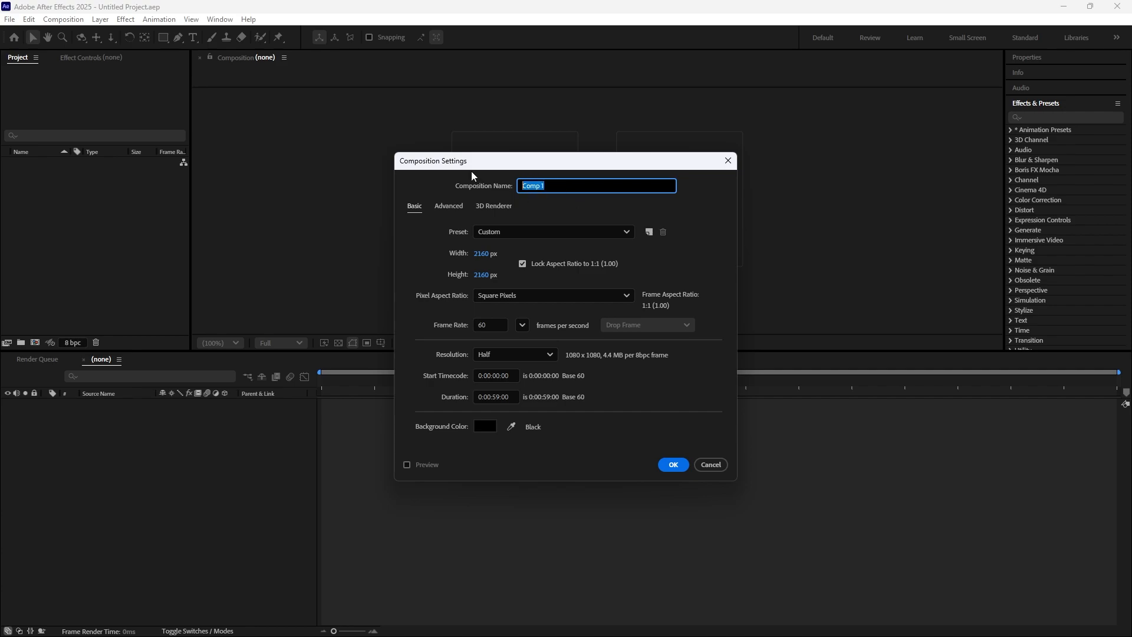
Step: Name the new composition "HR - EEYUH!" and keep the Custom preset
{"action": "key", "text": "BackSpace"}
{"action": "type", "text": "HR - EEYUH!"}
{"action": "left_click", "coordinate": [537, 235]}
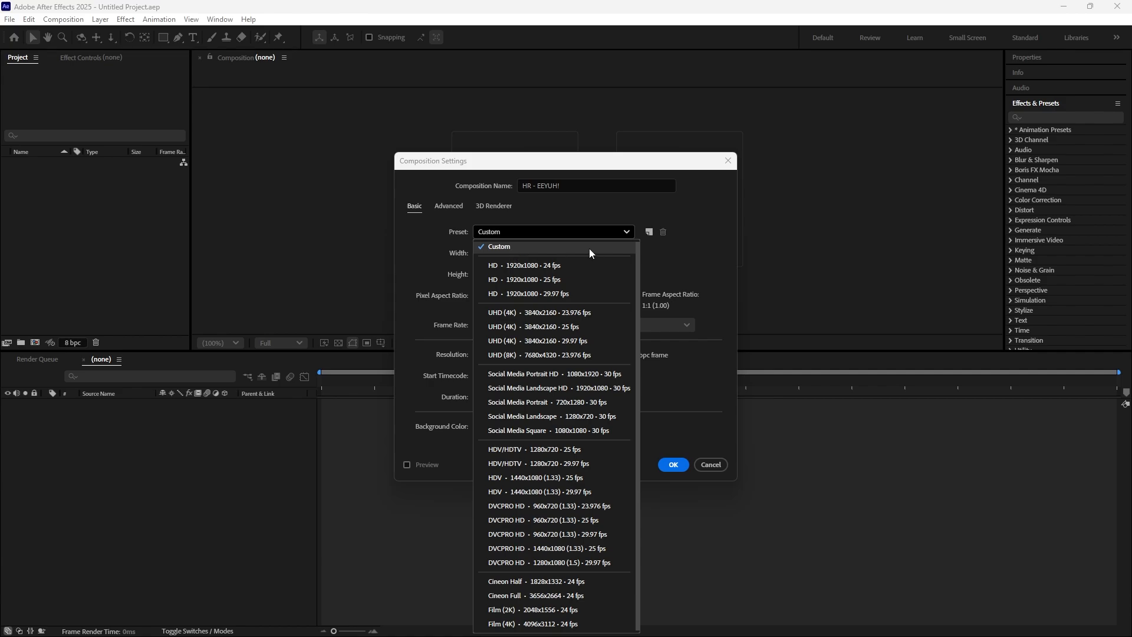
{"action": "left_click", "coordinate": [491, 248]}
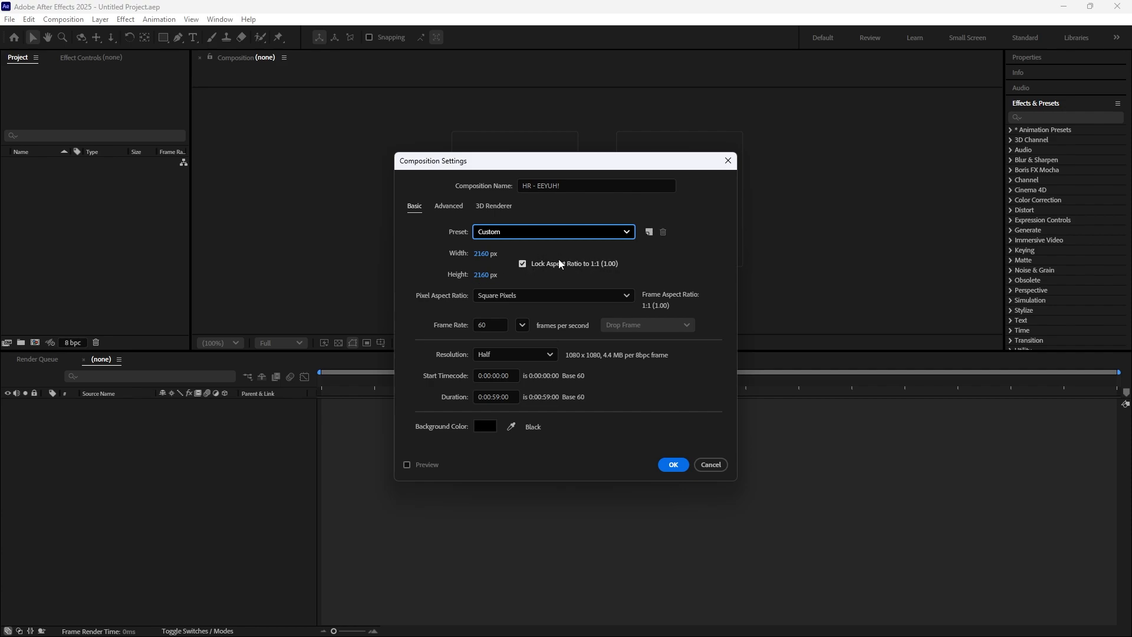
Step: Keep the composition's pixel aspect ratio at Square Pixels and its frame rate at 60 frames per second
{"action": "left_click", "coordinate": [602, 296]}
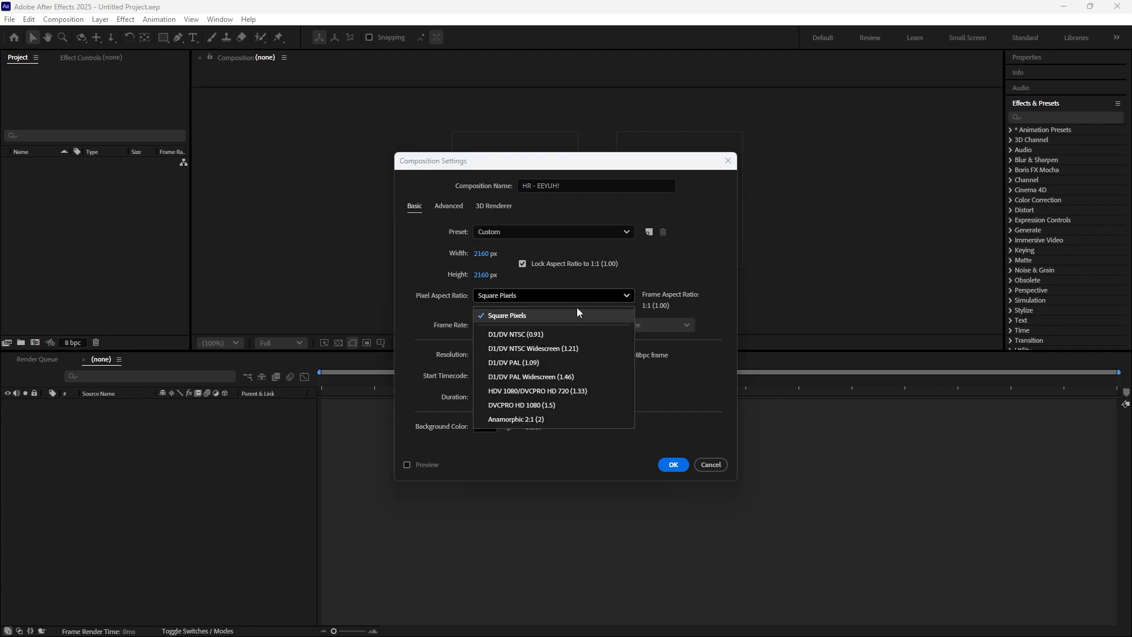
{"action": "left_click", "coordinate": [524, 318]}
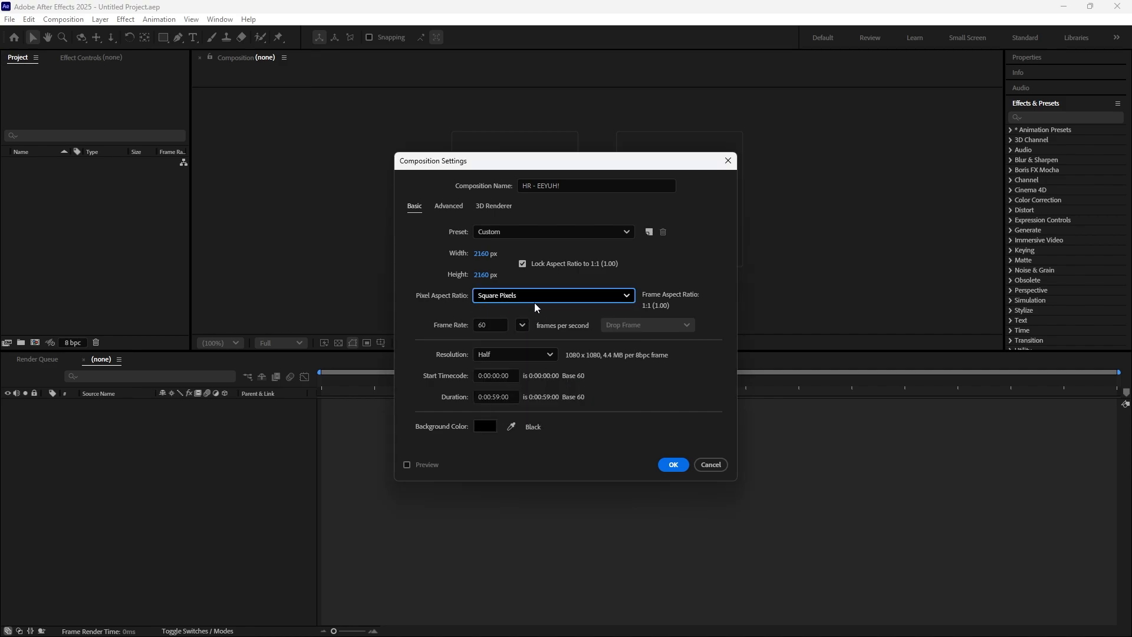
{"action": "left_click", "coordinate": [496, 325]}
{"action": "left_click", "coordinate": [433, 309]}
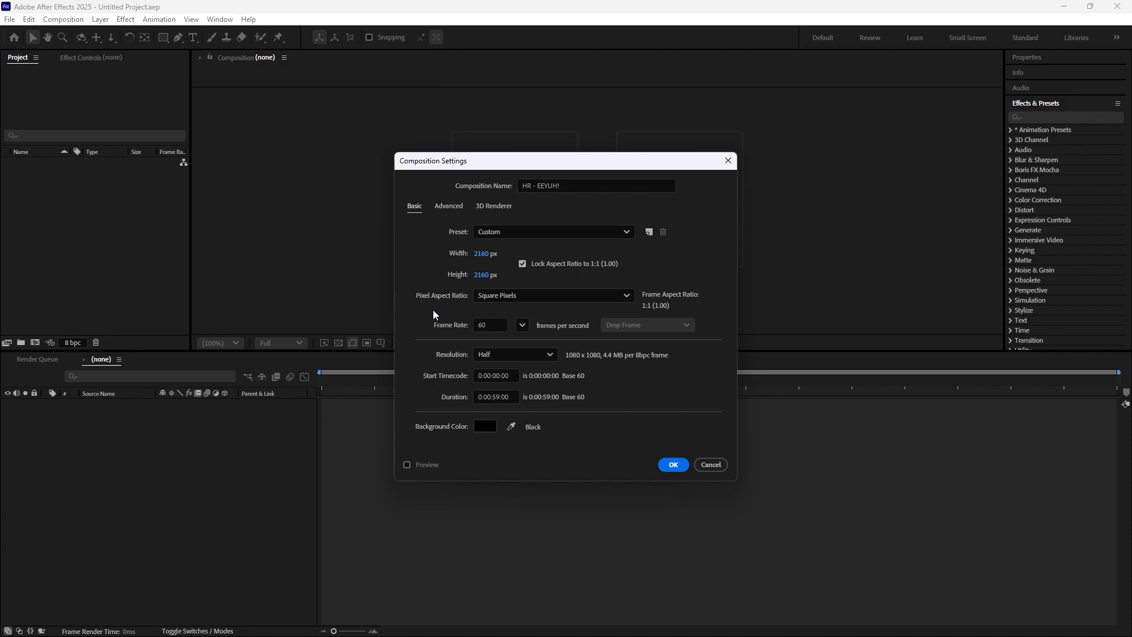
{"action": "left_click", "coordinate": [522, 325]}
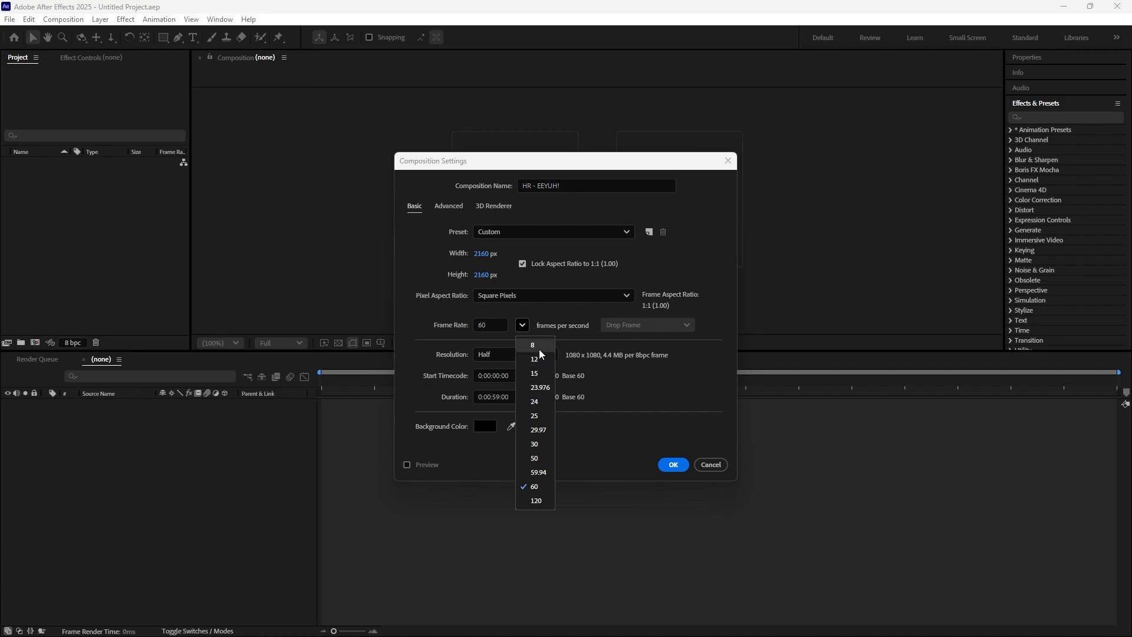
{"action": "left_click", "coordinate": [426, 316]}
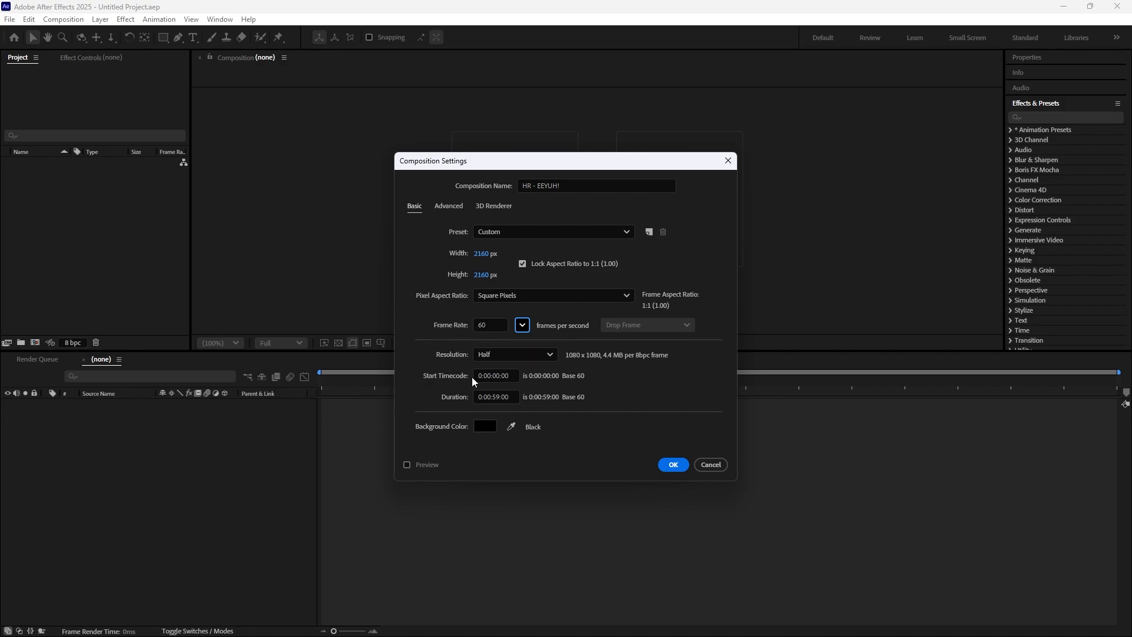
Step: Keep the resolution at Half and the duration at 0:00:59:00, and create the composition
{"action": "left_click", "coordinate": [533, 356]}
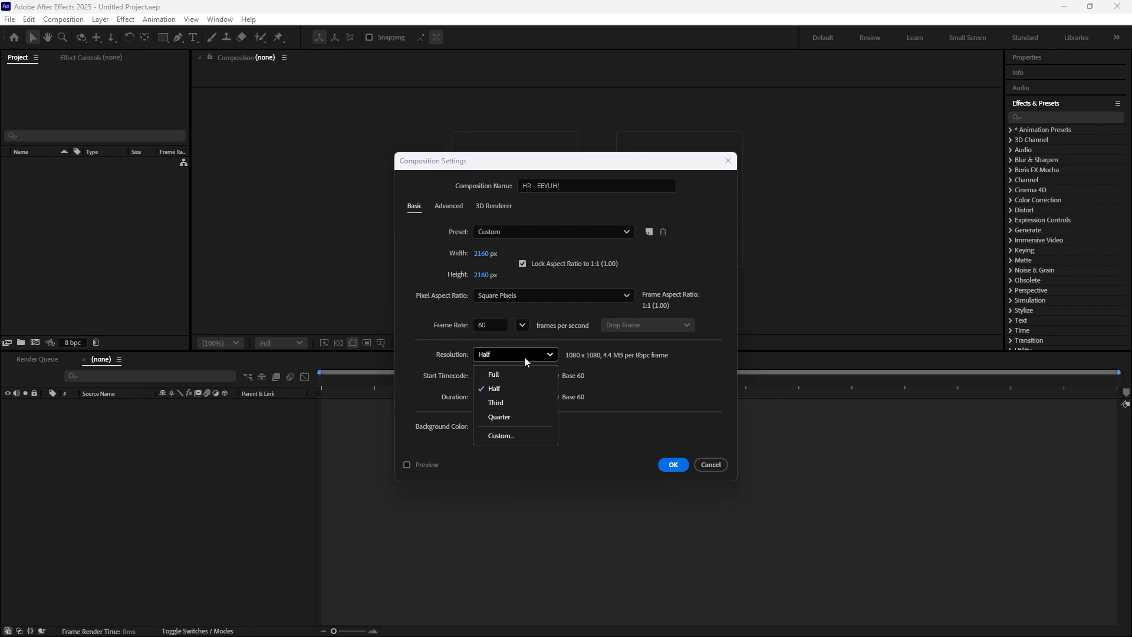
{"action": "left_click", "coordinate": [509, 388]}
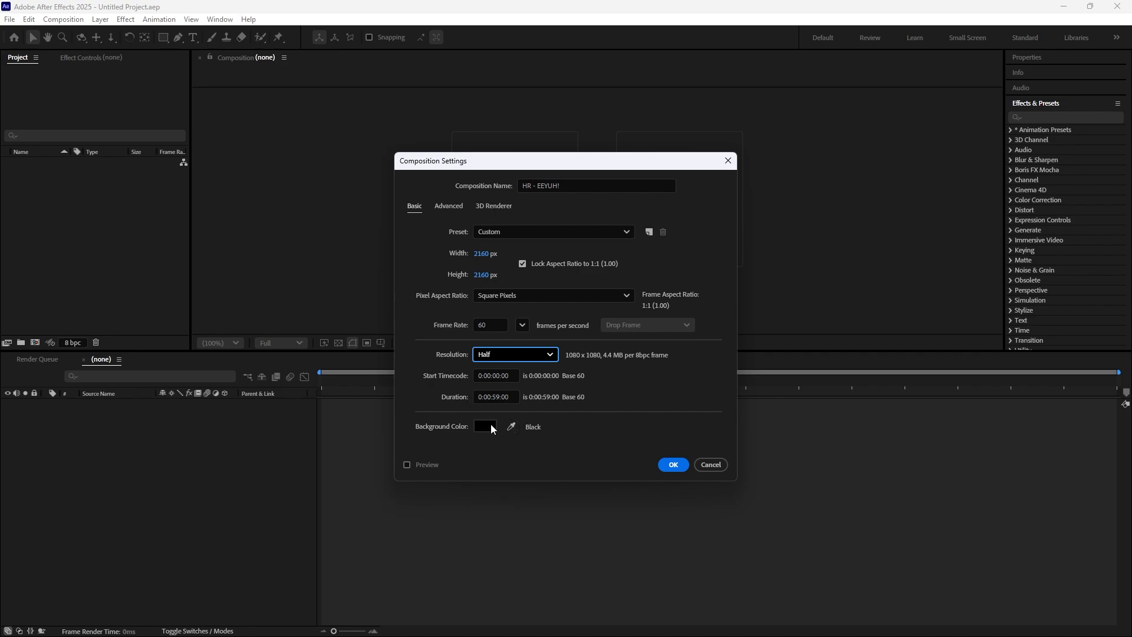
{"action": "left_click", "coordinate": [509, 394]}
{"action": "left_click", "coordinate": [520, 452]}
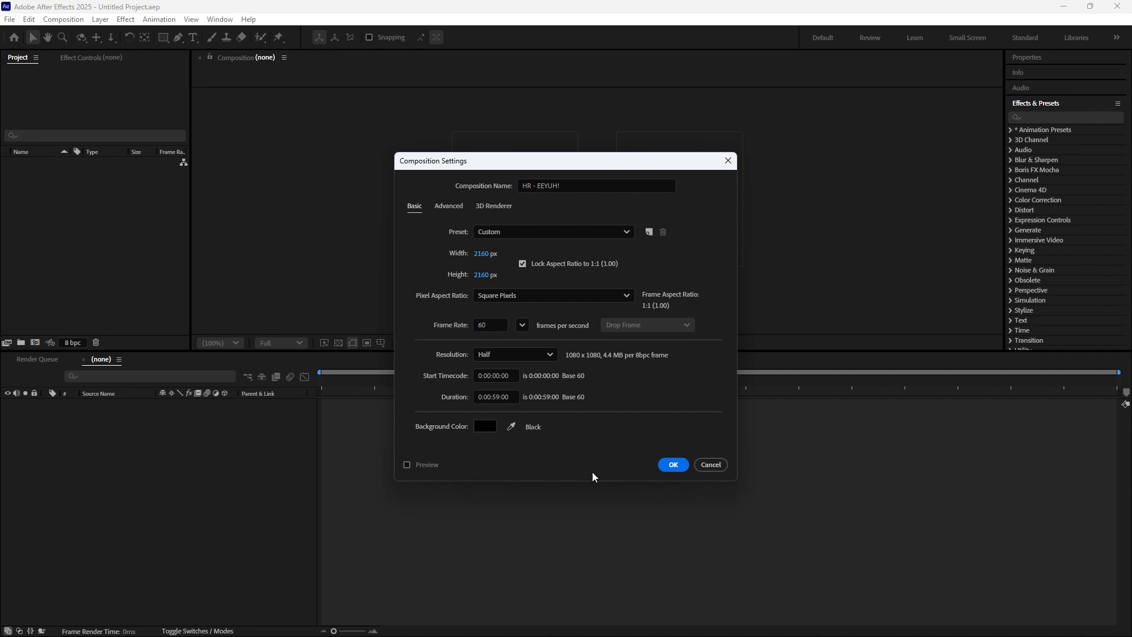
{"action": "left_click", "coordinate": [673, 465]}
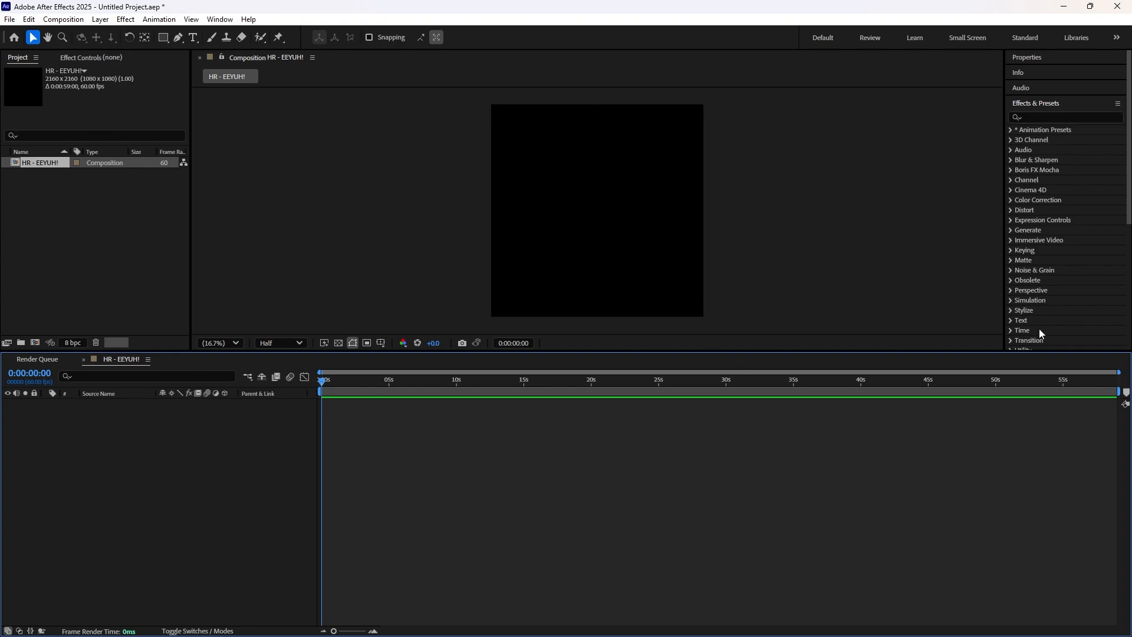
Step: Collapse the effects list and add the imported HR - EEYUH!.mp3 to the composition's timeline, starting at zero
{"action": "left_click", "coordinate": [1039, 106]}
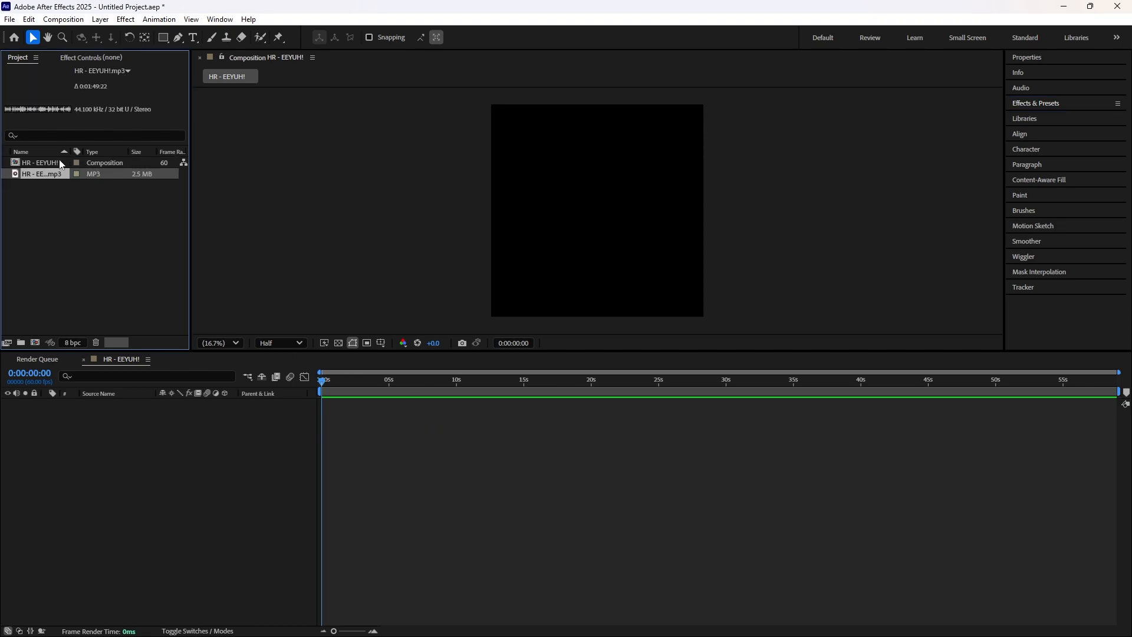
{"action": "left_click_drag", "start_coordinate": [52, 176], "coordinate": [322, 416]}
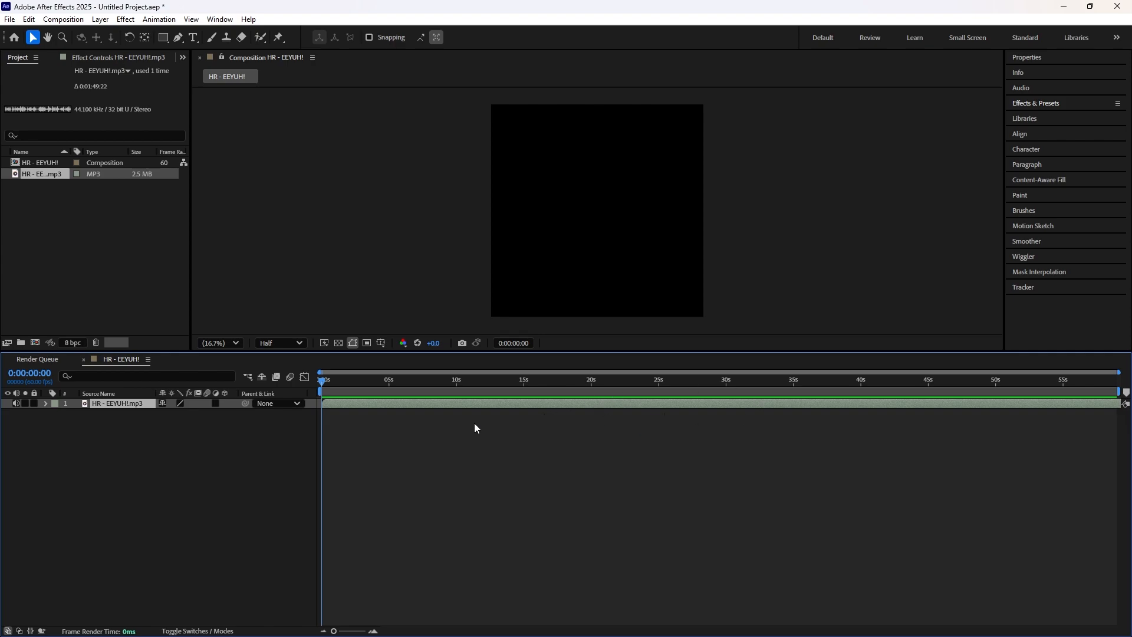
Step: Try placing composition markers from the marker bin at the timeline start and at 0:00:05:39
{"action": "left_click", "coordinate": [1126, 392]}
{"action": "left_click", "coordinate": [397, 380]}
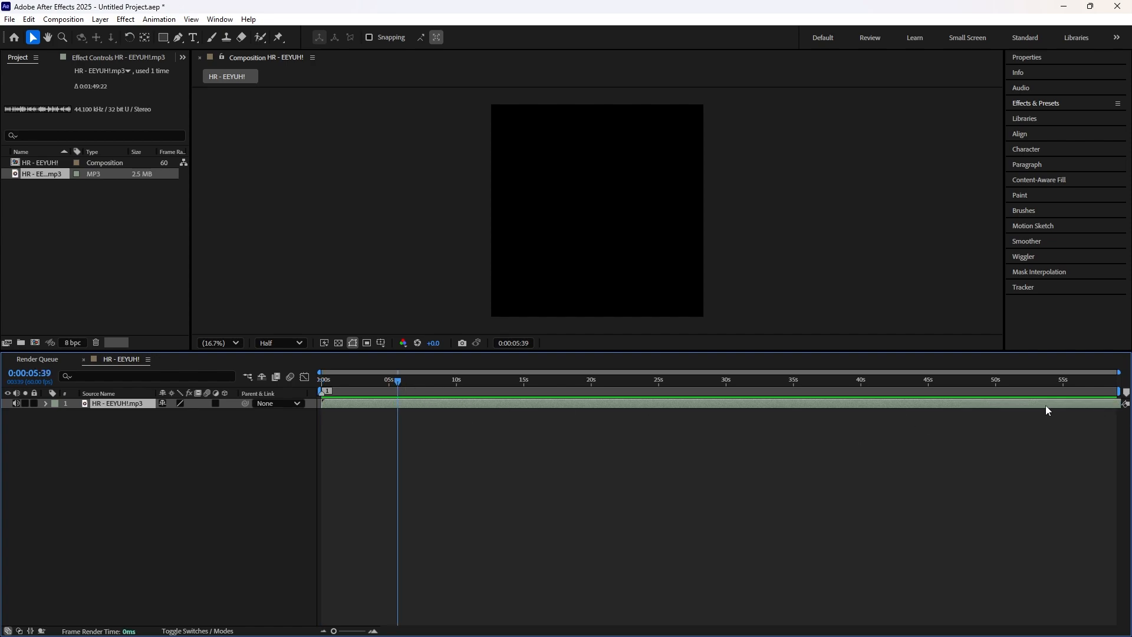
{"action": "left_click", "coordinate": [1126, 392]}
{"action": "left_click_drag", "start_coordinate": [398, 381], "coordinate": [491, 382]}
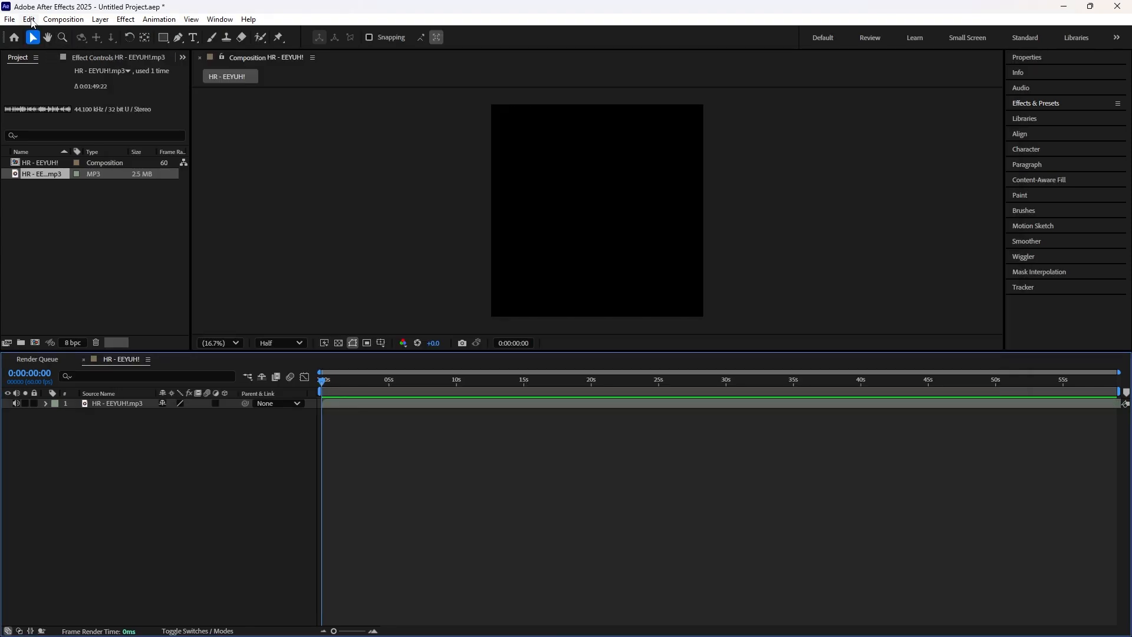
Step: Open the keyboard shortcut settings and search for the "add layer marker" command
{"action": "left_click", "coordinate": [29, 19]}
{"action": "left_click", "coordinate": [103, 395]}
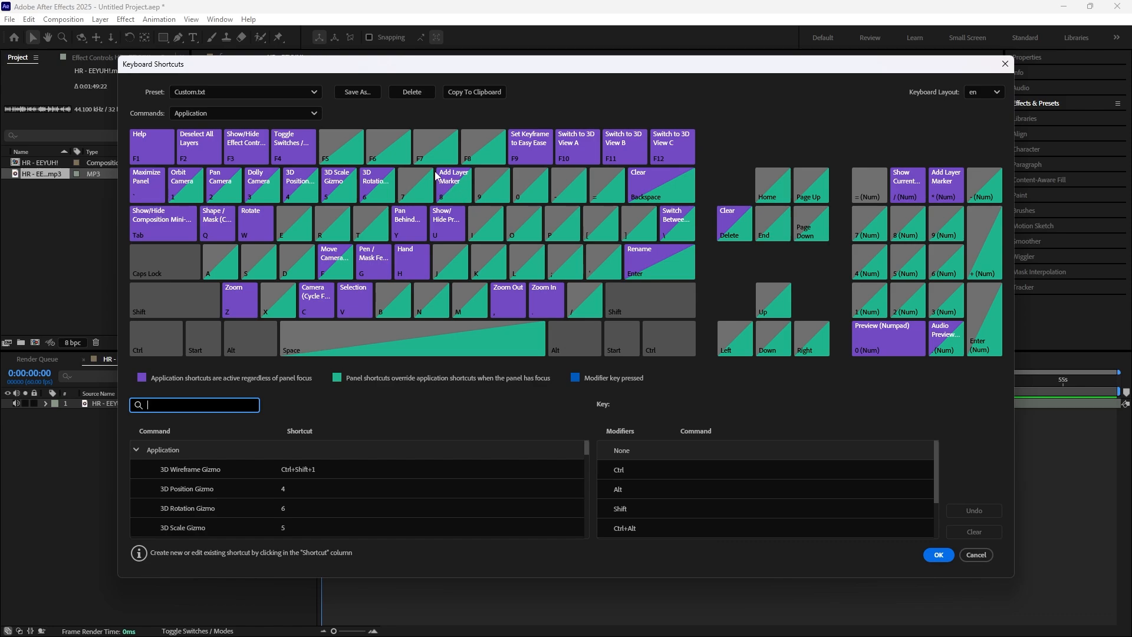
{"action": "mouse_move", "coordinate": [456, 178]}
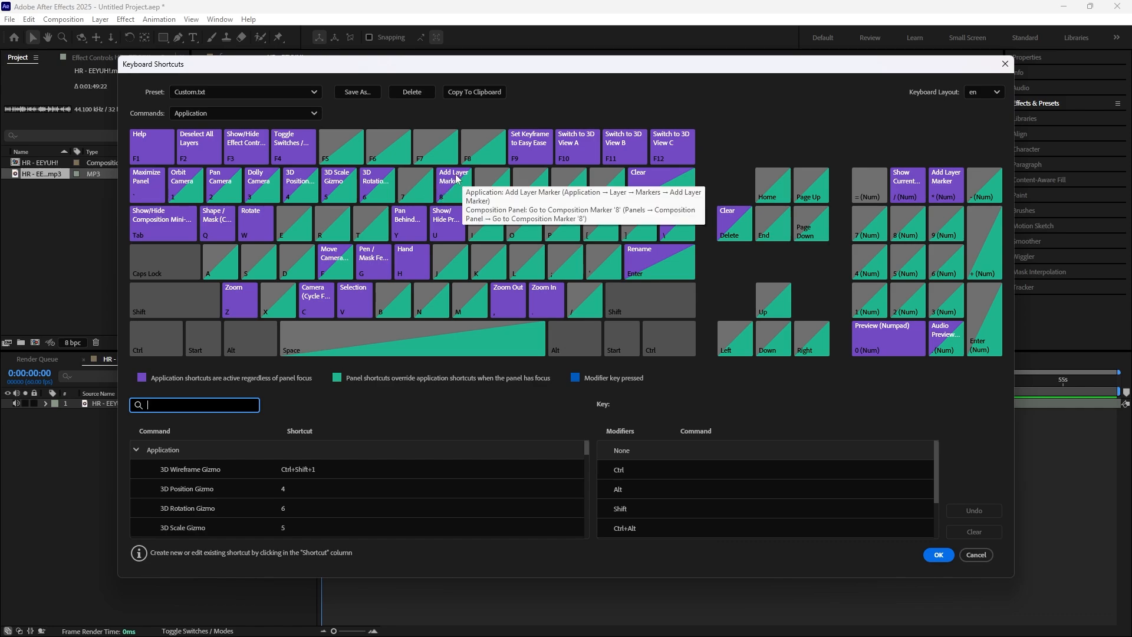
{"action": "type", "text": "add"}
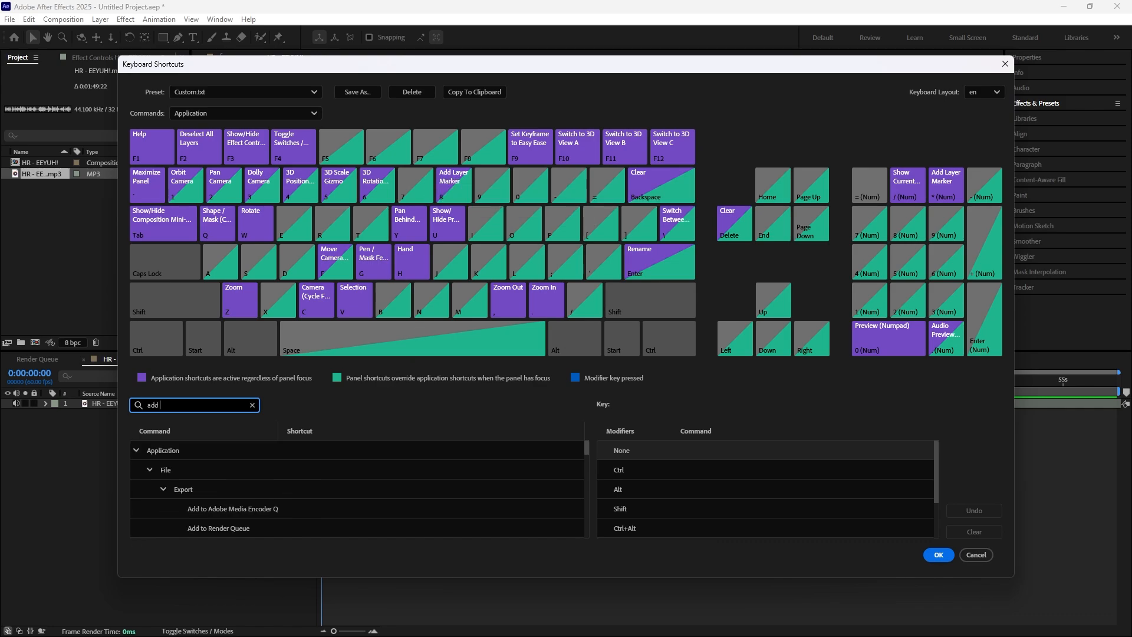
{"action": "type", "text": " layer marker"}
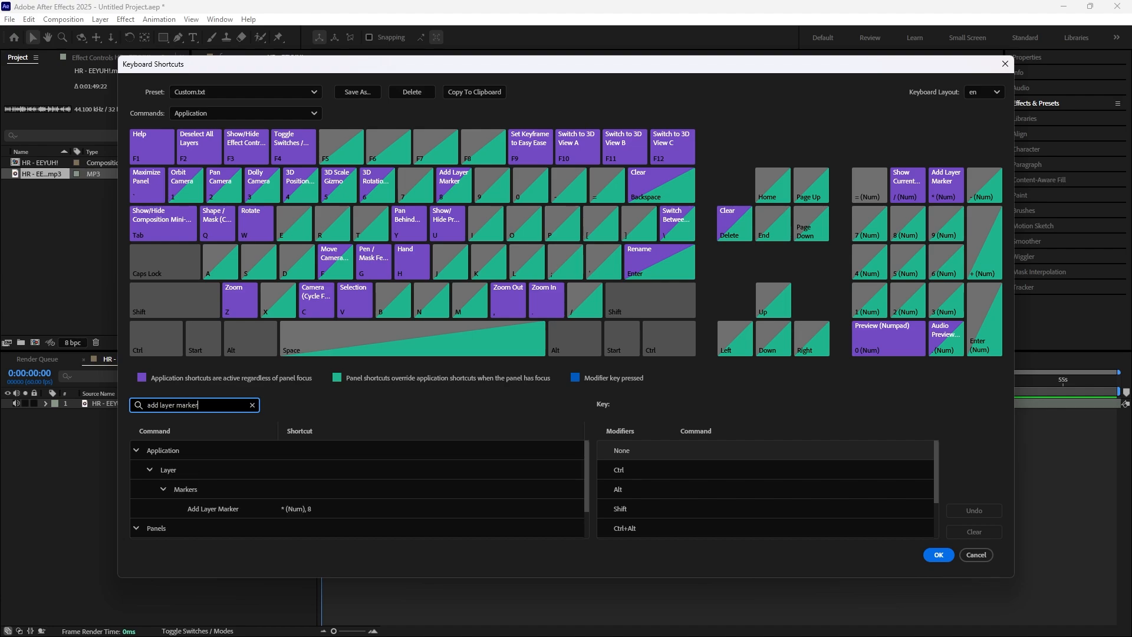
Step: Remove the 8 shortcut from Add Layer Marker, assign 8 to it again, and save the shortcuts
{"action": "left_click", "coordinate": [313, 509]}
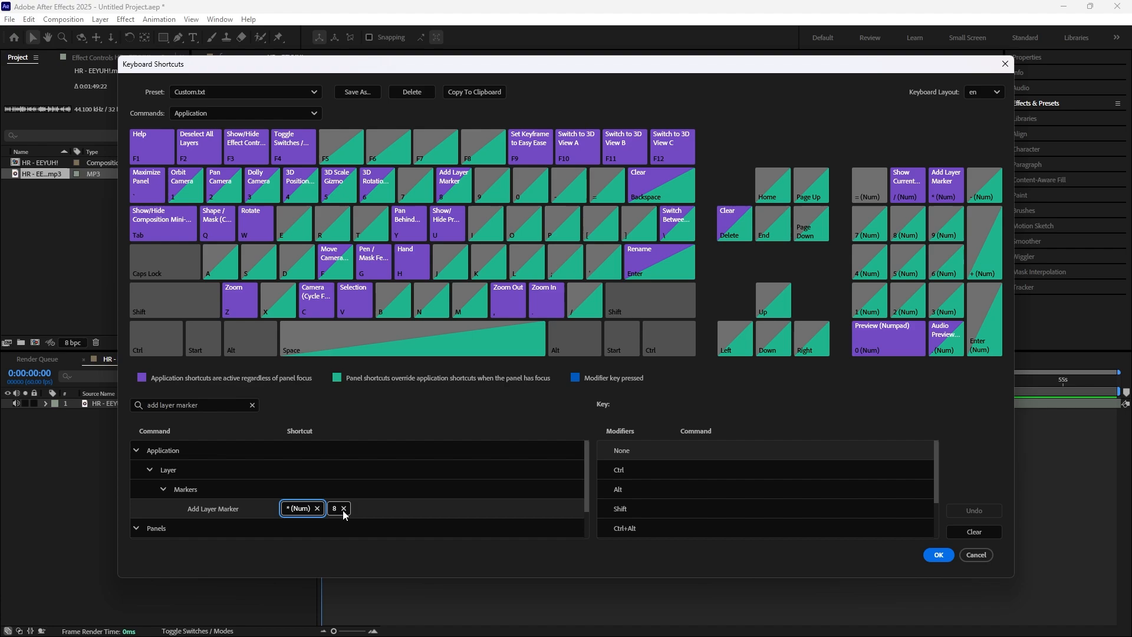
{"action": "left_click", "coordinate": [343, 508]}
{"action": "key", "text": "8"}
{"action": "left_click", "coordinate": [938, 555]}
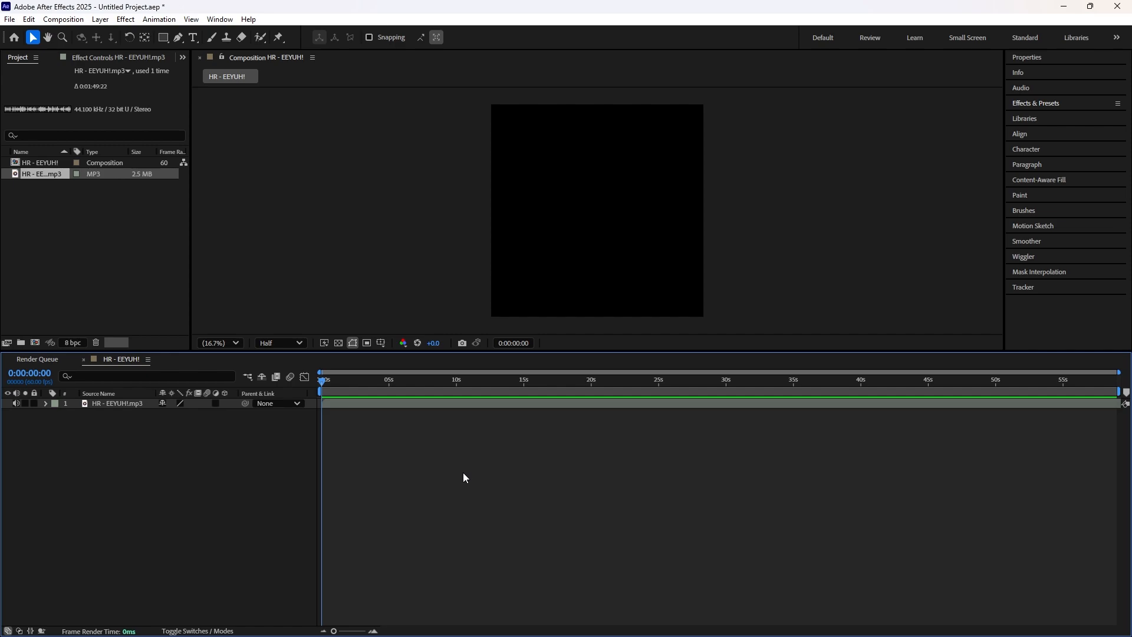
Step: Try adding markers with no layer selected at the timeline start, 0:00:05:12 and 0:00:09:58
{"action": "left_click_drag", "start_coordinate": [366, 392], "coordinate": [395, 398]}
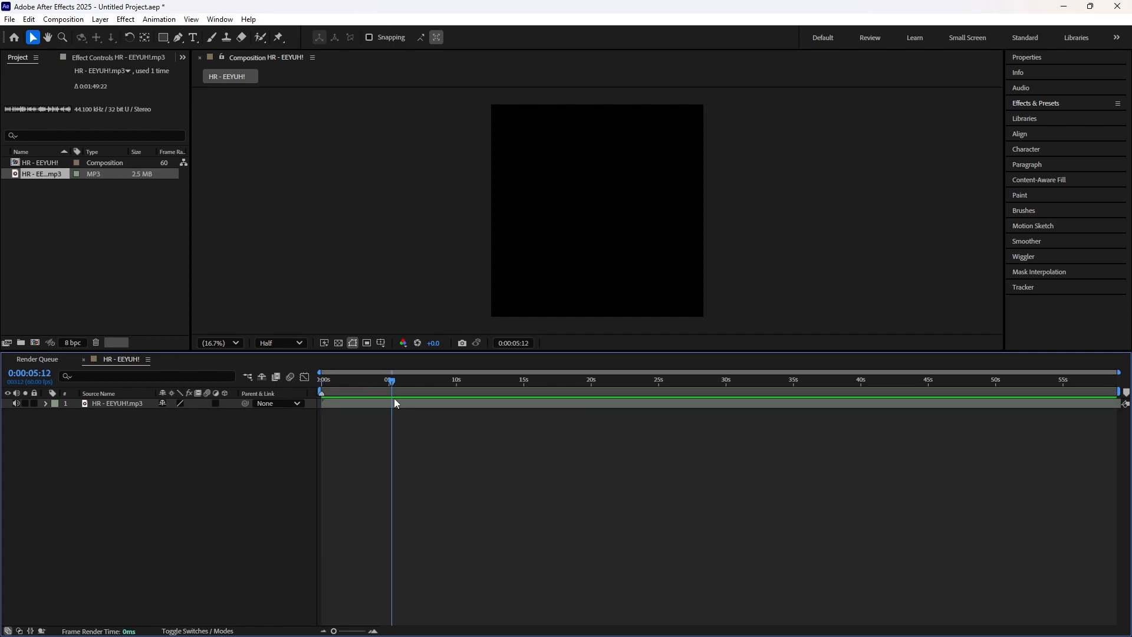
{"action": "left_click", "coordinate": [457, 394]}
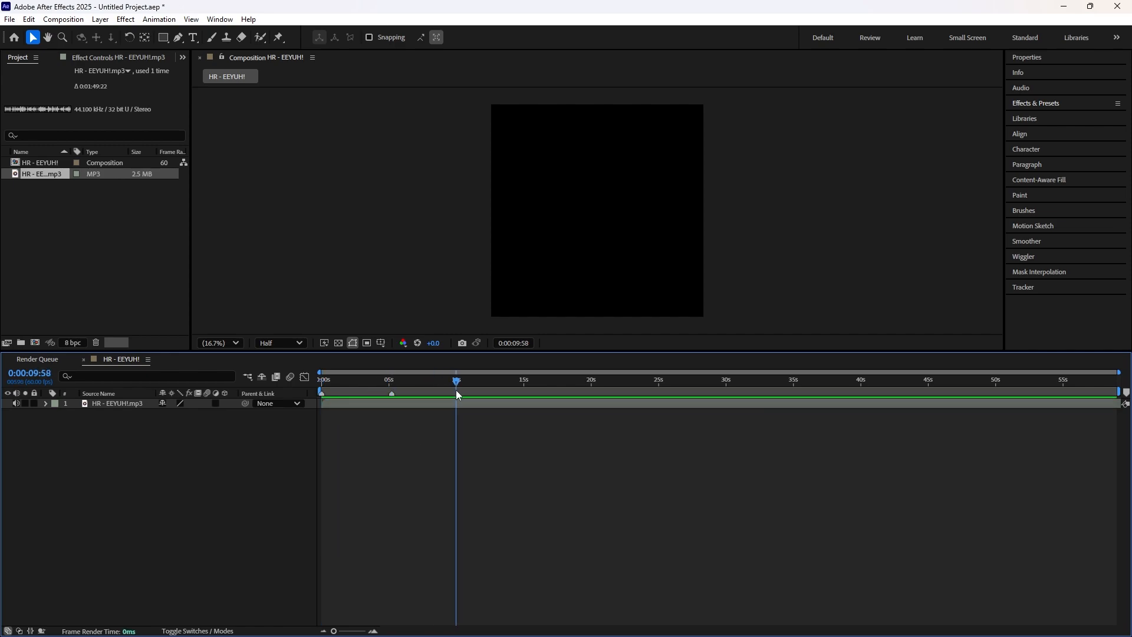
{"action": "left_click", "coordinate": [516, 388]}
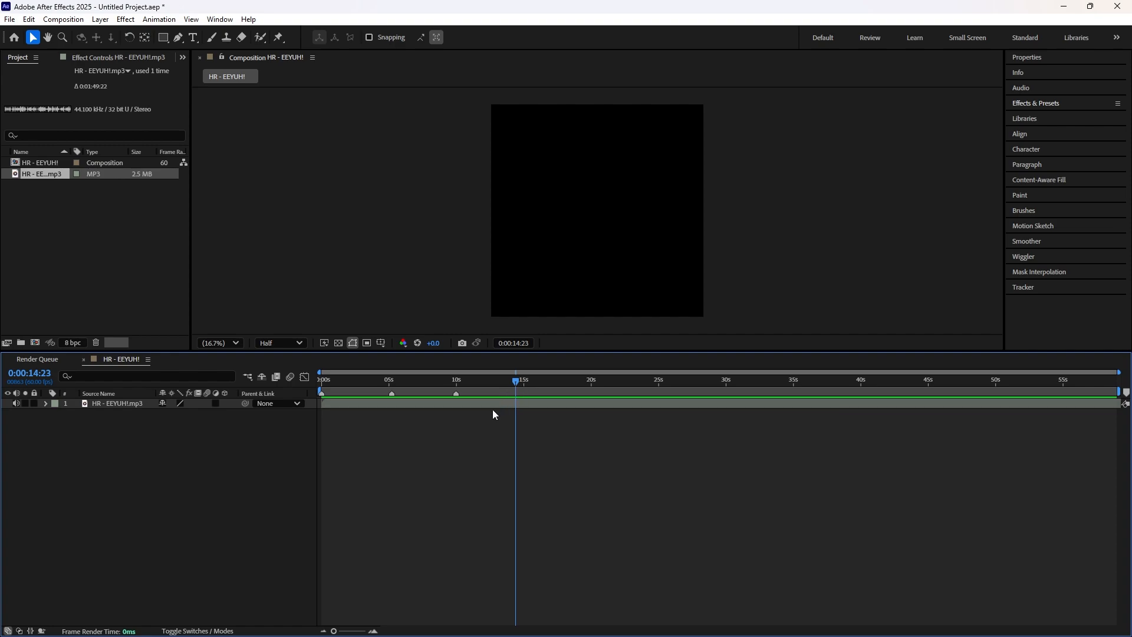
Step: Undo the composition markers added without a layer selected
{"action": "key", "text": "ctrl+z"}
{"action": "key", "text": "ctrl+z"}
{"action": "key", "text": "ctrl+z"}
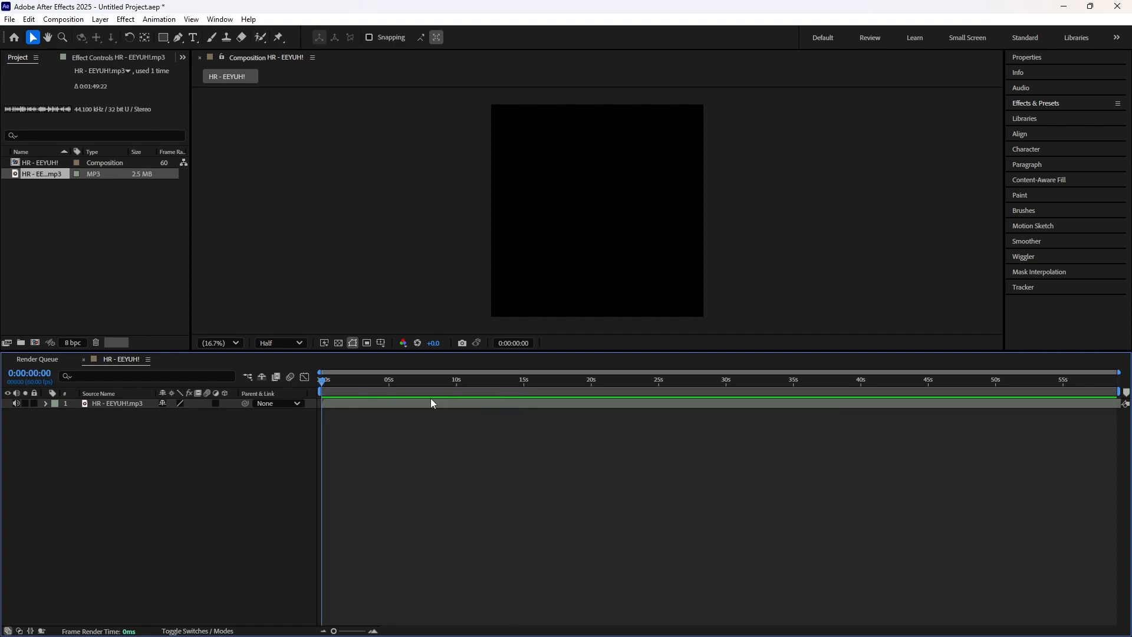
Step: Play the HR - EEYUH!.mp3 layer and add layer markers on the beats from about 14 to 30 seconds
{"action": "left_click", "coordinate": [428, 405]}
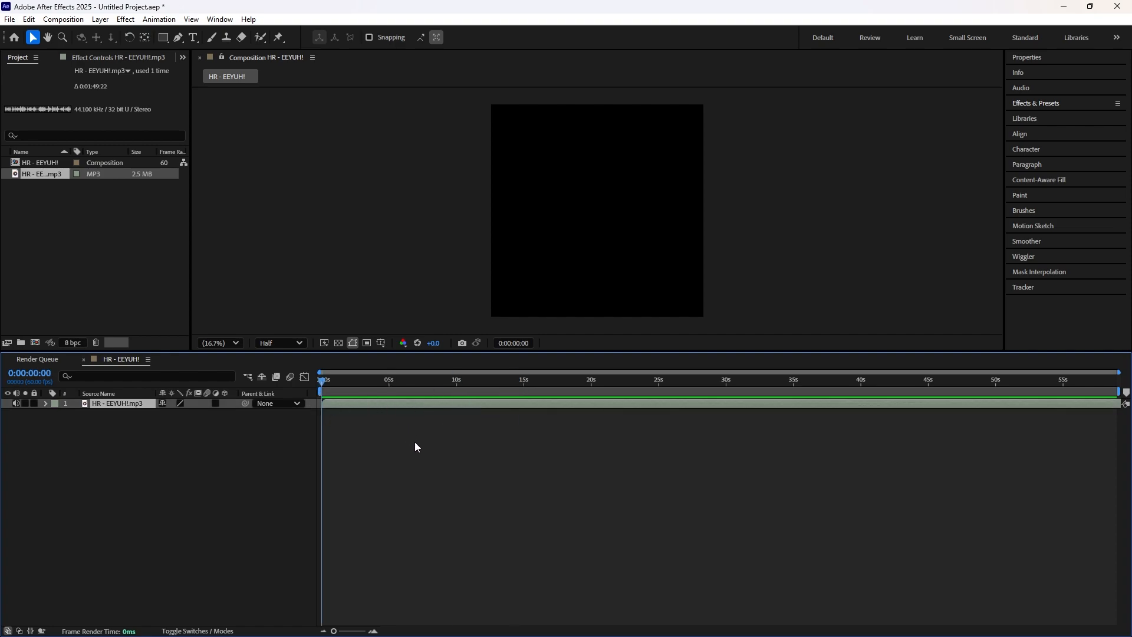
{"action": "key", "text": "space"}
{"action": "key", "text": "space"}
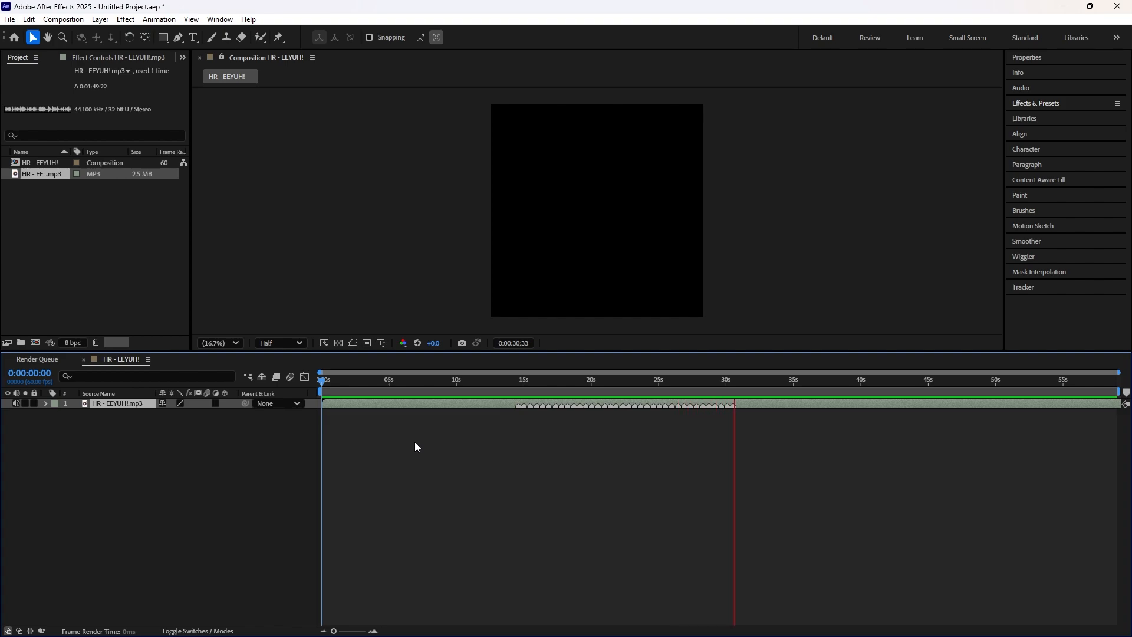
{"action": "key", "text": "space"}
Step: Replay the marked audio from about 12 to 14 seconds onward and add an extra layer marker just after 16 seconds
{"action": "left_click_drag", "start_coordinate": [678, 381], "coordinate": [488, 427]}
{"action": "key", "text": "="}
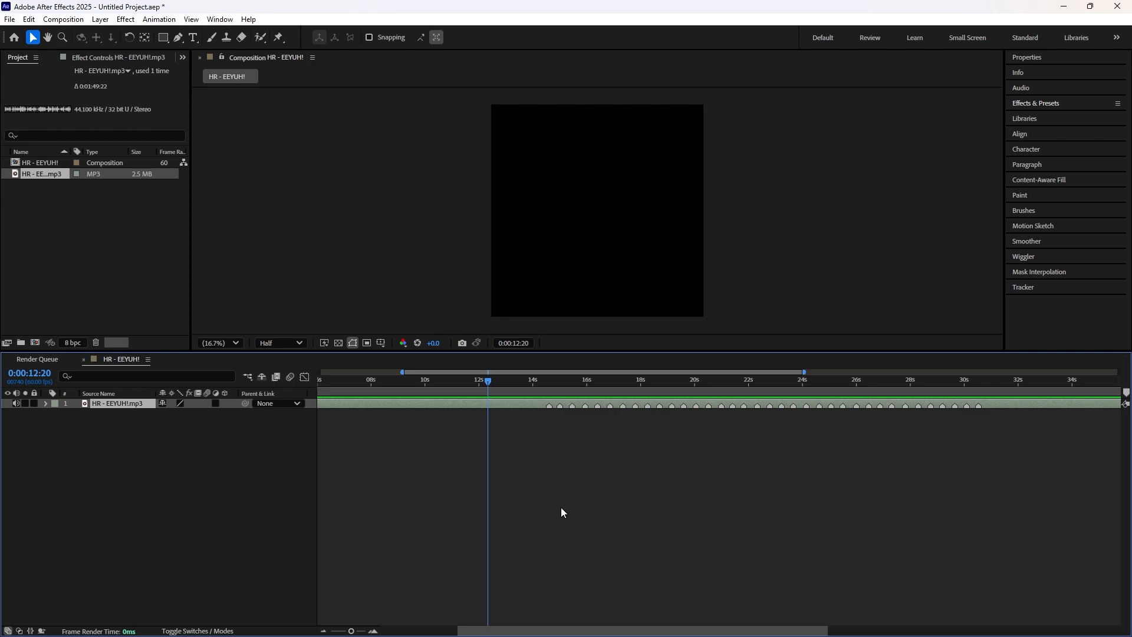
{"action": "key", "text": "space"}
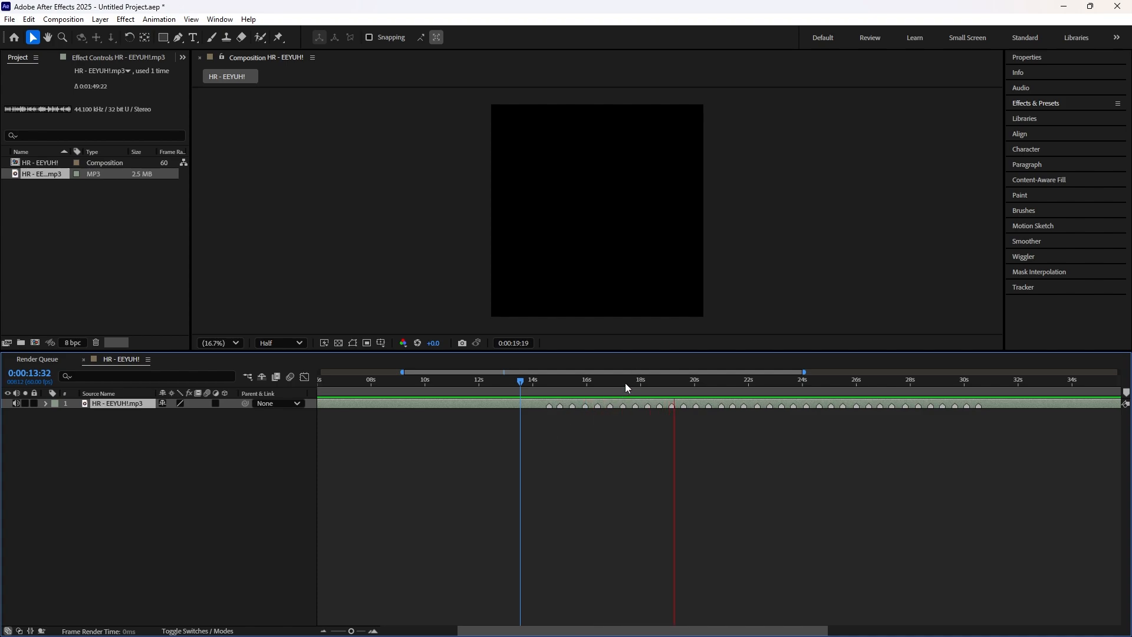
{"action": "left_click_drag", "start_coordinate": [556, 381], "coordinate": [522, 389]}
{"action": "key", "text": "space"}
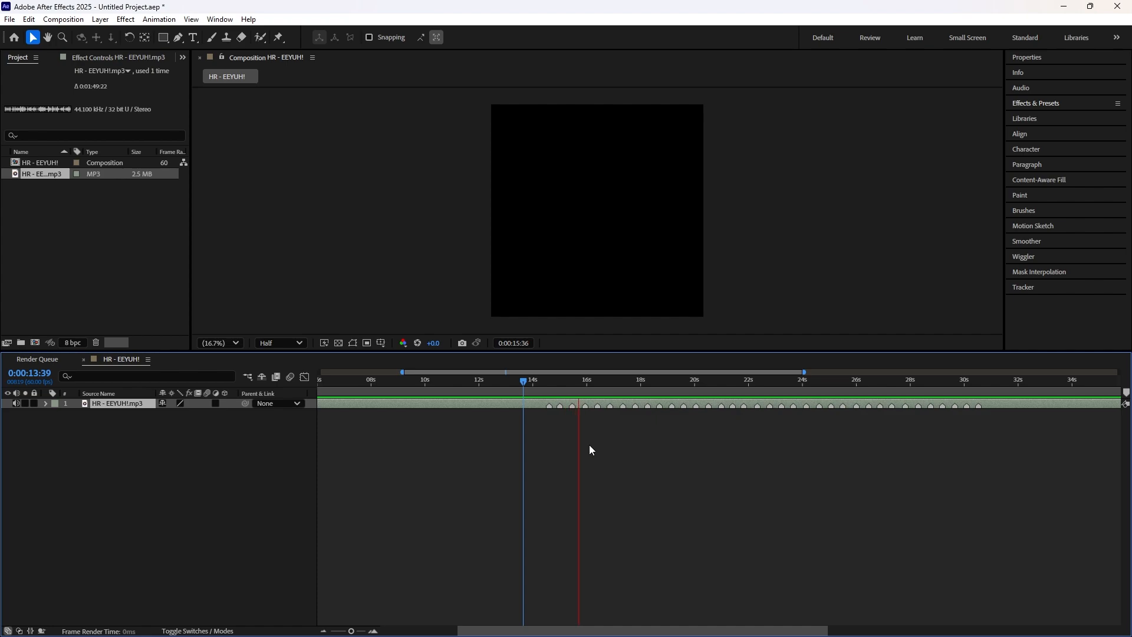
{"action": "mouse_move", "coordinate": [523, 386]}
{"action": "left_mouse_down"}
{"action": "mouse_move", "coordinate": [591, 408]}
{"action": "mouse_move", "coordinate": [533, 380]}
{"action": "left_mouse_up"}
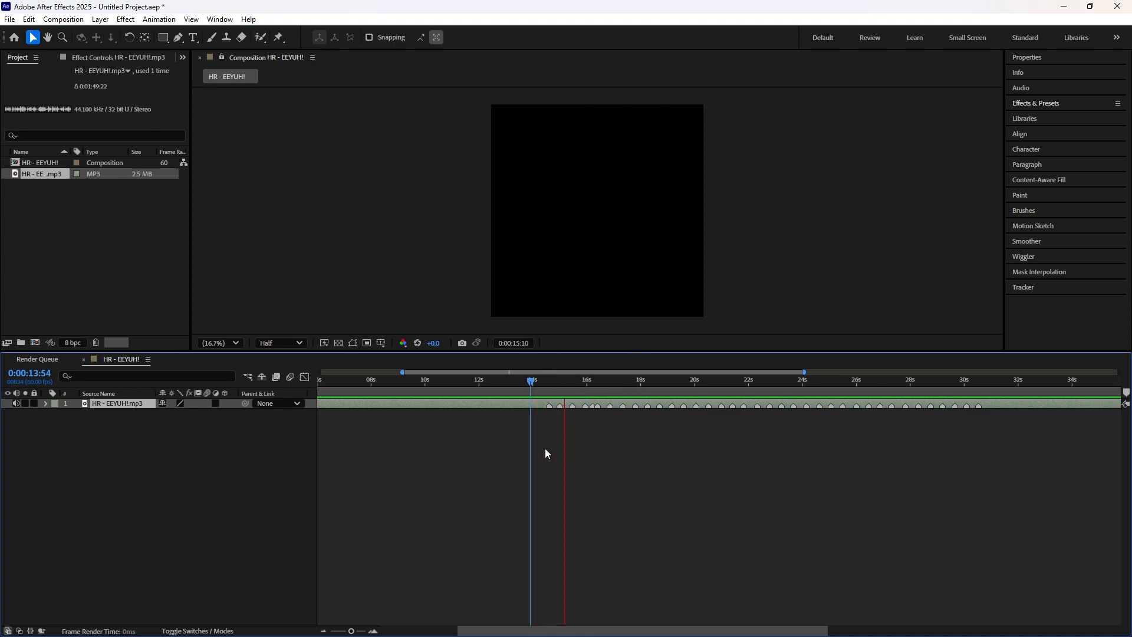
Step: Check the extra marker near 0:00:16:12 and add matching in-between beat markers to the audio layer up to about 25 seconds
{"action": "left_click_drag", "start_coordinate": [612, 385], "coordinate": [594, 378]}
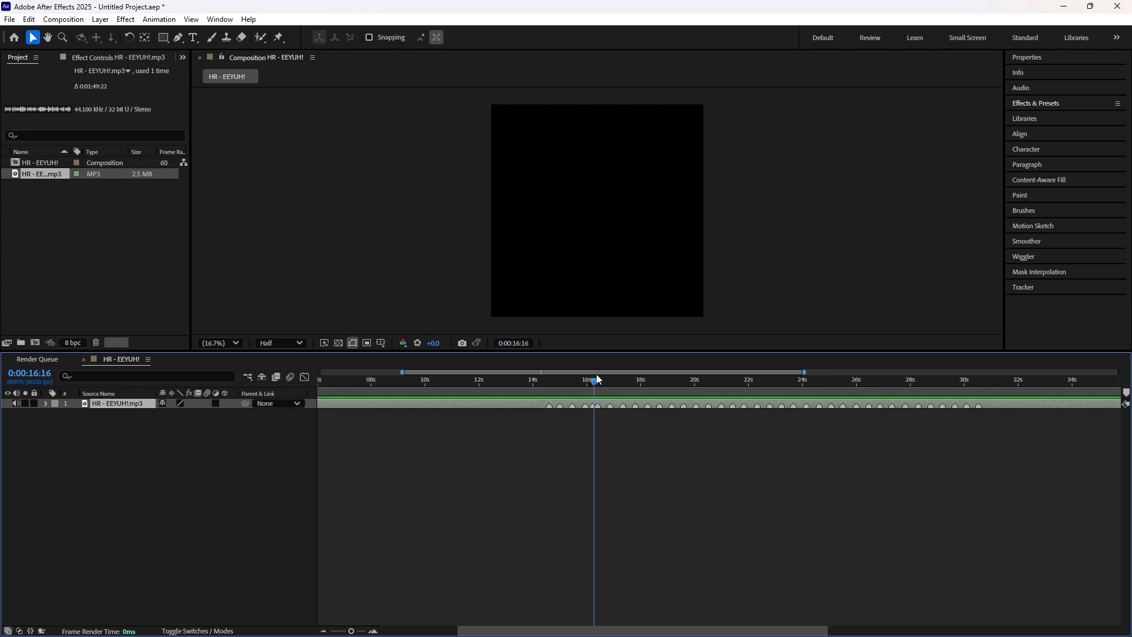
{"action": "left_click_drag", "start_coordinate": [596, 375], "coordinate": [592, 378]}
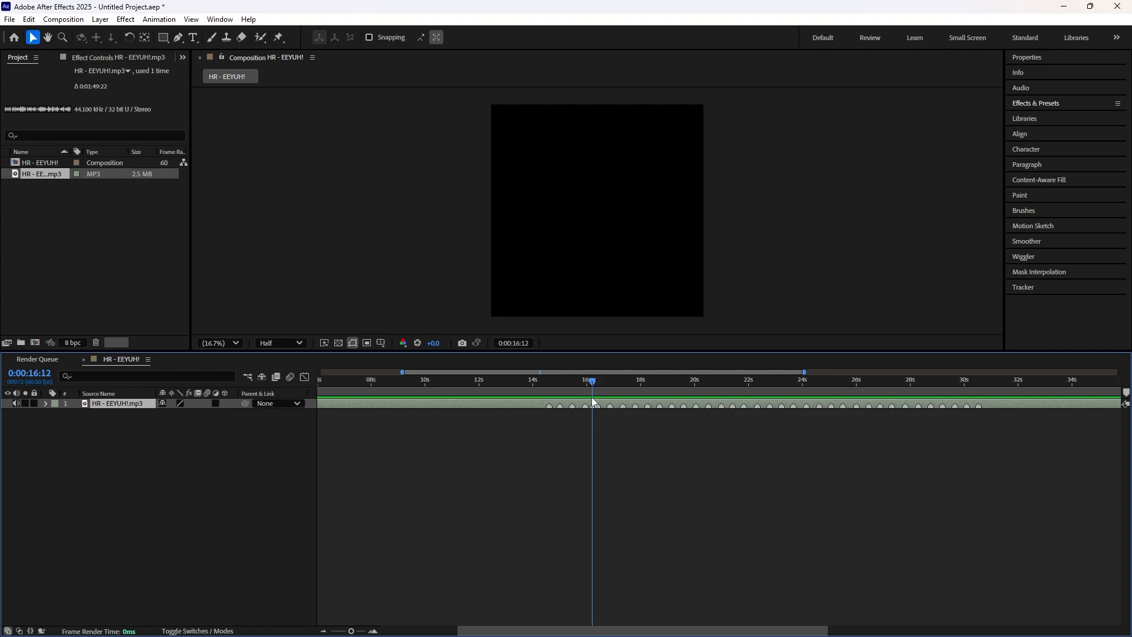
{"action": "key", "text": "equal"}
{"action": "key", "text": "equal"}
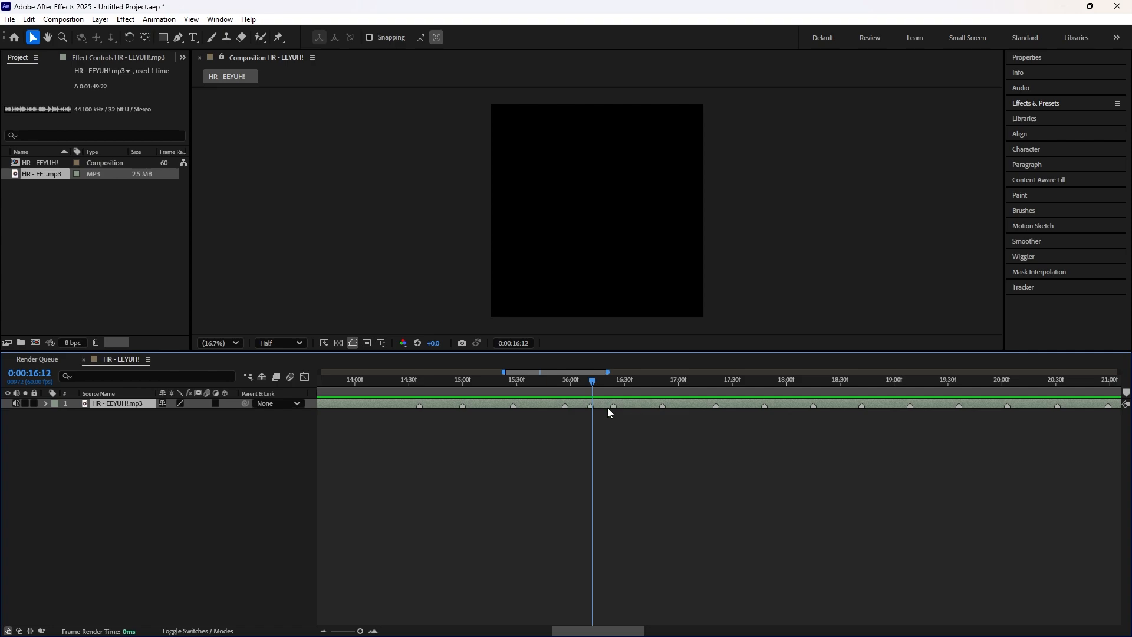
{"action": "key", "text": "minus"}
{"action": "key", "text": "minus"}
{"action": "mouse_move", "coordinate": [831, 381]}
{"action": "left_mouse_down"}
{"action": "mouse_move", "coordinate": [733, 389]}
{"action": "mouse_move", "coordinate": [813, 391]}
{"action": "left_mouse_up"}
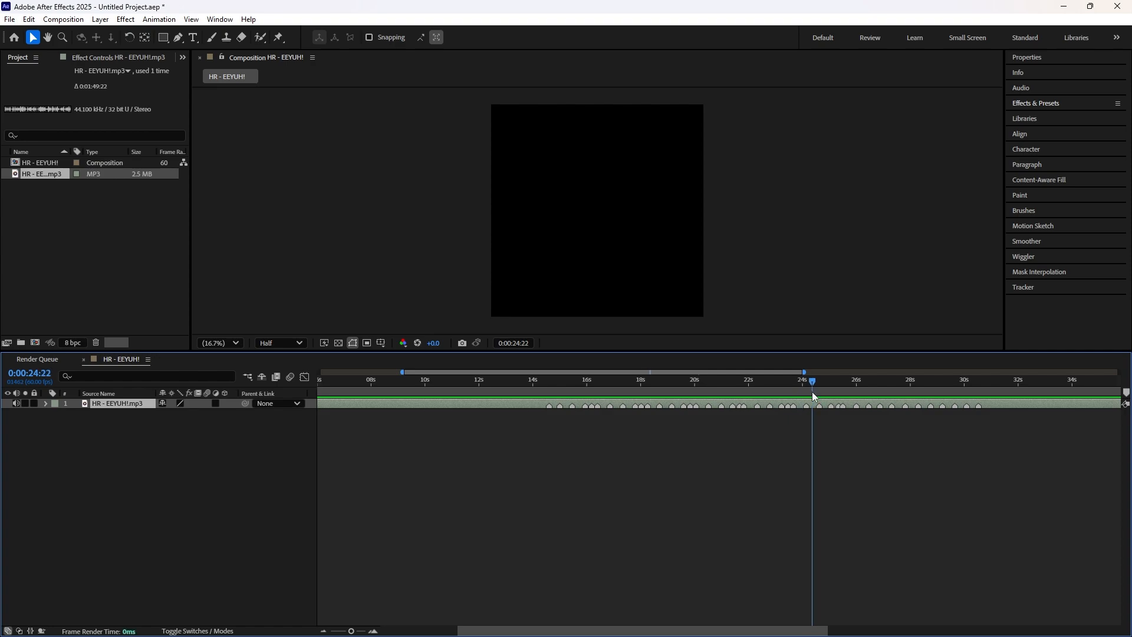
Step: Find the loop point and comment the audio layer's marker at 0:00:21:50 as "loop"
{"action": "left_click_drag", "start_coordinate": [910, 388], "coordinate": [754, 395]}
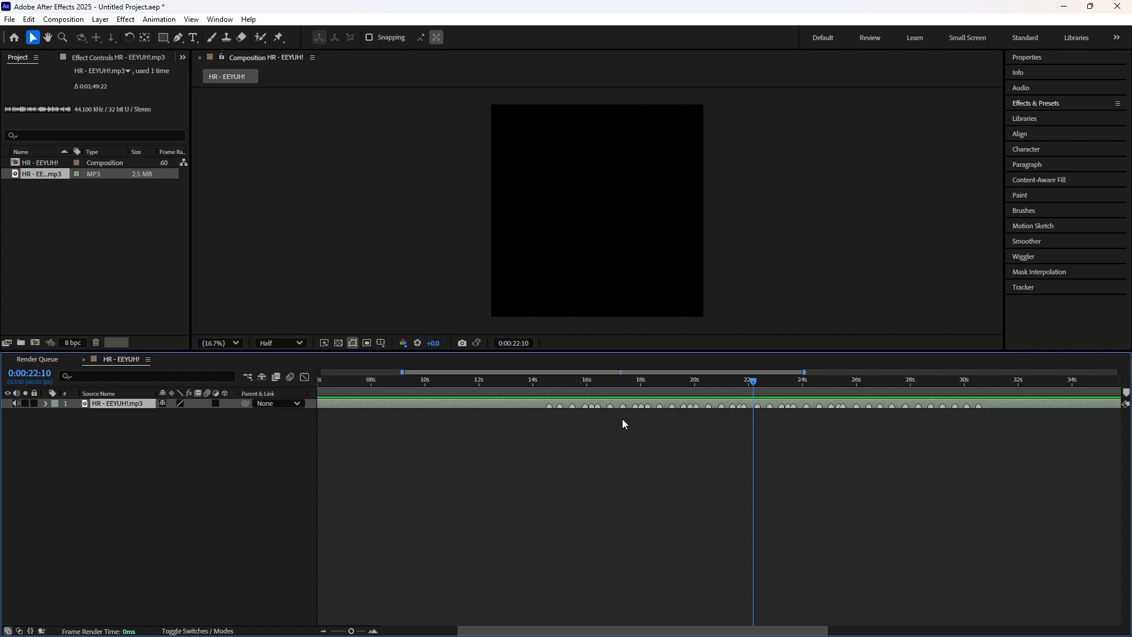
{"action": "left_click_drag", "start_coordinate": [564, 383], "coordinate": [743, 387]}
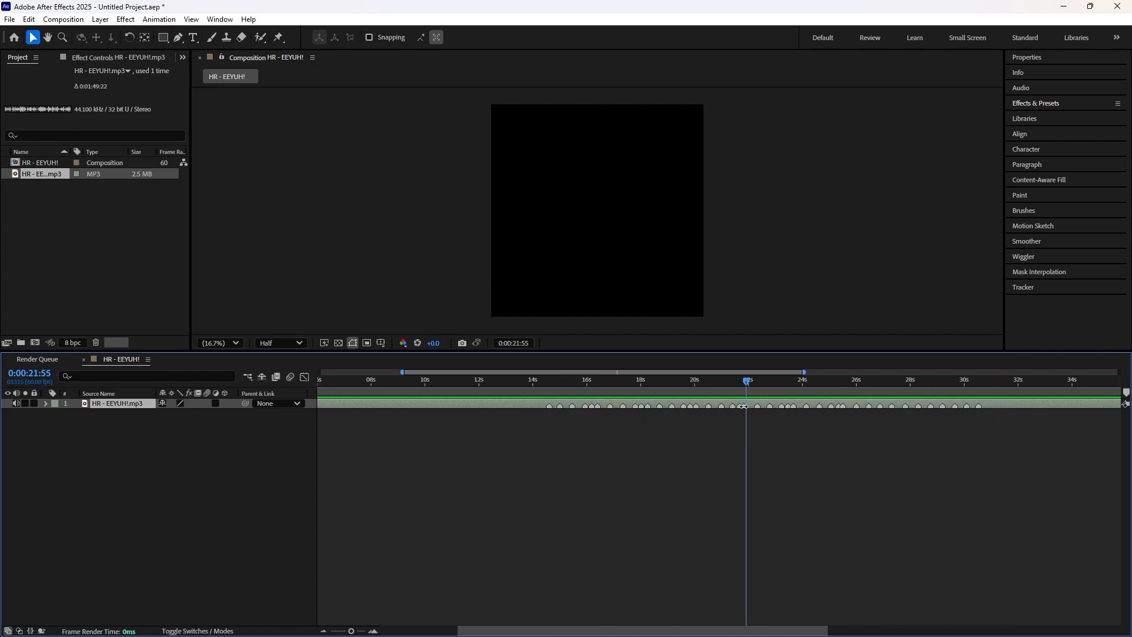
{"action": "double_click", "coordinate": [743, 405]}
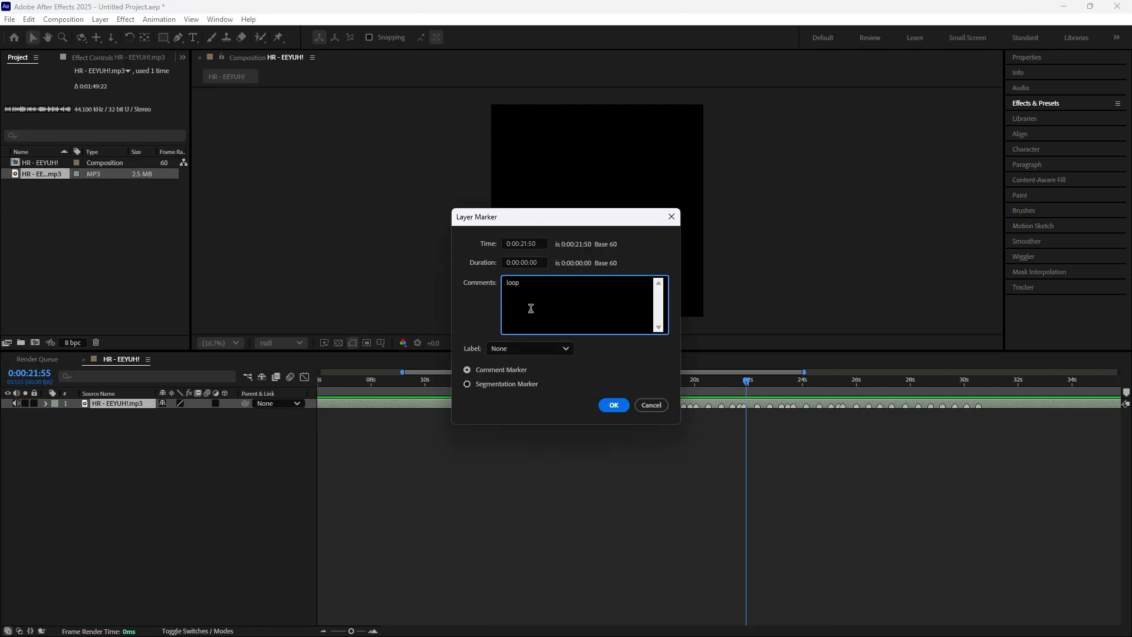
{"action": "left_click", "coordinate": [614, 405]}
{"action": "left_click_drag", "start_coordinate": [746, 382], "coordinate": [743, 382]}
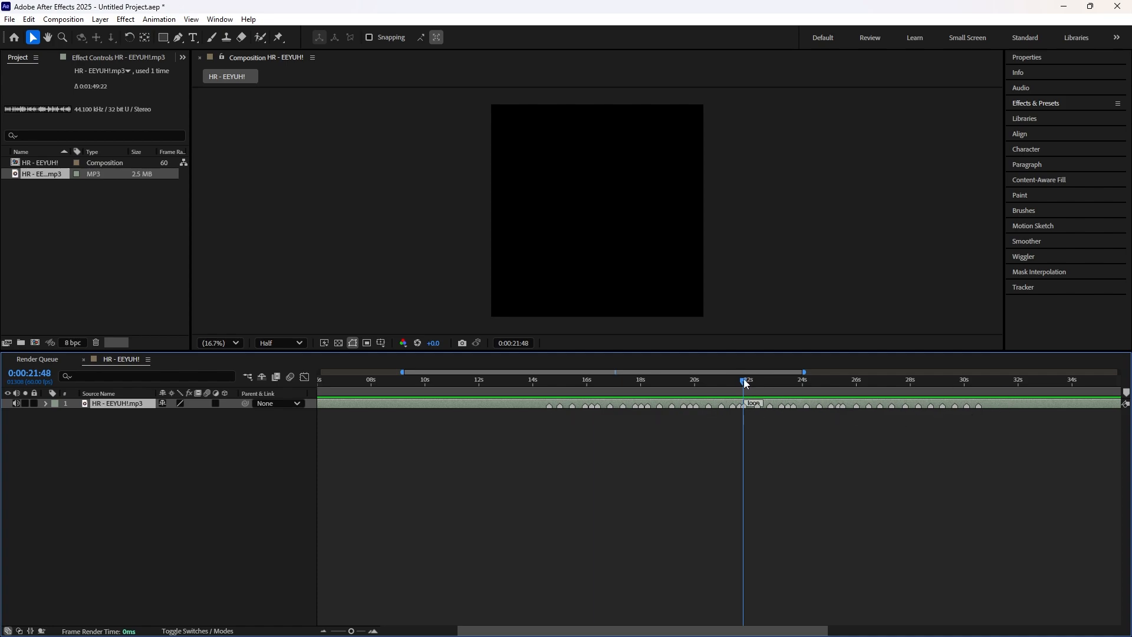
Step: Place composition markers 1 and 2 on the first two beat markers, at 0:00:14:36 and 0:00:15:00
{"action": "mouse_move", "coordinate": [745, 383]}
{"action": "left_mouse_down"}
{"action": "mouse_move", "coordinate": [534, 413]}
{"action": "mouse_move", "coordinate": [672, 425]}
{"action": "mouse_move", "coordinate": [753, 422]}
{"action": "mouse_move", "coordinate": [577, 422]}
{"action": "mouse_move", "coordinate": [549, 411]}
{"action": "mouse_move", "coordinate": [552, 383]}
{"action": "left_mouse_up"}
{"action": "key", "text": "equal"}
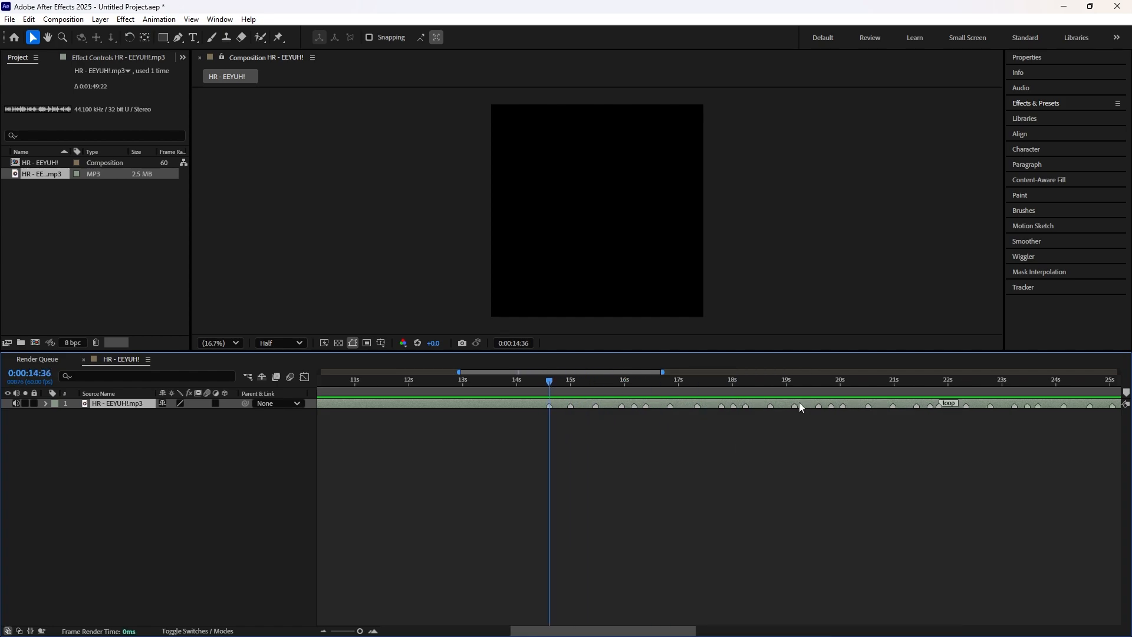
{"action": "left_click", "coordinate": [1126, 393]}
{"action": "left_click", "coordinate": [1106, 401]}
{"action": "left_click", "coordinate": [572, 381]}
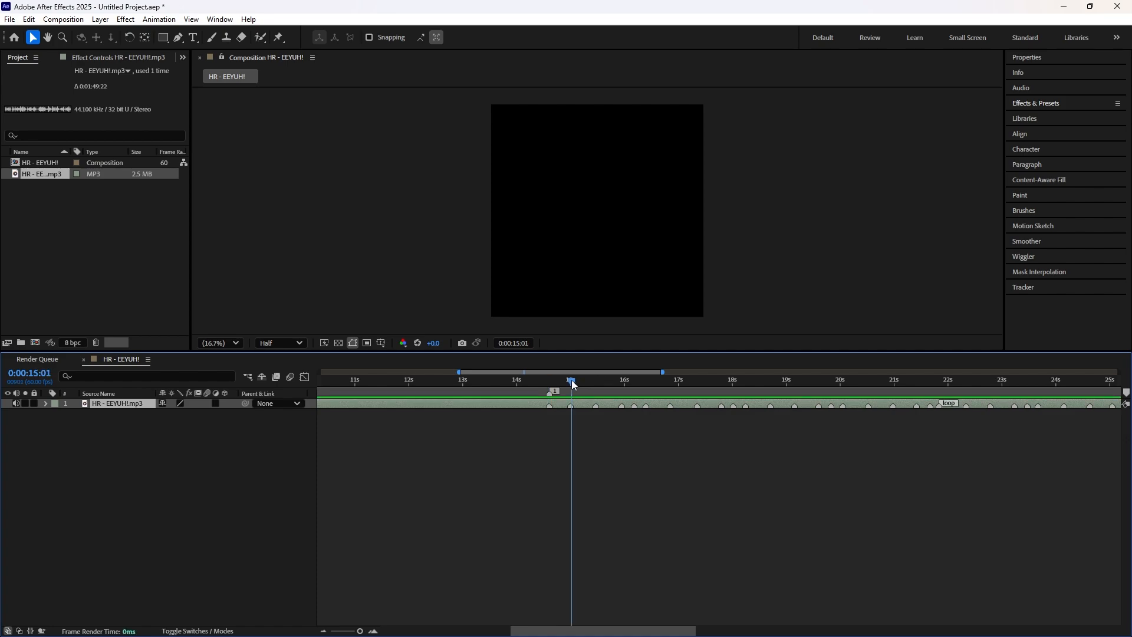
{"action": "left_click_drag", "start_coordinate": [571, 383], "coordinate": [571, 381]}
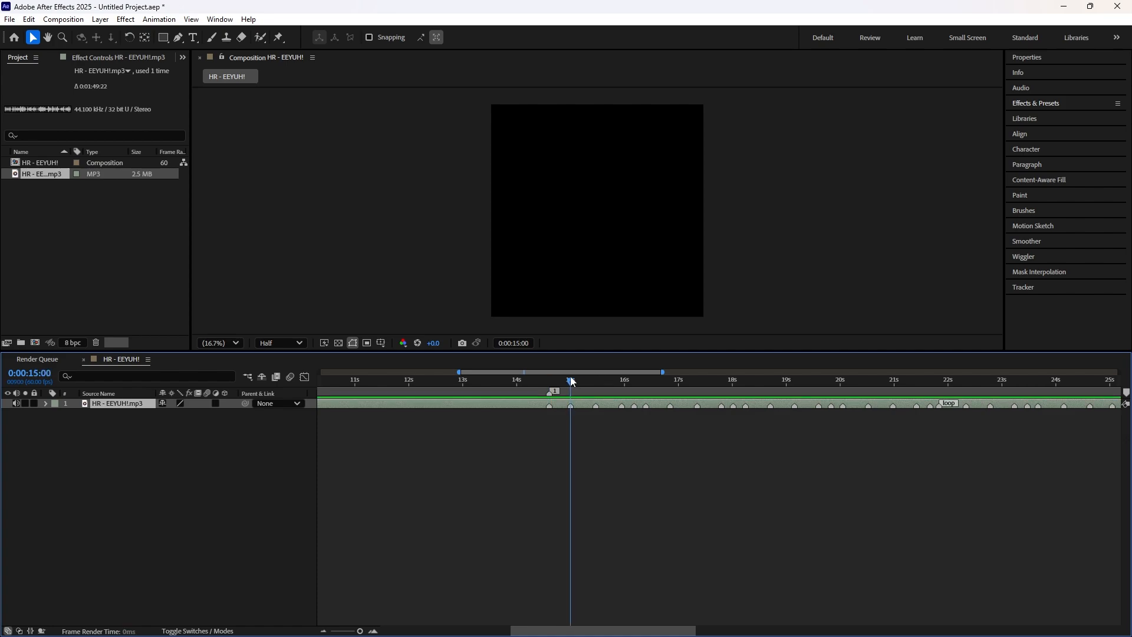
{"action": "left_click", "coordinate": [1126, 393]}
Step: Place composition markers 3 and 4 on the next two beat markers, ending at 0:00:15:57
{"action": "left_click", "coordinate": [598, 382]}
{"action": "left_click_drag", "start_coordinate": [598, 381], "coordinate": [647, 381]}
{"action": "key", "text": "="}
{"action": "left_click", "coordinate": [1126, 393]}
{"action": "left_click", "coordinate": [651, 383]}
{"action": "left_click", "coordinate": [1126, 393]}
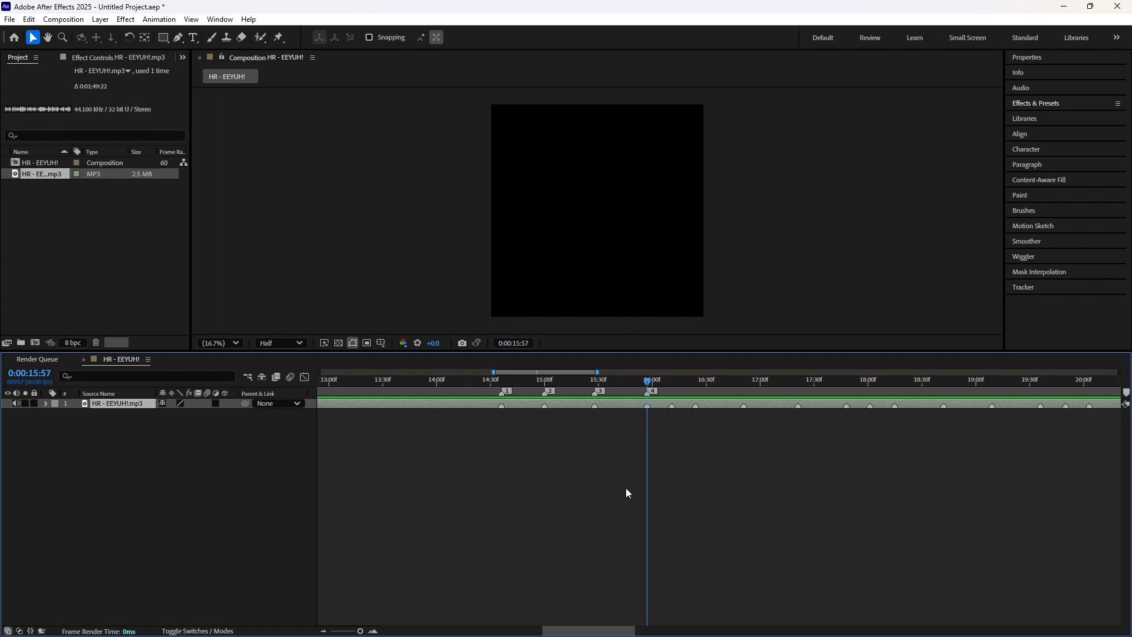
Step: Place composition markers 5 to 21 on the remaining beat markers up to the loop marker at 0:00:21:50
{"action": "left_click_drag", "start_coordinate": [664, 352], "coordinate": [643, 110]}
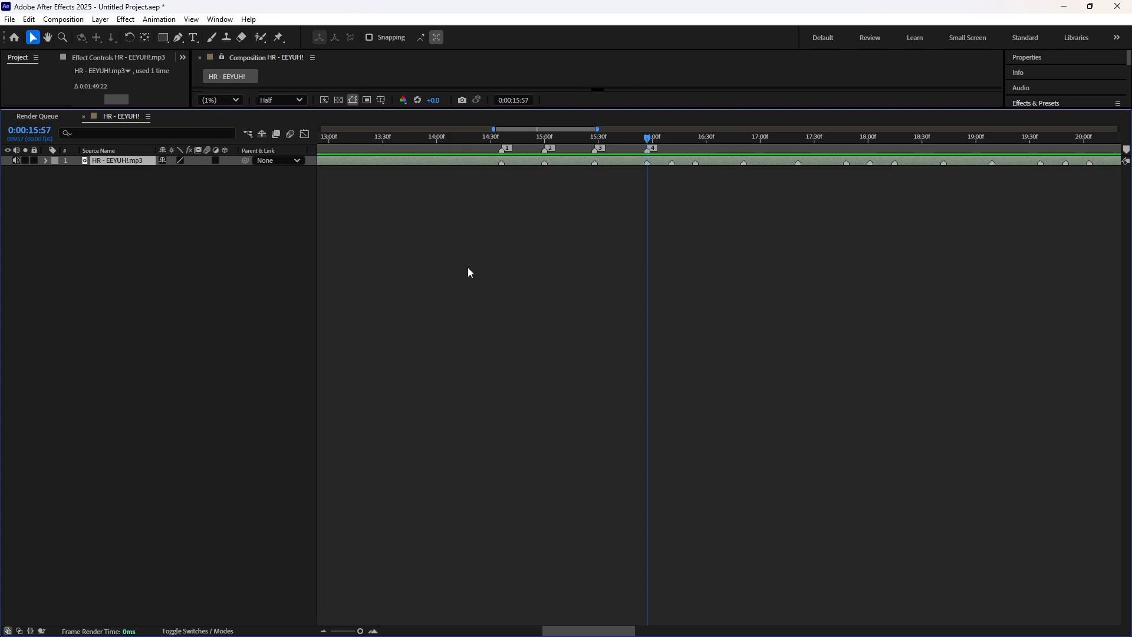
{"action": "left_click_drag", "start_coordinate": [680, 112], "coordinate": [643, 390]}
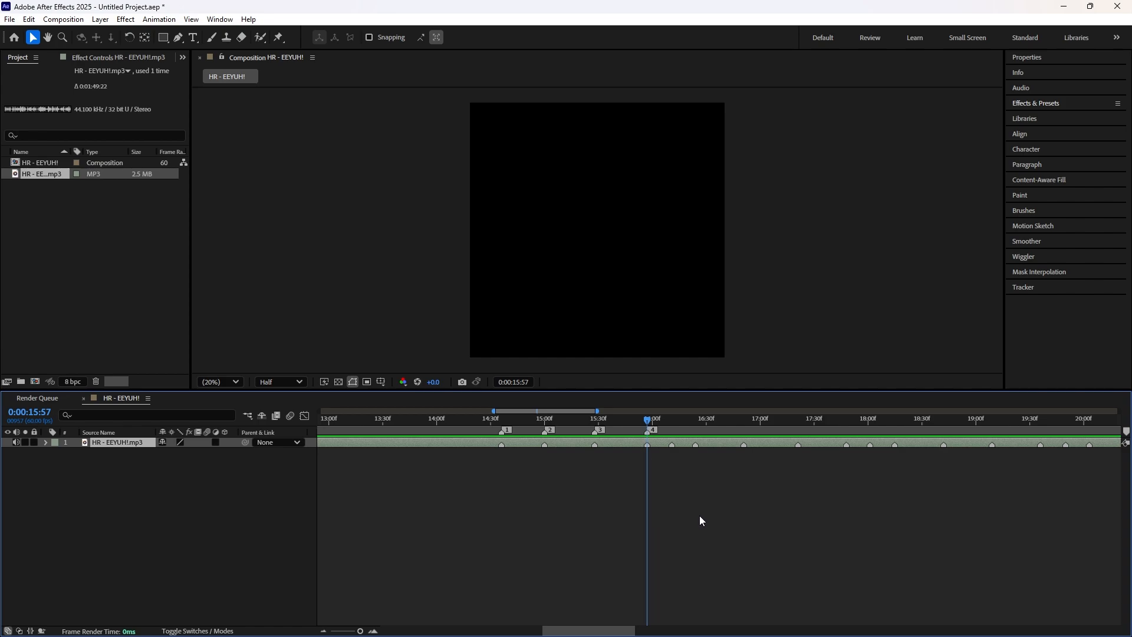
{"action": "left_click_drag", "start_coordinate": [666, 420], "coordinate": [672, 419]}
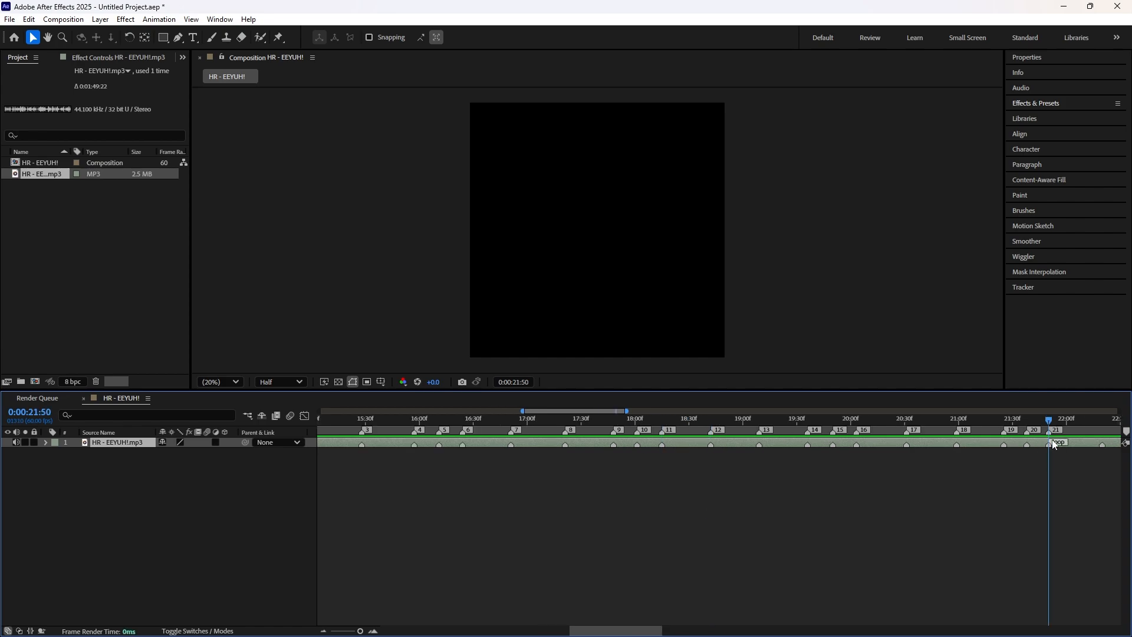
Step: Change the comment of composition marker 21 to "loop 21"
{"action": "double_click", "coordinate": [1051, 431]}
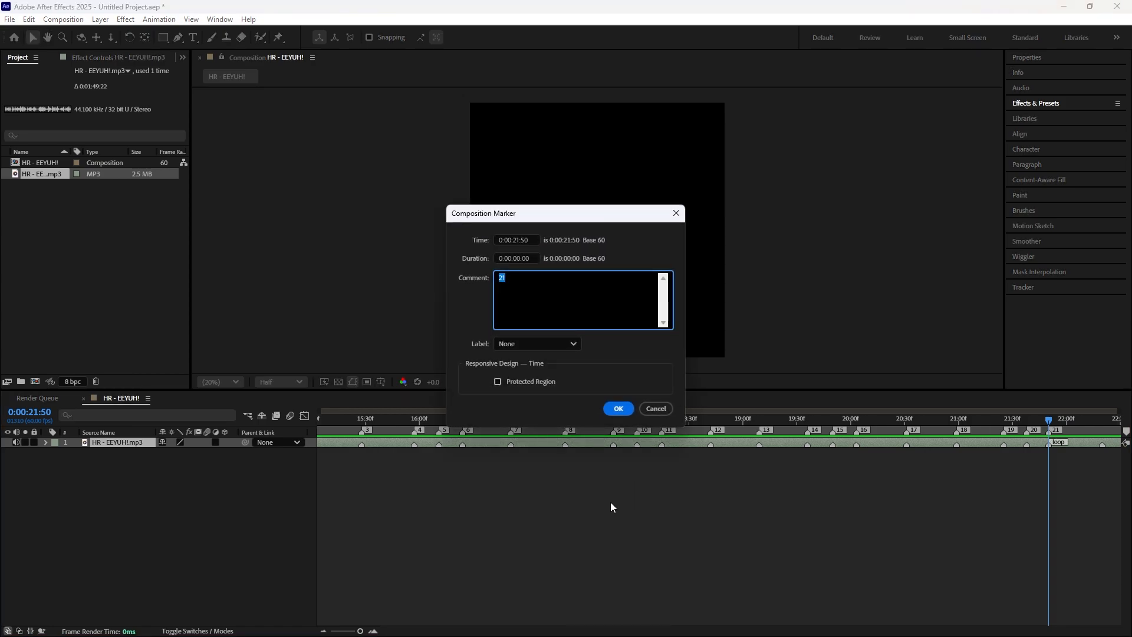
{"action": "type", "text": "loop 21"}
{"action": "left_click", "coordinate": [618, 408]}
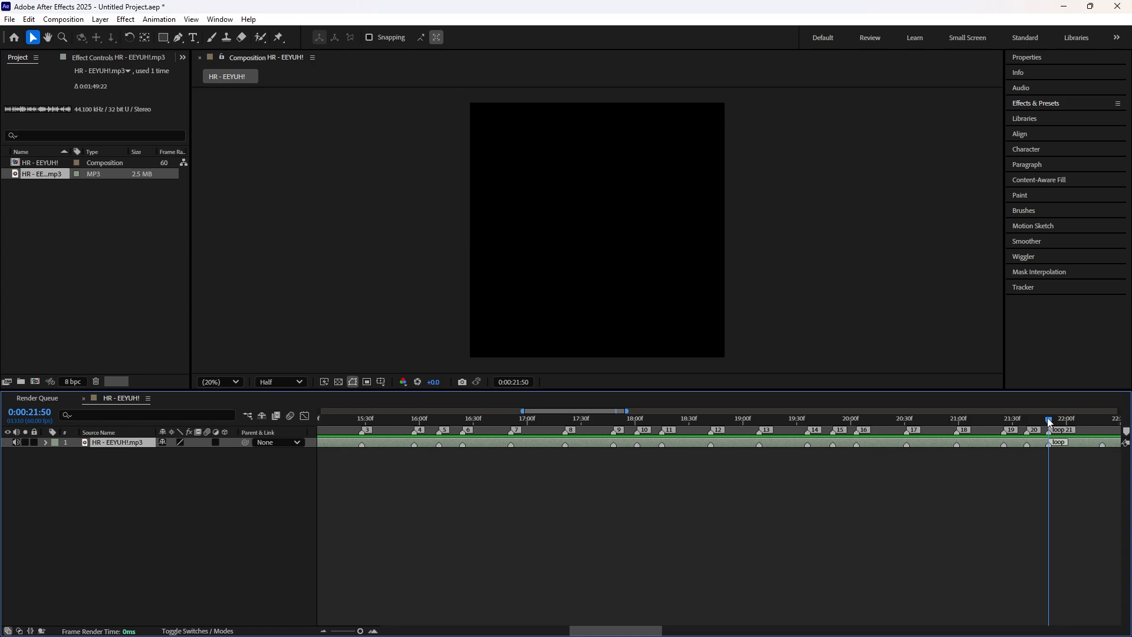
{"action": "mouse_move", "coordinate": [1048, 421]}
{"action": "left_mouse_down"}
{"action": "mouse_move", "coordinate": [942, 424]}
{"action": "mouse_move", "coordinate": [989, 423]}
{"action": "mouse_move", "coordinate": [964, 423]}
{"action": "left_mouse_up"}
{"action": "mouse_move", "coordinate": [1126, 432]}
{"action": "left_mouse_down"}
{"action": "mouse_move", "coordinate": [937, 429]}
{"action": "mouse_move", "coordinate": [963, 428]}
{"action": "mouse_move", "coordinate": [959, 419]}
{"action": "left_mouse_up"}
{"action": "key", "text": "ctrl+z"}
{"action": "key", "text": "minus"}
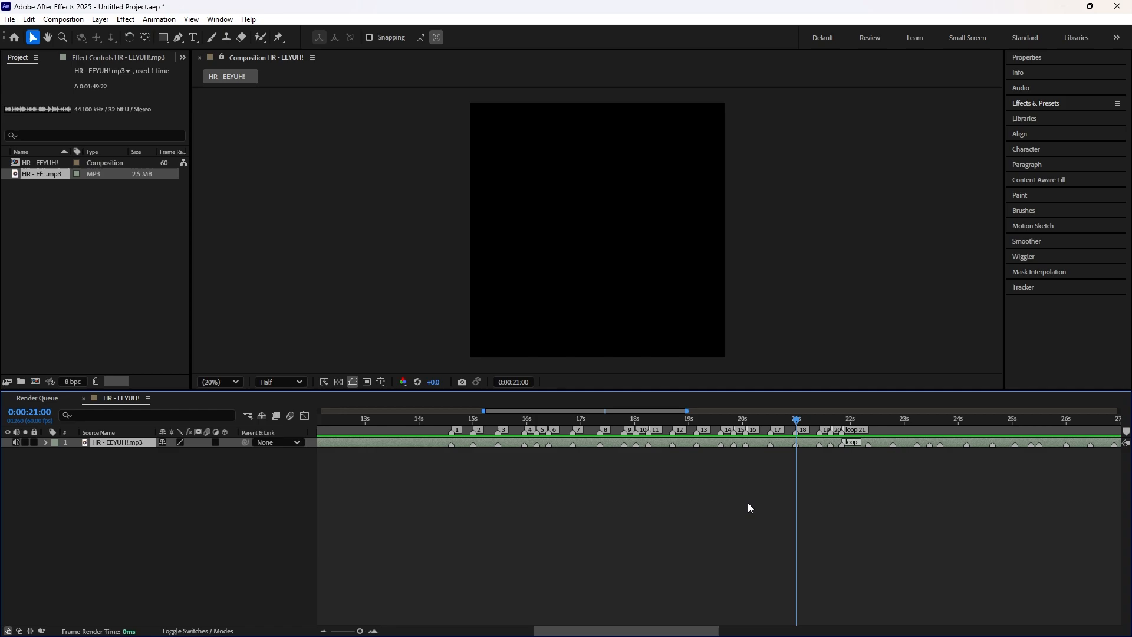
Step: Save the project as HR - EEYUH! in the After Effects folder on drive D
{"action": "key", "text": "ctrl+s"}
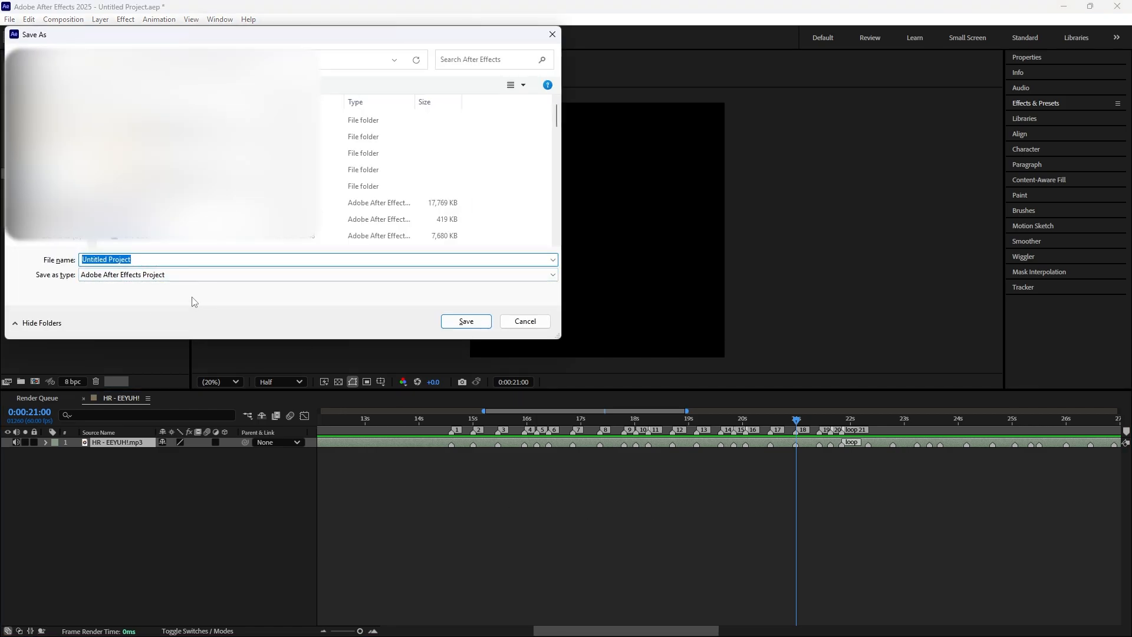
{"action": "key", "text": "BackSpace"}
{"action": "type", "text": "HR - EEYUH!"}
{"action": "left_click", "coordinate": [467, 323]}
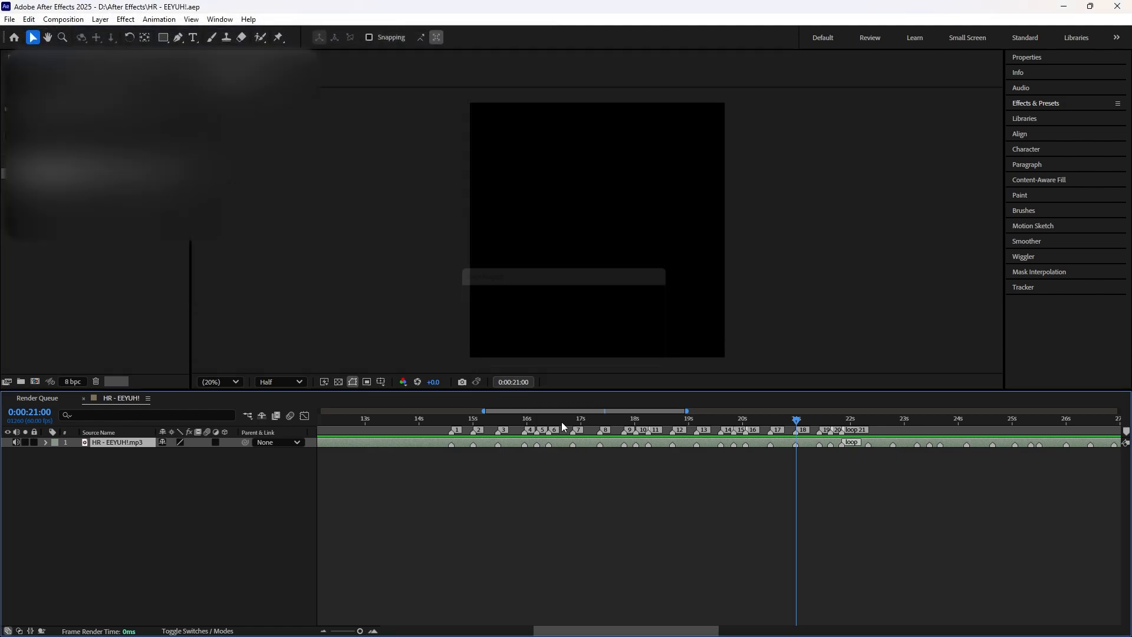
Step: Review the numbered composition markers along the song, starting from marker 1
{"action": "left_click_drag", "start_coordinate": [780, 420], "coordinate": [453, 413]}
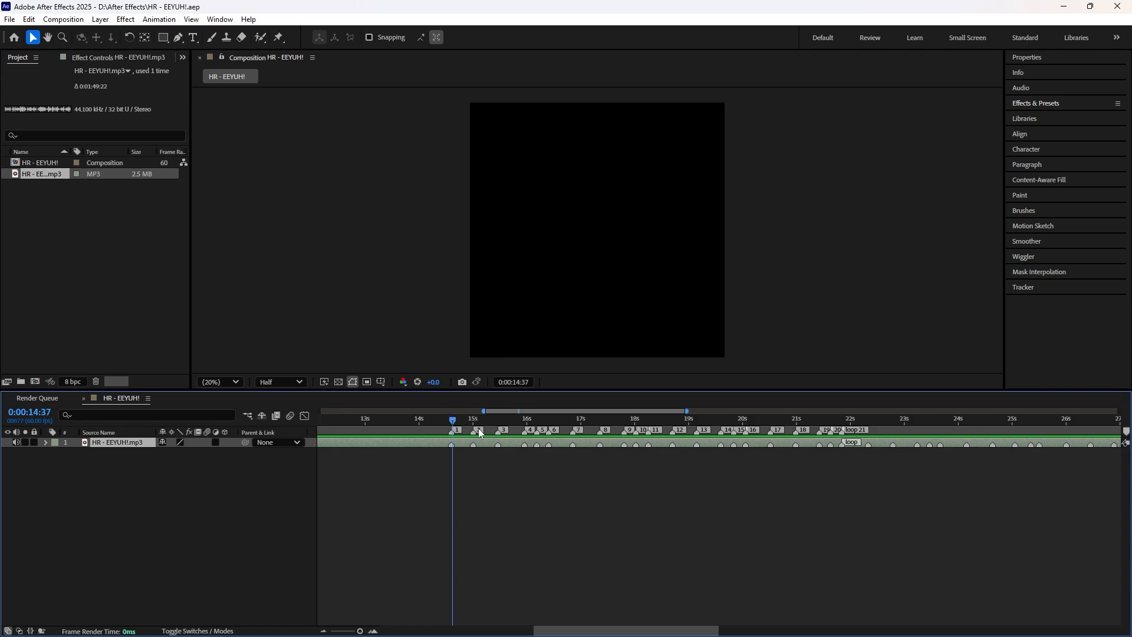
{"action": "left_click_drag", "start_coordinate": [460, 417], "coordinate": [655, 418]}
{"action": "left_click_drag", "start_coordinate": [697, 450], "coordinate": [452, 453]}
{"action": "scroll", "coordinate": [454, 449], "scroll_direction": "down", "scroll_amount": 3}
{"action": "left_click_drag", "start_coordinate": [519, 423], "coordinate": [409, 429]}
{"action": "mouse_move", "coordinate": [320, 430]}
{"action": "left_mouse_down"}
{"action": "mouse_move", "coordinate": [467, 434]}
{"action": "mouse_move", "coordinate": [450, 434]}
{"action": "mouse_move", "coordinate": [445, 417]}
{"action": "mouse_move", "coordinate": [444, 432]}
{"action": "mouse_move", "coordinate": [319, 430]}
{"action": "left_mouse_up"}
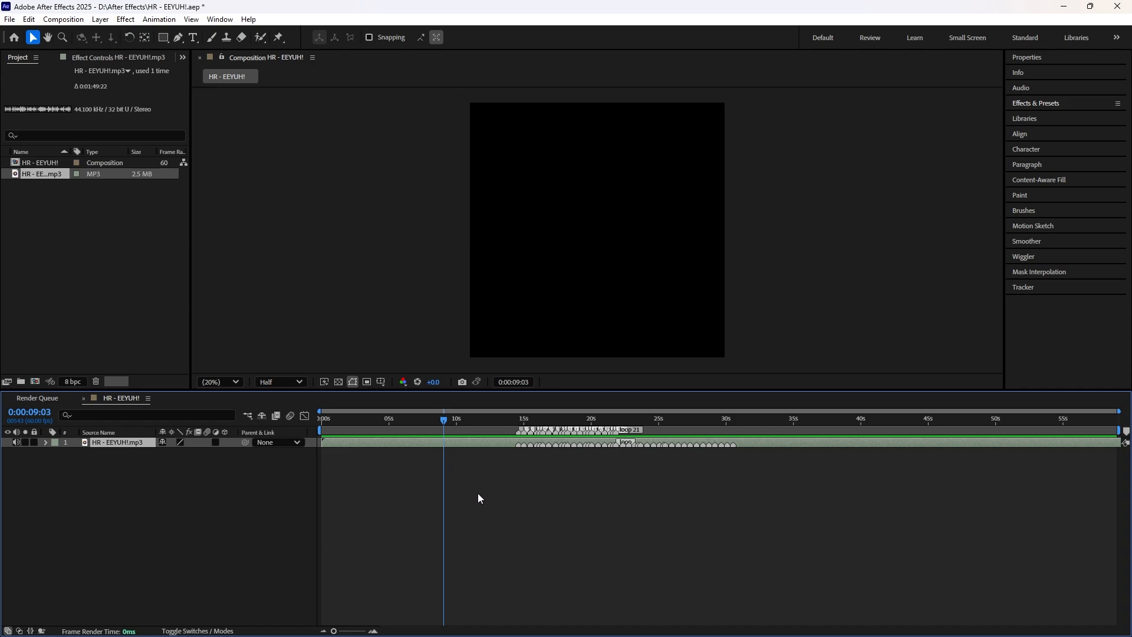
Step: Bring in (cc+enhanced) (1).mp4, start its layer above the audio at marker 1 (0:00:14:36), and mute the clip's sound
{"action": "key", "text": "k"}
{"action": "key", "text": "equal"}
{"action": "key", "text": "equal"}
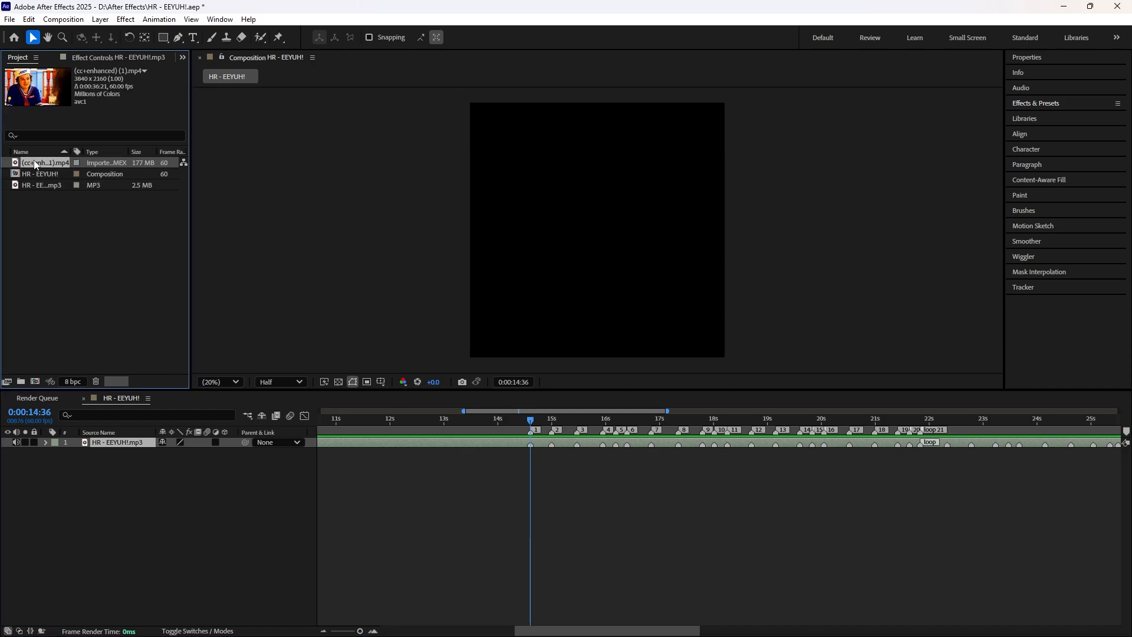
{"action": "double_click", "coordinate": [48, 164]}
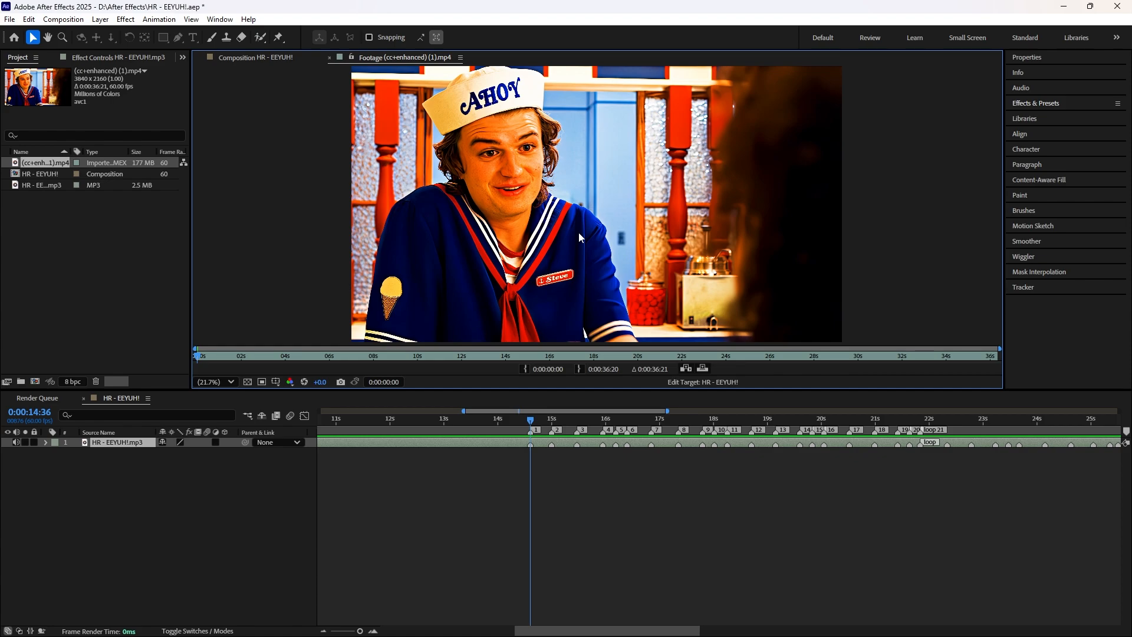
{"action": "left_click_drag", "start_coordinate": [52, 168], "coordinate": [532, 443]}
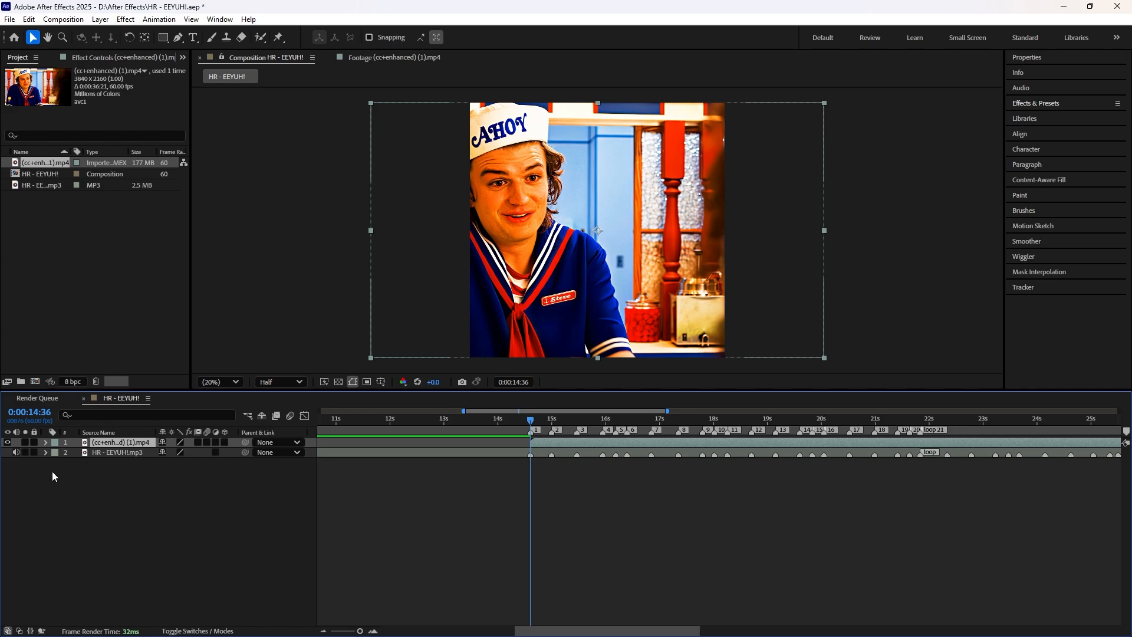
{"action": "left_click", "coordinate": [16, 442]}
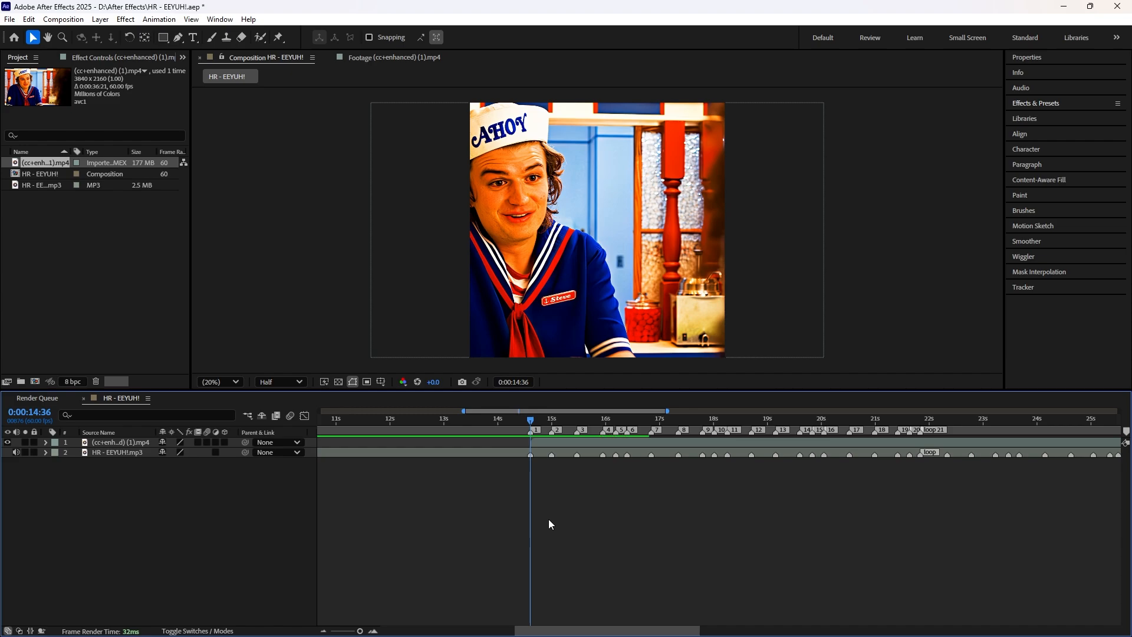
Step: Split the video clip layer at composition marker 2, at 0:00:15:00
{"action": "key", "text": "equal"}
{"action": "key", "text": "equal"}
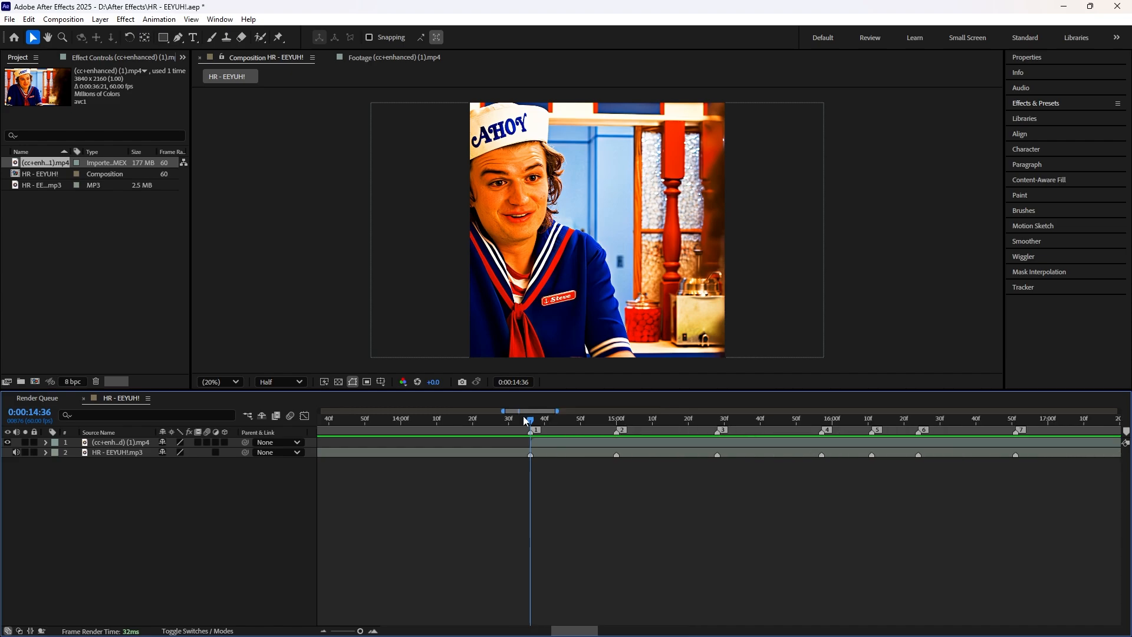
{"action": "left_click", "coordinate": [533, 420]}
{"action": "mouse_move", "coordinate": [535, 424]}
{"action": "left_mouse_down"}
{"action": "mouse_move", "coordinate": [617, 420]}
{"action": "mouse_move", "coordinate": [532, 411]}
{"action": "mouse_move", "coordinate": [617, 420]}
{"action": "left_mouse_up"}
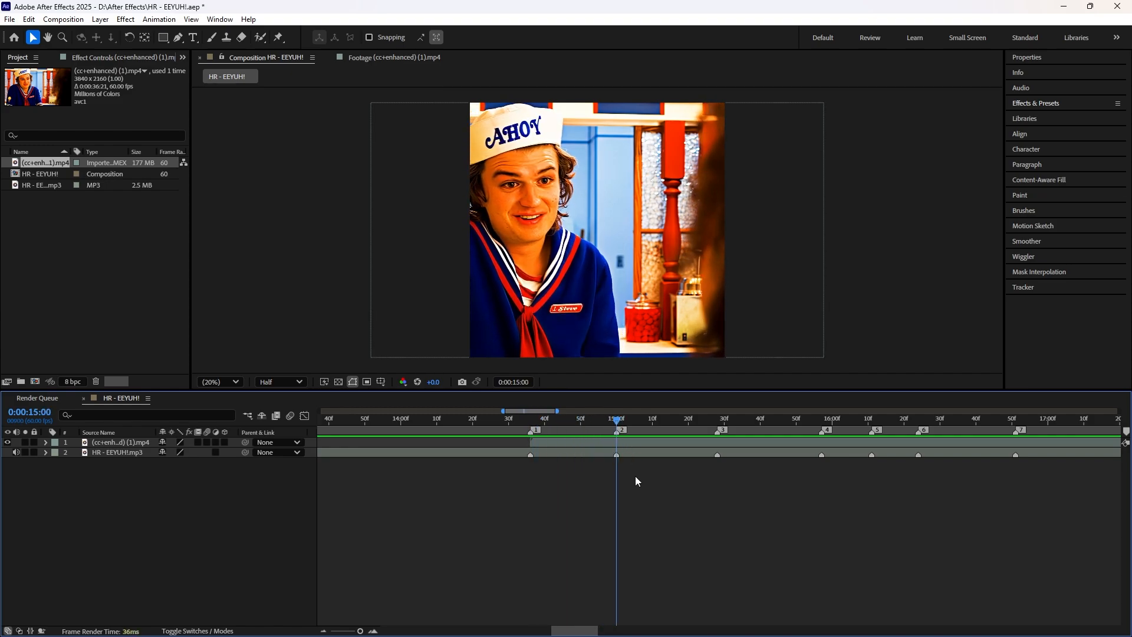
{"action": "left_click", "coordinate": [627, 445]}
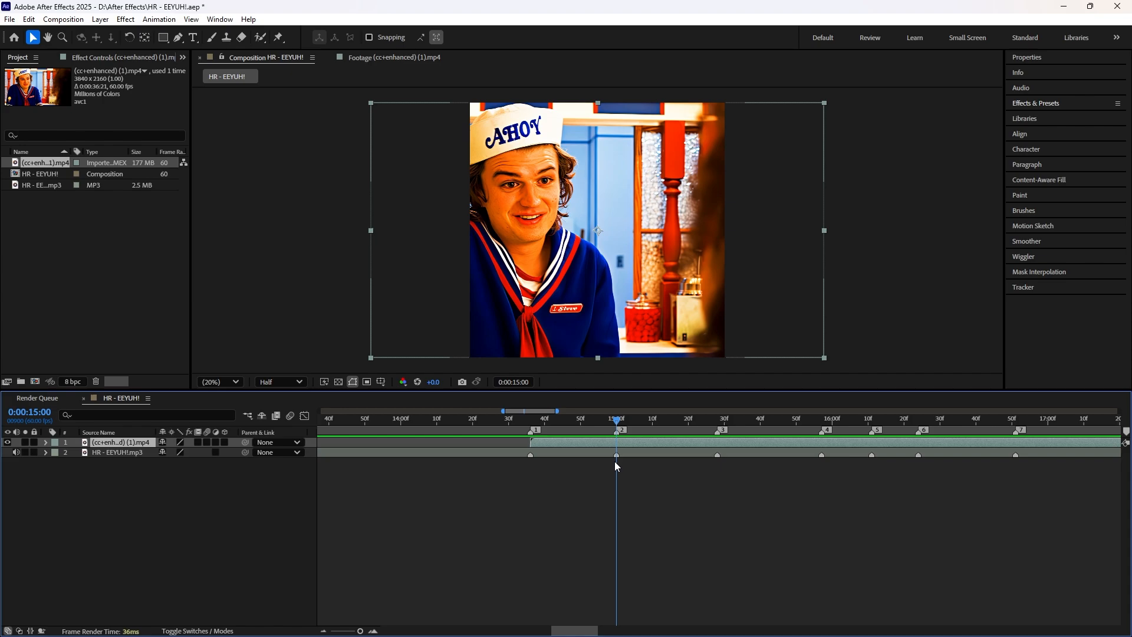
{"action": "key", "text": "ctrl+shift+d"}
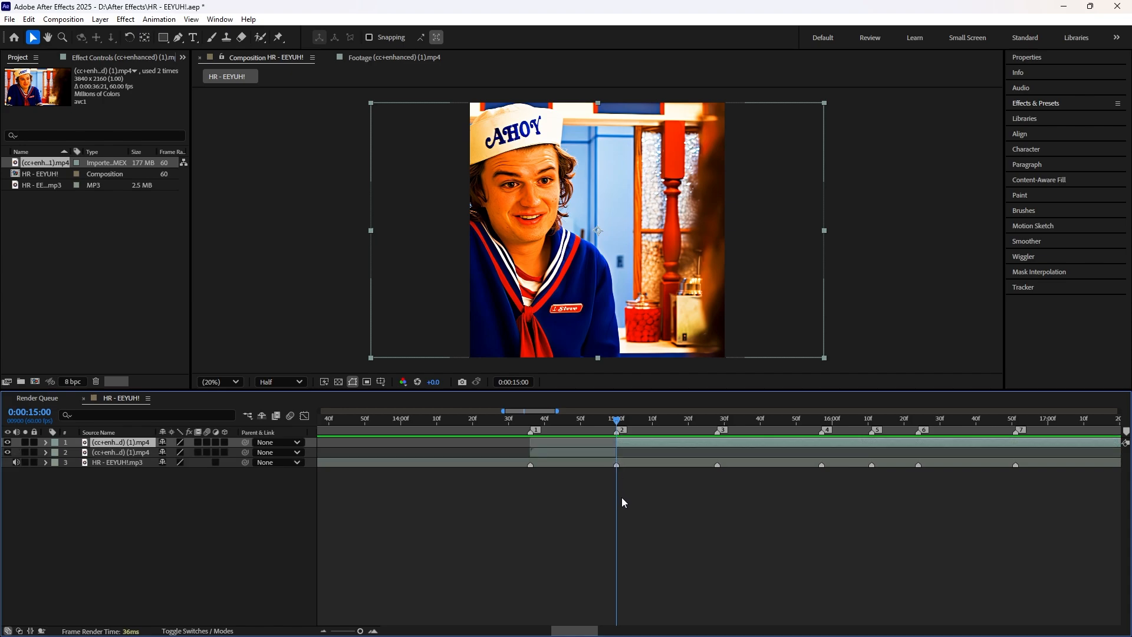
{"action": "key", "text": "ctrl+shift+d"}
{"action": "key", "text": "ctrl+z"}
Step: Slide the upper clip segment earlier to reach a different shot, split it at 0:00:15:00 and delete the part before marker 2
{"action": "left_click_drag", "start_coordinate": [963, 448], "coordinate": [777, 443]}
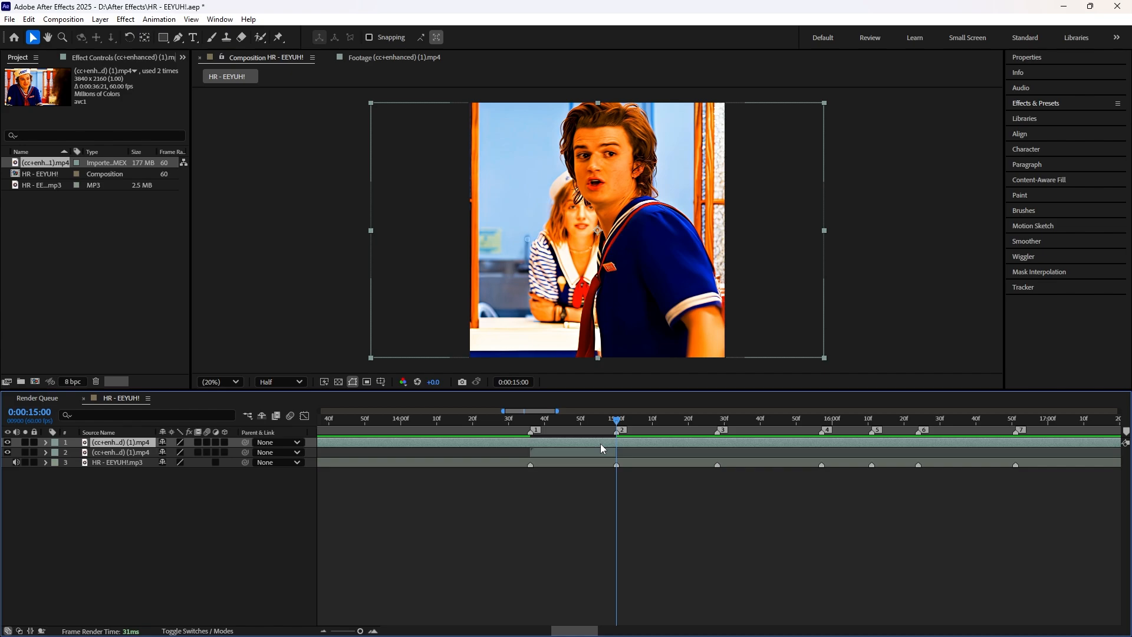
{"action": "key", "text": "ctrl+shift+d"}
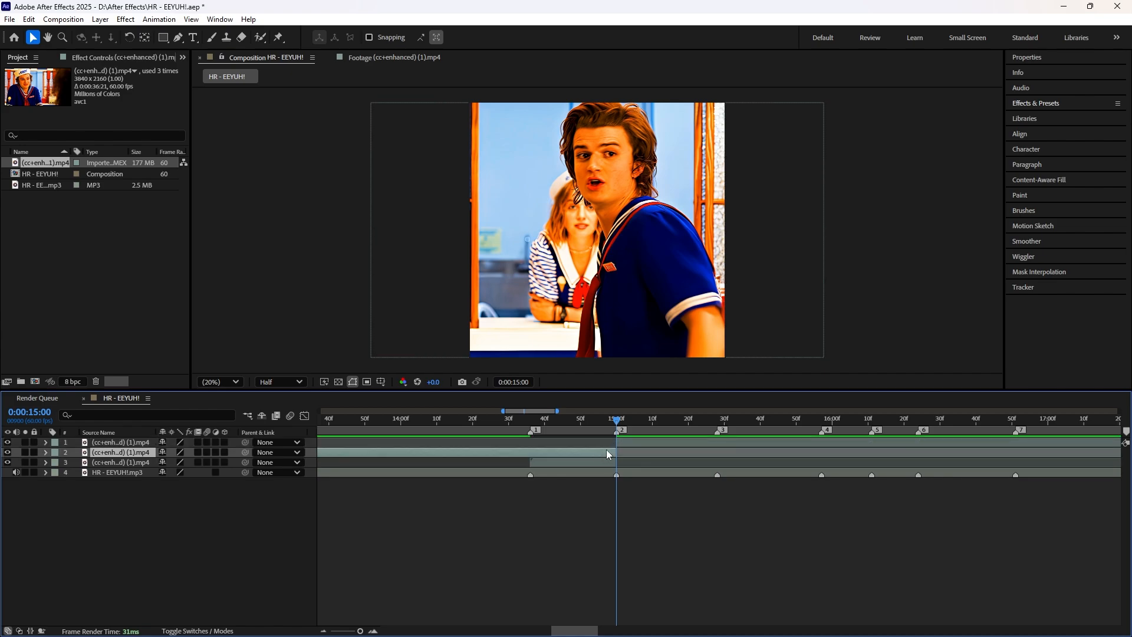
{"action": "key", "text": "Delete"}
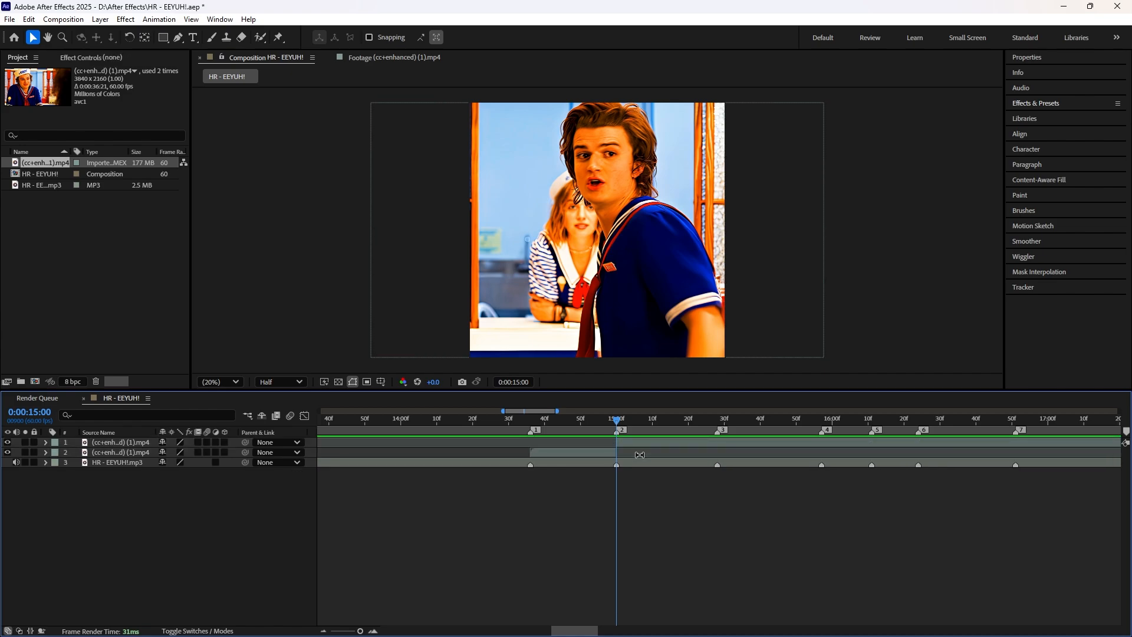
{"action": "key", "text": "ctrl+z"}
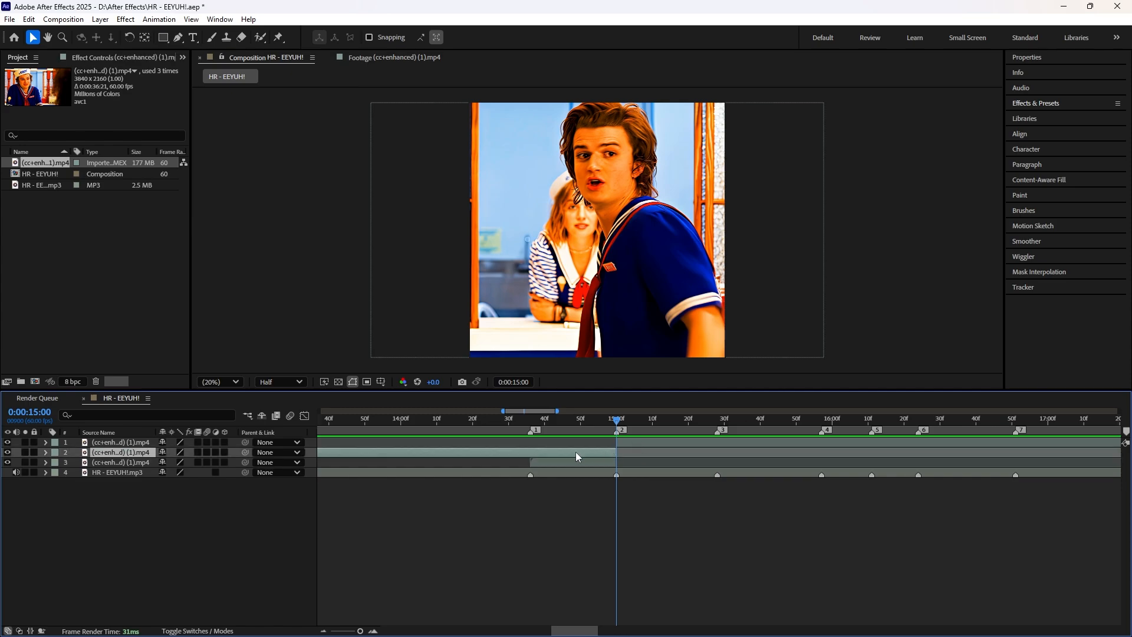
{"action": "key", "text": "Delete"}
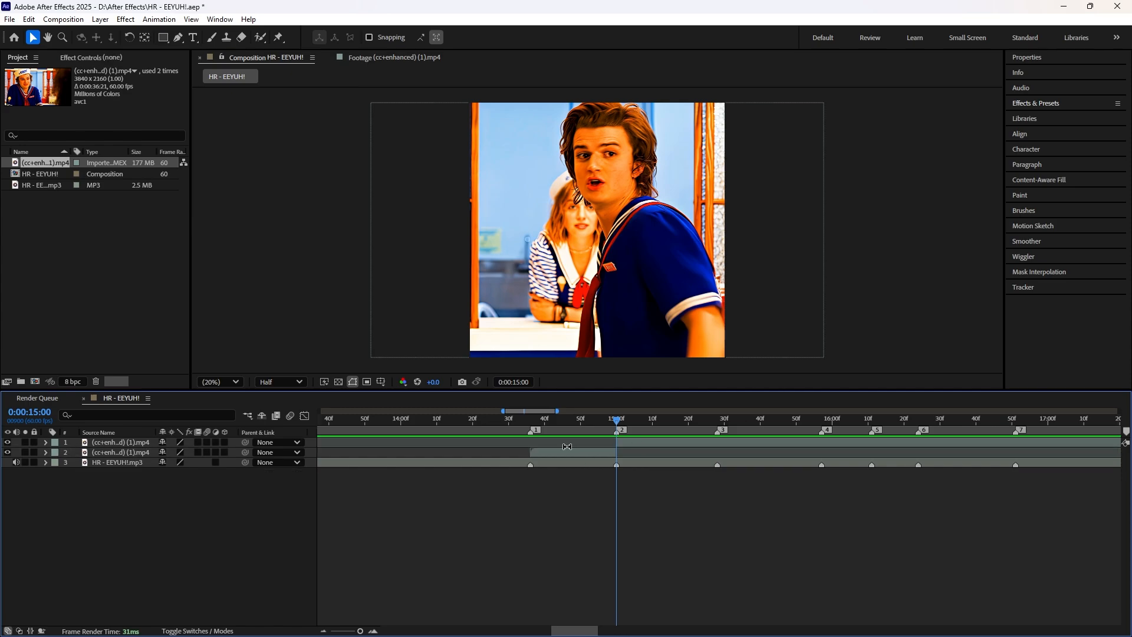
Step: Split the top (cc+enhanced) (1).mp4 layer at composition marker 3, at 0:00:15:28
{"action": "left_click_drag", "start_coordinate": [618, 422], "coordinate": [718, 422]}
{"action": "left_click", "coordinate": [732, 445]}
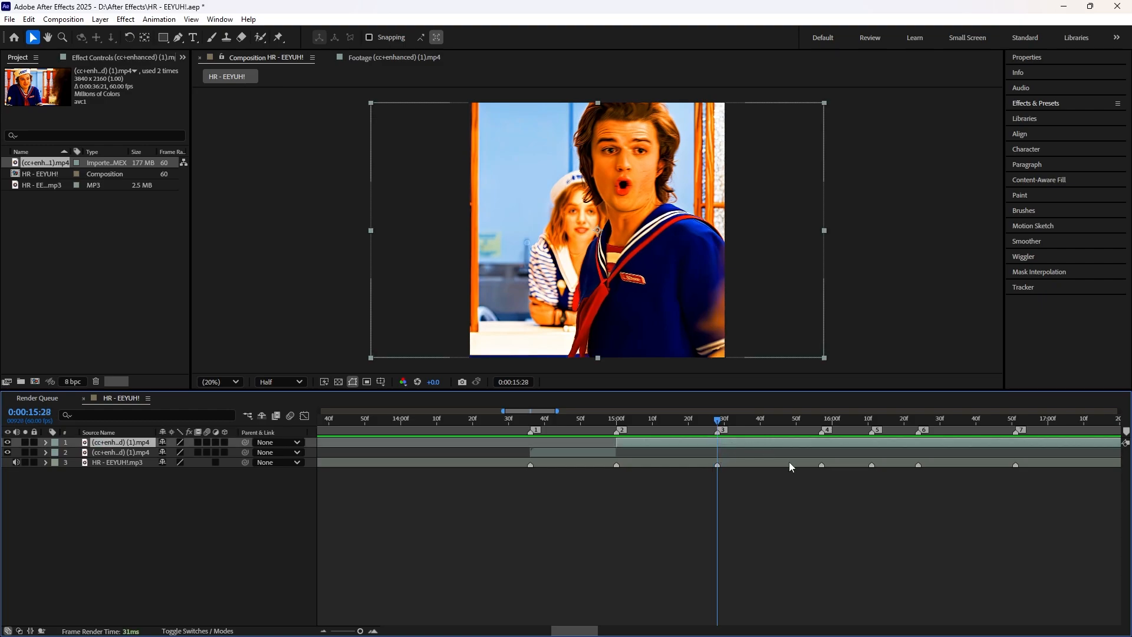
{"action": "key", "text": "ctrl+shift+d"}
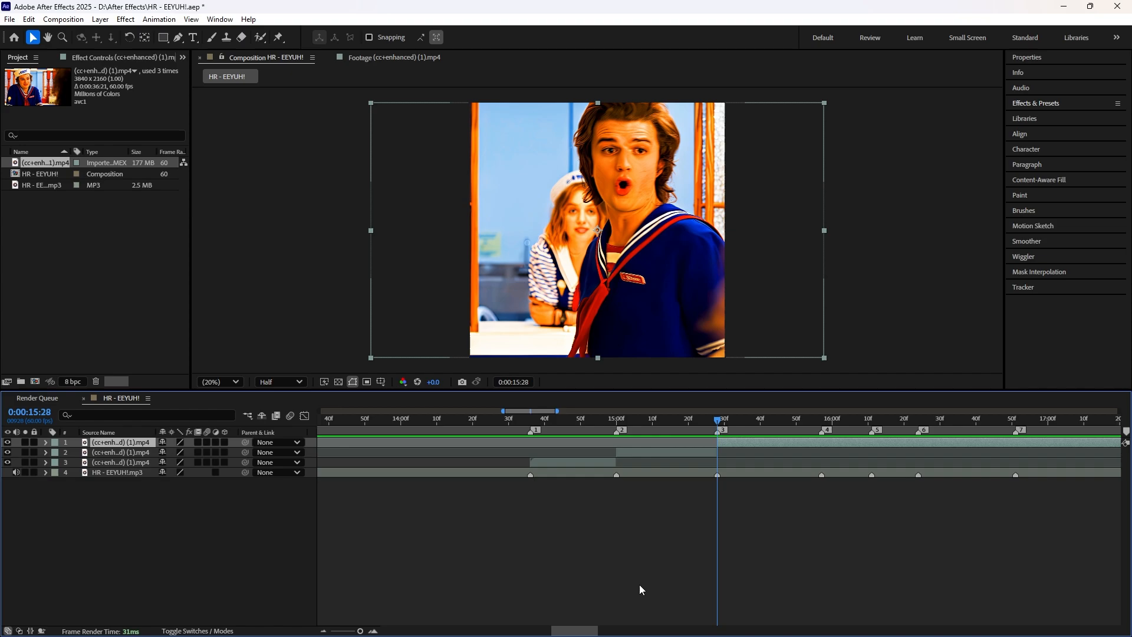
Step: Split the clip at marker 4, slide the upper segment earlier to a different shot, and remove its part before the marker
{"action": "mouse_move", "coordinate": [587, 632]}
{"action": "left_mouse_down"}
{"action": "mouse_move", "coordinate": [662, 632]}
{"action": "mouse_move", "coordinate": [592, 633]}
{"action": "left_mouse_up"}
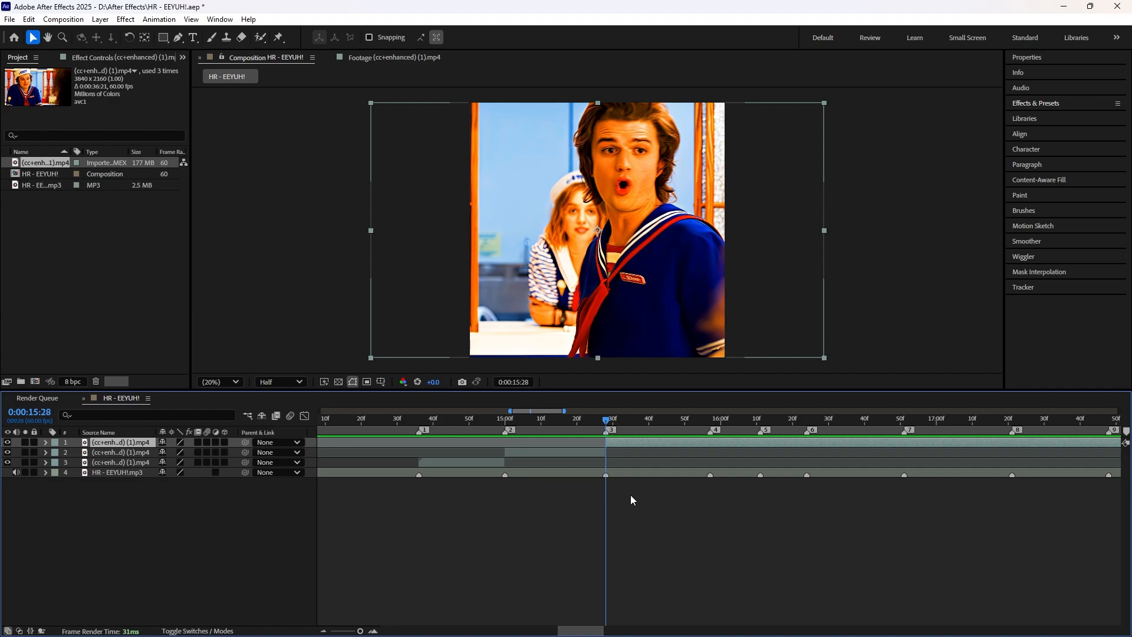
{"action": "key", "text": "4"}
{"action": "key", "text": "ctrl+shift+d"}
{"action": "left_click_drag", "start_coordinate": [780, 445], "coordinate": [380, 446]}
{"action": "key", "text": "ctrl+shift+d"}
{"action": "left_click", "coordinate": [612, 454]}
{"action": "key", "text": "Delete"}
Step: Cut the clip at marker 5, 0:00:16:11, shift the upper segment earlier to another shot, and delete the excess before the marker
{"action": "key", "text": "5"}
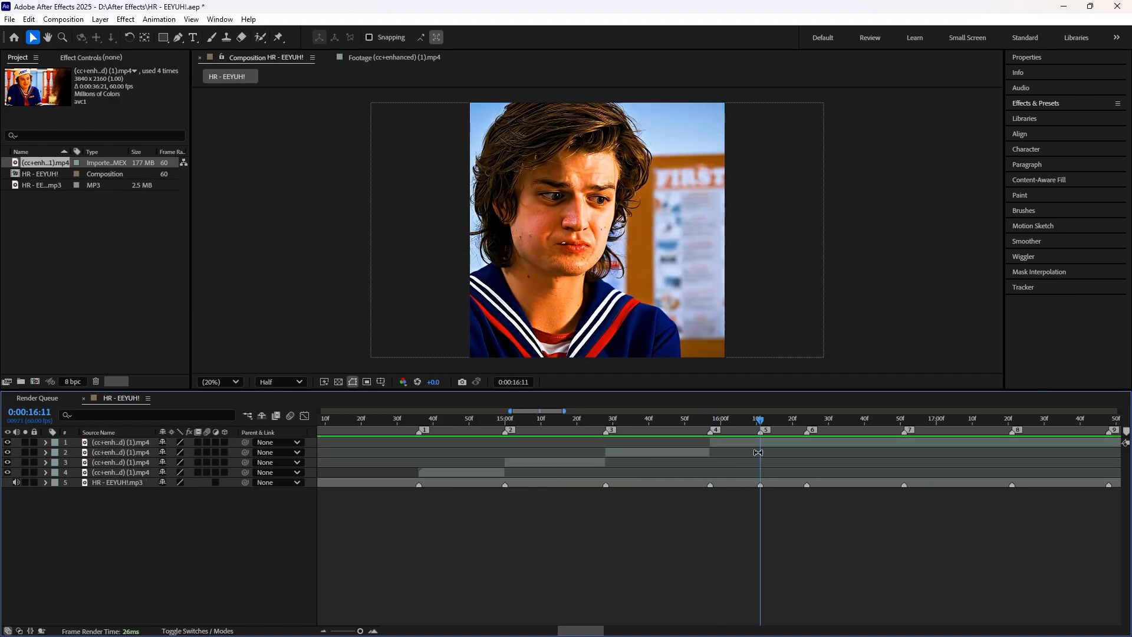
{"action": "key", "text": "ctrl+shift+d"}
{"action": "left_click_drag", "start_coordinate": [855, 444], "coordinate": [668, 451]}
{"action": "key", "text": "ctrl+shift+d"}
{"action": "left_click", "coordinate": [644, 455]}
{"action": "key", "text": "Delete"}
Step: Slide the top segment slightly to a new shot, split it at marker 6, 0:00:16:24, and delete the part before it
{"action": "key", "text": "6"}
{"action": "key", "text": "ctrl+shift+d"}
{"action": "left_click_drag", "start_coordinate": [904, 442], "coordinate": [871, 449]}
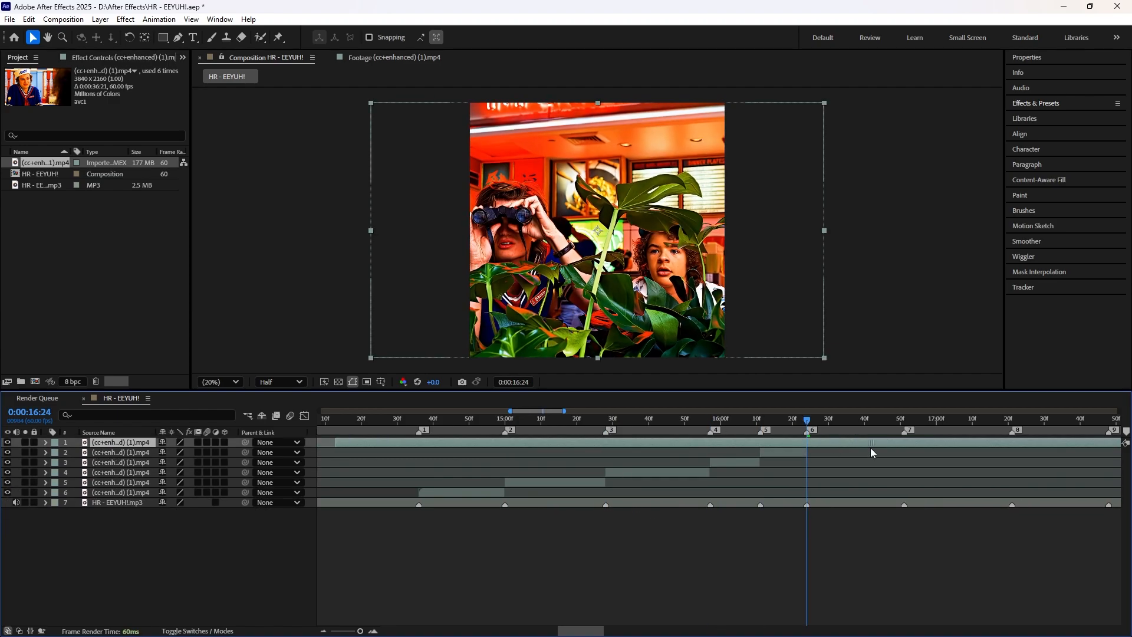
Step: Split the top clip segment at composition marker 7, at 0:00:16:51
{"action": "key", "text": "ctrl+shift+d"}
{"action": "left_click", "coordinate": [788, 452]}
{"action": "key", "text": "Delete"}
{"action": "mouse_move", "coordinate": [807, 420]}
{"action": "left_mouse_down"}
{"action": "mouse_move", "coordinate": [905, 459]}
{"action": "mouse_move", "coordinate": [831, 447]}
{"action": "left_mouse_up"}
{"action": "left_click", "coordinate": [920, 443]}
Step: Split the clip at marker 8, slide the upper segment earlier to a different shot, and delete its part before marker 8
{"action": "key", "text": "ctrl+shift+d"}
{"action": "scroll", "coordinate": [920, 447], "scroll_direction": "right", "scroll_amount": 5}
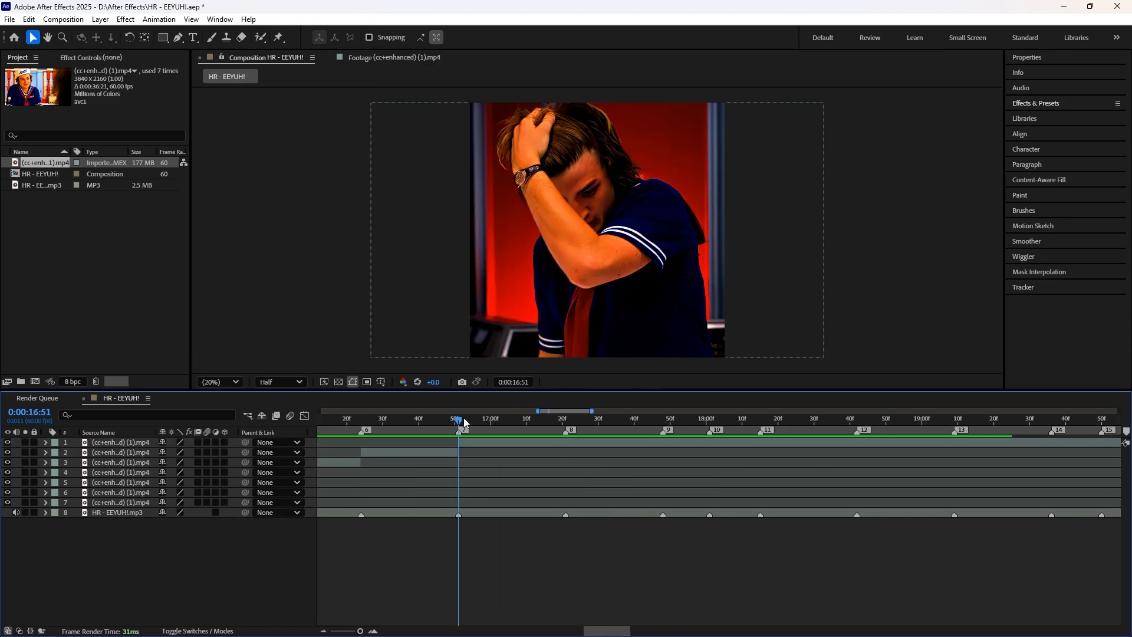
{"action": "left_click_drag", "start_coordinate": [460, 419], "coordinate": [566, 420]}
{"action": "key", "text": "ctrl+shift+d"}
{"action": "left_click_drag", "start_coordinate": [785, 443], "coordinate": [519, 454]}
Step: At marker 9, 0:00:17:48, slide the top segment earlier to another shot, split it there and delete the part before the marker
{"action": "key", "text": "ctrl+shift+d"}
{"action": "left_click", "coordinate": [518, 454]}
{"action": "key", "text": "Delete"}
{"action": "left_click_drag", "start_coordinate": [566, 419], "coordinate": [660, 421]}
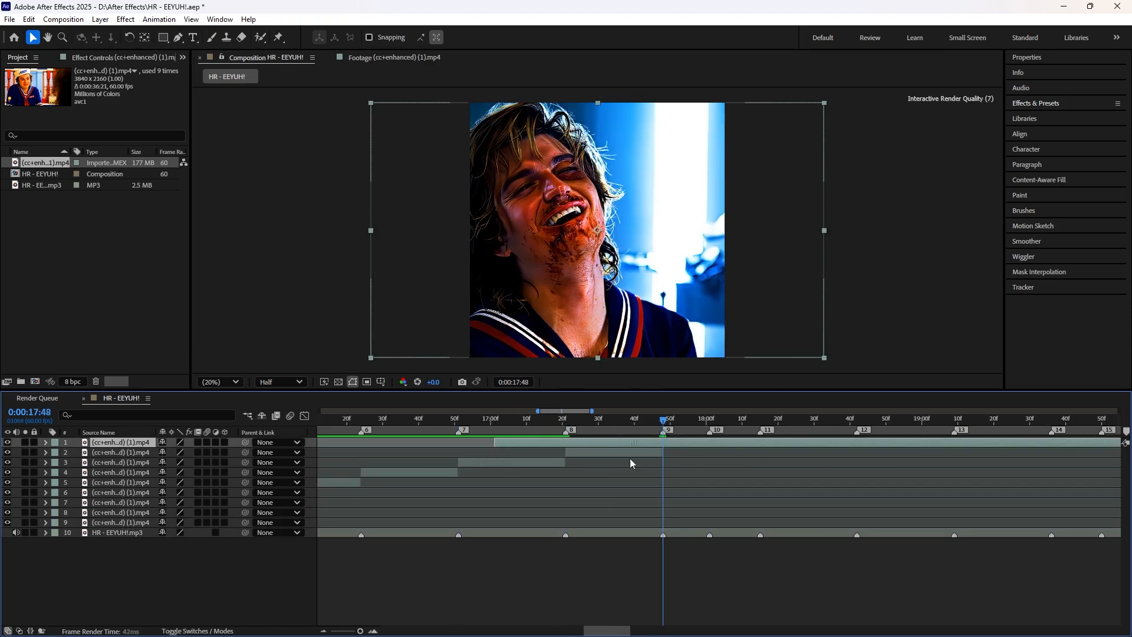
{"action": "left_click_drag", "start_coordinate": [630, 463], "coordinate": [523, 462]}
Step: Split the (cc+enhanced) (1).mp4 clip at marker 10, 0:00:18:01, and delete everything after the cut
{"action": "key", "text": "ctrl+shift+d"}
{"action": "left_click", "coordinate": [523, 453]}
{"action": "key", "text": "Delete"}
{"action": "mouse_move", "coordinate": [663, 420]}
{"action": "left_mouse_down"}
{"action": "mouse_move", "coordinate": [708, 457]}
{"action": "mouse_move", "coordinate": [707, 430]}
{"action": "mouse_move", "coordinate": [561, 448]}
{"action": "mouse_move", "coordinate": [709, 459]}
{"action": "mouse_move", "coordinate": [373, 454]}
{"action": "mouse_move", "coordinate": [635, 450]}
{"action": "mouse_move", "coordinate": [707, 461]}
{"action": "left_mouse_up"}
{"action": "left_click", "coordinate": [716, 443]}
{"action": "key", "text": "ctrl+shift+d"}
{"action": "key", "text": "Delete"}
Step: Scale the Steve Harrington S2.mp4 layer to 115% and mute its sound
{"action": "key", "text": "minus"}
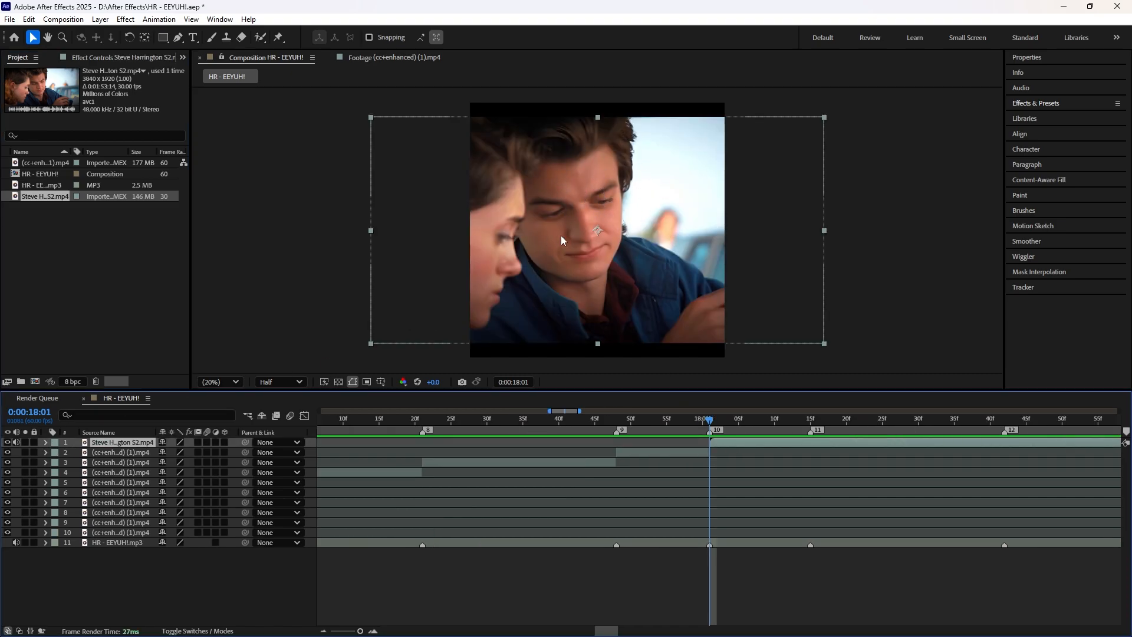
{"action": "left_click", "coordinate": [46, 442]}
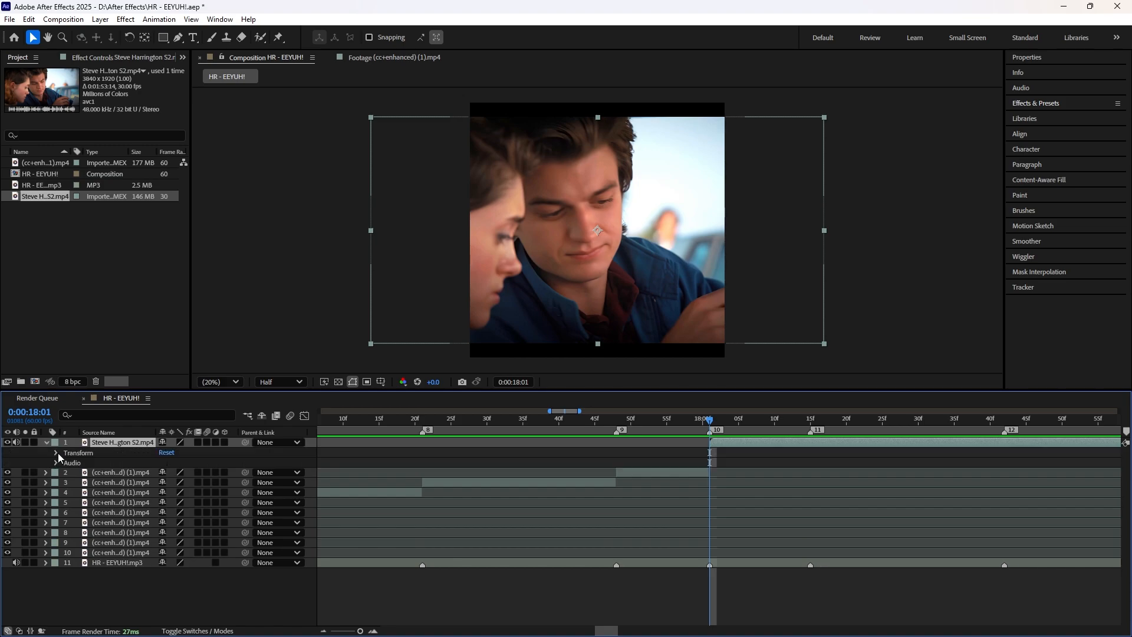
{"action": "left_click", "coordinate": [56, 453]}
{"action": "left_click", "coordinate": [171, 483]}
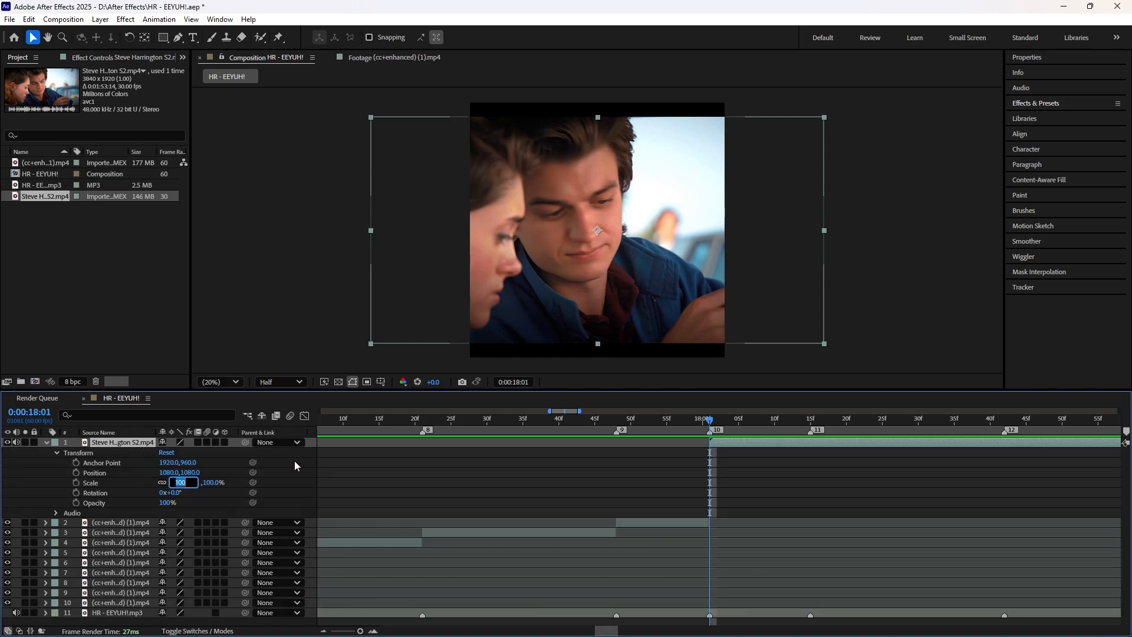
{"action": "type", "text": "115"}
{"action": "key", "text": "Return"}
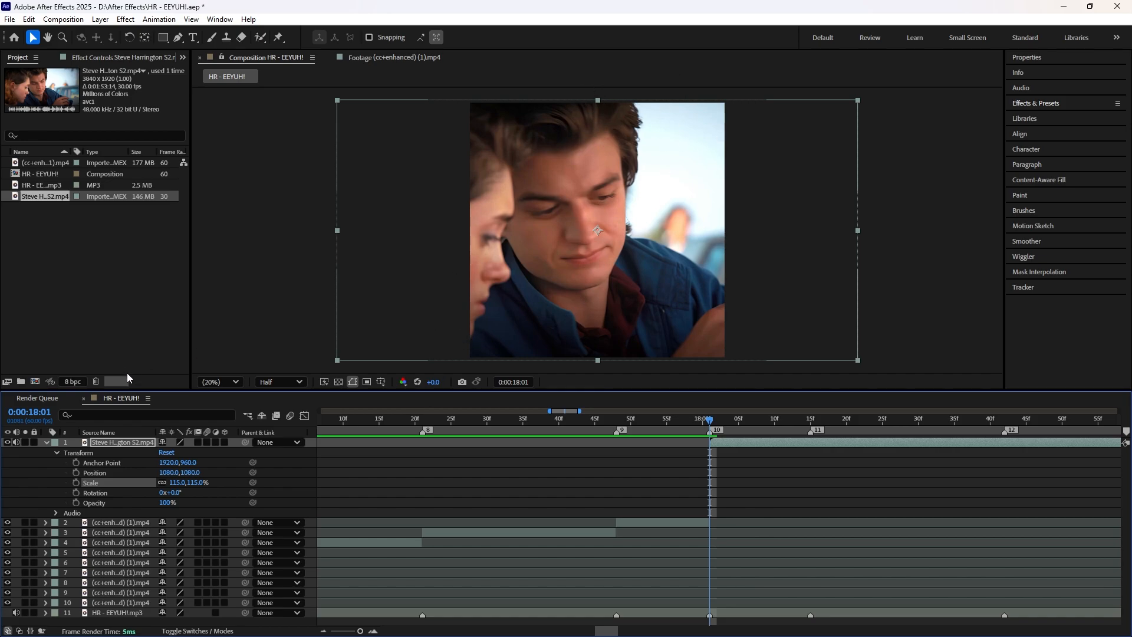
{"action": "left_click", "coordinate": [16, 443]}
{"action": "left_click", "coordinate": [47, 442]}
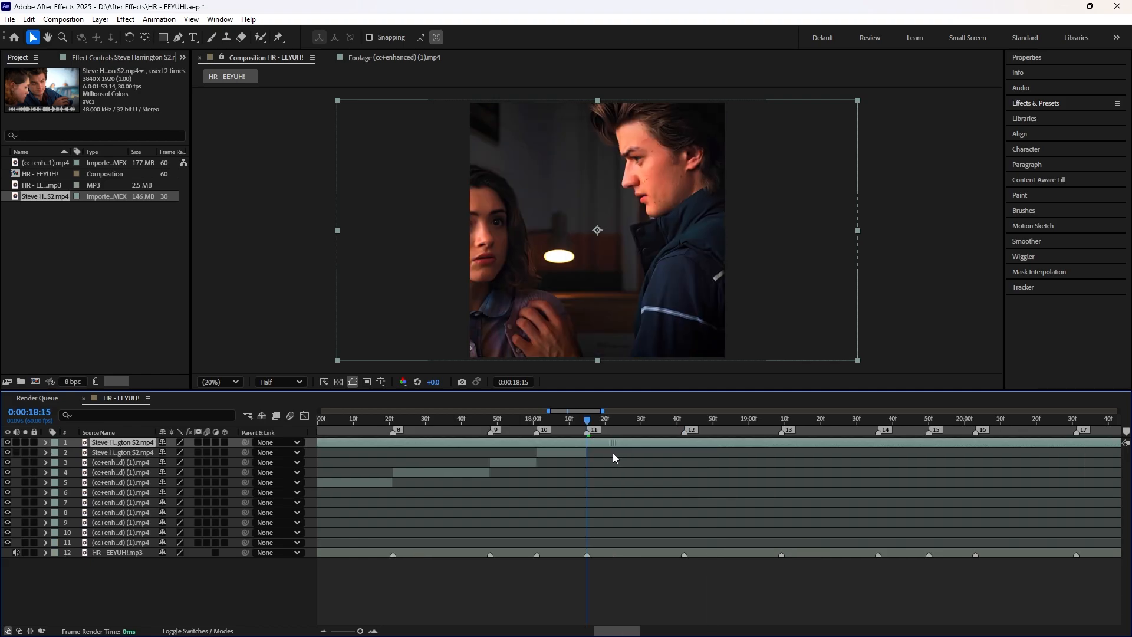
Step: Slide the top Steve Harrington S2.mp4 segment earlier to another shot and trim its start to marker 11, 0:00:18:15
{"action": "mouse_move", "coordinate": [614, 453]}
{"action": "left_mouse_down"}
{"action": "mouse_move", "coordinate": [734, 452]}
{"action": "mouse_move", "coordinate": [482, 448]}
{"action": "left_mouse_up"}
{"action": "key", "text": "alt+["}
Step: Split the top segment at marker 12, 0:00:18:42, slide the upper part earlier to a different shot and trim its start to the marker
{"action": "key", "text": "k"}
{"action": "key", "text": "ctrl+shift+d"}
{"action": "left_click_drag", "start_coordinate": [809, 445], "coordinate": [455, 472]}
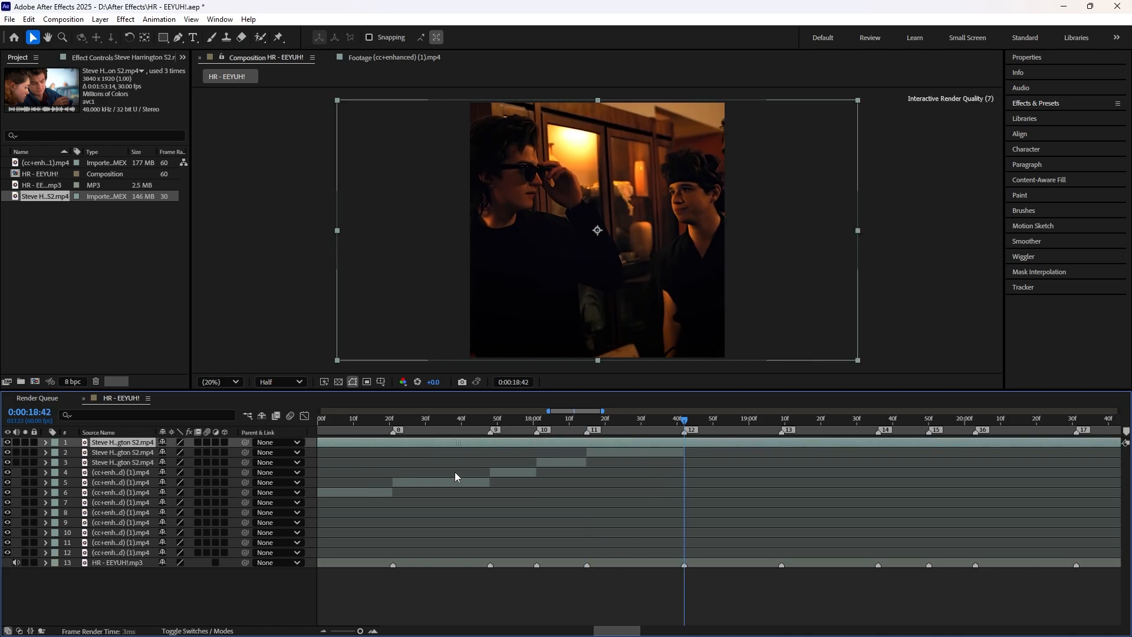
{"action": "key", "text": "alt+["}
Step: Cut the Steve Harrington S2.mp4 clip at each marker from 13 on, shifting shots where needed, and delete everything after loop marker 21, 0:00:21:50
{"action": "key", "text": "k"}
{"action": "key", "text": "ctrl+shift+d"}
{"action": "left_click_drag", "start_coordinate": [908, 445], "coordinate": [778, 455]}
{"action": "key", "text": "k"}
{"action": "left_click_drag", "start_coordinate": [625, 630], "coordinate": [672, 631]}
{"action": "key", "text": "ctrl+shift+d"}
{"action": "key", "text": "ctrl+shift+d"}
{"action": "key", "text": "k"}
{"action": "key", "text": "ctrl+shift+d"}
{"action": "key", "text": "k"}
{"action": "key", "text": "ctrl+shift+d"}
{"action": "key", "text": "k"}
{"action": "key", "text": "ctrl+shift+d"}
{"action": "key", "text": "Delete"}
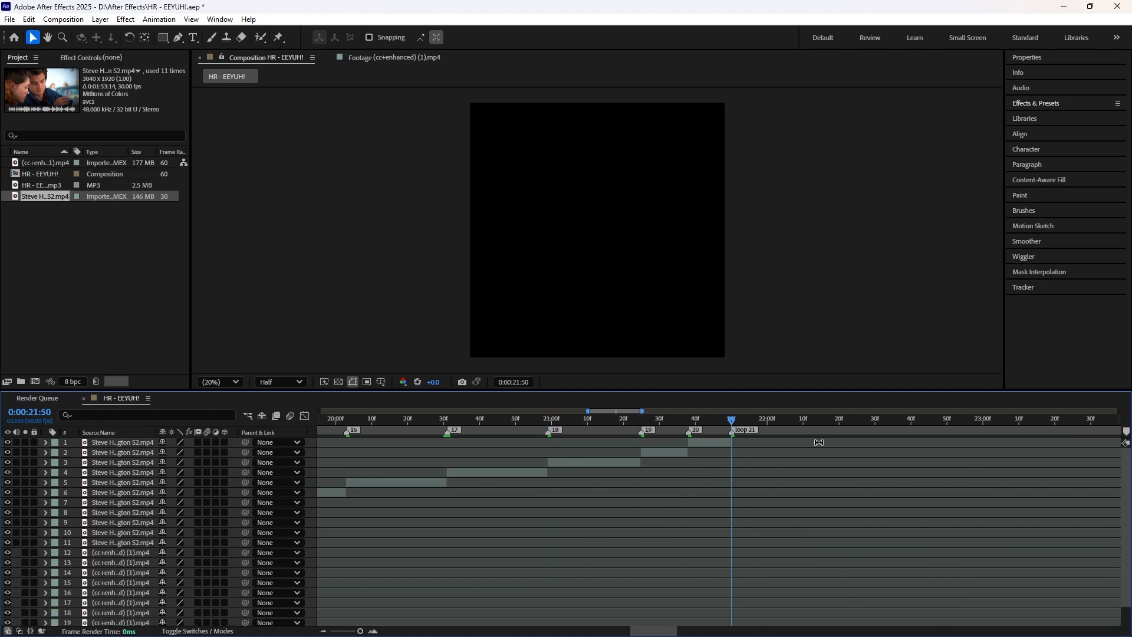
Step: Look through the stacked clip layers and enlarge the timeline area to show them down to the HR - EEYUH!.mp3 layer
{"action": "mouse_move", "coordinate": [732, 424]}
{"action": "left_mouse_down"}
{"action": "mouse_move", "coordinate": [528, 437]}
{"action": "mouse_move", "coordinate": [732, 445]}
{"action": "left_mouse_up"}
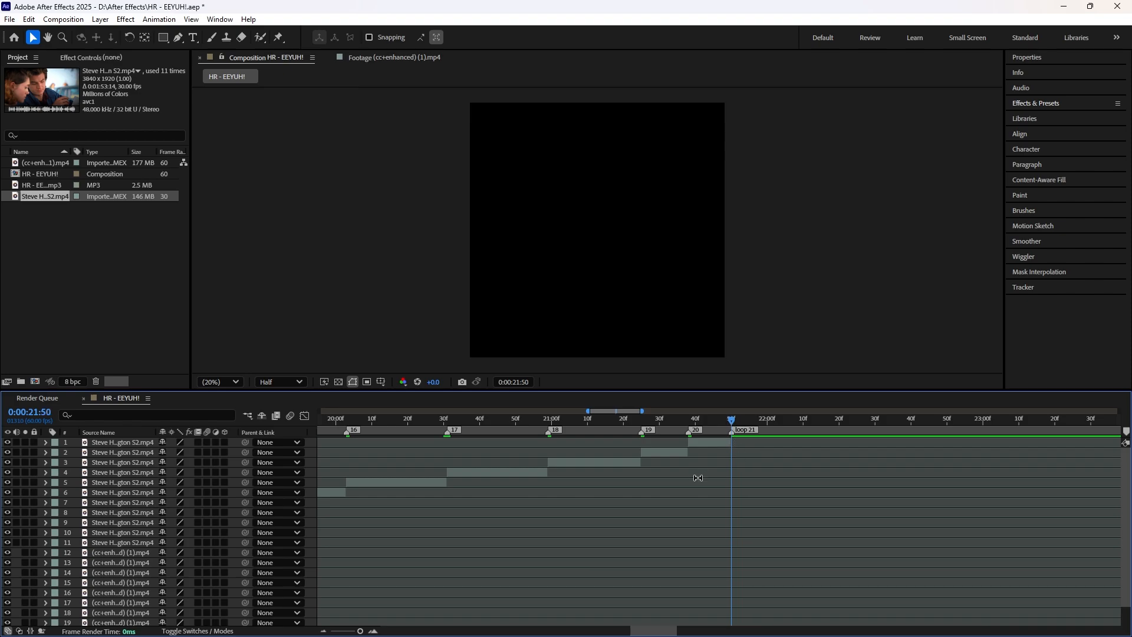
{"action": "scroll", "coordinate": [708, 479], "scroll_direction": "down", "scroll_amount": 2}
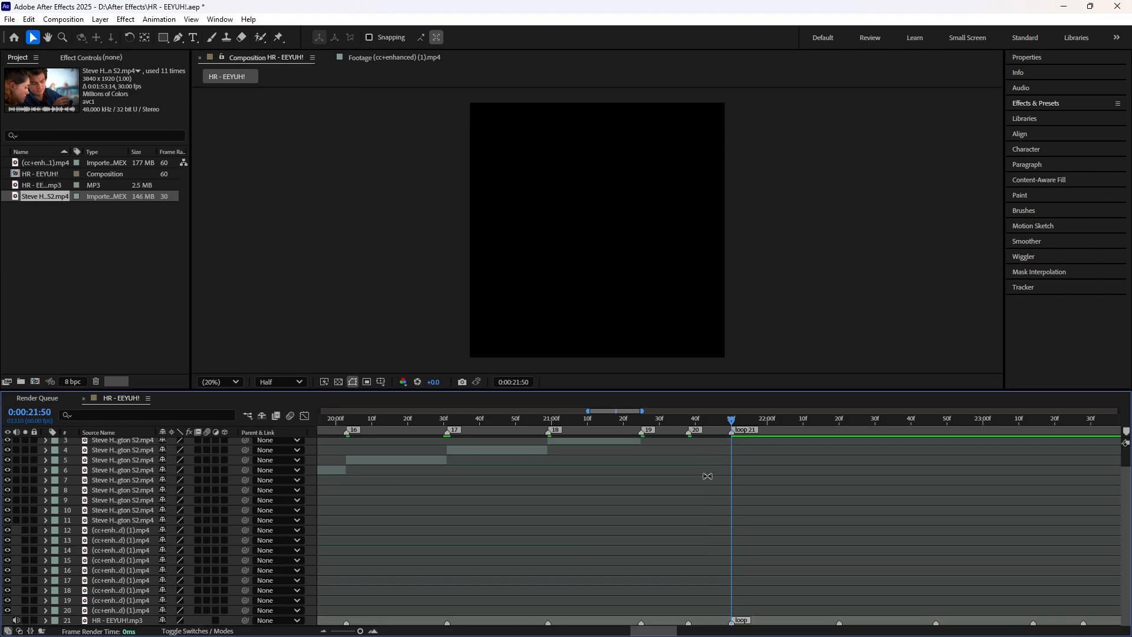
{"action": "scroll", "coordinate": [709, 479], "scroll_direction": "up", "scroll_amount": 2}
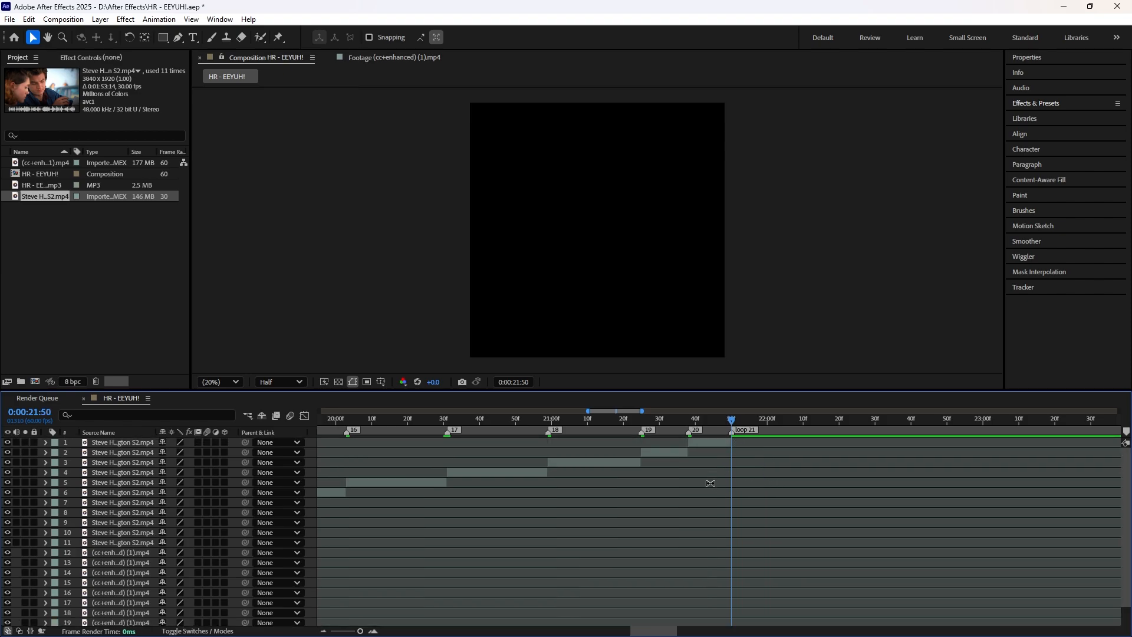
{"action": "scroll", "coordinate": [710, 483], "scroll_direction": "down", "scroll_amount": 2}
{"action": "scroll", "coordinate": [740, 583], "scroll_direction": "up", "scroll_amount": 2}
{"action": "scroll", "coordinate": [741, 582], "scroll_direction": "down", "scroll_amount": 2}
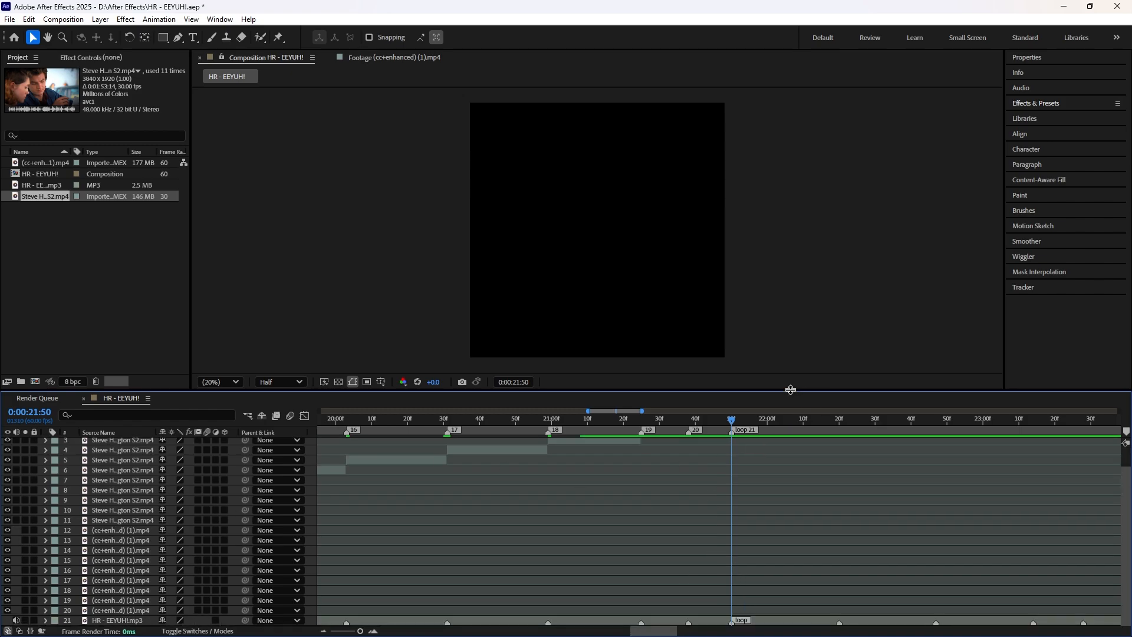
{"action": "left_click_drag", "start_coordinate": [791, 390], "coordinate": [791, 338]}
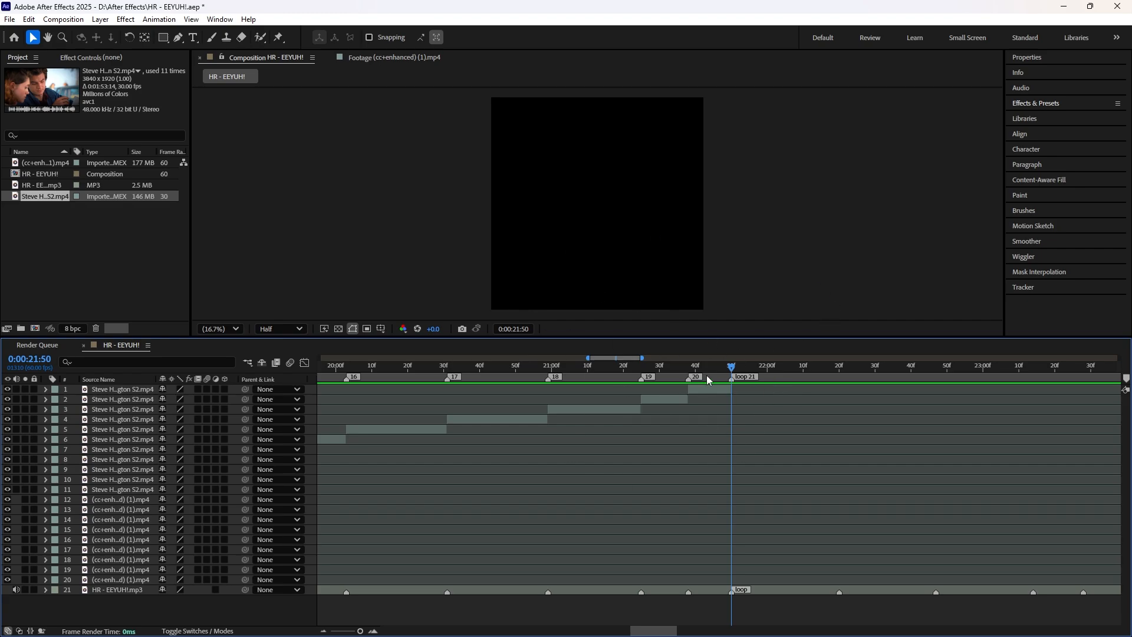
Step: Scrub around loop marker 21 to check where the last clip segment ends
{"action": "left_click_drag", "start_coordinate": [708, 367], "coordinate": [727, 394]}
{"action": "left_click_drag", "start_coordinate": [663, 631], "coordinate": [660, 592]}
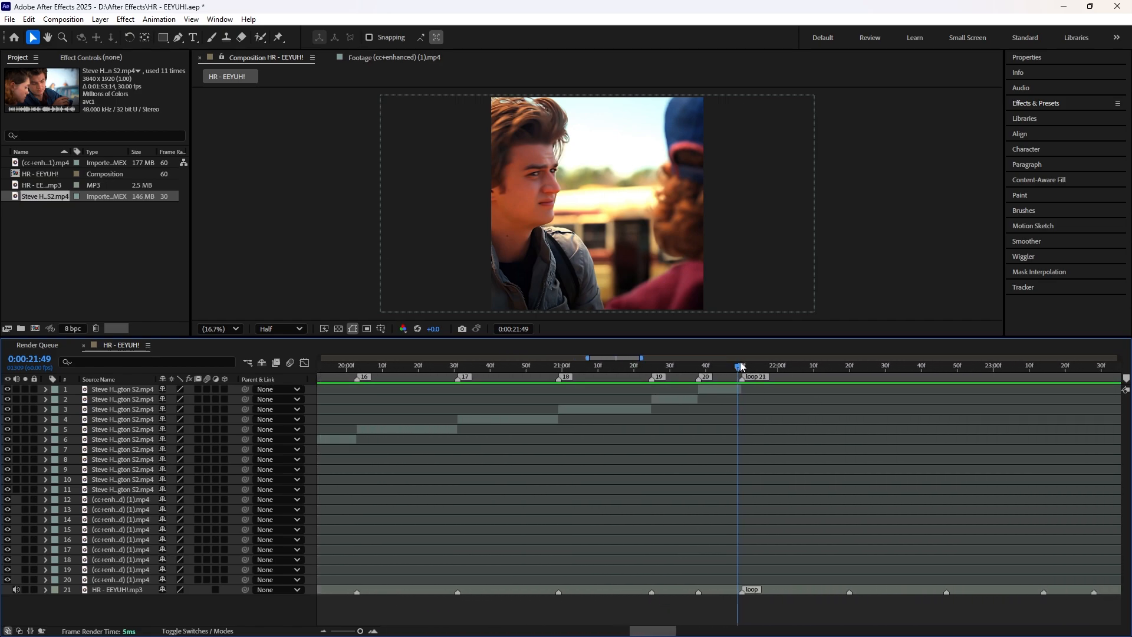
{"action": "left_click_drag", "start_coordinate": [742, 369], "coordinate": [745, 370]}
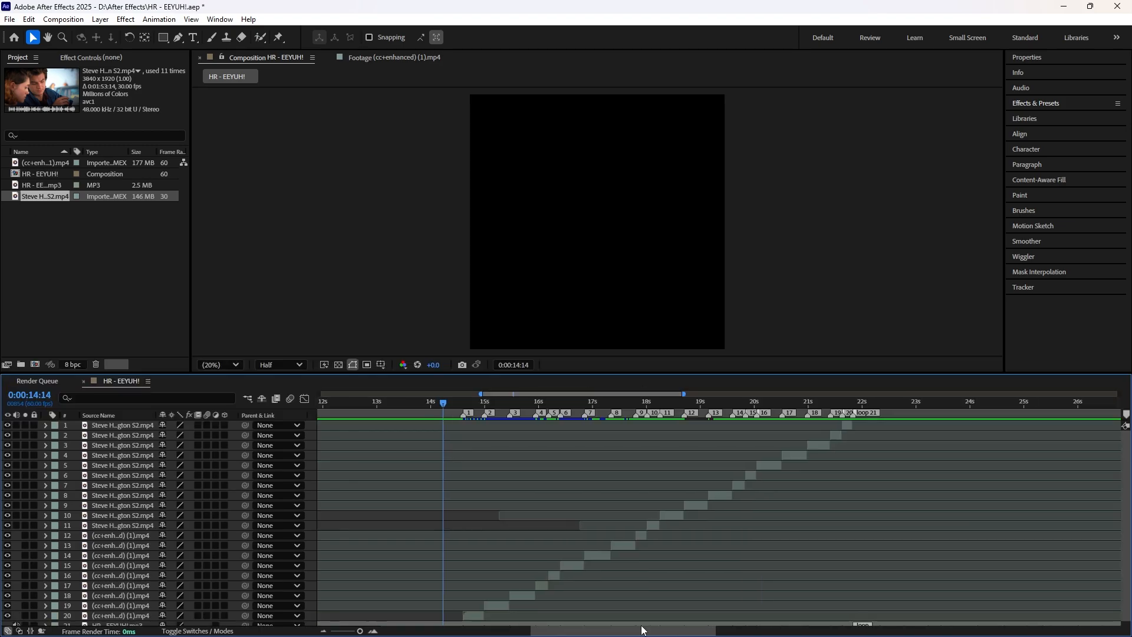
Step: Play back the whole cut sequence with the song, starting shortly before marker 1
{"action": "left_click_drag", "start_coordinate": [644, 631], "coordinate": [639, 629]}
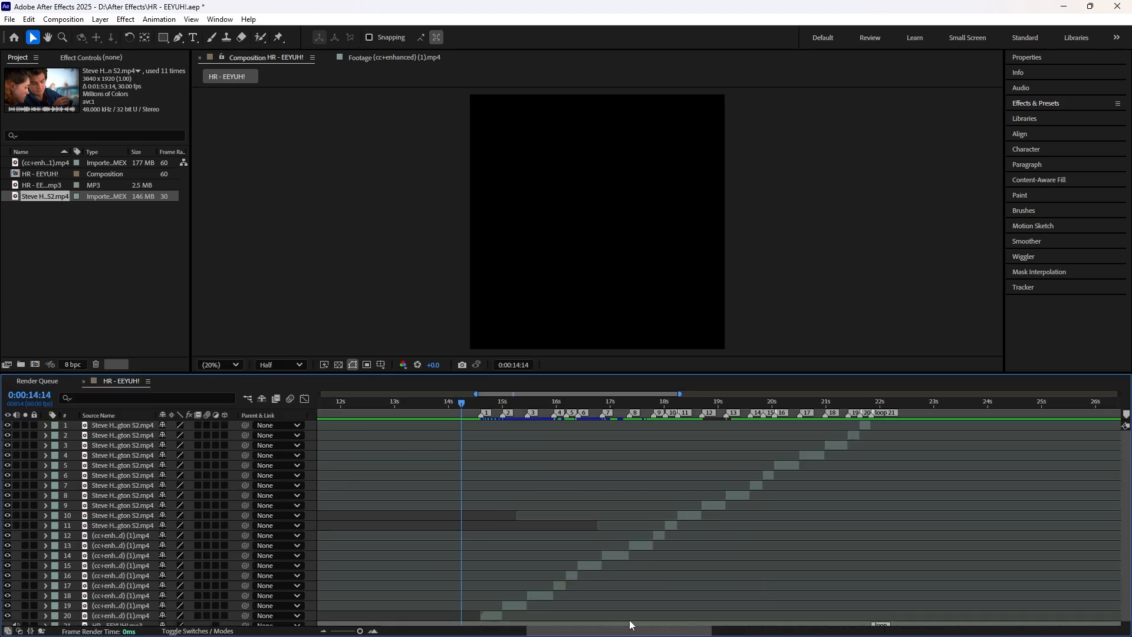
{"action": "mouse_move", "coordinate": [472, 411]}
{"action": "left_mouse_down"}
{"action": "mouse_move", "coordinate": [448, 411]}
{"action": "mouse_move", "coordinate": [466, 411]}
{"action": "left_mouse_up"}
{"action": "key", "text": "space"}
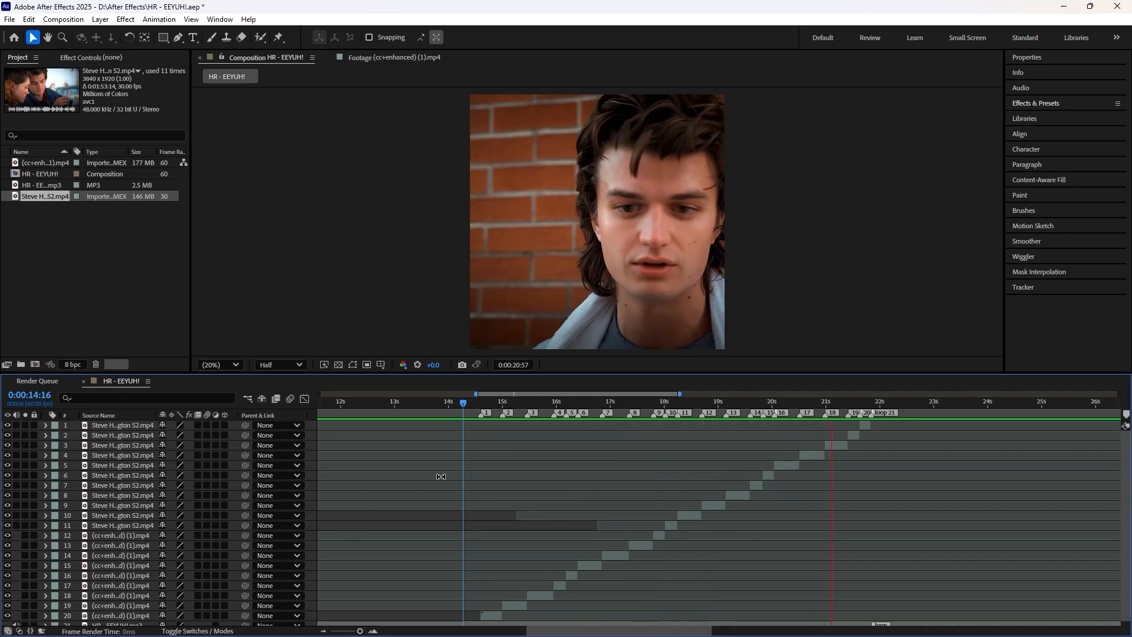
{"action": "key", "text": "space"}
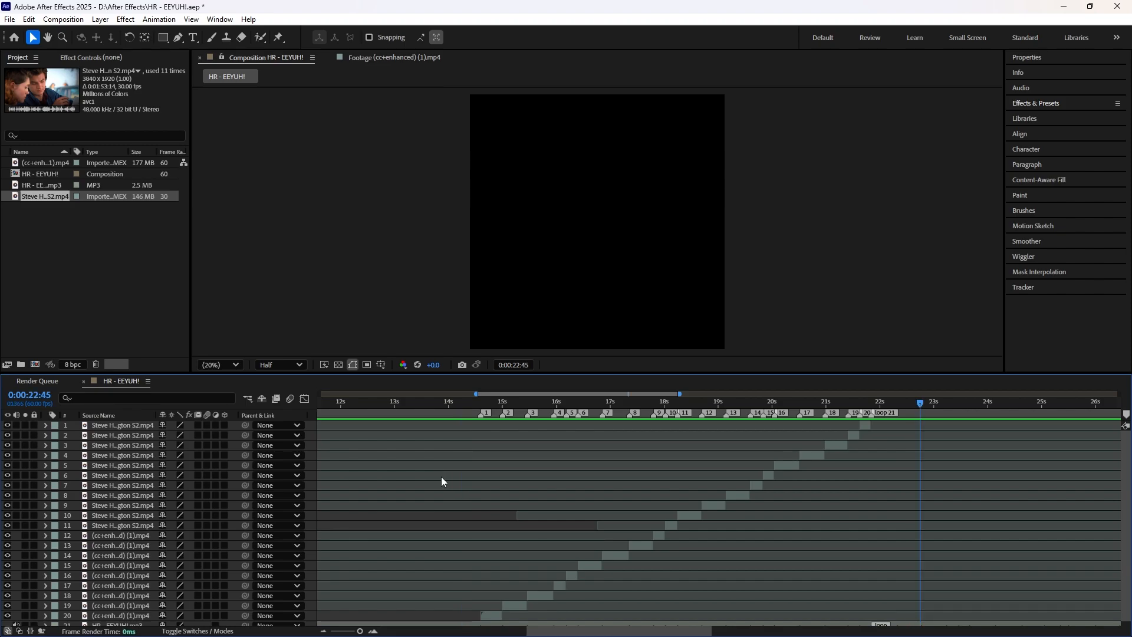
Step: Examine the clip cuts around marker 1 at close and wide timeline scales
{"action": "left_click_drag", "start_coordinate": [501, 403], "coordinate": [482, 424]}
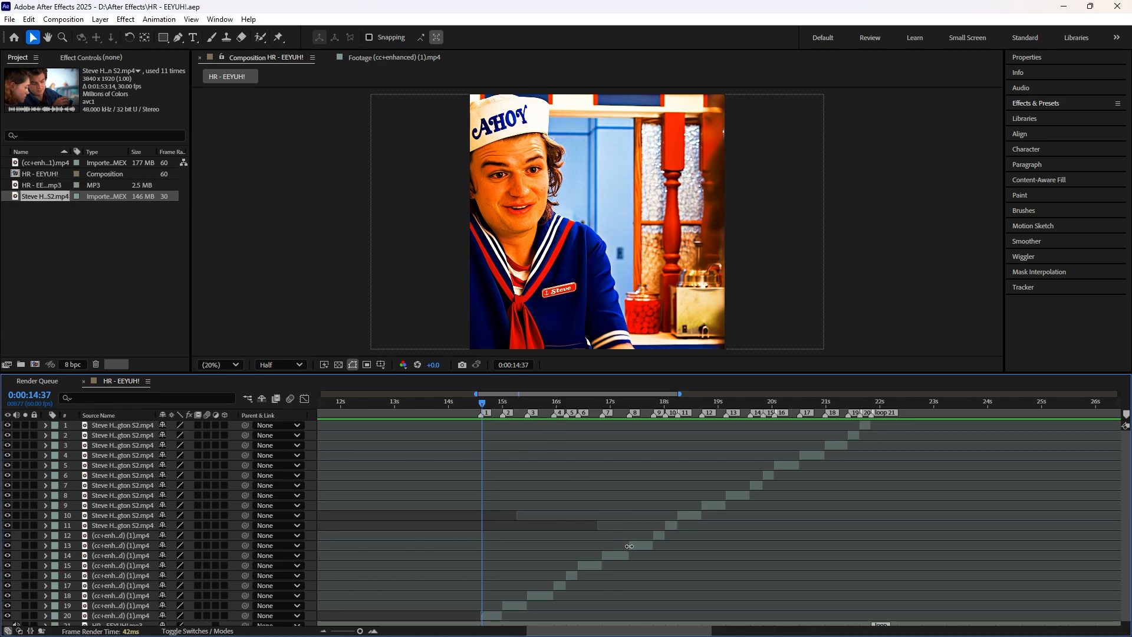
{"action": "key", "text": "equal"}
{"action": "key", "text": "equal"}
{"action": "key", "text": "minus"}
{"action": "key", "text": "minus"}
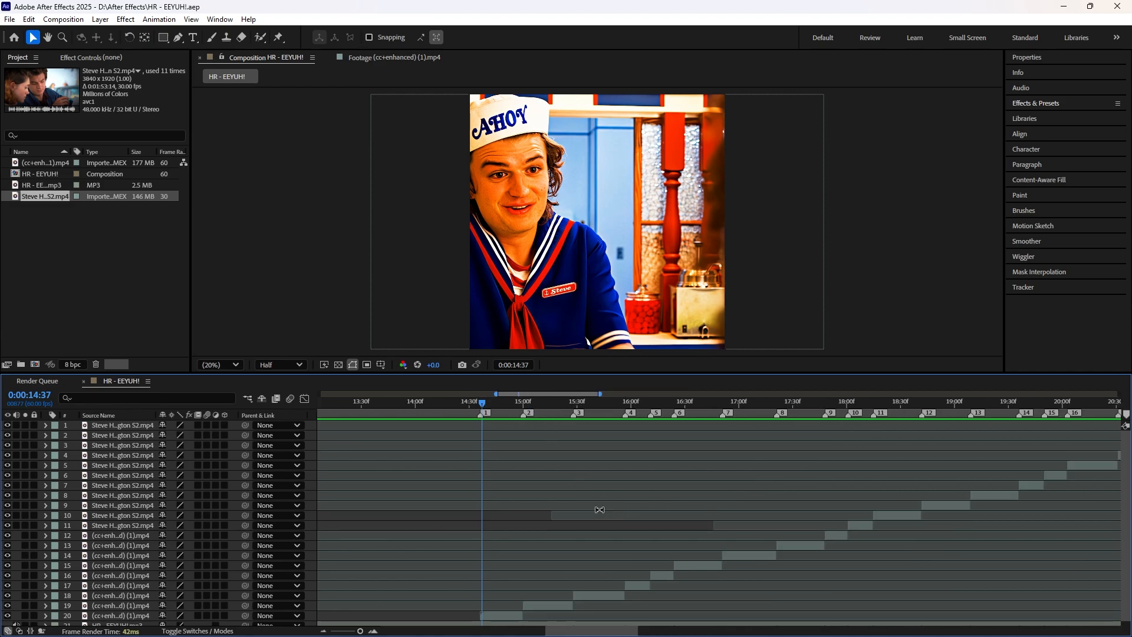
{"action": "key", "text": "equal"}
{"action": "key", "text": "equal"}
{"action": "key", "text": "minus"}
{"action": "key", "text": "minus"}
{"action": "key", "text": "equal"}
{"action": "key", "text": "equal"}
{"action": "key", "text": "equal"}
{"action": "key", "text": "equal"}
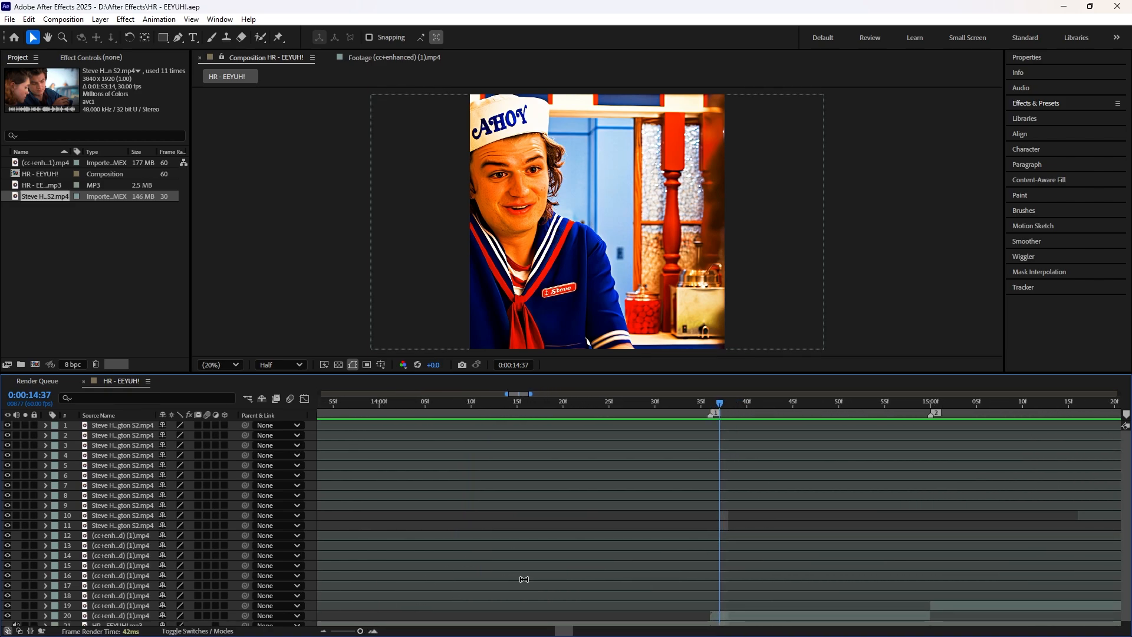
{"action": "key", "text": "equal"}
{"action": "key", "text": "equal"}
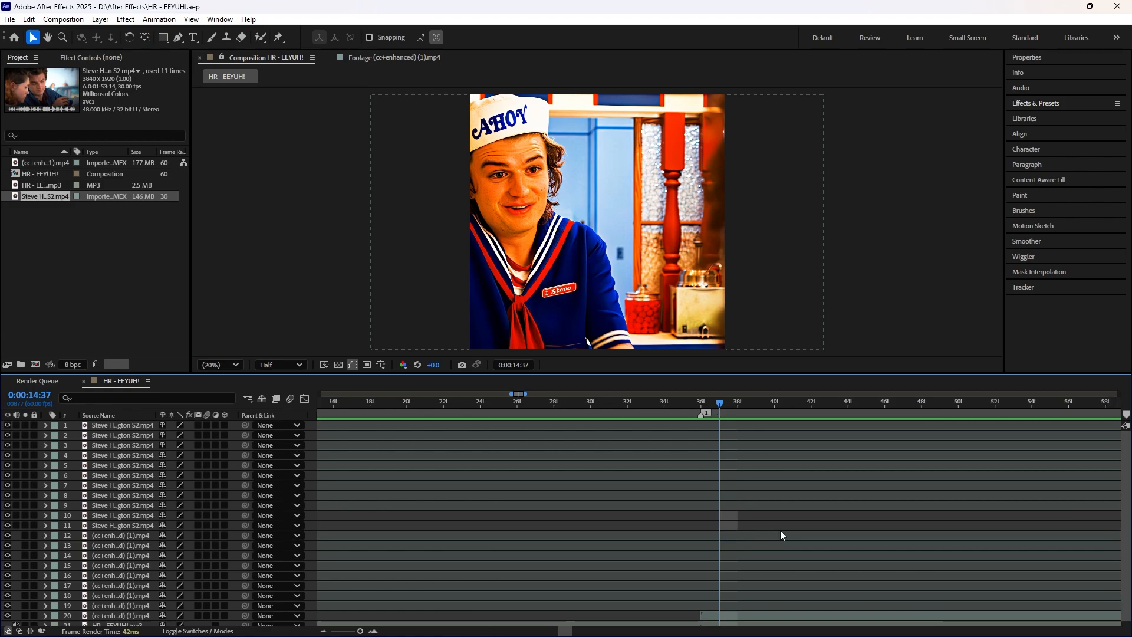
{"action": "key", "text": "minus"}
{"action": "key", "text": "minus"}
{"action": "key", "text": "minus"}
{"action": "key", "text": "minus"}
{"action": "key", "text": "minus"}
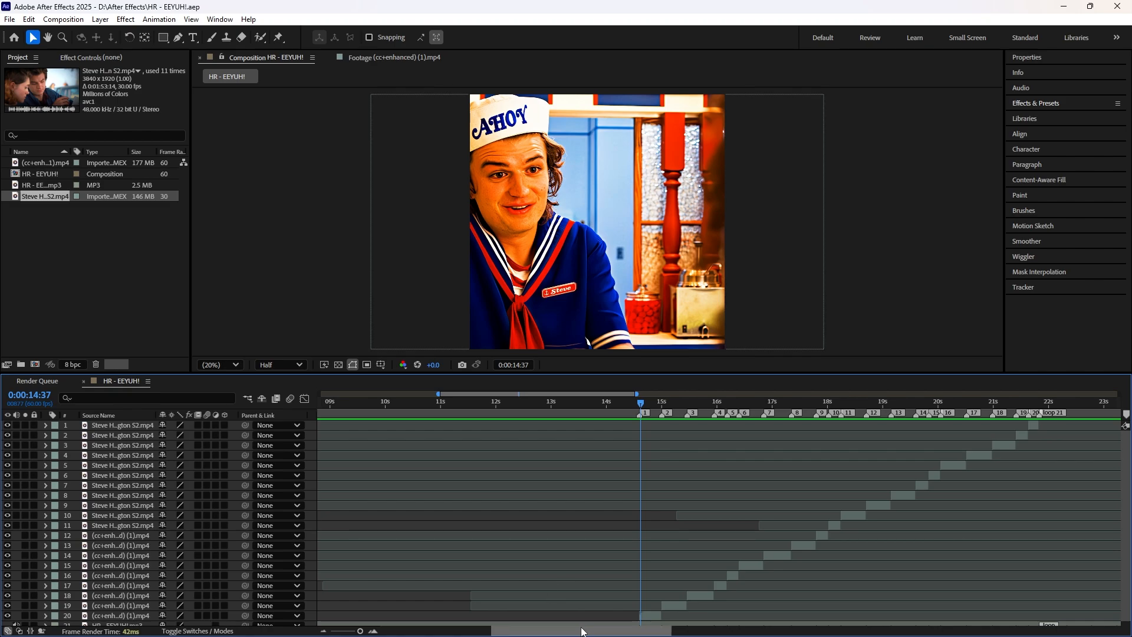
Step: Place the playhead exactly on marker 1, at 0:00:14:36, and select the first clip segment above the audio layer
{"action": "left_click_drag", "start_coordinate": [582, 629], "coordinate": [626, 630]}
{"action": "scroll", "coordinate": [626, 625], "scroll_direction": "up", "scroll_amount": 1}
{"action": "left_click_drag", "start_coordinate": [478, 405], "coordinate": [474, 401]}
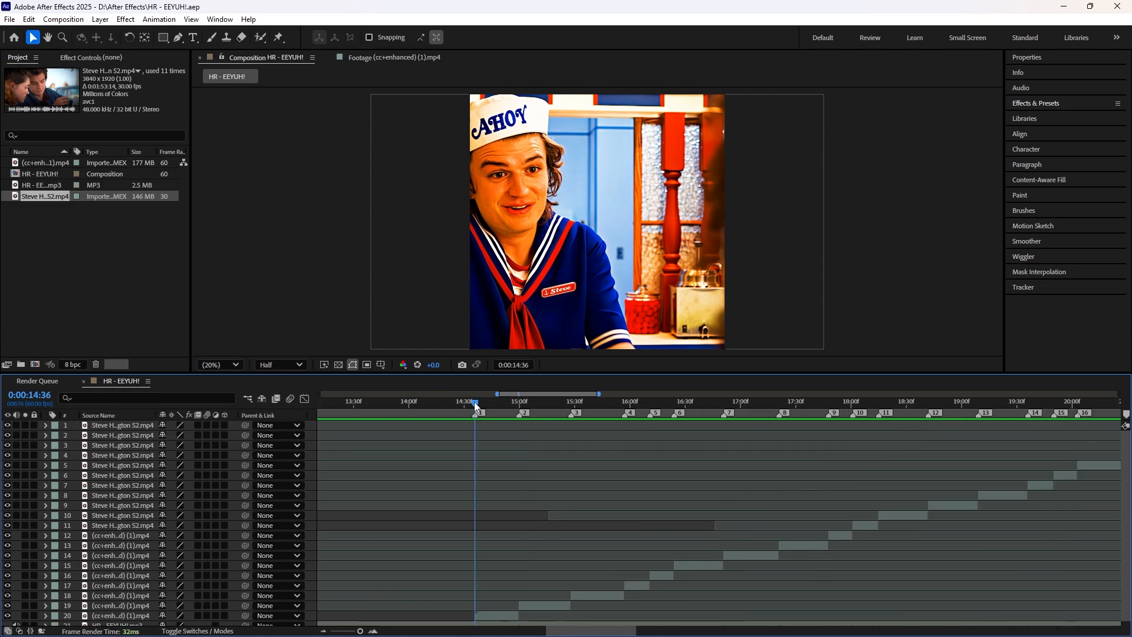
{"action": "scroll", "coordinate": [454, 442], "scroll_direction": "down", "scroll_amount": 1}
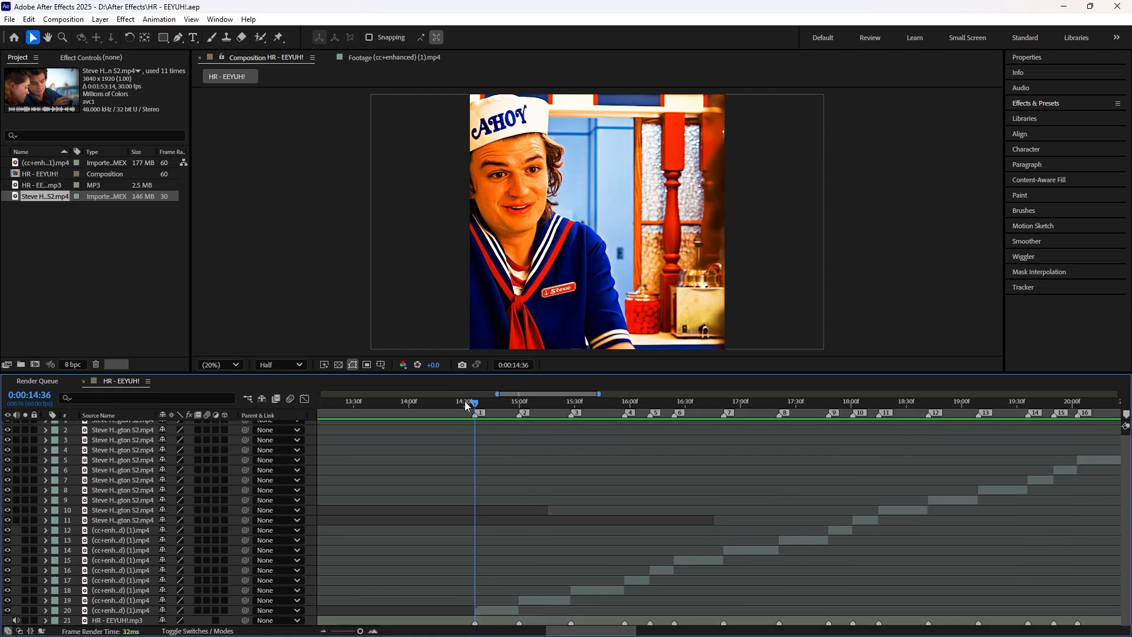
{"action": "mouse_move", "coordinate": [477, 403]}
{"action": "left_mouse_down"}
{"action": "mouse_move", "coordinate": [550, 424]}
{"action": "mouse_move", "coordinate": [515, 430]}
{"action": "mouse_move", "coordinate": [595, 429]}
{"action": "mouse_move", "coordinate": [474, 407]}
{"action": "left_mouse_up"}
{"action": "left_click", "coordinate": [502, 611]}
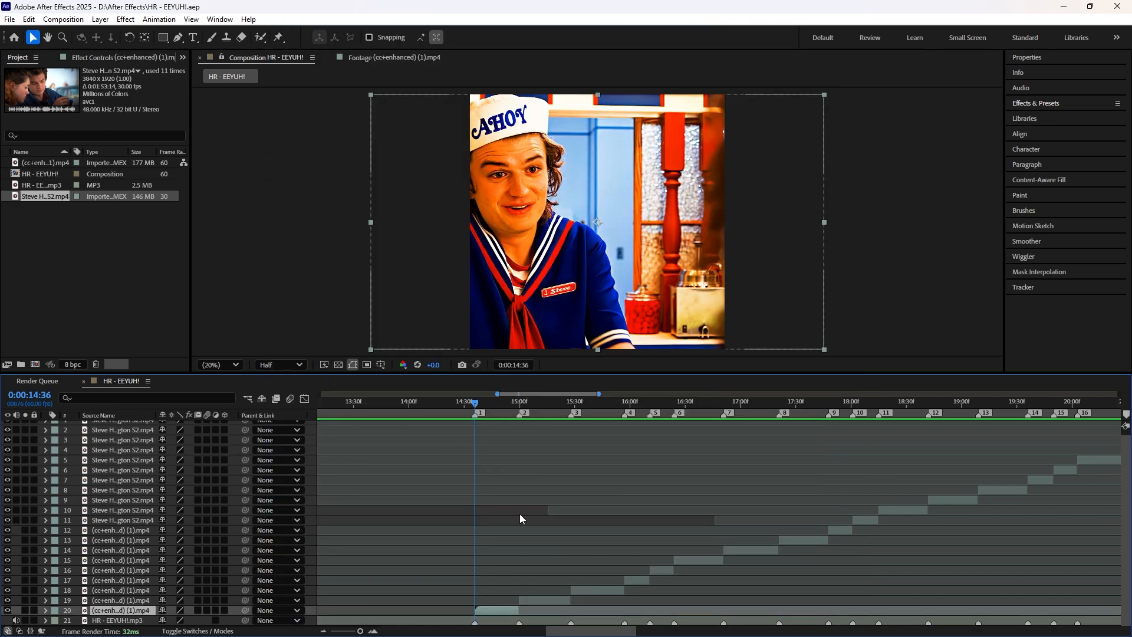
{"action": "scroll", "coordinate": [519, 514], "scroll_direction": "up", "scroll_amount": 4}
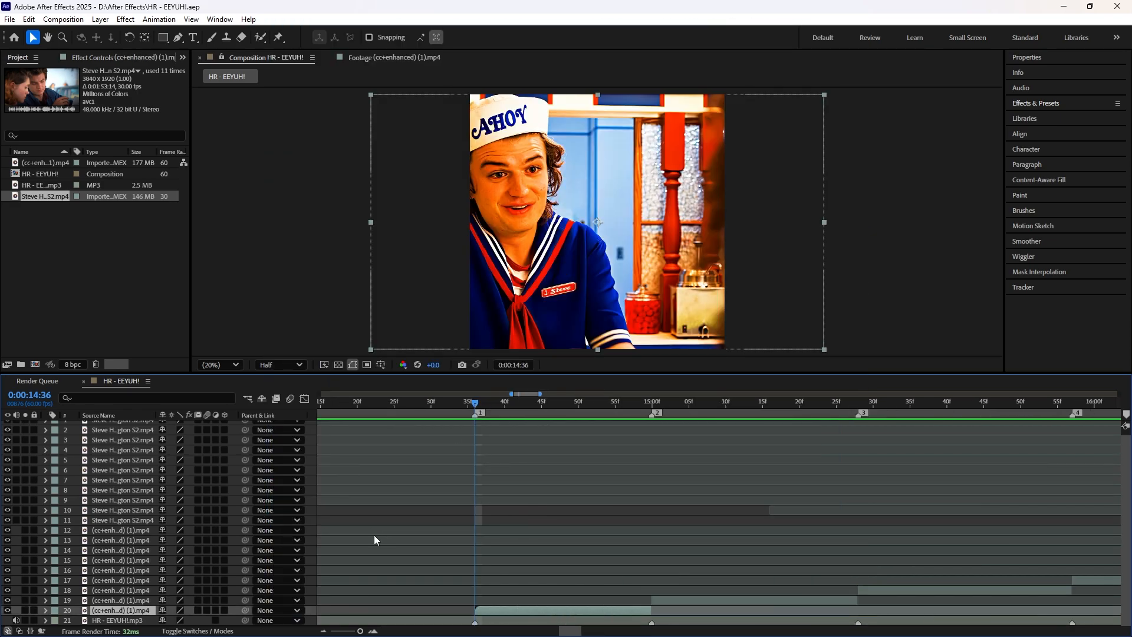
{"action": "scroll", "coordinate": [373, 536], "scroll_direction": "up", "scroll_amount": 2}
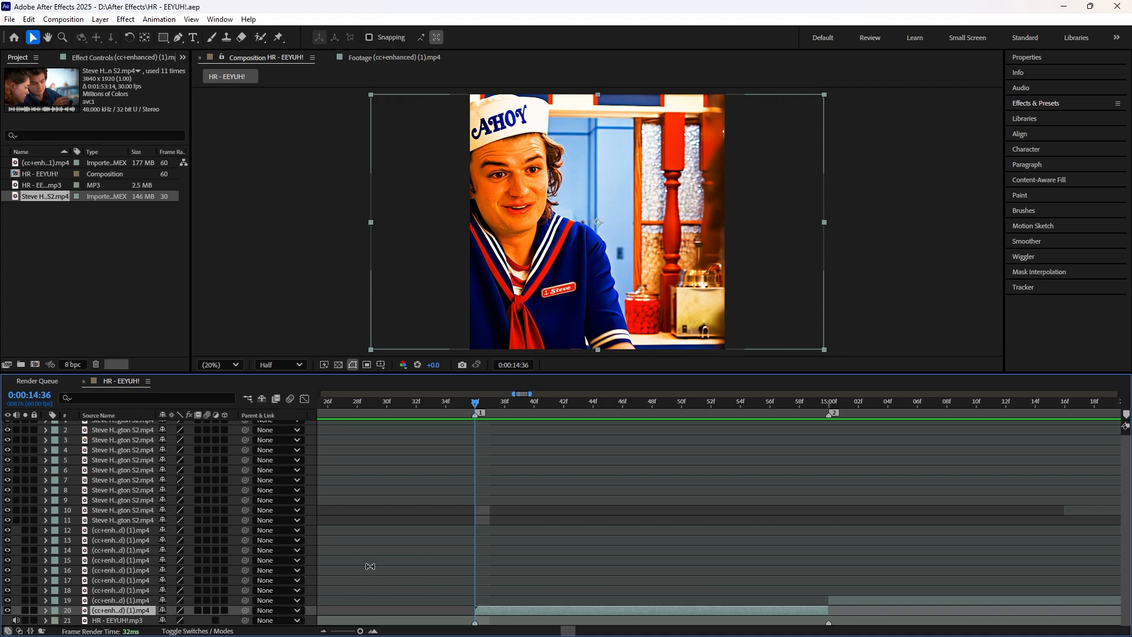
{"action": "scroll", "coordinate": [773, 448], "scroll_direction": "down", "scroll_amount": 2}
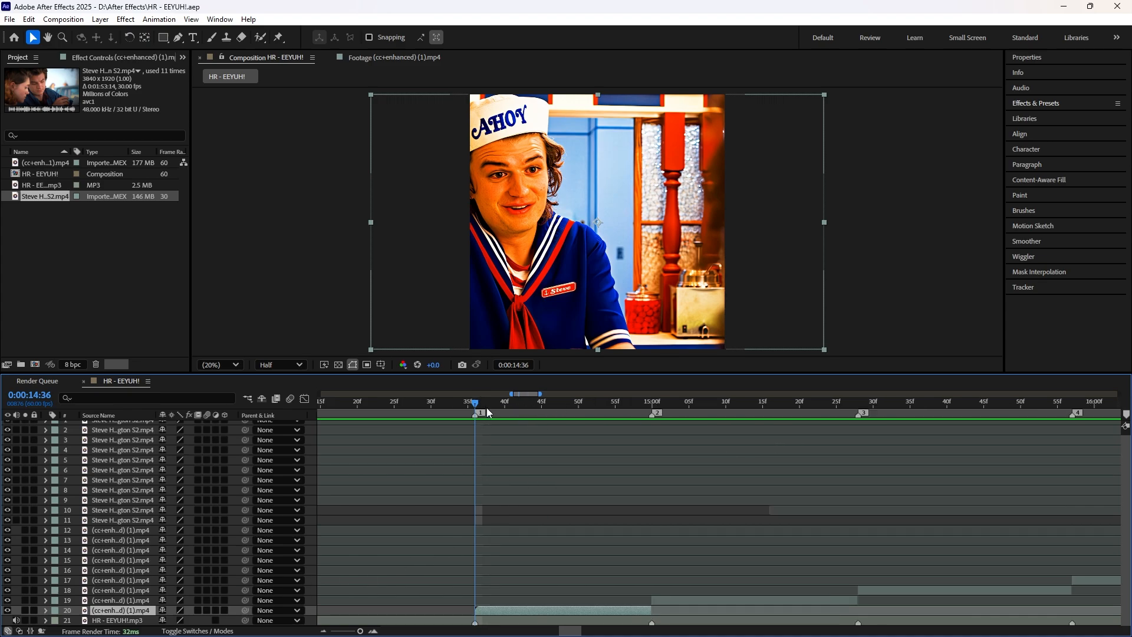
Step: Centre the subject of the first clip segment by shifting its anchor point to 1186, 1080
{"action": "mouse_move", "coordinate": [487, 408]}
{"action": "left_mouse_down"}
{"action": "mouse_move", "coordinate": [650, 436]}
{"action": "mouse_move", "coordinate": [475, 407]}
{"action": "left_mouse_up"}
{"action": "left_click", "coordinate": [46, 610]}
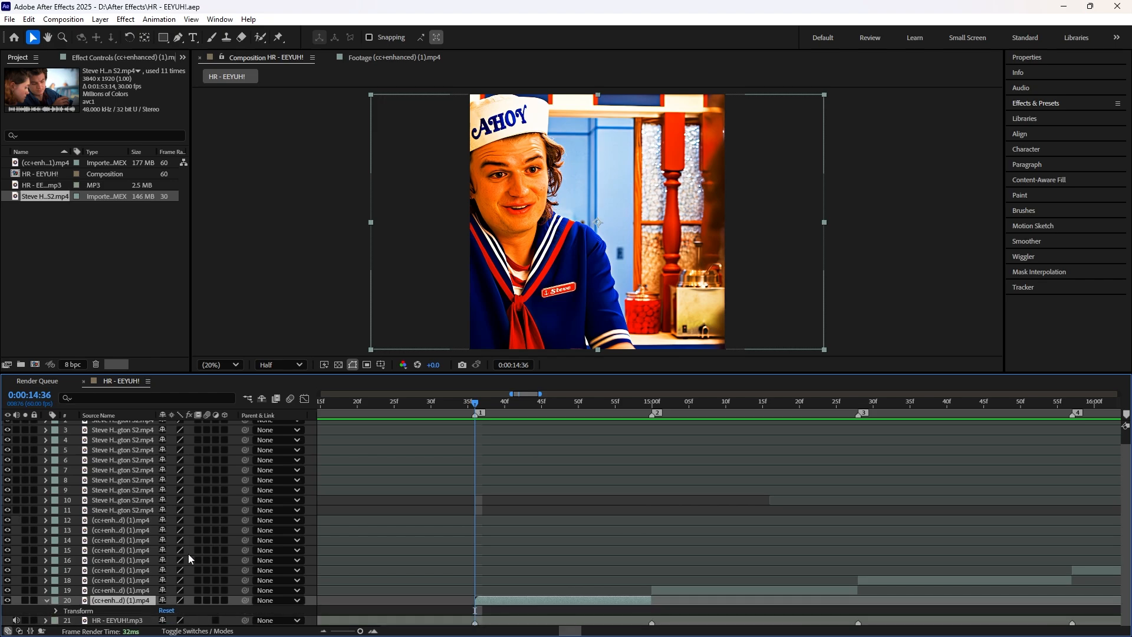
{"action": "left_click", "coordinate": [54, 612]}
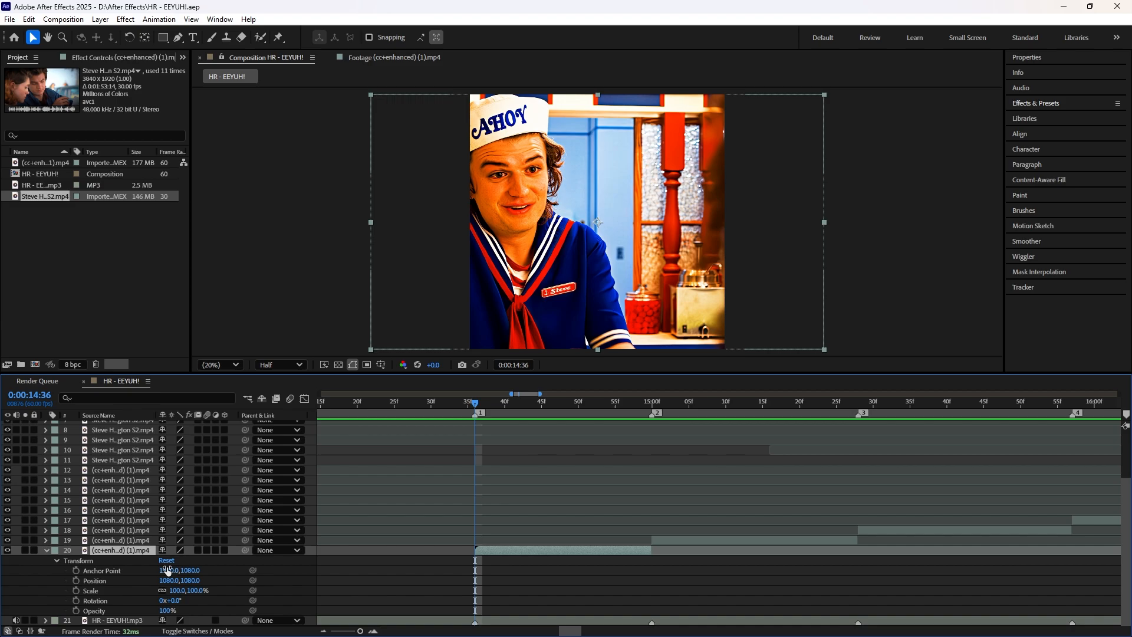
{"action": "left_click_drag", "start_coordinate": [172, 572], "coordinate": [32, 561]}
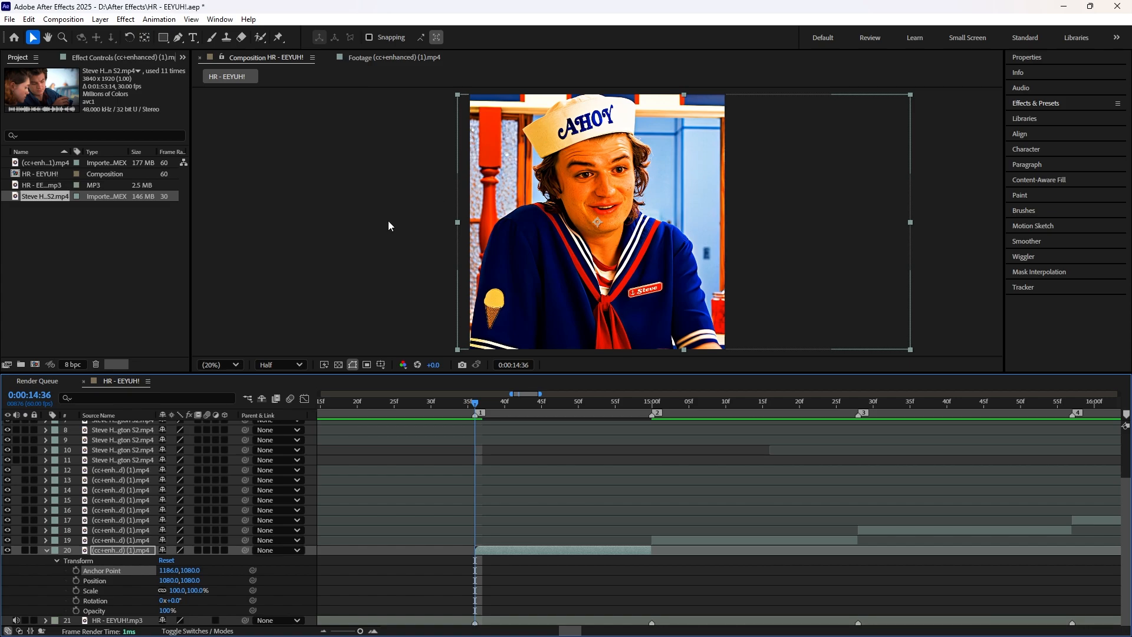
Step: Find the user presets matching "smooth" and apply the smooth zoom-out 150-100 preset to the first clip segment at marker 1
{"action": "left_click", "coordinate": [1036, 104]}
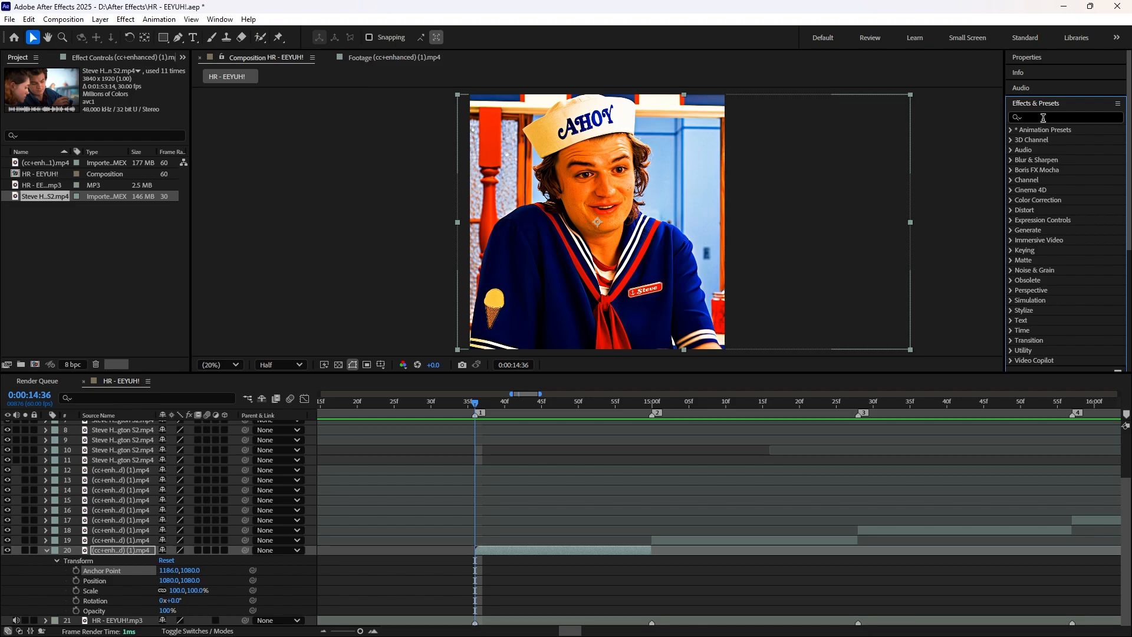
{"action": "left_click", "coordinate": [1045, 115]}
{"action": "type", "text": "smooth"}
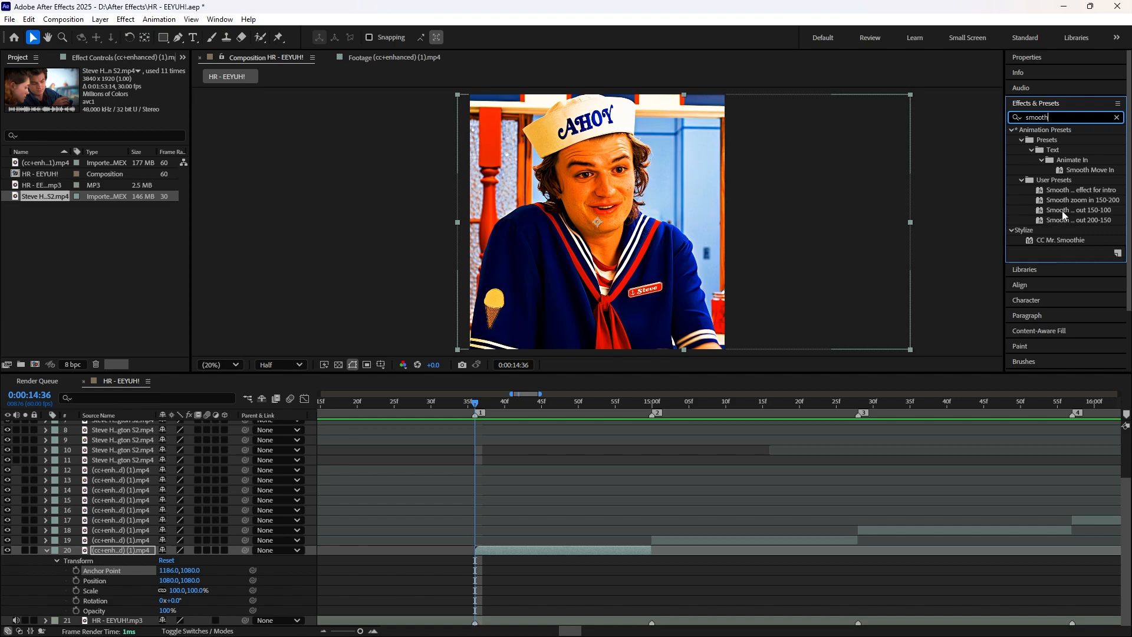
{"action": "left_click_drag", "start_coordinate": [1072, 215], "coordinate": [490, 551]}
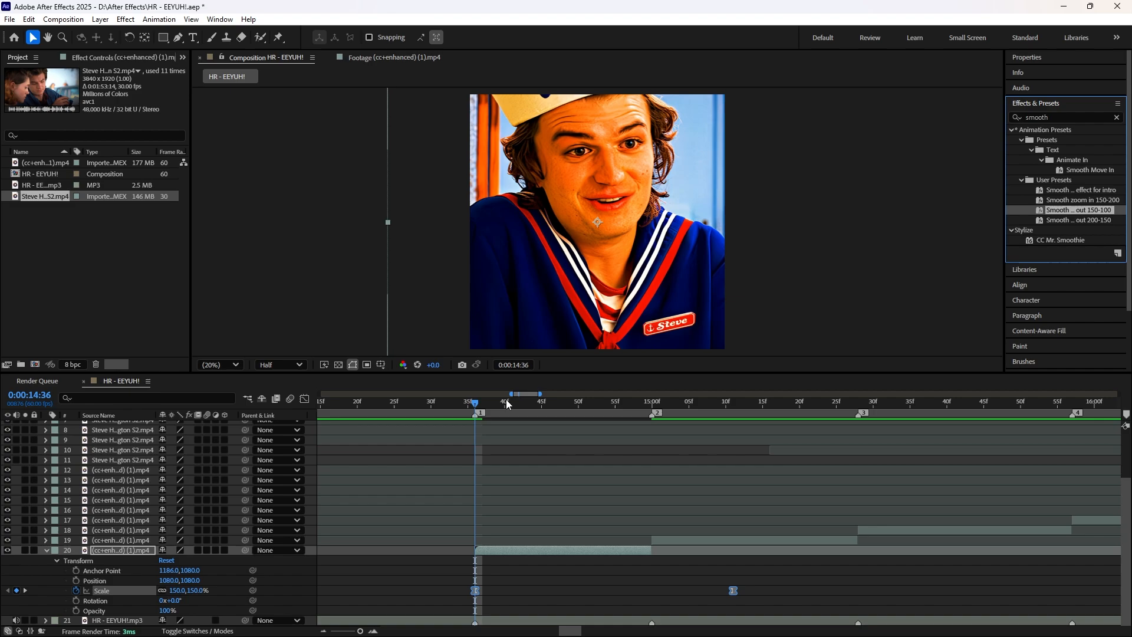
Step: Move the first clip's ending Scale keyframe to the clip's last frame at 0:00:14:59
{"action": "left_click_drag", "start_coordinate": [578, 405], "coordinate": [643, 436]}
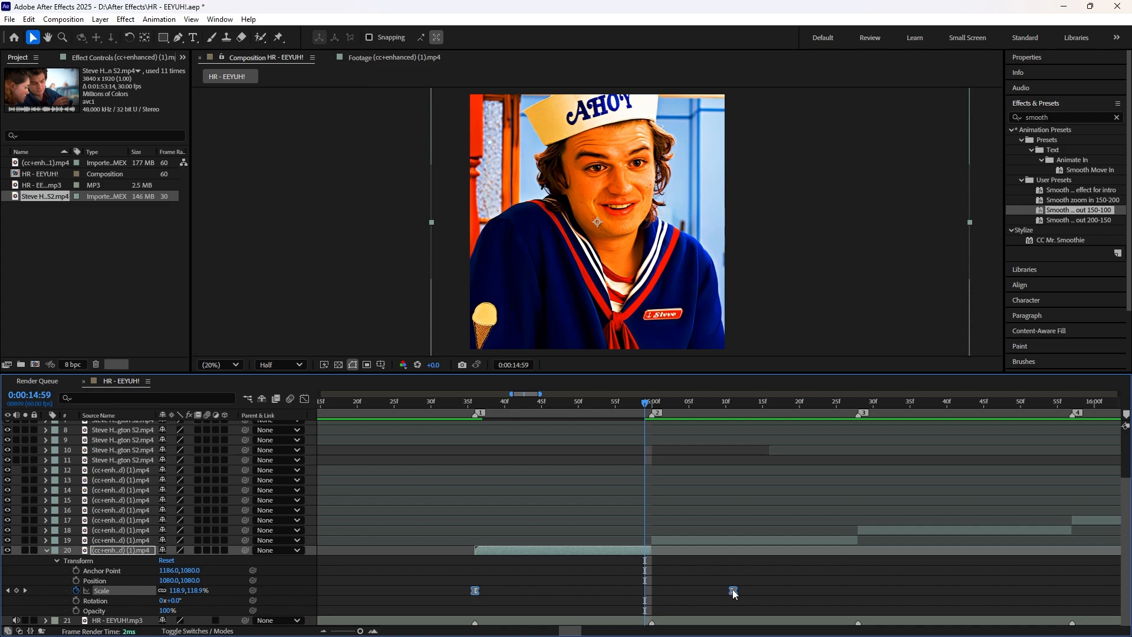
{"action": "left_click", "coordinate": [420, 596]}
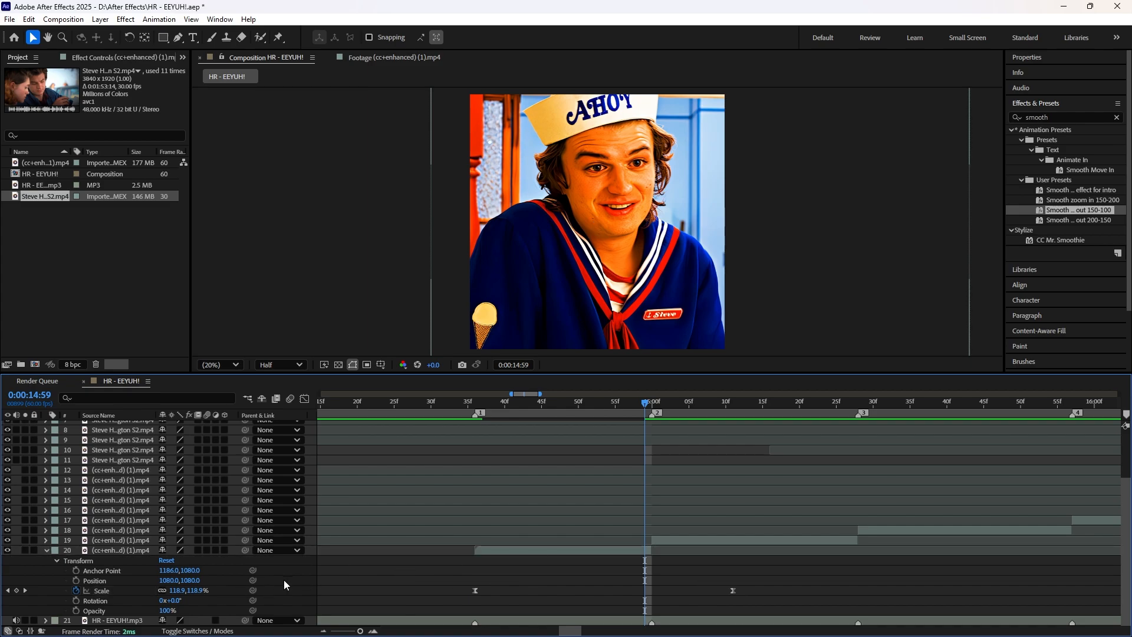
{"action": "left_click", "coordinate": [110, 592]}
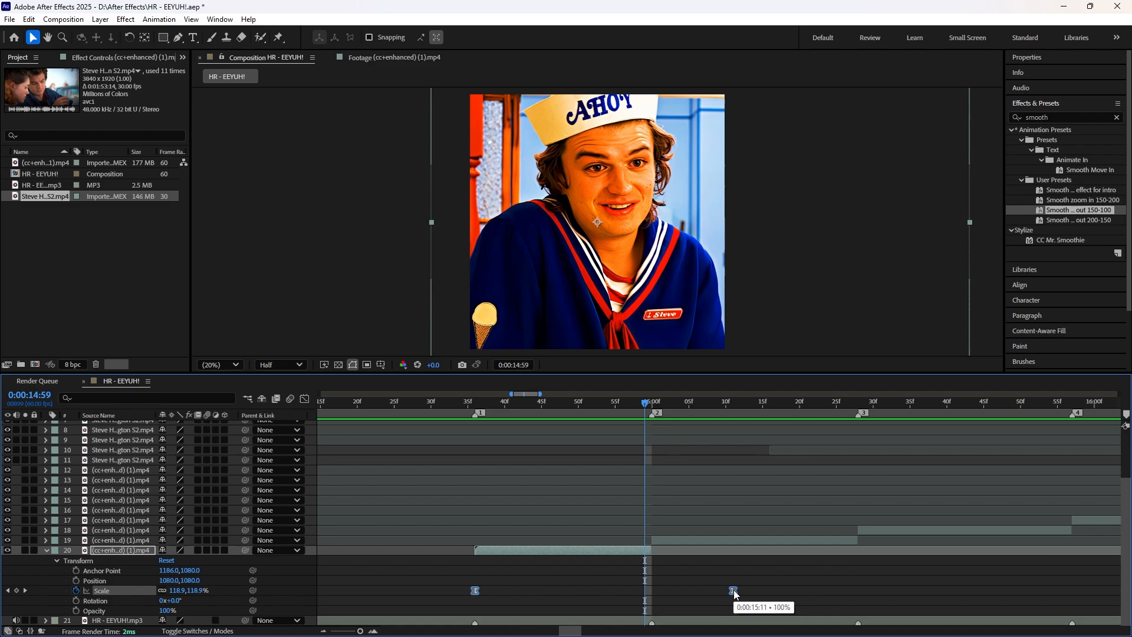
{"action": "left_click_drag", "start_coordinate": [734, 591], "coordinate": [646, 595]}
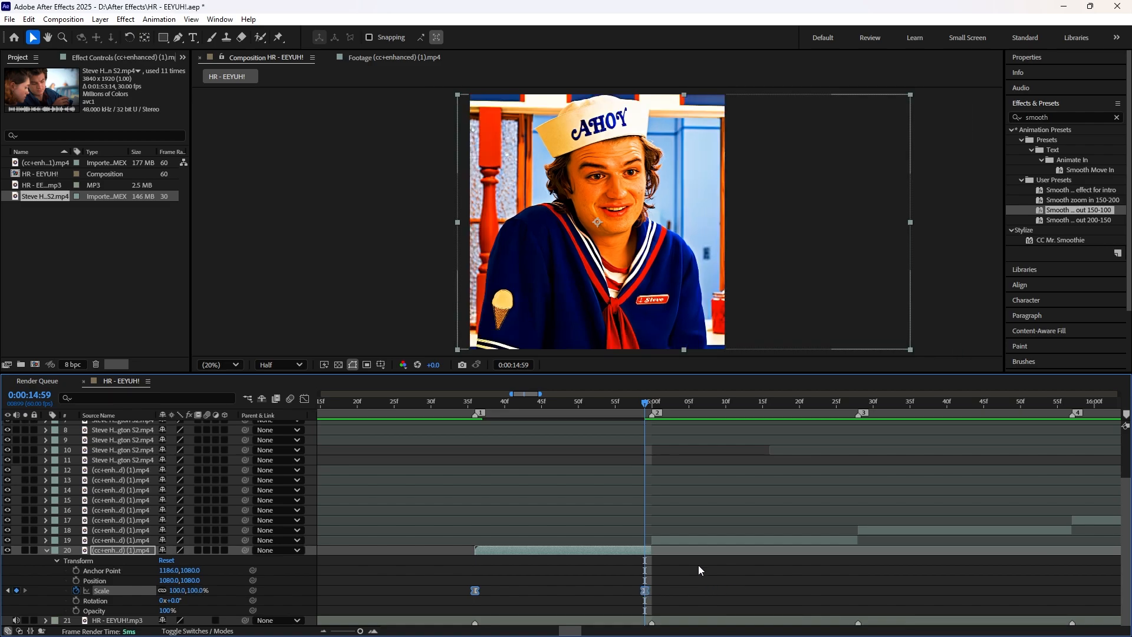
Step: Try the ending Scale keyframe on marker 2 at 0:00:15:00 and return it to 0:00:14:59
{"action": "left_click_drag", "start_coordinate": [643, 403], "coordinate": [648, 434]}
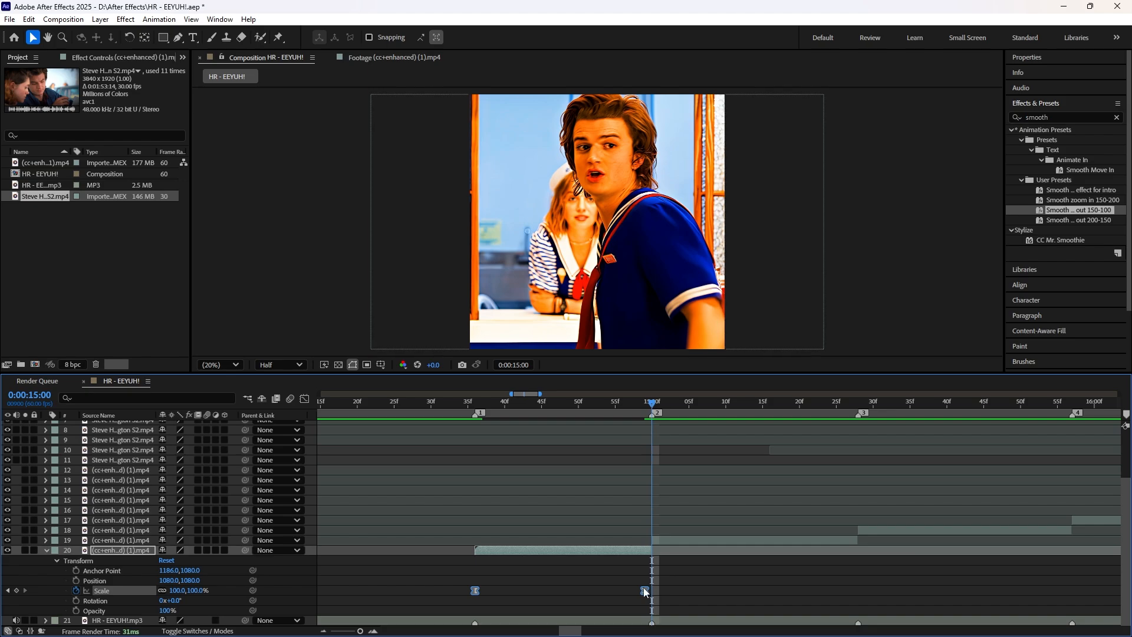
{"action": "left_click_drag", "start_coordinate": [646, 594], "coordinate": [653, 592]}
{"action": "mouse_move", "coordinate": [655, 407]}
{"action": "left_mouse_down"}
{"action": "mouse_move", "coordinate": [667, 409]}
{"action": "mouse_move", "coordinate": [647, 415]}
{"action": "left_mouse_up"}
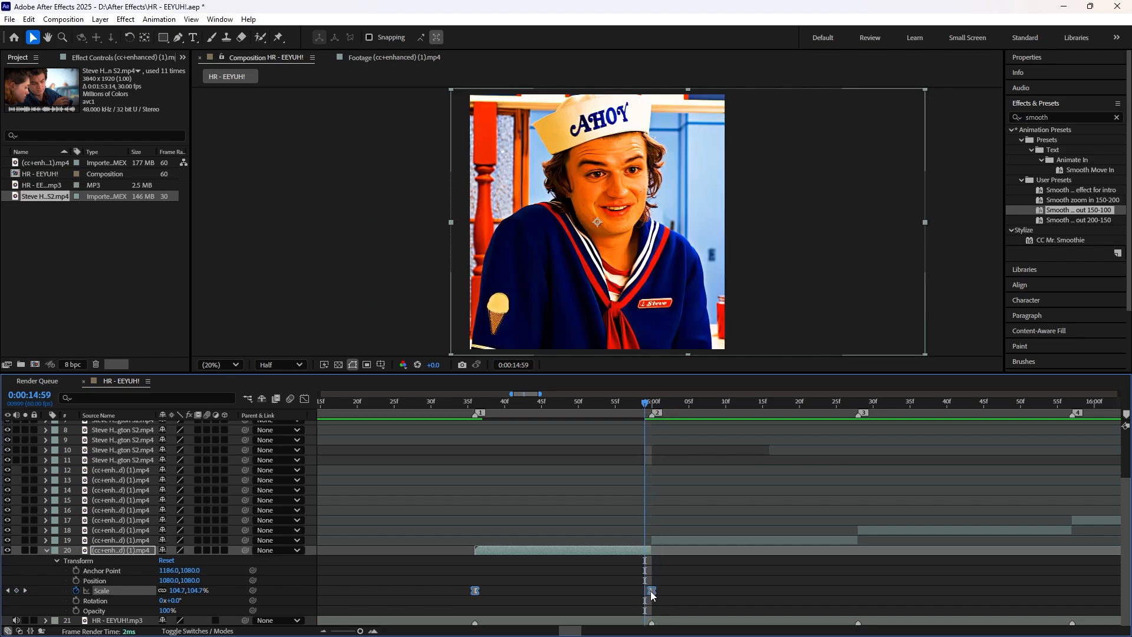
{"action": "left_click_drag", "start_coordinate": [652, 591], "coordinate": [645, 591]}
{"action": "left_click_drag", "start_coordinate": [645, 404], "coordinate": [645, 403]}
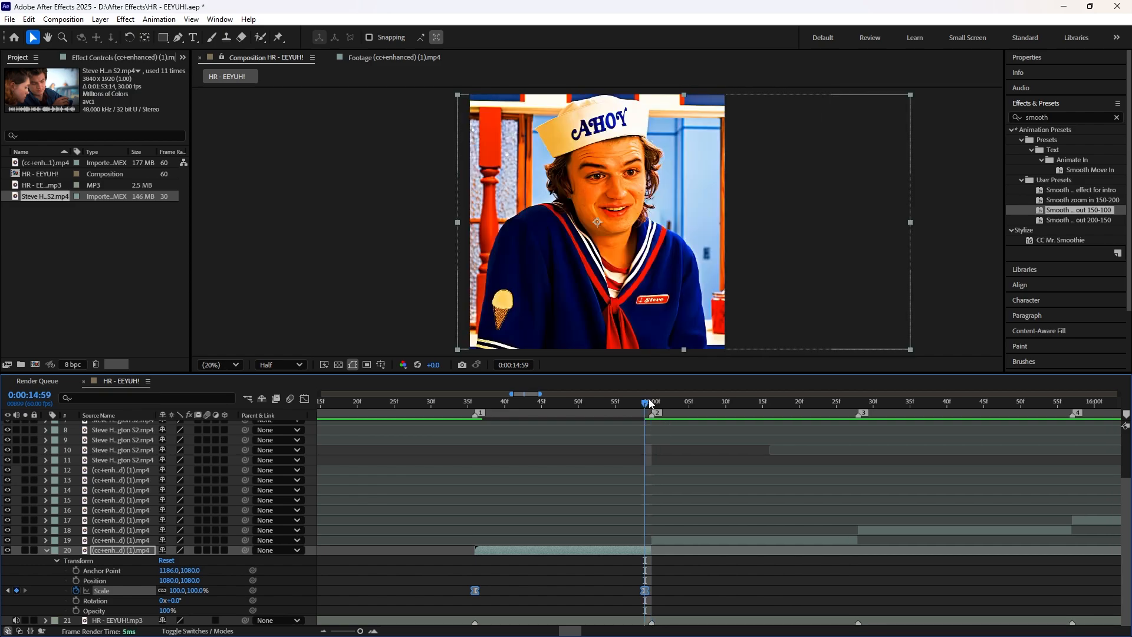
Step: Play back the first clip's zoom-out from just before marker 1 and inspect its Scale curve in the graph editor
{"action": "left_click_drag", "start_coordinate": [645, 403], "coordinate": [437, 407]}
{"action": "key", "text": "space"}
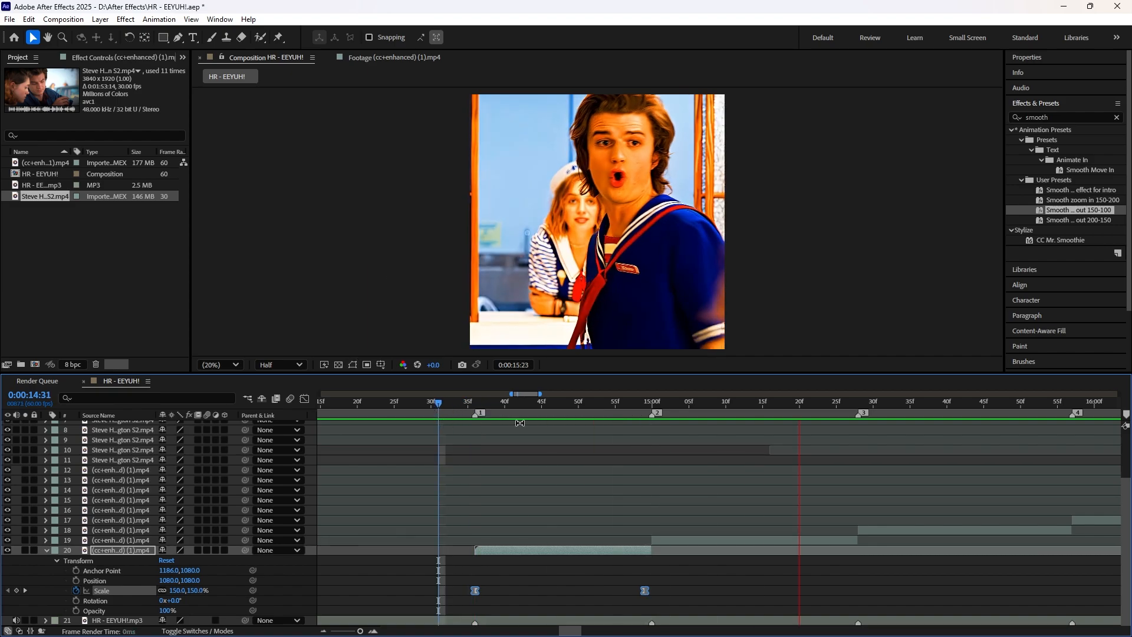
{"action": "key", "text": "space"}
{"action": "left_click_drag", "start_coordinate": [514, 404], "coordinate": [640, 431]}
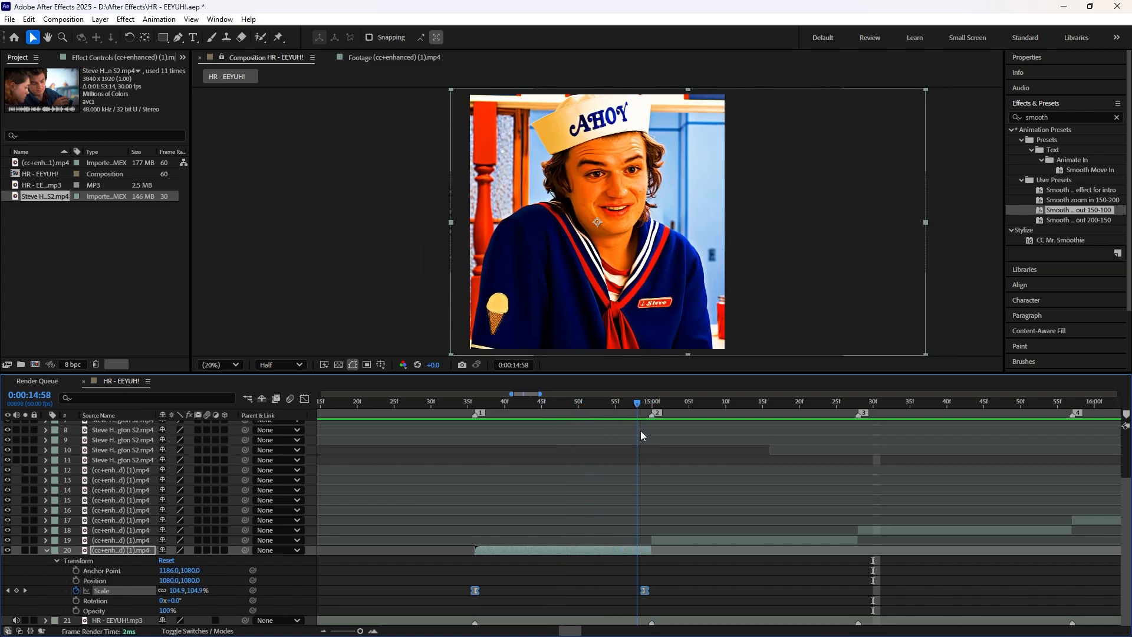
{"action": "left_click", "coordinate": [305, 398]}
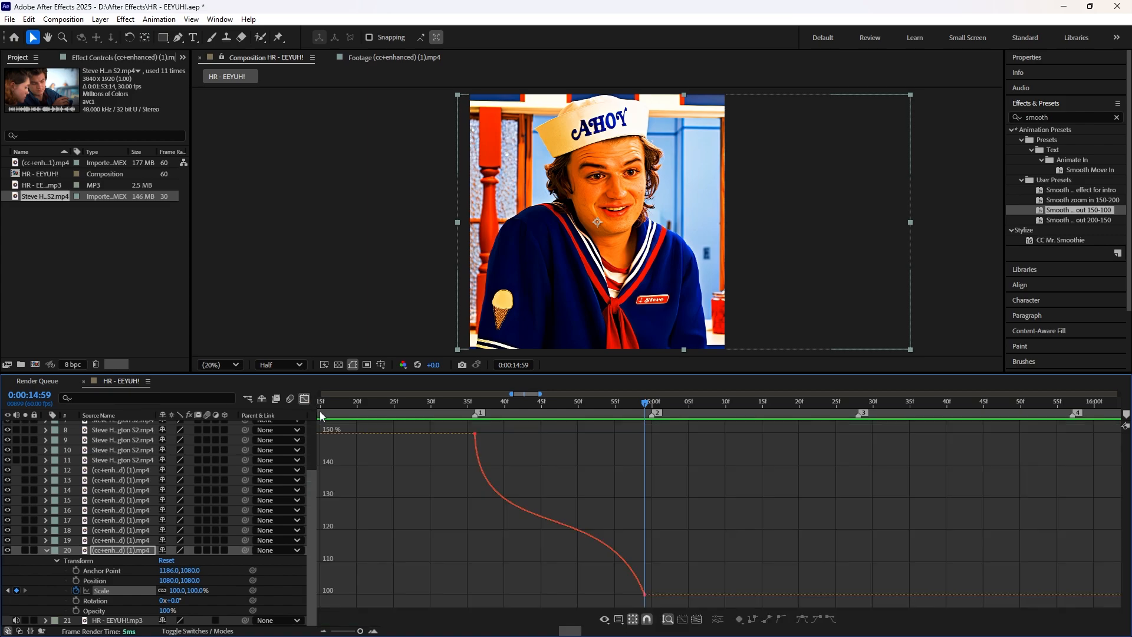
{"action": "left_click", "coordinate": [475, 434]}
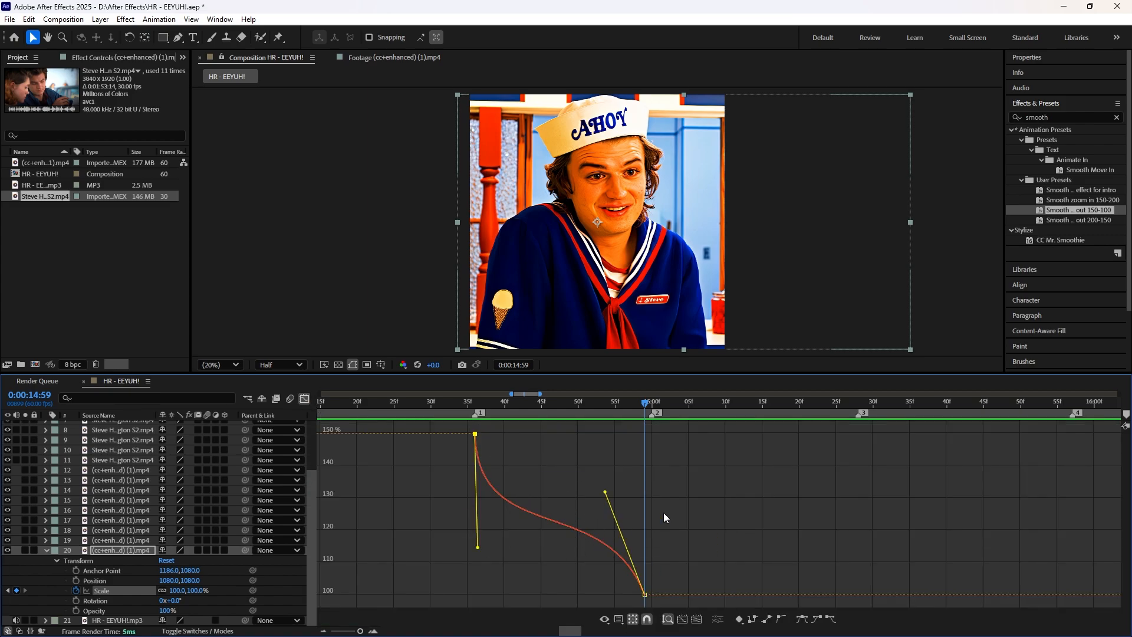
{"action": "key", "text": "shift+F3"}
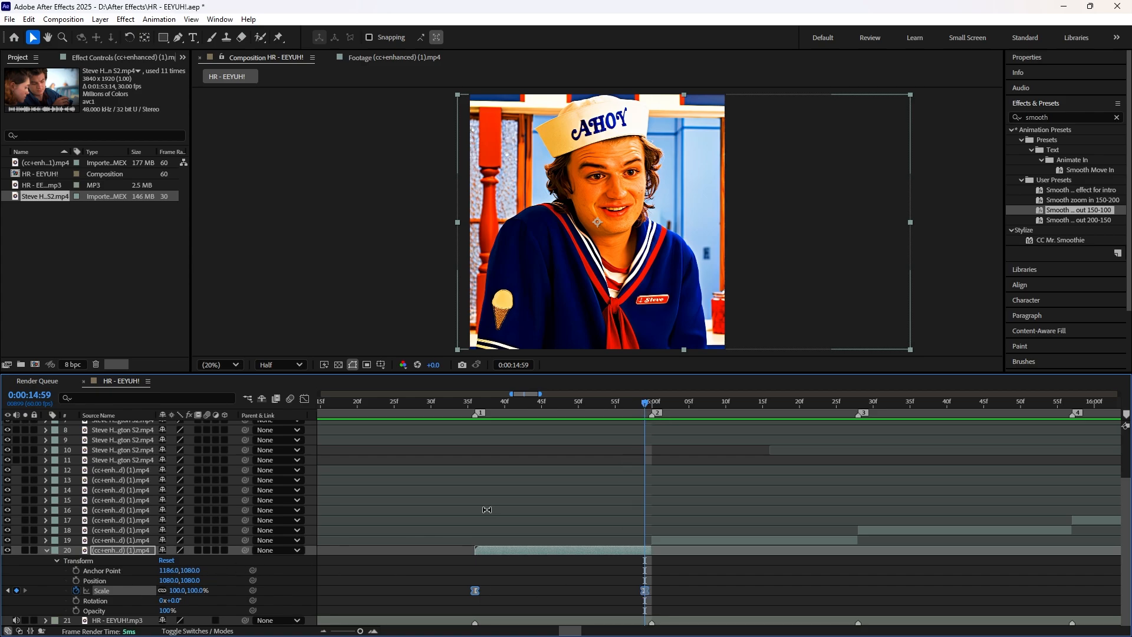
Step: Paste the zoom-out Scale keyframes onto the second clip segment at marker 2, 0:00:15:00, and reveal its transform properties
{"action": "left_click", "coordinate": [652, 406]}
{"action": "left_click", "coordinate": [663, 540]}
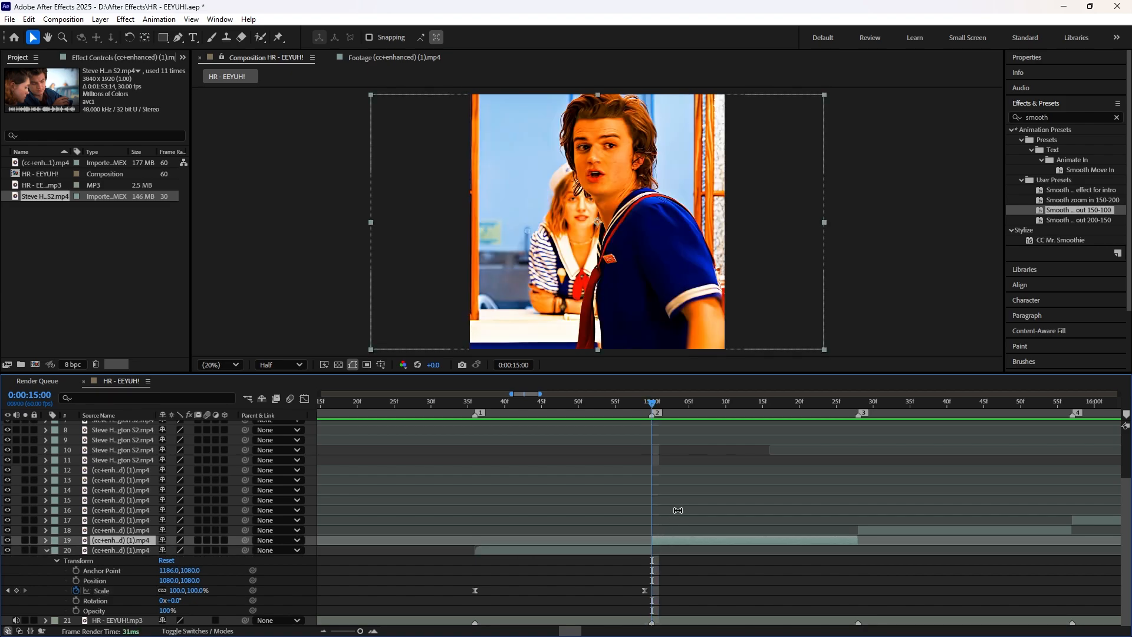
{"action": "key", "text": "ctrl+v"}
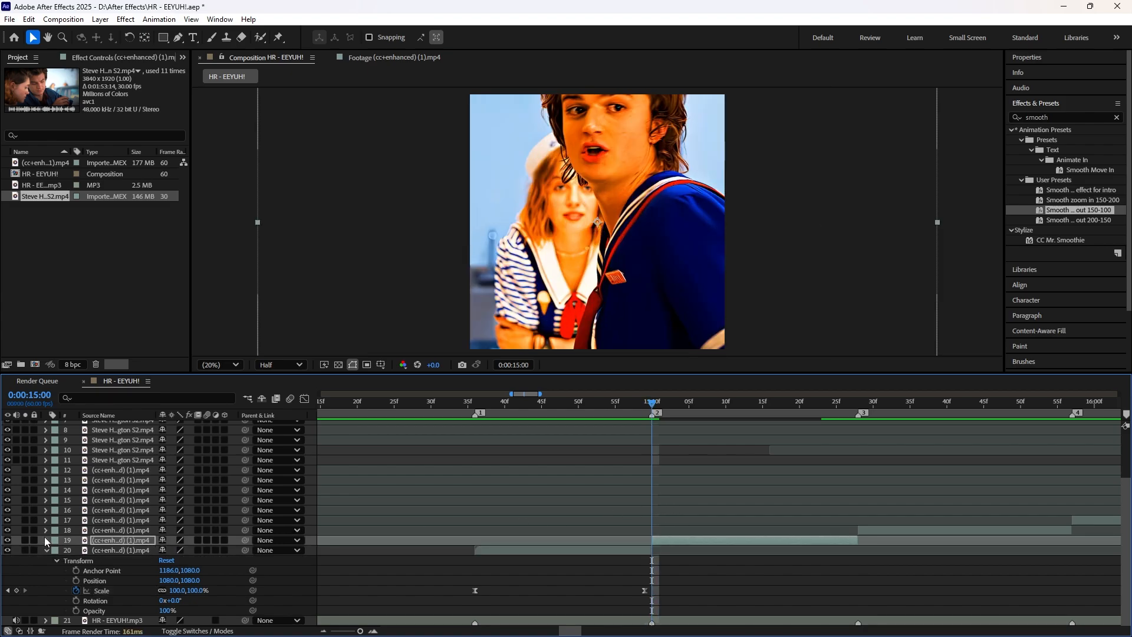
{"action": "left_click", "coordinate": [46, 550]}
{"action": "left_click", "coordinate": [46, 600]}
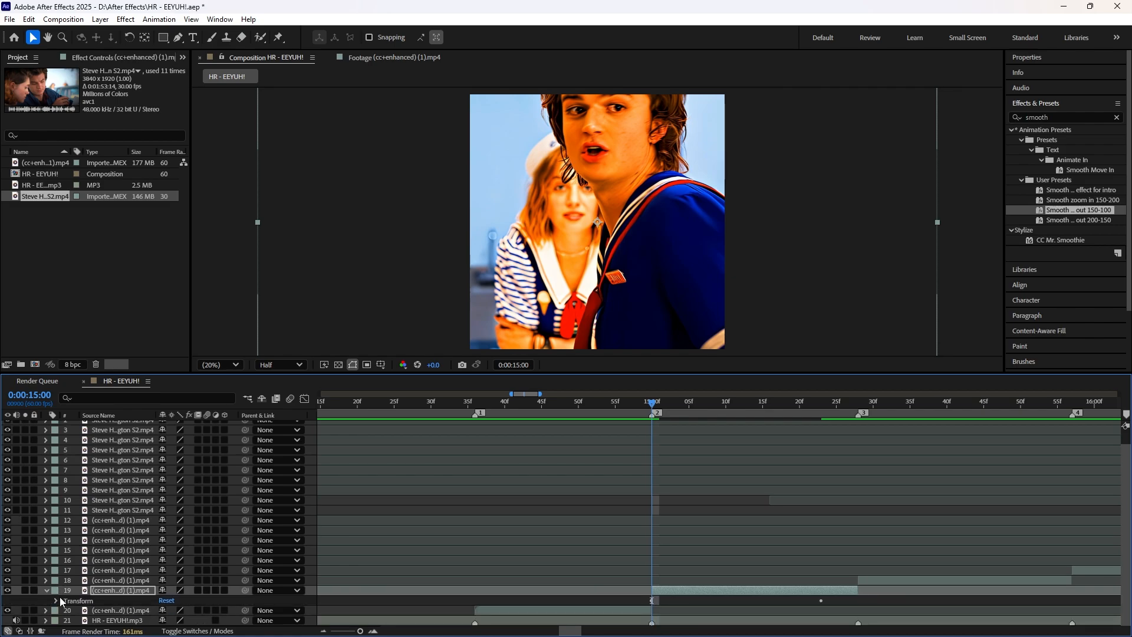
{"action": "left_click", "coordinate": [57, 600]}
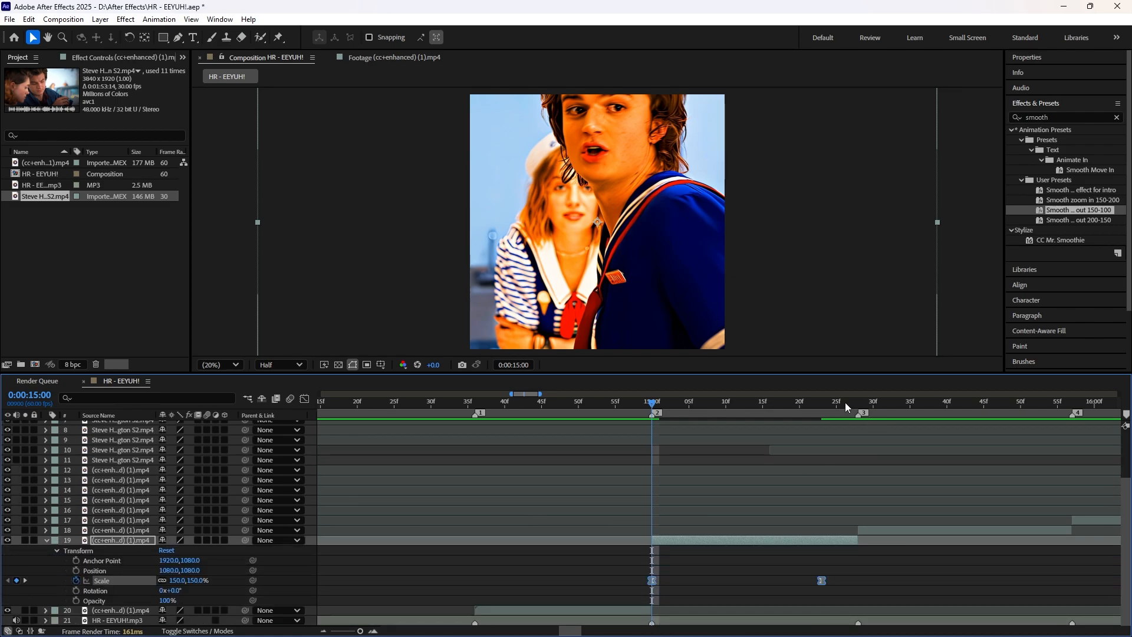
Step: Move the second clip's ending Scale keyframe to its last frame before marker 3, at 0:00:15:27
{"action": "left_click", "coordinate": [852, 407]}
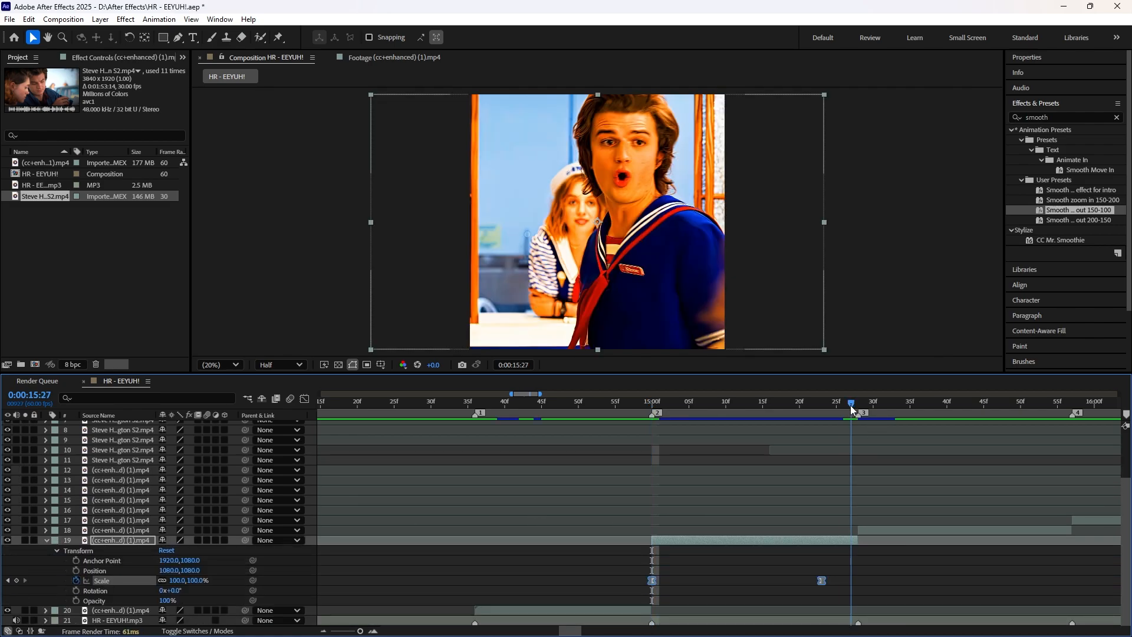
{"action": "left_click", "coordinate": [821, 580]}
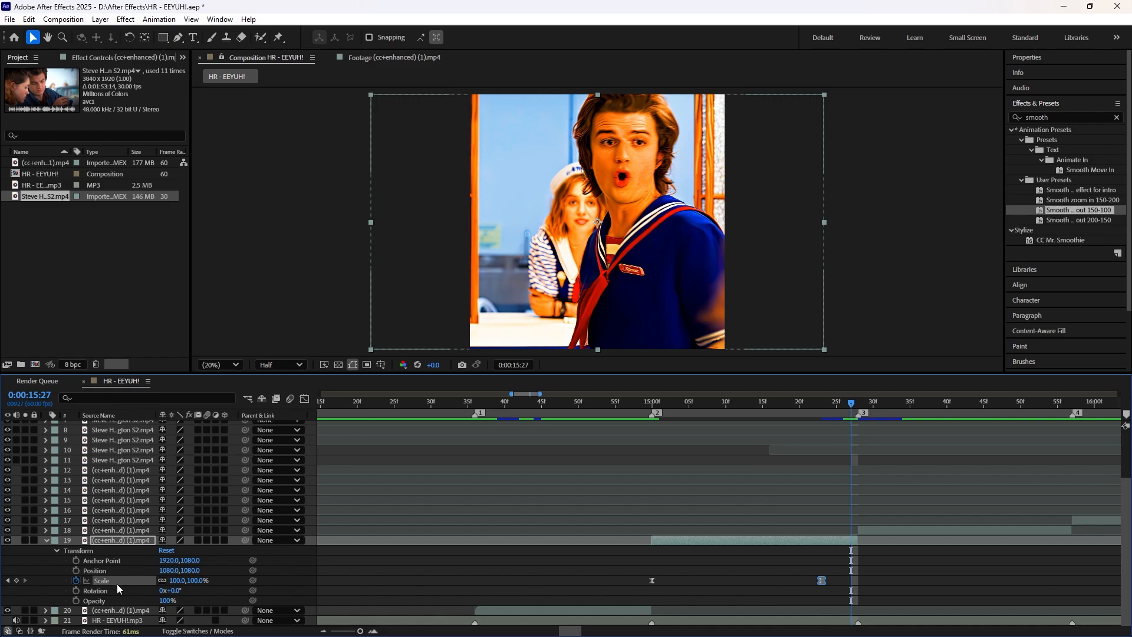
{"action": "left_click", "coordinate": [134, 584]}
{"action": "left_click_drag", "start_coordinate": [822, 581], "coordinate": [852, 587]}
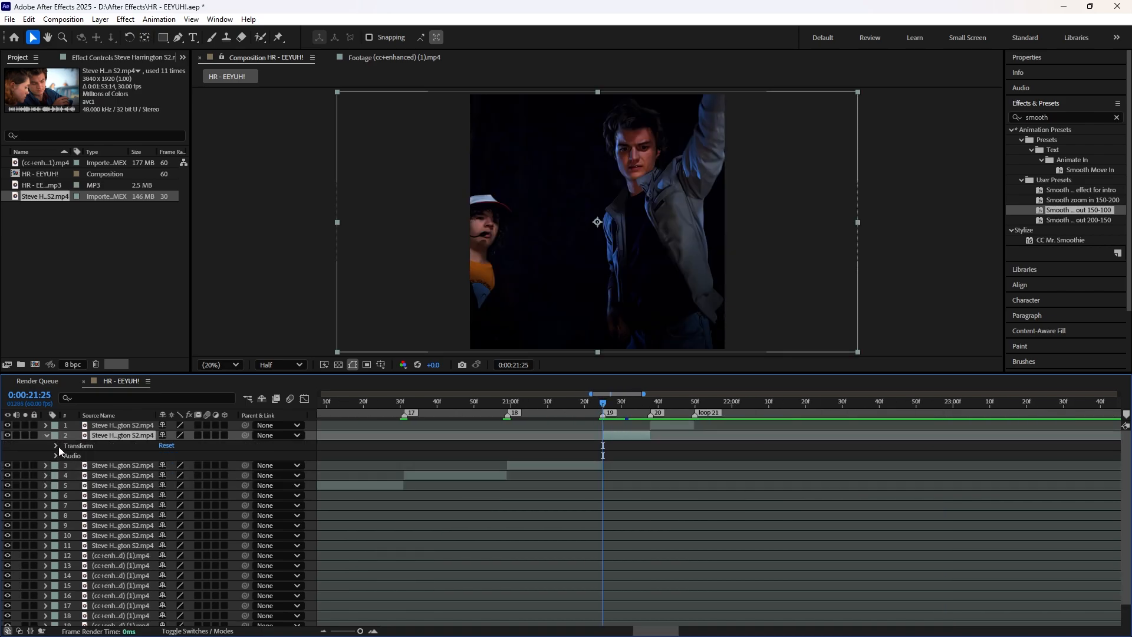
Step: Paste the zoom-out Scale keyframes onto the clip at marker 19 and move its ending keyframe to 0:00:21:37
{"action": "left_click", "coordinate": [57, 447]}
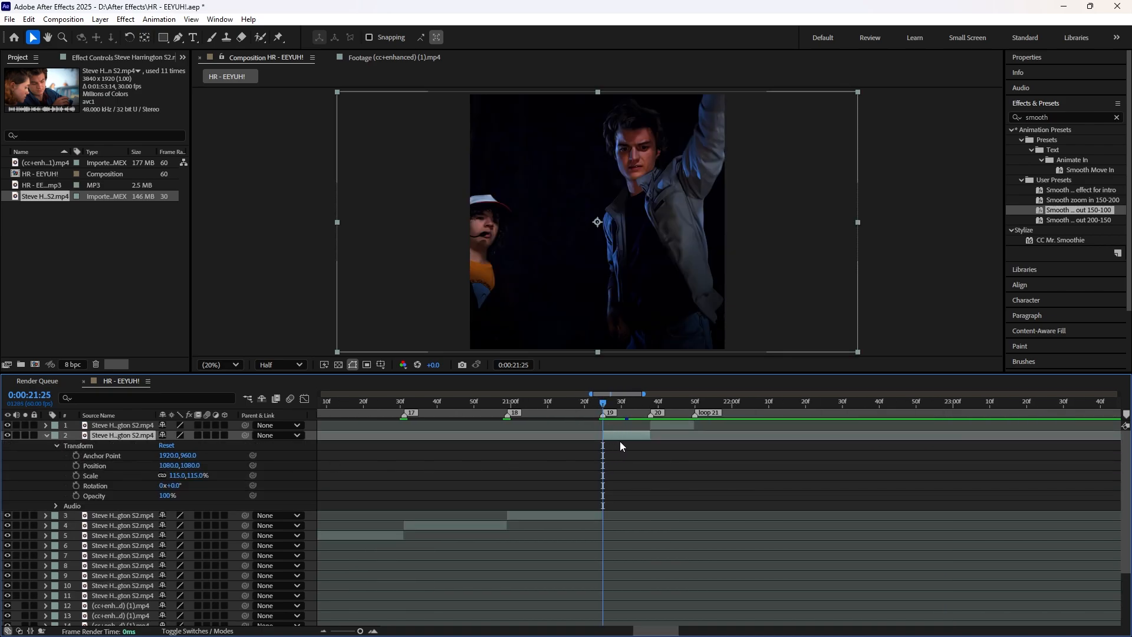
{"action": "key", "text": "ctrl+v"}
{"action": "left_click_drag", "start_coordinate": [643, 404], "coordinate": [647, 403]}
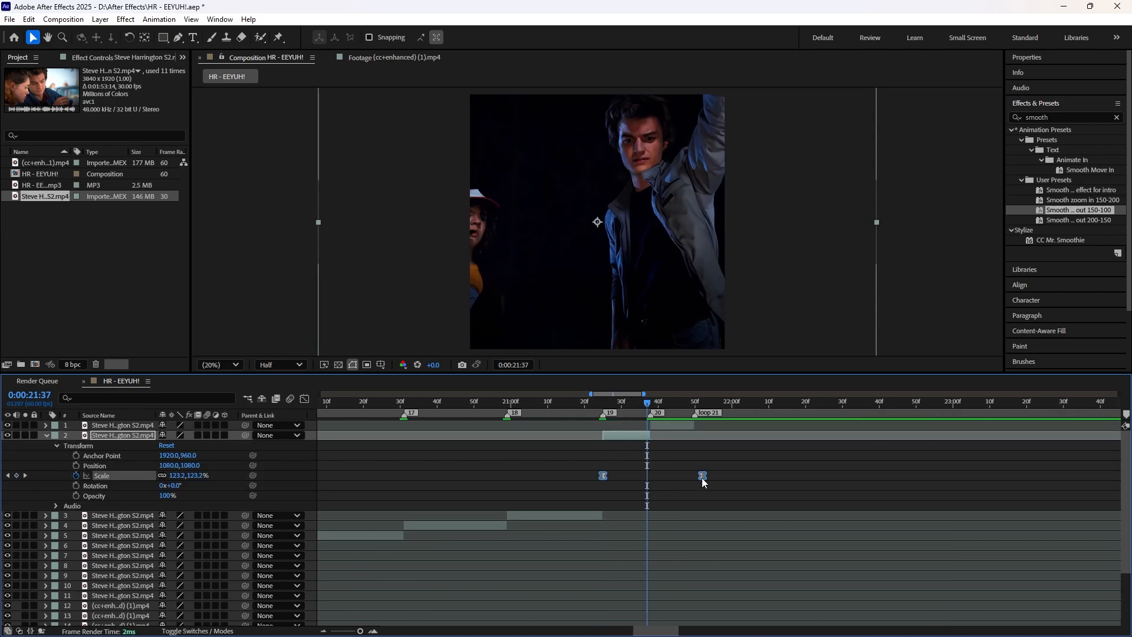
{"action": "left_click_drag", "start_coordinate": [702, 476], "coordinate": [647, 476]}
Step: Paste the zoom-out Scale keyframes onto the last clip at marker 20, 0:00:21:38, and move its ending keyframe to 0:00:21:49
{"action": "left_click", "coordinate": [651, 405]}
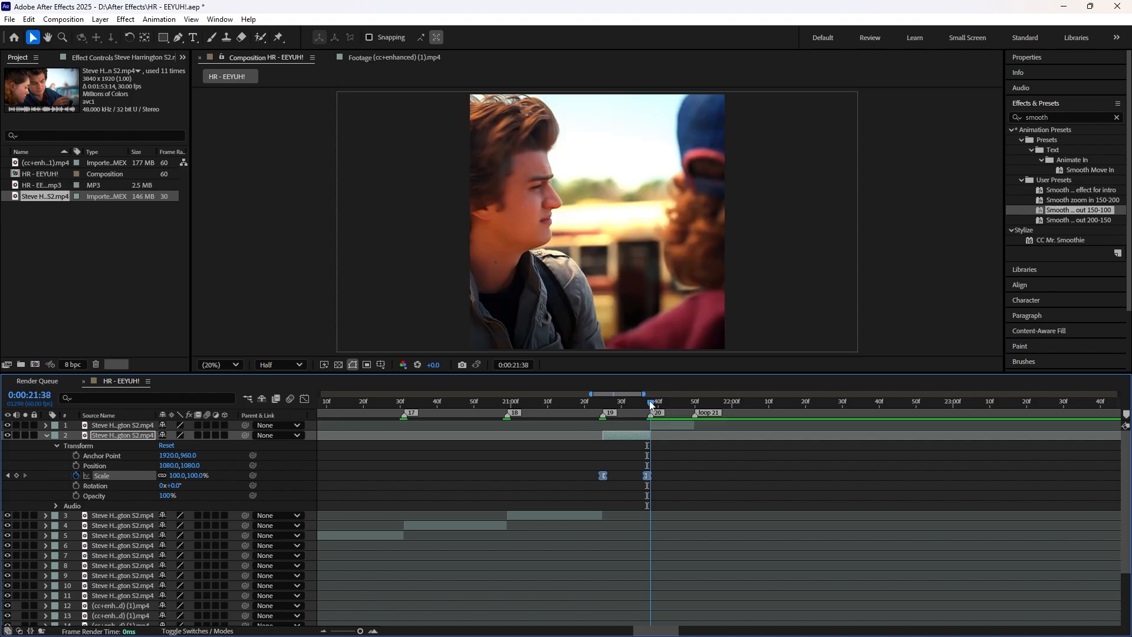
{"action": "left_click", "coordinate": [663, 424]}
{"action": "left_click", "coordinate": [47, 435]}
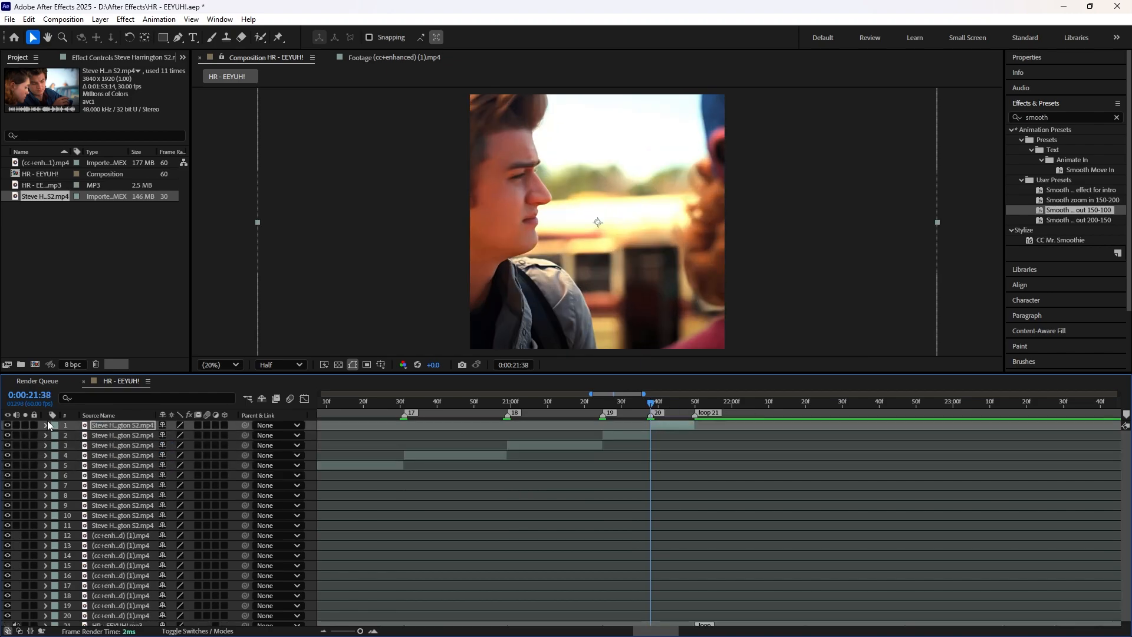
{"action": "left_click", "coordinate": [46, 425]}
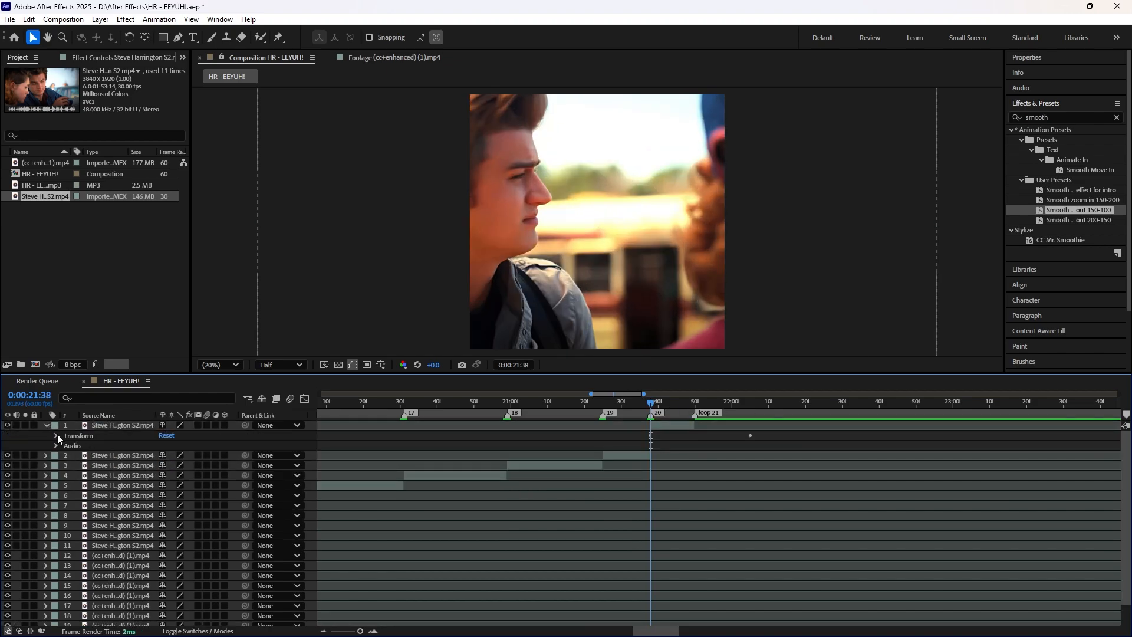
{"action": "left_click", "coordinate": [56, 436]}
{"action": "left_click", "coordinate": [118, 469]}
{"action": "left_click", "coordinate": [694, 401]}
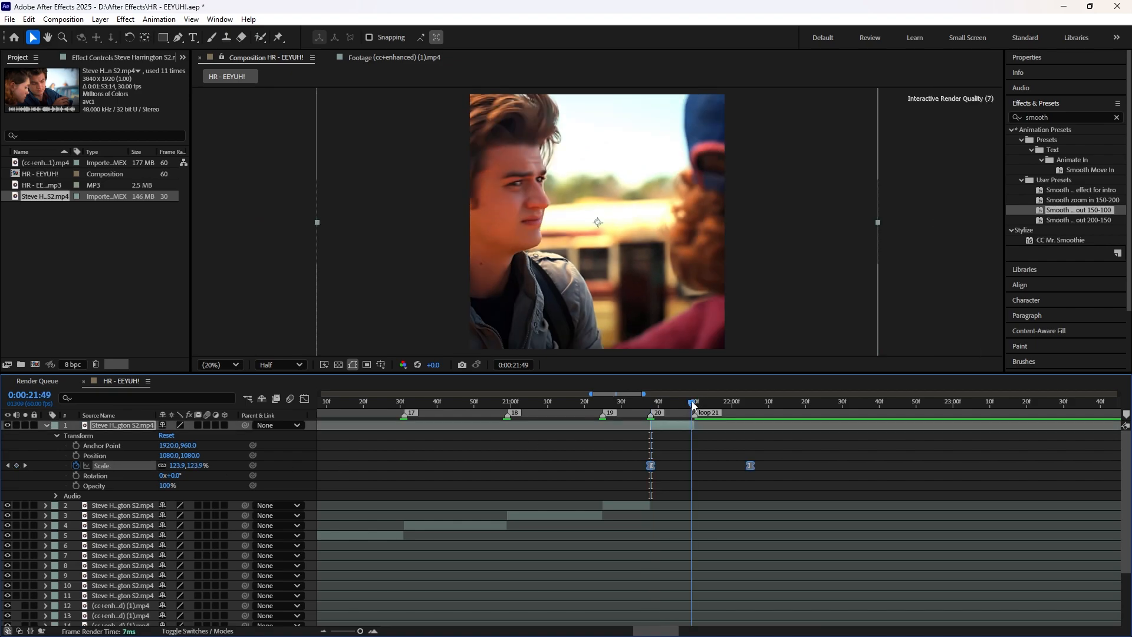
{"action": "left_click_drag", "start_coordinate": [750, 468], "coordinate": [691, 466]}
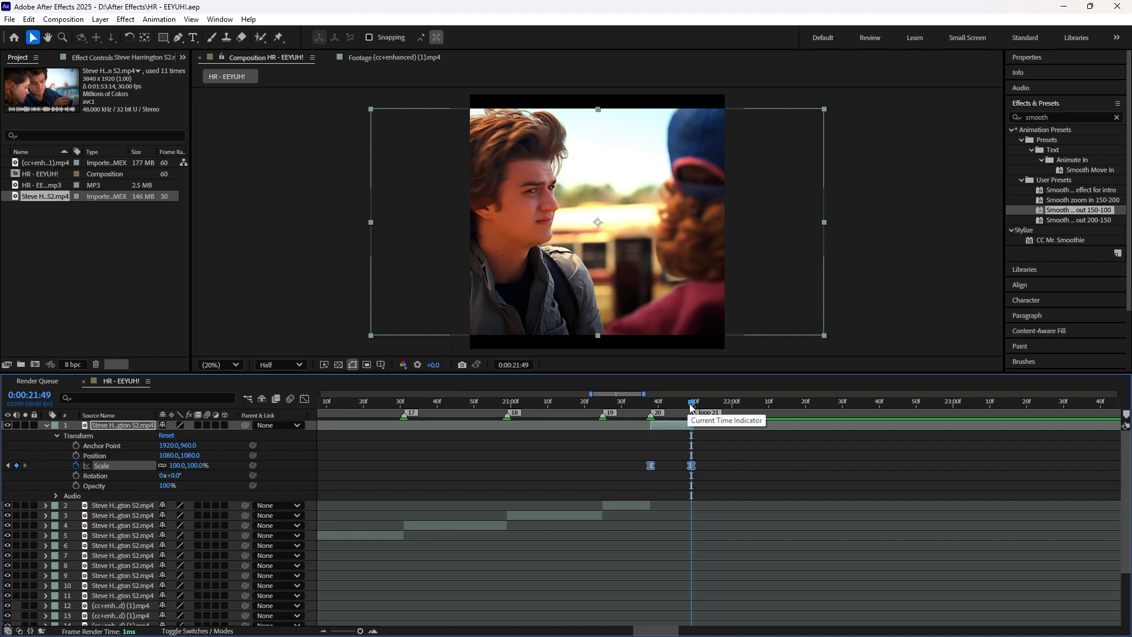
Step: Scrub backwards from the last clip to marker 10 to check the zoom-outs on the clips, and collapse the top layer's properties
{"action": "left_click_drag", "start_coordinate": [685, 402], "coordinate": [504, 437]}
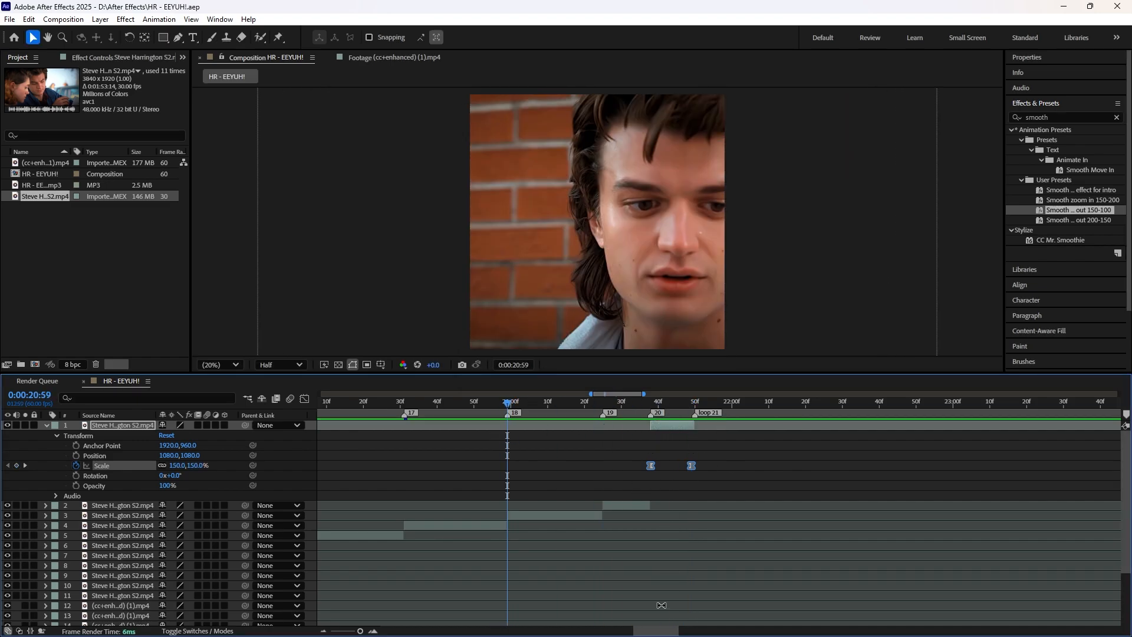
{"action": "left_click_drag", "start_coordinate": [666, 631], "coordinate": [642, 631]}
{"action": "left_click_drag", "start_coordinate": [669, 415], "coordinate": [526, 427]}
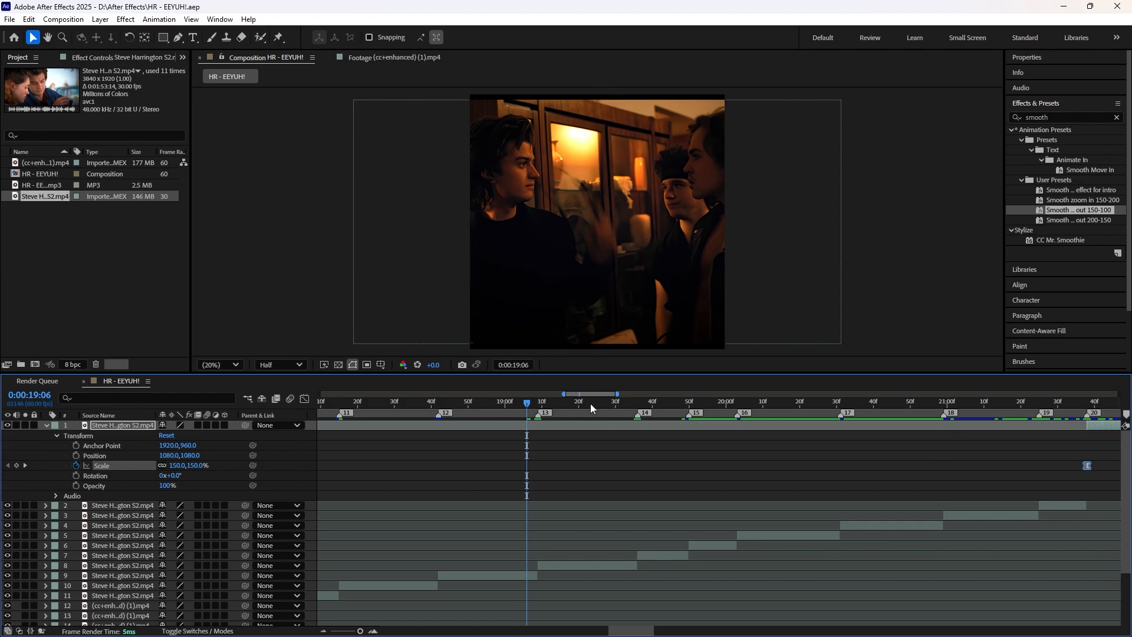
{"action": "left_click_drag", "start_coordinate": [522, 407], "coordinate": [436, 416]}
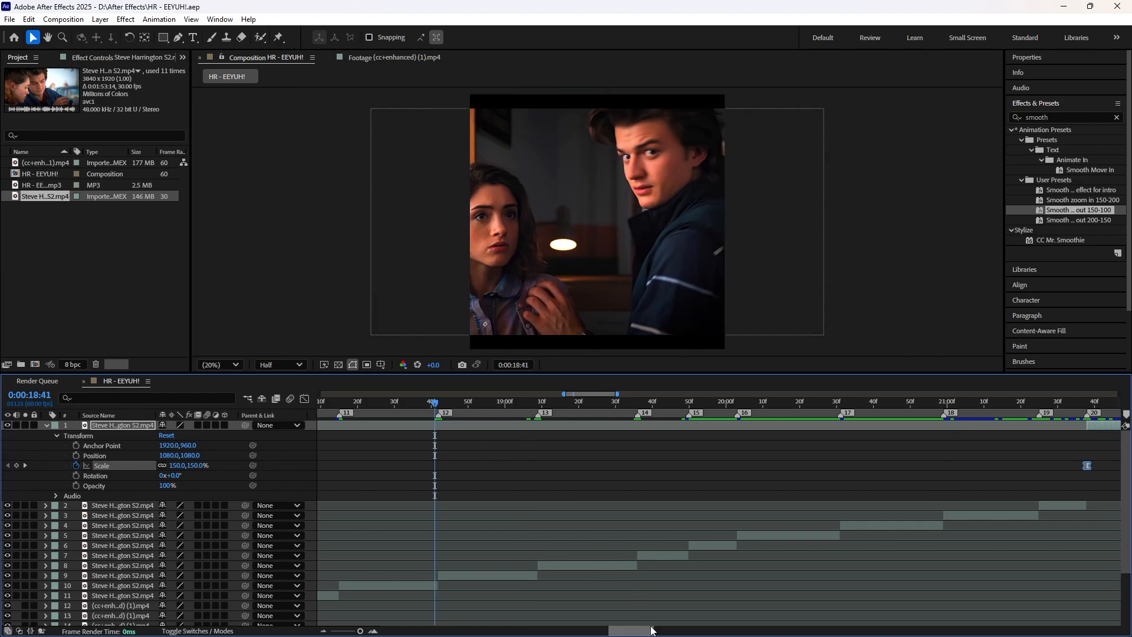
{"action": "left_click_drag", "start_coordinate": [650, 629], "coordinate": [636, 630]}
{"action": "left_click", "coordinate": [47, 425]}
{"action": "left_click_drag", "start_coordinate": [547, 407], "coordinate": [504, 425]}
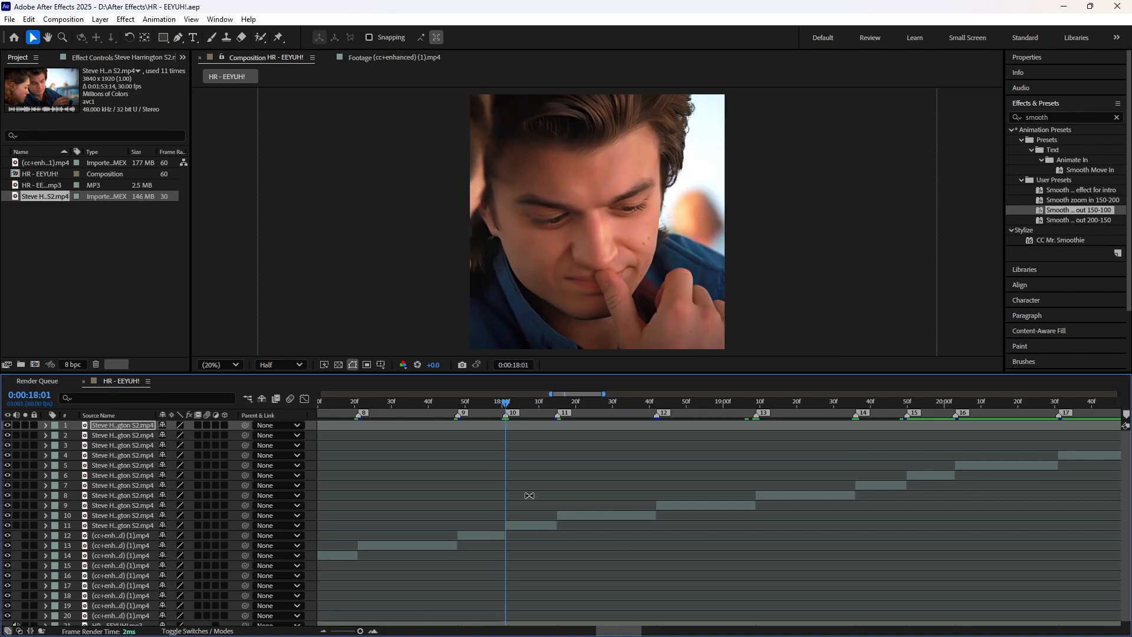
Step: Set the starting Scale keyframe of the clip at marker 10, at 0:00:18:01, to 165%
{"action": "left_click", "coordinate": [532, 526]}
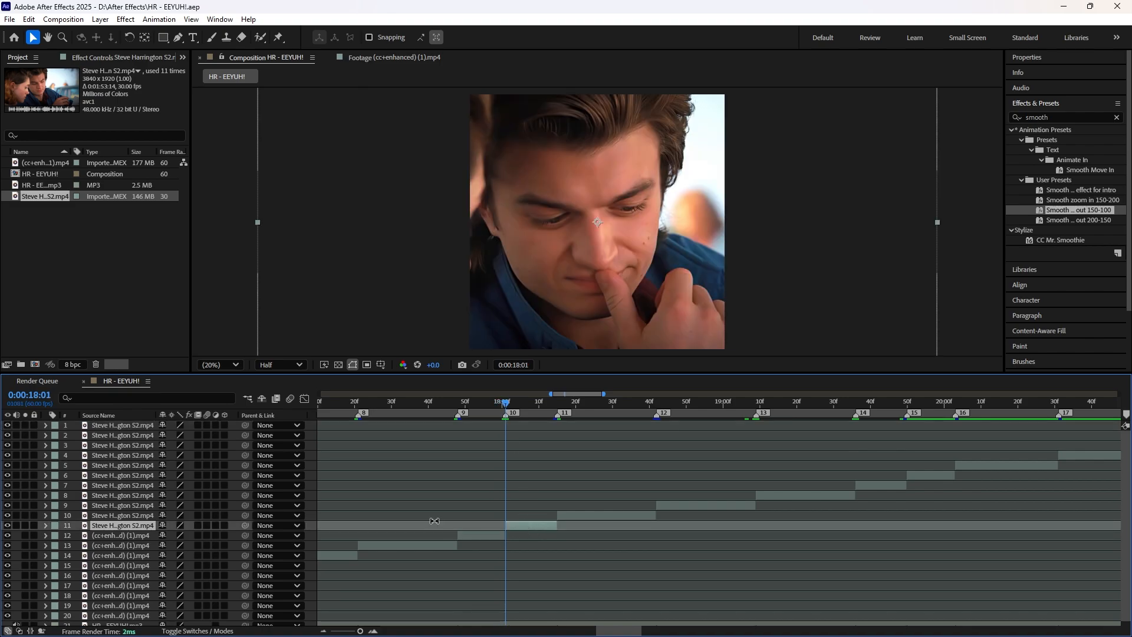
{"action": "left_click", "coordinate": [45, 525]}
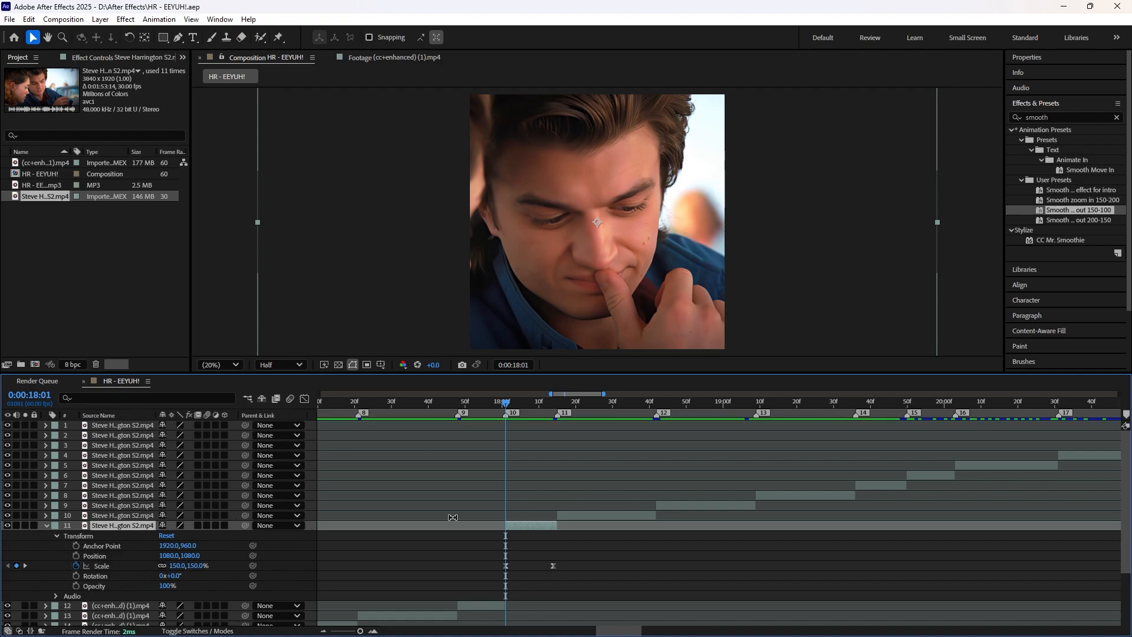
{"action": "left_click_drag", "start_coordinate": [485, 553], "coordinate": [569, 576]}
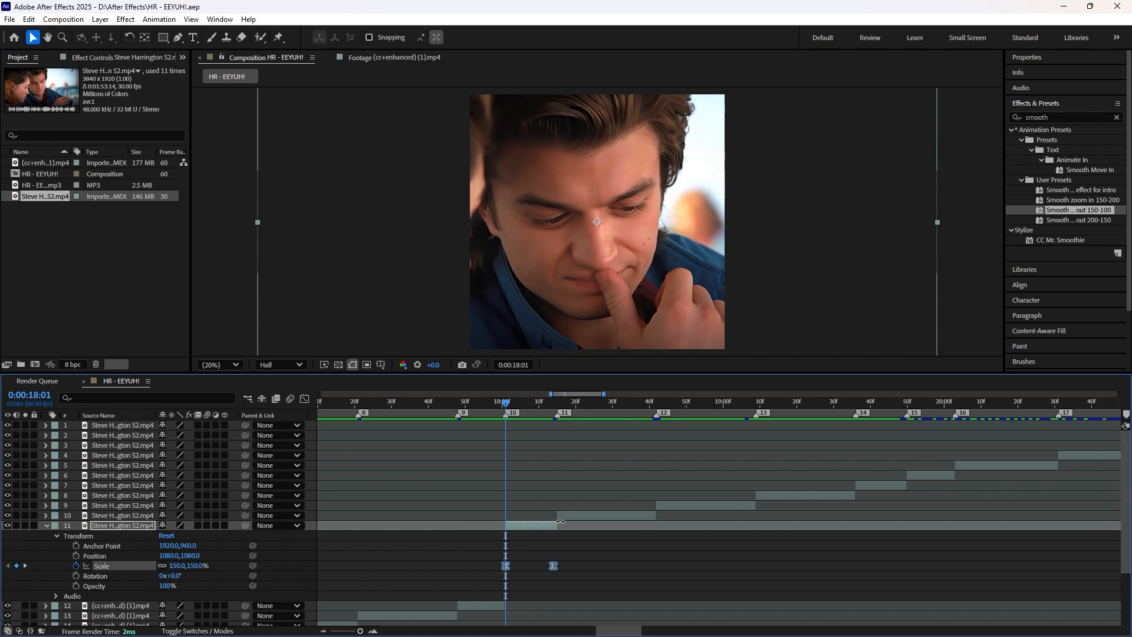
{"action": "scroll", "coordinate": [560, 521], "scroll_direction": "up", "scroll_amount": 5}
{"action": "left_click", "coordinate": [721, 546]}
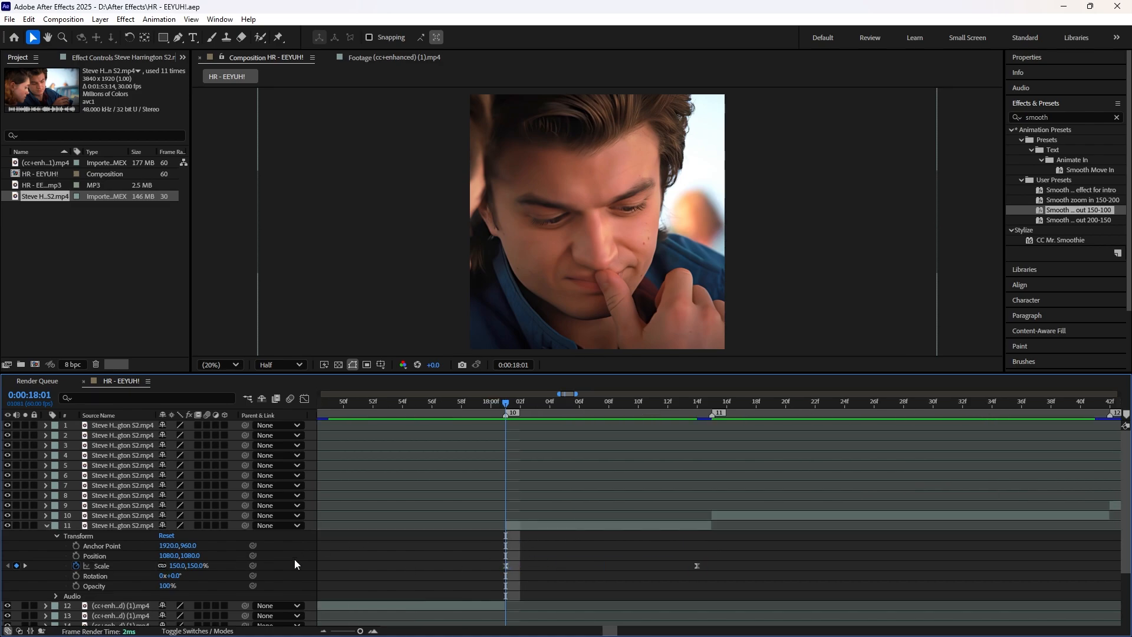
{"action": "left_click", "coordinate": [506, 566]}
{"action": "left_click", "coordinate": [174, 565]}
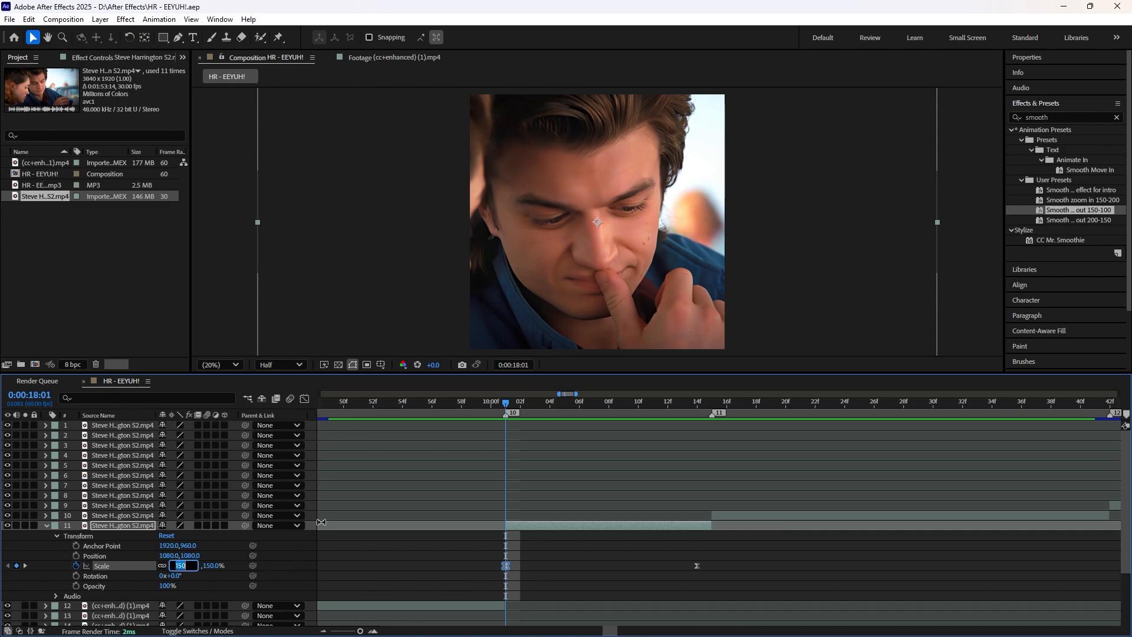
{"action": "type", "text": "117.6"}
{"action": "key", "text": "Return"}
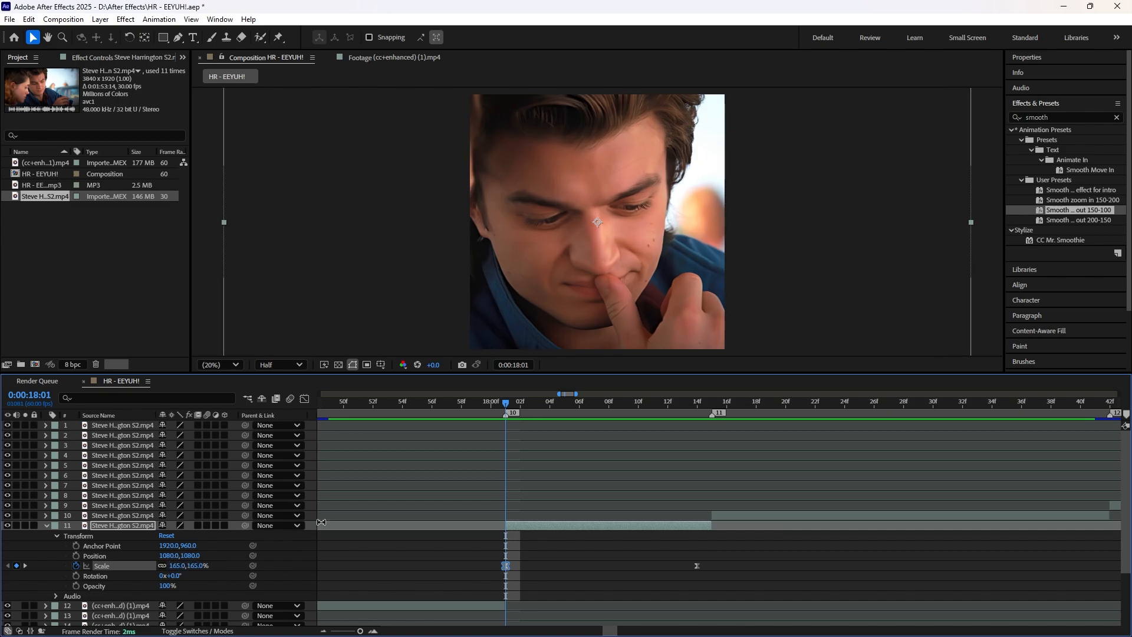
Step: Set the same clip's ending Scale keyframe at 0:00:18:14 to 115%
{"action": "left_click", "coordinate": [659, 405]}
{"action": "key", "text": "k"}
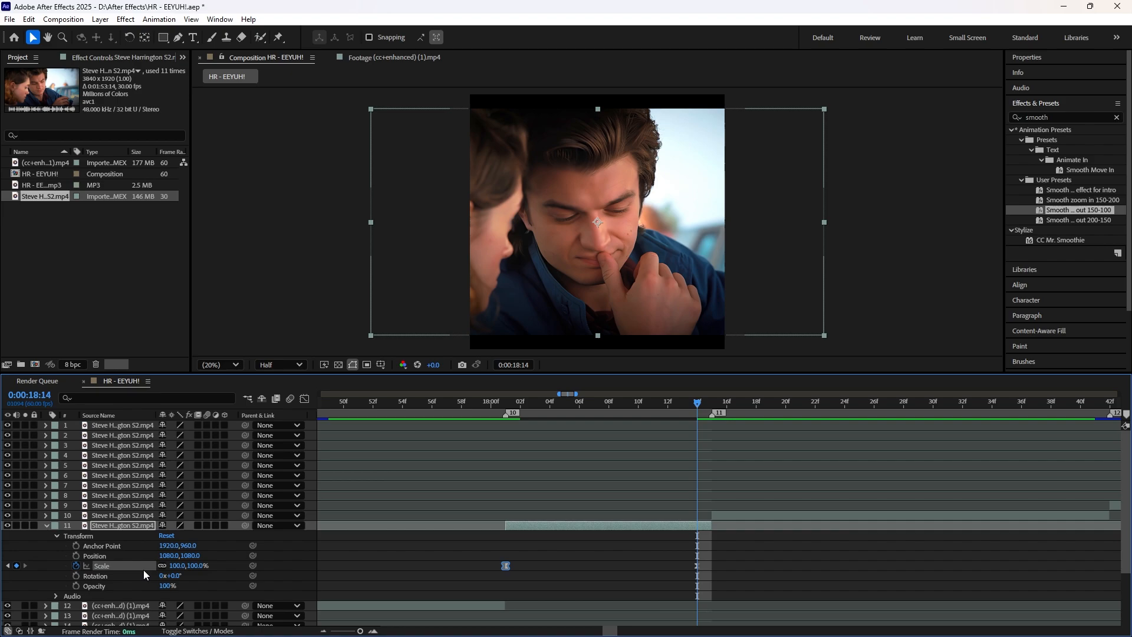
{"action": "left_click", "coordinate": [178, 565]}
{"action": "type", "text": "115"}
{"action": "key", "text": "Return"}
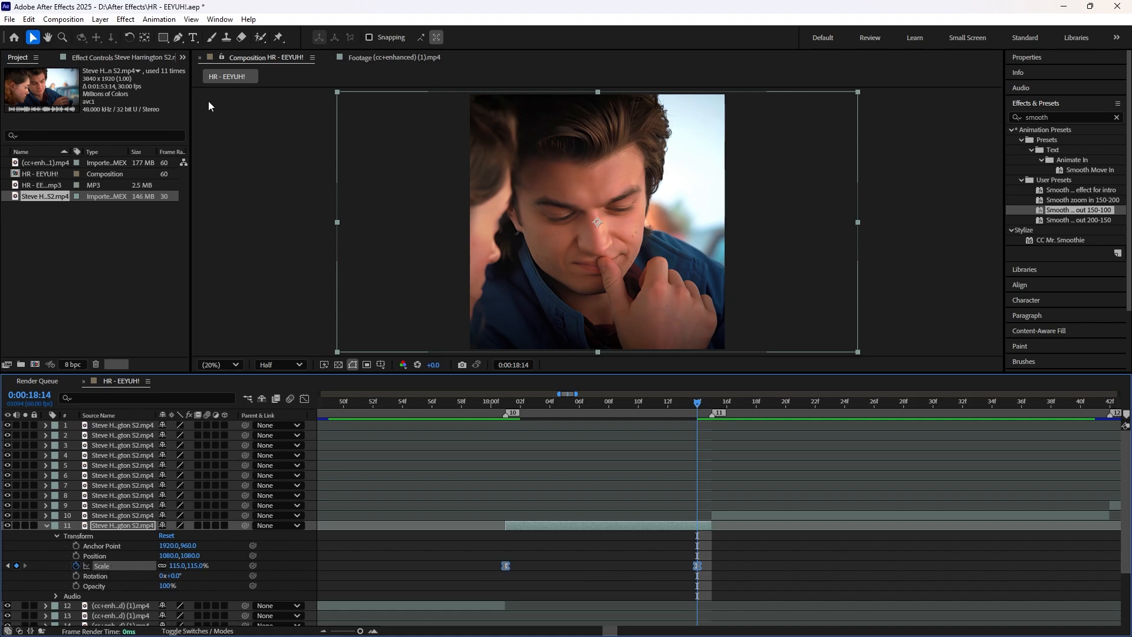
Step: Save the two selected Scale keyframes as an animation preset named "smooth zoom out 165-115"
{"action": "left_click", "coordinate": [158, 20]}
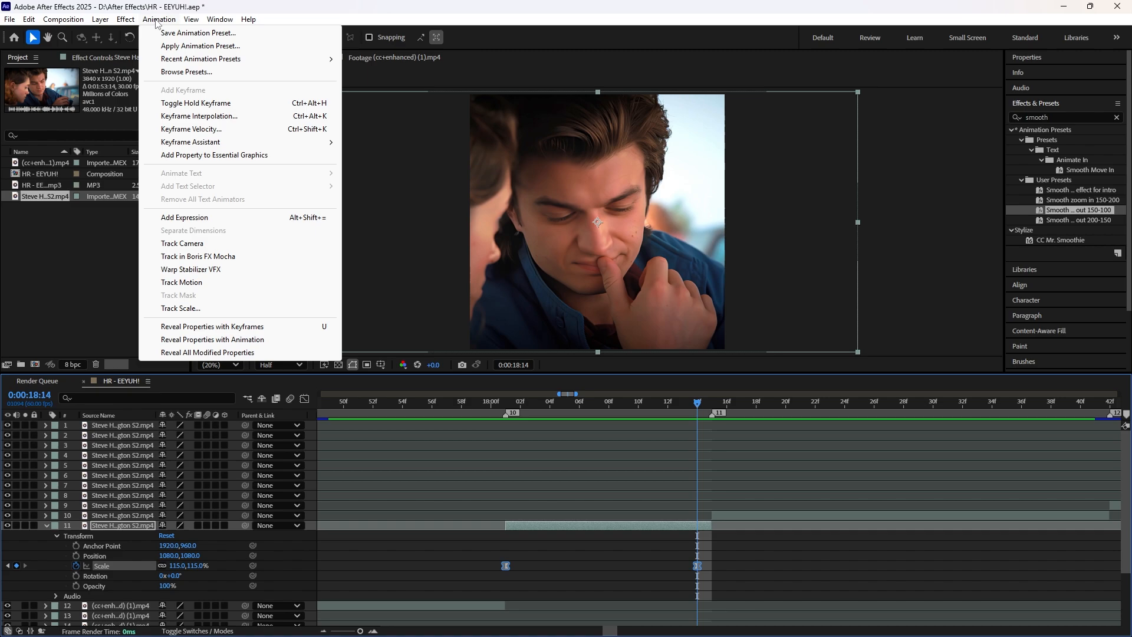
{"action": "left_click", "coordinate": [199, 34]}
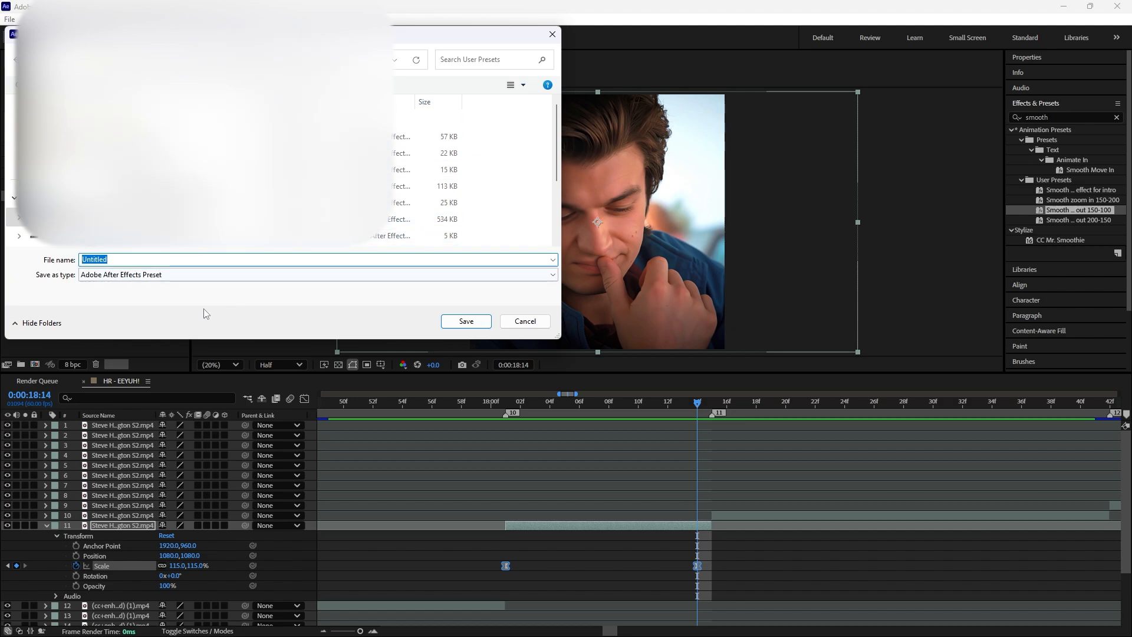
{"action": "type", "text": "s"}
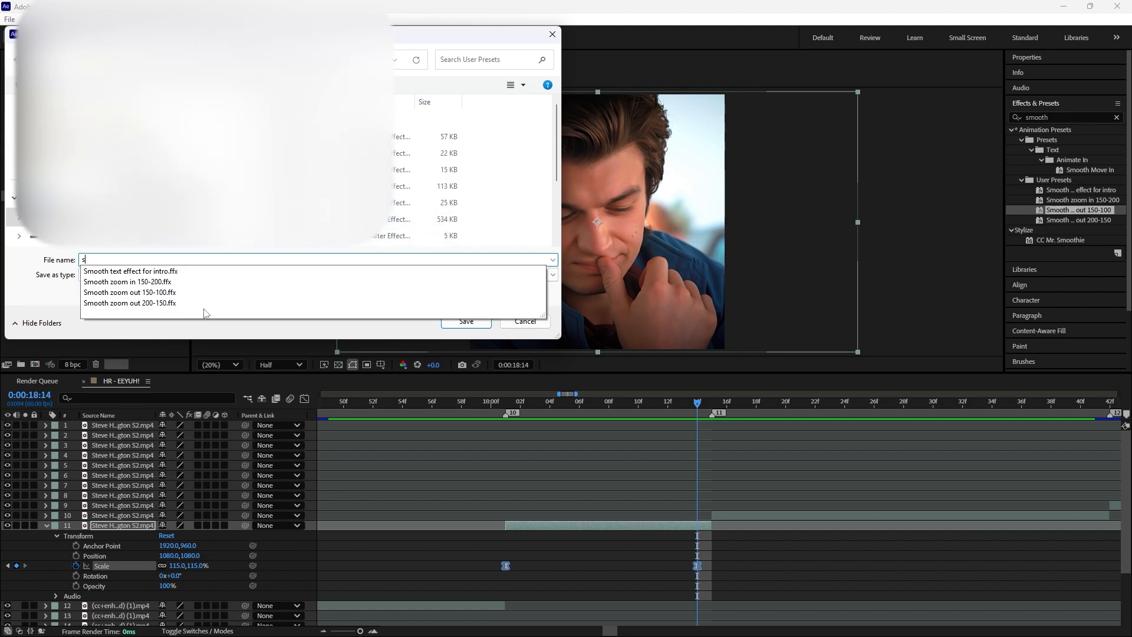
{"action": "type", "text": "mooth zoom "}
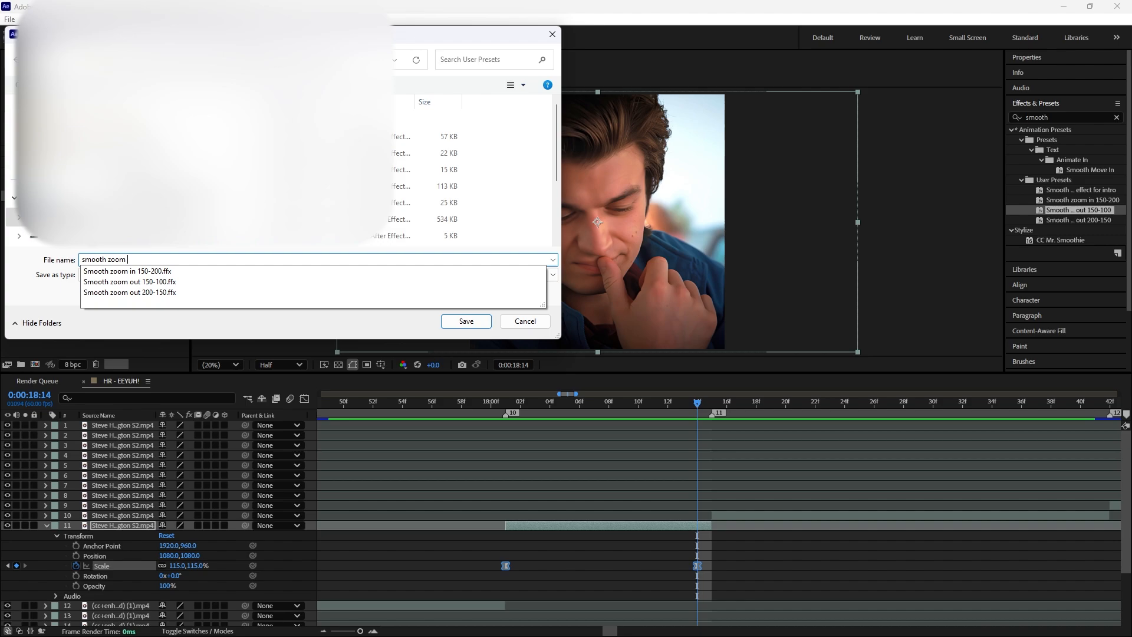
{"action": "type", "text": "out 165-115"}
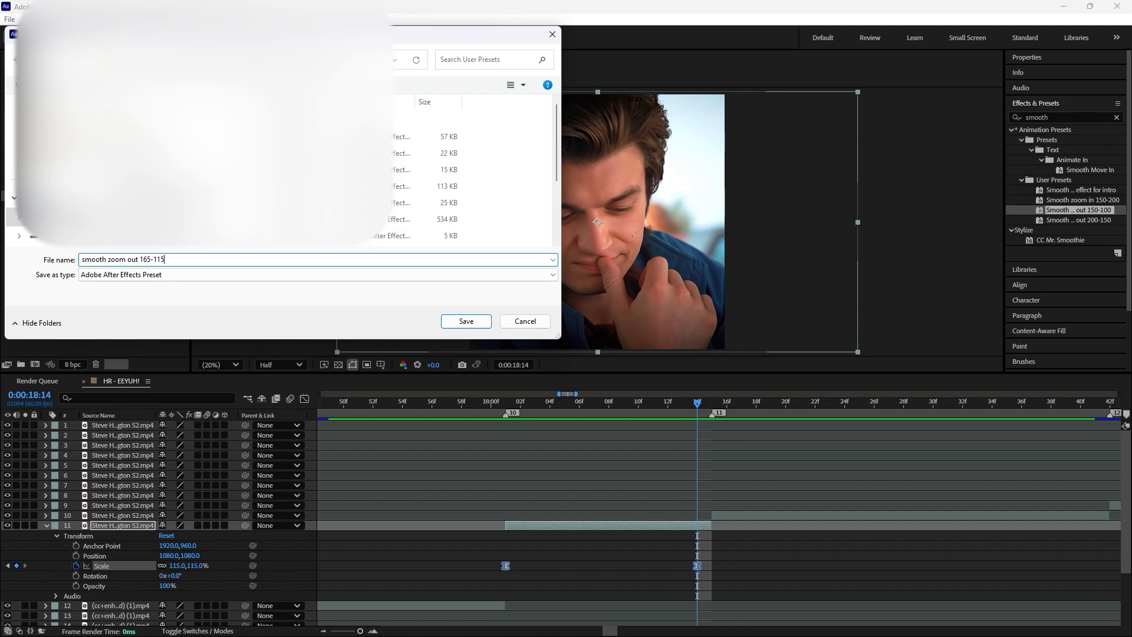
{"action": "left_click", "coordinate": [469, 322]}
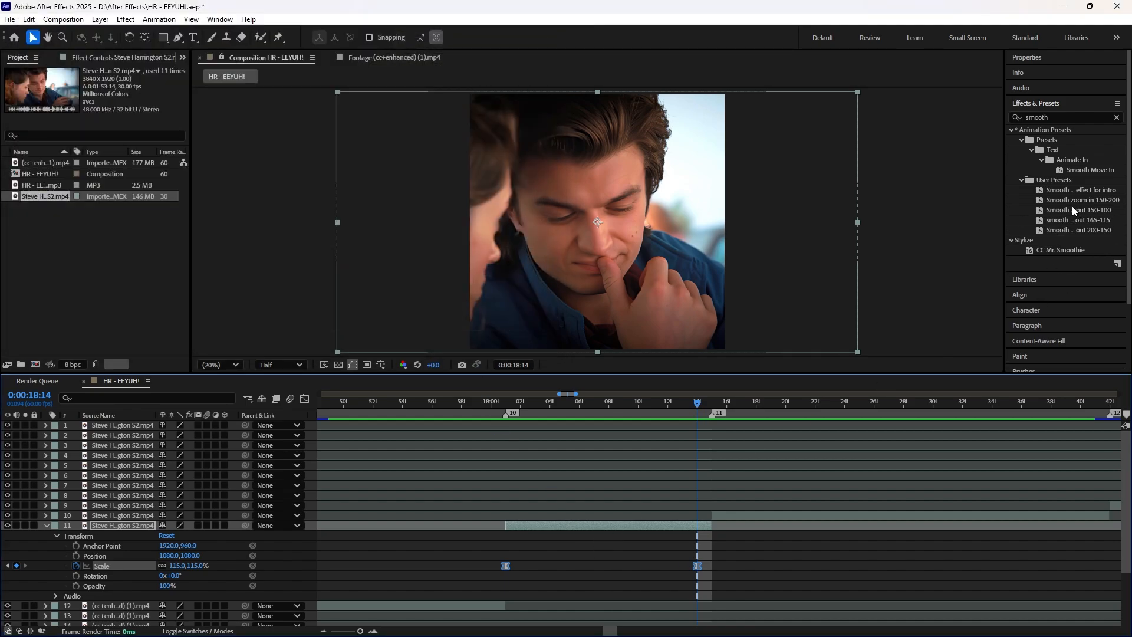
Step: Apply the smooth zoom out 165-115 preset to the clip at marker 10, starting at 0:00:18:01
{"action": "left_click", "coordinate": [1061, 222]}
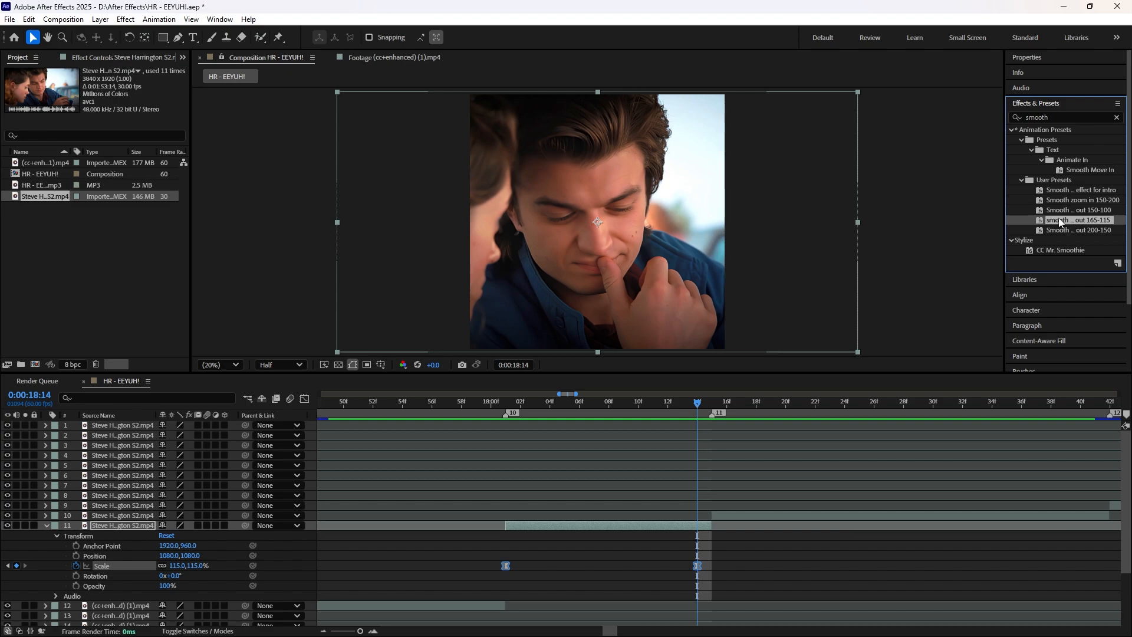
{"action": "double_click", "coordinate": [1062, 221]}
{"action": "left_click_drag", "start_coordinate": [1063, 221], "coordinate": [564, 526]}
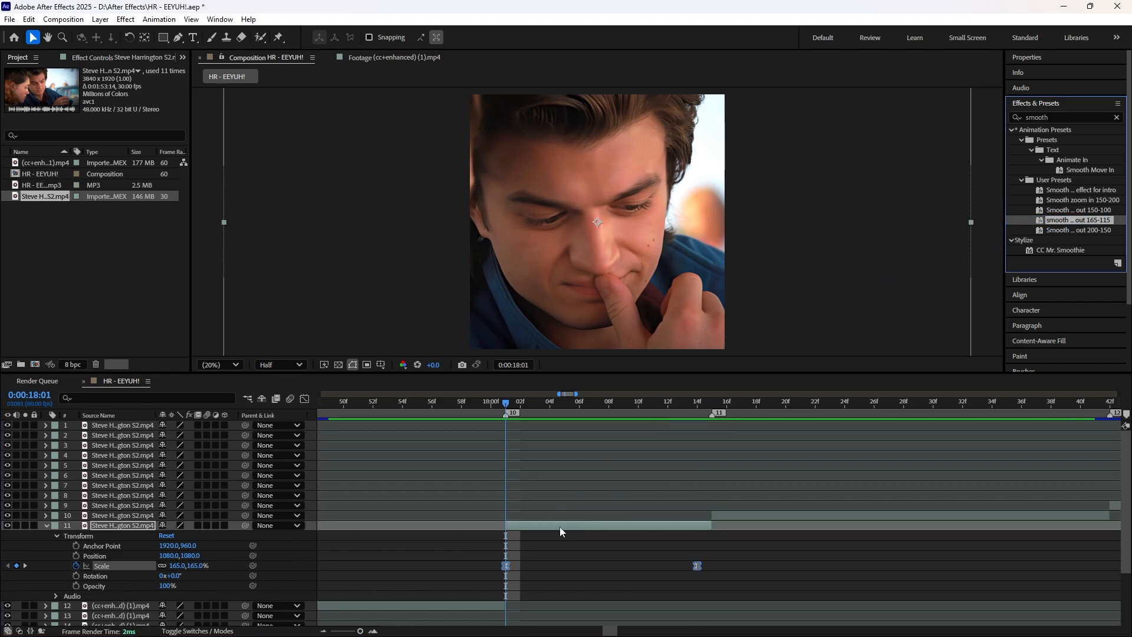
Step: Apply the smooth zoom out 165-115 preset to the clip at marker 11, 0:00:18:15, and scrub through its Scale keyframes
{"action": "left_click", "coordinate": [712, 402]}
{"action": "left_click", "coordinate": [734, 517]}
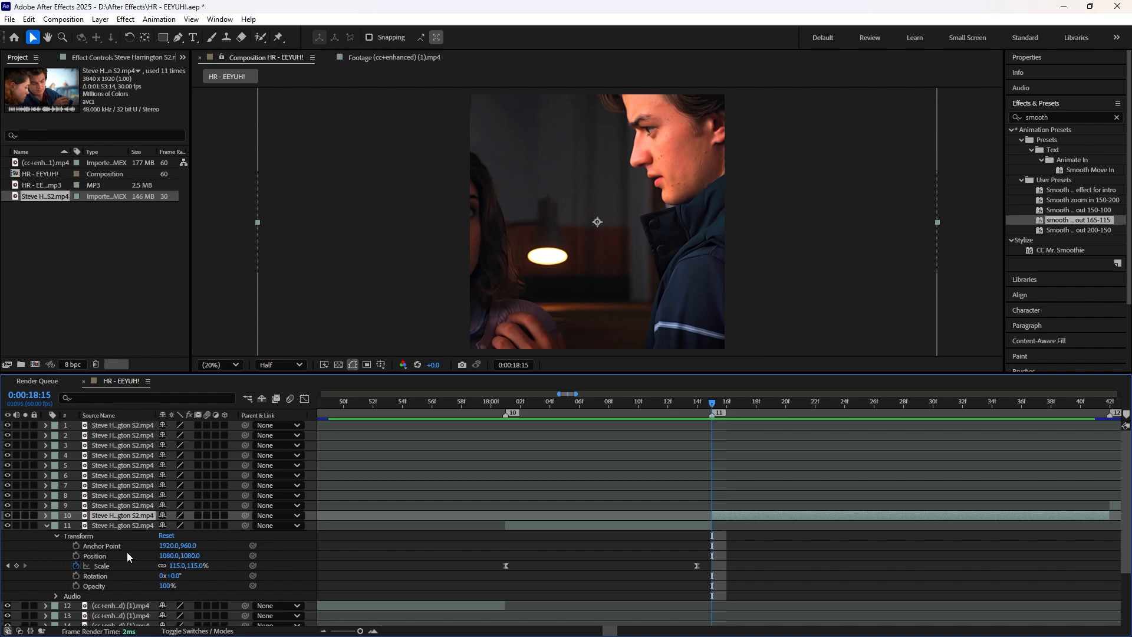
{"action": "left_click_drag", "start_coordinate": [1073, 220], "coordinate": [762, 517]}
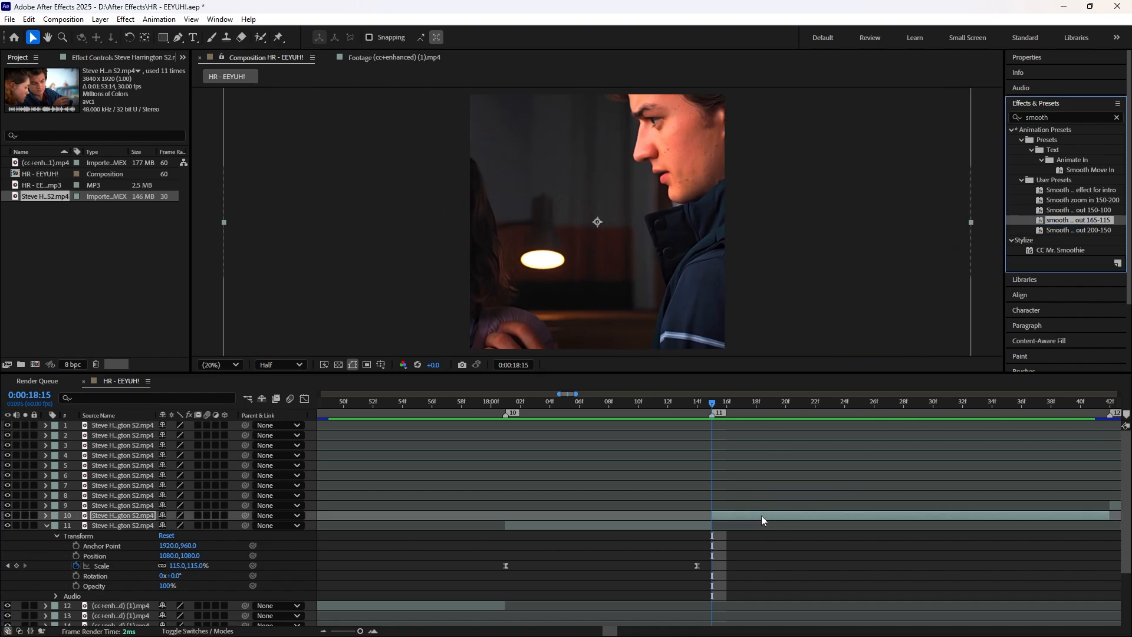
{"action": "left_click", "coordinate": [47, 526]}
{"action": "left_click", "coordinate": [46, 516]}
{"action": "left_click_drag", "start_coordinate": [611, 631], "coordinate": [615, 631]}
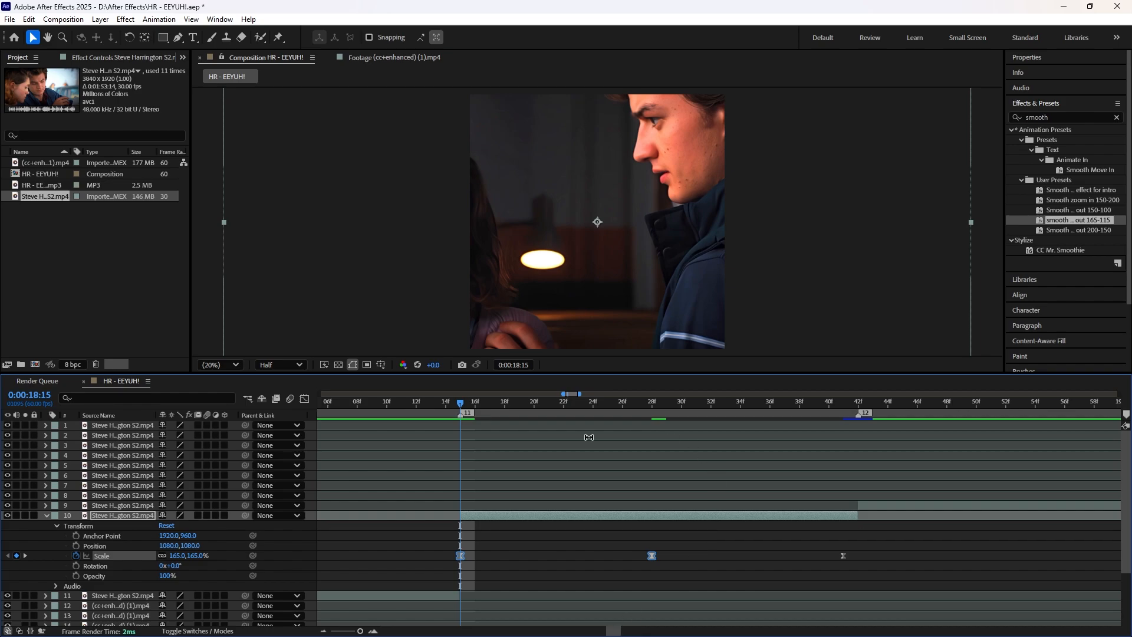
{"action": "left_click_drag", "start_coordinate": [690, 402], "coordinate": [842, 430]}
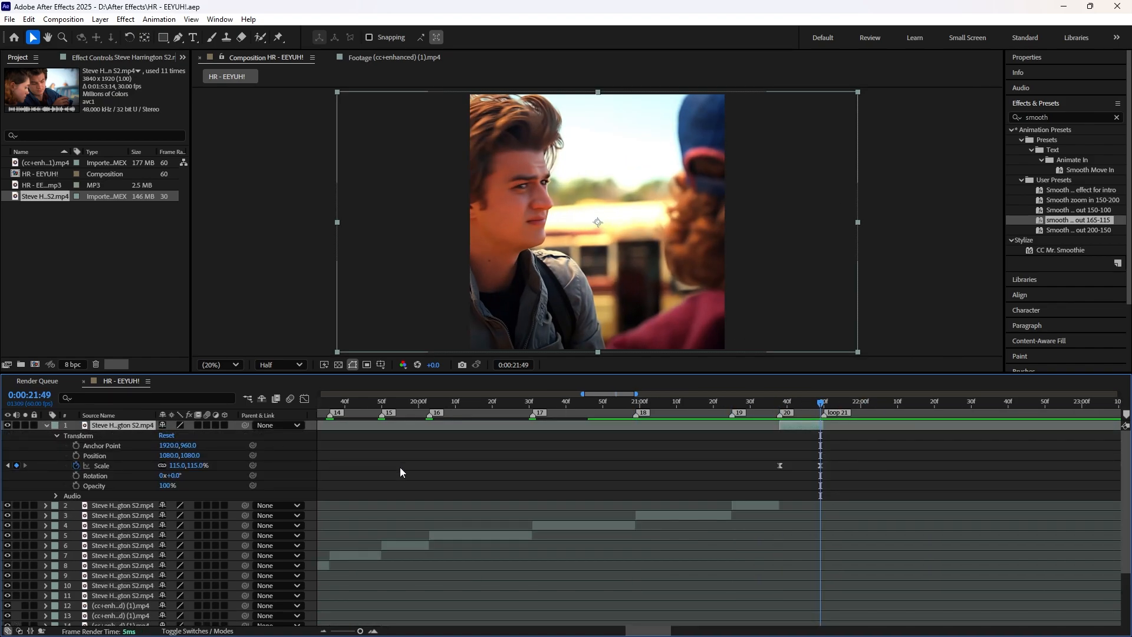
Step: Delete all Scale keyframes from the last clip at marker 20
{"action": "key", "text": "equal"}
{"action": "key", "text": "equal"}
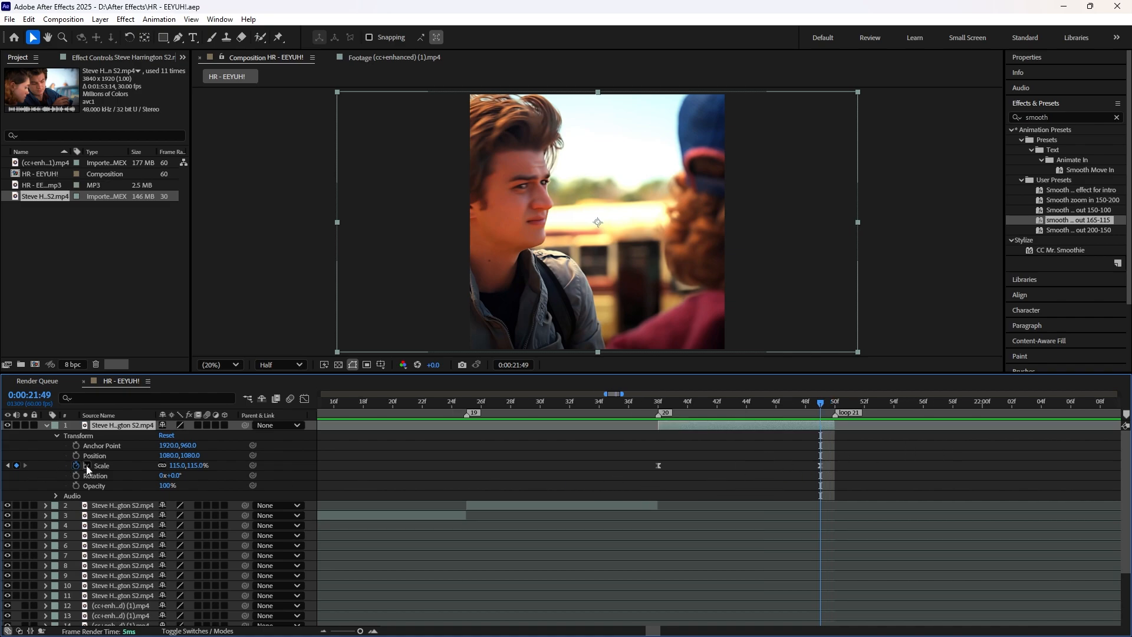
{"action": "left_click", "coordinate": [123, 465]}
{"action": "key", "text": "Delete"}
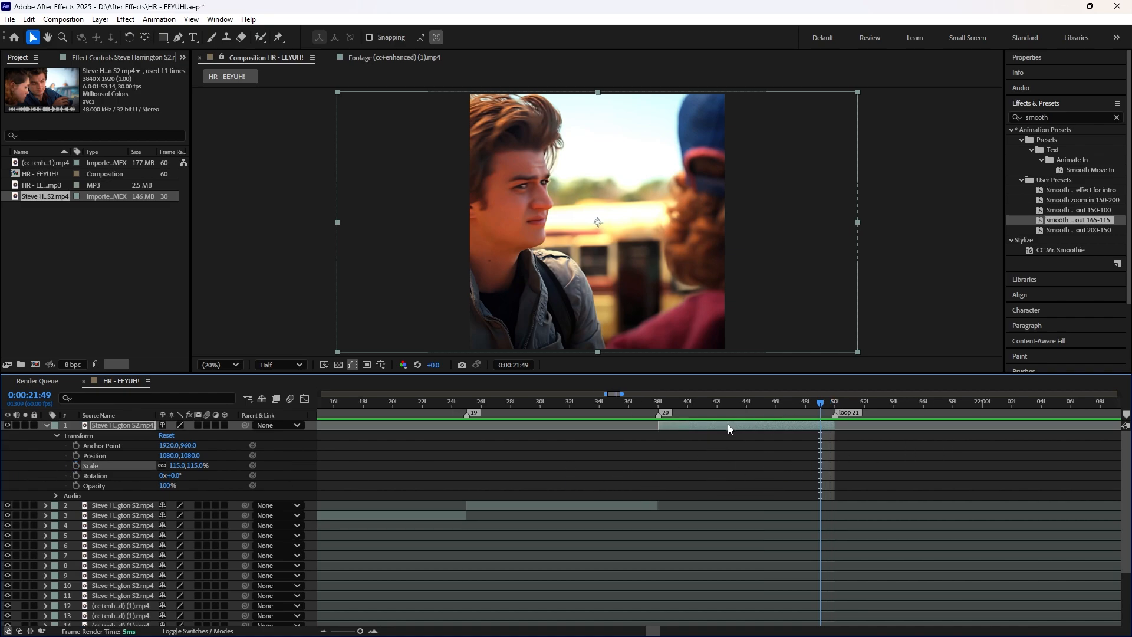
Step: Keyframe the last clip's Scale from 165% at 0:00:21:38 to 115% at 0:00:21:49
{"action": "key", "text": "j"}
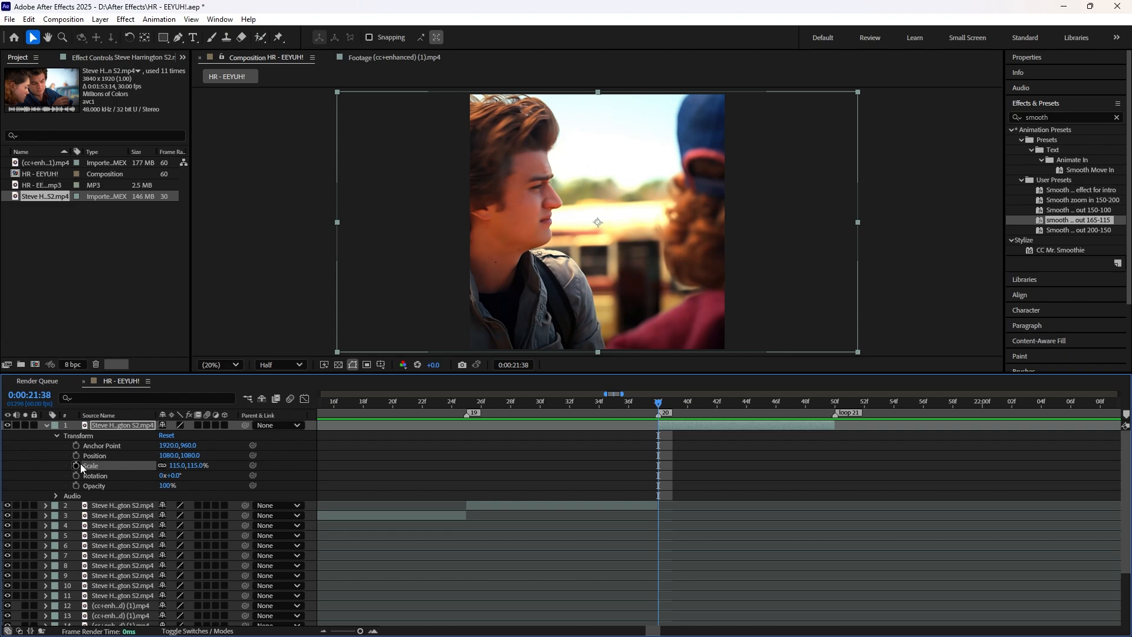
{"action": "left_click", "coordinate": [76, 466]}
{"action": "left_click_drag", "start_coordinate": [663, 401], "coordinate": [821, 423]}
{"action": "left_click", "coordinate": [17, 466]}
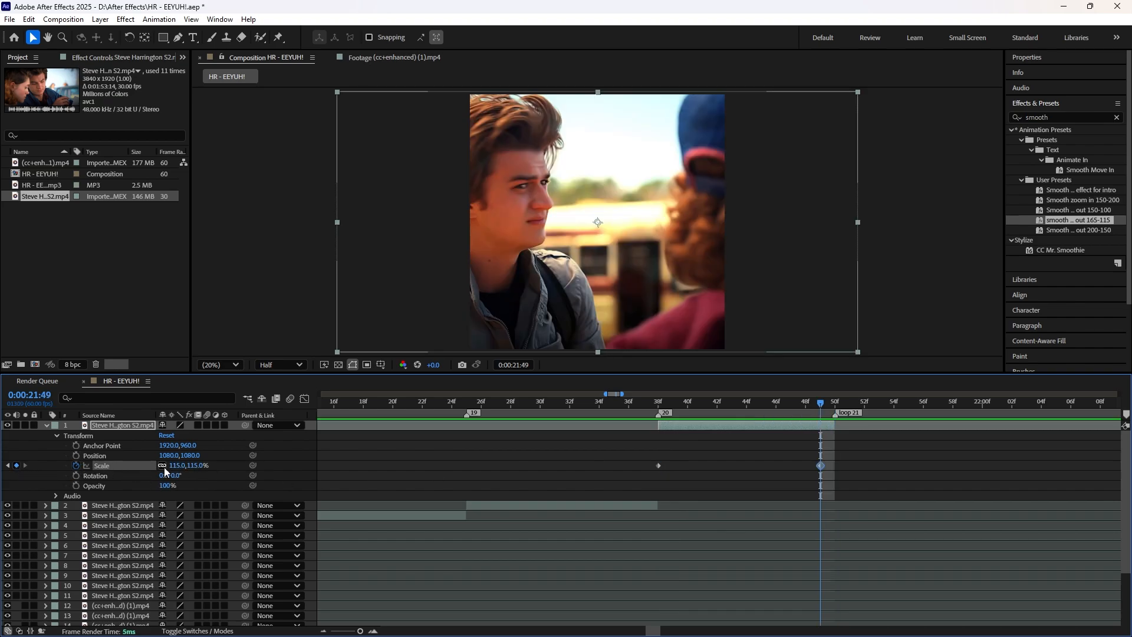
{"action": "key", "text": "j"}
{"action": "left_click", "coordinate": [186, 466]}
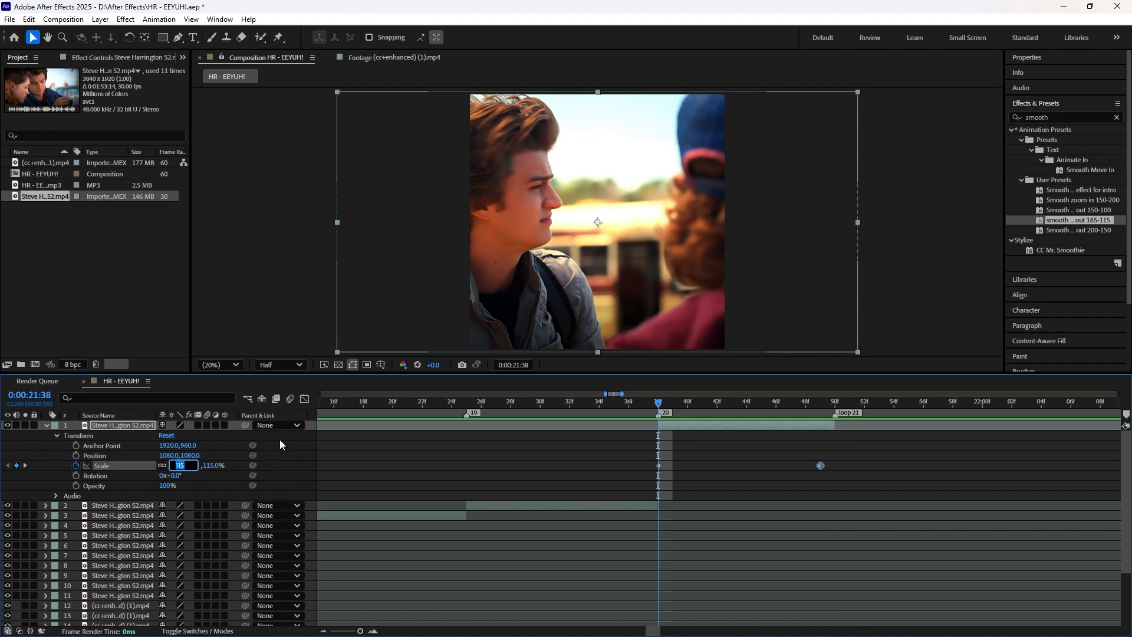
{"action": "type", "text": "165"}
{"action": "key", "text": "Return"}
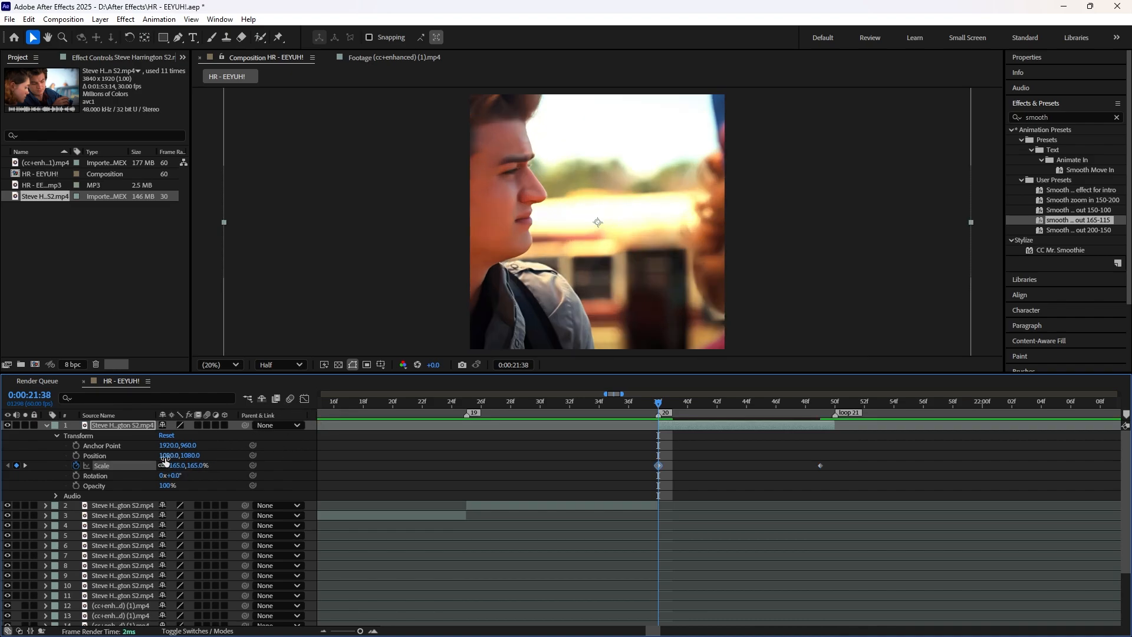
Step: Shape the last clip's Scale curve in the Graph Editor with steep handles at both keyframes and a flatter middle
{"action": "left_click", "coordinate": [305, 399]}
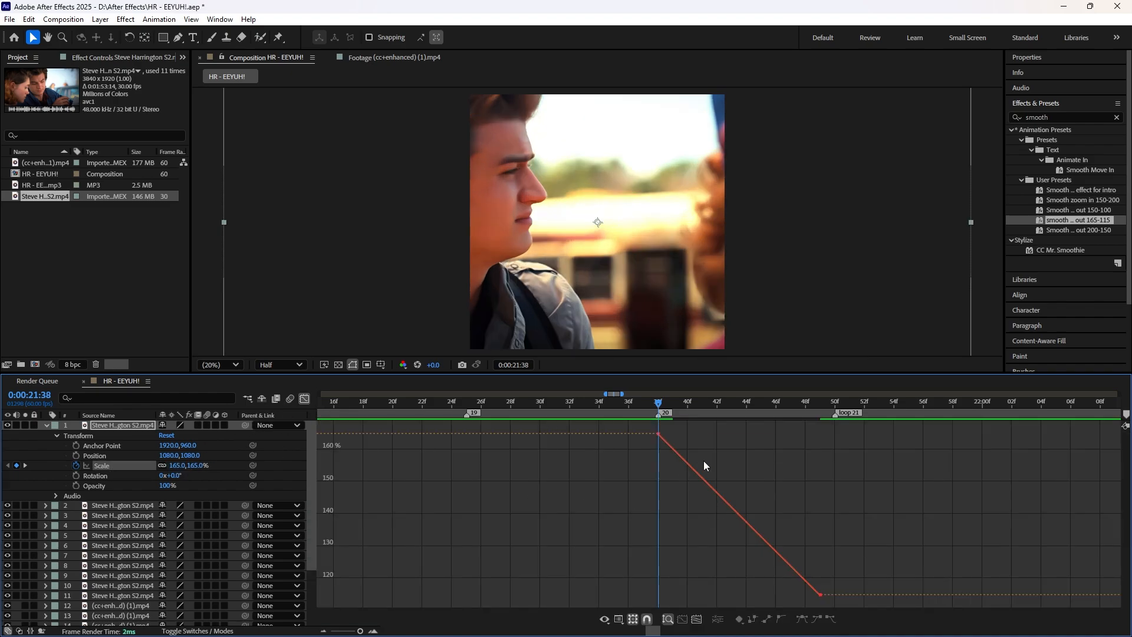
{"action": "left_click", "coordinate": [659, 434], "text": "alt"}
{"action": "left_click_drag", "start_coordinate": [685, 460], "coordinate": [656, 494]}
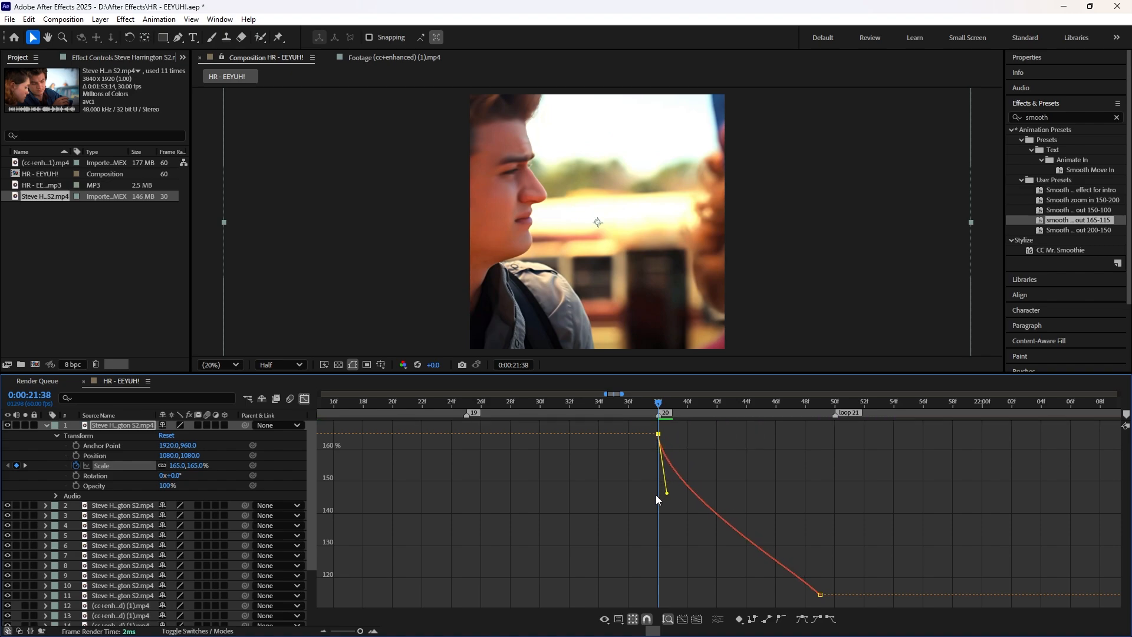
{"action": "left_click", "coordinate": [820, 594]}
{"action": "left_click_drag", "start_coordinate": [794, 569], "coordinate": [805, 508]}
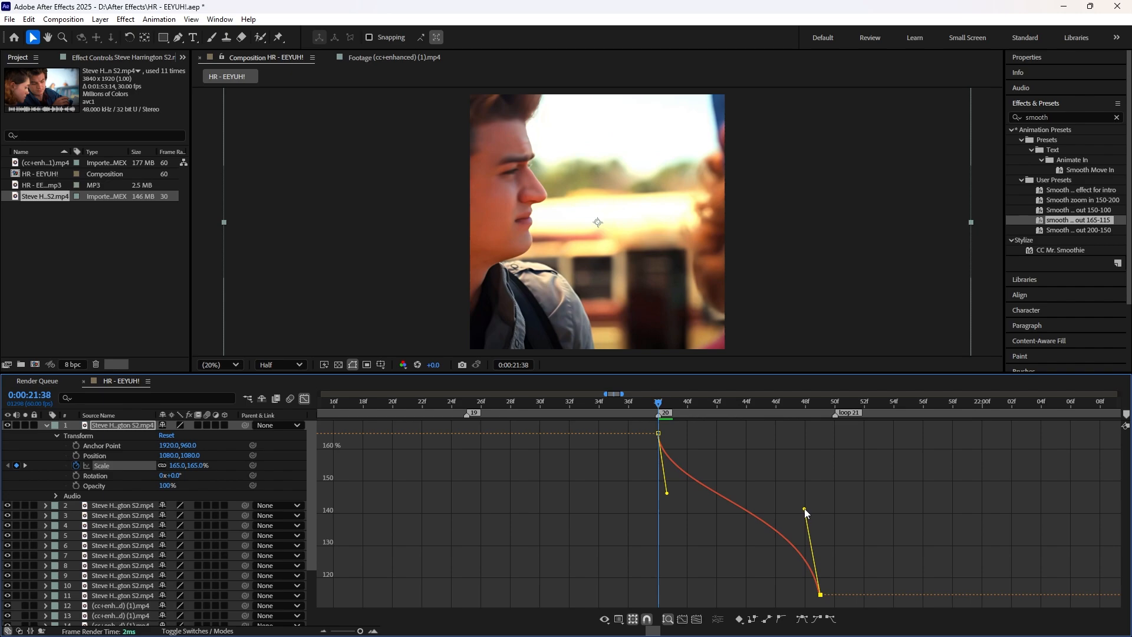
{"action": "left_click_drag", "start_coordinate": [667, 495], "coordinate": [664, 508]}
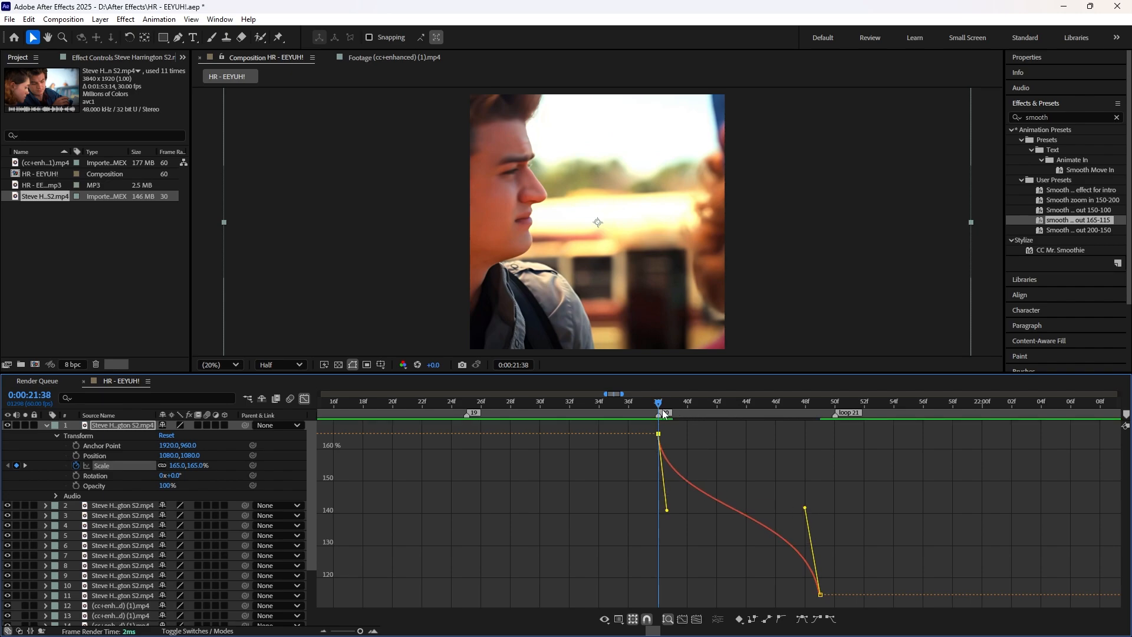
{"action": "mouse_move", "coordinate": [663, 409]}
{"action": "left_mouse_down"}
{"action": "mouse_move", "coordinate": [824, 424]}
{"action": "mouse_move", "coordinate": [675, 401]}
{"action": "mouse_move", "coordinate": [822, 436]}
{"action": "mouse_move", "coordinate": [678, 418]}
{"action": "left_mouse_up"}
{"action": "left_click", "coordinate": [305, 399]}
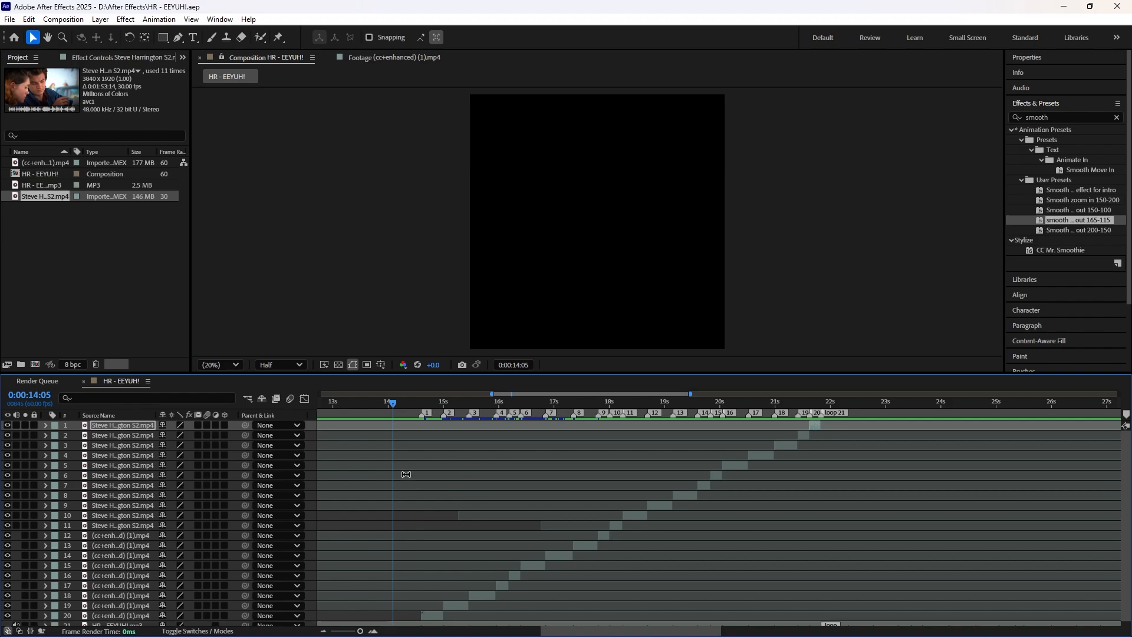
Step: Play back the edit from 0:00:14:05 to check the zoom-outs, and return to the second clip at 0:00:15:14
{"action": "key", "text": "space"}
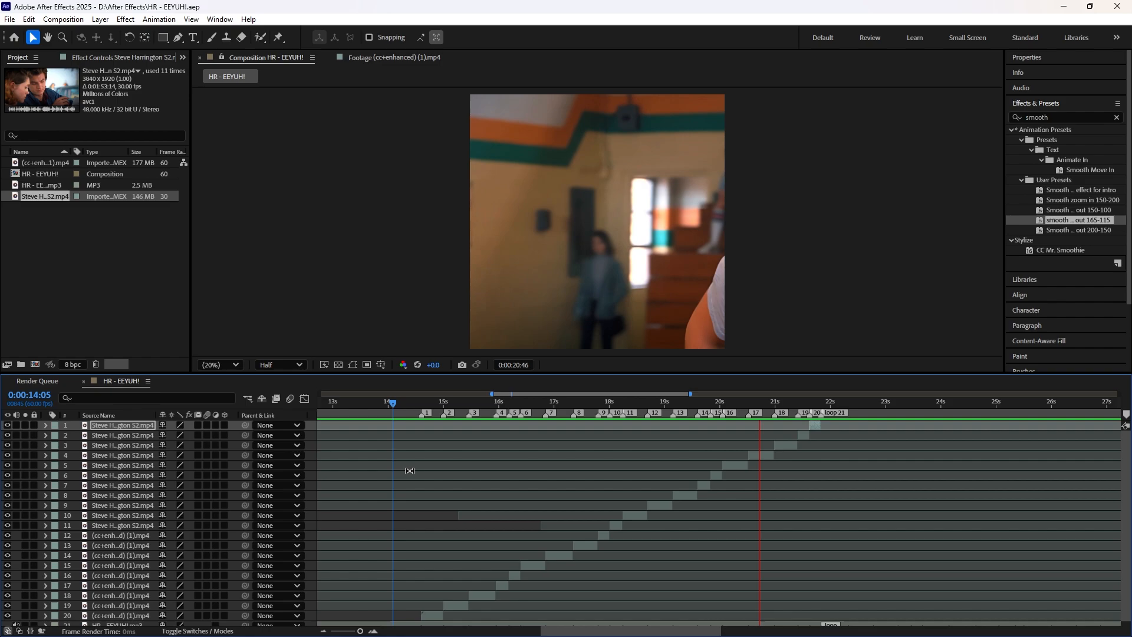
{"action": "key", "text": "space"}
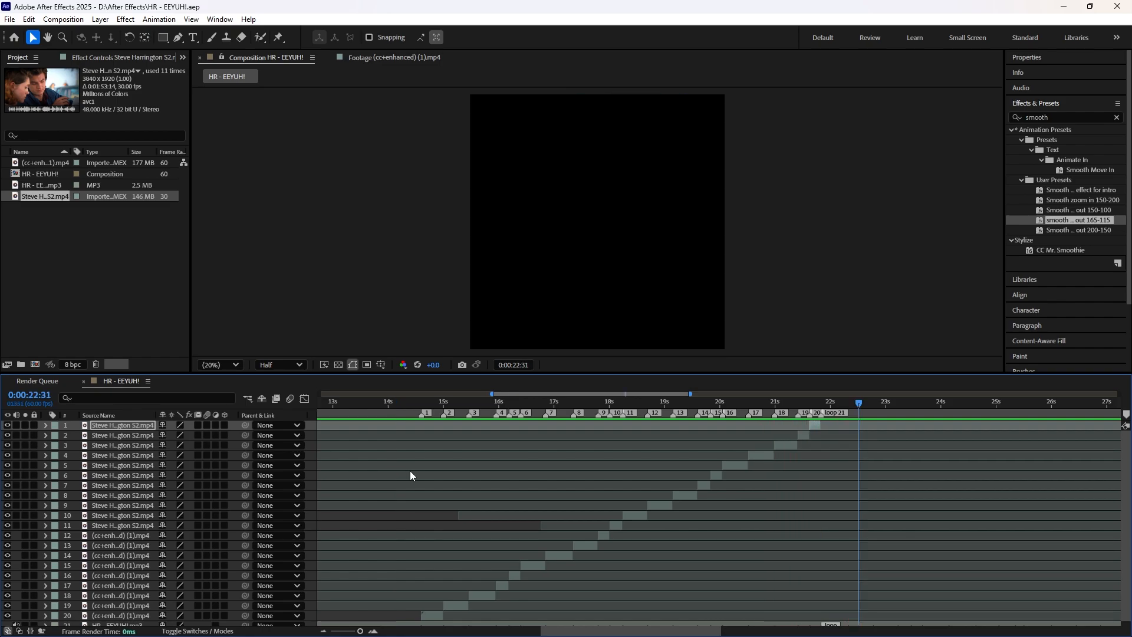
{"action": "left_click_drag", "start_coordinate": [430, 407], "coordinate": [456, 399]}
{"action": "key", "text": "equal"}
{"action": "key", "text": "equal"}
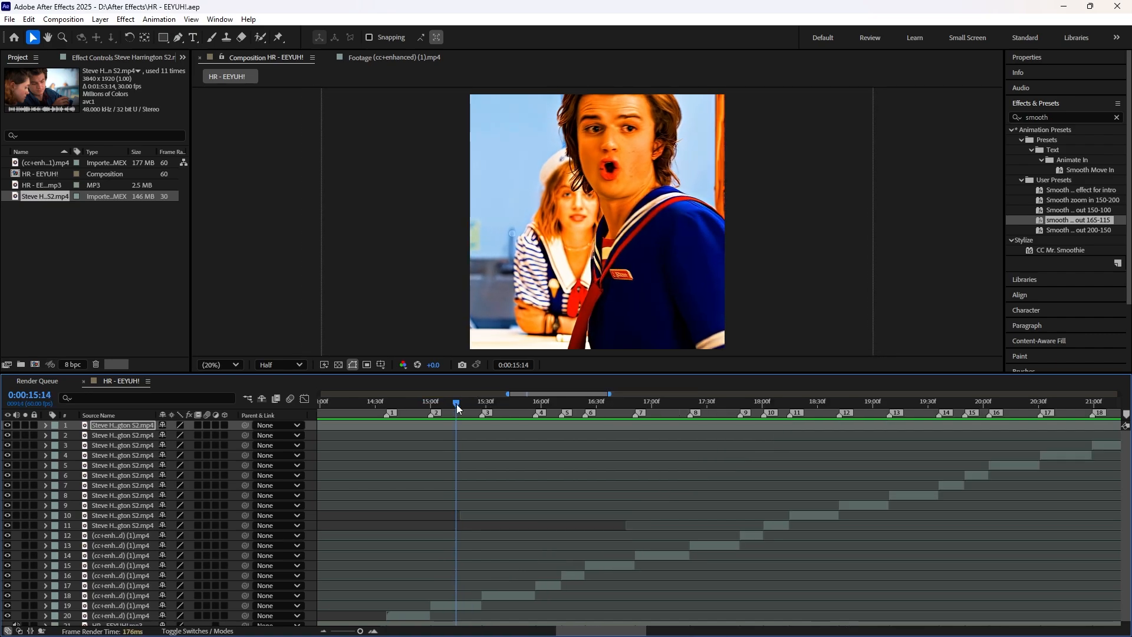
Step: Shift the second clip's Anchor Point horizontally at 0:00:15:27 to reframe the character in the square composition
{"action": "left_click_drag", "start_coordinate": [600, 630], "coordinate": [592, 630]}
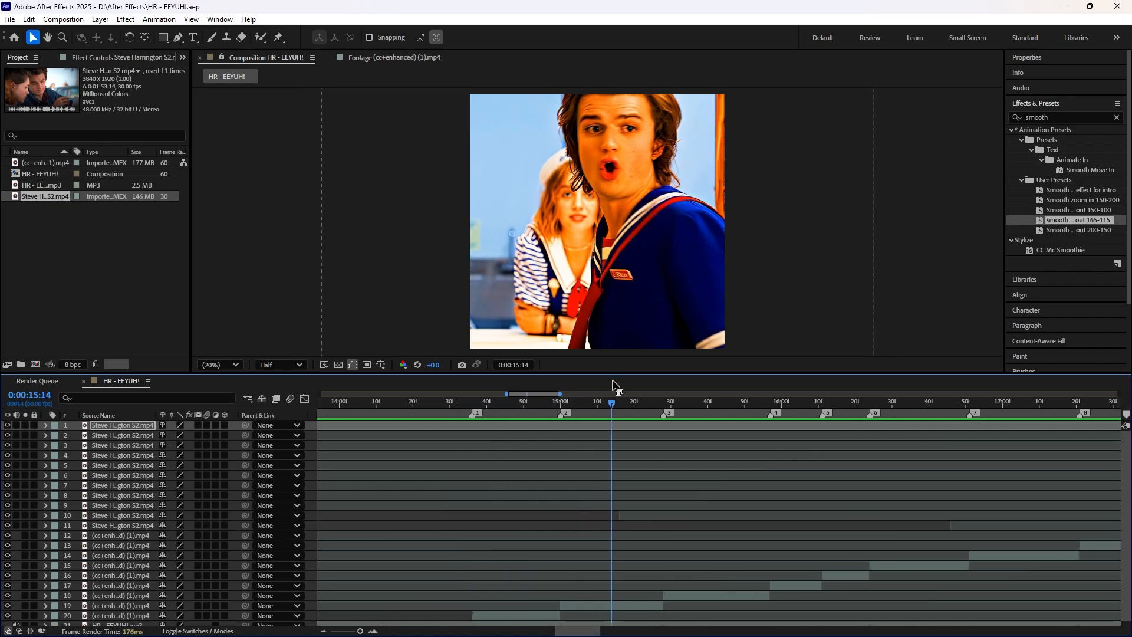
{"action": "left_click_drag", "start_coordinate": [612, 404], "coordinate": [660, 414]}
{"action": "left_click", "coordinate": [625, 606]}
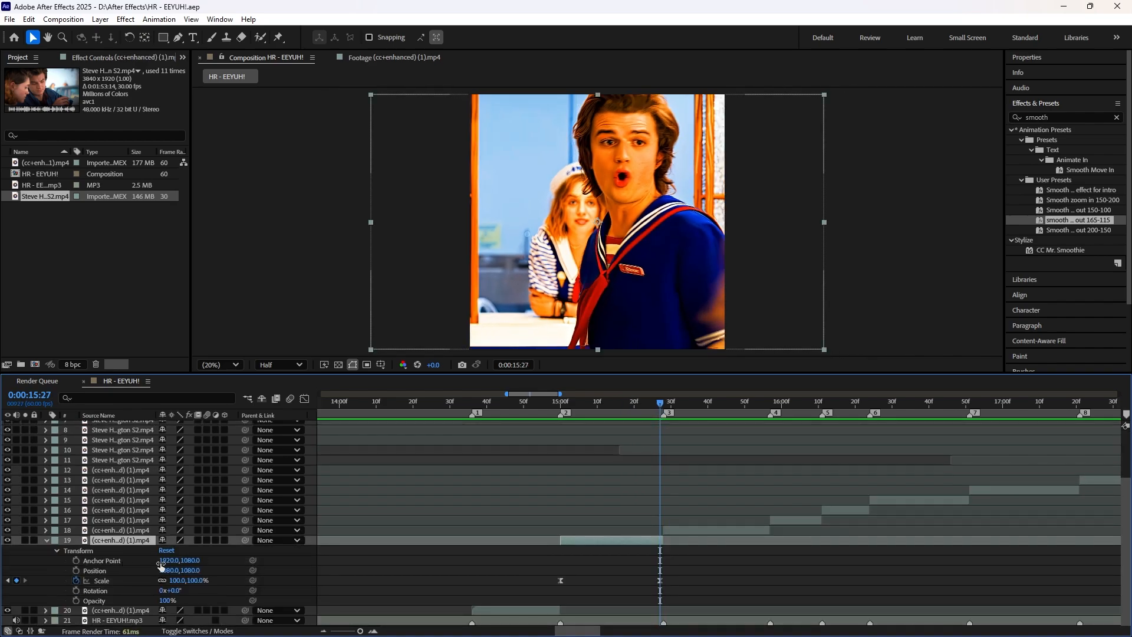
{"action": "left_click_drag", "start_coordinate": [167, 561], "coordinate": [295, 559]}
{"action": "left_click_drag", "start_coordinate": [661, 404], "coordinate": [634, 420]}
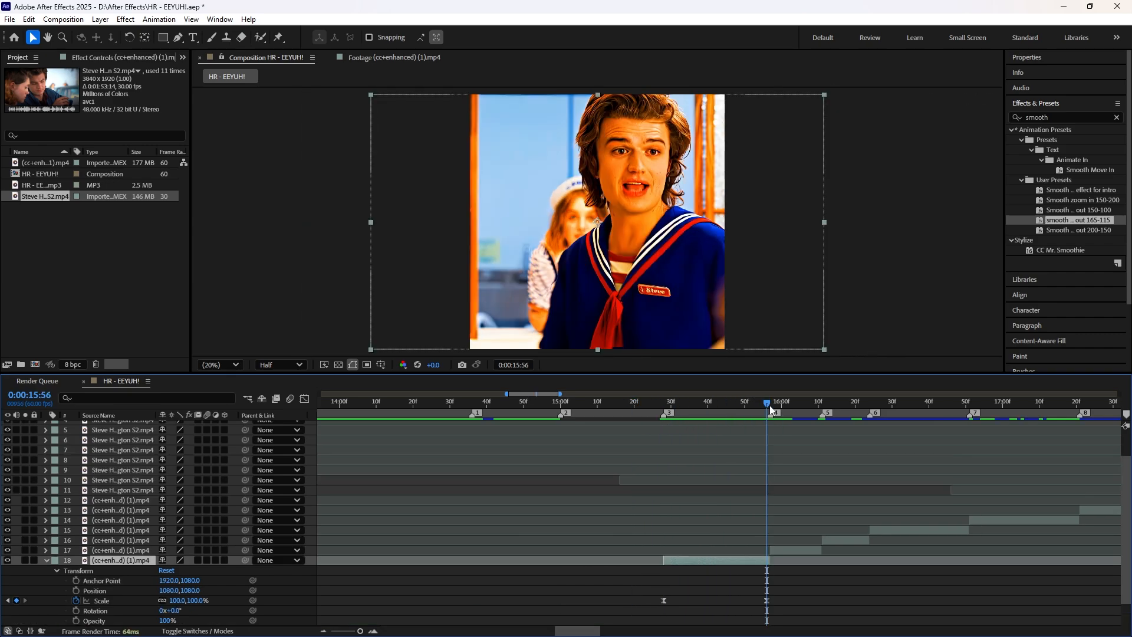
Step: Check the third clip's framing at 0:00:15:56 and play back the whole edit from 0:00:14:00
{"action": "left_click_drag", "start_coordinate": [770, 405], "coordinate": [766, 428]}
{"action": "left_click_drag", "start_coordinate": [769, 407], "coordinate": [955, 429]}
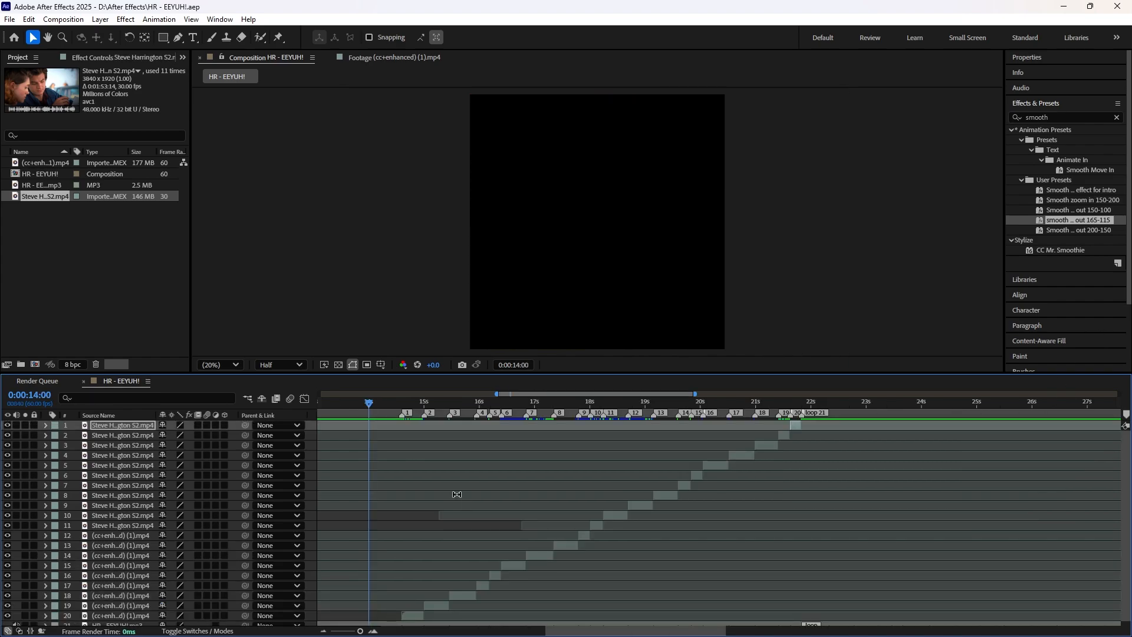
{"action": "key", "text": "space"}
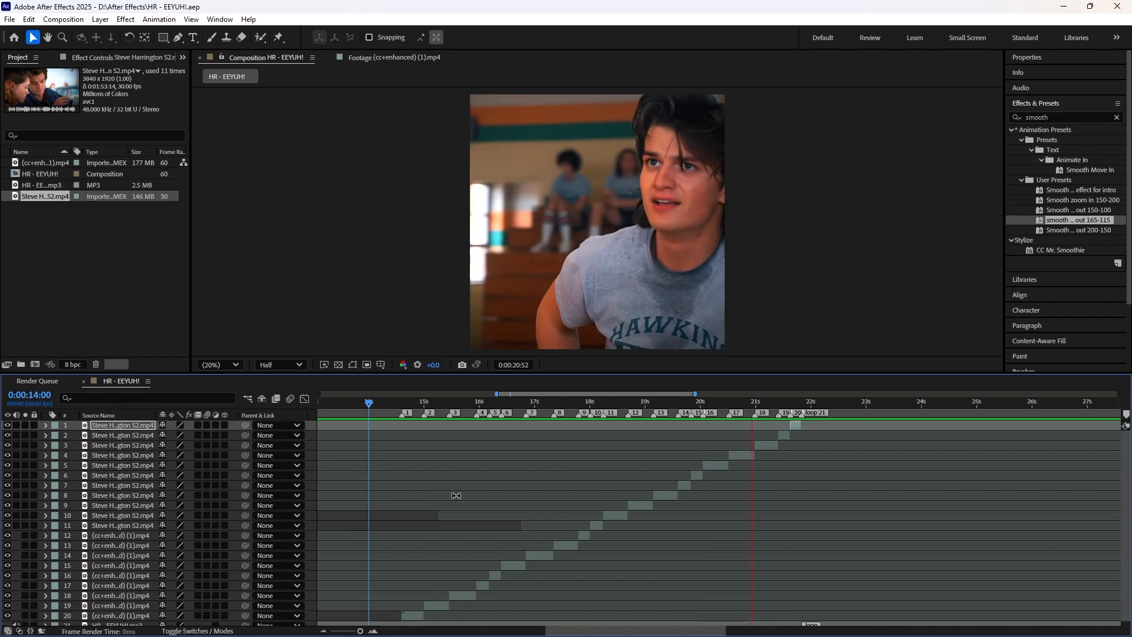
{"action": "key", "text": "space"}
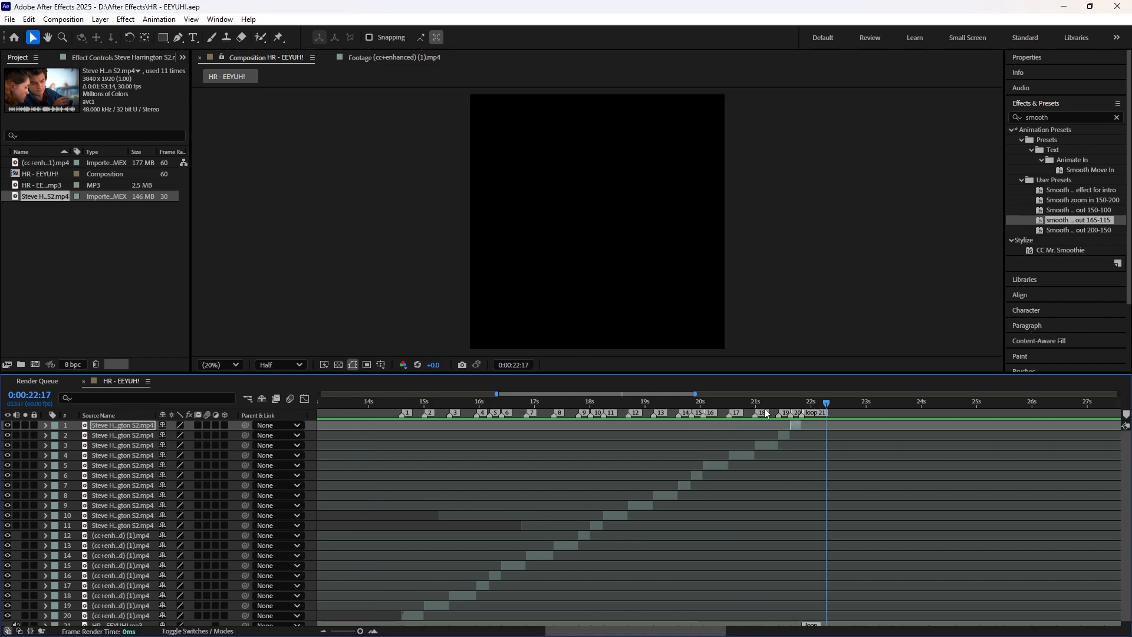
Step: Return to the first clip at 0:00:14:36 and open it in an enlarged Layer view beside the composition
{"action": "left_click_drag", "start_coordinate": [766, 413], "coordinate": [402, 396]}
{"action": "key", "text": "equal"}
{"action": "key", "text": "equal"}
{"action": "key", "text": "equal"}
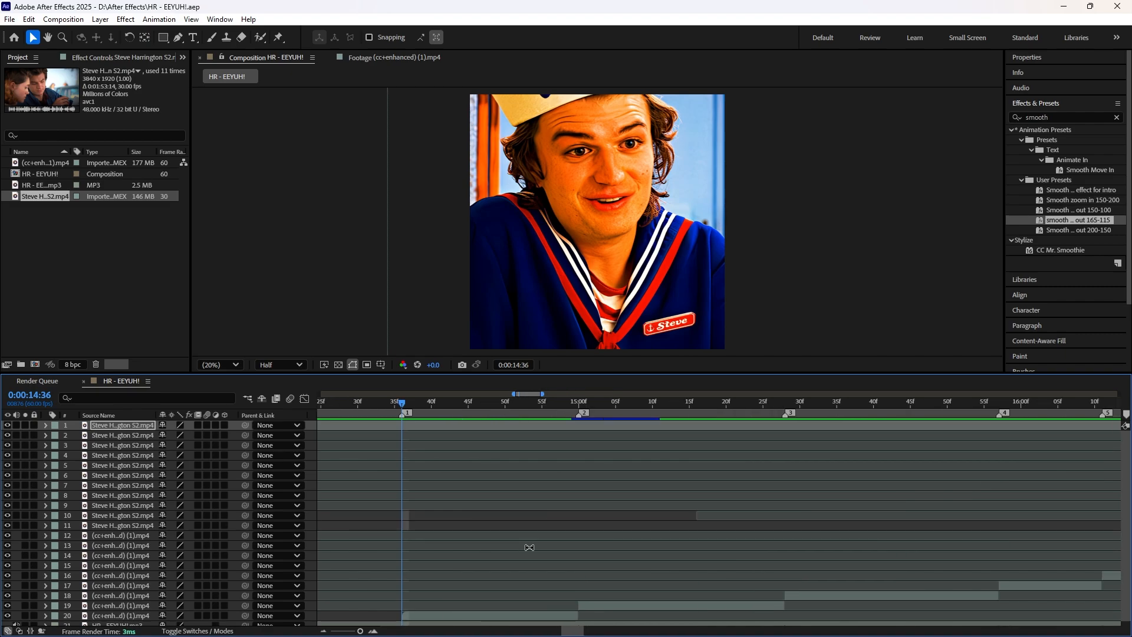
{"action": "scroll", "coordinate": [529, 547], "scroll_direction": "down", "scroll_amount": 1}
{"action": "left_click", "coordinate": [506, 611]}
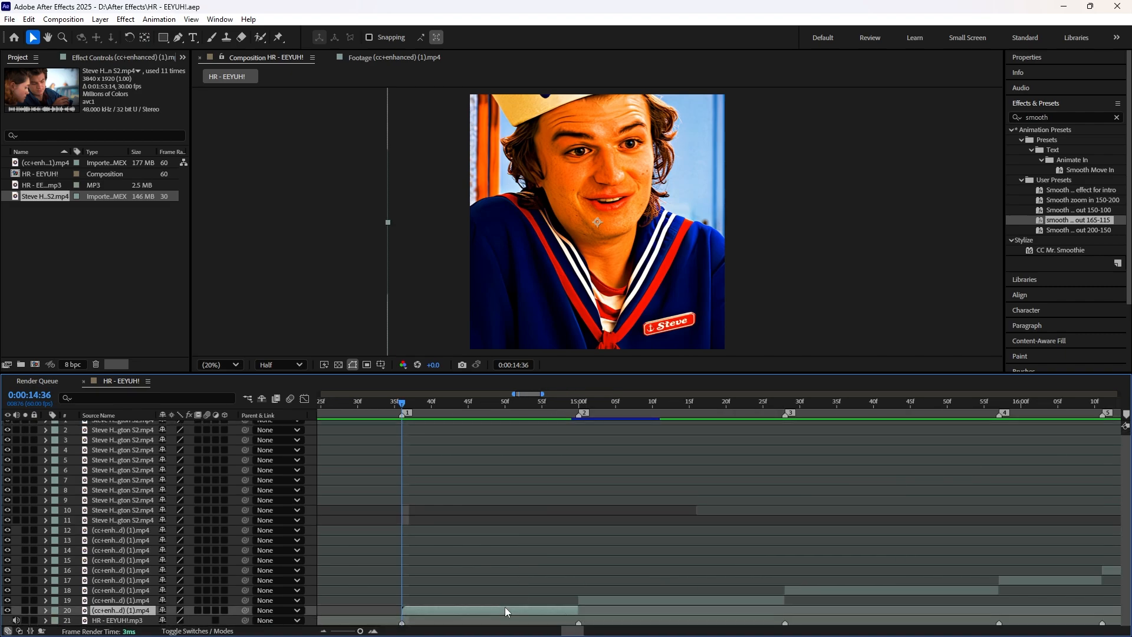
{"action": "double_click", "coordinate": [430, 614]}
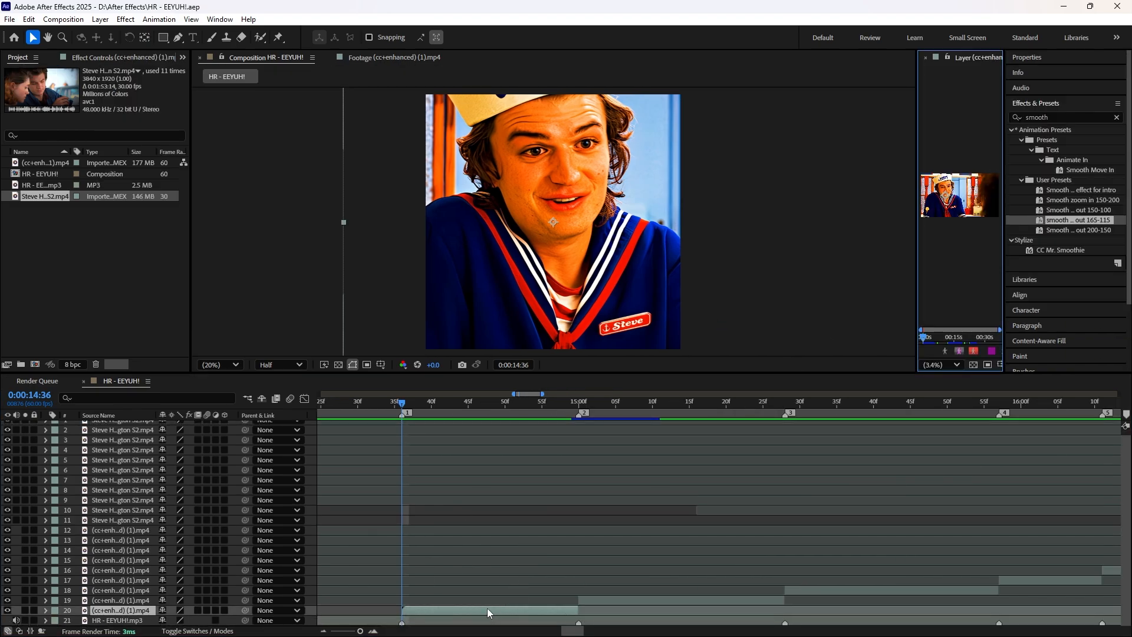
{"action": "left_click_drag", "start_coordinate": [917, 277], "coordinate": [613, 285]}
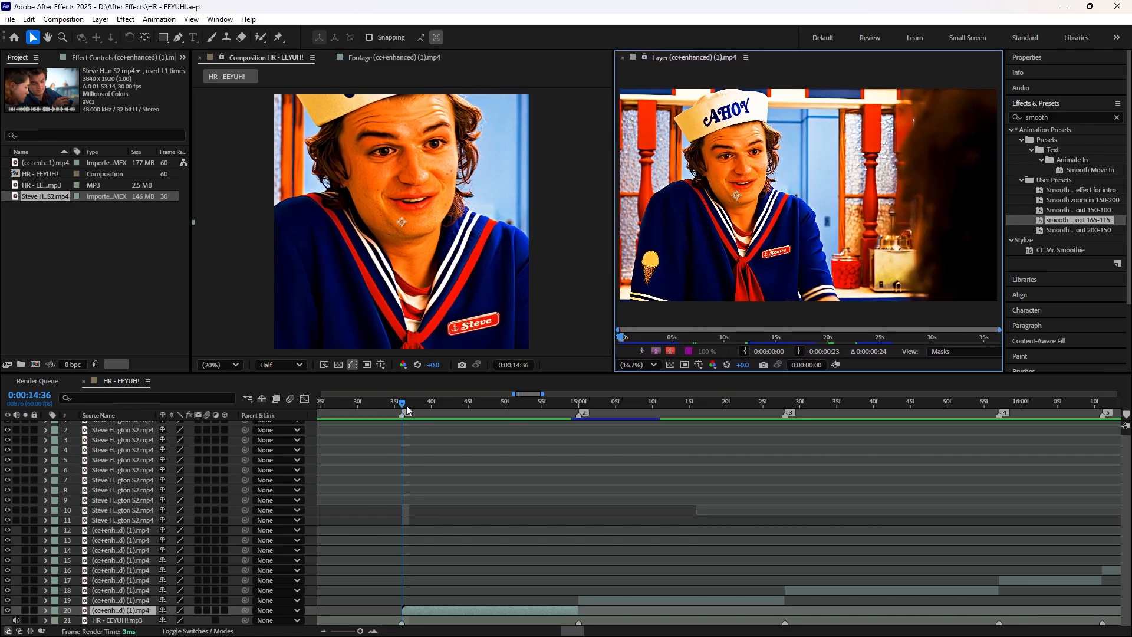
Step: Set up a Stabilize Motion tracker for Position on the first clip, starting at 0:00:14:36
{"action": "mouse_move", "coordinate": [406, 405]}
{"action": "left_mouse_down"}
{"action": "mouse_move", "coordinate": [561, 419]}
{"action": "mouse_move", "coordinate": [440, 418]}
{"action": "mouse_move", "coordinate": [580, 423]}
{"action": "mouse_move", "coordinate": [406, 412]}
{"action": "left_mouse_up"}
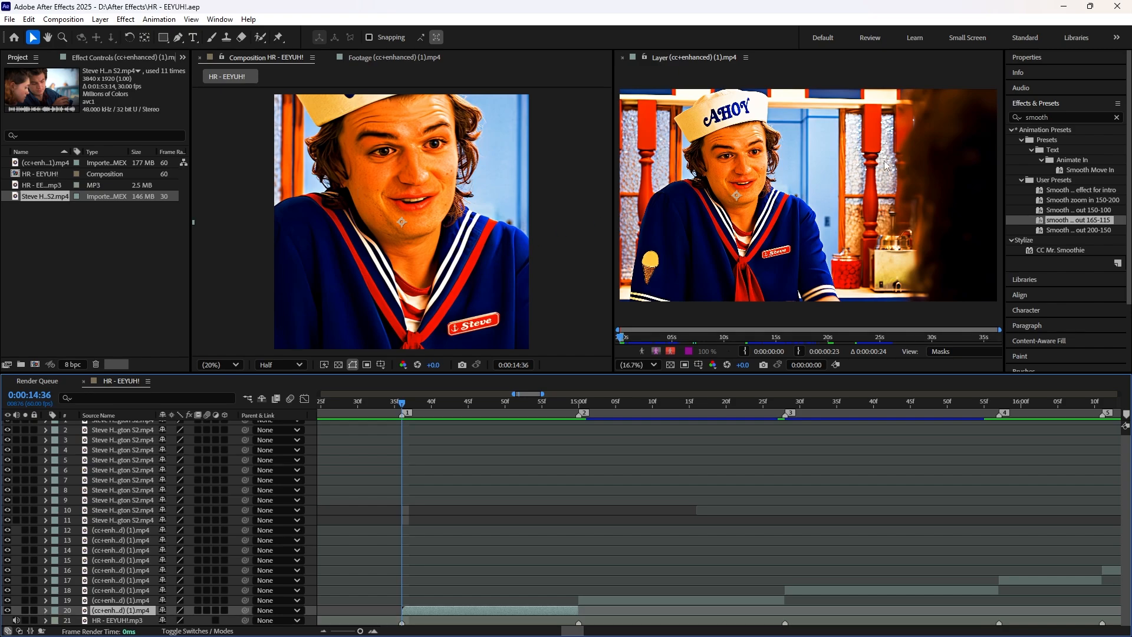
{"action": "left_click", "coordinate": [1036, 105]}
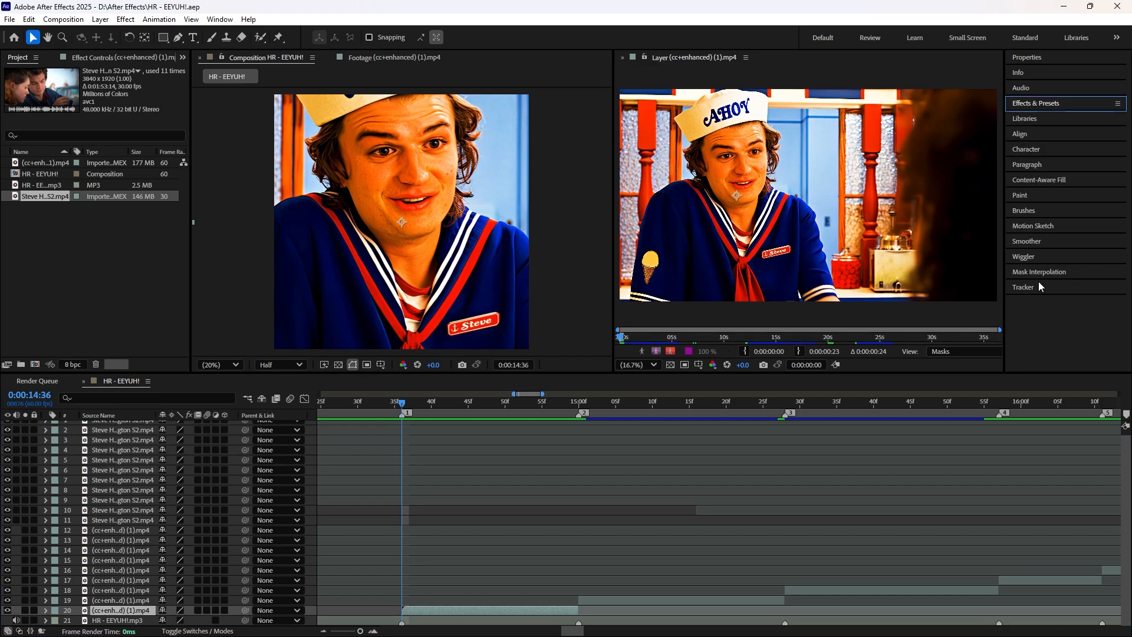
{"action": "left_click", "coordinate": [1022, 287]}
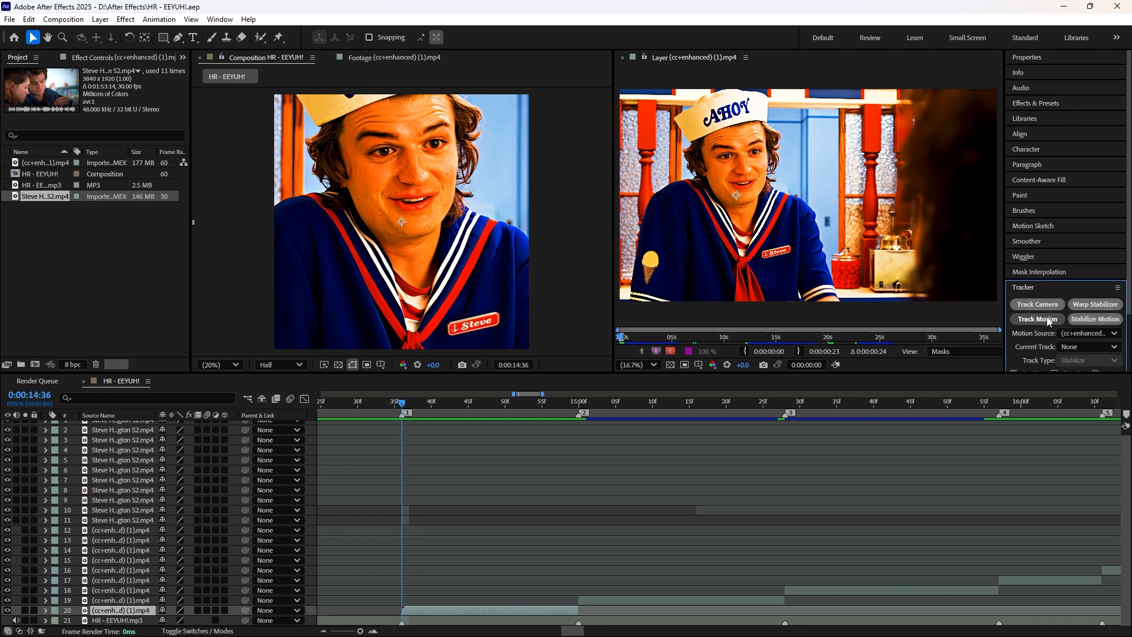
{"action": "left_click", "coordinate": [1095, 251]}
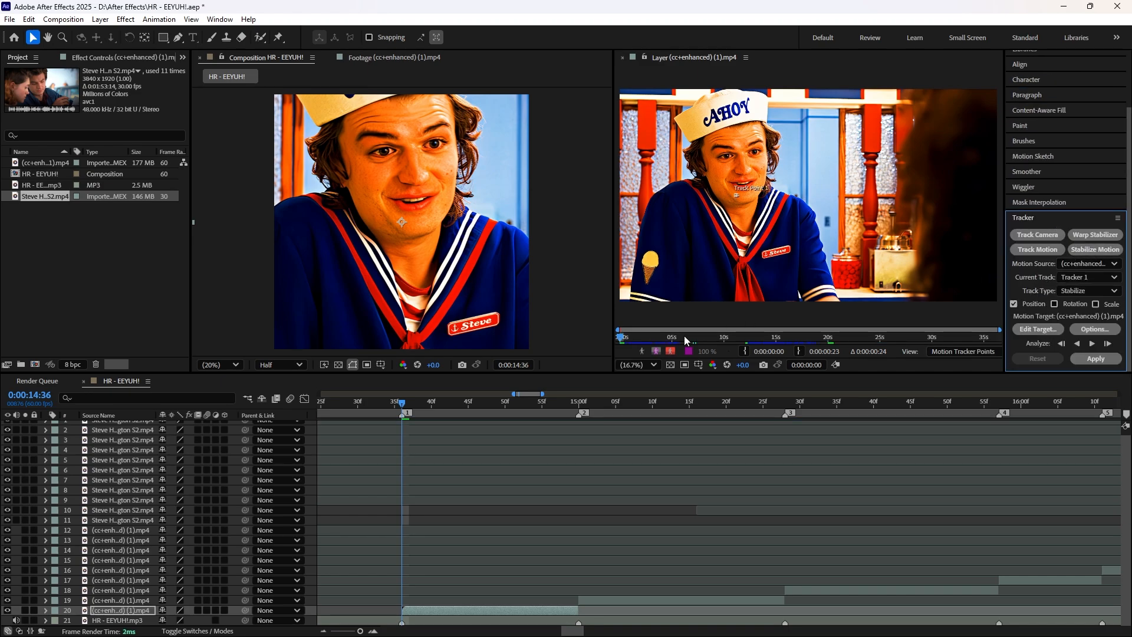
Step: Place the first clip's track point on the tip of the character's nose and enlarge its feature and search regions
{"action": "scroll", "coordinate": [744, 213], "scroll_direction": "up", "scroll_amount": 5}
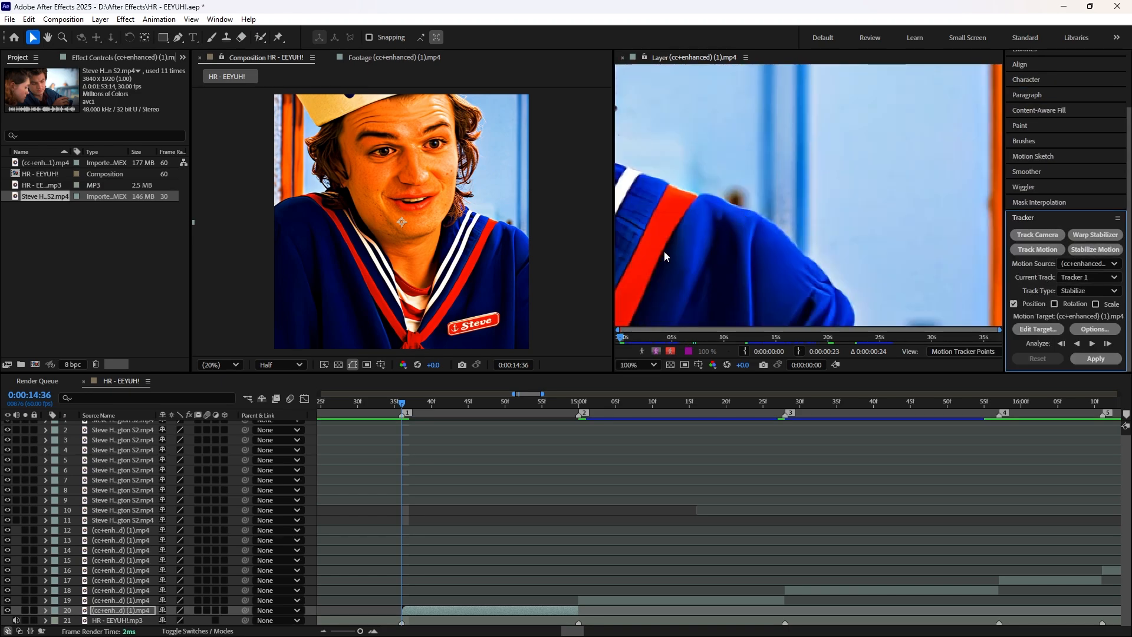
{"action": "scroll", "coordinate": [734, 246], "scroll_direction": "up", "scroll_amount": 4}
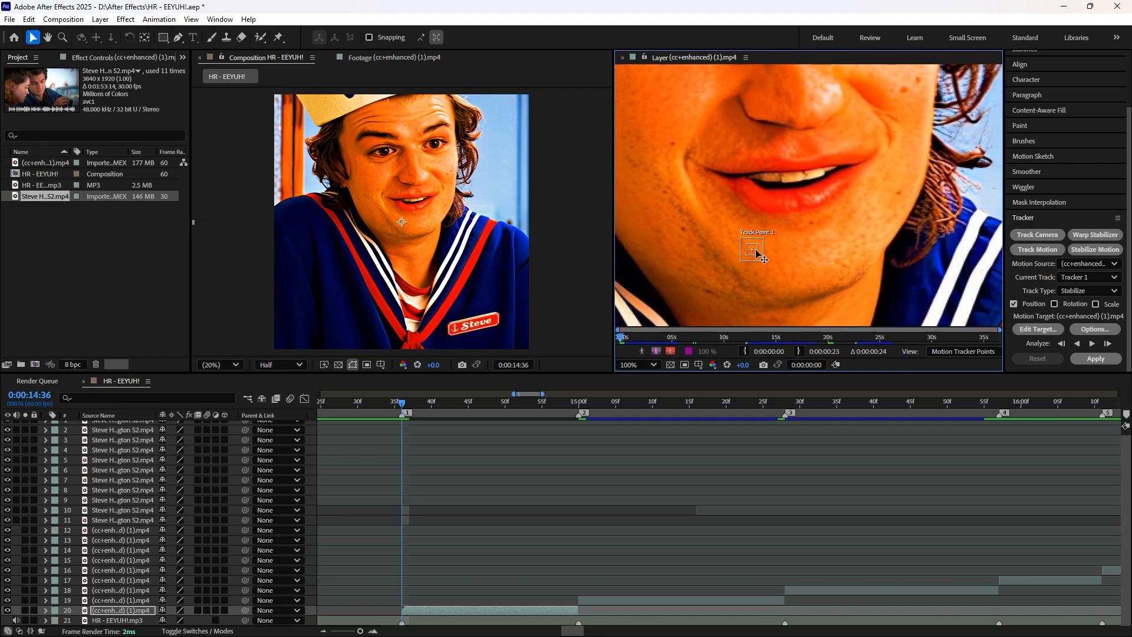
{"action": "left_click_drag", "start_coordinate": [761, 253], "coordinate": [815, 109]}
{"action": "scroll", "coordinate": [832, 266], "scroll_direction": "up", "scroll_amount": 3}
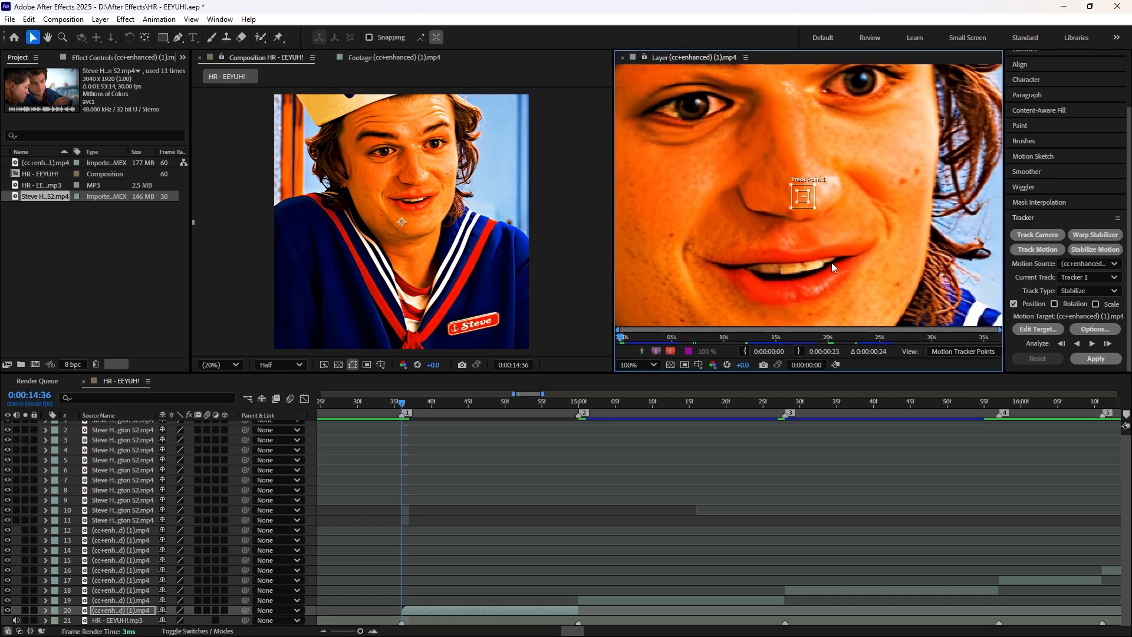
{"action": "scroll", "coordinate": [838, 176], "scroll_direction": "down", "scroll_amount": 1}
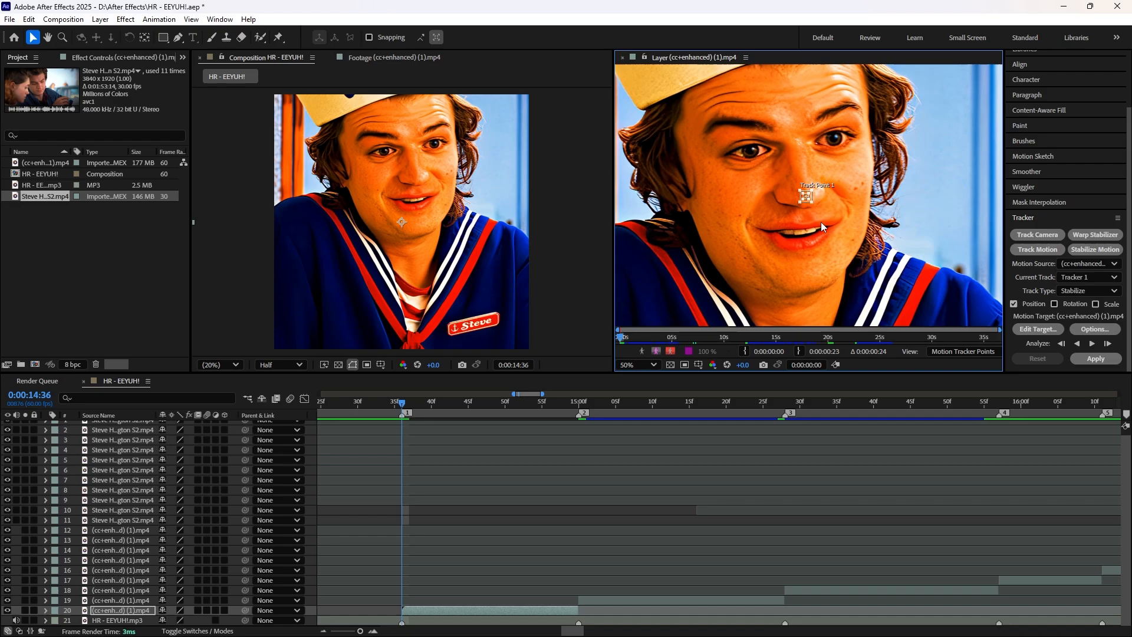
{"action": "scroll", "coordinate": [822, 207], "scroll_direction": "down", "scroll_amount": 2}
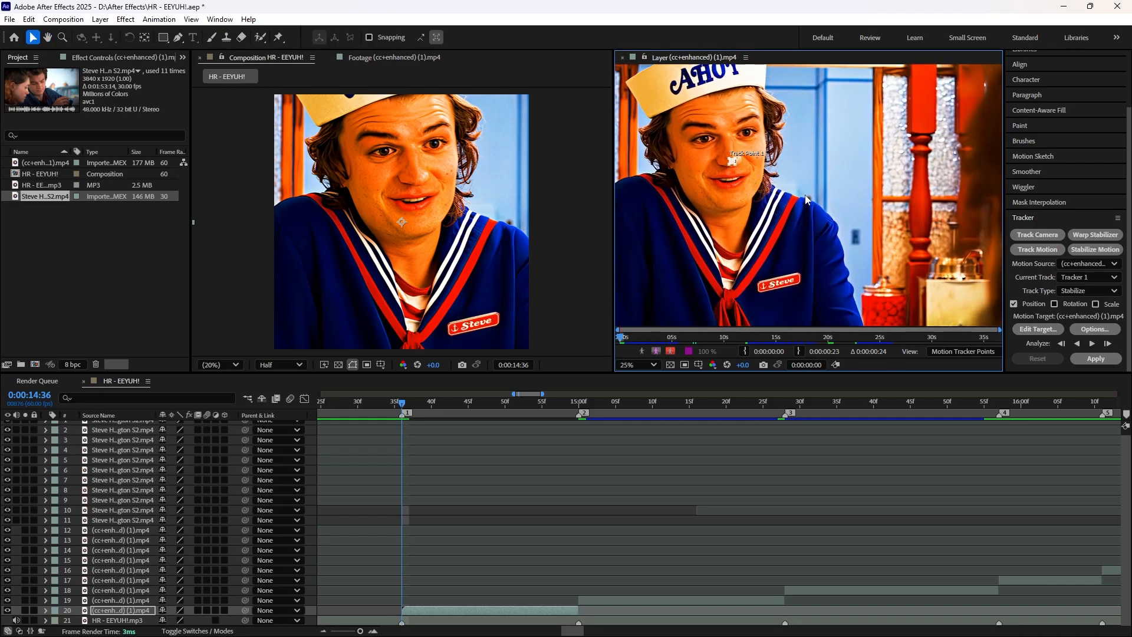
{"action": "scroll", "coordinate": [771, 165], "scroll_direction": "up", "scroll_amount": 4}
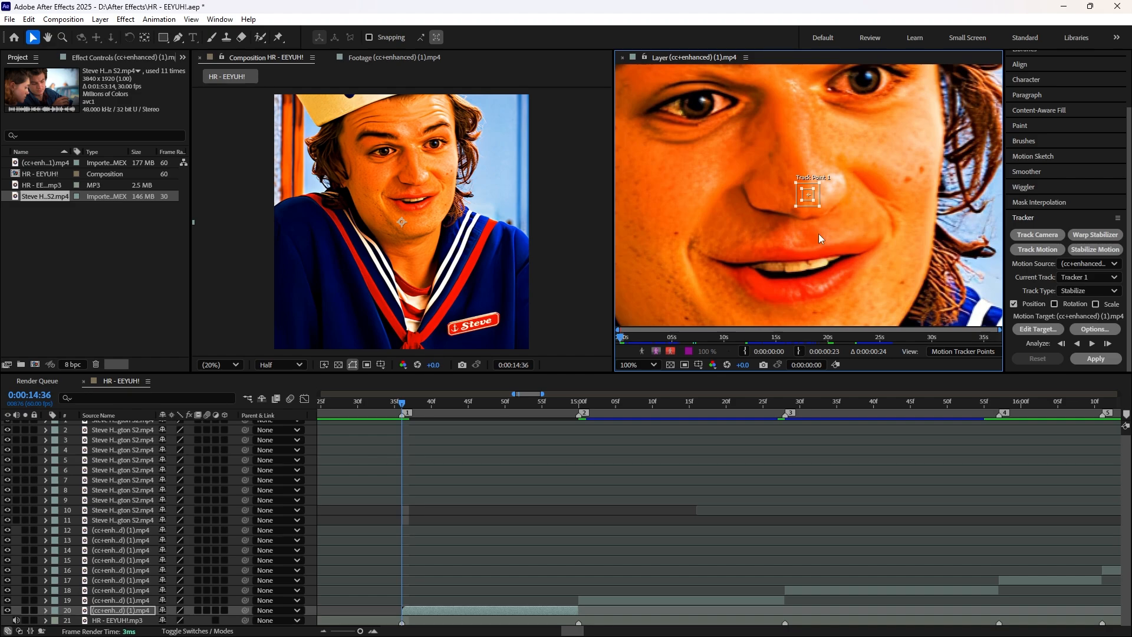
{"action": "left_click_drag", "start_coordinate": [814, 200], "coordinate": [850, 234]}
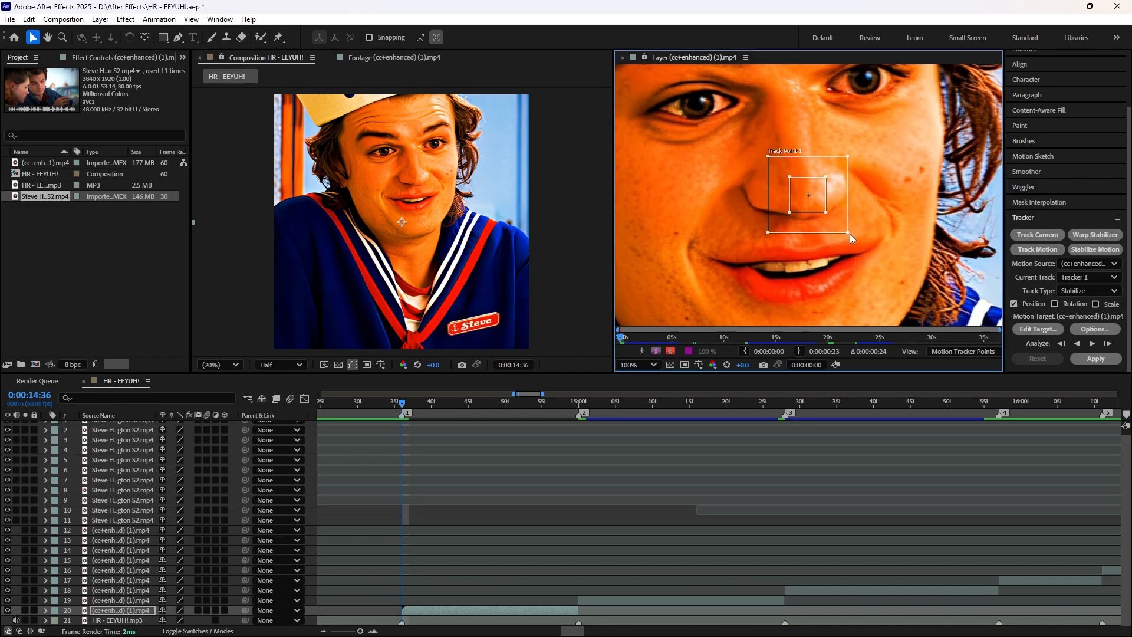
{"action": "scroll", "coordinate": [850, 233], "scroll_direction": "down", "scroll_amount": 1}
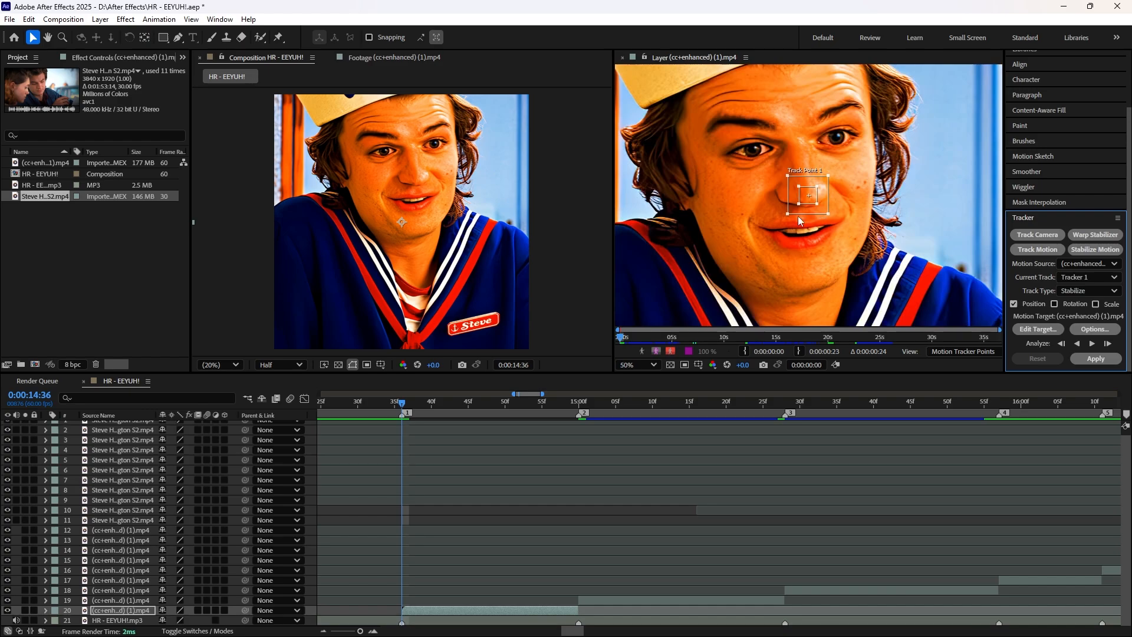
Step: Analyze the first clip's track forward and apply the stabilization to the X dimension only
{"action": "left_click", "coordinate": [1092, 344]}
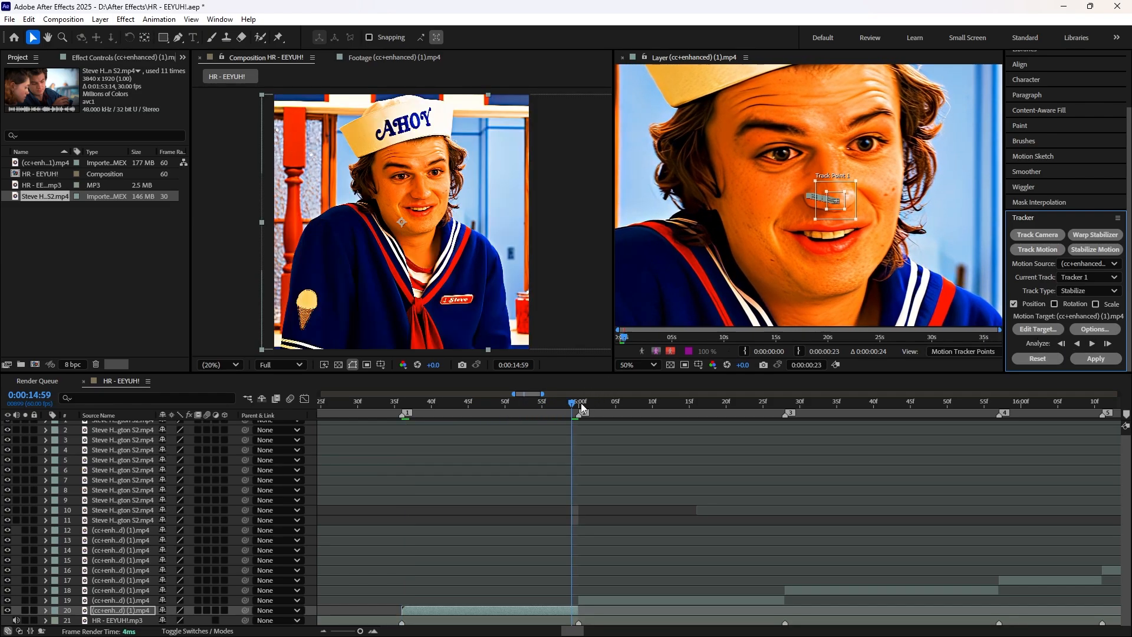
{"action": "mouse_move", "coordinate": [573, 402]}
{"action": "left_mouse_down"}
{"action": "mouse_move", "coordinate": [420, 403]}
{"action": "mouse_move", "coordinate": [571, 406]}
{"action": "left_mouse_up"}
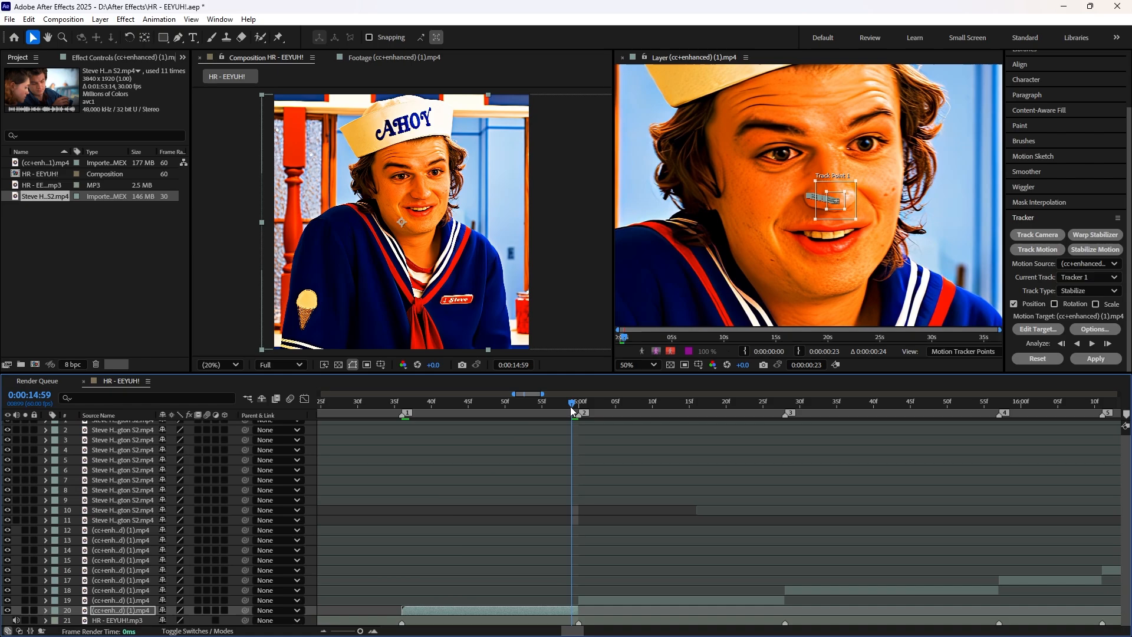
{"action": "left_click", "coordinate": [1098, 360]}
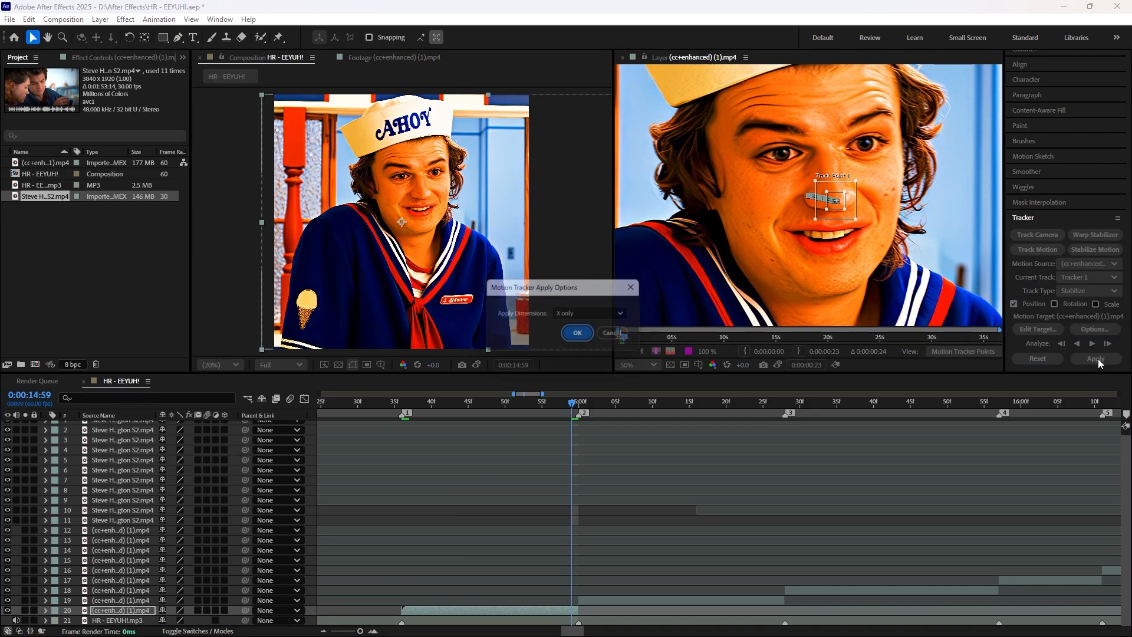
{"action": "left_click", "coordinate": [588, 316]}
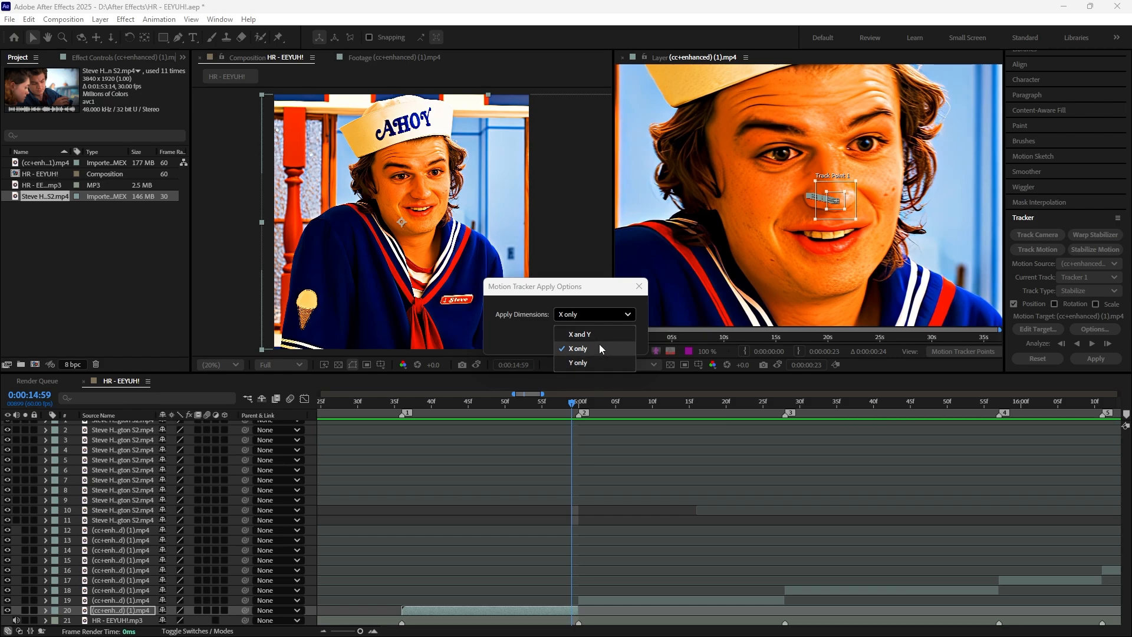
{"action": "left_click", "coordinate": [600, 344]}
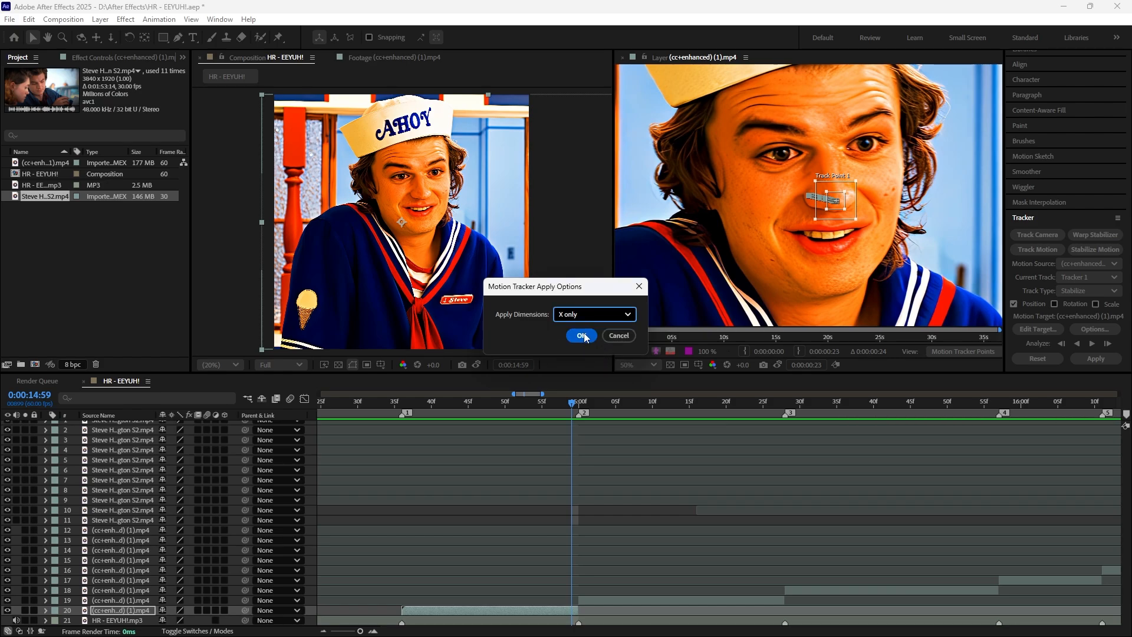
{"action": "left_click", "coordinate": [584, 342]}
Step: Play back the stabilized first clip from just before marker 1 into the second clip
{"action": "left_click_drag", "start_coordinate": [574, 405], "coordinate": [380, 408]}
{"action": "key", "text": "space"}
{"action": "key", "text": "space"}
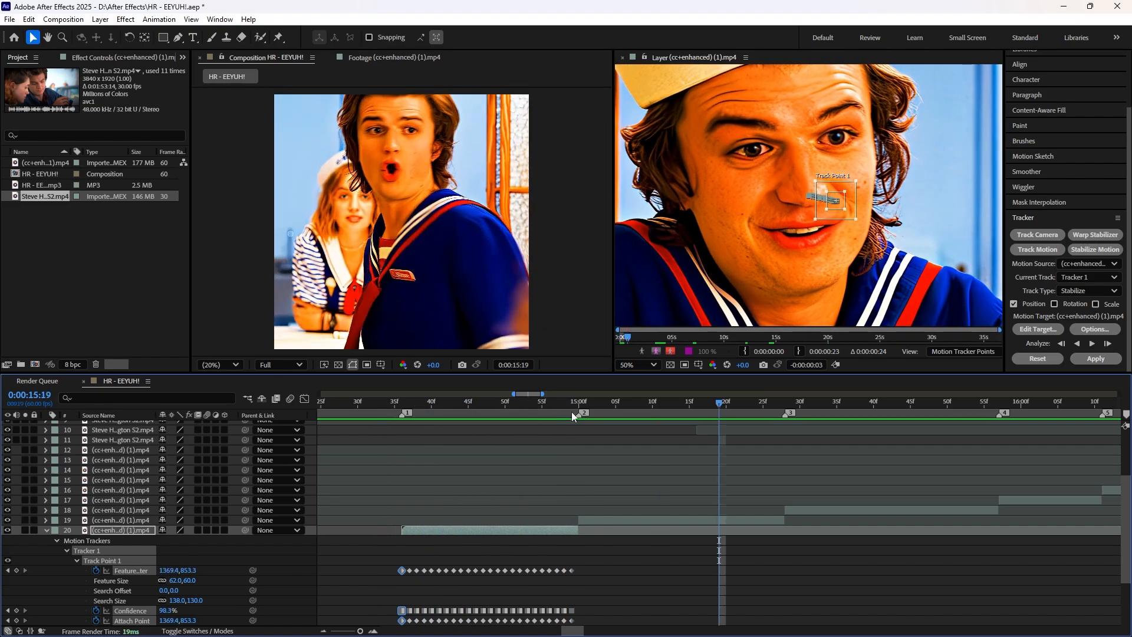
Step: Collapse the first clip's properties and start a Stabilize Motion tracker on the second clip at 0:00:15:00
{"action": "left_click", "coordinate": [578, 405]}
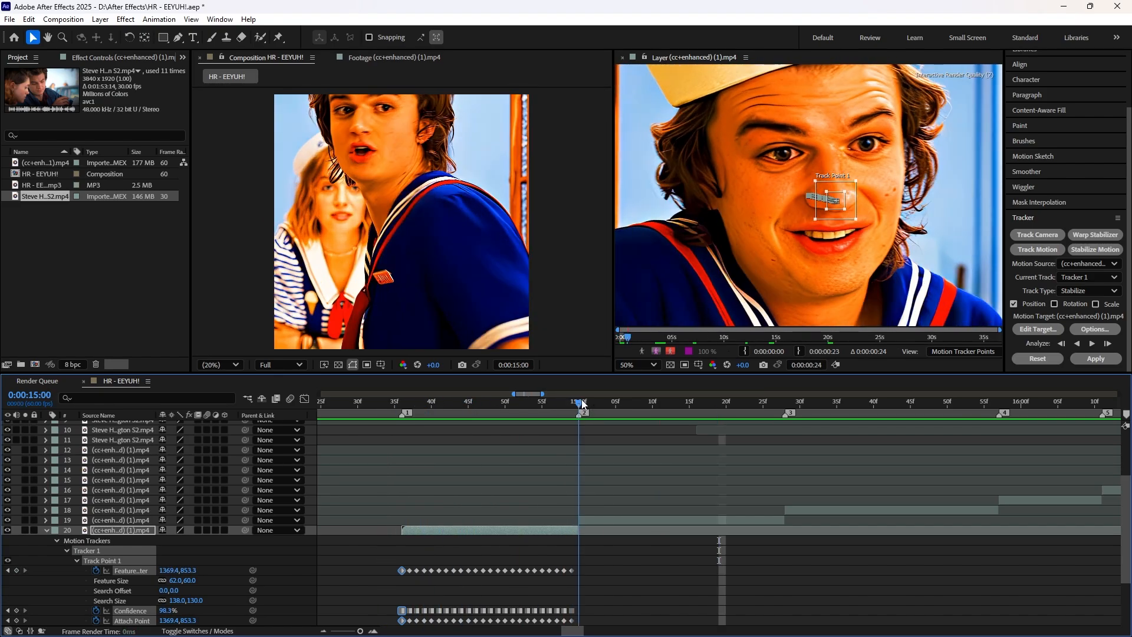
{"action": "left_click", "coordinate": [58, 540]}
{"action": "left_click", "coordinate": [52, 540]}
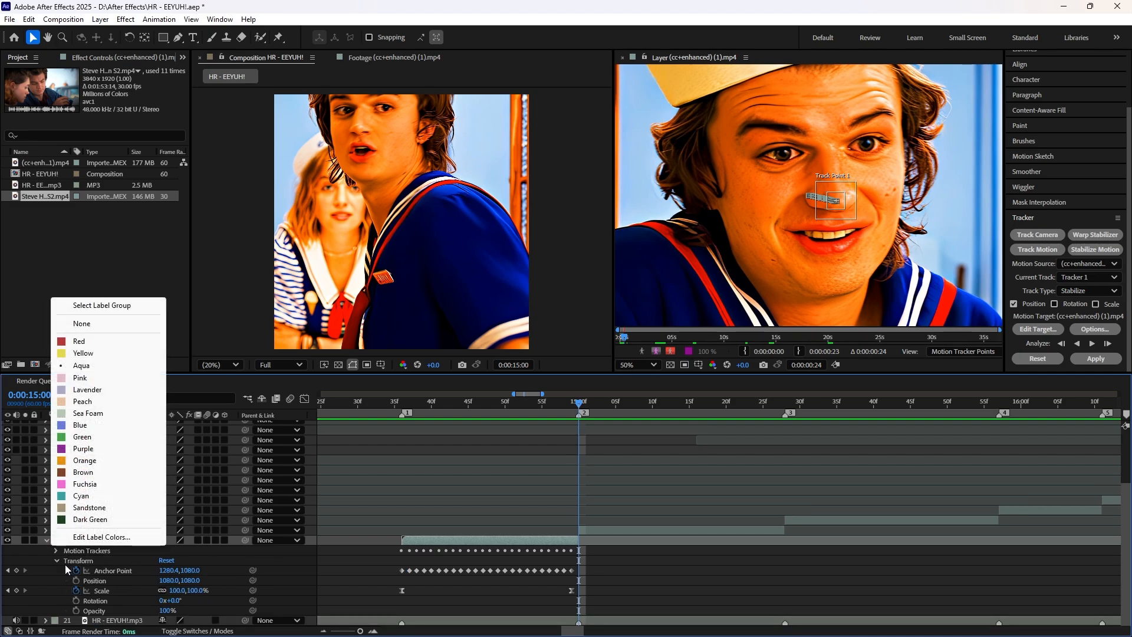
{"action": "left_click", "coordinate": [46, 543]}
{"action": "left_click", "coordinate": [593, 601]}
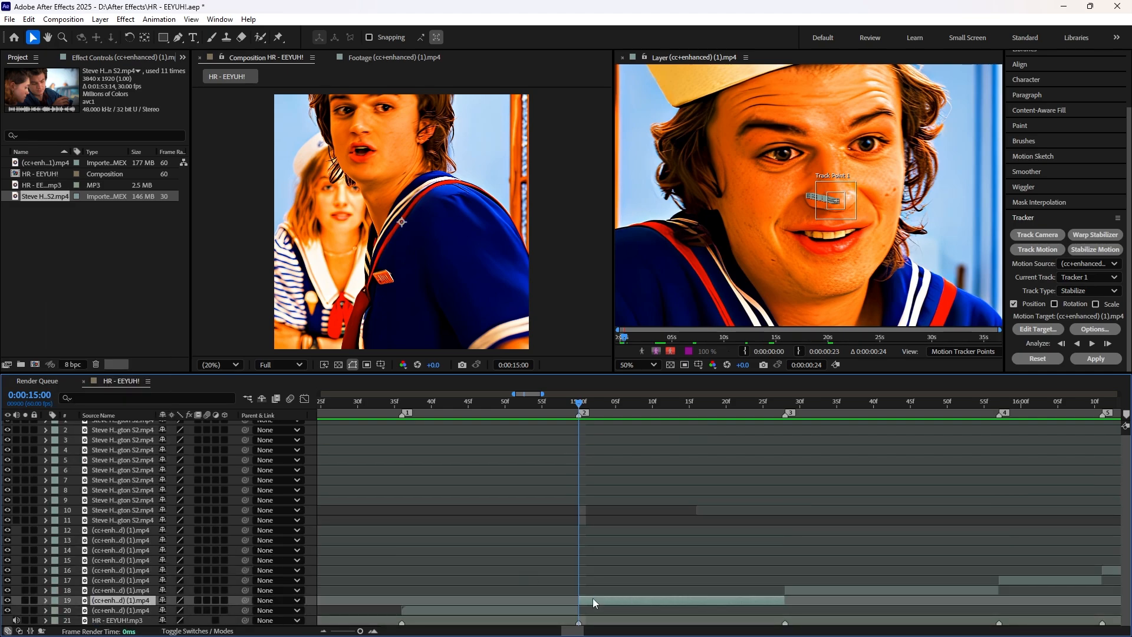
{"action": "left_click", "coordinate": [1038, 249]}
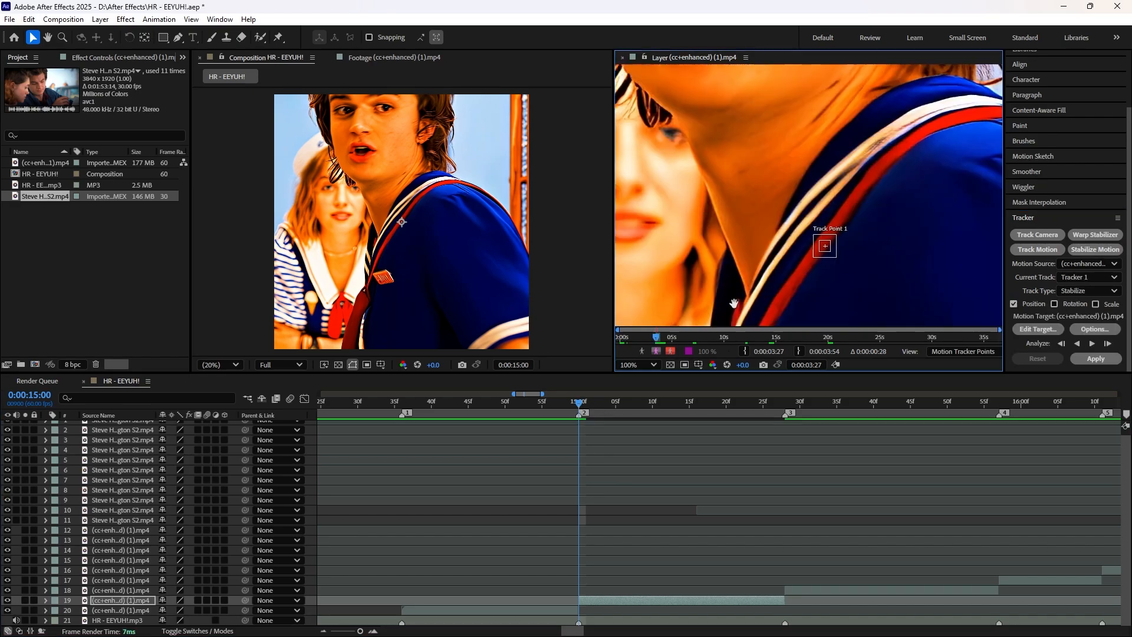
Step: Place the second clip's track point on the character's face, analyze the motion forward and save the project
{"action": "scroll", "coordinate": [769, 198], "scroll_direction": "up", "scroll_amount": 1}
{"action": "left_click_drag", "start_coordinate": [824, 245], "coordinate": [768, 201]}
{"action": "left_click", "coordinate": [1092, 344]}
{"action": "key", "text": "ctrl+s"}
Step: Start a Stabilize Motion tracker for Position on the third clip at 0:00:15:28
{"action": "key", "text": "minus"}
{"action": "left_click_drag", "start_coordinate": [580, 630], "coordinate": [595, 629]}
{"action": "key", "text": "Page_Down"}
{"action": "left_click", "coordinate": [558, 590]}
{"action": "left_click", "coordinate": [1038, 249]}
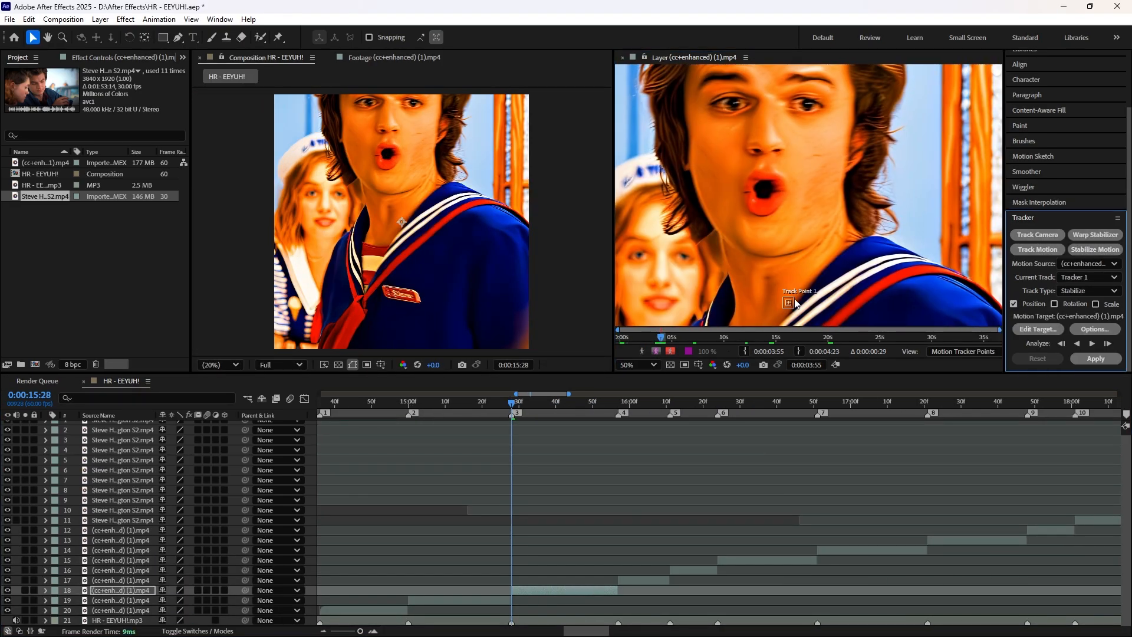
Step: Place the third clip's track point with enlarged regions over the character's nose and analyze the motion forward
{"action": "scroll", "coordinate": [920, 136], "scroll_direction": "up", "scroll_amount": 1}
{"action": "left_click_drag", "start_coordinate": [809, 195], "coordinate": [770, 146]}
{"action": "scroll", "coordinate": [938, 185], "scroll_direction": "down", "scroll_amount": 1}
{"action": "left_click", "coordinate": [1092, 343]}
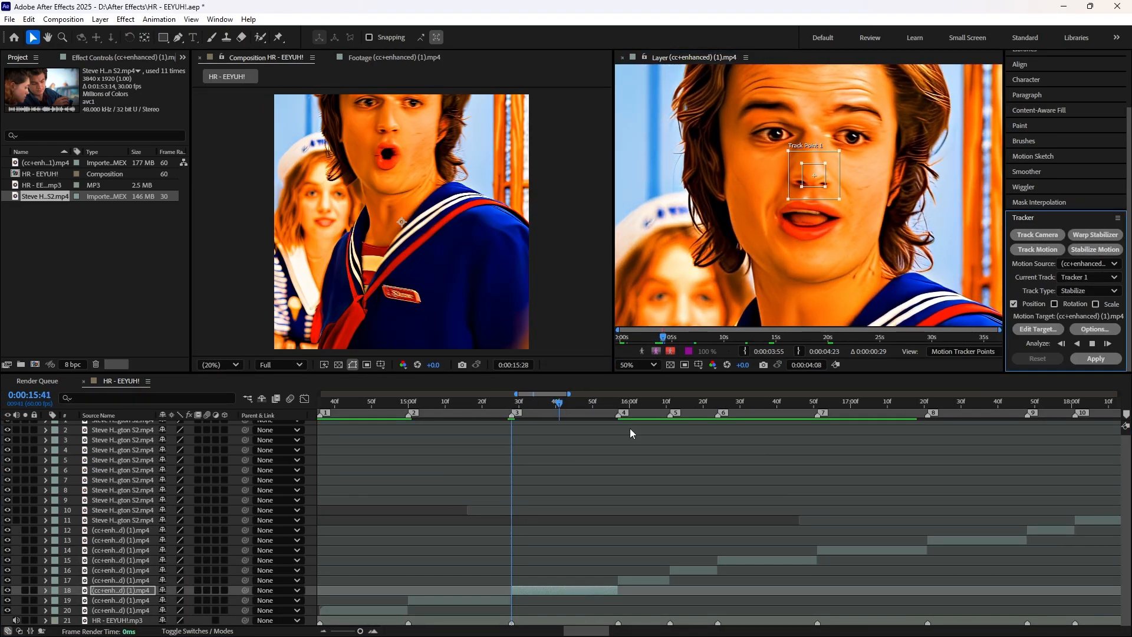
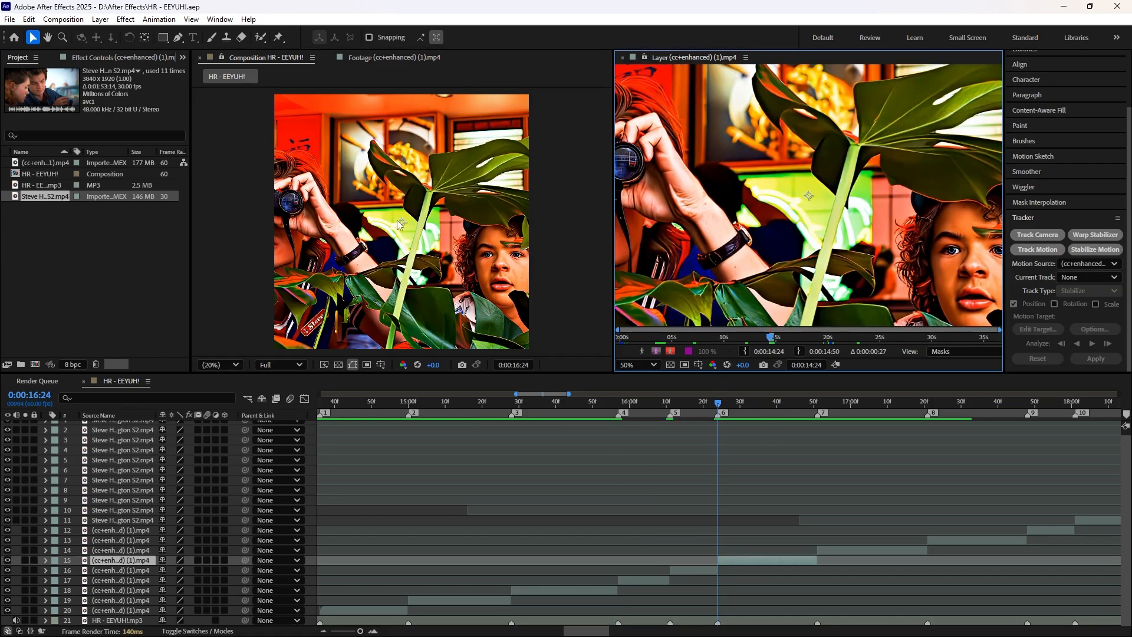
Step: Start a Stabilize Motion tracker on layer 14 at 0:00:16:51, place its track point with enlarged regions on the character's face and analyze forward
{"action": "left_click_drag", "start_coordinate": [718, 407], "coordinate": [789, 417]}
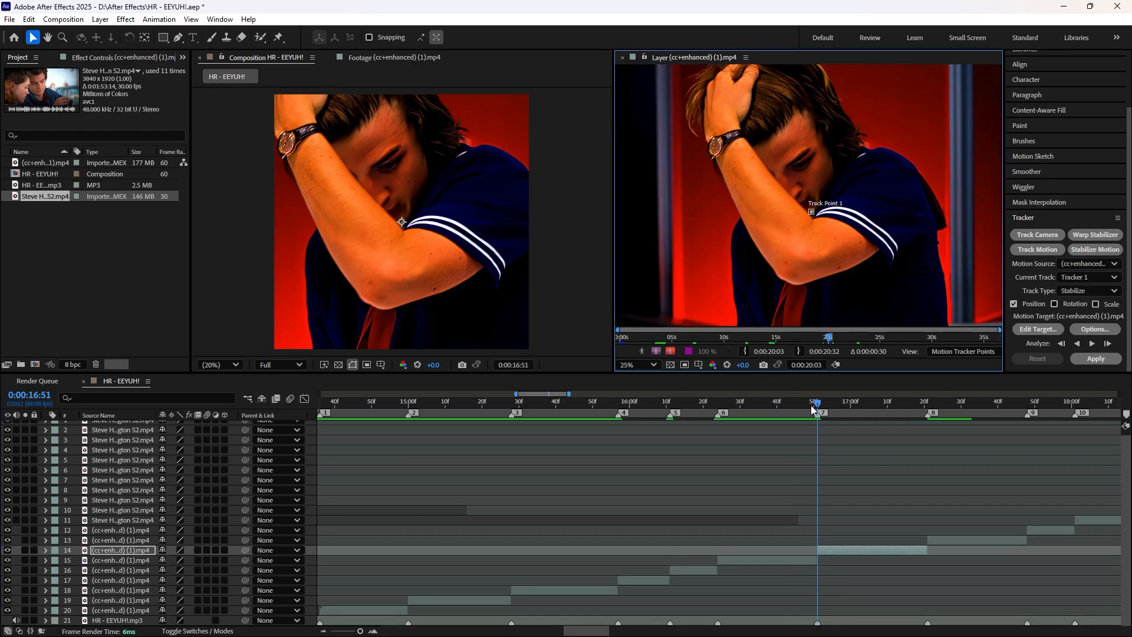
{"action": "mouse_move", "coordinate": [819, 404]}
{"action": "left_mouse_down"}
{"action": "mouse_move", "coordinate": [865, 409]}
{"action": "mouse_move", "coordinate": [819, 407]}
{"action": "left_mouse_up"}
{"action": "scroll", "coordinate": [816, 242], "scroll_direction": "up", "scroll_amount": 4}
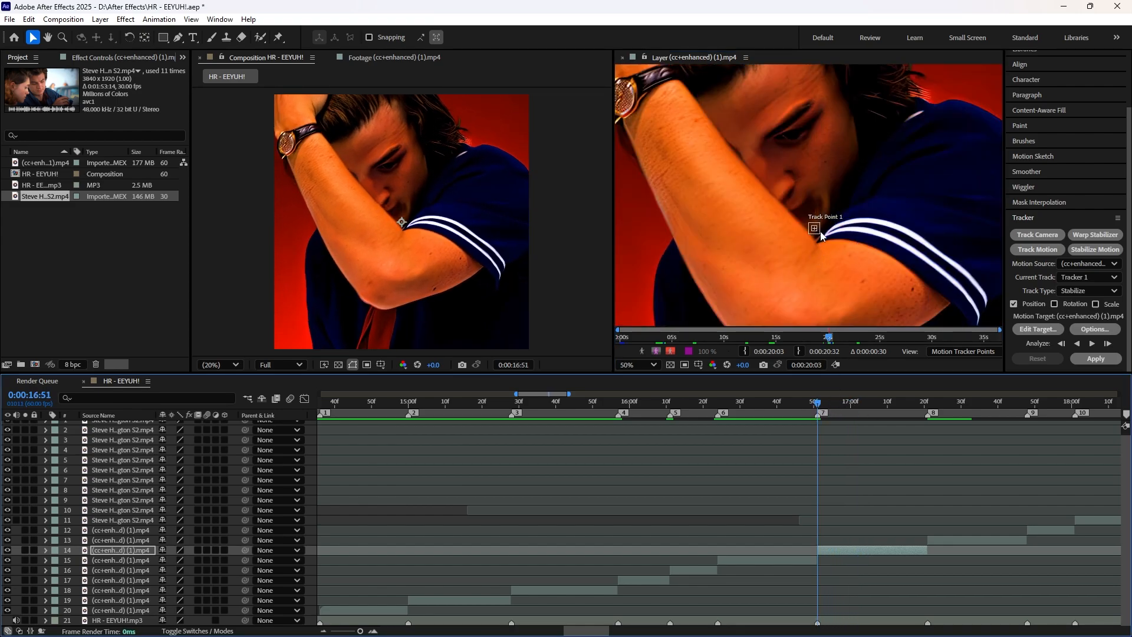
{"action": "left_click_drag", "start_coordinate": [836, 269], "coordinate": [796, 230]}
{"action": "scroll", "coordinate": [801, 235], "scroll_direction": "down", "scroll_amount": 4}
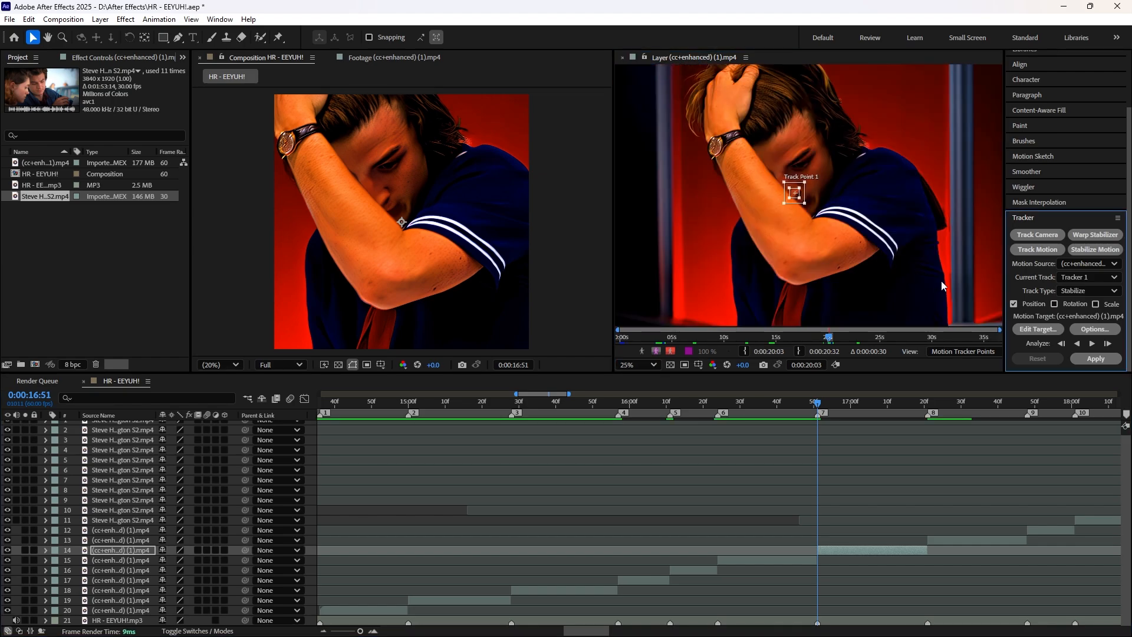
{"action": "left_click", "coordinate": [1092, 343]}
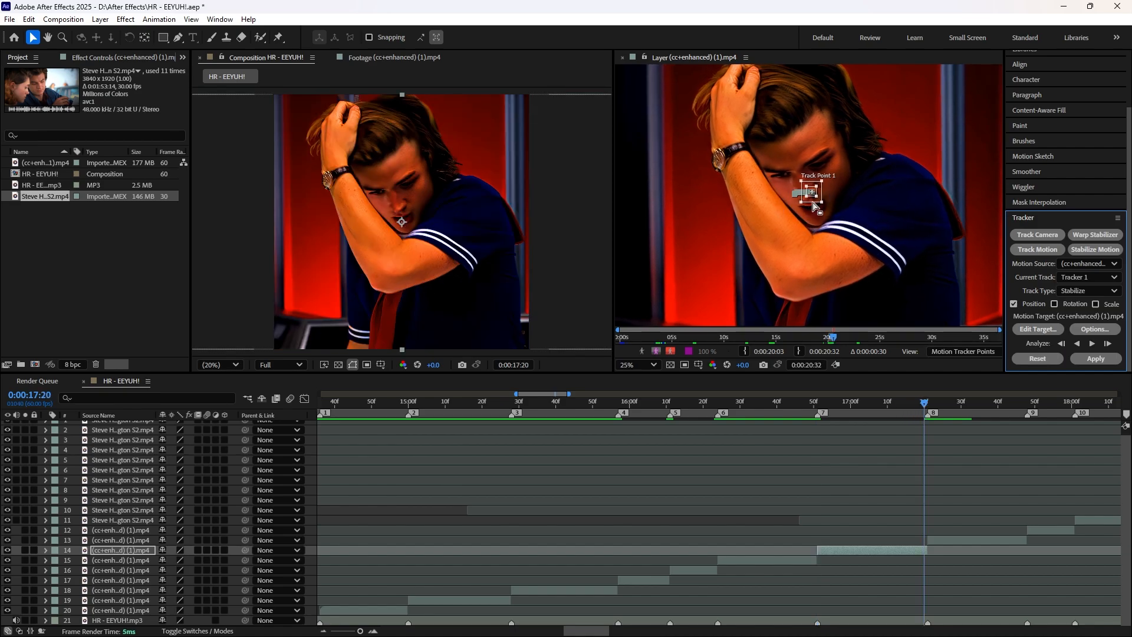
Step: Return to 0:00:16:51, move layer 14's track point beside the character's eye and analyze the motion forward again
{"action": "left_click", "coordinate": [820, 401]}
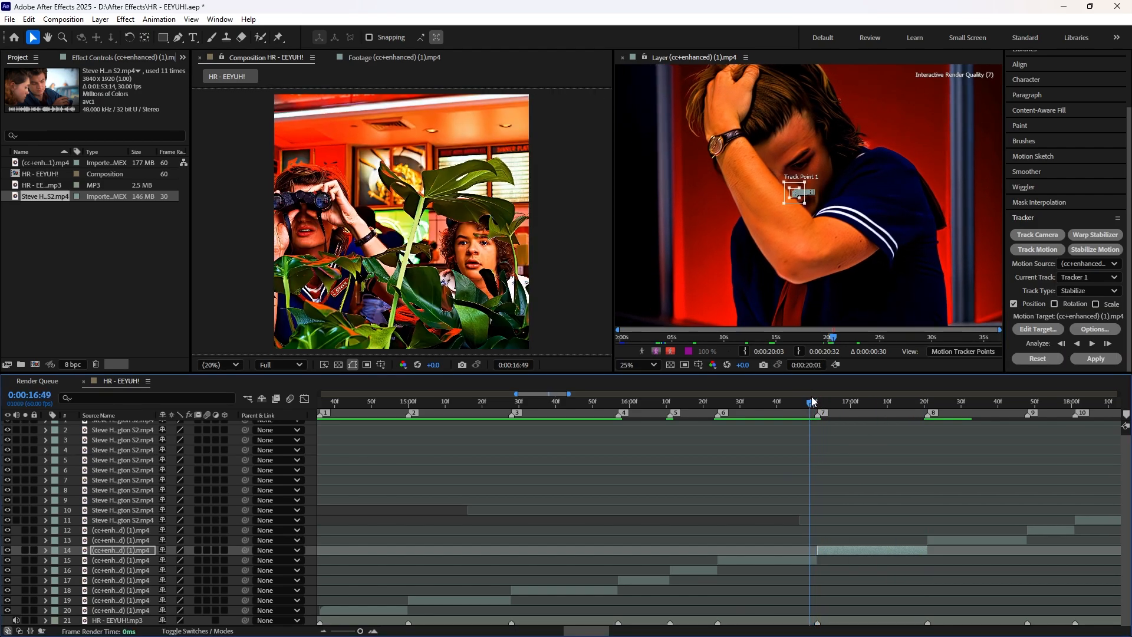
{"action": "mouse_move", "coordinate": [820, 401]}
{"action": "left_mouse_down"}
{"action": "mouse_move", "coordinate": [841, 392]}
{"action": "mouse_move", "coordinate": [815, 393]}
{"action": "left_mouse_up"}
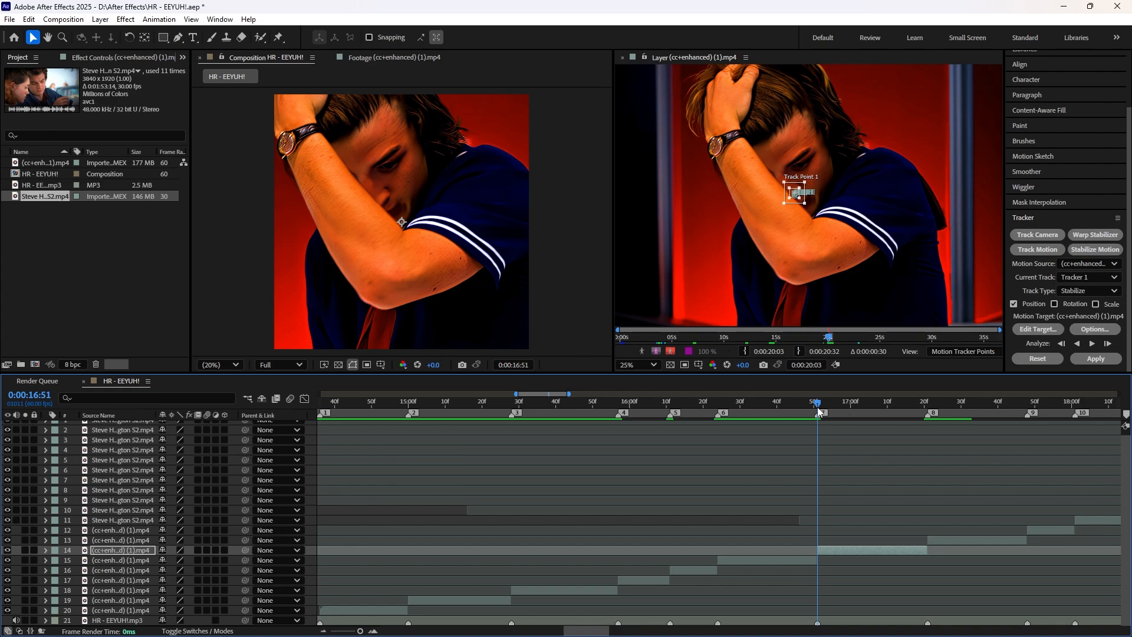
{"action": "mouse_move", "coordinate": [818, 405]}
{"action": "left_mouse_down"}
{"action": "mouse_move", "coordinate": [869, 412]}
{"action": "mouse_move", "coordinate": [819, 402]}
{"action": "left_mouse_up"}
{"action": "scroll", "coordinate": [808, 205], "scroll_direction": "up", "scroll_amount": 2}
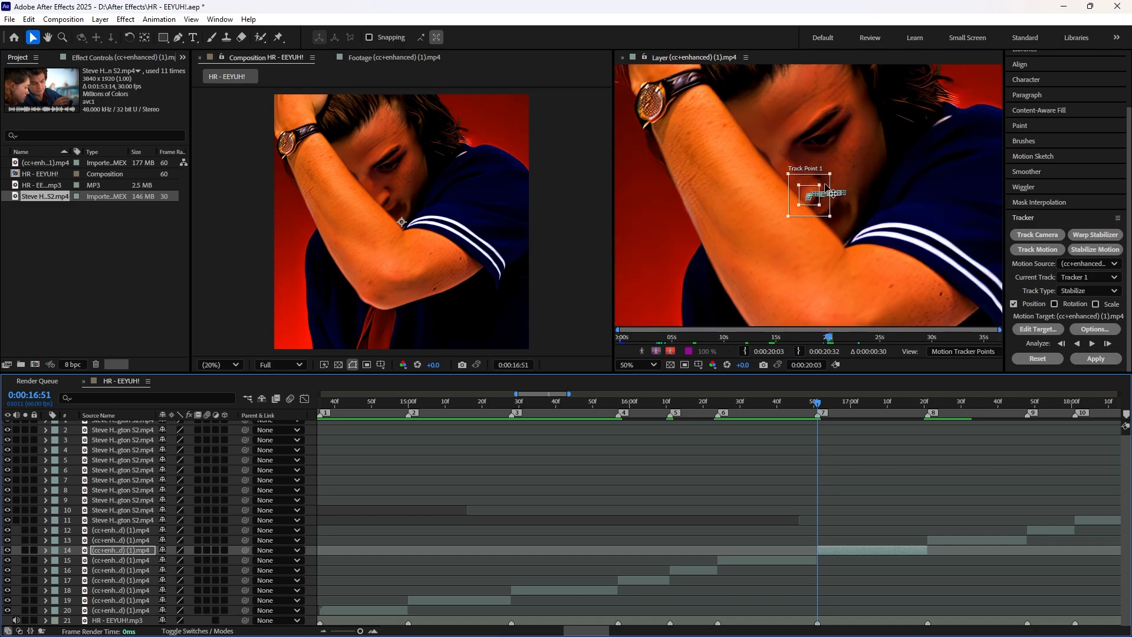
{"action": "left_click_drag", "start_coordinate": [825, 184], "coordinate": [848, 128]}
{"action": "scroll", "coordinate": [845, 162], "scroll_direction": "down", "scroll_amount": 2}
{"action": "scroll", "coordinate": [909, 244], "scroll_direction": "up", "scroll_amount": 2}
{"action": "left_click", "coordinate": [1092, 344]}
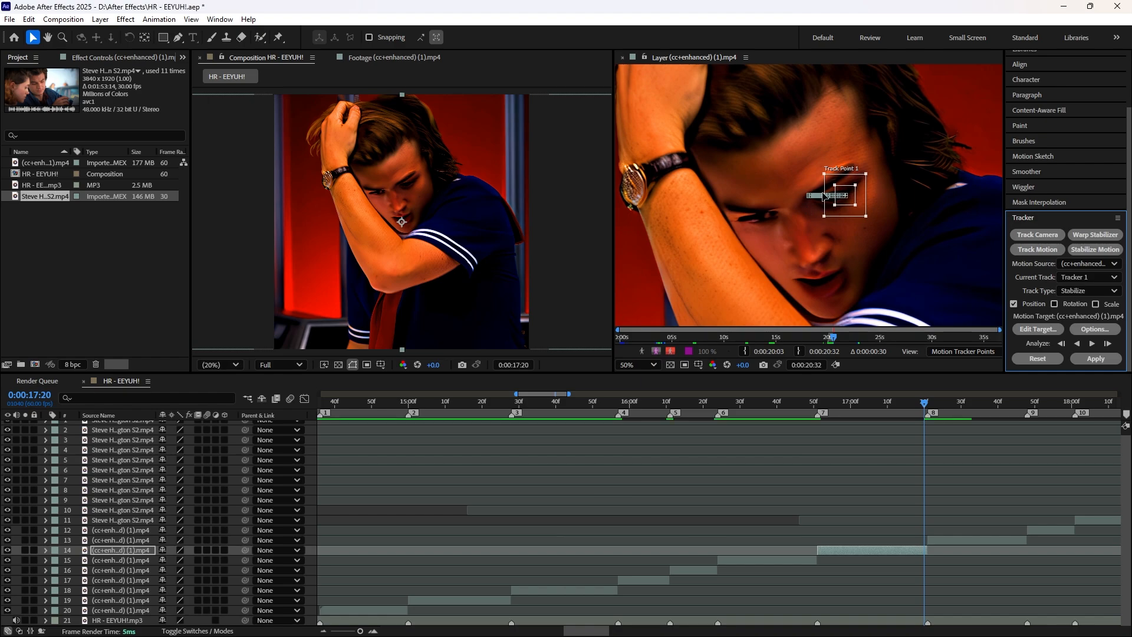
Step: Go back to 0:00:16:51 and apply the motion stabilization to layer 14 in X only
{"action": "left_click_drag", "start_coordinate": [924, 405], "coordinate": [819, 406]}
{"action": "left_click", "coordinate": [1095, 359]}
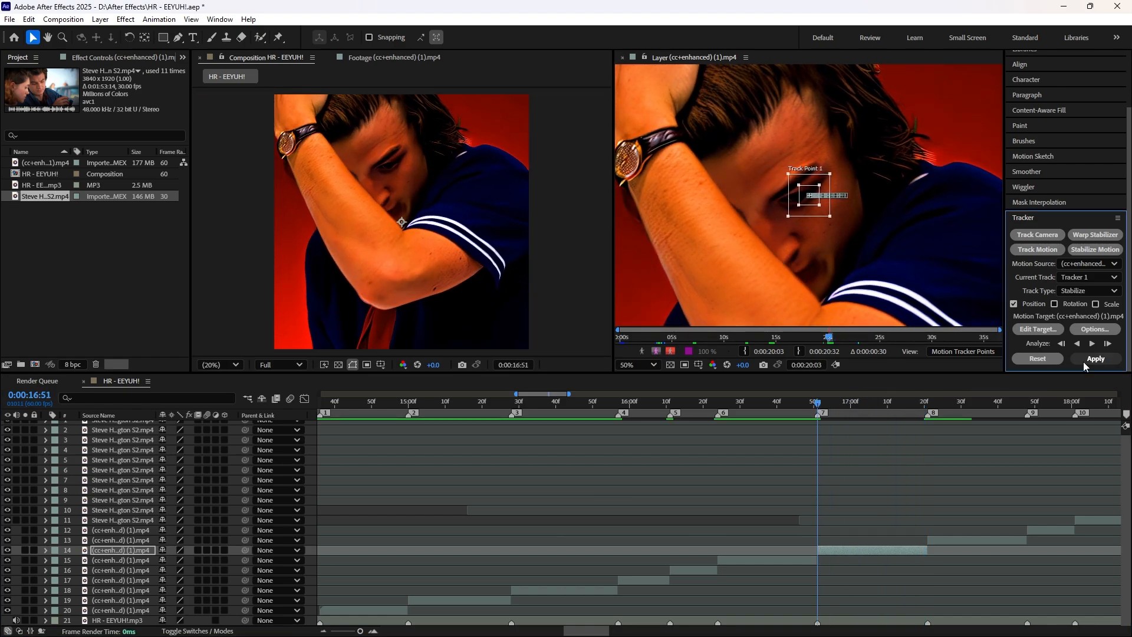
{"action": "left_click", "coordinate": [581, 335]}
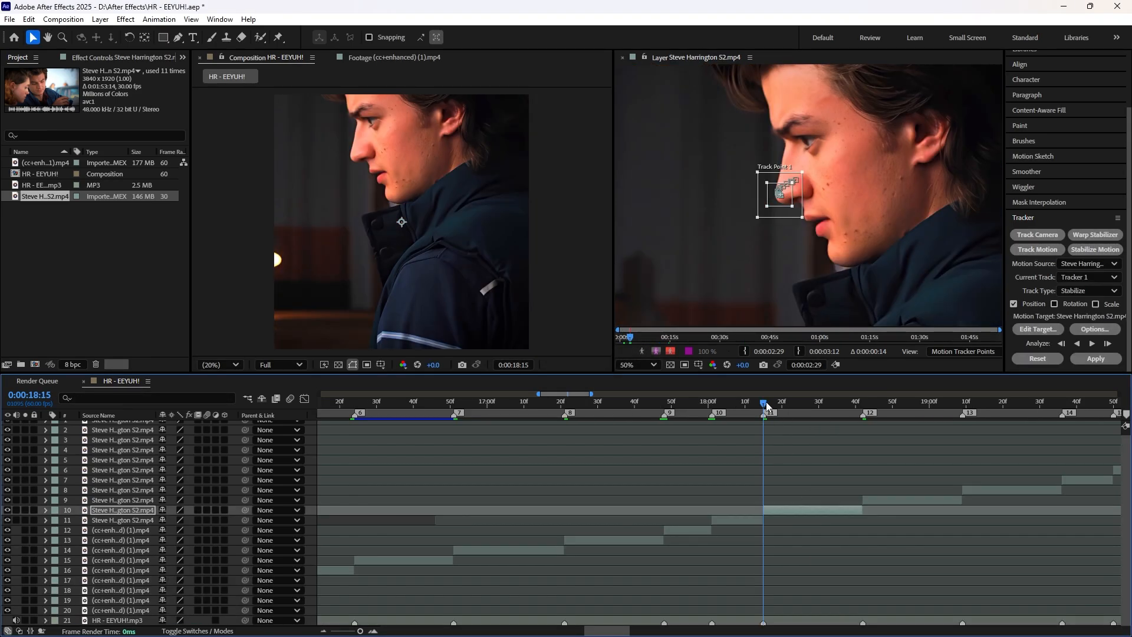
Step: Reposition layer 10's track point over the character's nose at 0:00:18:15 and analyze the motion forward
{"action": "mouse_move", "coordinate": [765, 402]}
{"action": "left_mouse_down"}
{"action": "mouse_move", "coordinate": [896, 411]}
{"action": "mouse_move", "coordinate": [765, 406]}
{"action": "left_mouse_up"}
{"action": "scroll", "coordinate": [792, 222], "scroll_direction": "up", "scroll_amount": 2}
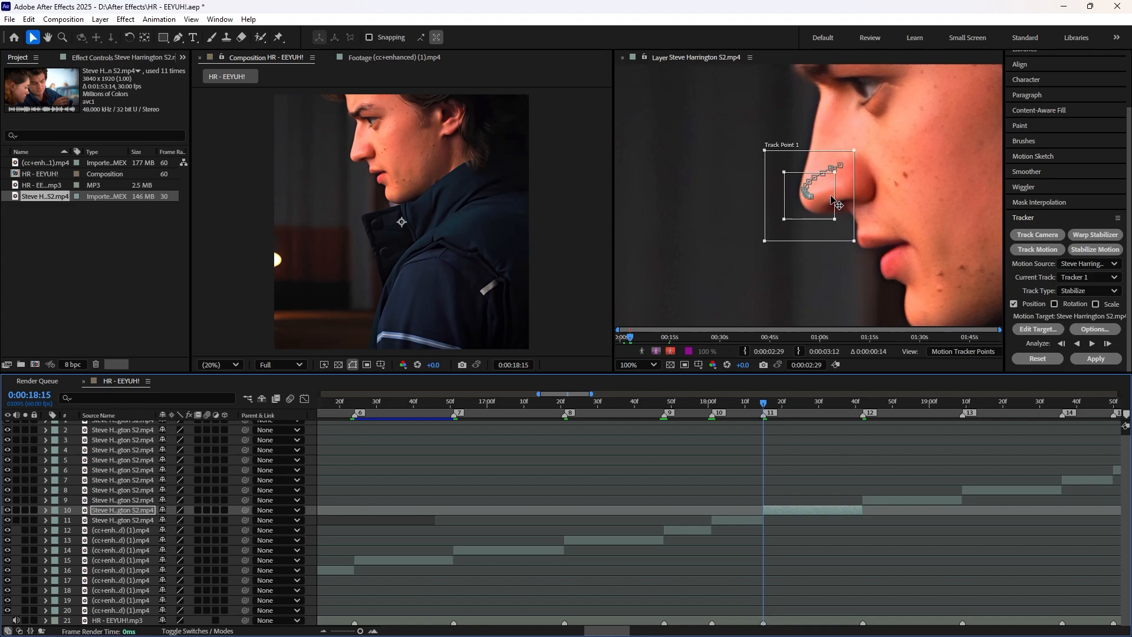
{"action": "left_click_drag", "start_coordinate": [829, 195], "coordinate": [848, 190]}
{"action": "scroll", "coordinate": [918, 260], "scroll_direction": "down", "scroll_amount": 2}
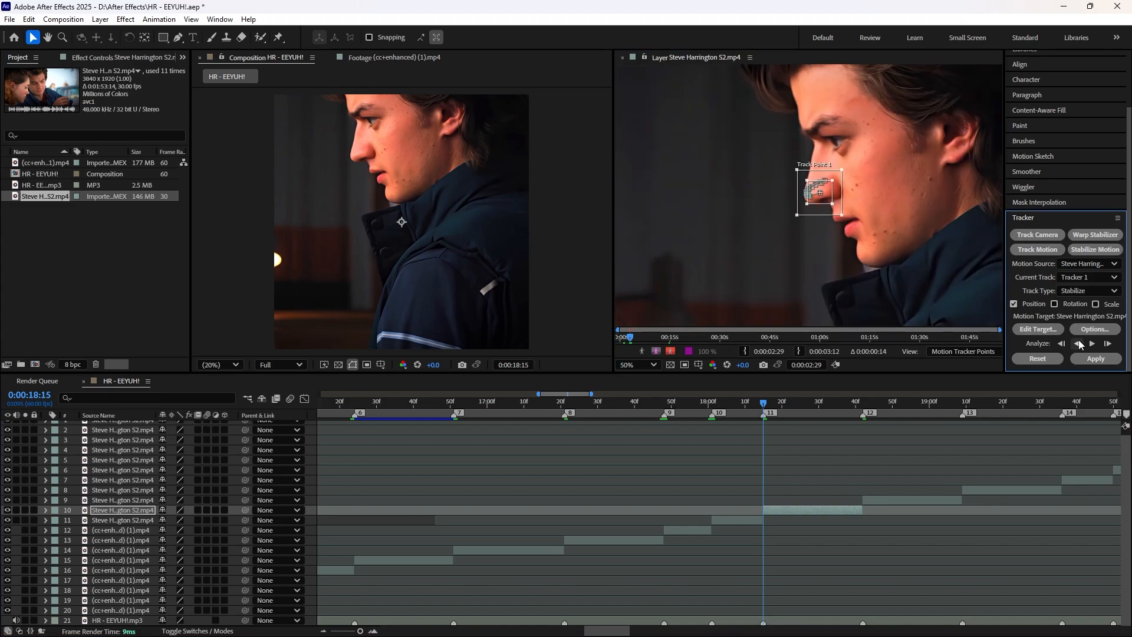
{"action": "left_click", "coordinate": [1092, 343]}
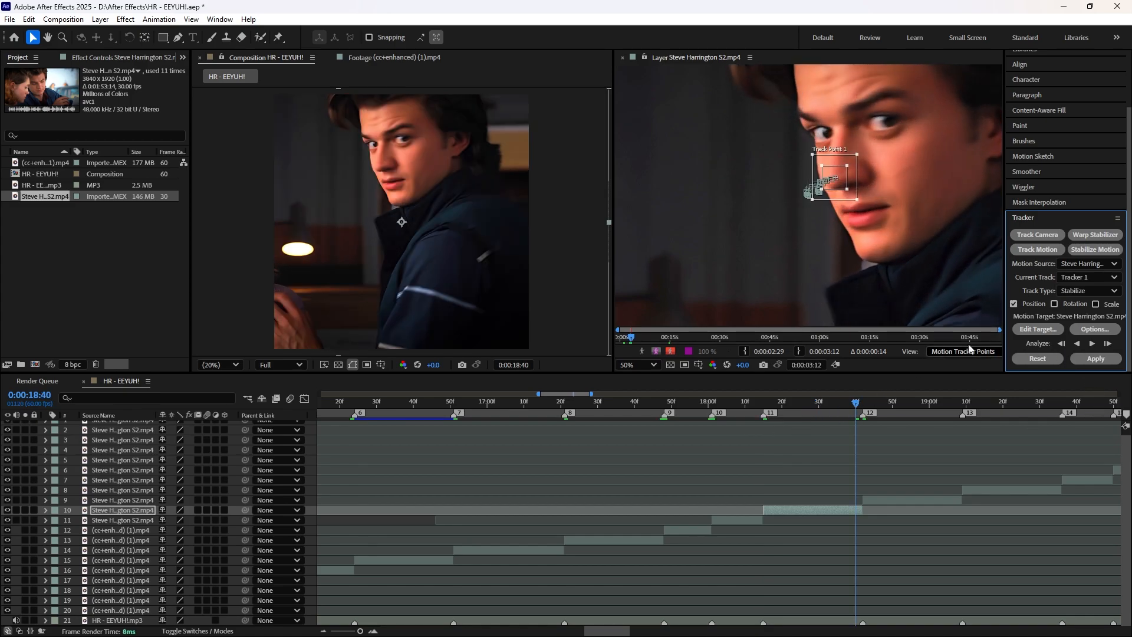
Step: Check the track point on the nose, apply the stabilization to layer 10 in X only and return to 0:00:18:15
{"action": "scroll", "coordinate": [847, 195], "scroll_direction": "up", "scroll_amount": 2}
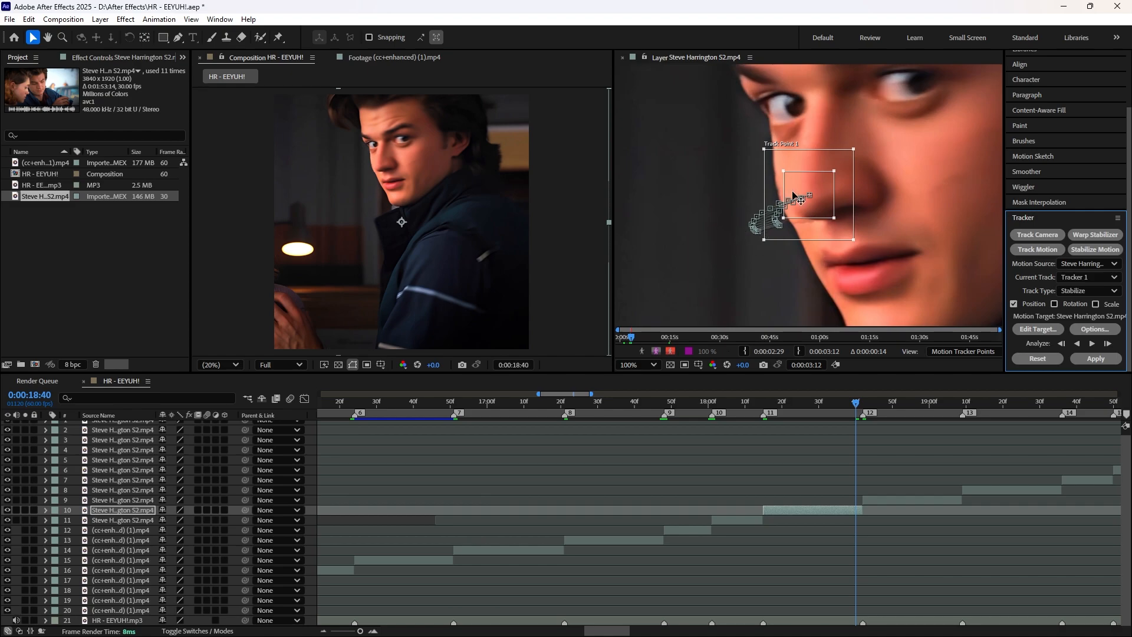
{"action": "scroll", "coordinate": [765, 227], "scroll_direction": "down", "scroll_amount": 2}
{"action": "left_click", "coordinate": [1096, 359]}
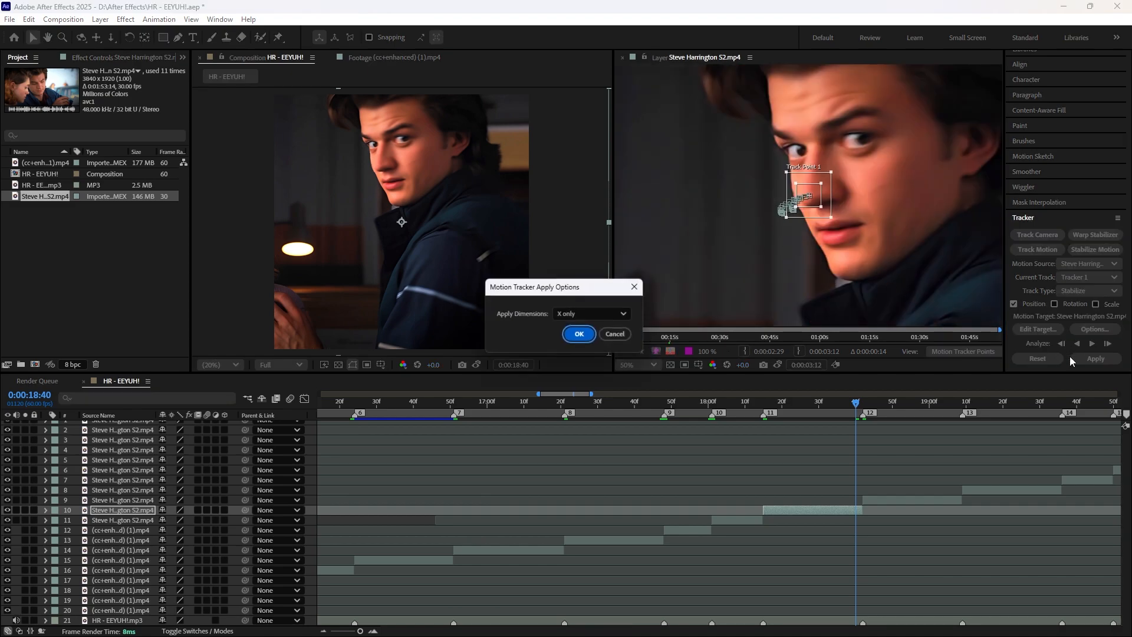
{"action": "left_click", "coordinate": [582, 336]}
{"action": "left_click_drag", "start_coordinate": [841, 408], "coordinate": [763, 410]}
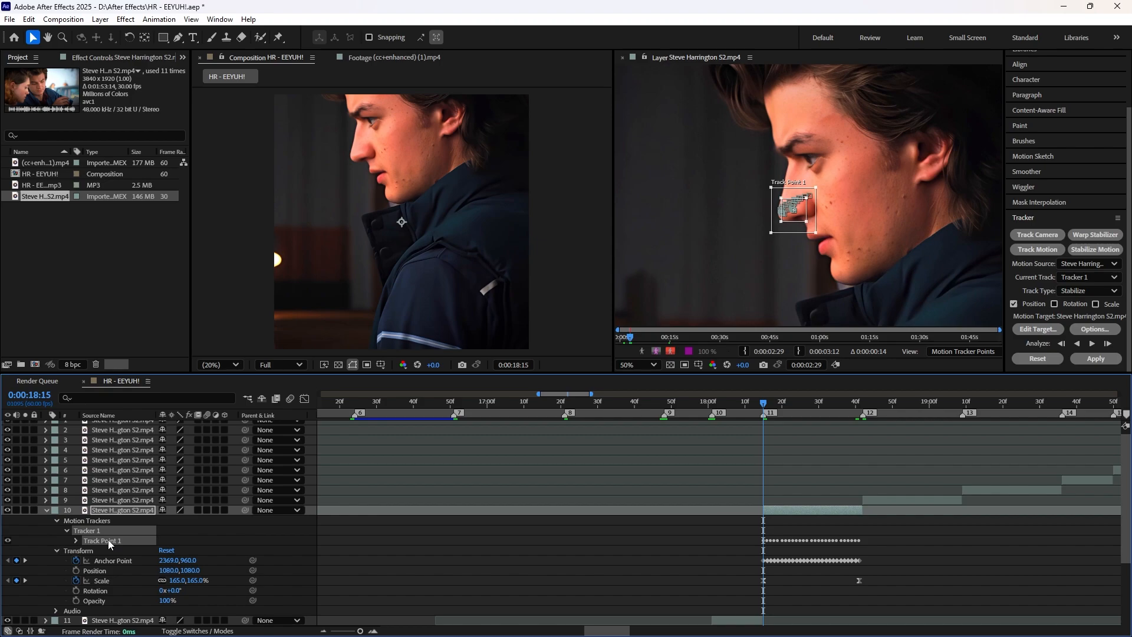
Step: Delete layer 10's motion tracker and, at 0:00:18:41, remove all of its Anchor Point keyframes
{"action": "key", "text": "Delete"}
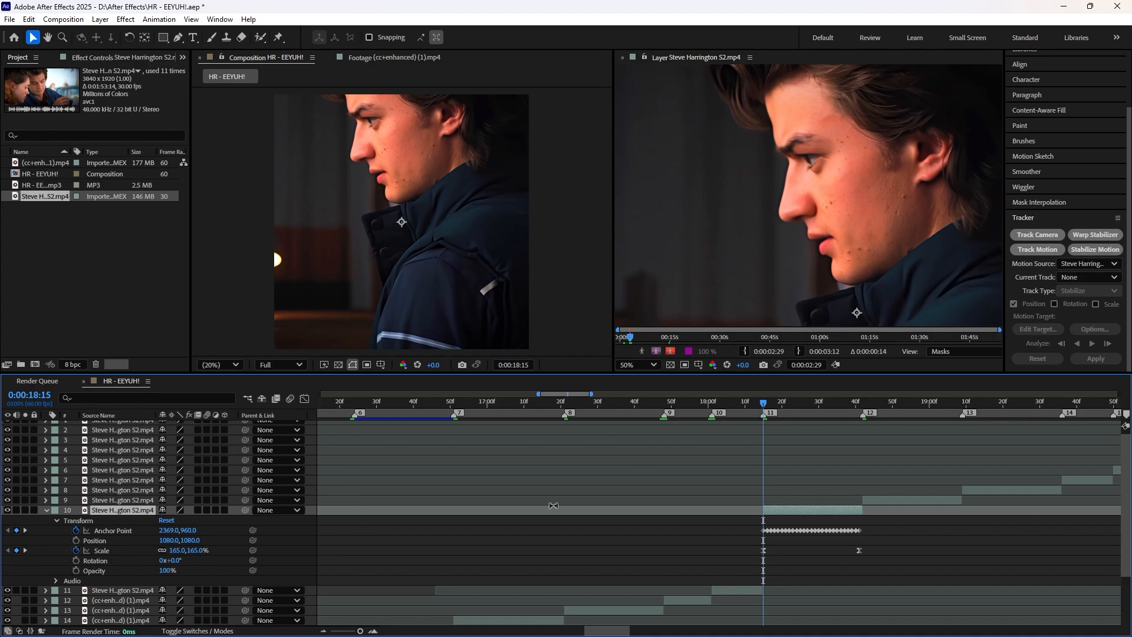
{"action": "left_click", "coordinate": [129, 534]}
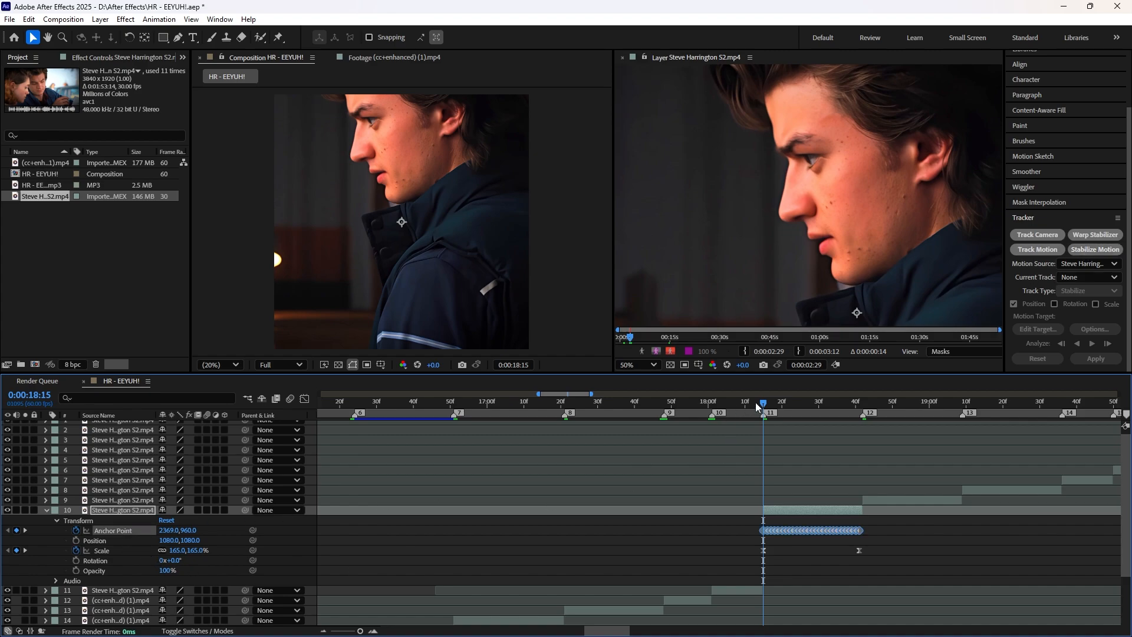
{"action": "left_click_drag", "start_coordinate": [788, 402], "coordinate": [860, 419]}
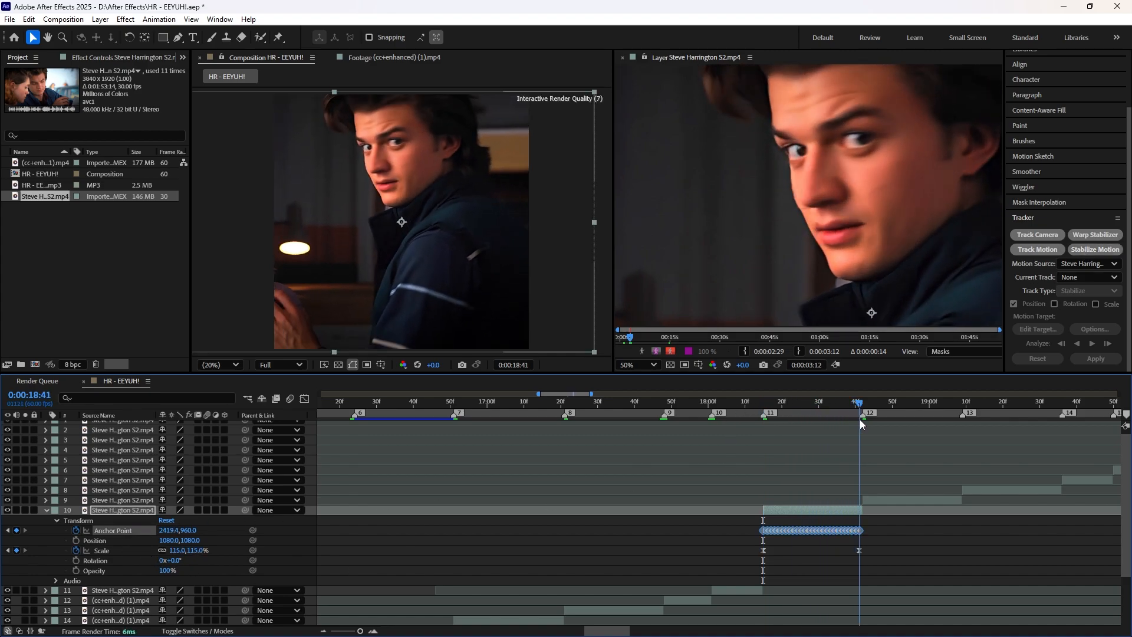
{"action": "key", "text": "Delete"}
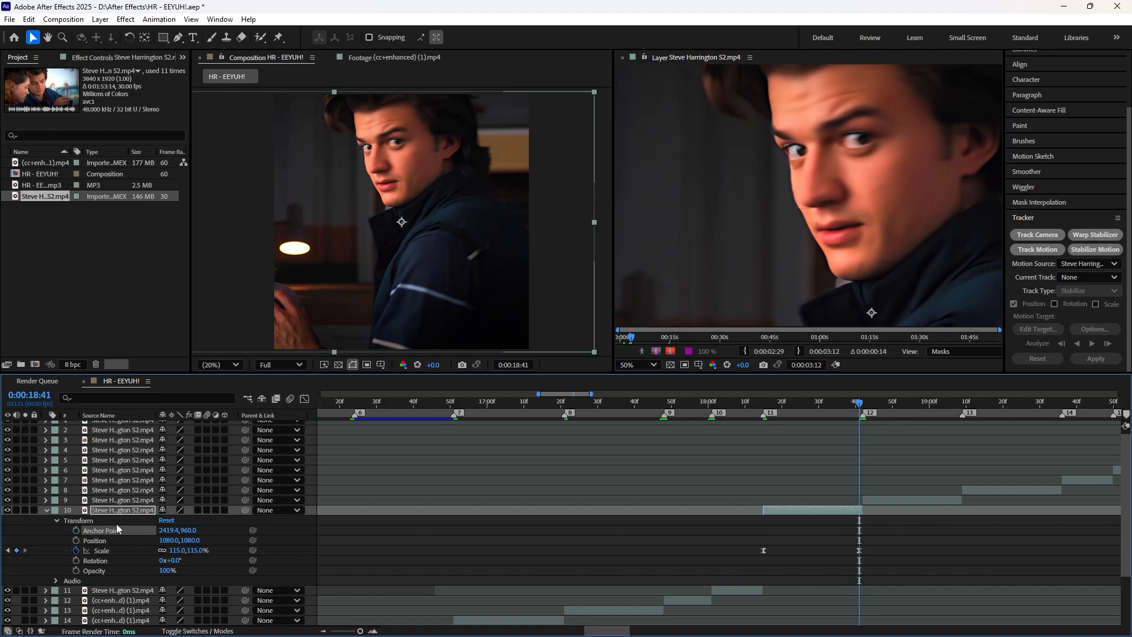
Step: Start a new Stabilize Motion tracker on layer 10 at 0:00:18:41, place its enlarged track point over the nose and analyze forward
{"action": "left_click", "coordinate": [1092, 250]}
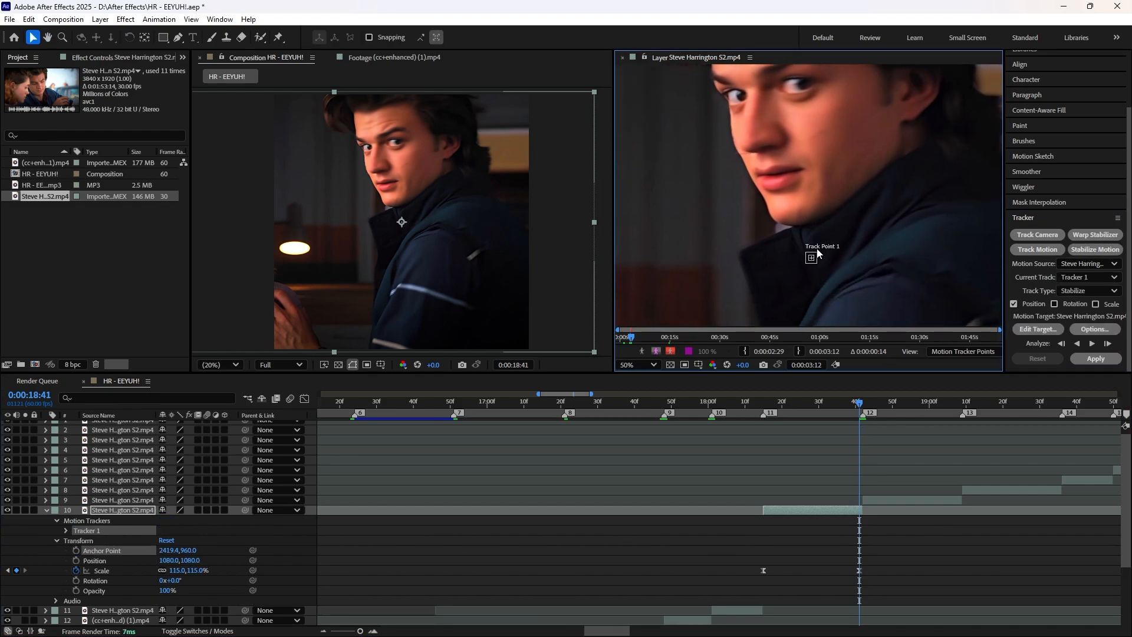
{"action": "scroll", "coordinate": [826, 285], "scroll_direction": "up", "scroll_amount": 2}
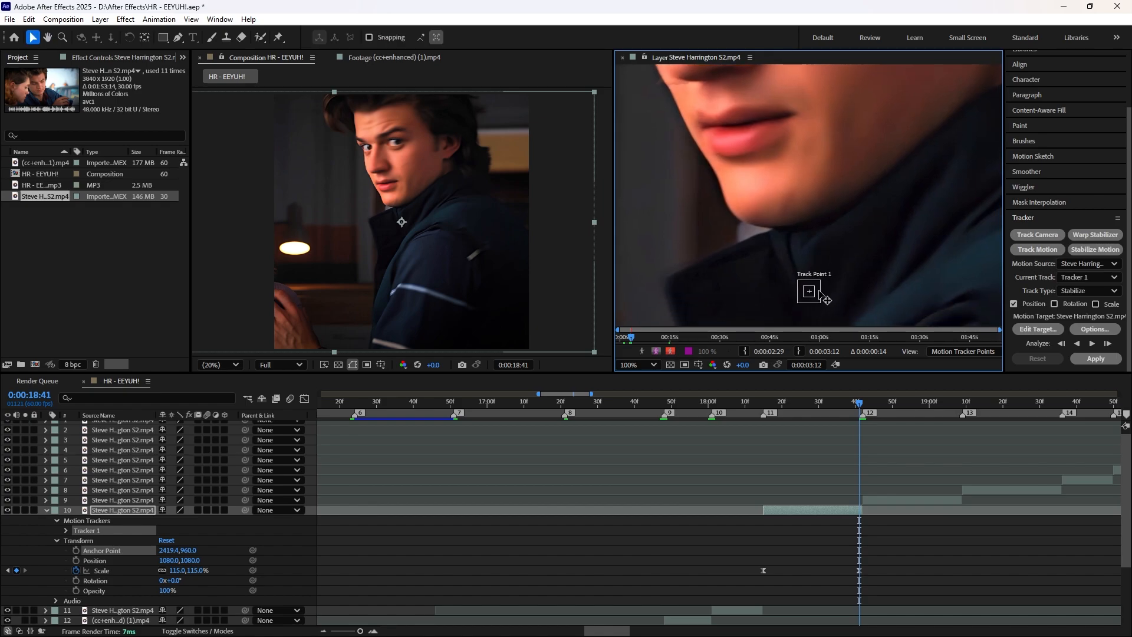
{"action": "left_click_drag", "start_coordinate": [818, 292], "coordinate": [779, 165]}
{"action": "left_click_drag", "start_coordinate": [820, 225], "coordinate": [854, 328]}
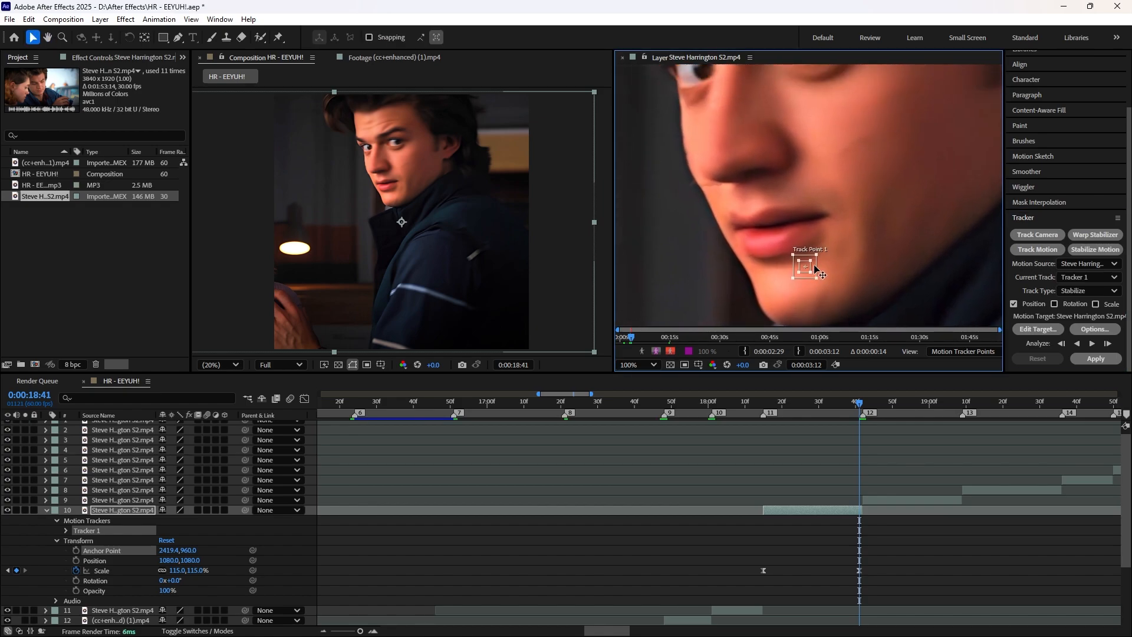
{"action": "left_click_drag", "start_coordinate": [815, 269], "coordinate": [777, 197]}
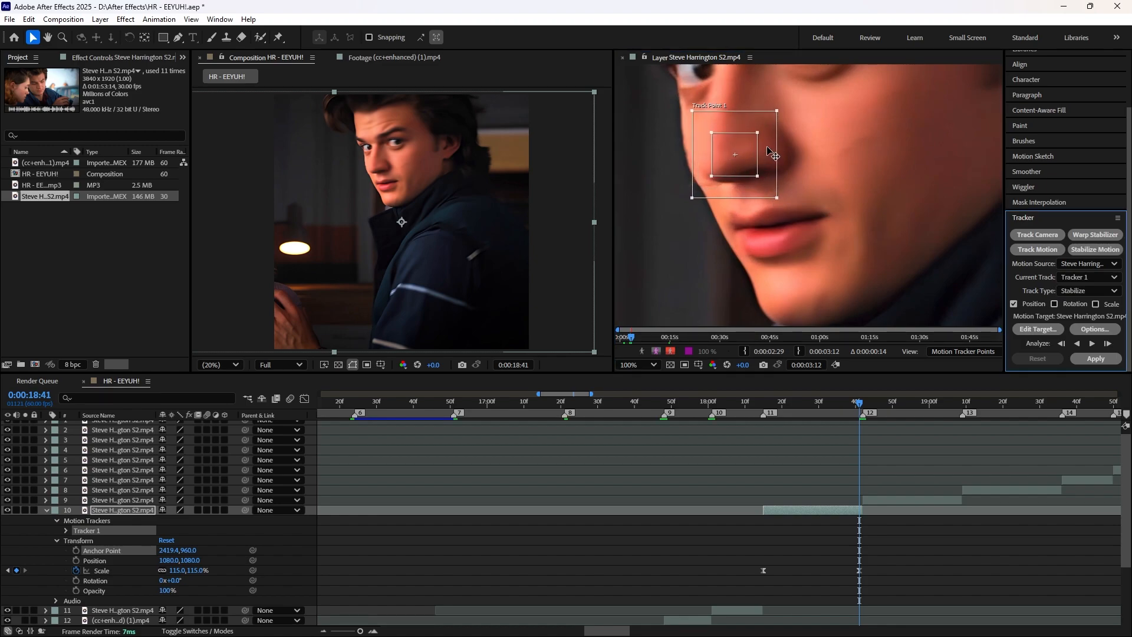
{"action": "key", "text": "comma"}
{"action": "key", "text": "comma"}
{"action": "left_click", "coordinate": [1092, 343]}
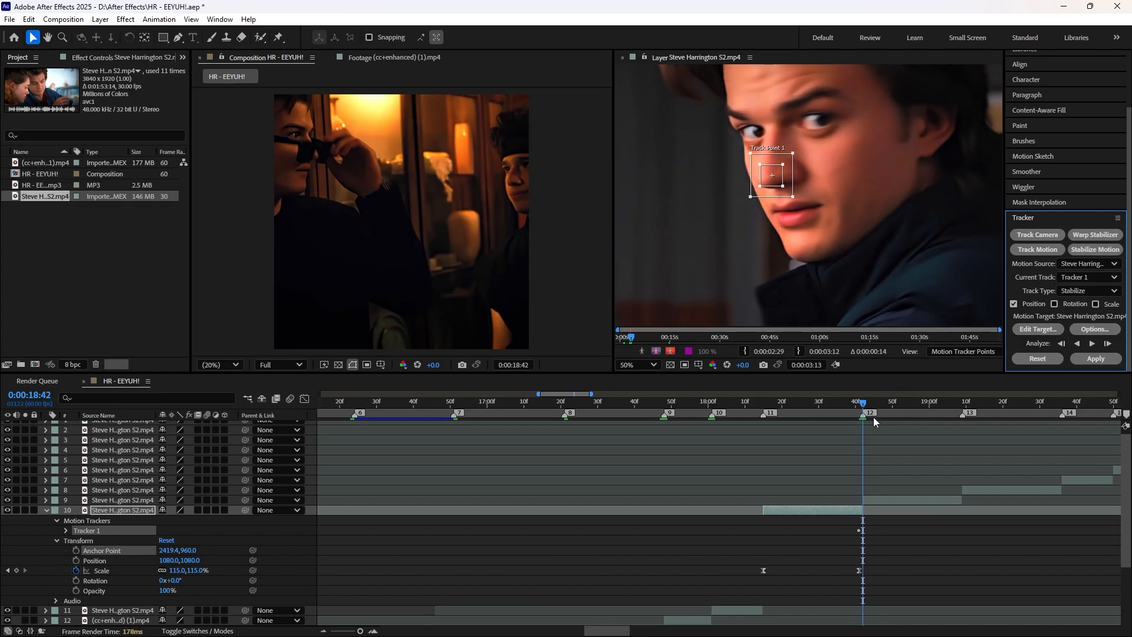
{"action": "left_click_drag", "start_coordinate": [863, 403], "coordinate": [859, 404]}
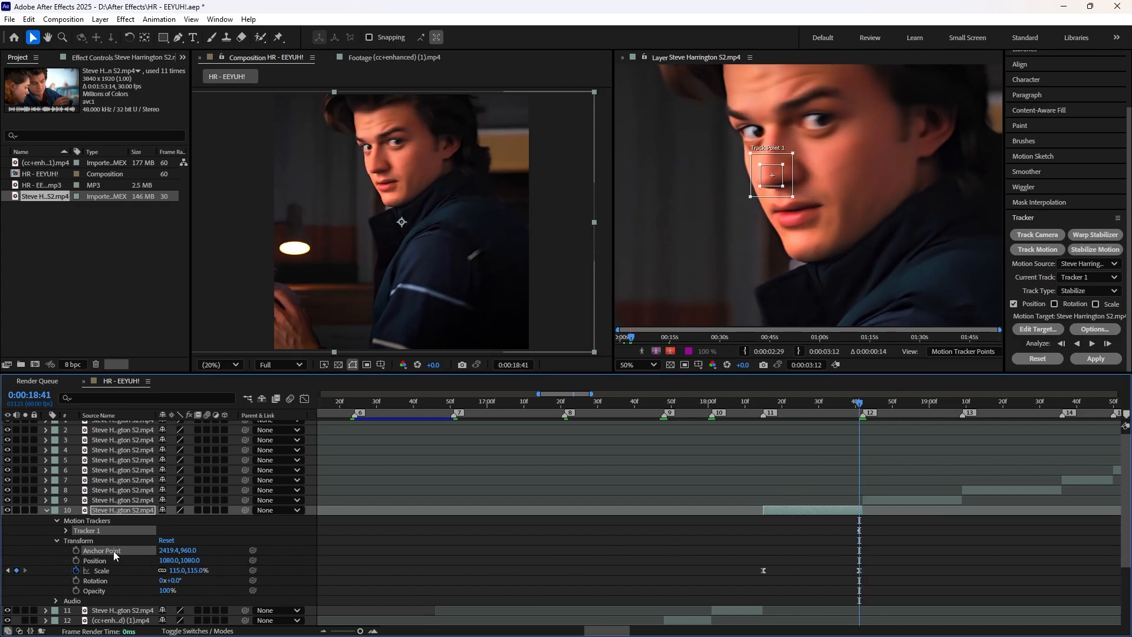
Step: Move layer 10's track point onto the tip of the nose at 0:00:18:15 and analyze the motion forward
{"action": "left_click_drag", "start_coordinate": [860, 403], "coordinate": [764, 412]}
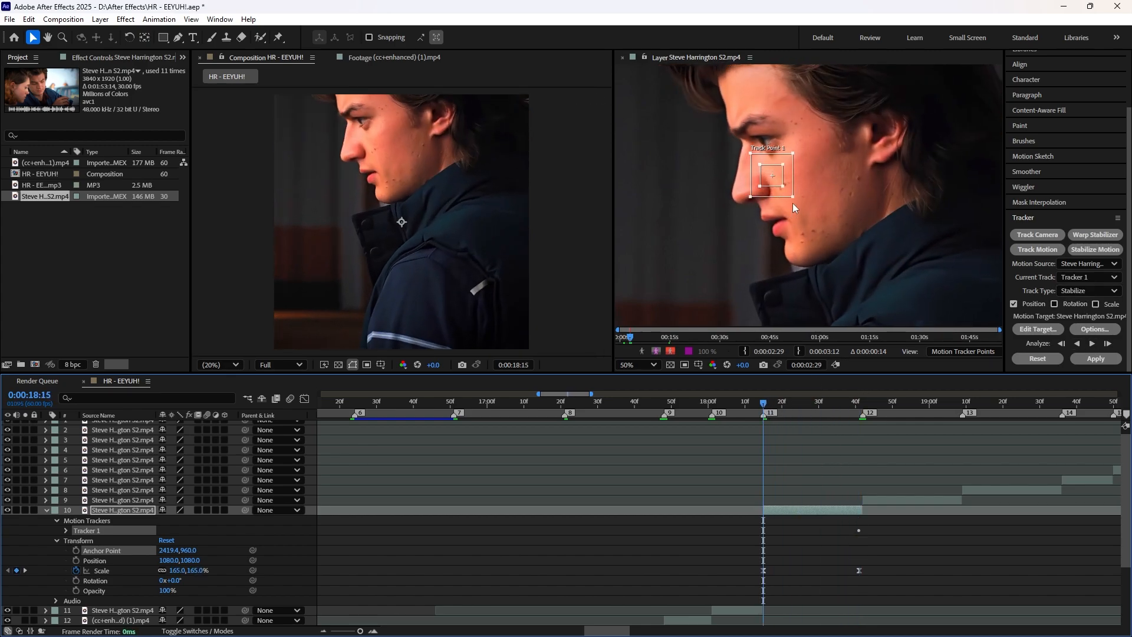
{"action": "left_click_drag", "start_coordinate": [777, 179], "coordinate": [757, 195]}
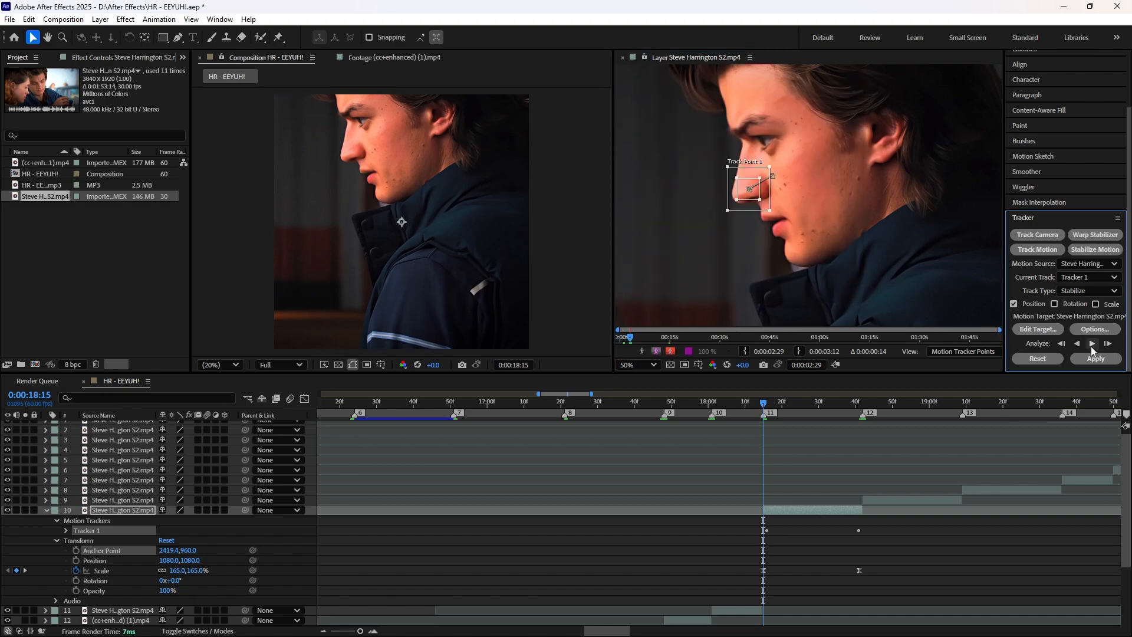
{"action": "left_click", "coordinate": [1092, 343]}
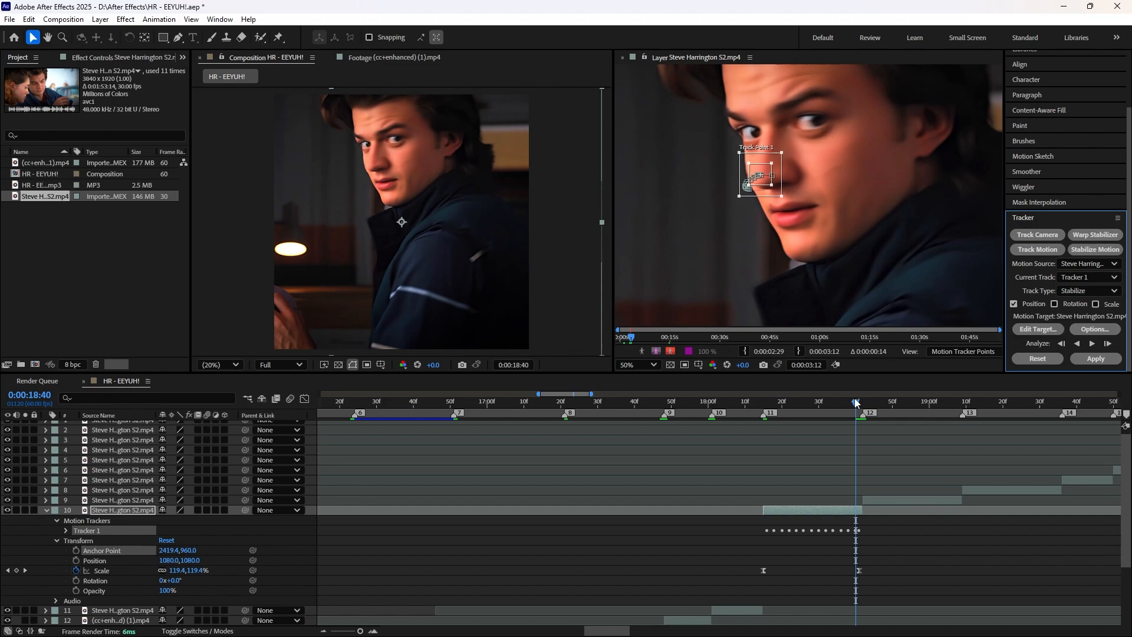
Step: Return to 0:00:18:15 and replace layer 10's tracker with a new Stabilize Motion tracker
{"action": "left_click_drag", "start_coordinate": [855, 404], "coordinate": [764, 406]}
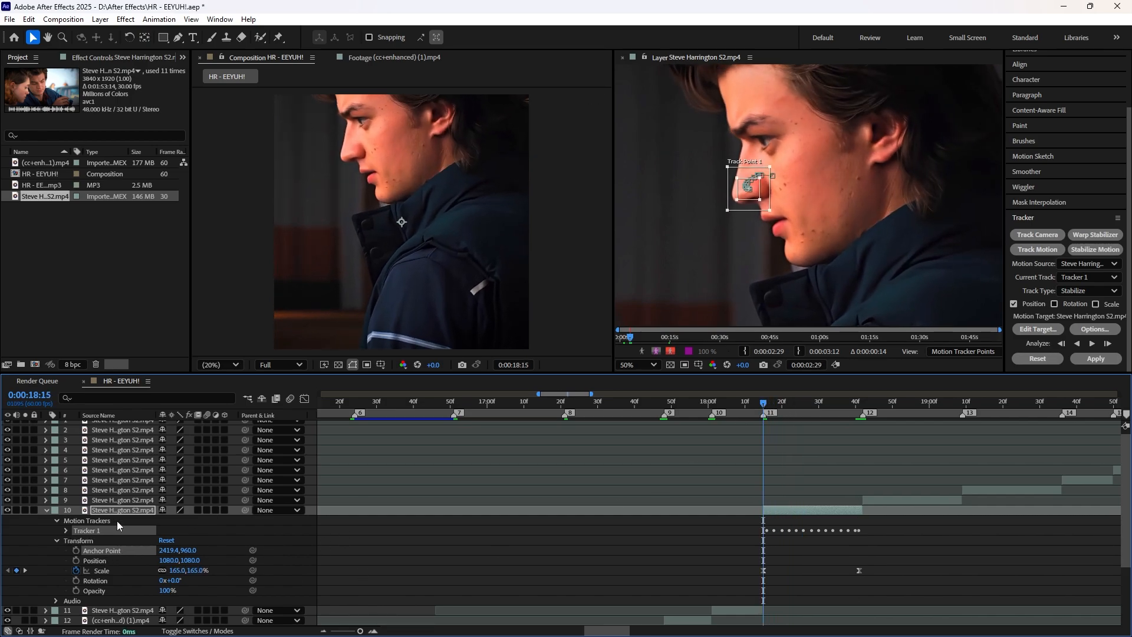
{"action": "key", "text": "Delete"}
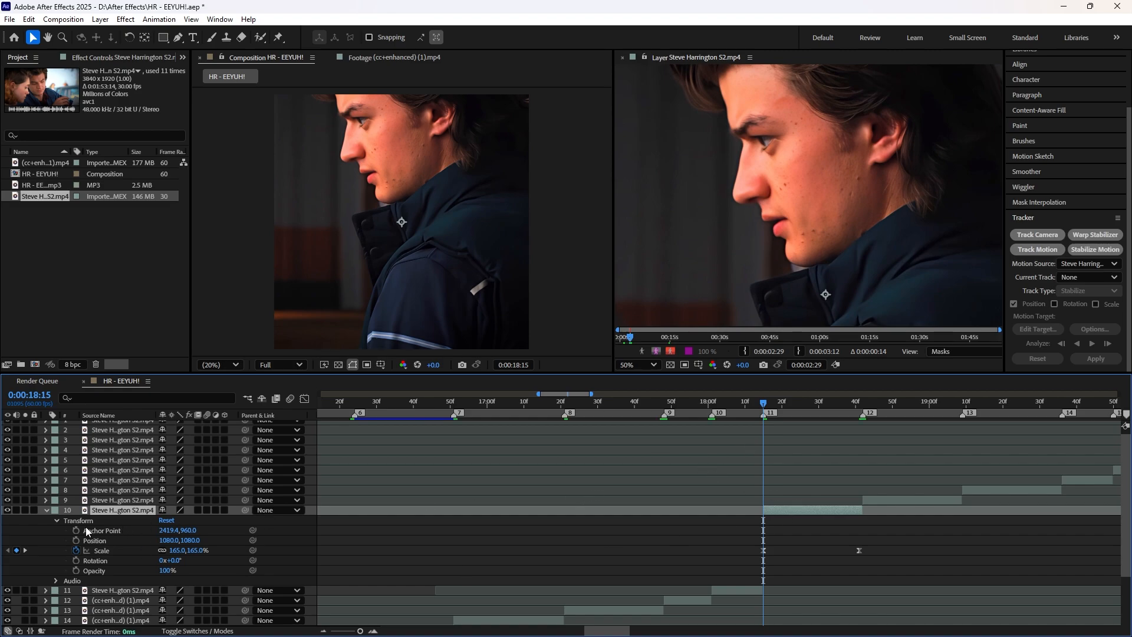
{"action": "left_click", "coordinate": [1096, 250]}
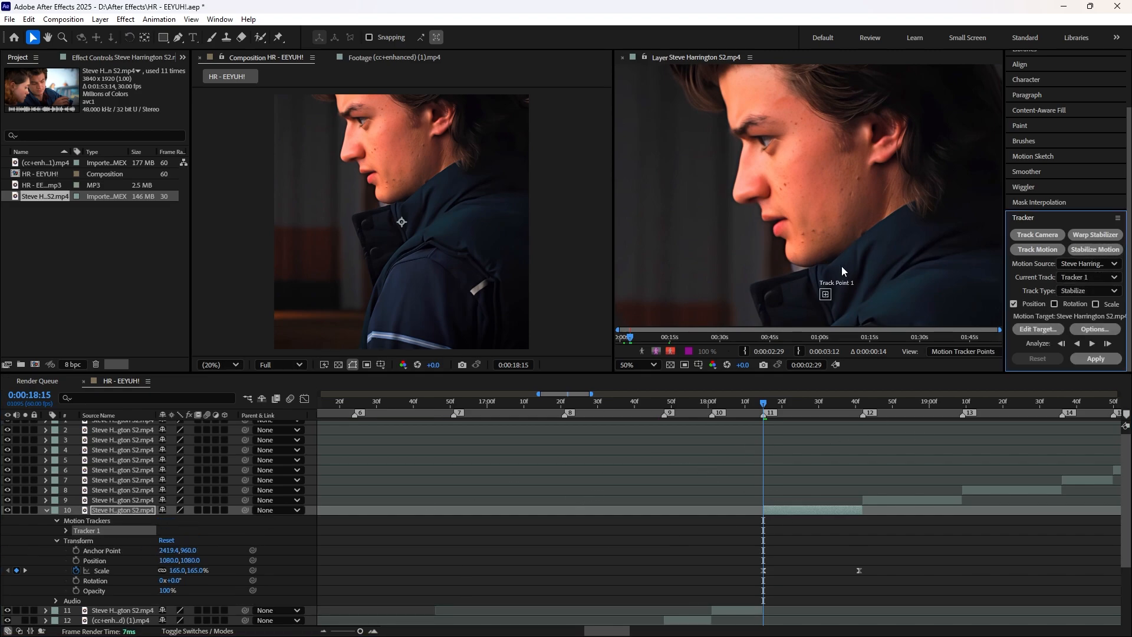
Step: Place the new track point with enlarged regions over the character's nose and analyze the motion forward through the clip
{"action": "scroll", "coordinate": [837, 299], "scroll_direction": "up", "scroll_amount": 1}
{"action": "left_click_drag", "start_coordinate": [838, 300], "coordinate": [827, 134]}
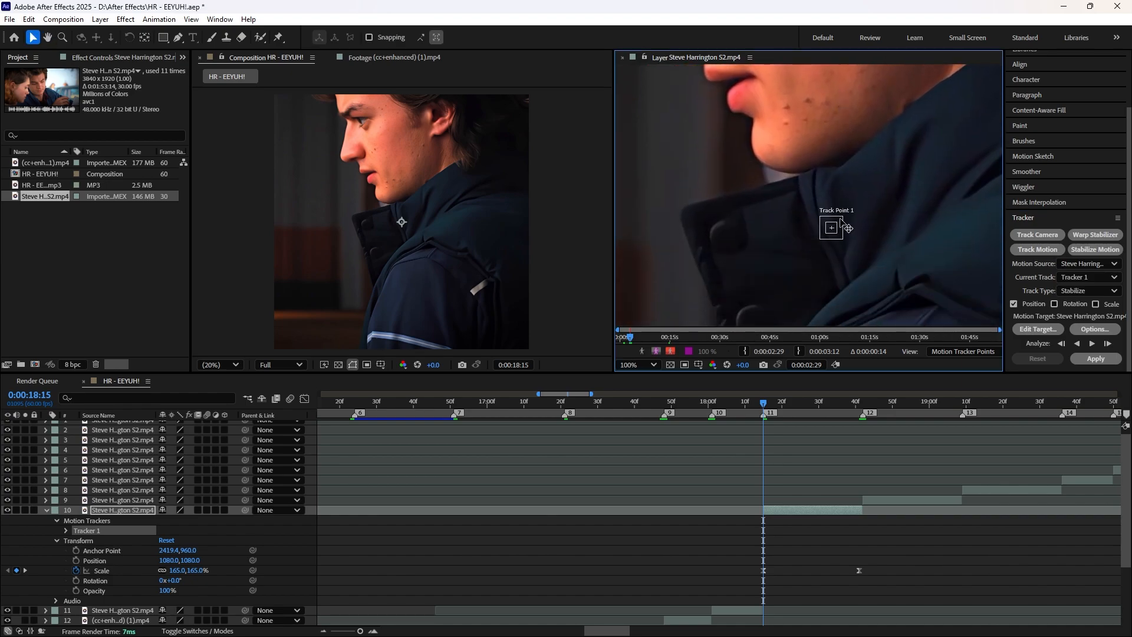
{"action": "left_click_drag", "start_coordinate": [849, 236], "coordinate": [802, 191]}
{"action": "scroll", "coordinate": [819, 228], "scroll_direction": "up", "scroll_amount": 1}
{"action": "scroll", "coordinate": [801, 192], "scroll_direction": "down", "scroll_amount": 1}
{"action": "left_click", "coordinate": [1093, 344]}
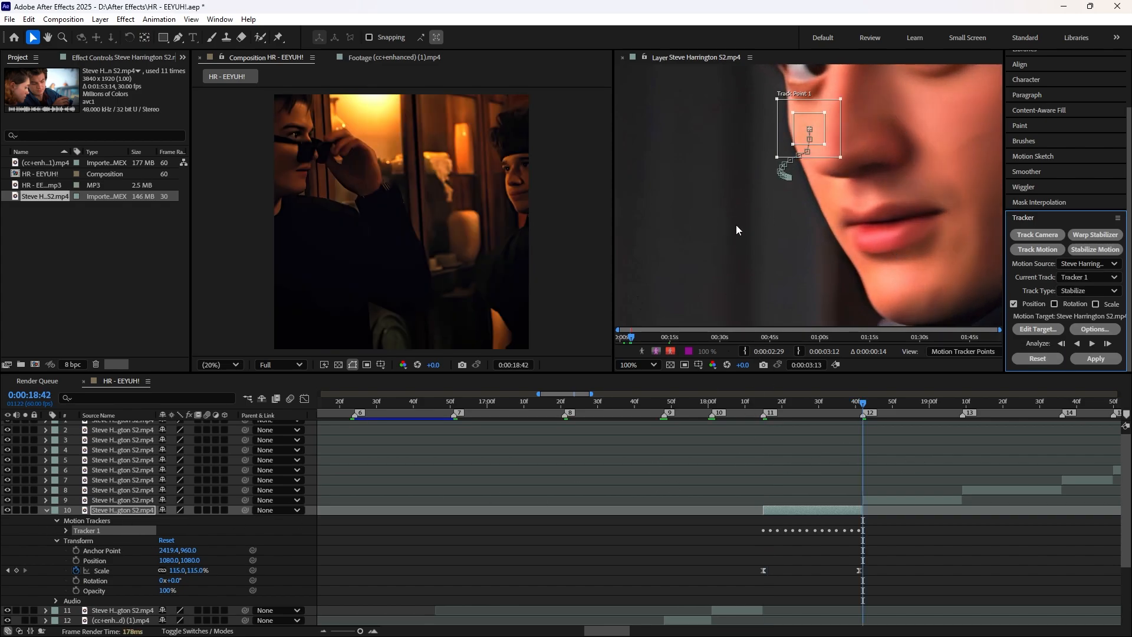
Step: Return to the clip's last frame at 0:00:18:41 and apply the analyzed stabilization to layer 10
{"action": "scroll", "coordinate": [795, 228], "scroll_direction": "down", "scroll_amount": 1}
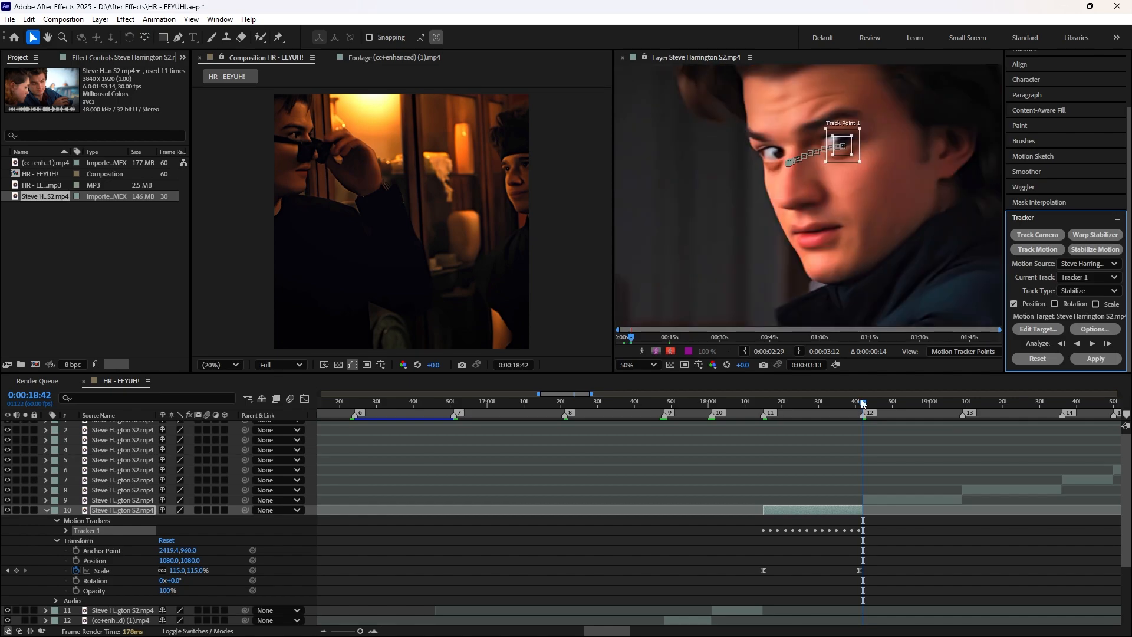
{"action": "mouse_move", "coordinate": [863, 404]}
{"action": "left_mouse_down"}
{"action": "mouse_move", "coordinate": [762, 413]}
{"action": "mouse_move", "coordinate": [858, 417]}
{"action": "left_mouse_up"}
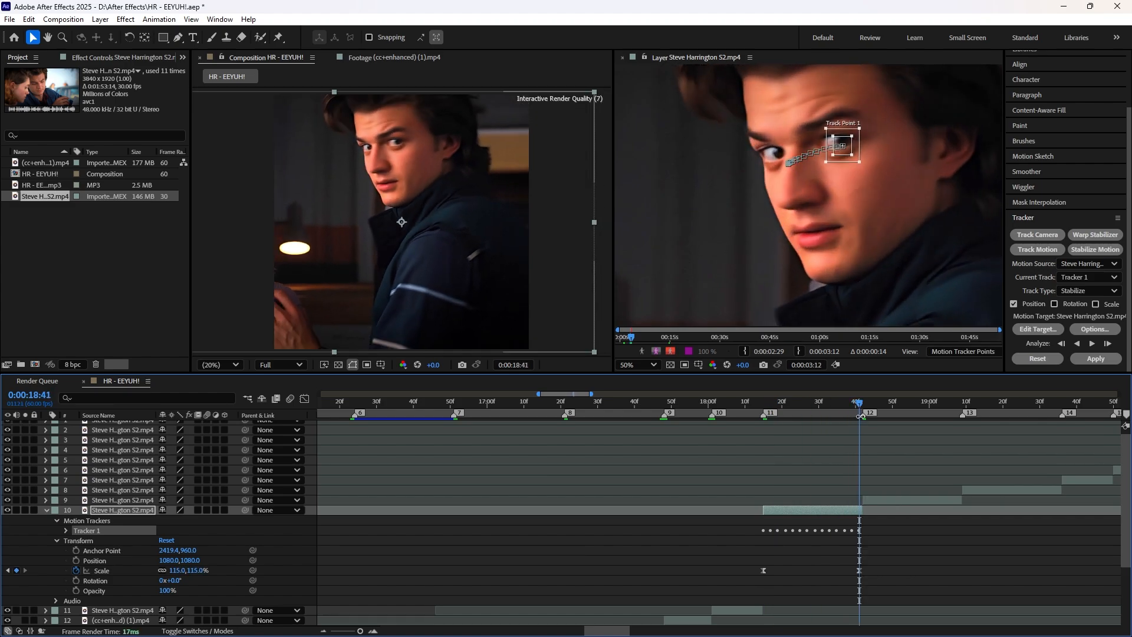
{"action": "left_click", "coordinate": [1086, 360]}
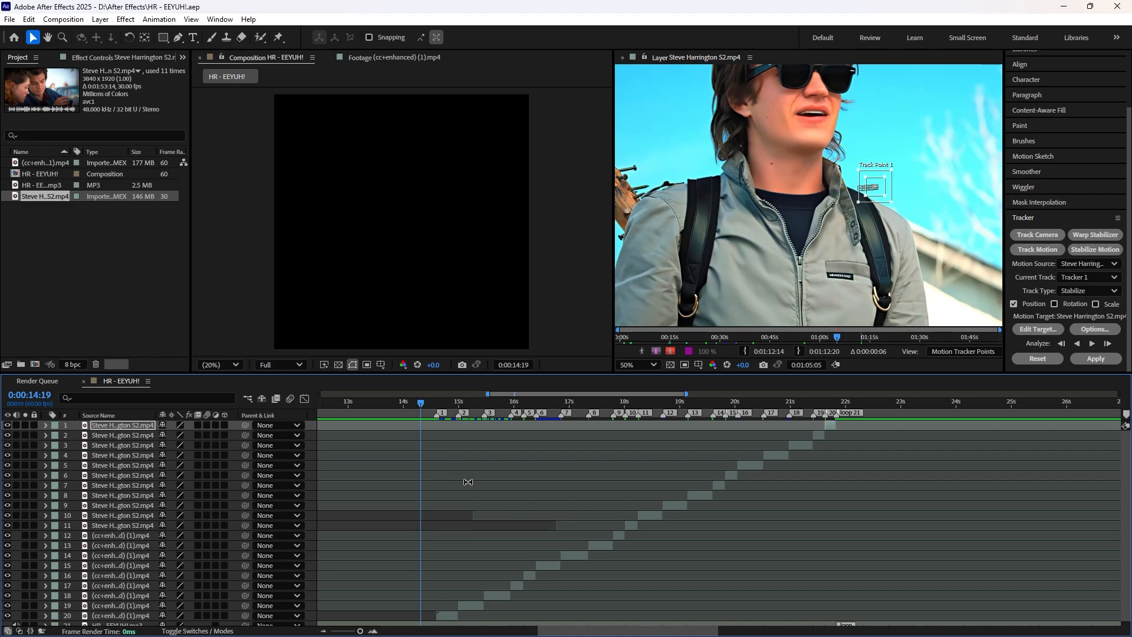
Step: Play the edit from 0:00:14:19 through the final clip, and return the playhead to the first clip at 0:00:14:36
{"action": "key", "text": "space"}
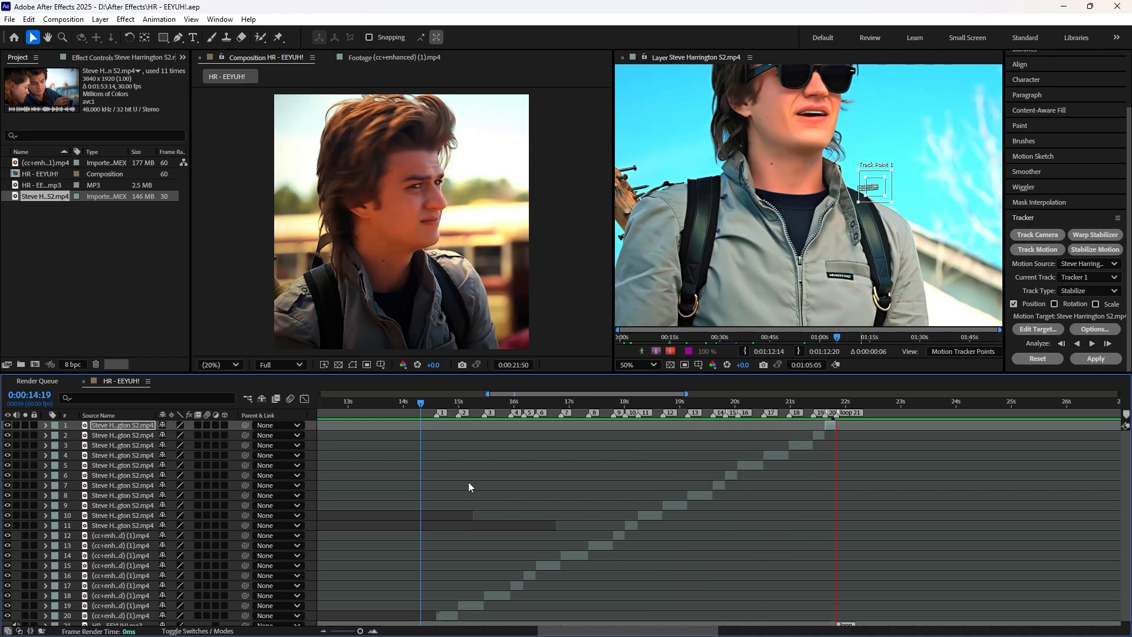
{"action": "key", "text": "space"}
{"action": "left_click", "coordinate": [481, 415]}
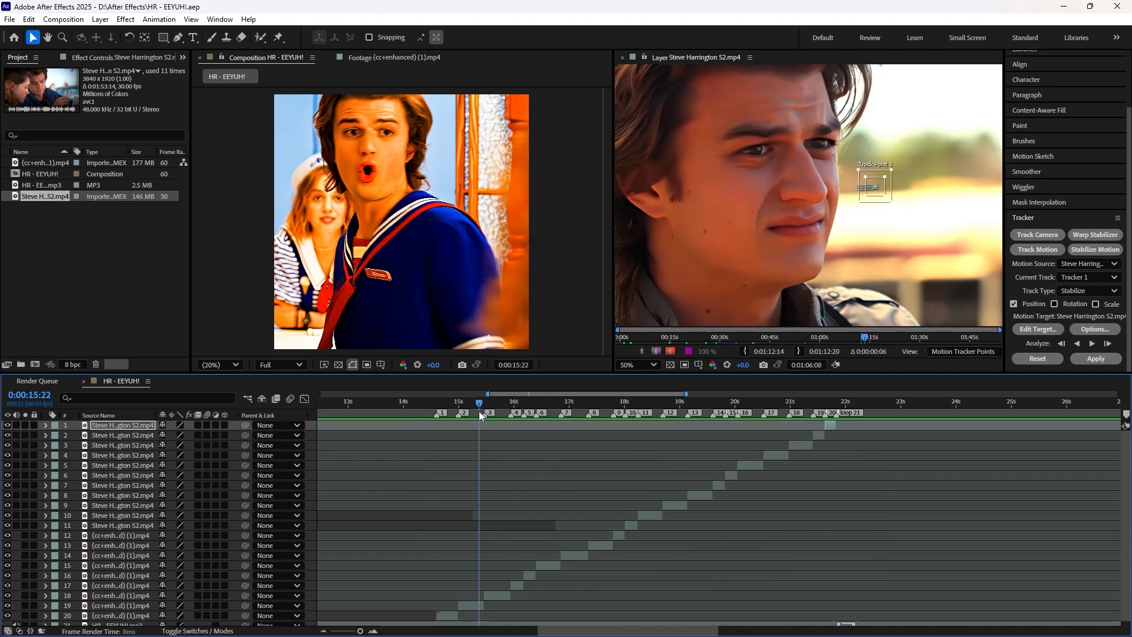
{"action": "left_click_drag", "start_coordinate": [481, 414], "coordinate": [437, 415]}
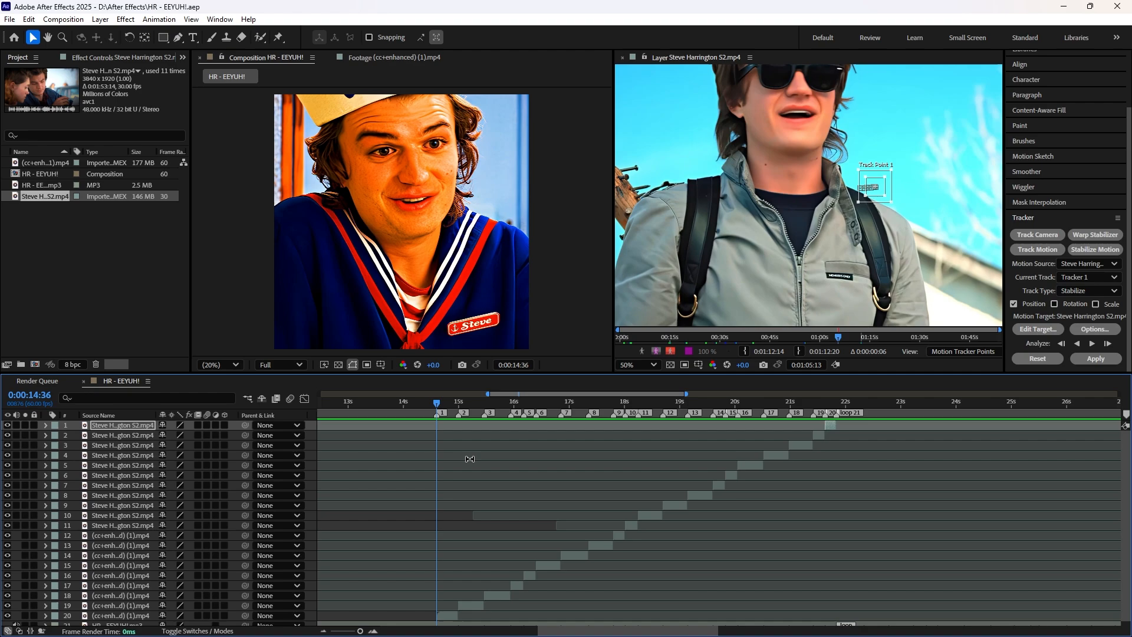
Step: Close the Layer viewer and add a text layer reading "yauque" with the playhead at 0:00:14:37
{"action": "left_click", "coordinate": [623, 59]}
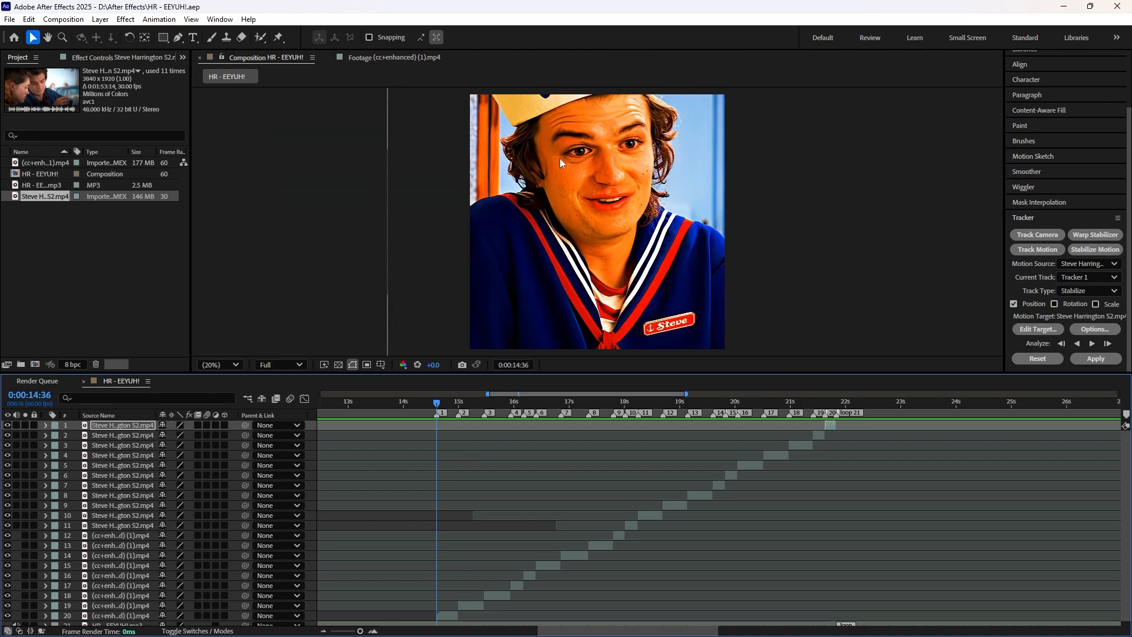
{"action": "left_click", "coordinate": [835, 405]}
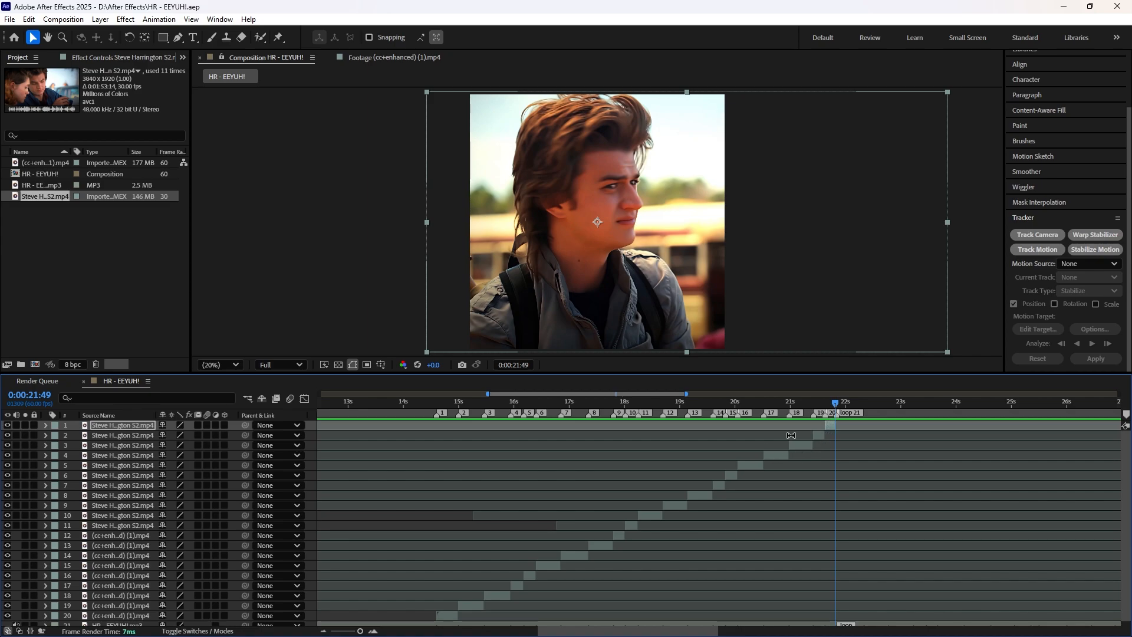
{"action": "left_click_drag", "start_coordinate": [841, 401], "coordinate": [434, 433]}
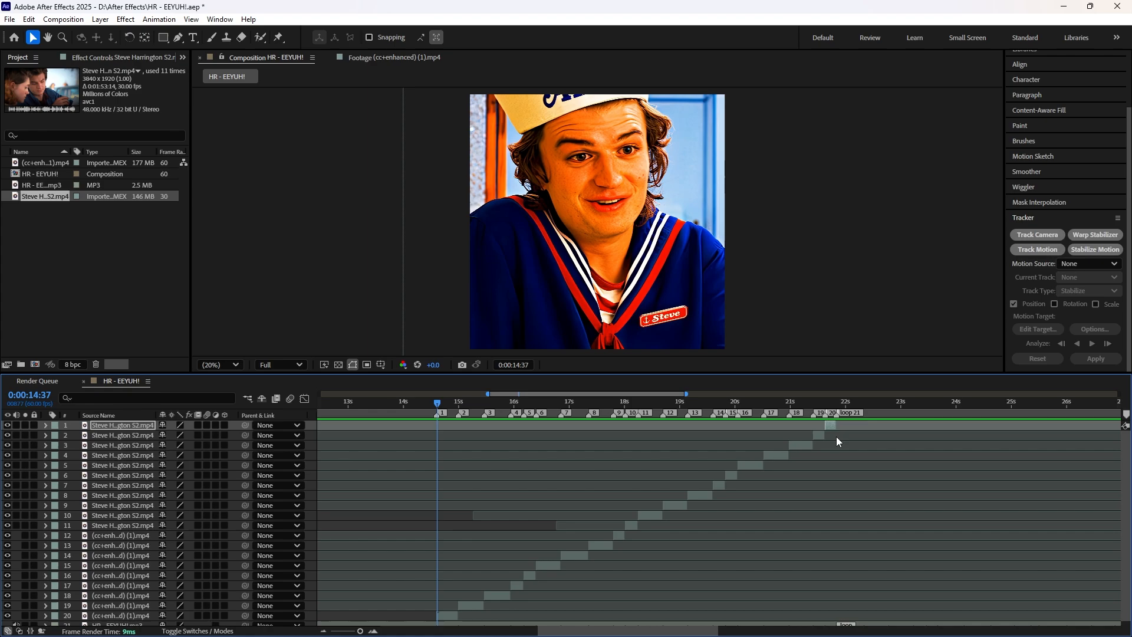
{"action": "key", "text": "ctrl+alt+shift+t"}
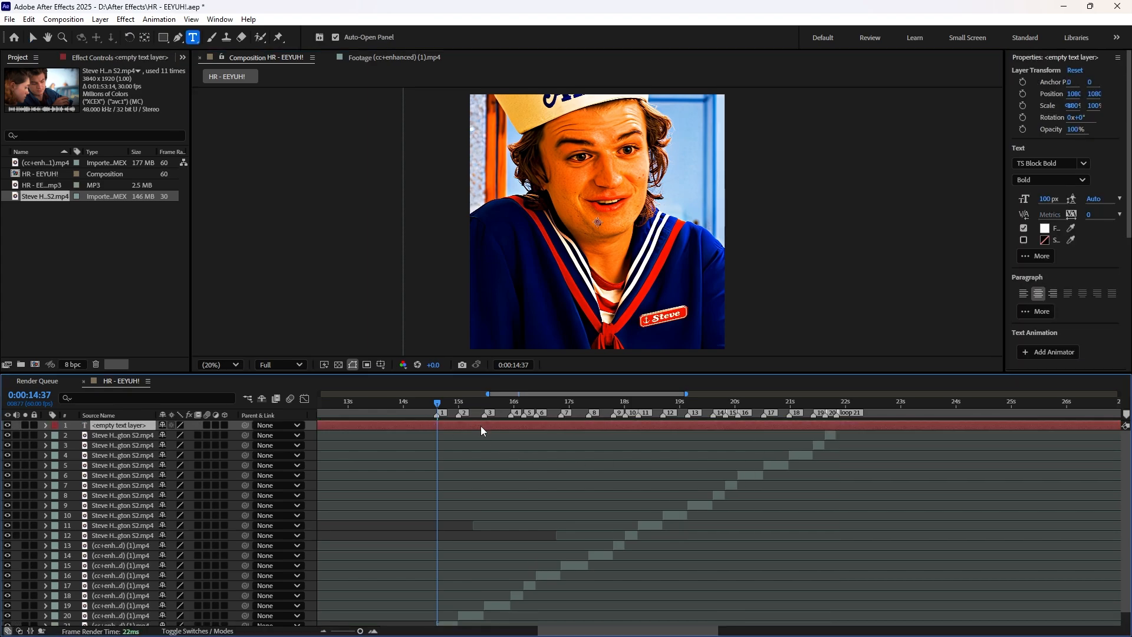
{"action": "type", "text": "yauque"}
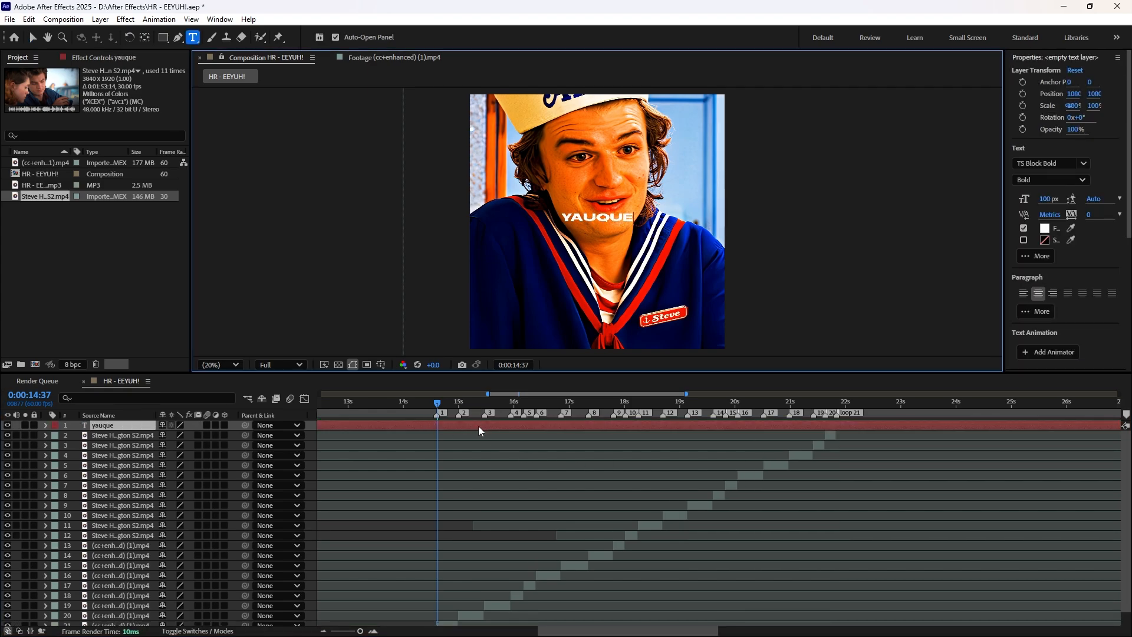
Step: Scale the "yauque" text layer to 75% and set its position to 1080, 1720
{"action": "left_click", "coordinate": [45, 425]}
{"action": "left_click", "coordinate": [56, 446]}
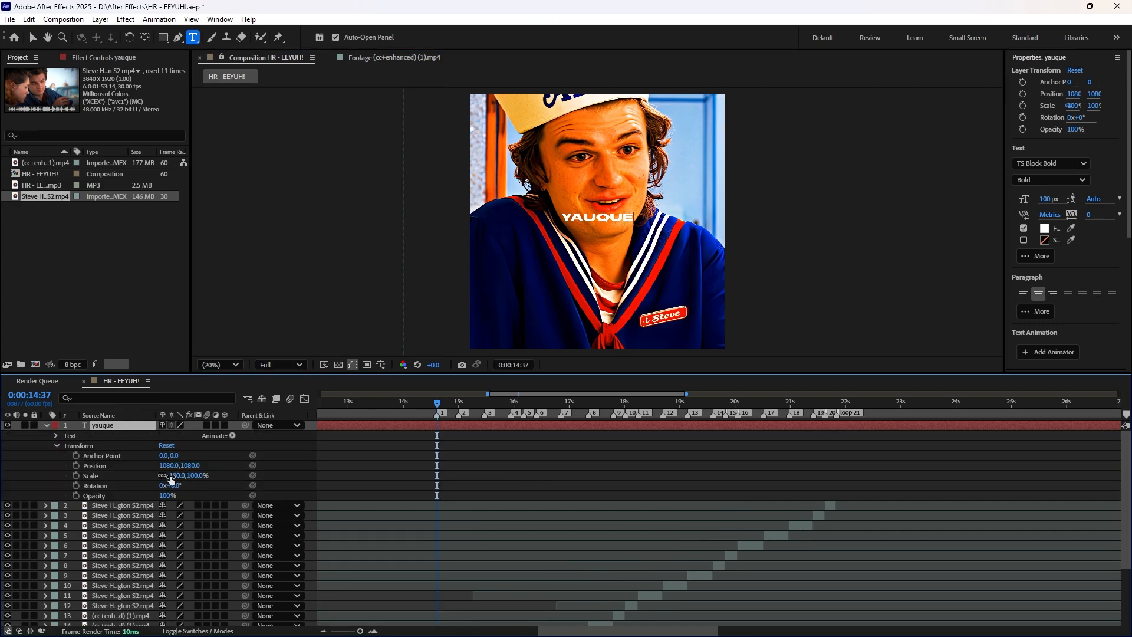
{"action": "left_click", "coordinate": [176, 476]}
{"action": "type", "text": "75"}
{"action": "key", "text": "Return"}
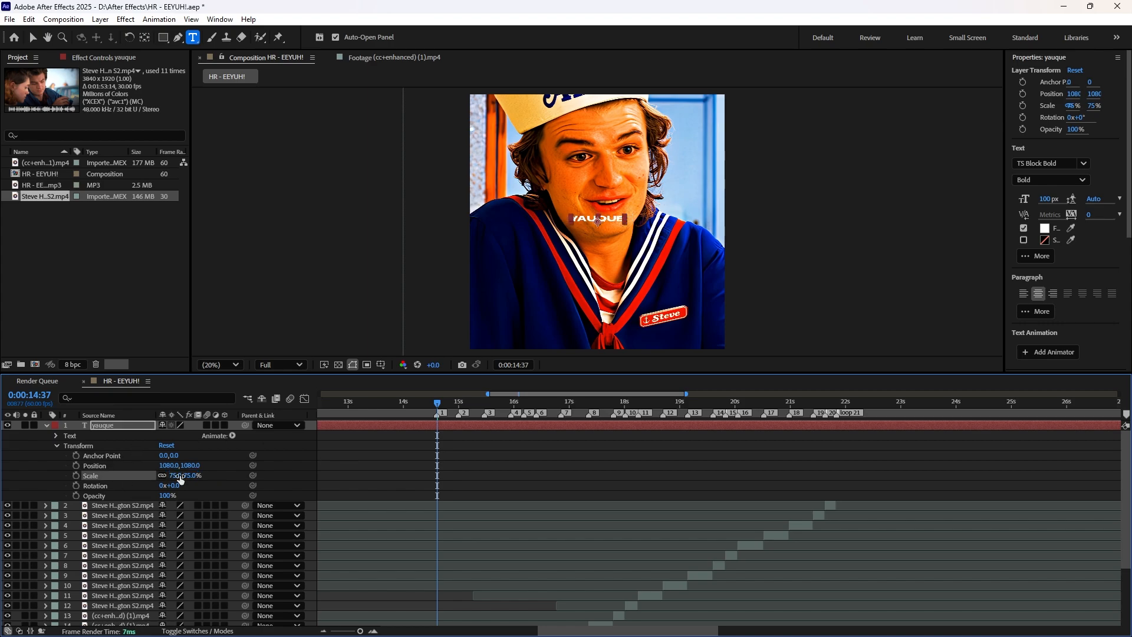
{"action": "left_click", "coordinate": [192, 466]}
{"action": "type", "text": "1720"}
{"action": "key", "text": "Return"}
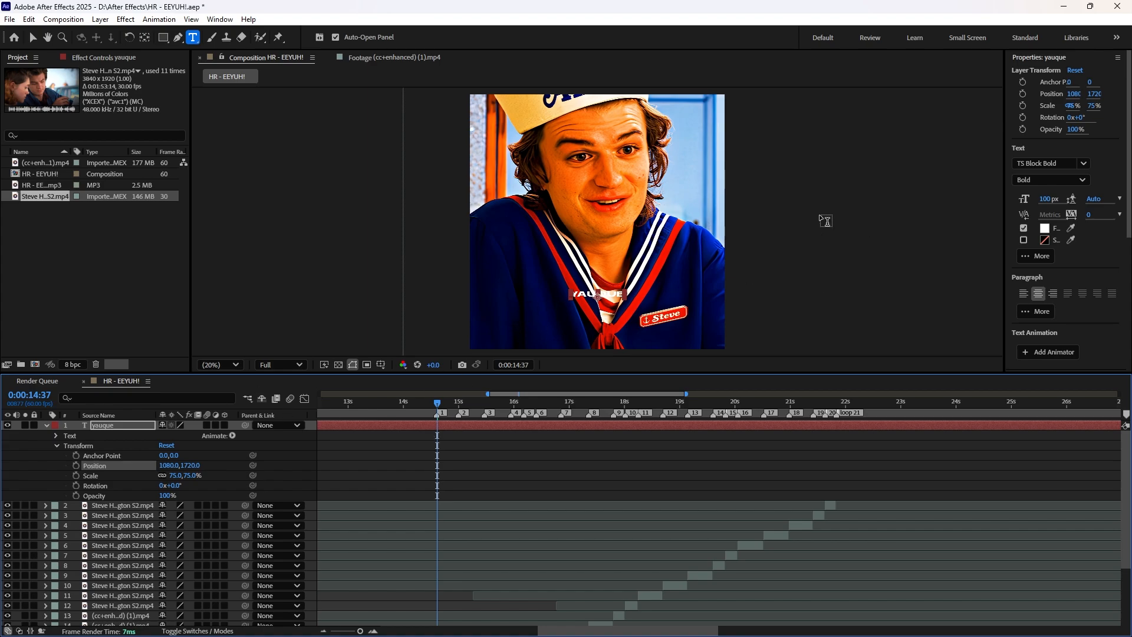
Step: Find the Text watermark preset with the search term "water" and apply it to the "yauque" text layer
{"action": "scroll", "coordinate": [1044, 224], "scroll_direction": "down", "scroll_amount": 5}
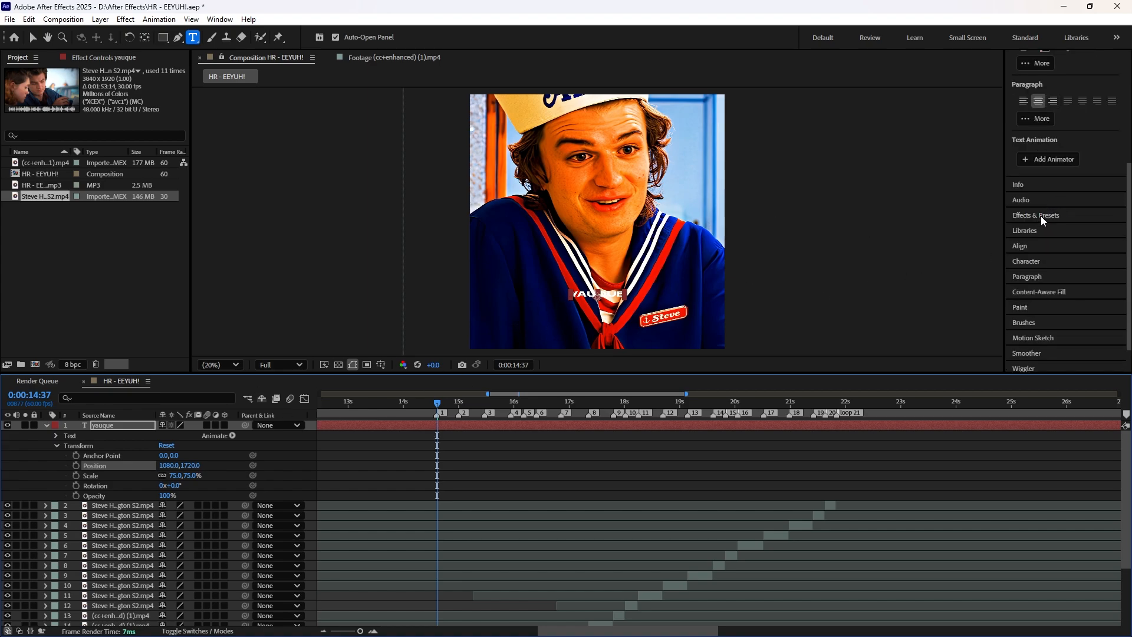
{"action": "left_click", "coordinate": [1042, 220]}
{"action": "left_click_drag", "start_coordinate": [1053, 117], "coordinate": [1008, 120]}
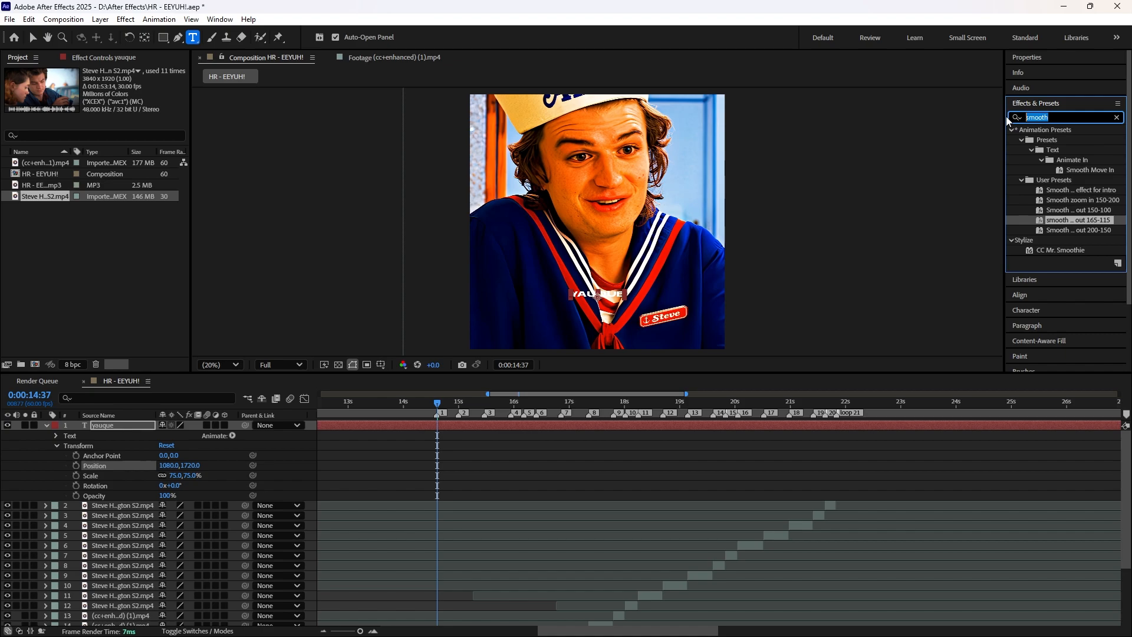
{"action": "type", "text": "water"}
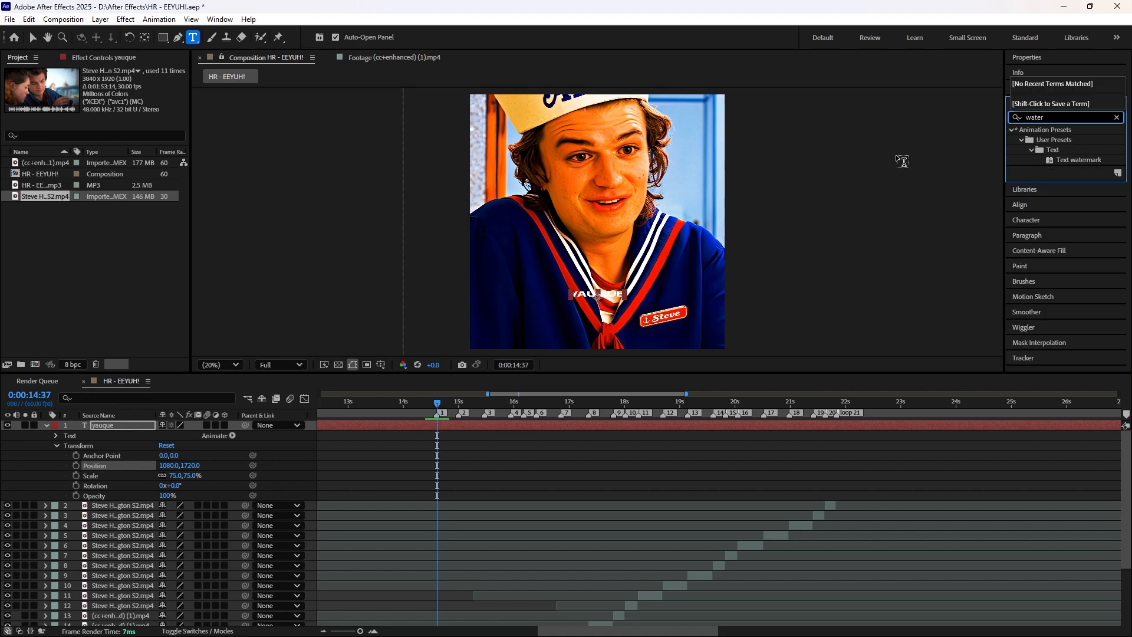
{"action": "left_click_drag", "start_coordinate": [1079, 159], "coordinate": [494, 423]}
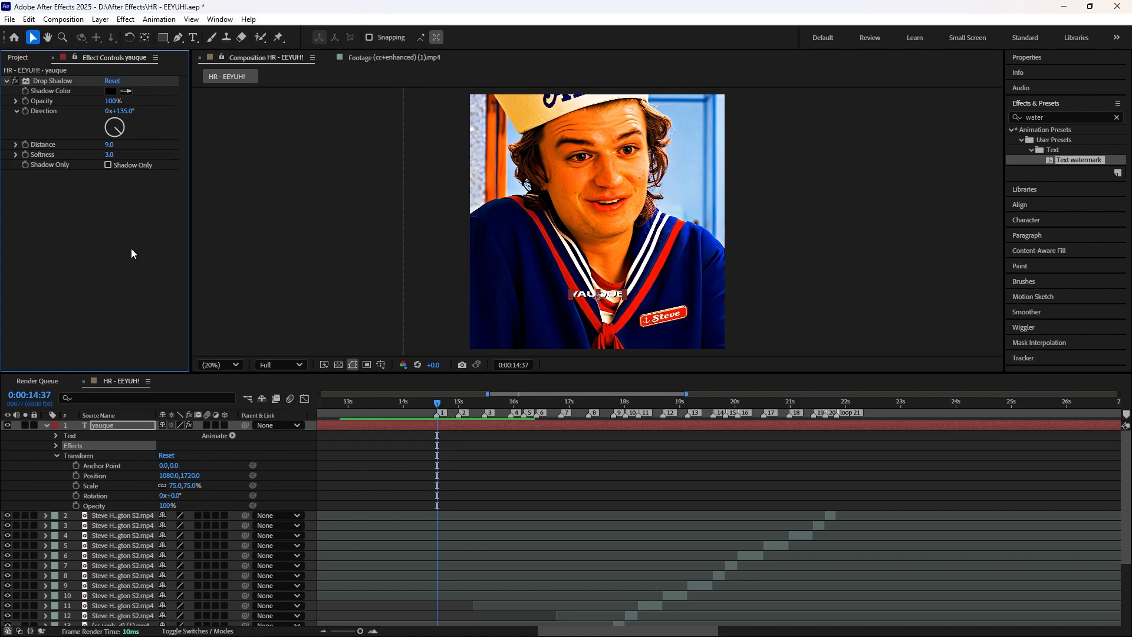
Step: Show the layer blending modes and set the "yauque" text layer to Overlay
{"action": "left_click", "coordinate": [200, 631]}
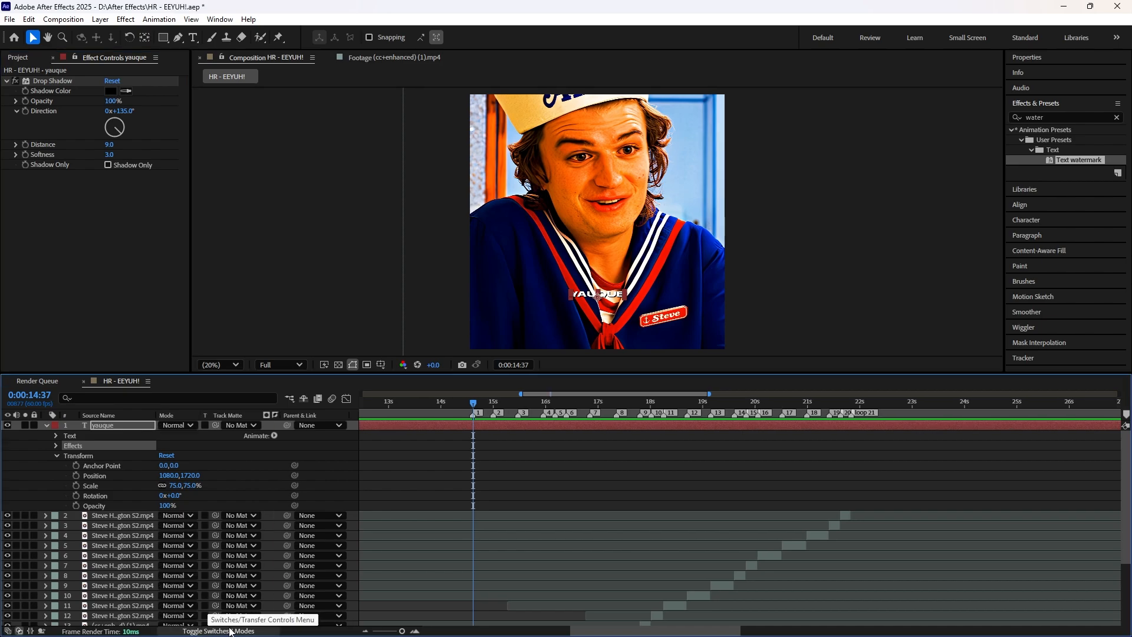
{"action": "left_click", "coordinate": [189, 426]}
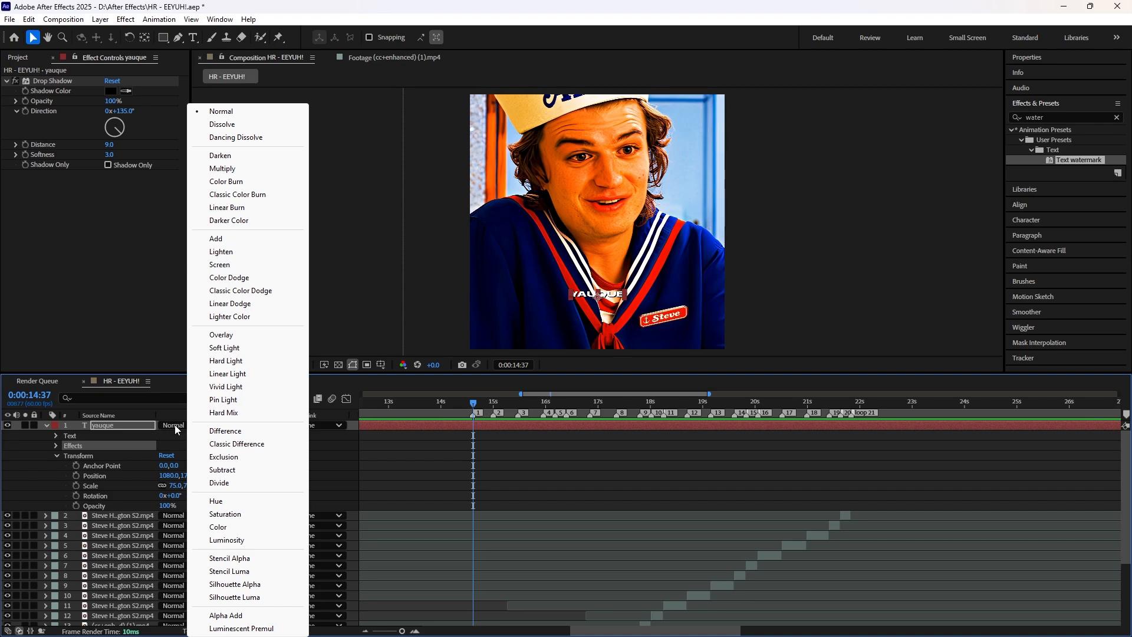
{"action": "left_click", "coordinate": [221, 335]}
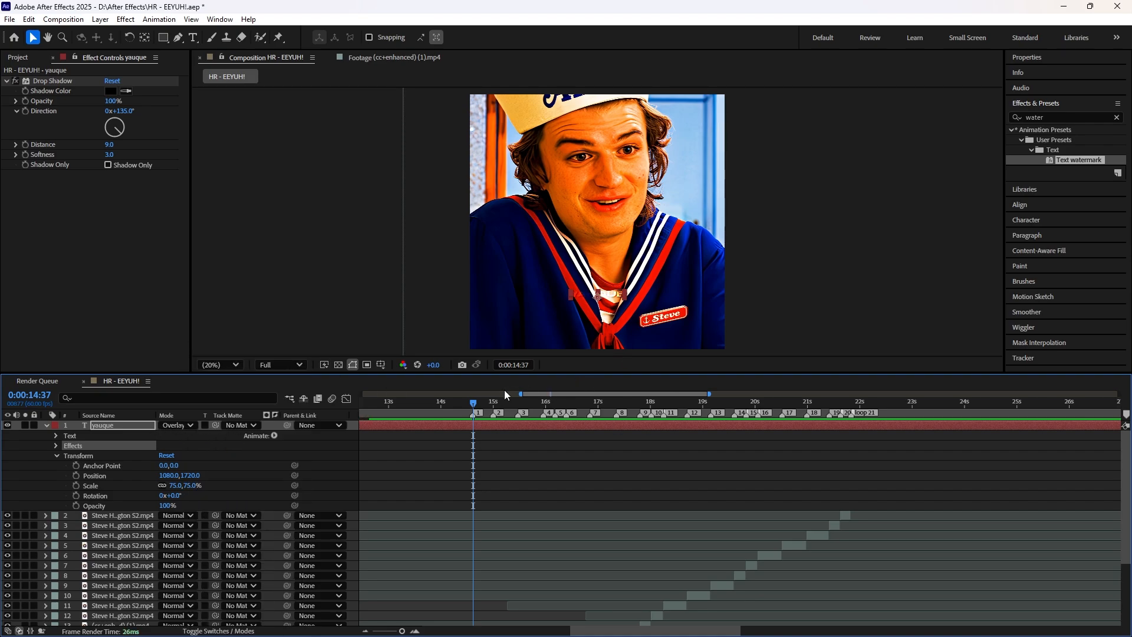
Step: Scrub through the clips to check the watermark, restore the layer switches display and return to 0:00:14:36
{"action": "left_click_drag", "start_coordinate": [473, 403], "coordinate": [846, 423]}
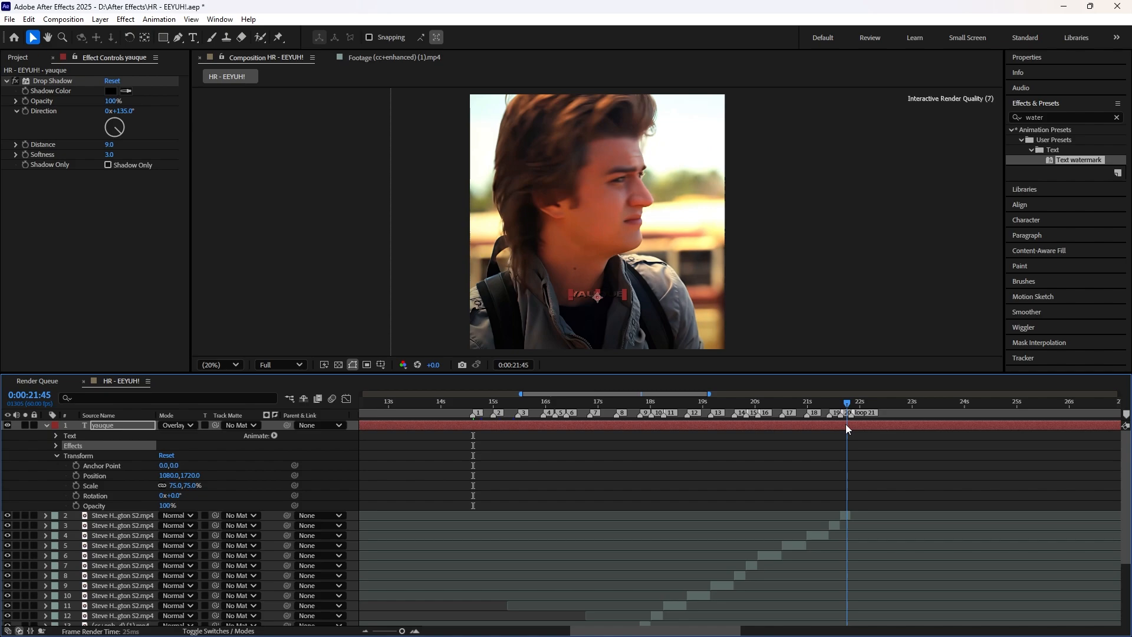
{"action": "left_click", "coordinate": [46, 426]}
{"action": "left_click", "coordinate": [522, 403]}
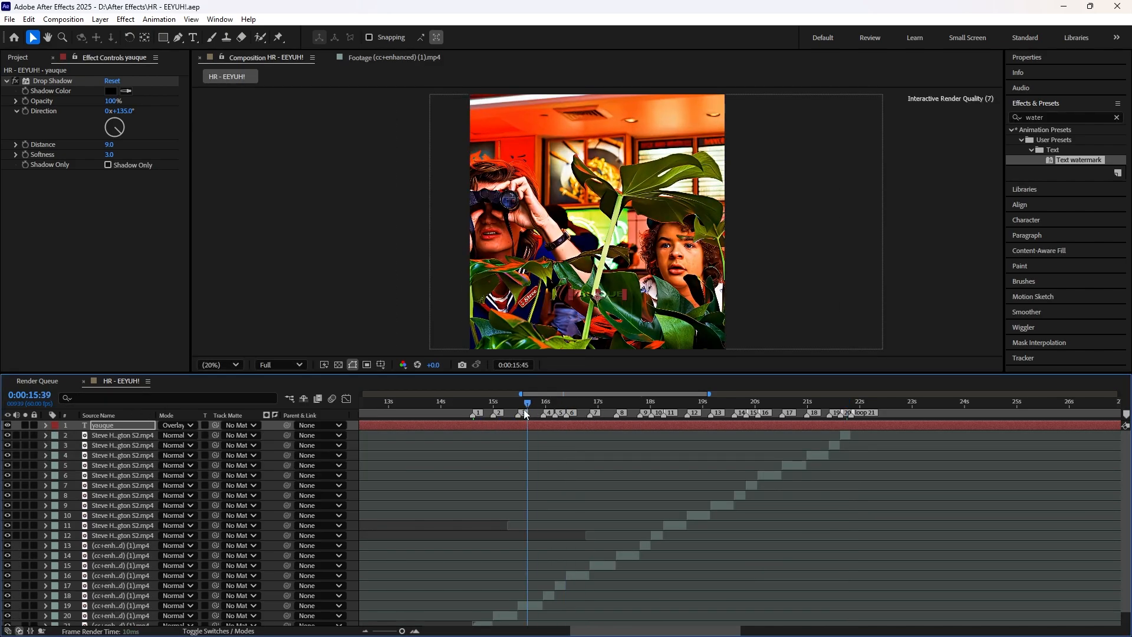
{"action": "left_click", "coordinate": [218, 631]}
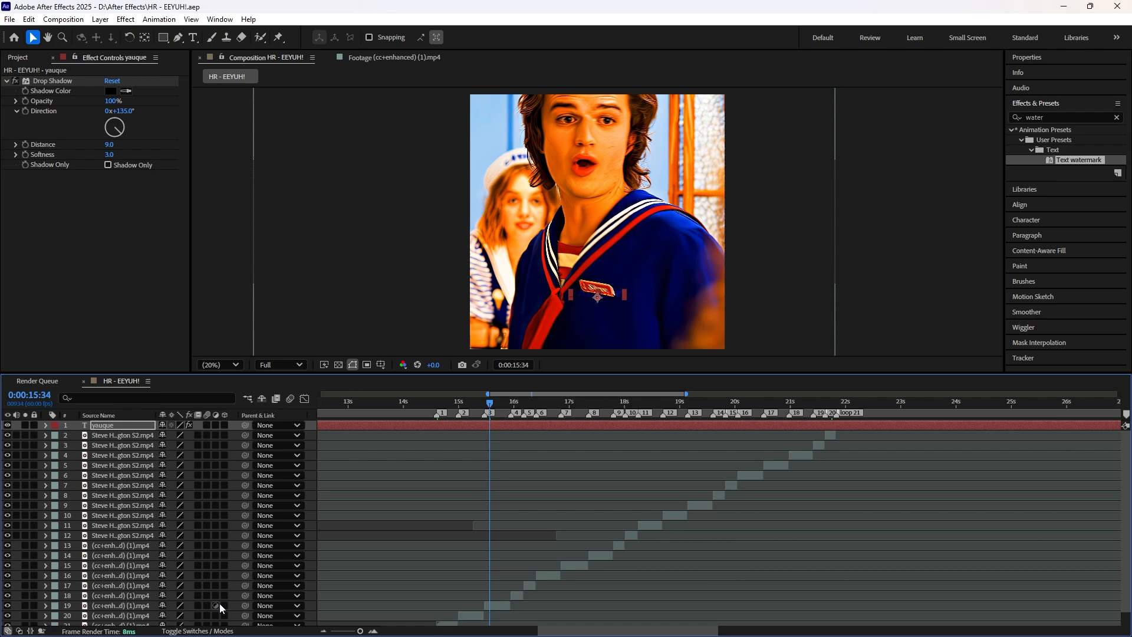
{"action": "left_click_drag", "start_coordinate": [490, 406], "coordinate": [436, 395]}
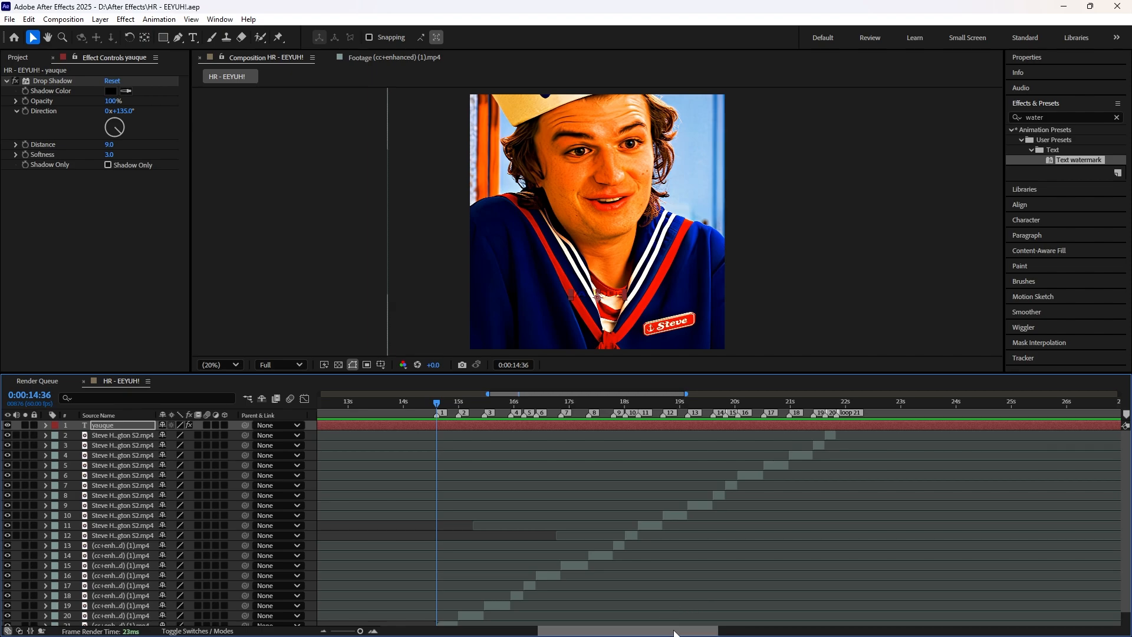
Step: Play back the section before the first clip, starting from 0:00:10:21
{"action": "left_click_drag", "start_coordinate": [669, 630], "coordinate": [634, 621]}
{"action": "scroll", "coordinate": [654, 578], "scroll_direction": "down", "scroll_amount": 1}
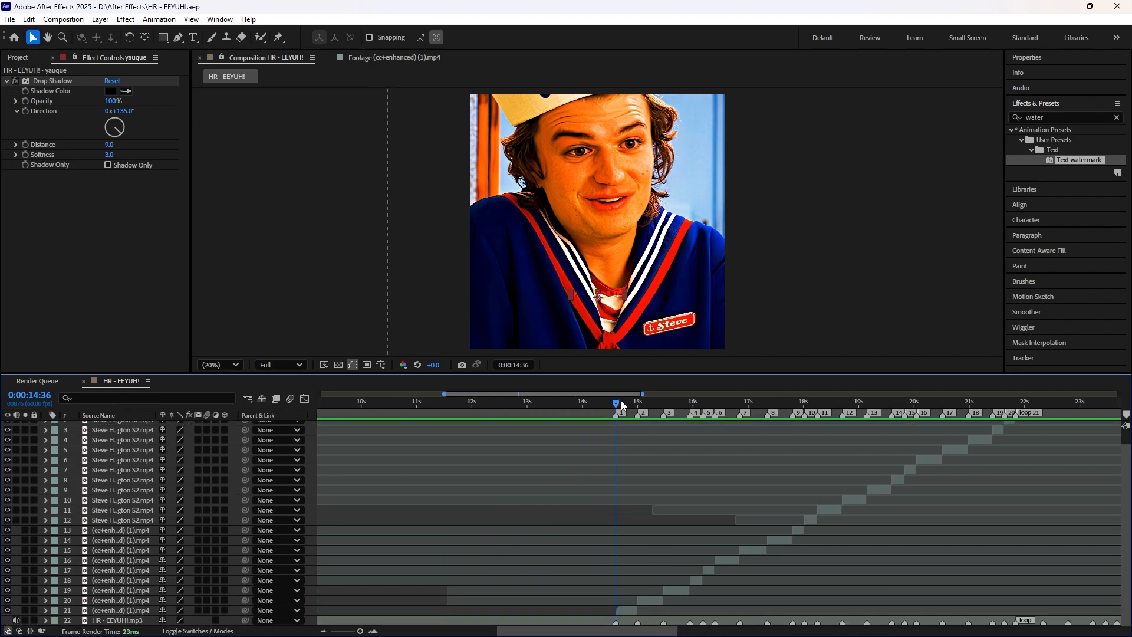
{"action": "left_click_drag", "start_coordinate": [621, 405], "coordinate": [381, 432]}
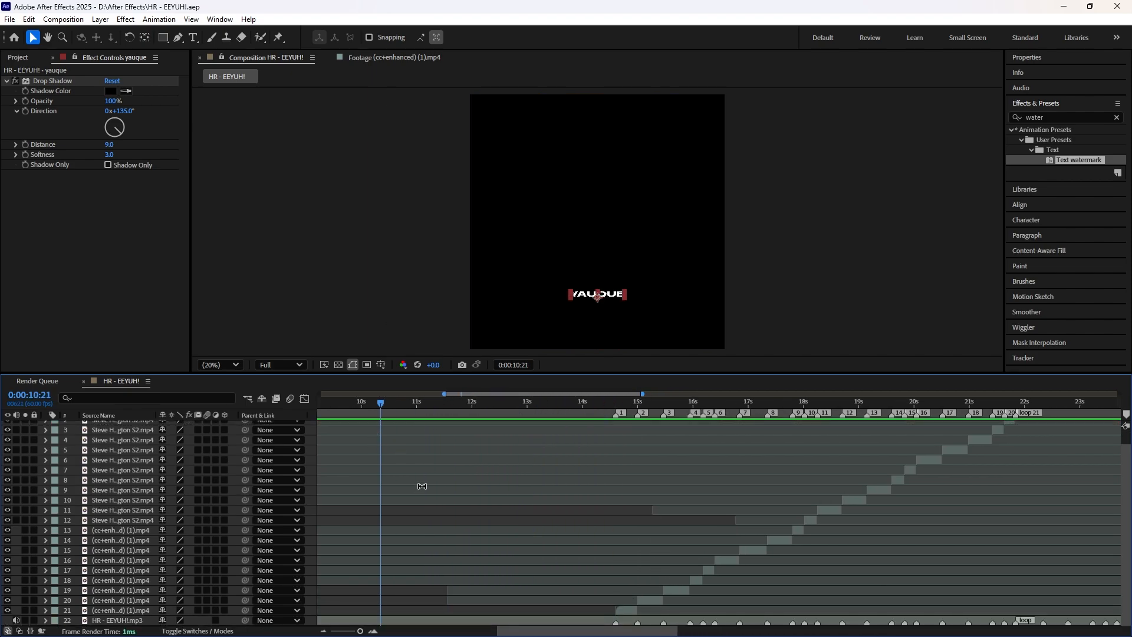
{"action": "key", "text": "space"}
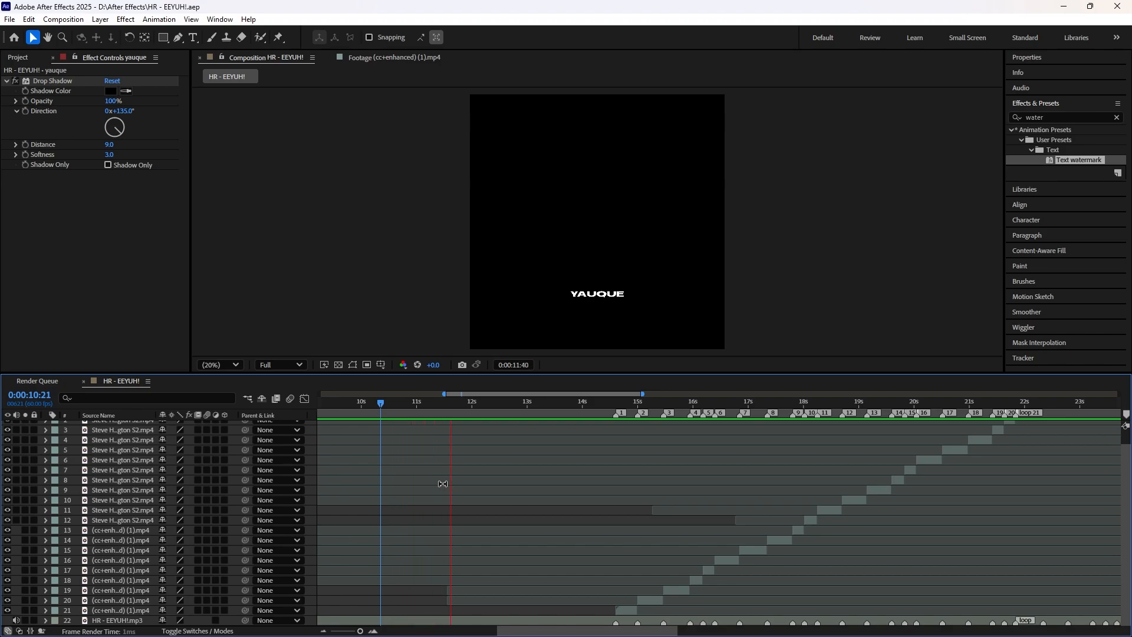
{"action": "key", "text": "minus"}
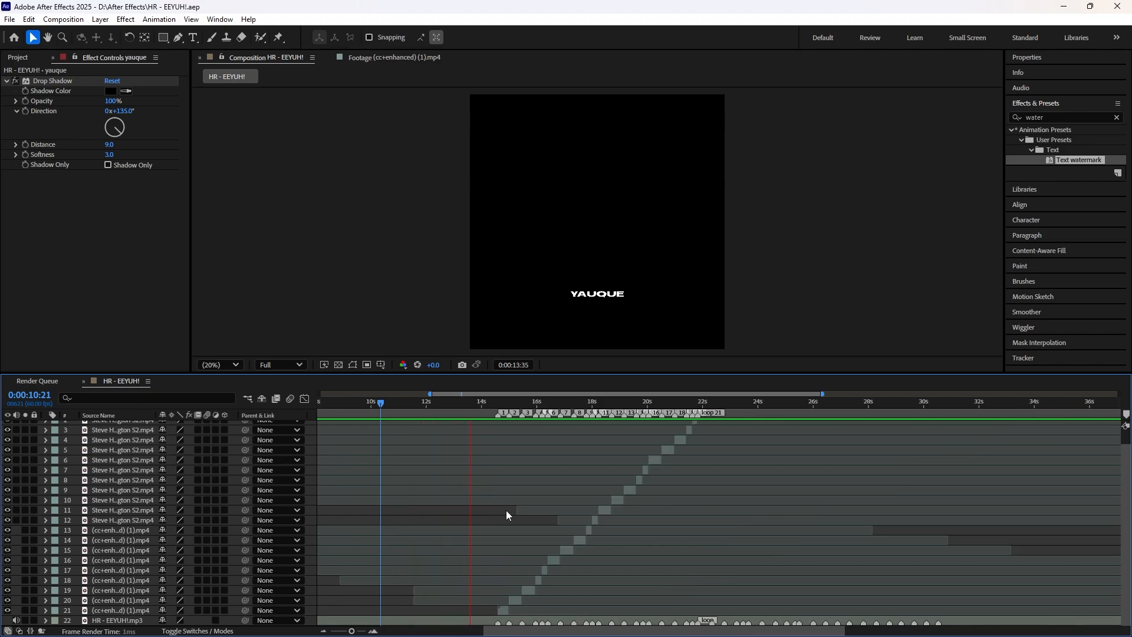
{"action": "key", "text": "space"}
Step: Play the HR - EEYUH!.mp3 layer from 0:00:00:00 and add three beat markers to it before the first clip
{"action": "left_click_drag", "start_coordinate": [551, 630], "coordinate": [386, 629]}
{"action": "left_click_drag", "start_coordinate": [435, 405], "coordinate": [321, 404]}
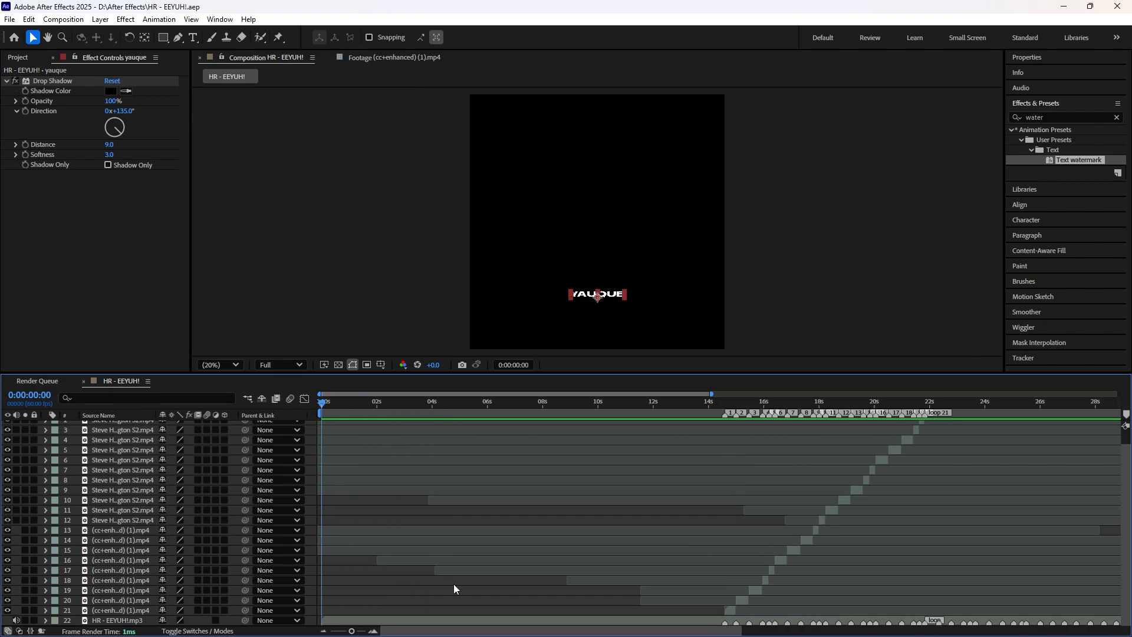
{"action": "left_click", "coordinate": [460, 620]}
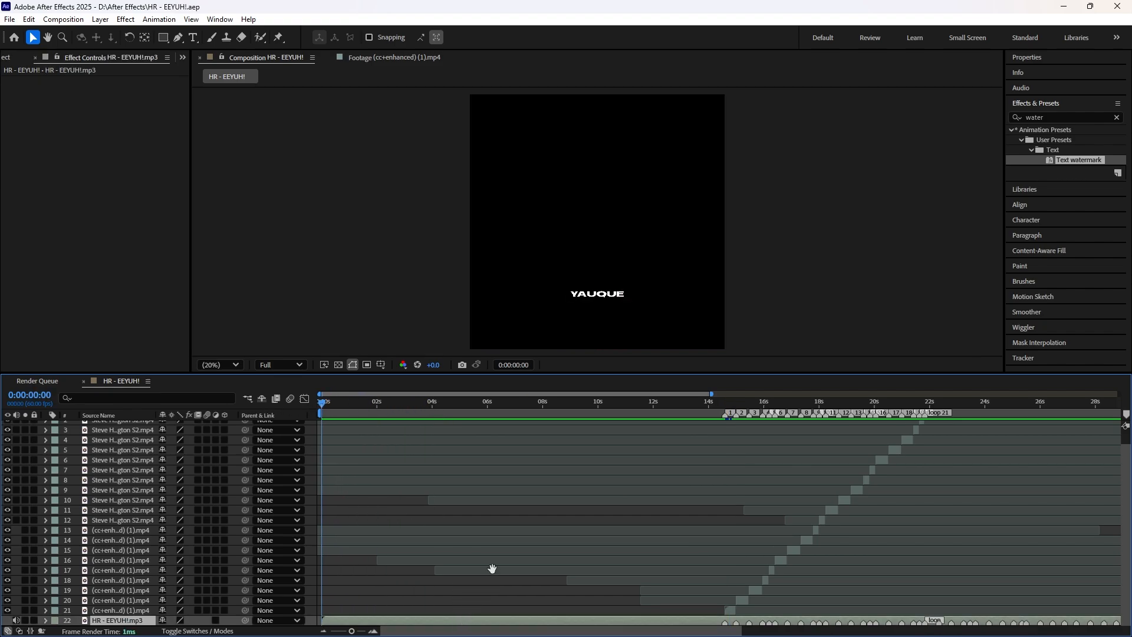
{"action": "key", "text": "space"}
{"action": "key", "text": "KP_Multiply"}
{"action": "key", "text": "KP_Multiply"}
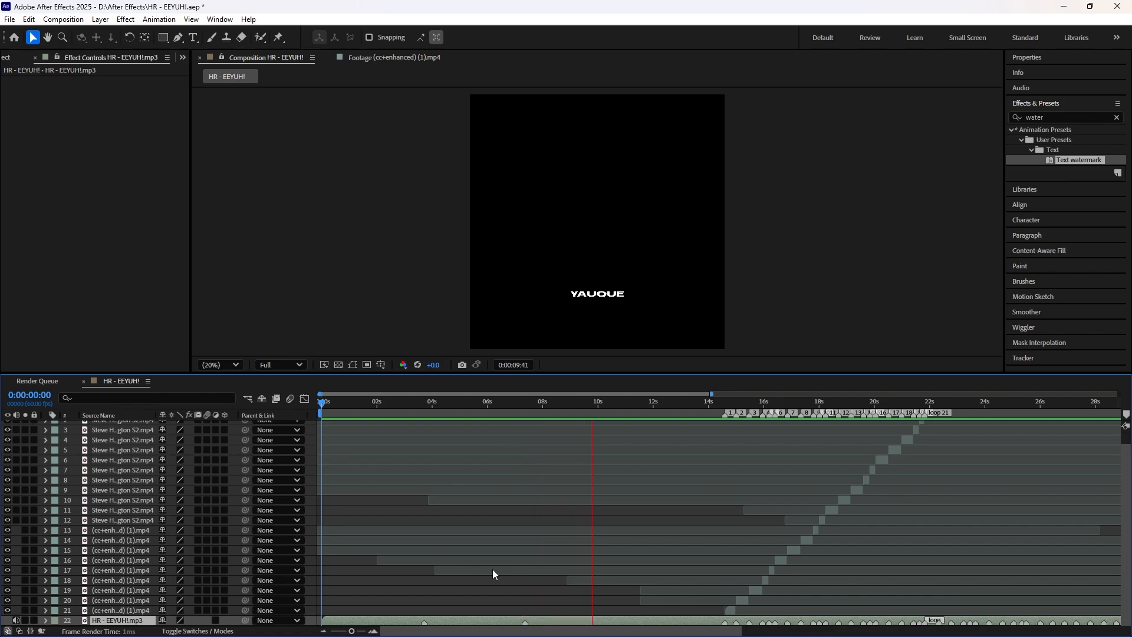
{"action": "key", "text": "KP_Multiply"}
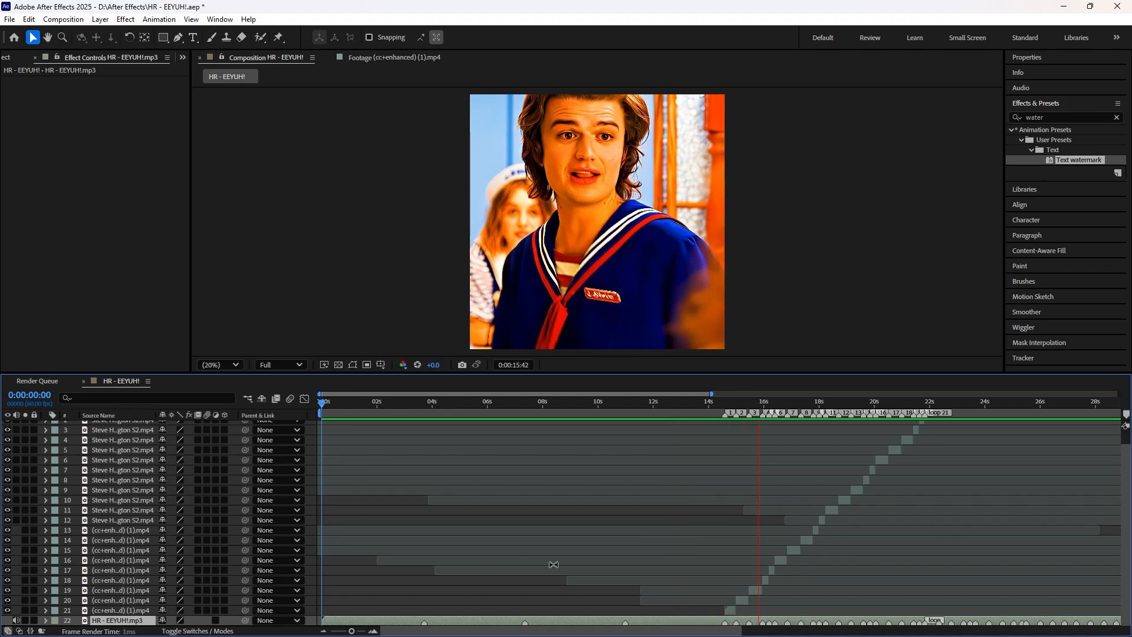
{"action": "key", "text": "space"}
Step: Place the Steve Harrington S2 footage directly above the audio layer, starting at the beat marker at 0:00:10:59
{"action": "left_click_drag", "start_coordinate": [659, 404], "coordinate": [626, 395]}
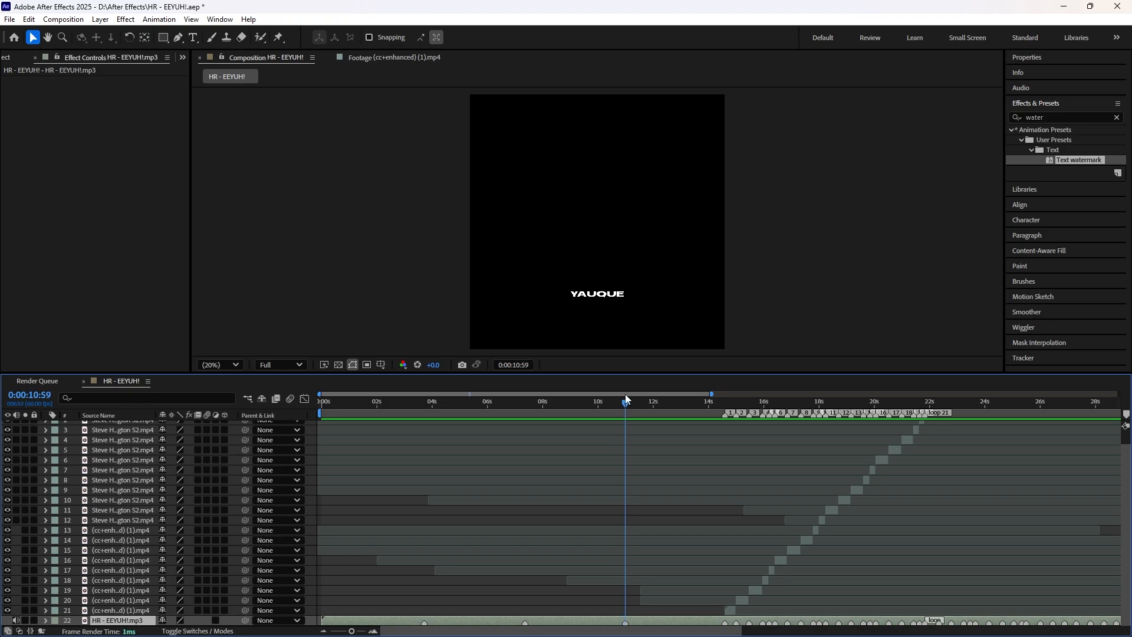
{"action": "scroll", "coordinate": [625, 395], "scroll_direction": "up", "scroll_amount": 1}
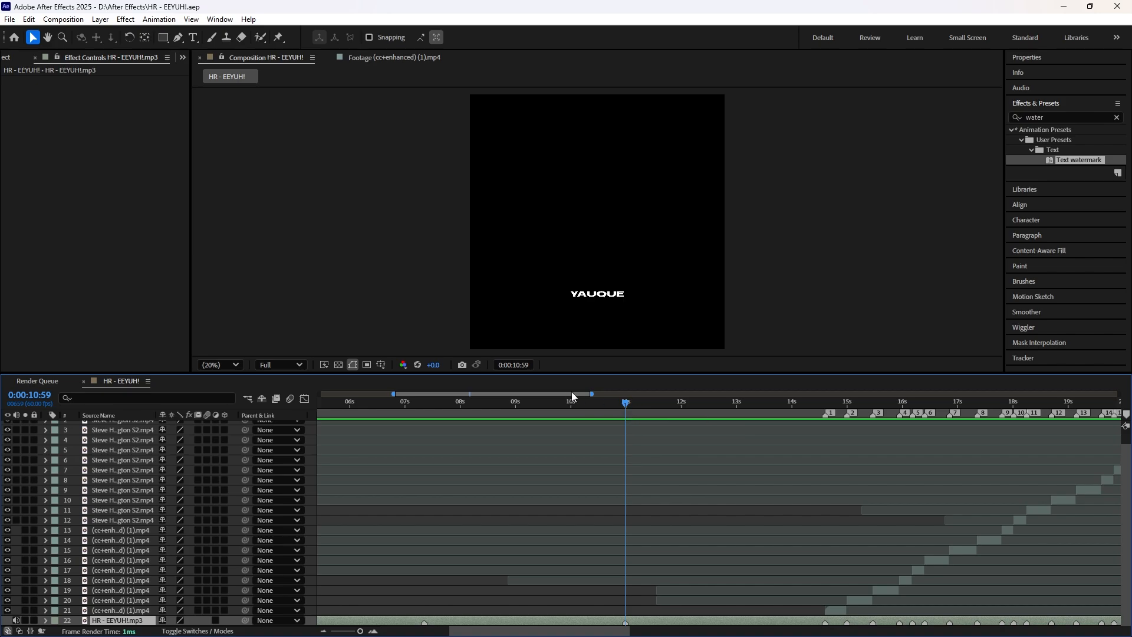
{"action": "left_click", "coordinate": [19, 57]}
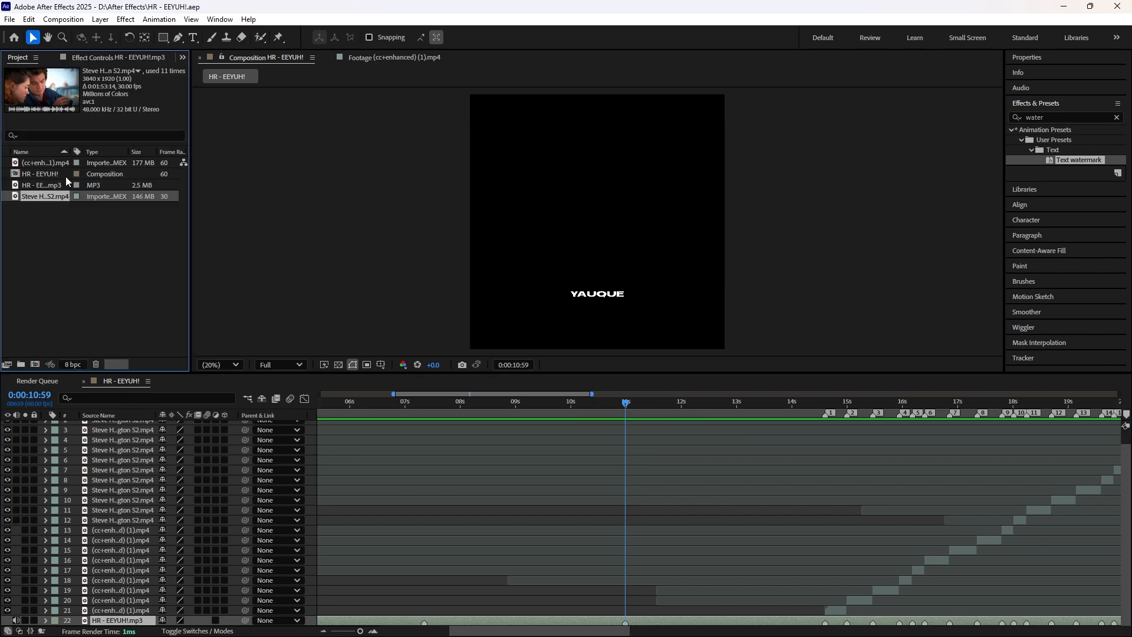
{"action": "left_click_drag", "start_coordinate": [49, 198], "coordinate": [693, 623]}
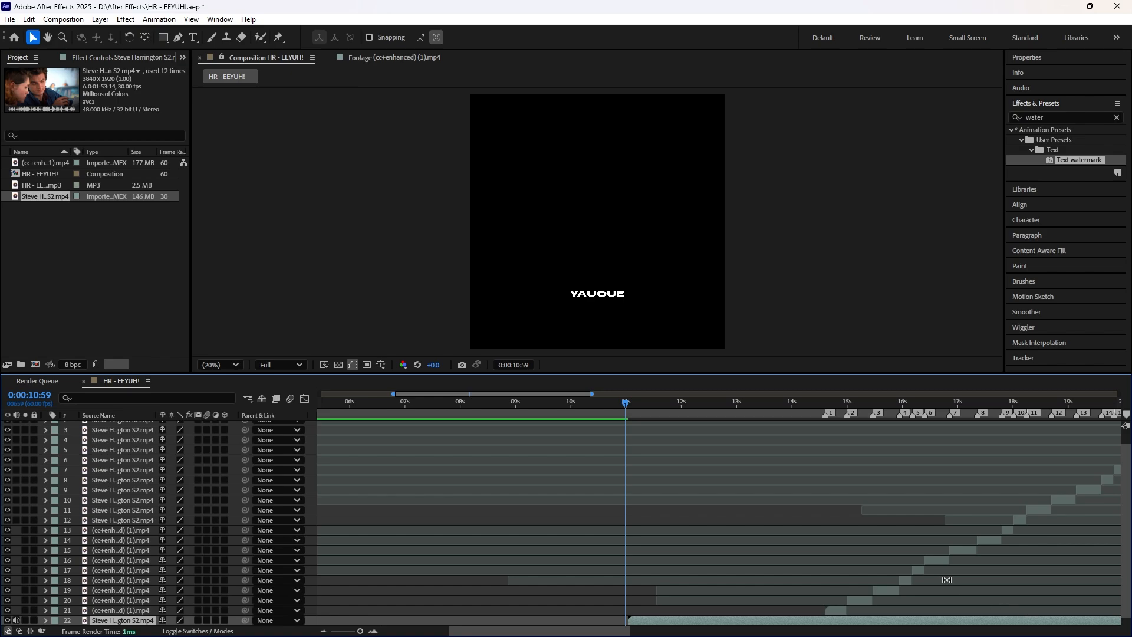
Step: Slide the intro footage layer to the shot of the man in the blue jacket and trim it from 0:00:10:59 to the first clip
{"action": "key", "text": "minus"}
{"action": "key", "text": "minus"}
{"action": "left_click_drag", "start_coordinate": [1070, 621], "coordinate": [929, 606]}
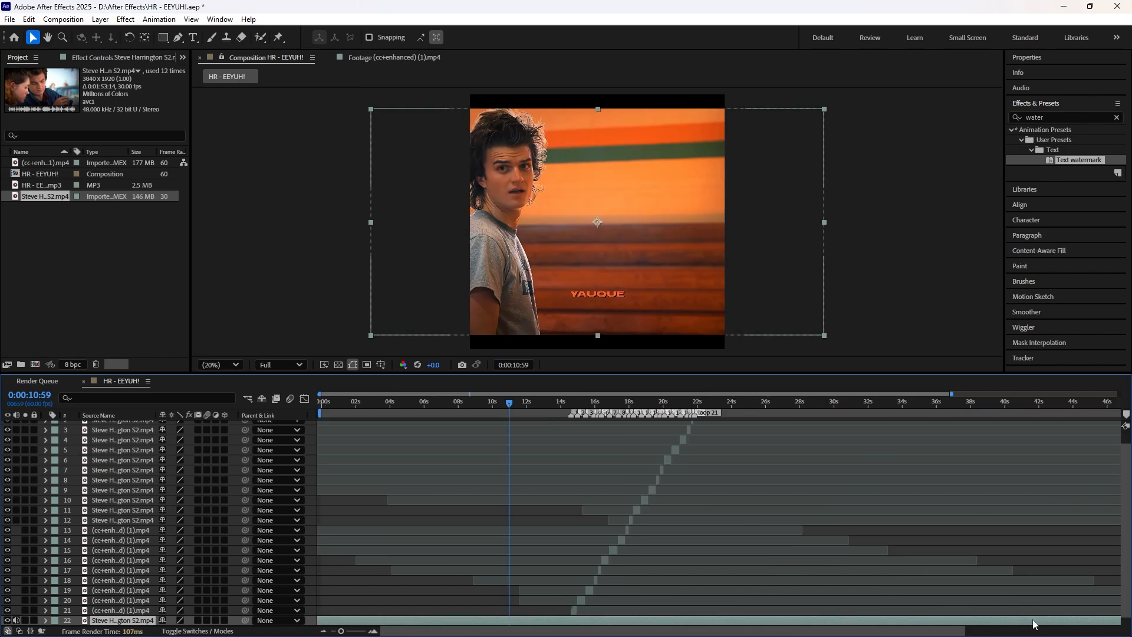
{"action": "left_click_drag", "start_coordinate": [1033, 624], "coordinate": [882, 621]}
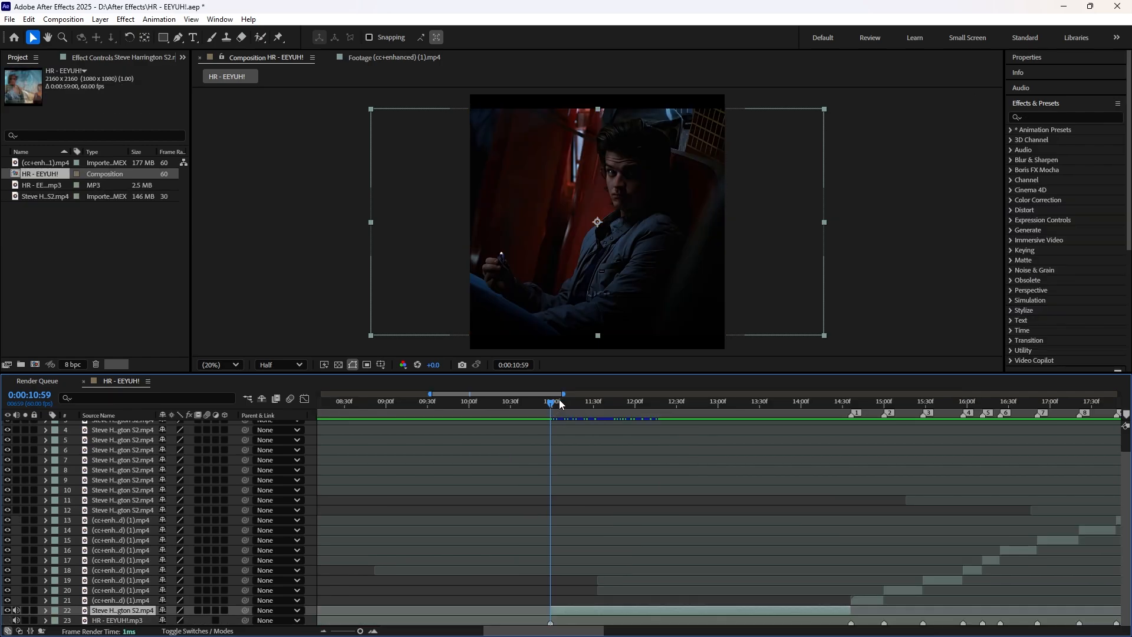
Step: Mute the intro footage layer's audio and set its scale to 115%
{"action": "mouse_move", "coordinate": [548, 405]}
{"action": "left_mouse_down"}
{"action": "mouse_move", "coordinate": [848, 427]}
{"action": "mouse_move", "coordinate": [581, 419]}
{"action": "mouse_move", "coordinate": [550, 405]}
{"action": "left_mouse_up"}
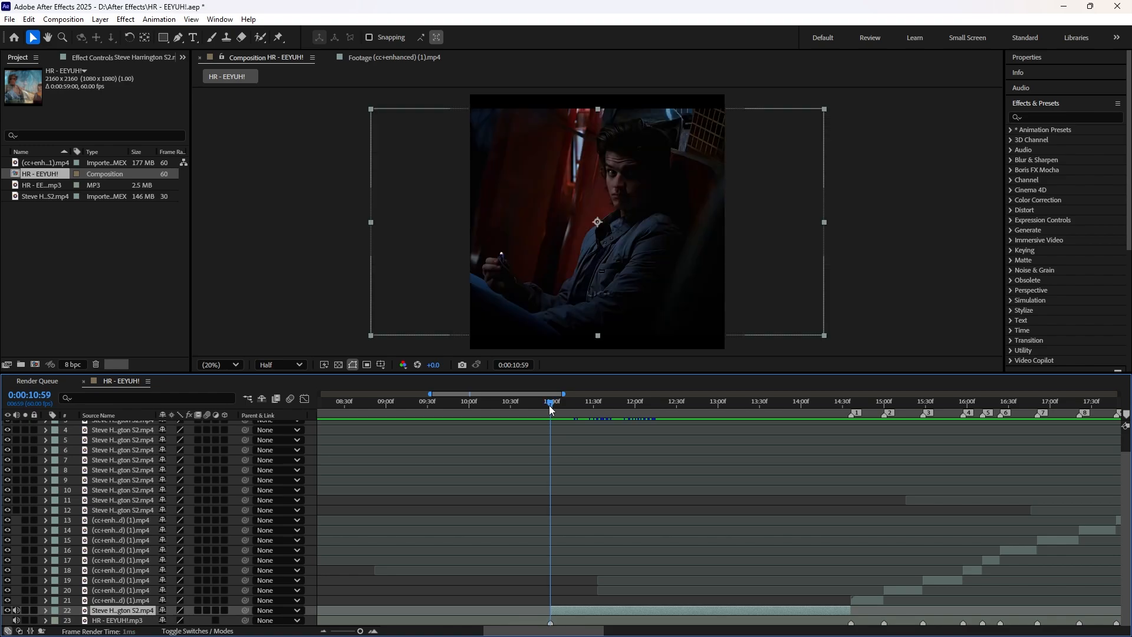
{"action": "left_click", "coordinate": [17, 610]}
{"action": "left_click", "coordinate": [43, 608]}
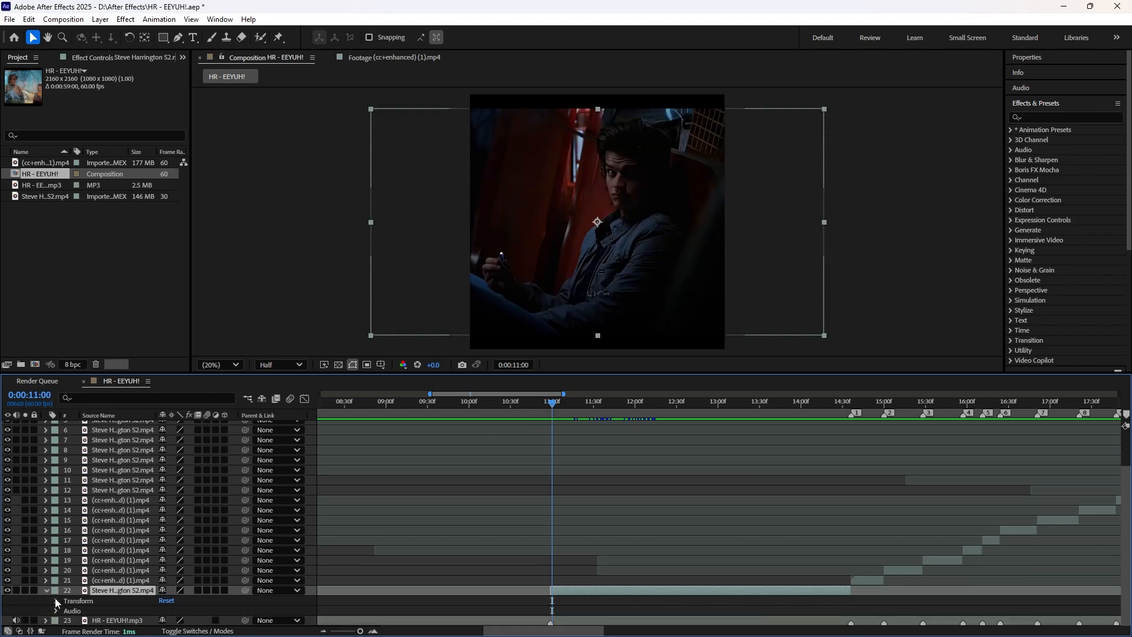
{"action": "left_click", "coordinate": [55, 601]}
{"action": "left_click", "coordinate": [174, 581]}
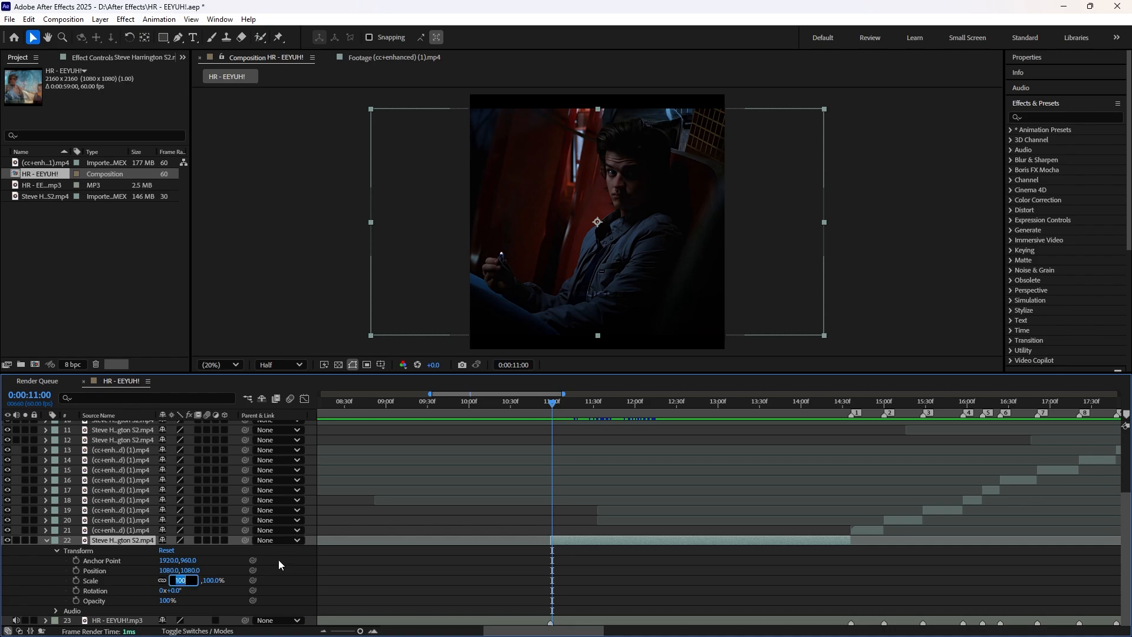
{"action": "type", "text": "115"}
{"action": "key", "text": "Return"}
Step: At 0:00:10:59, shift the intro clip's anchor point to 2153, 960 so the man sits nearer the frame's centre
{"action": "key", "text": "Page_Up"}
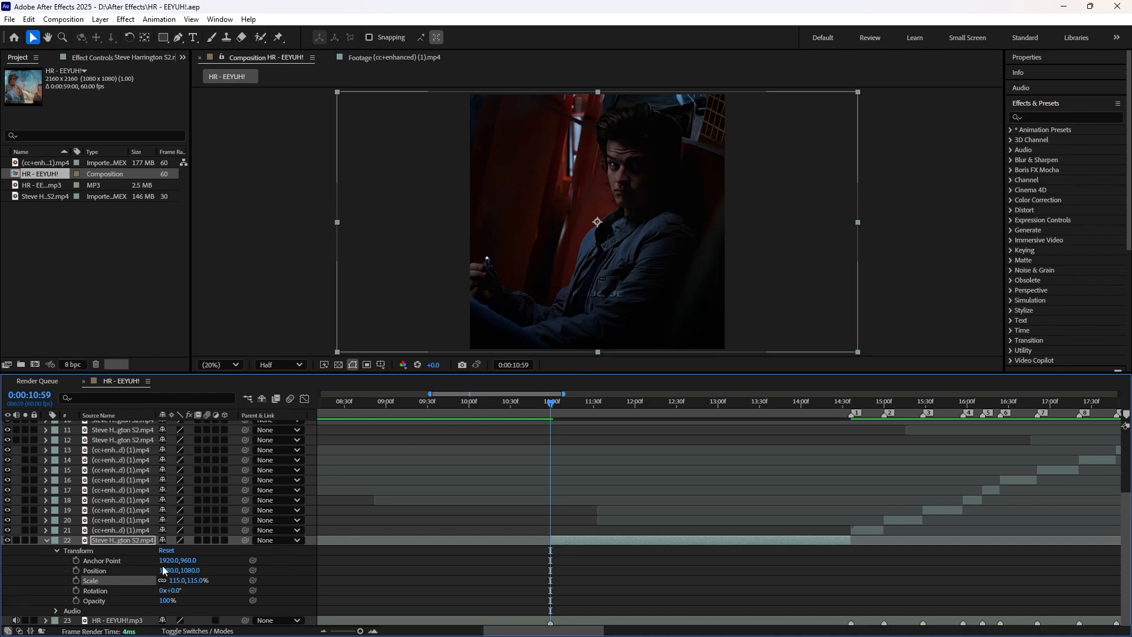
{"action": "left_click_drag", "start_coordinate": [166, 564], "coordinate": [296, 560]}
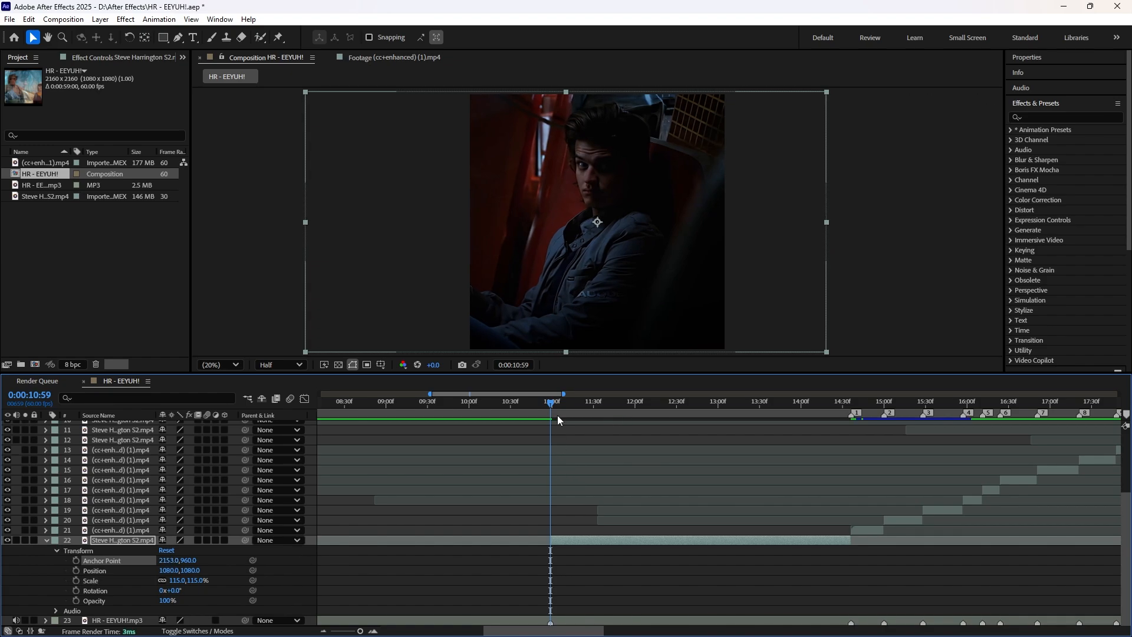
{"action": "left_click_drag", "start_coordinate": [552, 403], "coordinate": [552, 400]}
Step: Open the intro clip in an enlarged Layer viewer and create a Stabilize motion tracker for it
{"action": "double_click", "coordinate": [601, 539]}
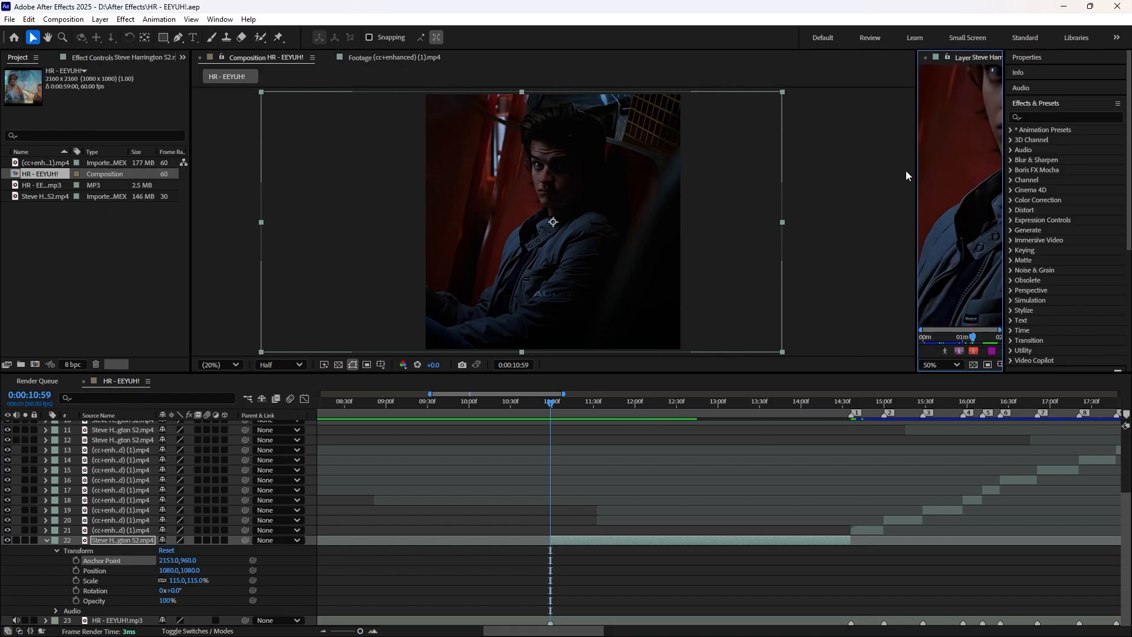
{"action": "left_click_drag", "start_coordinate": [915, 165], "coordinate": [487, 201]}
{"action": "scroll", "coordinate": [1055, 143], "scroll_direction": "down", "scroll_amount": 1}
{"action": "scroll", "coordinate": [1049, 135], "scroll_direction": "up", "scroll_amount": 1}
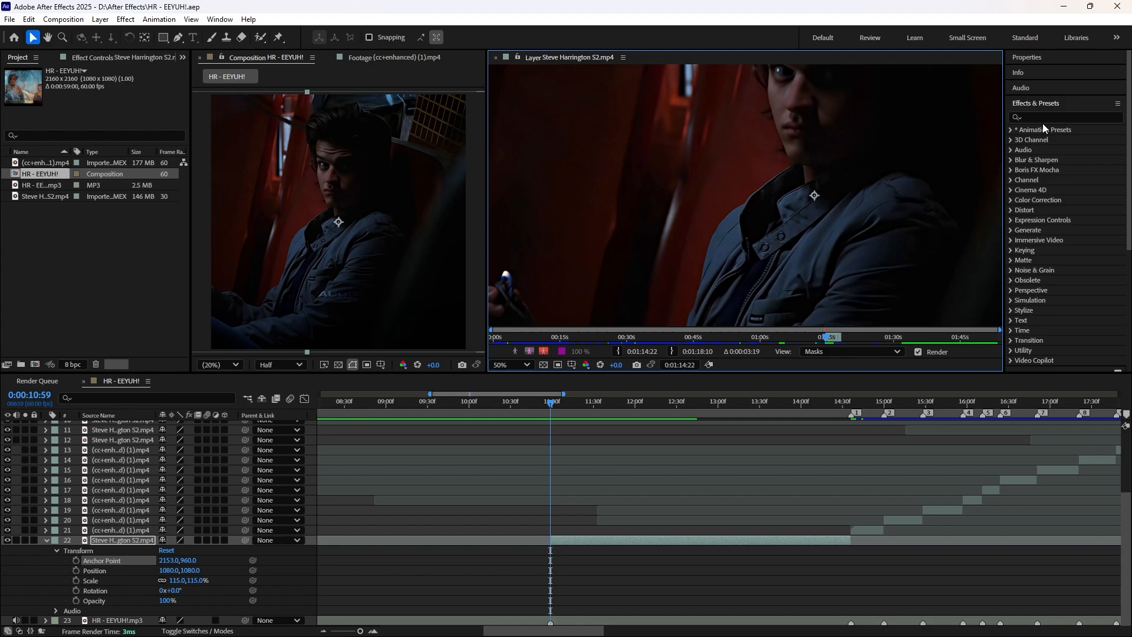
{"action": "left_click", "coordinate": [1046, 105]}
{"action": "left_click", "coordinate": [1029, 288]}
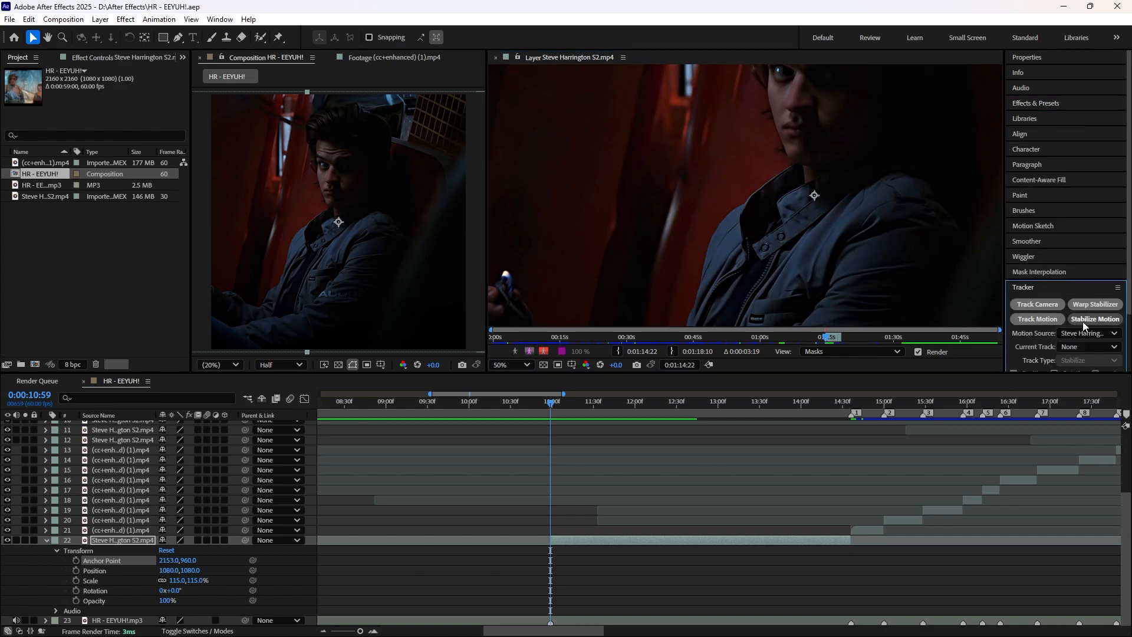
{"action": "left_click", "coordinate": [1038, 319]}
Step: Place Track Point 1 on the man's nose and enlarge its feature and search regions
{"action": "key", "text": "period"}
{"action": "left_click_drag", "start_coordinate": [855, 225], "coordinate": [706, 231]}
{"action": "scroll", "coordinate": [704, 225], "scroll_direction": "up", "scroll_amount": 2}
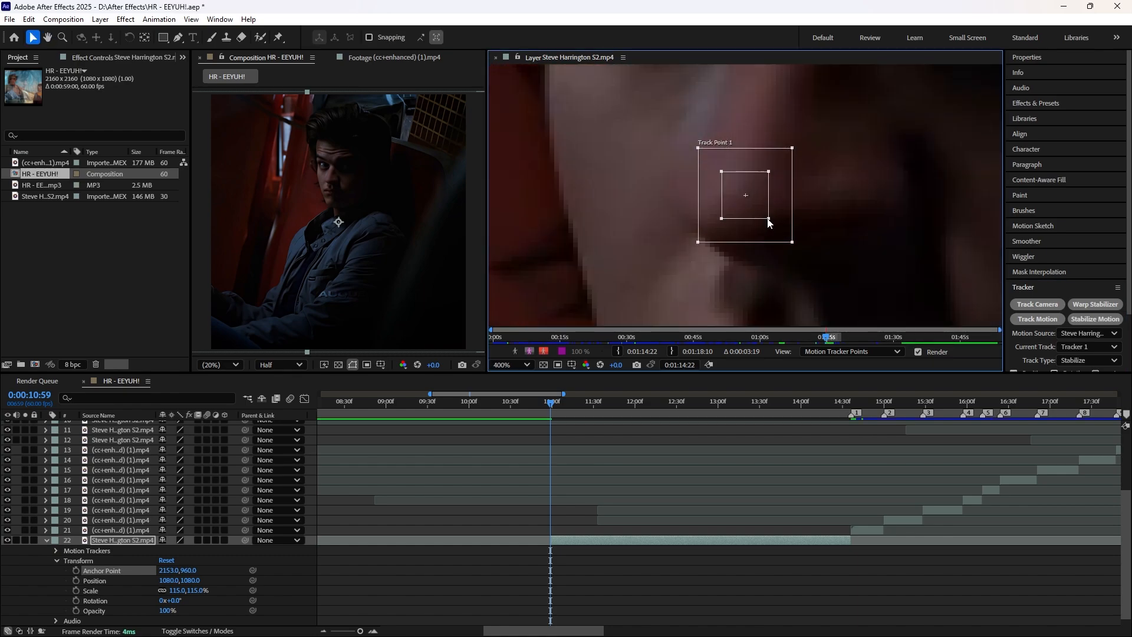
{"action": "left_click_drag", "start_coordinate": [769, 218], "coordinate": [837, 283]}
{"action": "scroll", "coordinate": [836, 283], "scroll_direction": "down", "scroll_amount": 5}
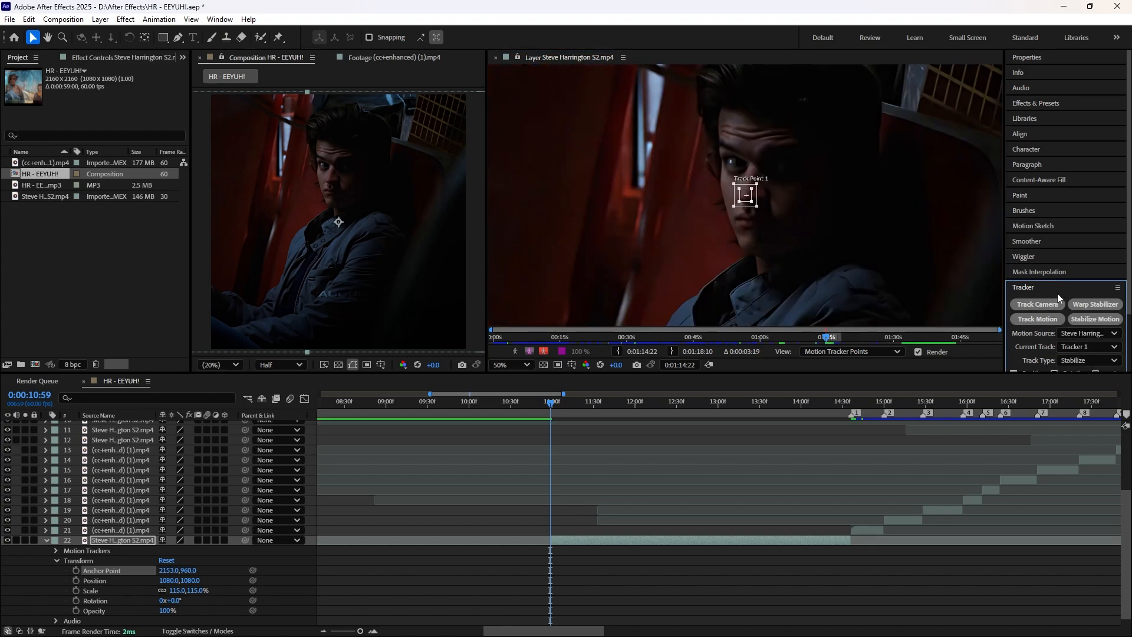
Step: Analyze the position track forward through the intro clip and apply the stabilization on X only
{"action": "scroll", "coordinate": [1058, 265], "scroll_direction": "down", "scroll_amount": 2}
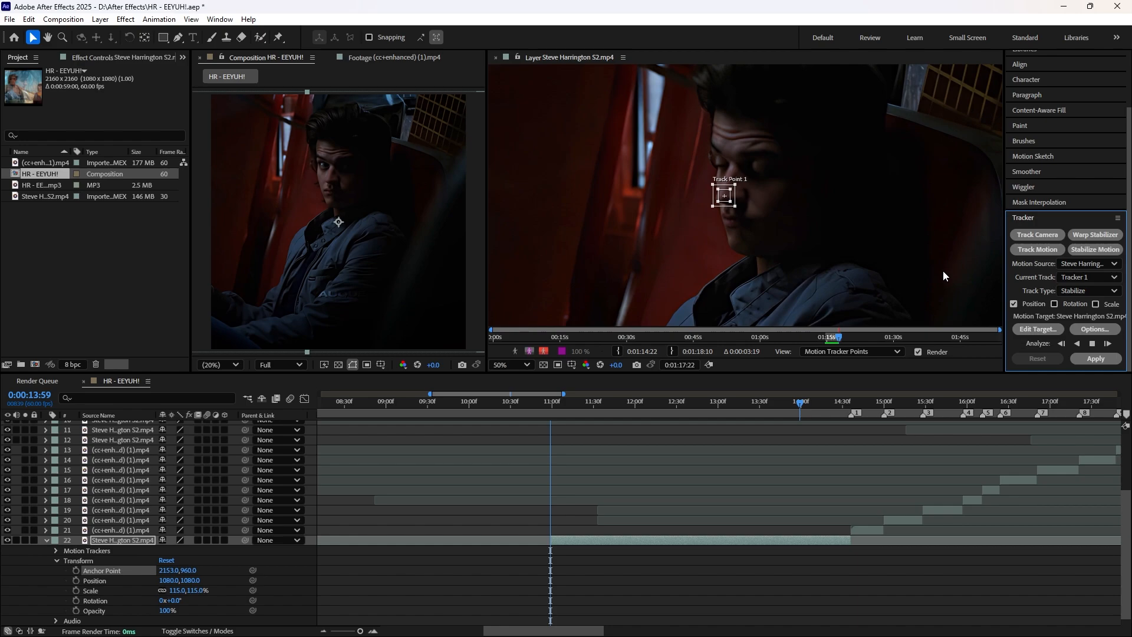
{"action": "left_click", "coordinate": [1096, 359]}
{"action": "left_click", "coordinate": [581, 335]}
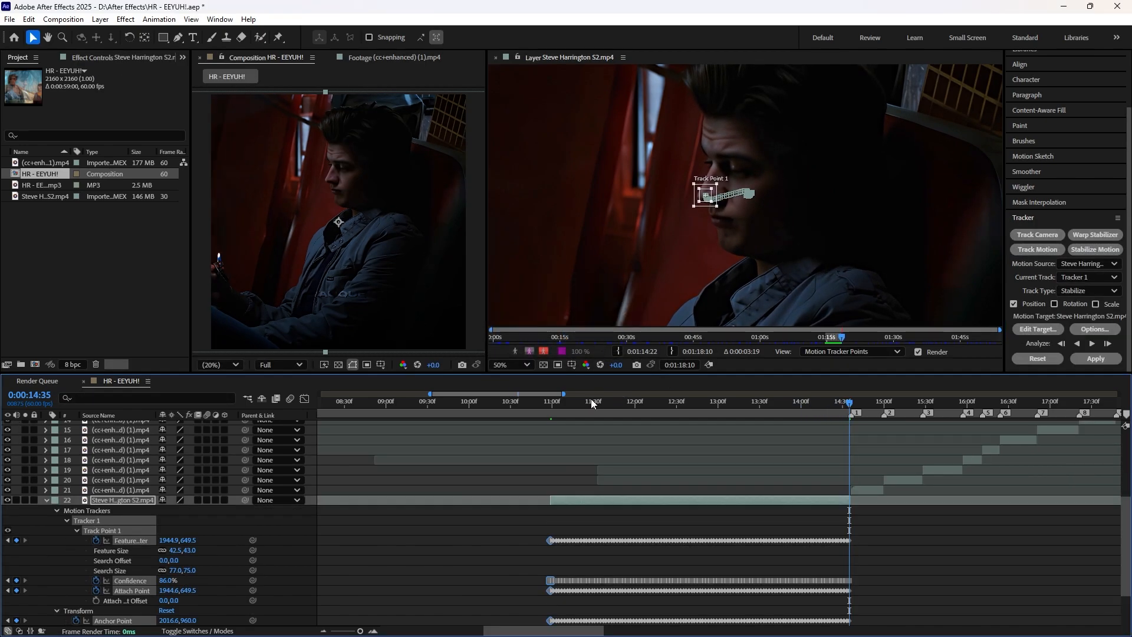
Step: Play back the stabilized intro clip, set the preview resolution to Half, and return to 0:00:10:59
{"action": "left_click_drag", "start_coordinate": [591, 401], "coordinate": [536, 404]}
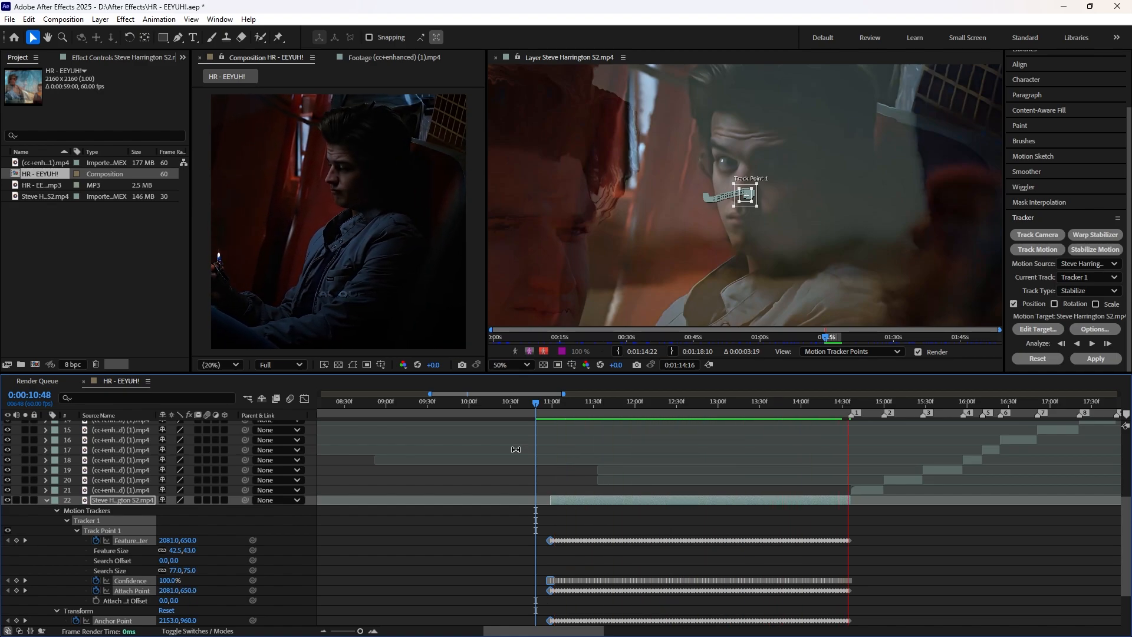
{"action": "key", "text": "space"}
{"action": "left_click", "coordinate": [287, 366]}
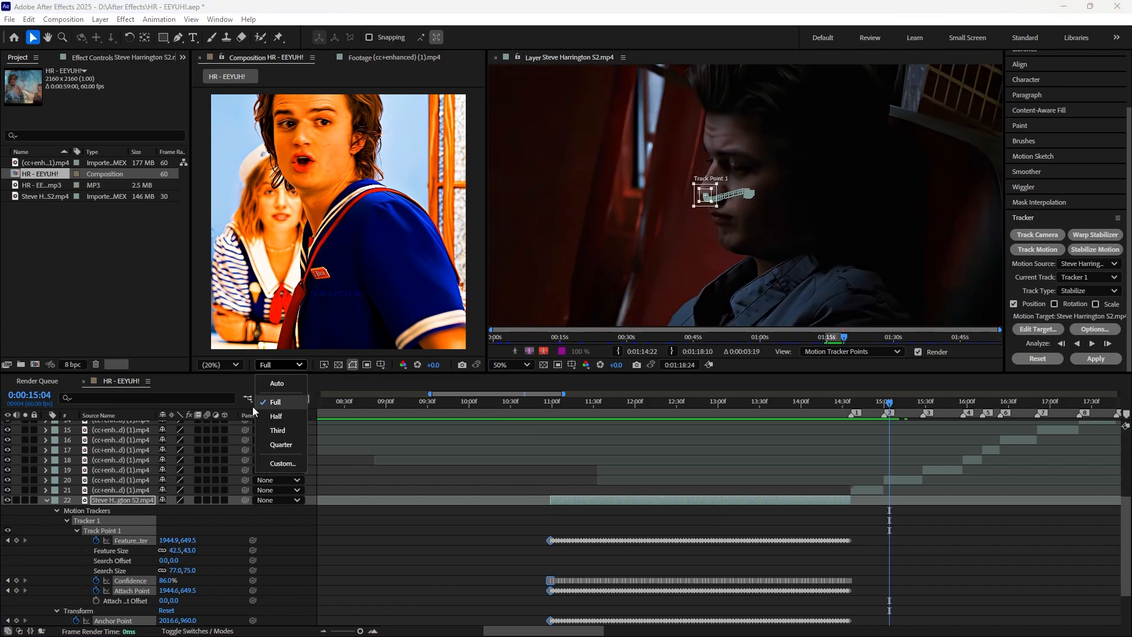
{"action": "left_click", "coordinate": [289, 414]}
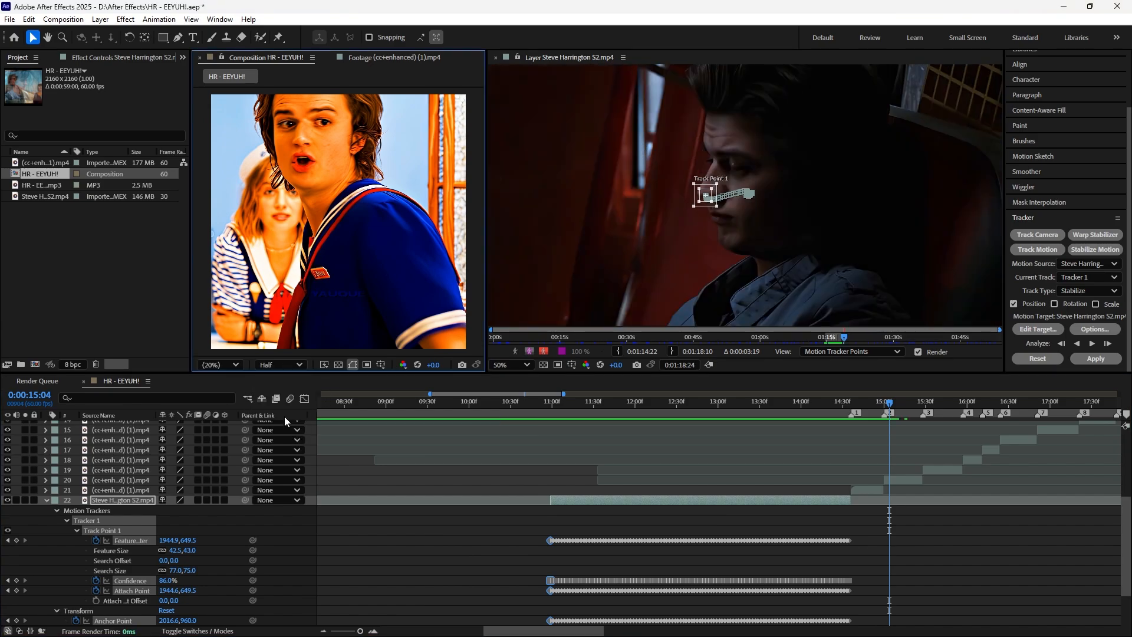
{"action": "left_click_drag", "start_coordinate": [551, 401], "coordinate": [542, 404]}
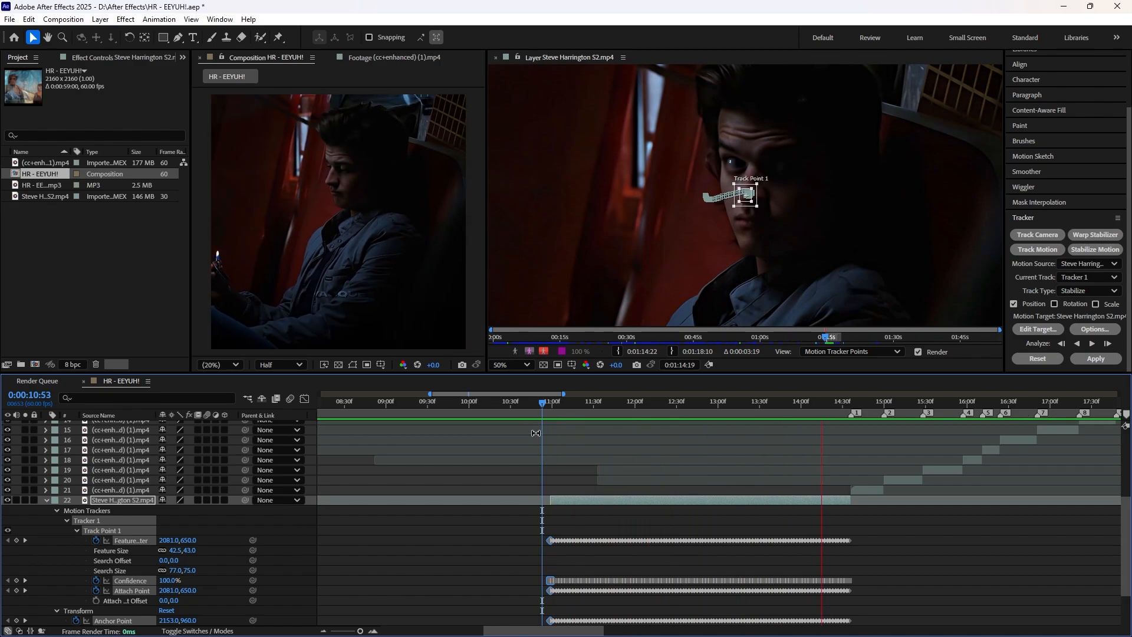
{"action": "key", "text": "space"}
{"action": "left_click_drag", "start_coordinate": [557, 401], "coordinate": [551, 402]}
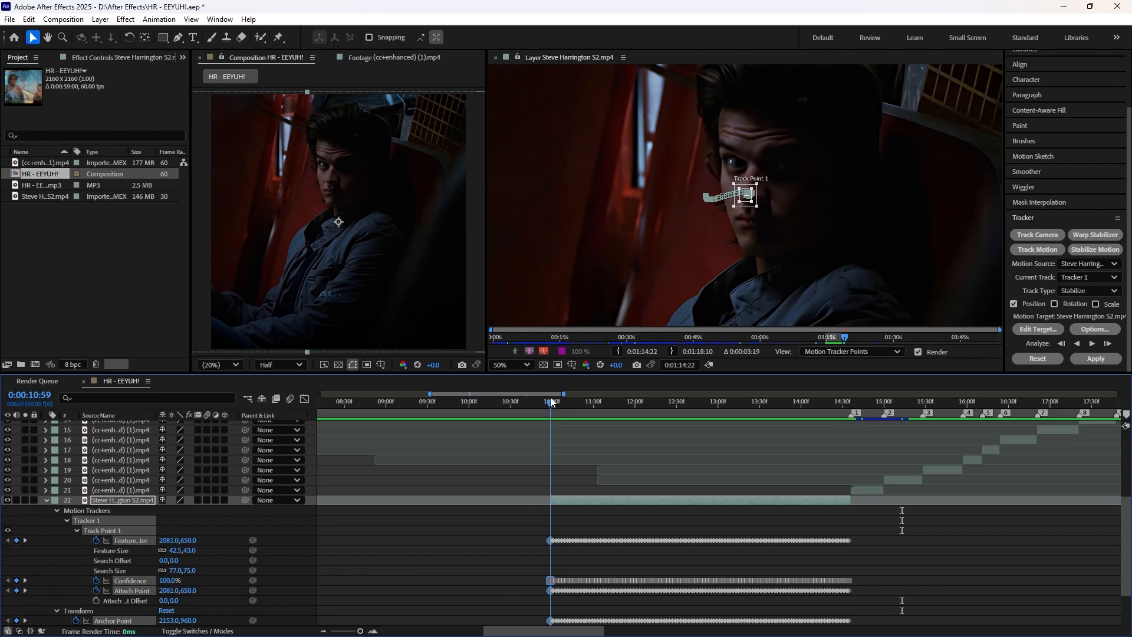
Step: Collapse the intro layer's properties and pre-compose it as "Tracking effect intro", leaving all attributes in HR - EEYUH!
{"action": "key", "text": "u"}
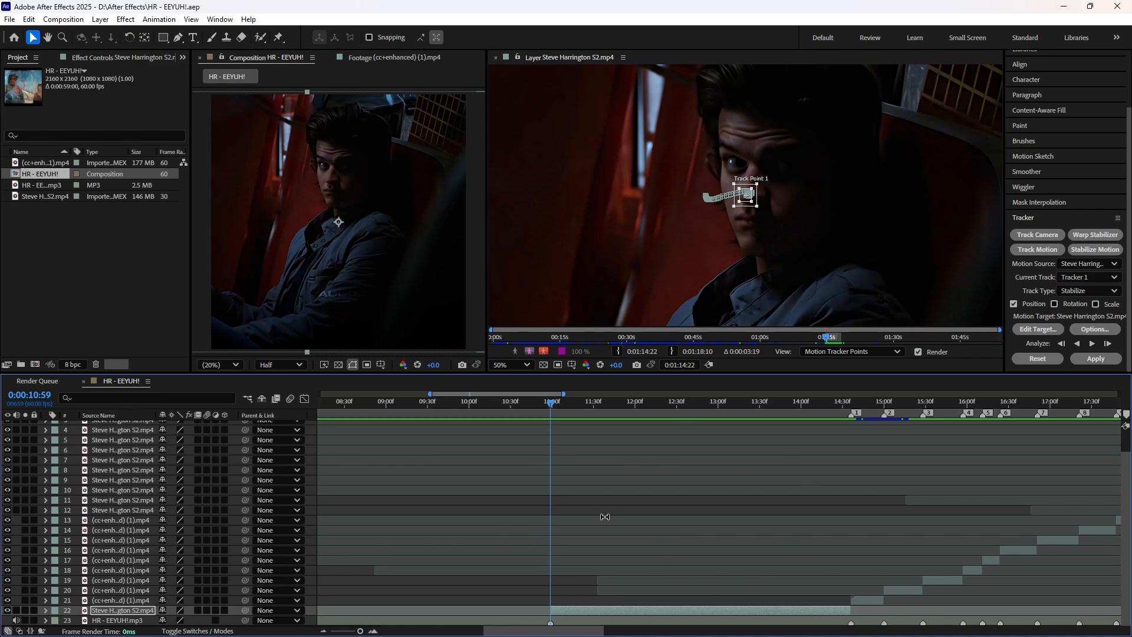
{"action": "left_click", "coordinate": [592, 613]}
{"action": "key", "text": "ctrl+shift+c"}
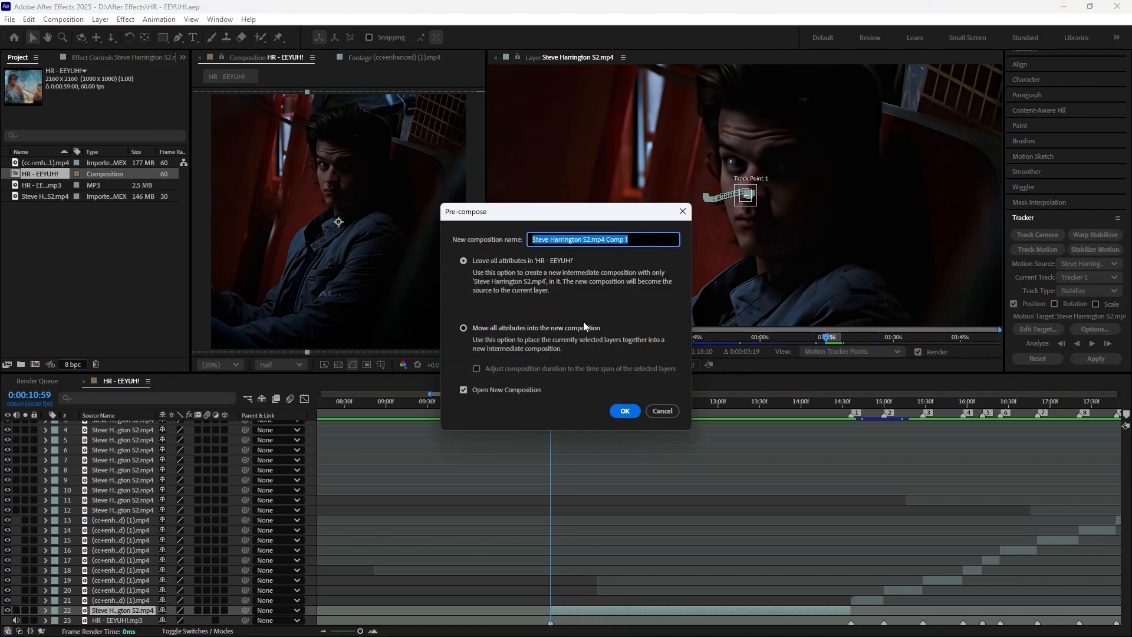
{"action": "key", "text": "BackSpace"}
{"action": "type", "text": "Tracking effect intro"}
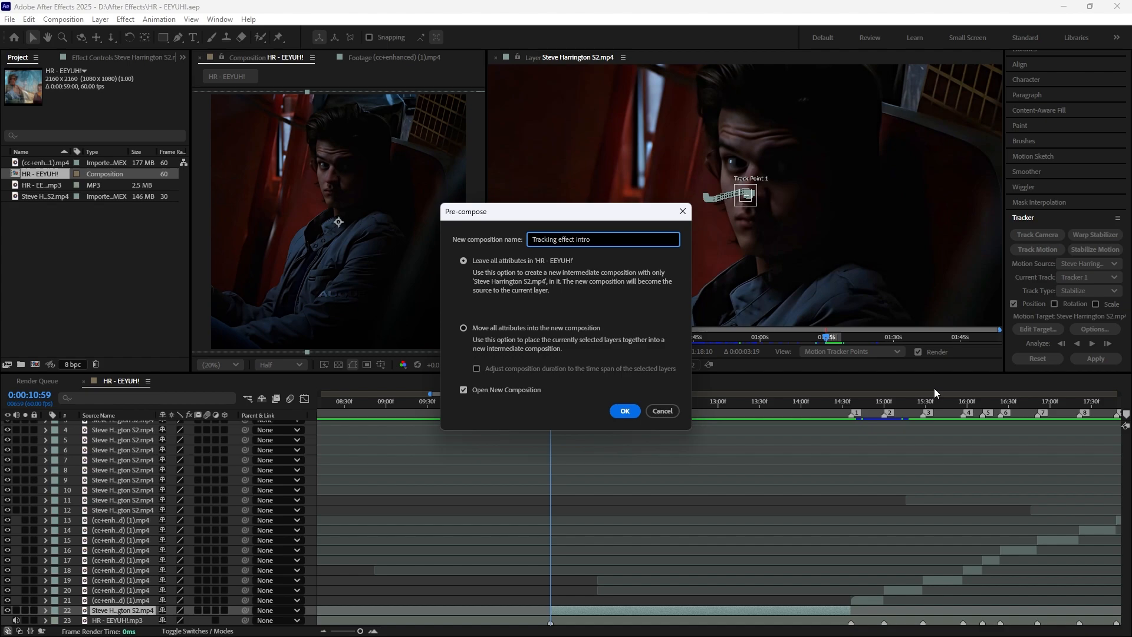
{"action": "left_click", "coordinate": [625, 411]}
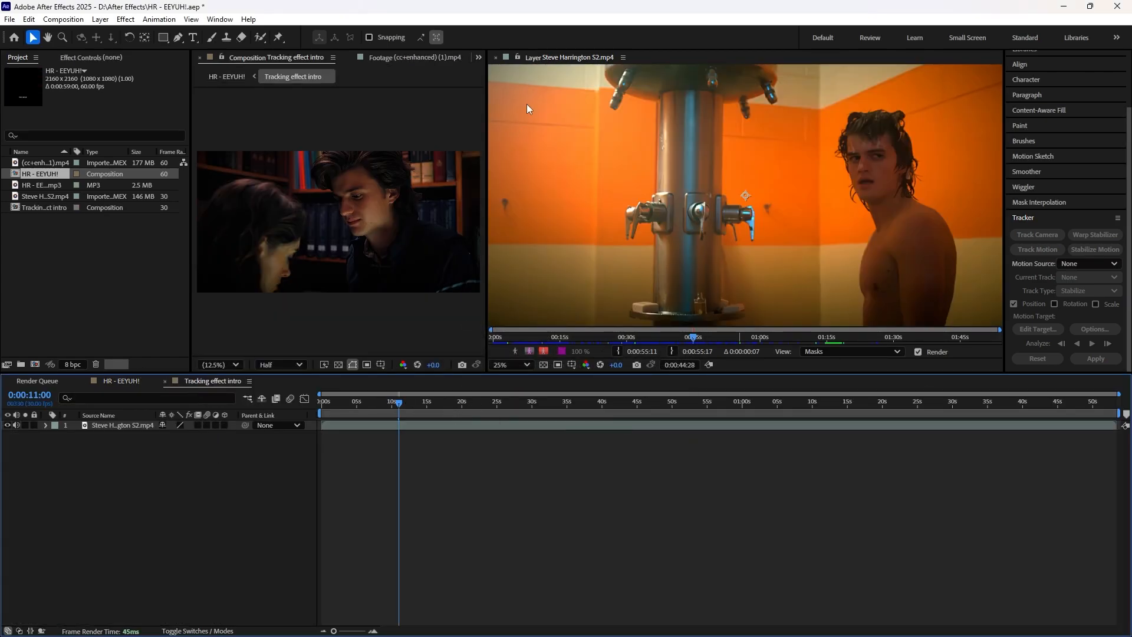
Step: Close the Layer viewer and select the footage in Tracking effect intro at 0:01:14:22, matching 0:00:10:59 in HR - EEYUH!
{"action": "left_click", "coordinate": [495, 58]}
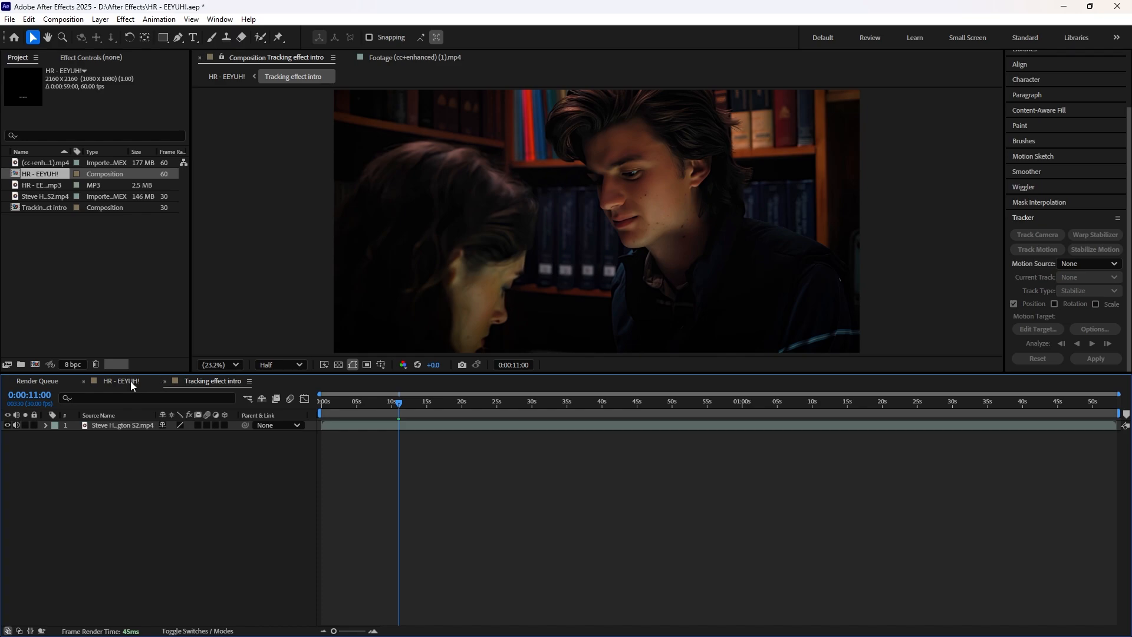
{"action": "left_click", "coordinate": [121, 381]}
{"action": "left_click_drag", "start_coordinate": [554, 403], "coordinate": [549, 404]}
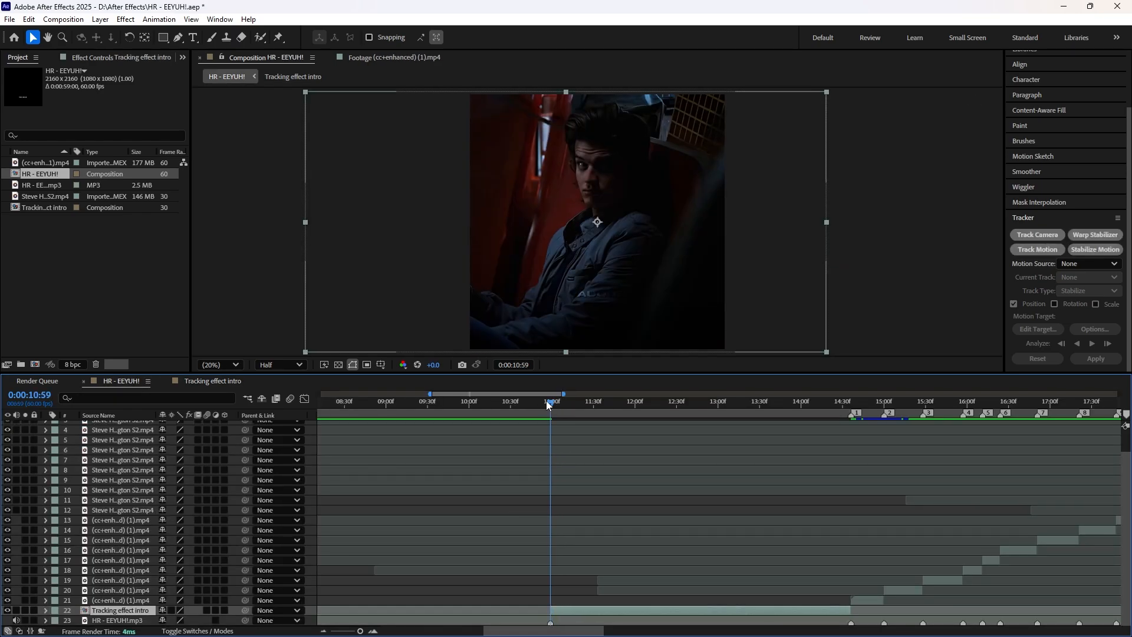
{"action": "left_click", "coordinate": [228, 382]}
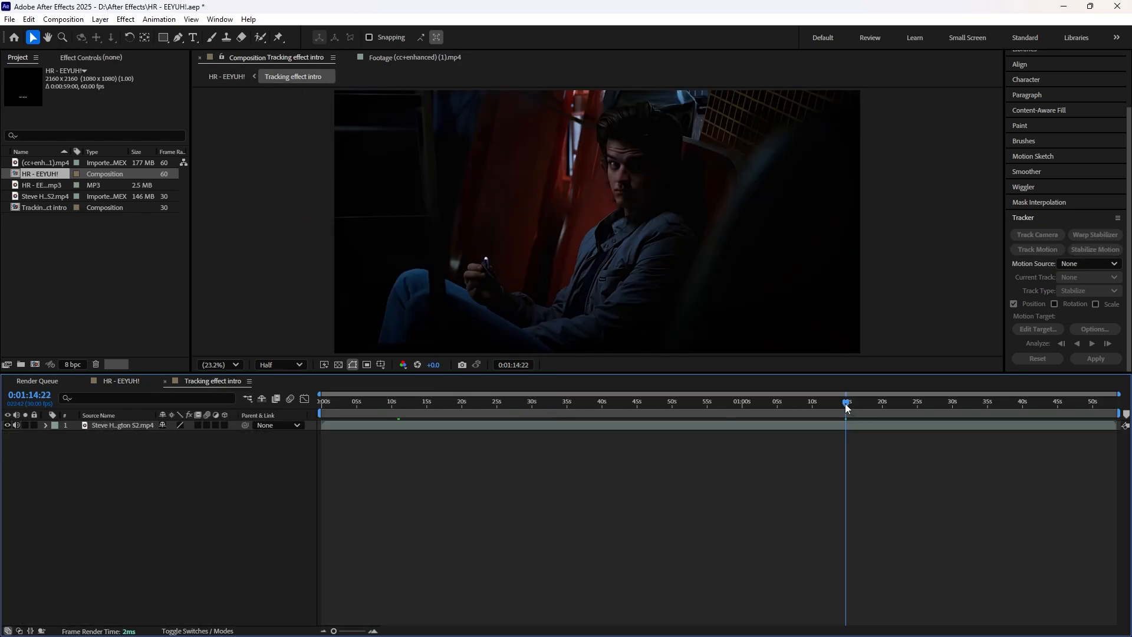
{"action": "left_click", "coordinate": [855, 427]}
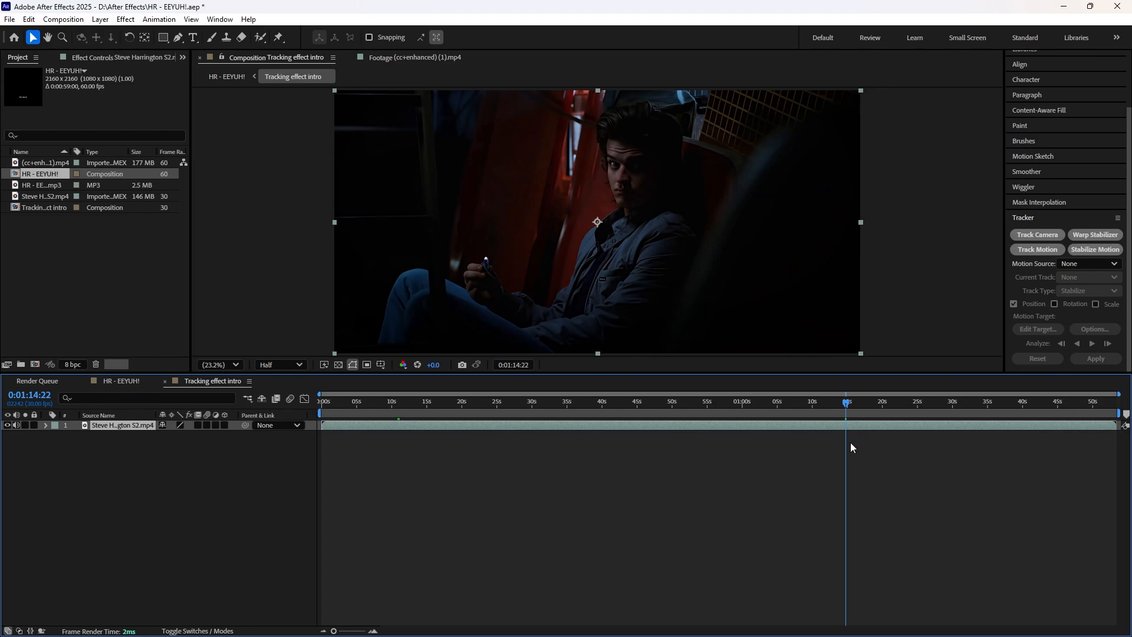
Step: Trim the precomp's footage and work area from 0:01:14:22 to 0:01:18:11, the span used in HR - EEYUH!
{"action": "left_click", "coordinate": [132, 387]}
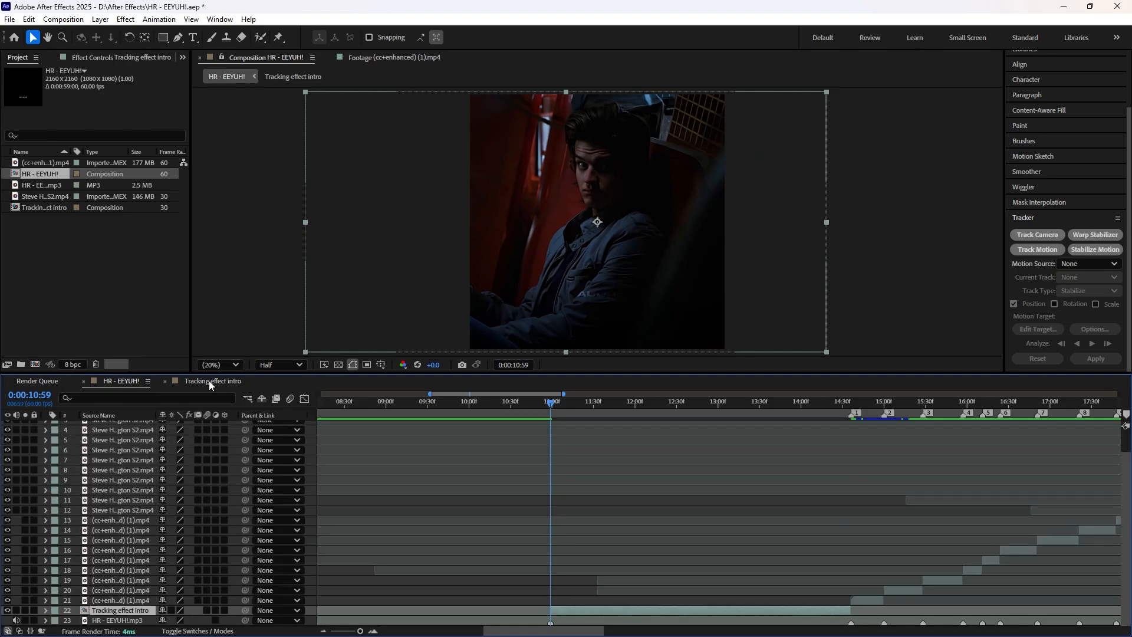
{"action": "left_click", "coordinate": [226, 384]}
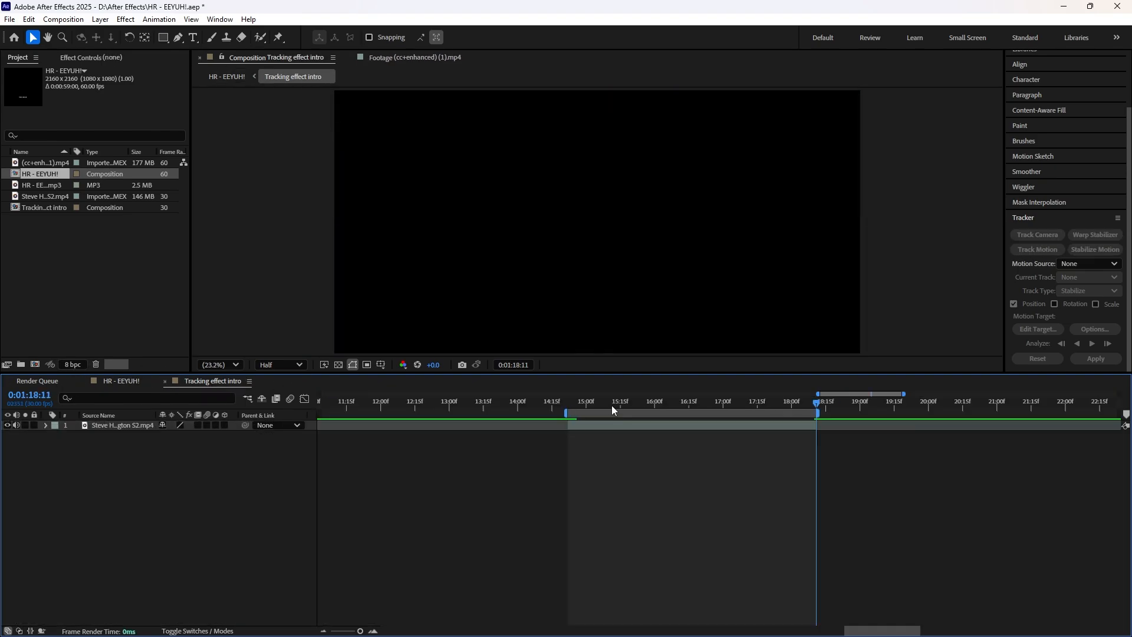
{"action": "left_click_drag", "start_coordinate": [611, 405], "coordinate": [568, 405]}
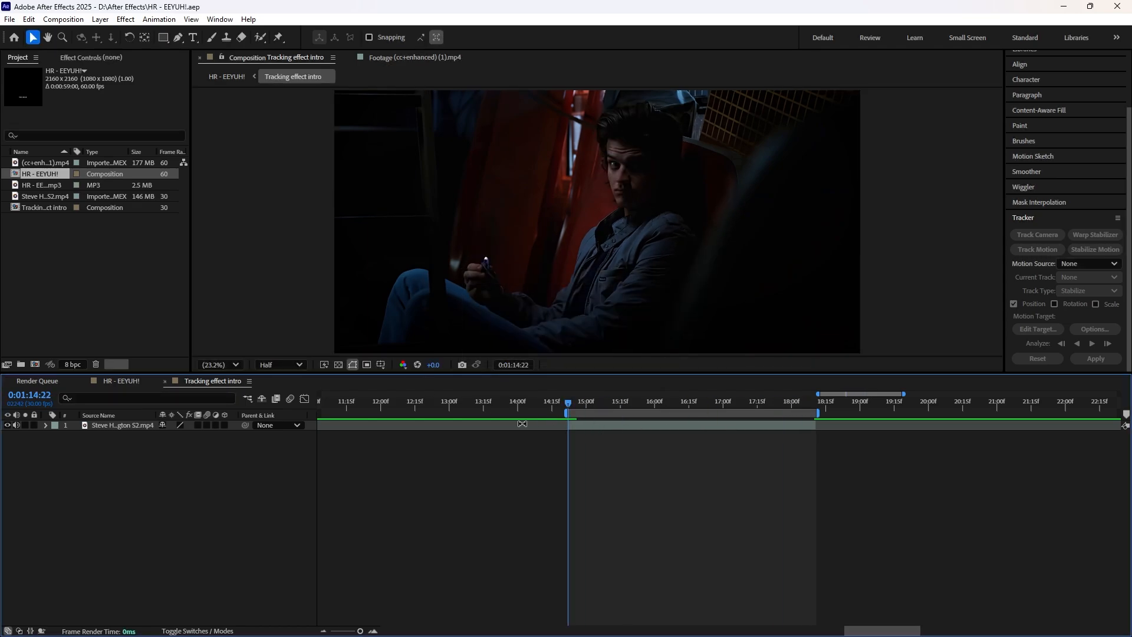
Step: Add a shape layer above the footage in Tracking effect intro and cut away its part before 0:01:14:22
{"action": "left_click", "coordinate": [597, 425]}
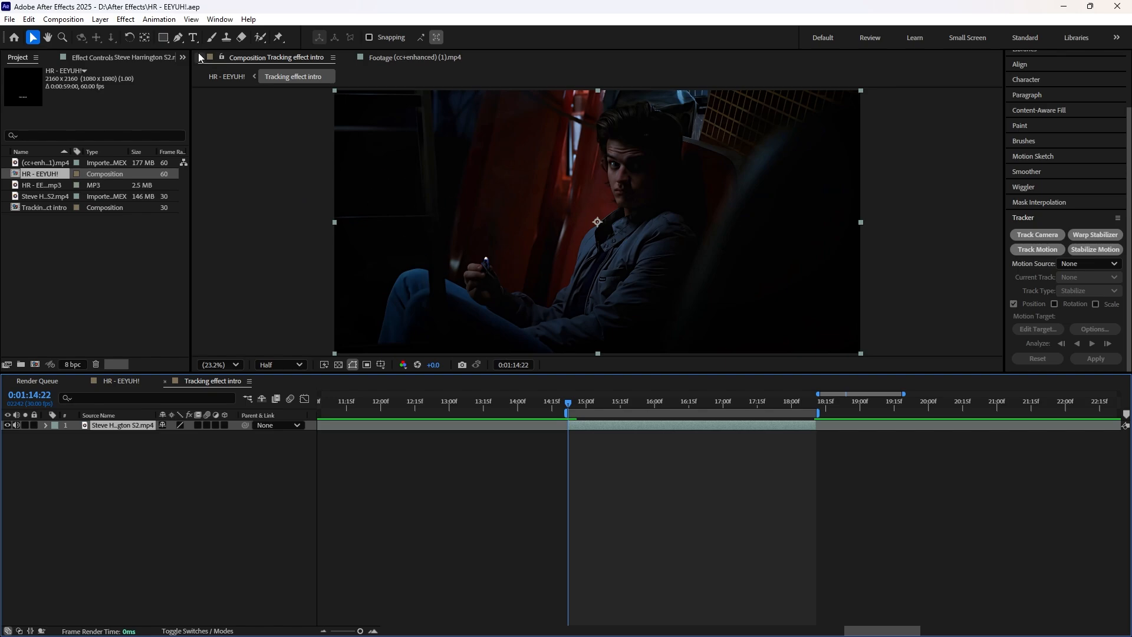
{"action": "left_click", "coordinate": [99, 19]}
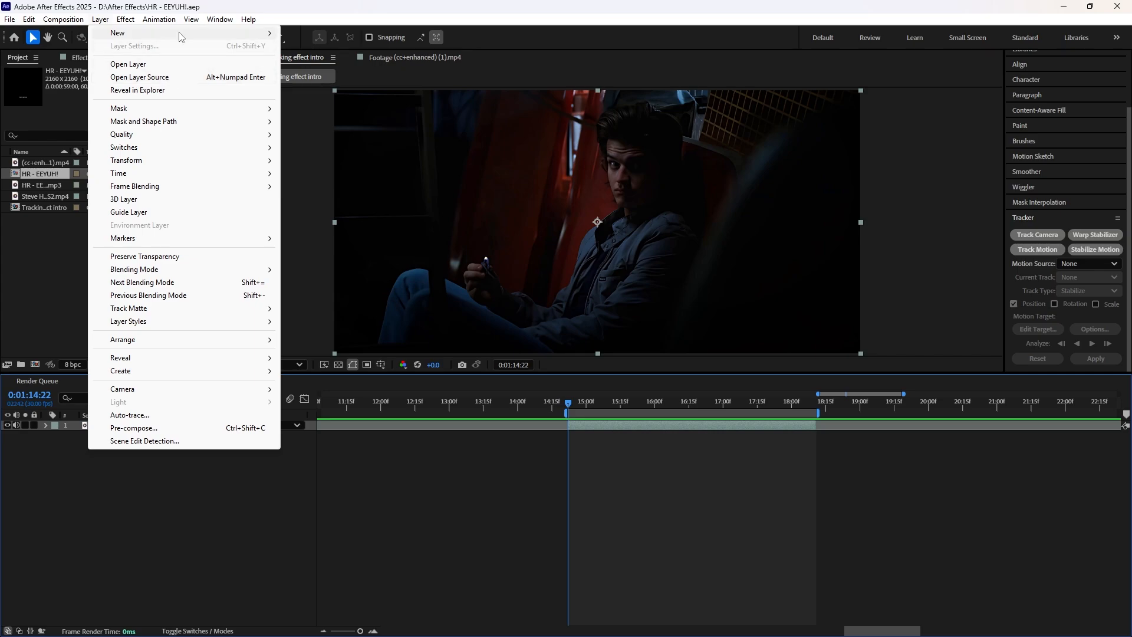
{"action": "mouse_move", "coordinate": [182, 34]}
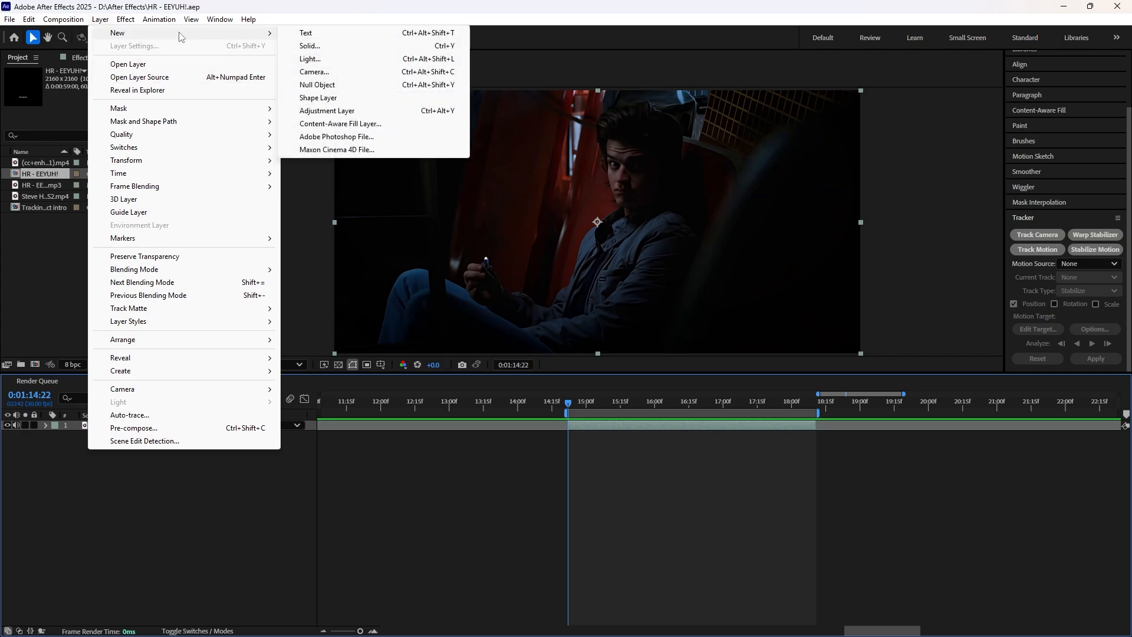
{"action": "left_click", "coordinate": [352, 99]}
{"action": "key", "text": "ctrl+shift+d"}
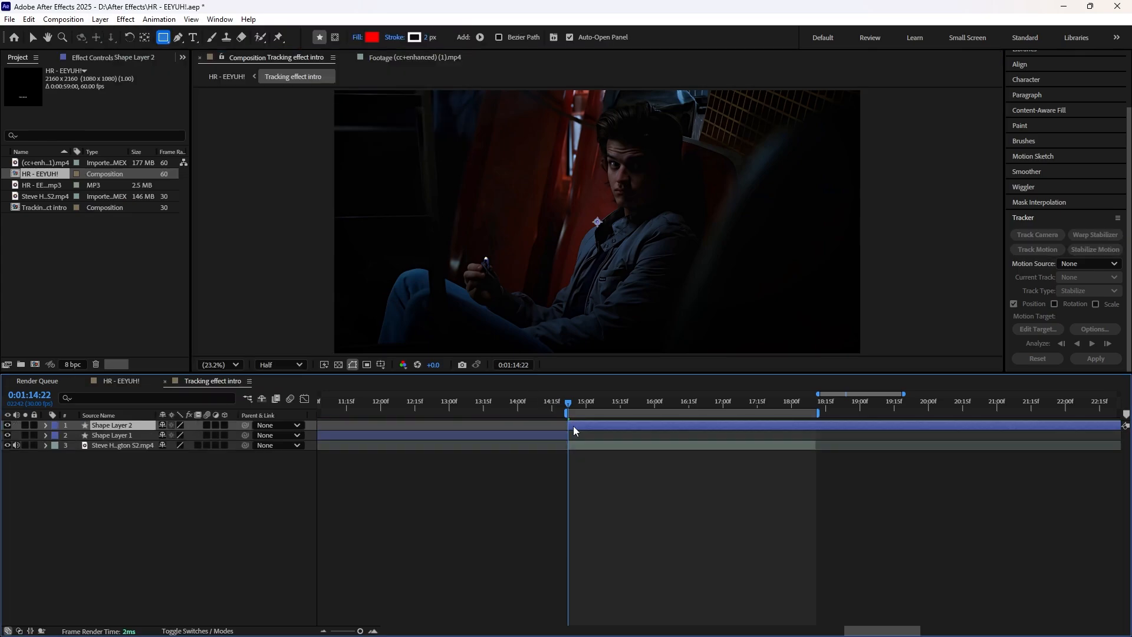
{"action": "left_click", "coordinate": [562, 436]}
{"action": "key", "text": "Delete"}
Step: Trim the shape layer's end to 0:01:18:11 and return to 0:01:14:22 with the layer selected
{"action": "left_click_drag", "start_coordinate": [689, 405], "coordinate": [817, 414]}
{"action": "left_click", "coordinate": [840, 426]}
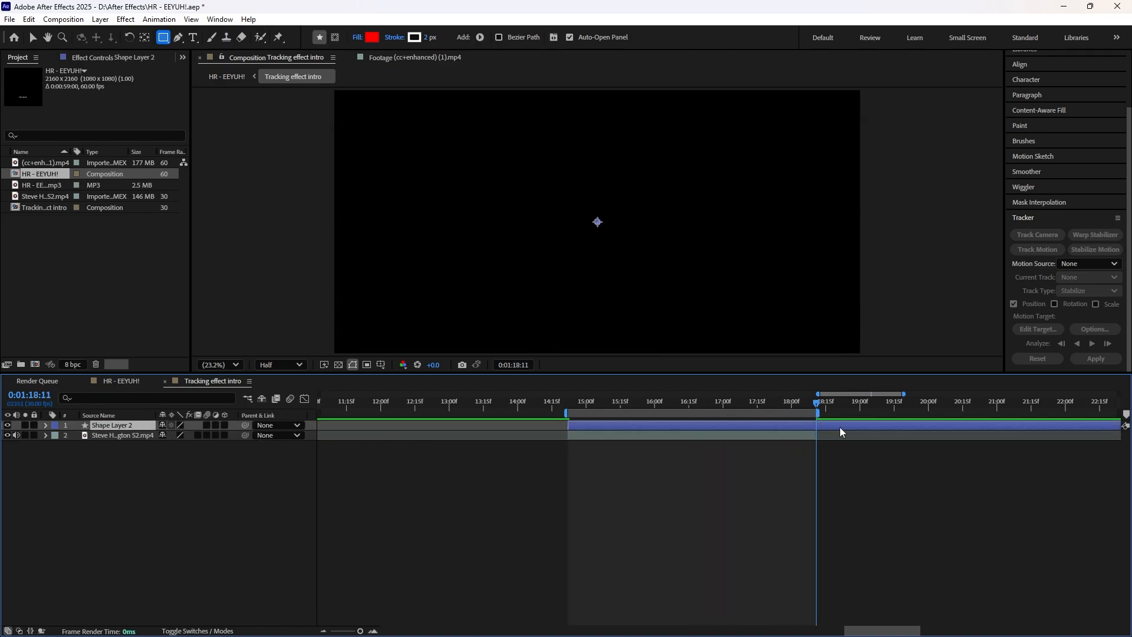
{"action": "key", "text": "ctrl+shift+d"}
{"action": "key", "text": "Delete"}
{"action": "left_click_drag", "start_coordinate": [736, 399], "coordinate": [568, 394]}
{"action": "left_click", "coordinate": [582, 428]}
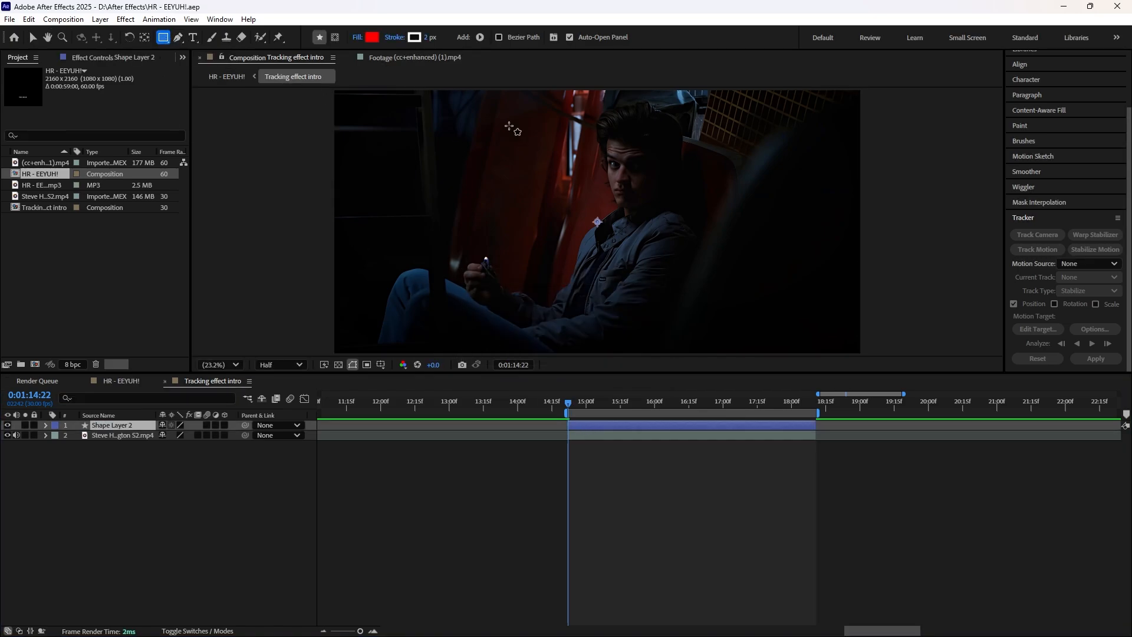
Step: Draw a red square about 934 px wide over the man's head and shift it slightly up and left
{"action": "left_click", "coordinate": [610, 127]}
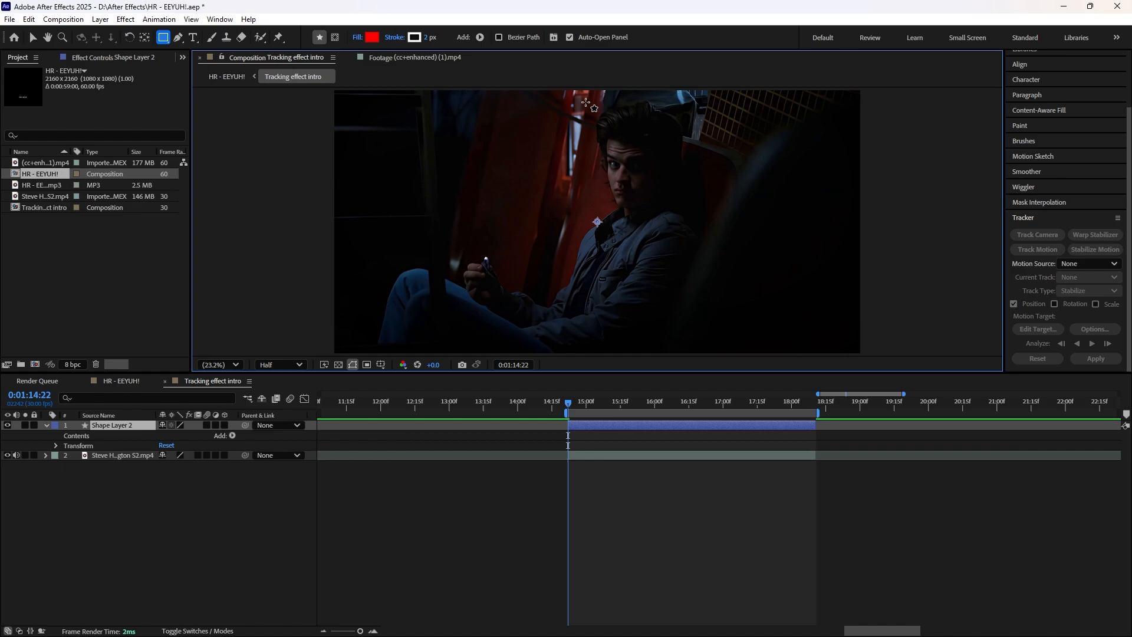
{"action": "mouse_move", "coordinate": [585, 103]}
{"action": "left_mouse_down"}
{"action": "mouse_move", "coordinate": [709, 225]}
{"action": "mouse_move", "coordinate": [684, 231]}
{"action": "left_mouse_up"}
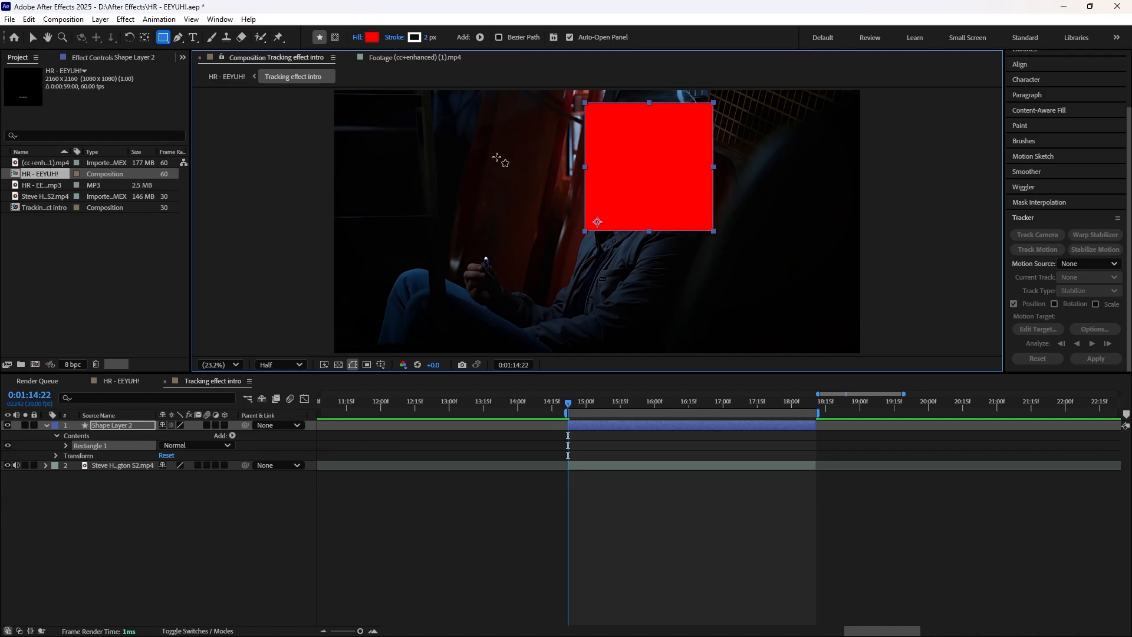
{"action": "left_click", "coordinate": [32, 37]}
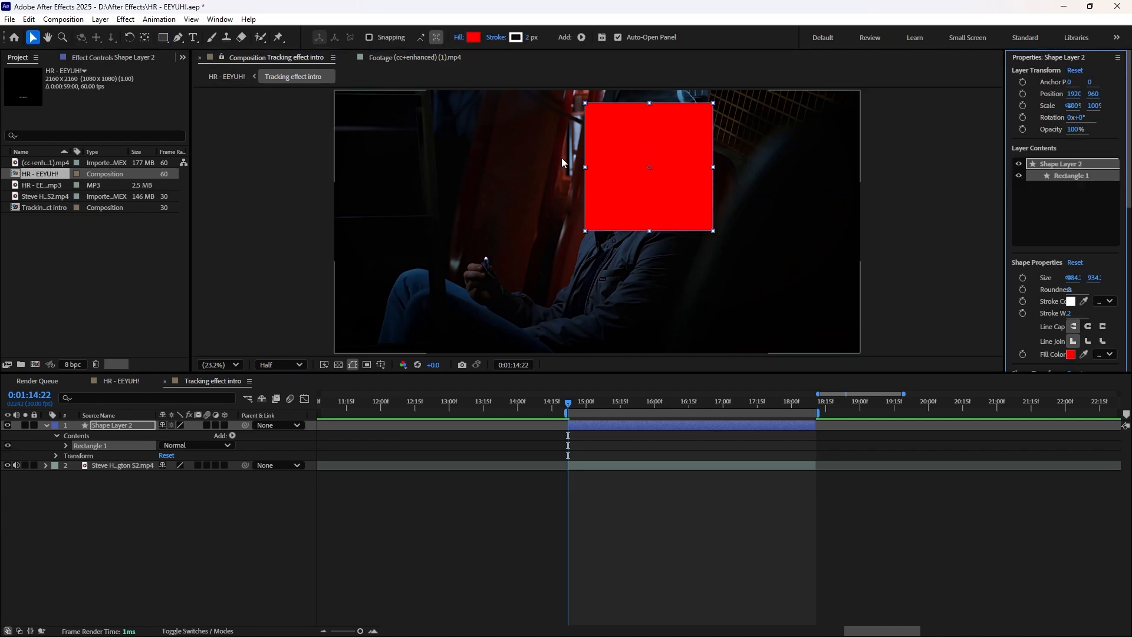
{"action": "left_click_drag", "start_coordinate": [665, 170], "coordinate": [650, 170]}
Step: Change the square's fill color to white (FFFFFF)
{"action": "left_click", "coordinate": [473, 37]}
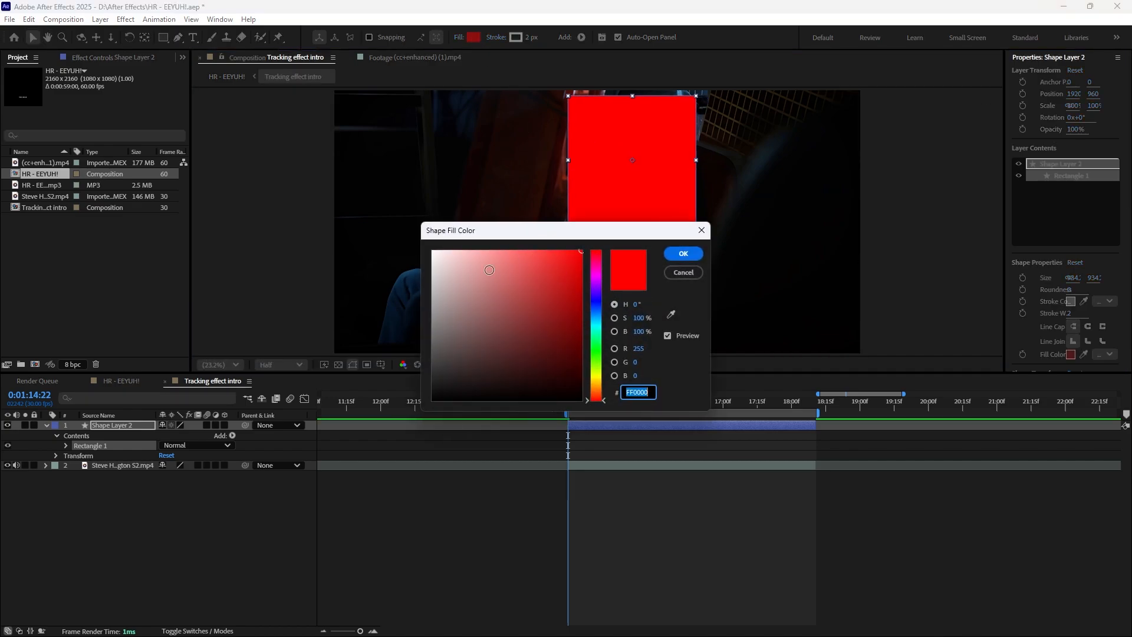
{"action": "left_click_drag", "start_coordinate": [488, 284], "coordinate": [384, 235]}
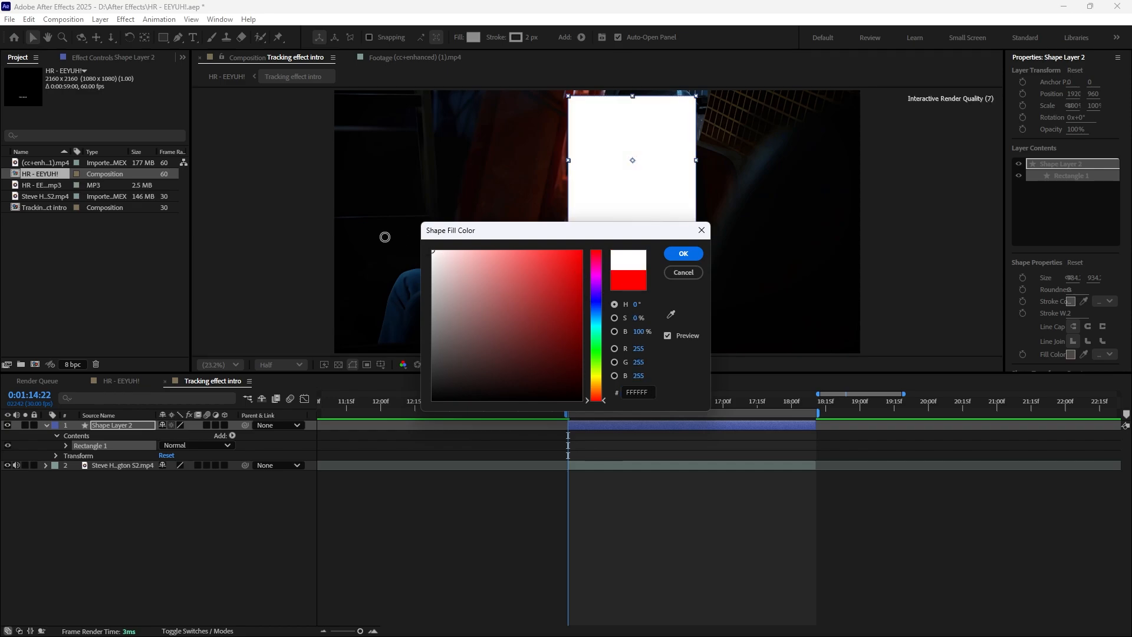
{"action": "left_click", "coordinate": [683, 253]}
Step: Try drawing a smaller rectangle inside the white square, and undo it
{"action": "left_click", "coordinate": [164, 37]}
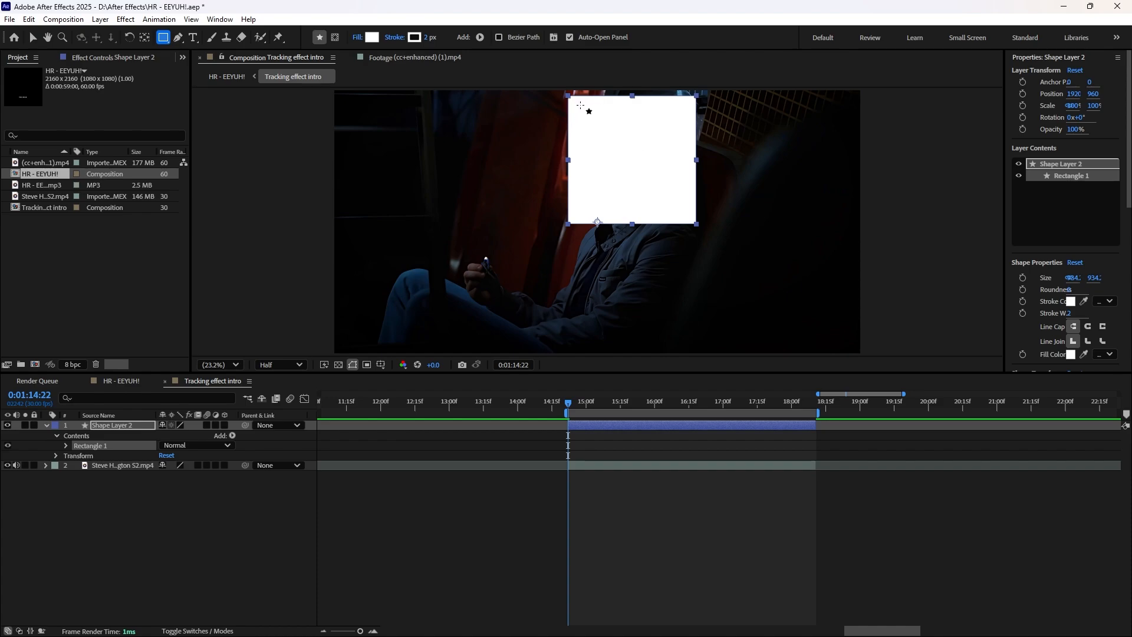
{"action": "left_click_drag", "start_coordinate": [580, 106], "coordinate": [667, 214]}
{"action": "key", "text": "ctrl+z"}
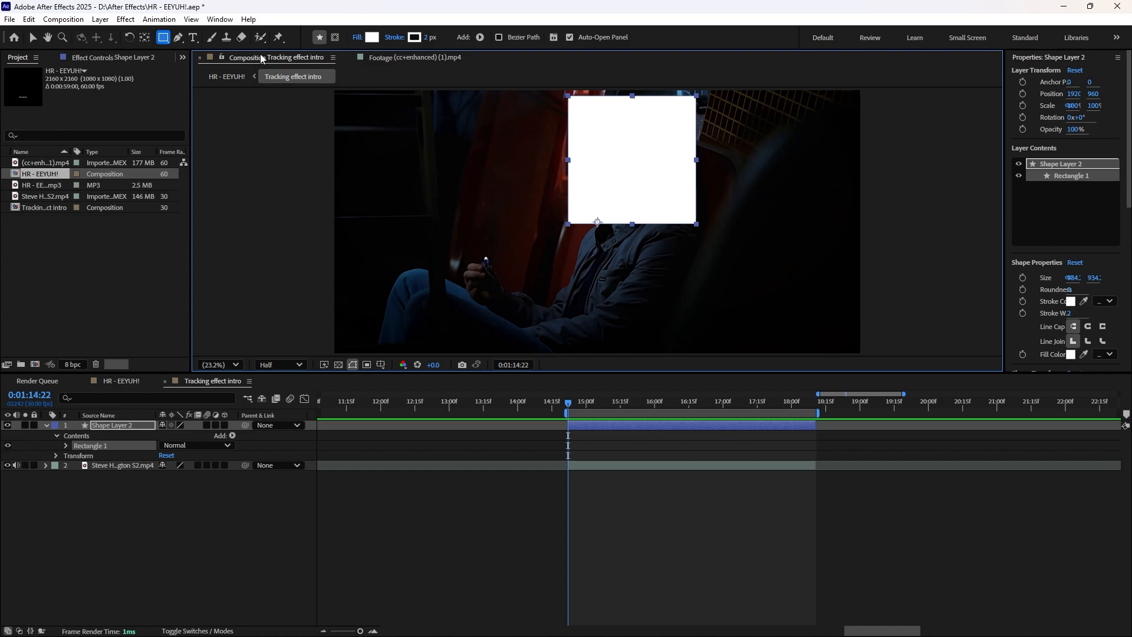
Step: Draw a closed four-point path just inside the white square with the Pen tool
{"action": "left_click", "coordinate": [177, 37]}
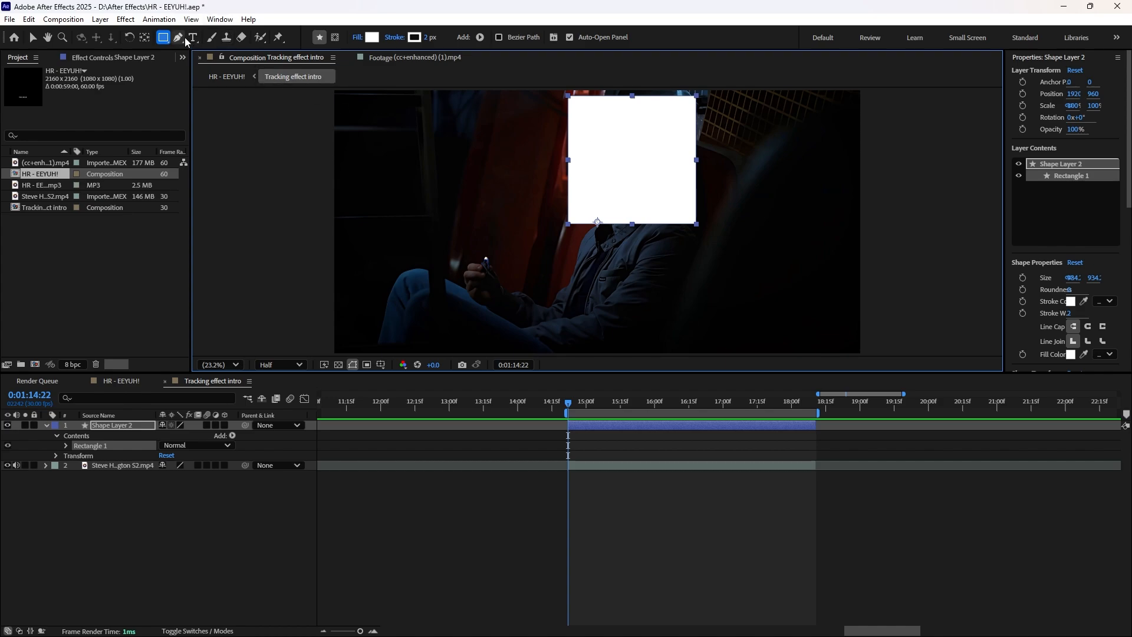
{"action": "left_click", "coordinate": [577, 103]}
{"action": "left_click", "coordinate": [685, 104]}
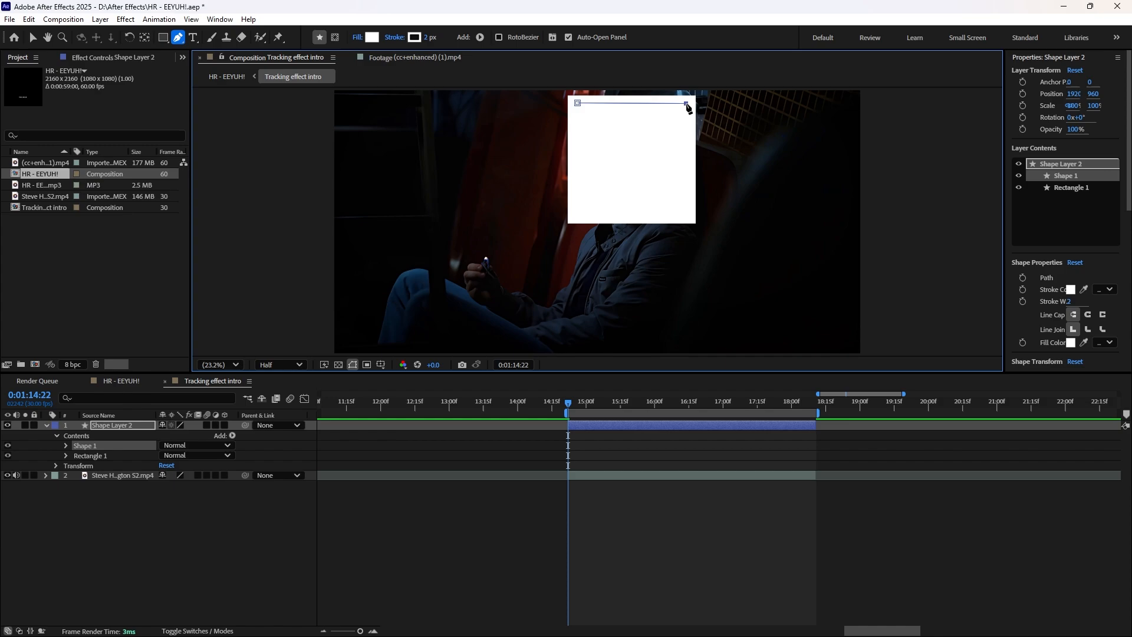
{"action": "left_click", "coordinate": [684, 210]}
{"action": "left_click", "coordinate": [577, 210]}
{"action": "left_click", "coordinate": [578, 103]}
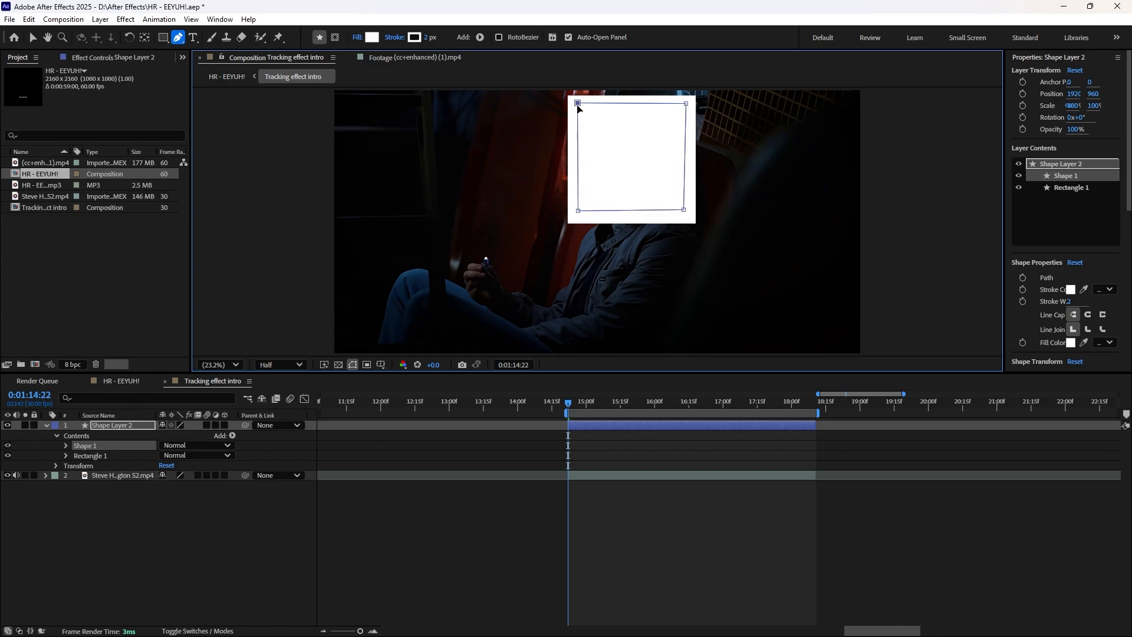
Step: Inspect the contents of both shapes, remove the inner pen shape, and delete the entire shape layer
{"action": "left_click", "coordinate": [65, 444]}
{"action": "left_click", "coordinate": [65, 445]}
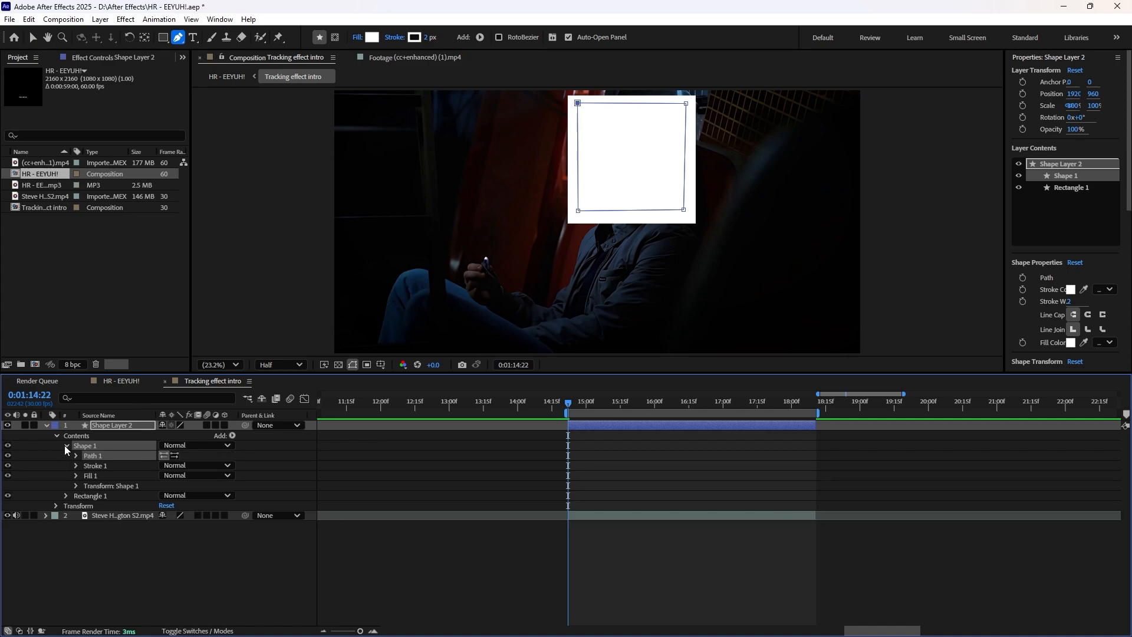
{"action": "left_click", "coordinate": [65, 444]}
{"action": "left_click", "coordinate": [68, 457]}
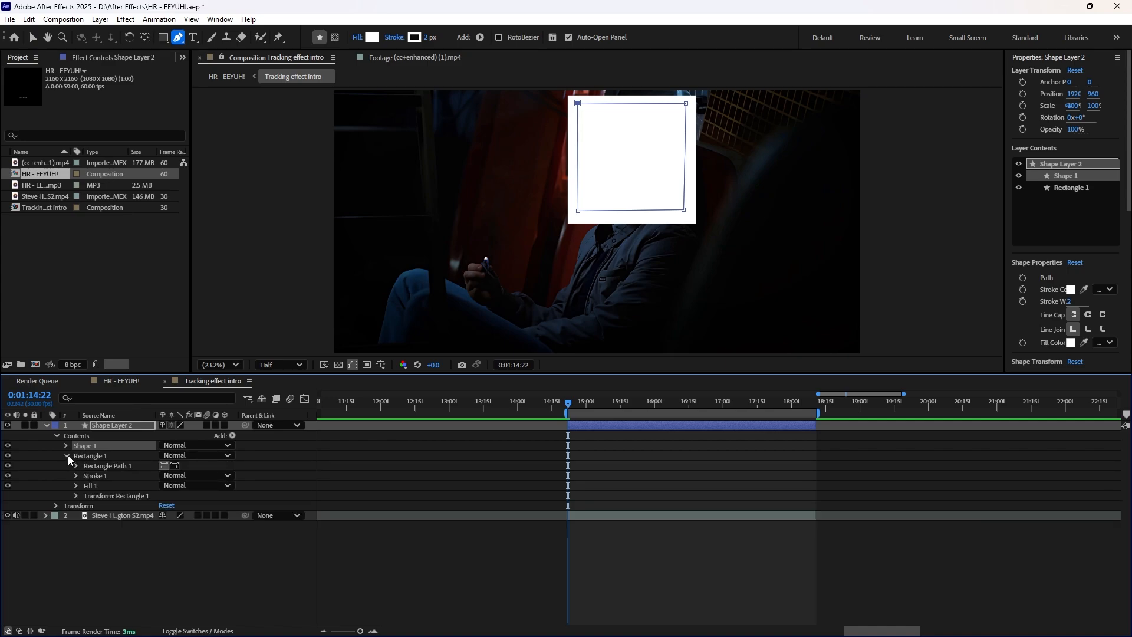
{"action": "left_click", "coordinate": [68, 455]}
{"action": "key", "text": "Delete"}
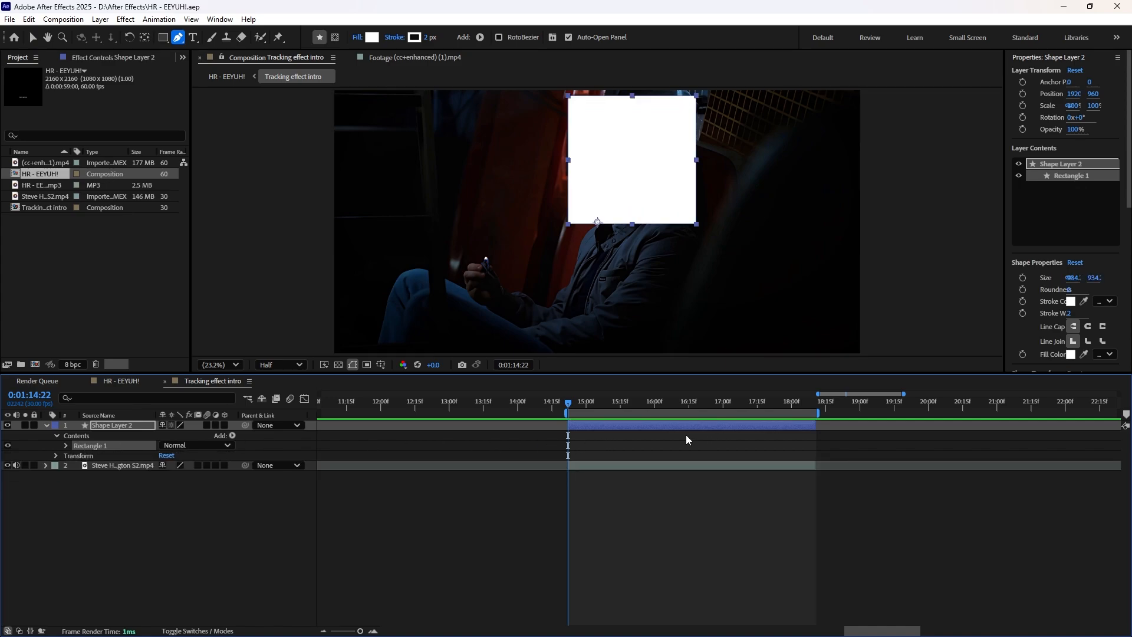
{"action": "left_click", "coordinate": [634, 423]}
{"action": "key", "text": "Delete"}
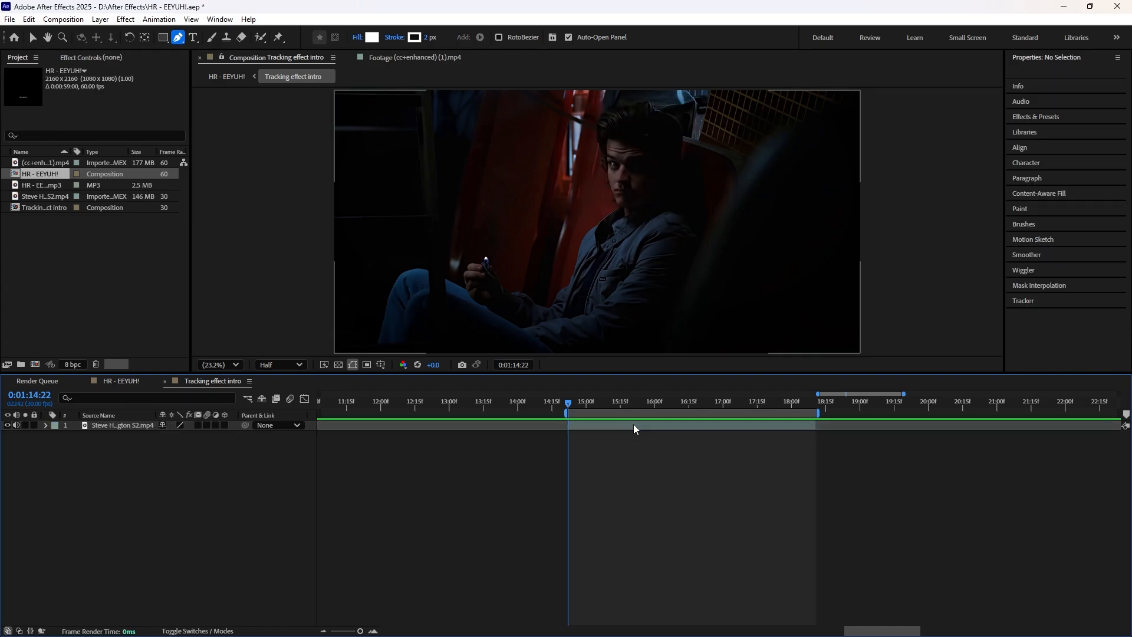
Step: Create a white solid at the full 3840 x 1920 px composition size above the footage
{"action": "left_click", "coordinate": [611, 424]}
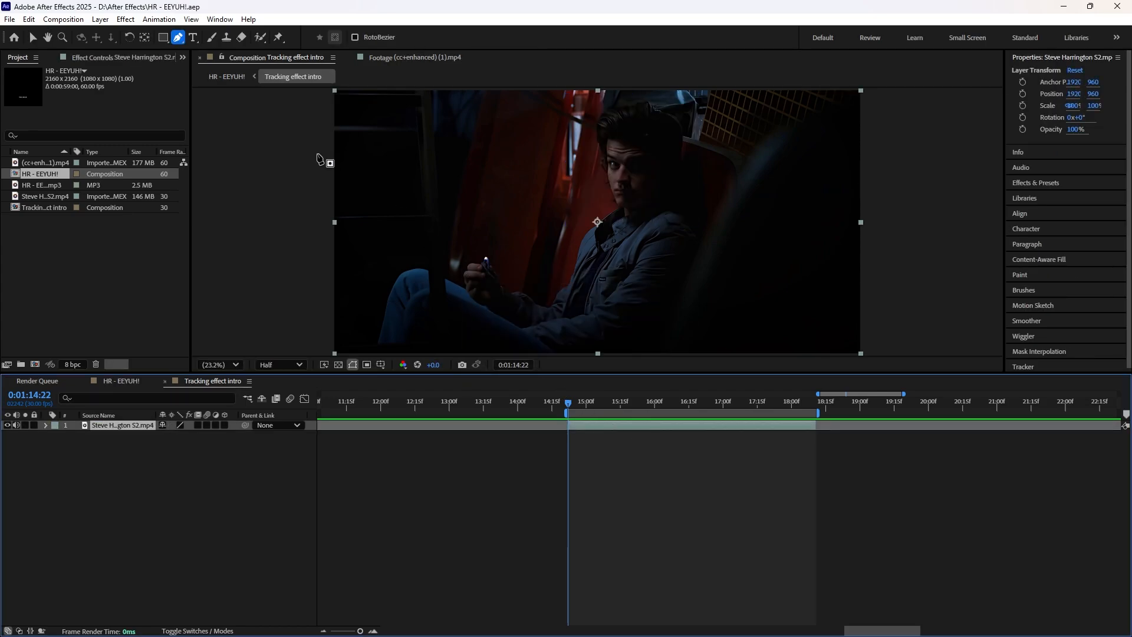
{"action": "left_click", "coordinate": [100, 19]}
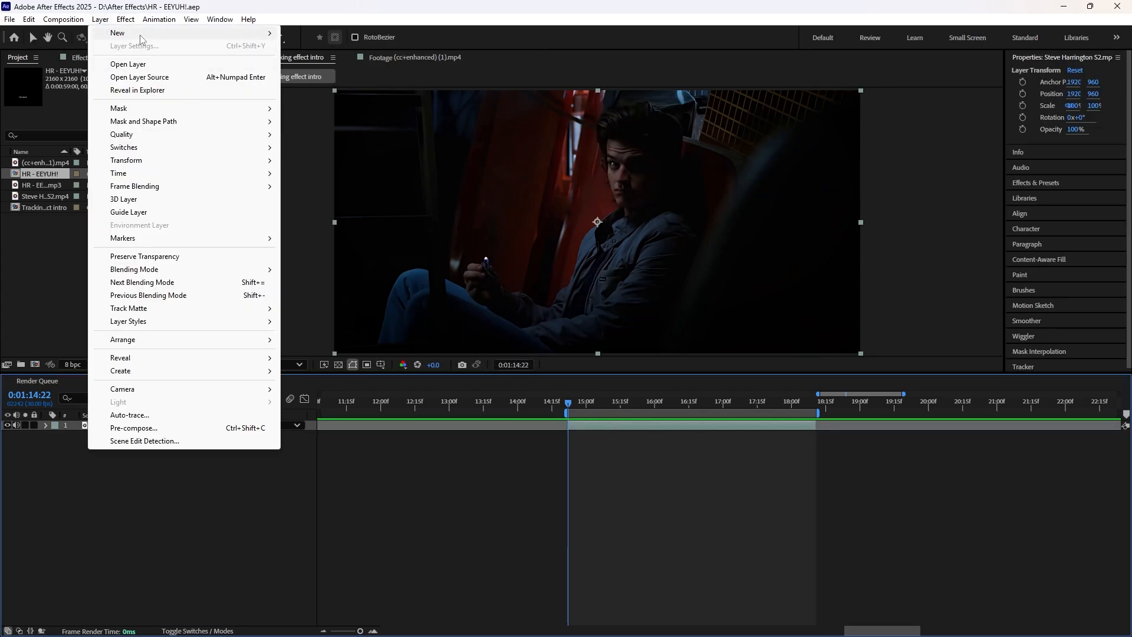
{"action": "mouse_move", "coordinate": [141, 35]}
{"action": "left_click", "coordinate": [313, 45]}
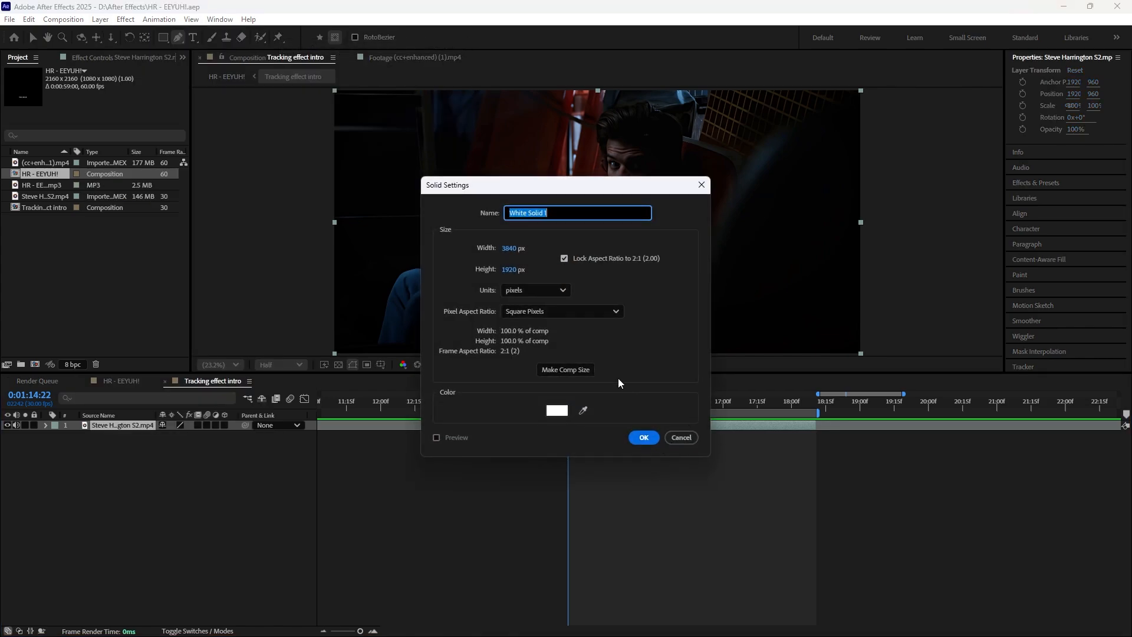
{"action": "left_click", "coordinate": [653, 440]}
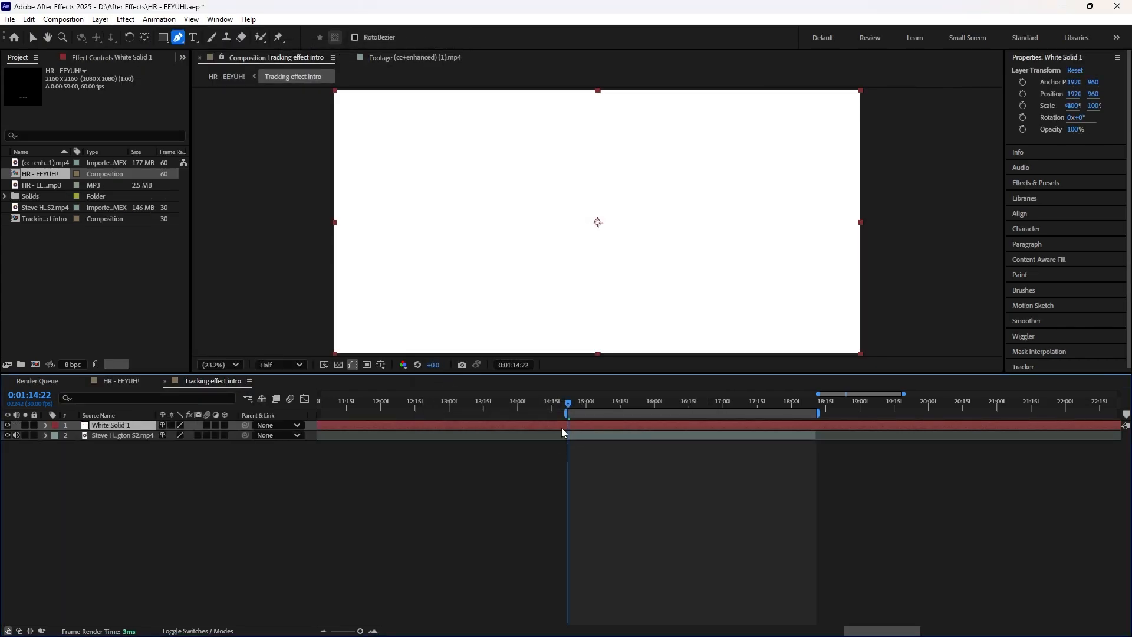
Step: Trim the white solid to span 0:01:14:22 to 0:01:18:11, and return to 0:01:14:22 with it selected
{"action": "key", "text": "ctrl+shift+d"}
{"action": "left_click", "coordinate": [558, 434]}
{"action": "key", "text": "Delete"}
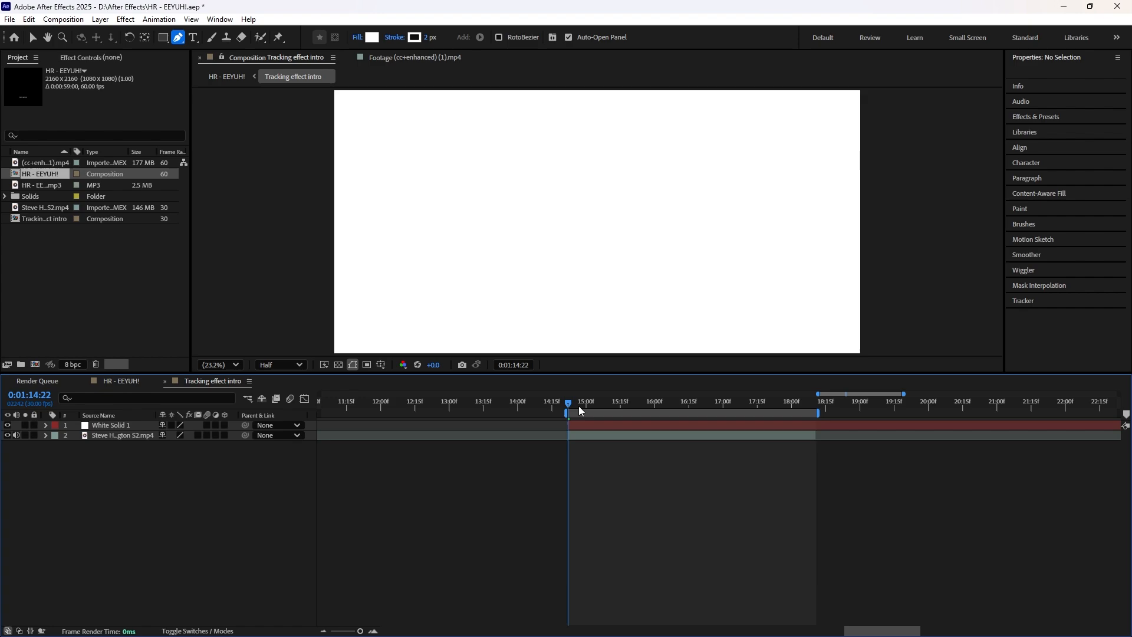
{"action": "left_click_drag", "start_coordinate": [579, 406], "coordinate": [817, 443]}
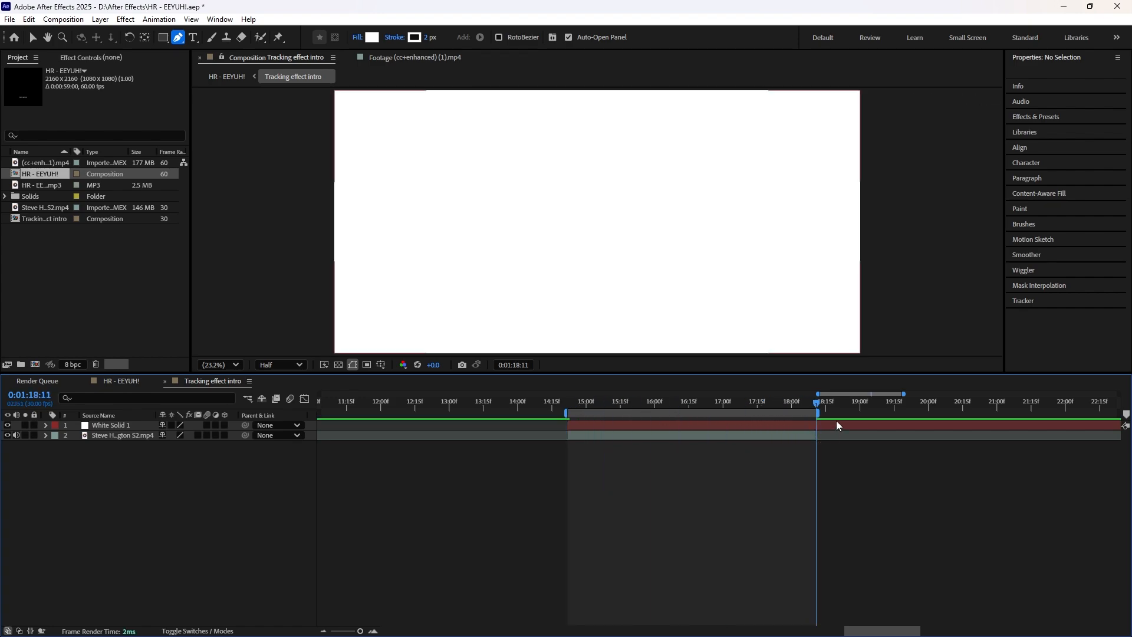
{"action": "left_click", "coordinate": [834, 424]}
{"action": "key", "text": "ctrl+shift+d"}
{"action": "key", "text": "Delete"}
{"action": "left_click_drag", "start_coordinate": [754, 405], "coordinate": [568, 397]}
{"action": "left_click", "coordinate": [576, 425]}
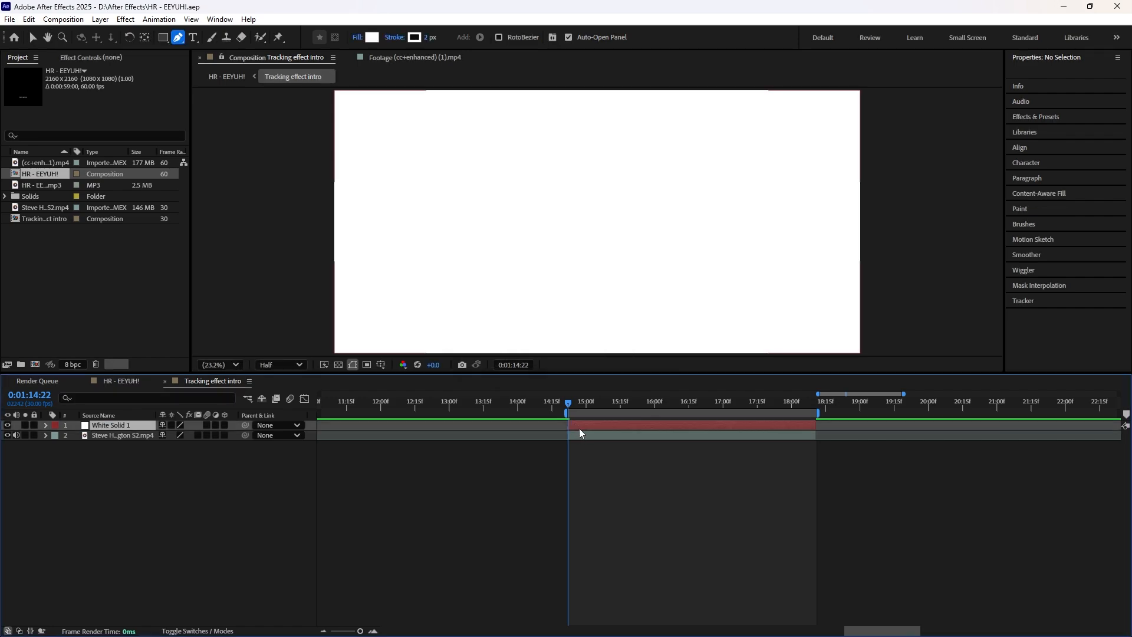
Step: Mask the white solid to a square over the man's head and move it up to the frame's upper edge
{"action": "left_click", "coordinate": [164, 38]}
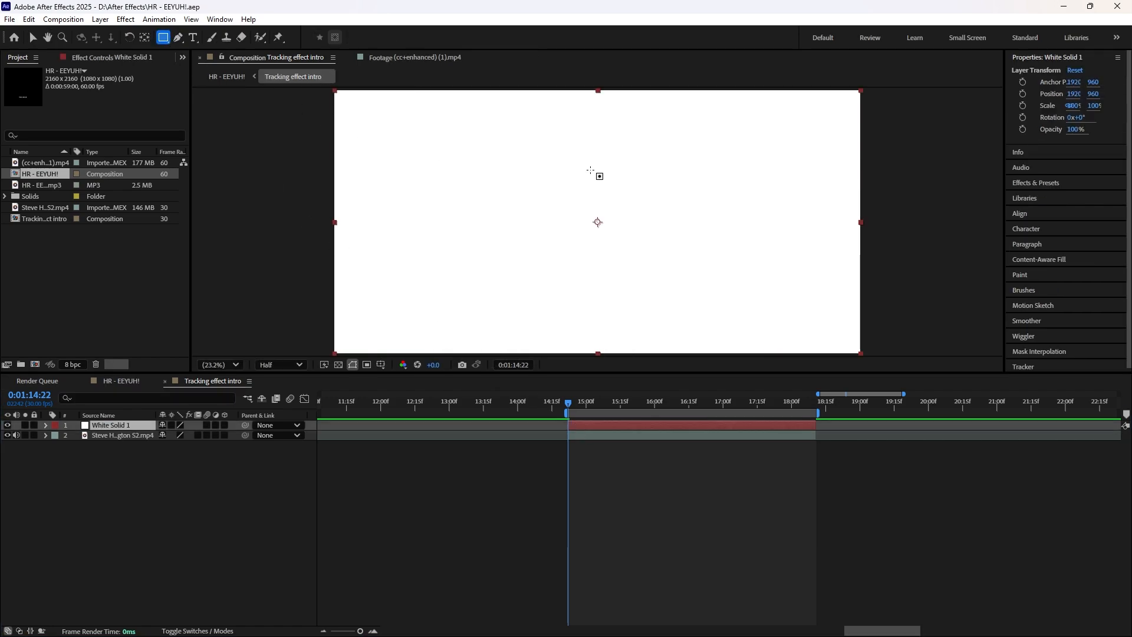
{"action": "left_click_drag", "start_coordinate": [570, 120], "coordinate": [704, 256]}
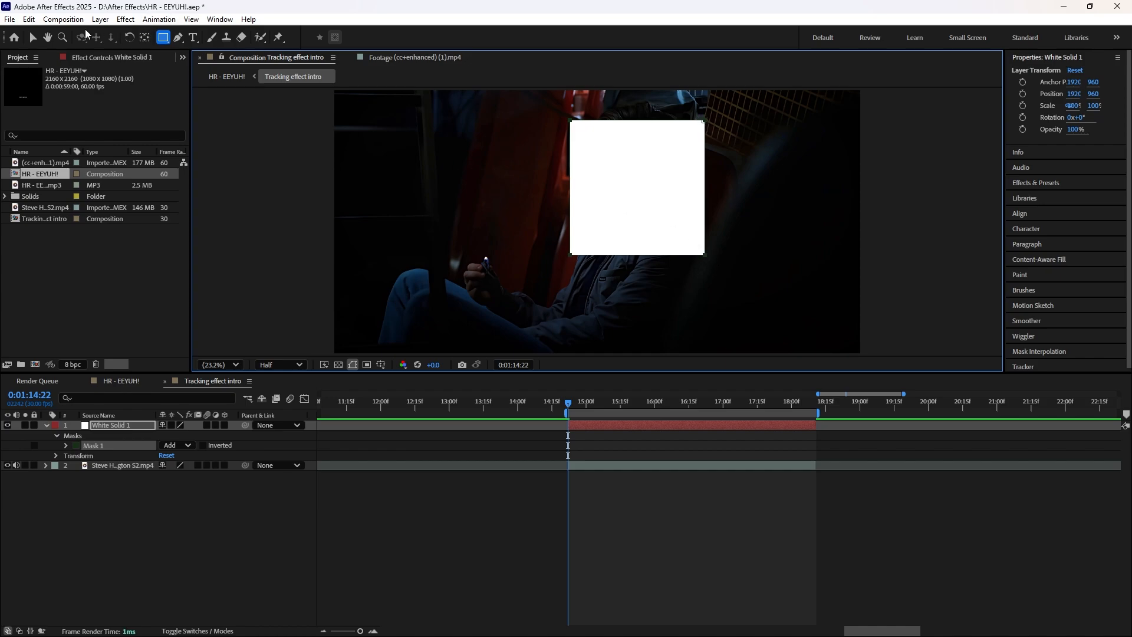
{"action": "left_click", "coordinate": [32, 37]}
{"action": "left_click", "coordinate": [646, 193]}
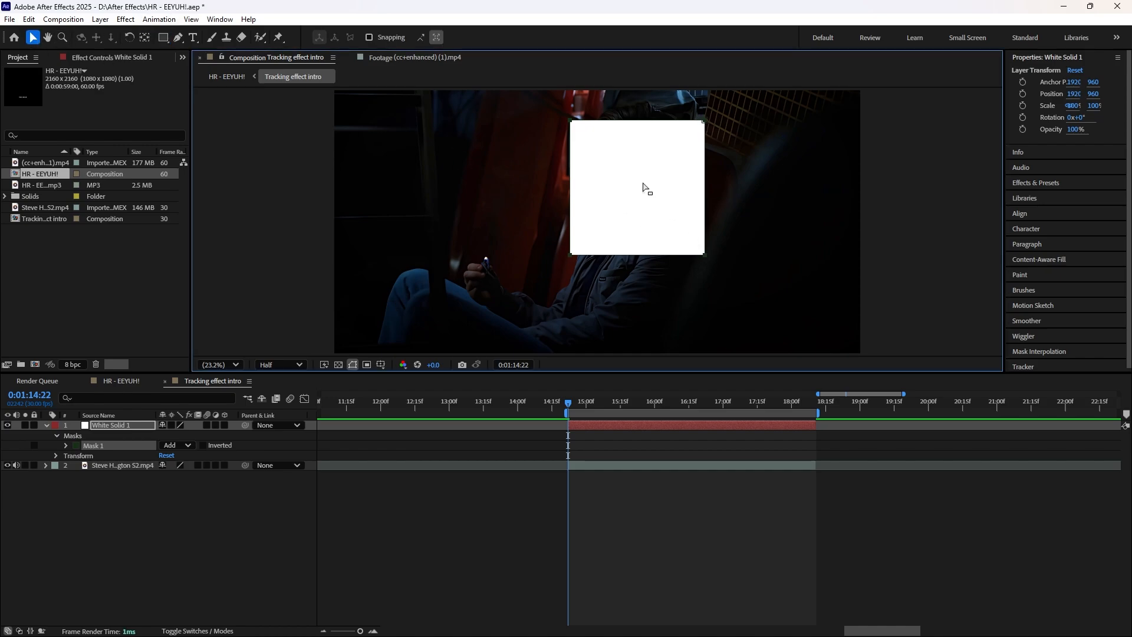
{"action": "left_click_drag", "start_coordinate": [650, 189], "coordinate": [644, 155]}
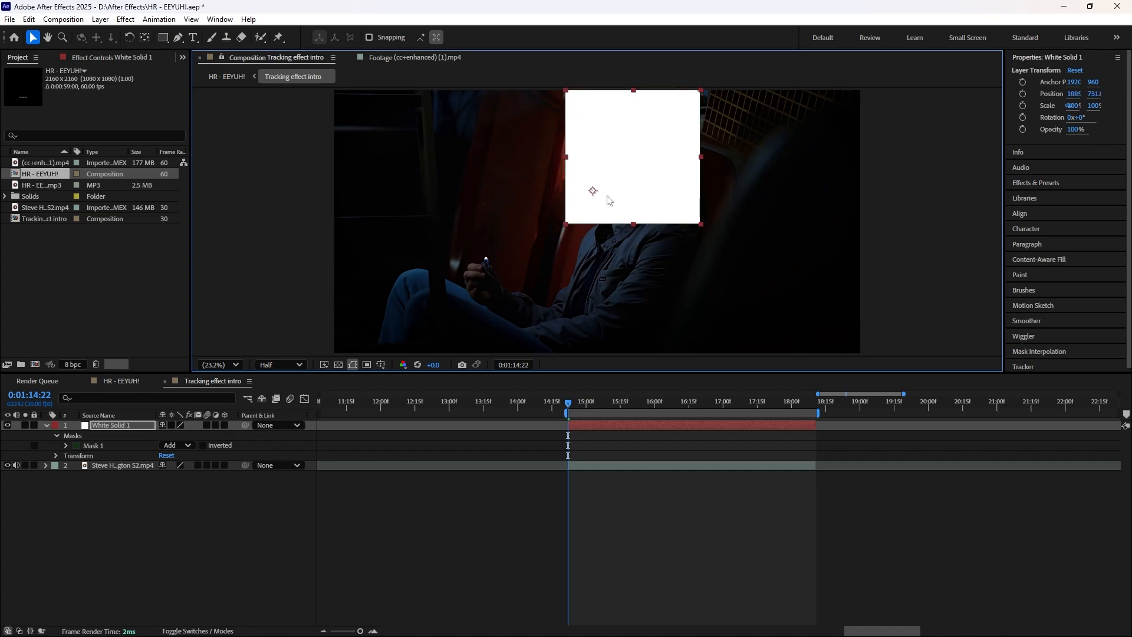
{"action": "left_click", "coordinate": [165, 38]}
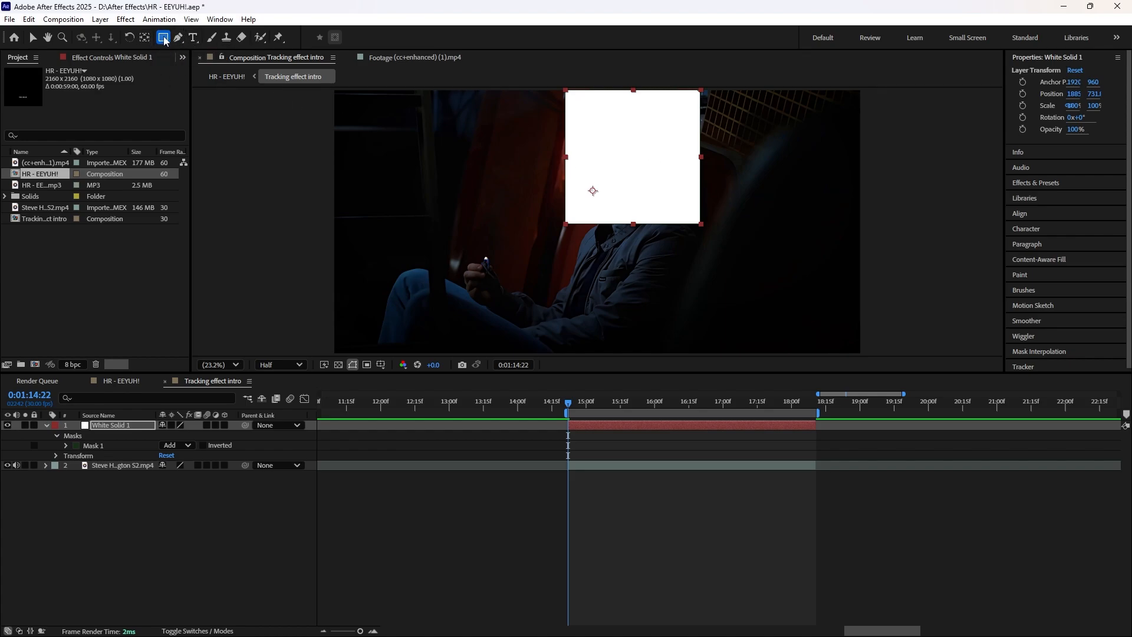
{"action": "left_click", "coordinate": [165, 38]}
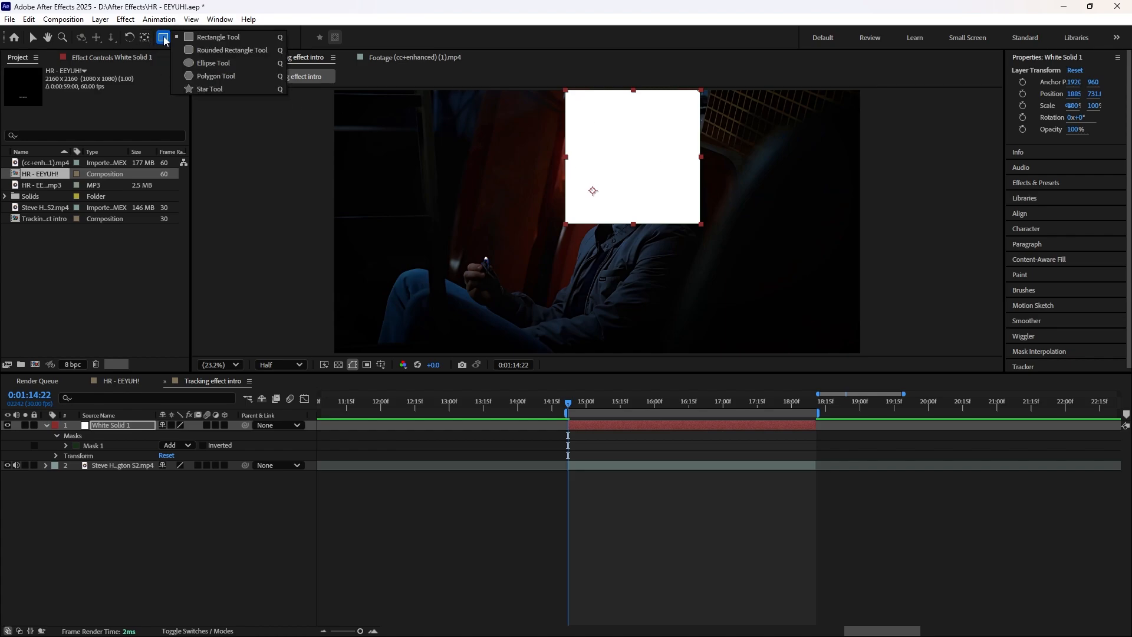
{"action": "left_click", "coordinate": [218, 38]}
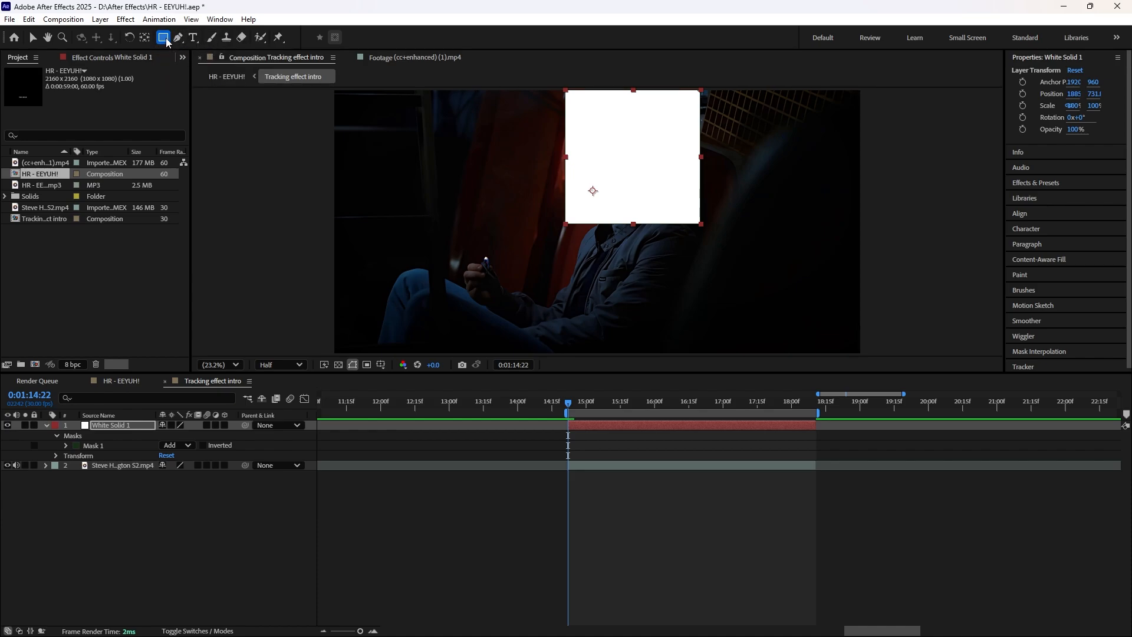
{"action": "left_click", "coordinate": [164, 38]}
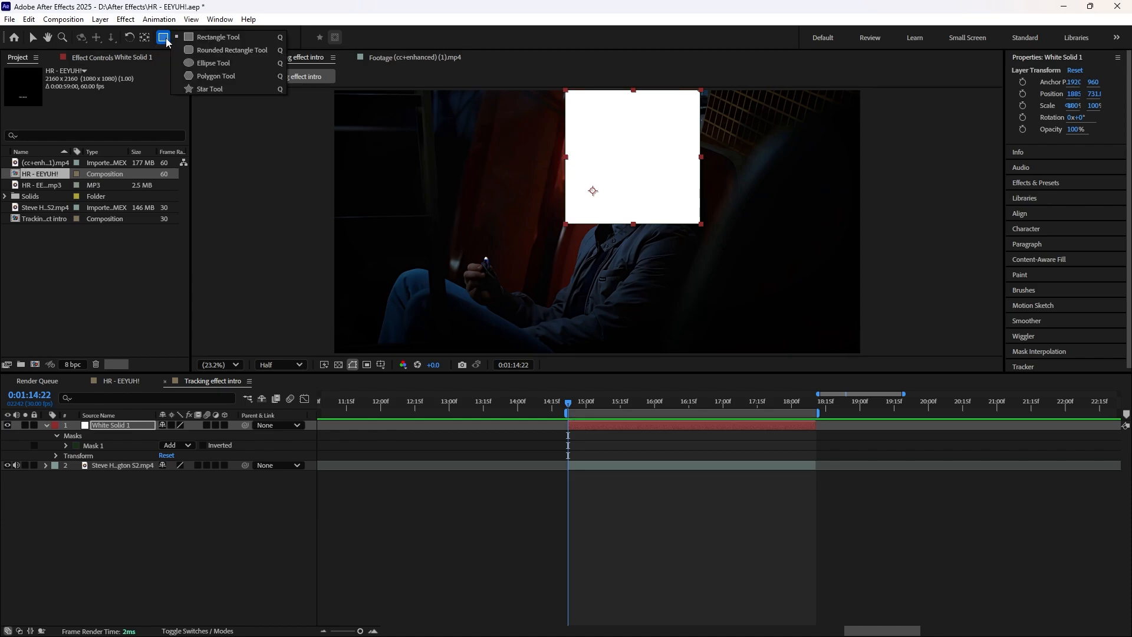
{"action": "left_click", "coordinate": [221, 38]}
{"action": "left_click", "coordinate": [163, 38]}
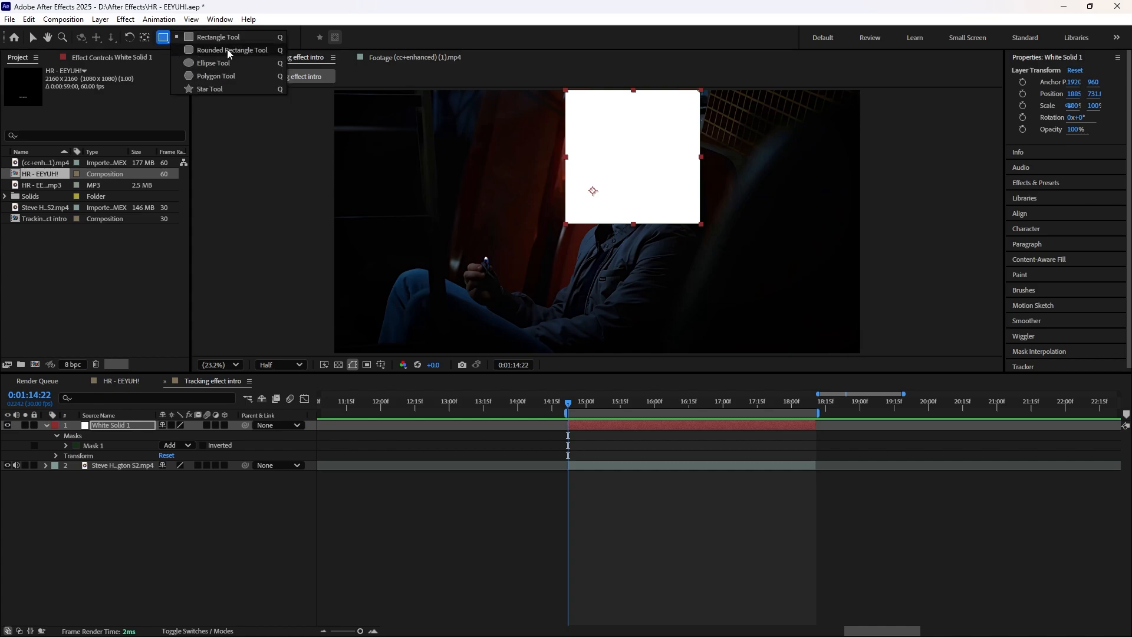
{"action": "left_click", "coordinate": [224, 63]}
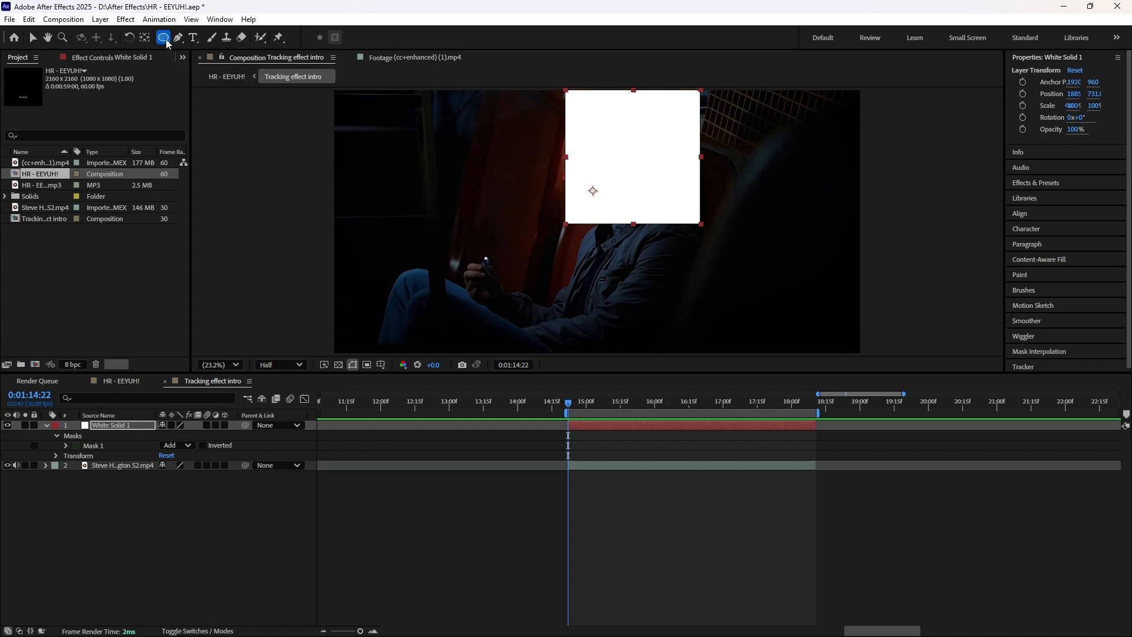
Step: Draw a smaller square mask just inside the white square with the Rectangle Tool and set its mode to Subtract
{"action": "left_click", "coordinate": [164, 38]}
{"action": "left_click", "coordinate": [207, 39]}
{"action": "left_click_drag", "start_coordinate": [575, 98], "coordinate": [686, 215]}
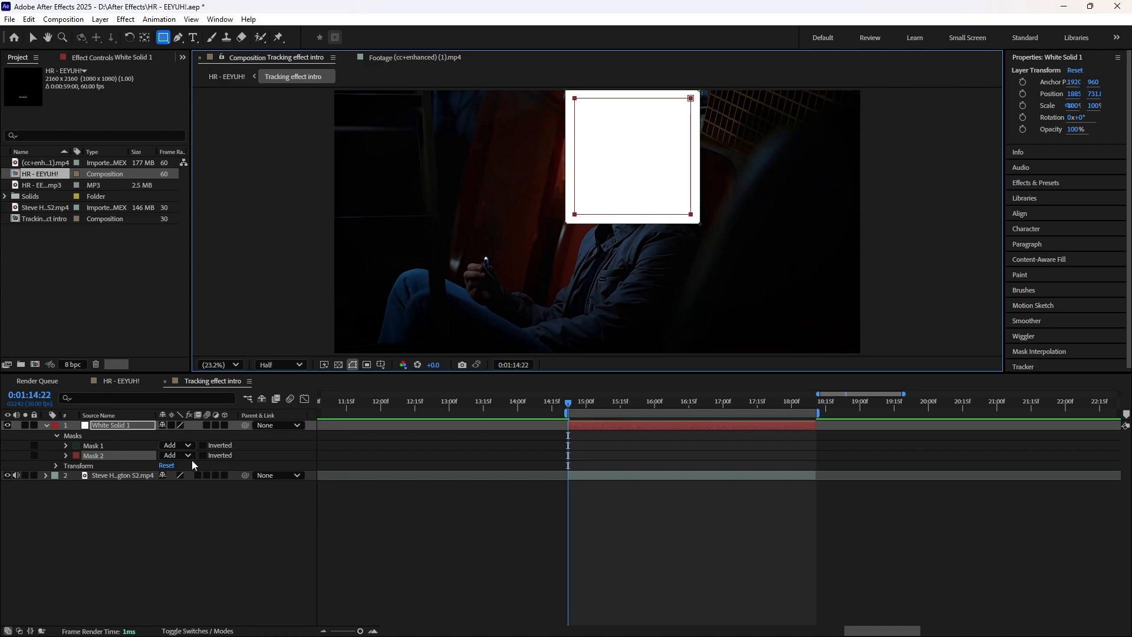
{"action": "left_click", "coordinate": [177, 455]}
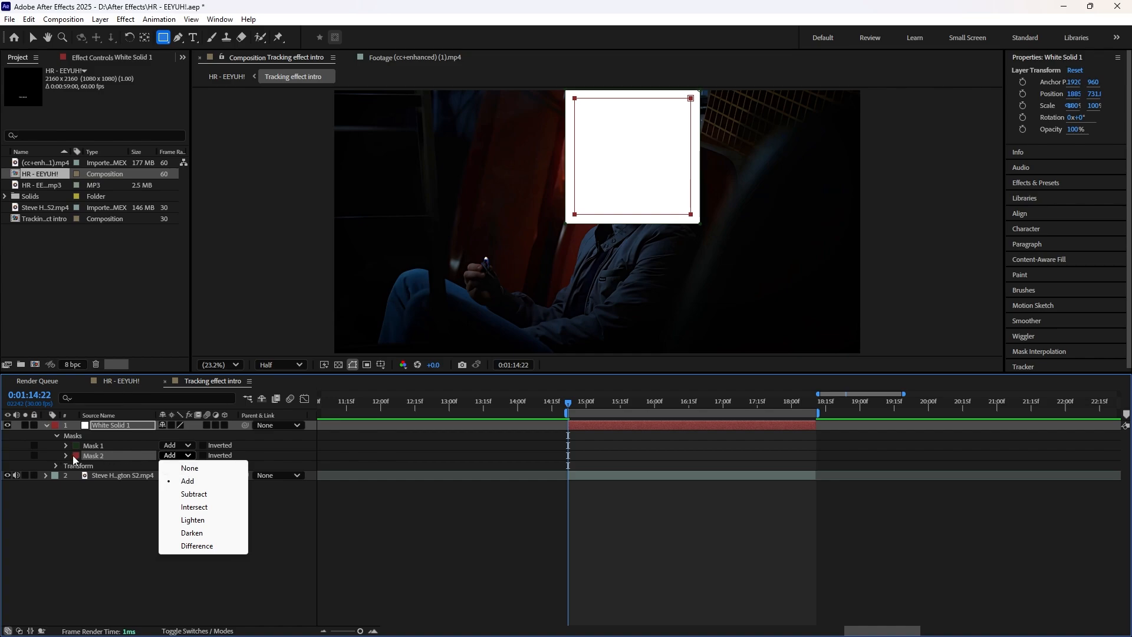
{"action": "left_click", "coordinate": [216, 494]}
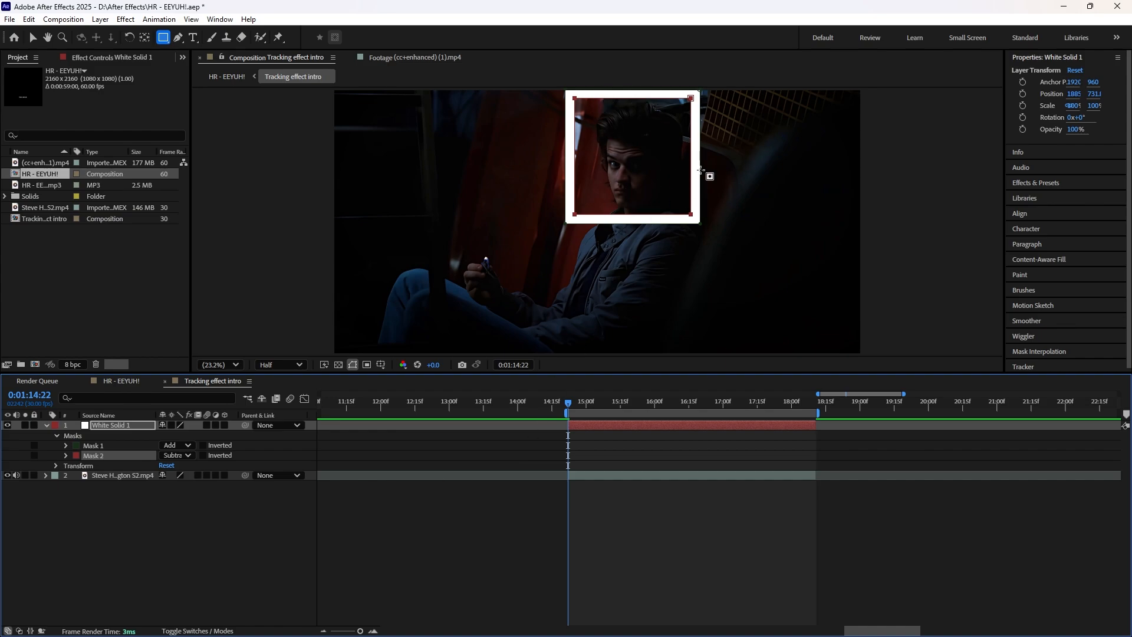
Step: Move both lower corners of the inner Subtract mask outward to thin the white frame's bottom edge
{"action": "scroll", "coordinate": [652, 225], "scroll_direction": "up", "scroll_amount": 3}
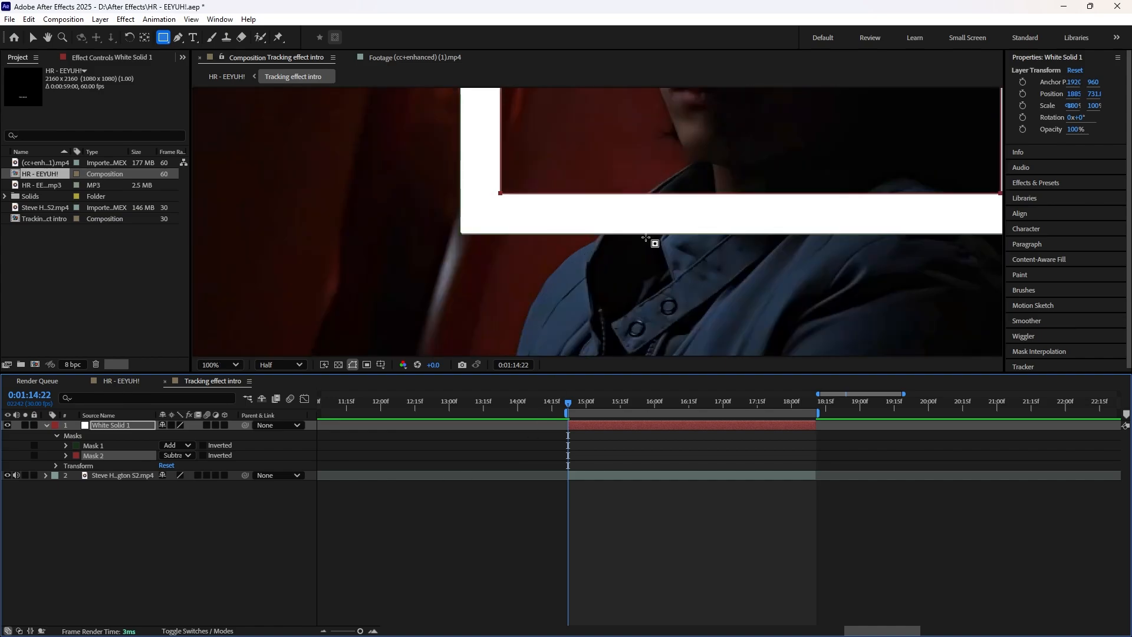
{"action": "scroll", "coordinate": [652, 240], "scroll_direction": "down", "scroll_amount": 5}
{"action": "key", "text": "v"}
{"action": "key", "text": "period"}
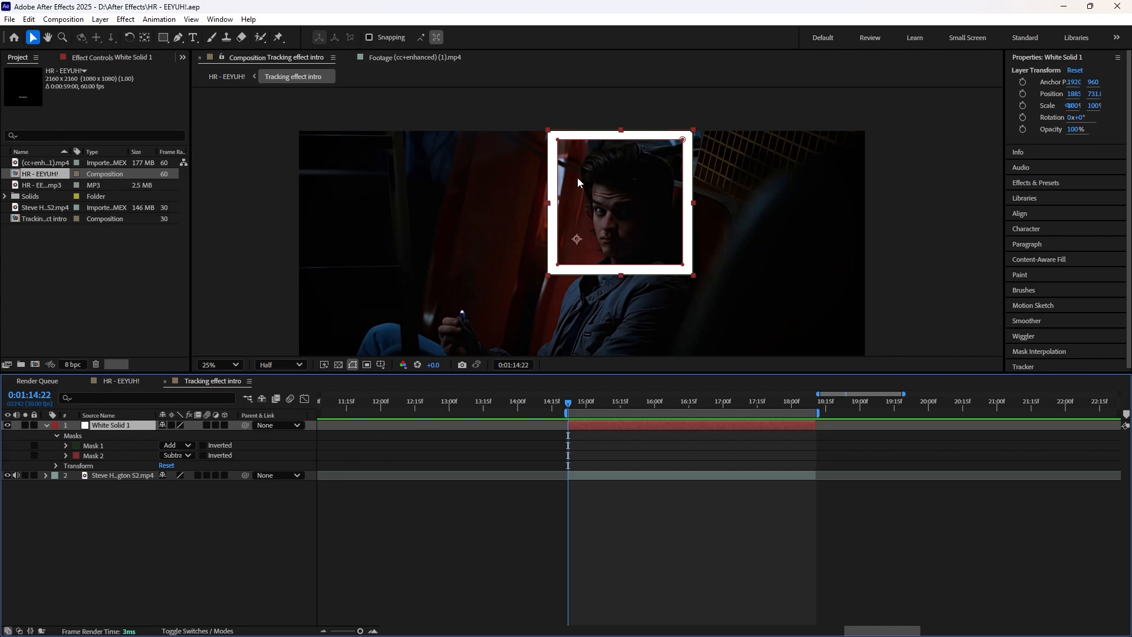
{"action": "key", "text": "period"}
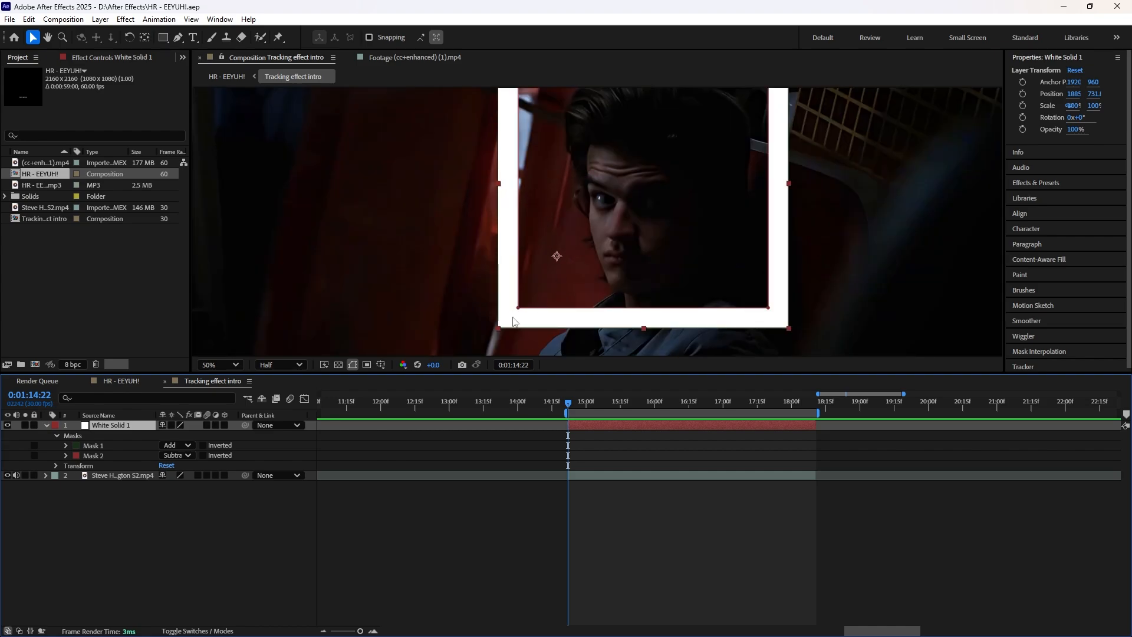
{"action": "scroll", "coordinate": [538, 324], "scroll_direction": "up", "scroll_amount": 1}
{"action": "left_click_drag", "start_coordinate": [531, 309], "coordinate": [583, 163]}
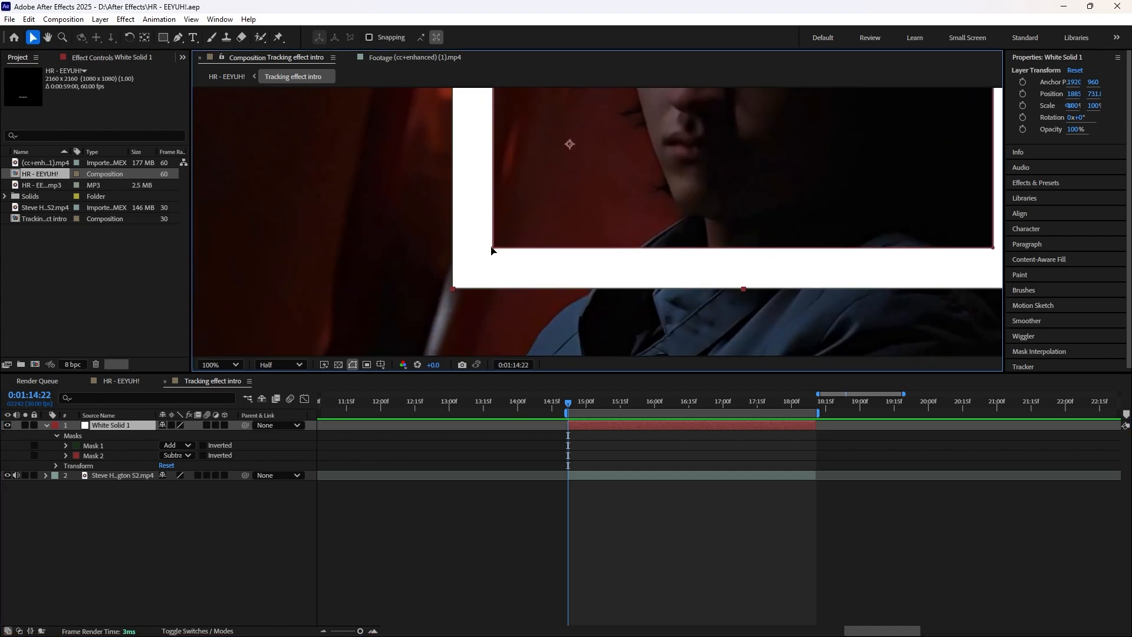
{"action": "left_click_drag", "start_coordinate": [492, 250], "coordinate": [479, 266]}
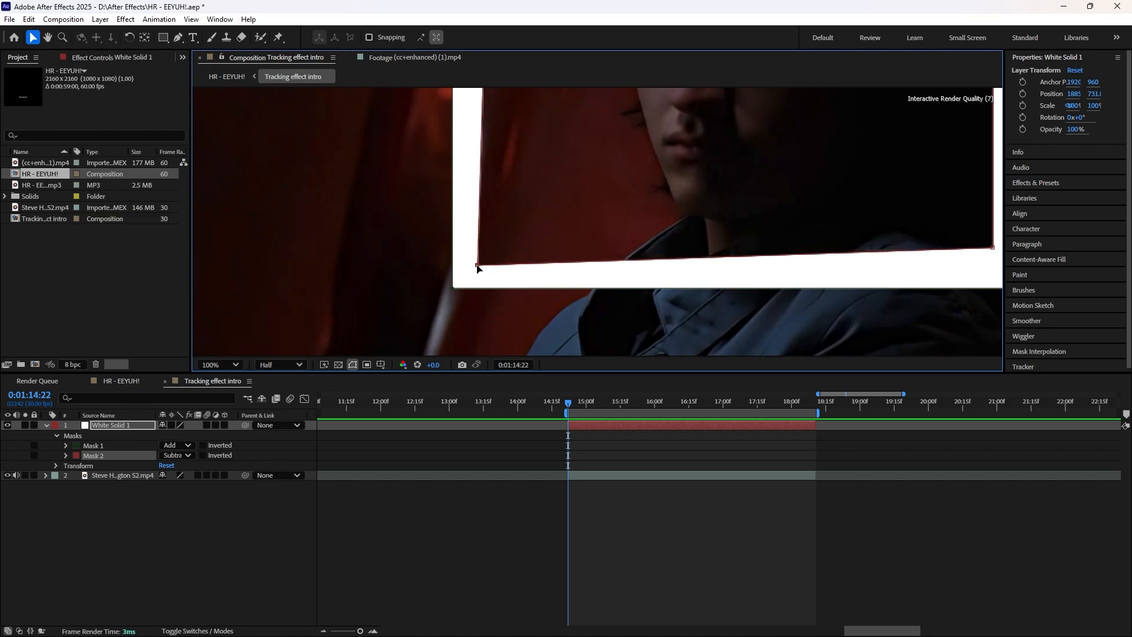
{"action": "scroll", "coordinate": [569, 284], "scroll_direction": "right", "scroll_amount": 3}
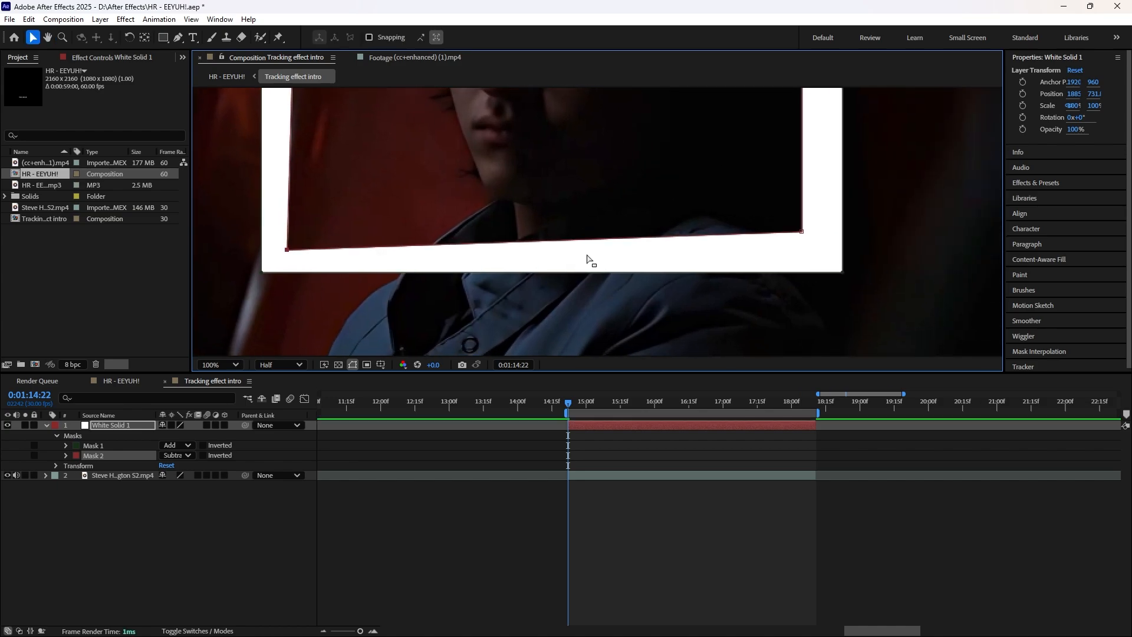
{"action": "left_click_drag", "start_coordinate": [802, 233], "coordinate": [818, 252]}
Step: Move both upper corners of the inner mask outward so the frame is evenly thin, and save the project
{"action": "scroll", "coordinate": [808, 247], "scroll_direction": "up", "scroll_amount": 6}
{"action": "scroll", "coordinate": [809, 247], "scroll_direction": "right", "scroll_amount": 2}
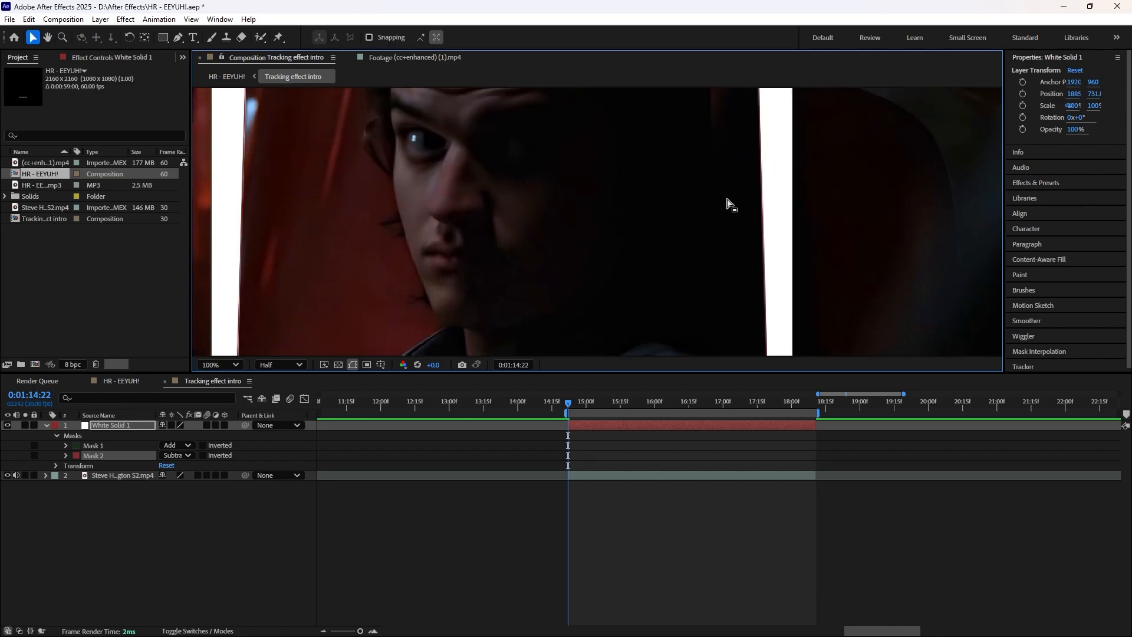
{"action": "left_click_drag", "start_coordinate": [669, 148], "coordinate": [683, 137]}
{"action": "left_click_drag", "start_coordinate": [491, 203], "coordinate": [868, 221]}
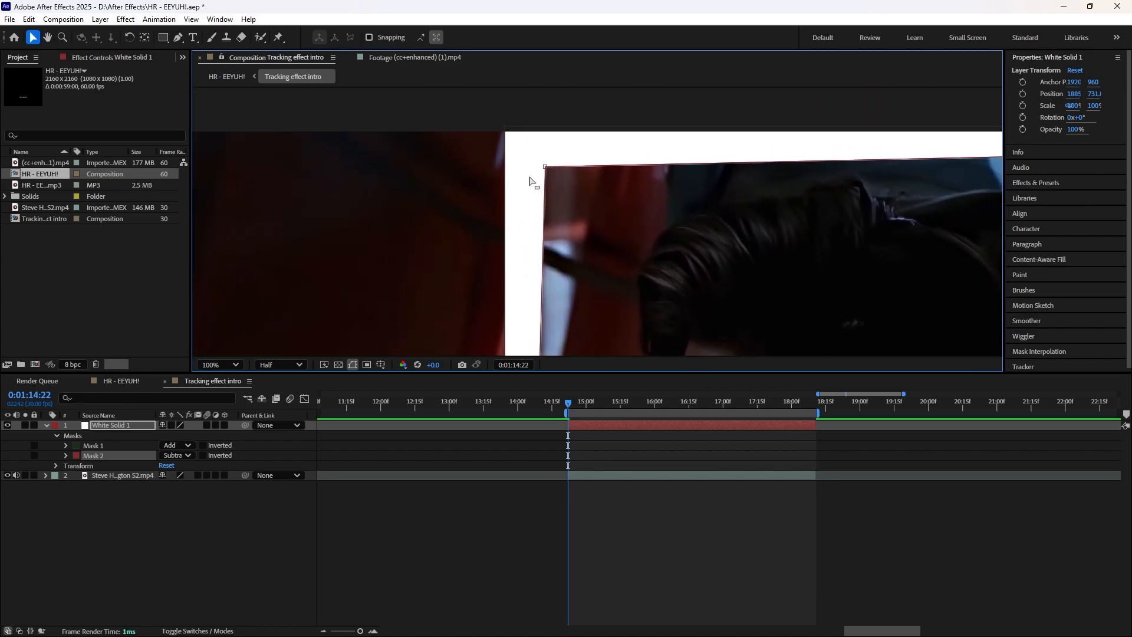
{"action": "left_click_drag", "start_coordinate": [544, 166], "coordinate": [530, 152]}
{"action": "left_click_drag", "start_coordinate": [736, 222], "coordinate": [669, 202]}
{"action": "scroll", "coordinate": [688, 219], "scroll_direction": "down", "scroll_amount": 1}
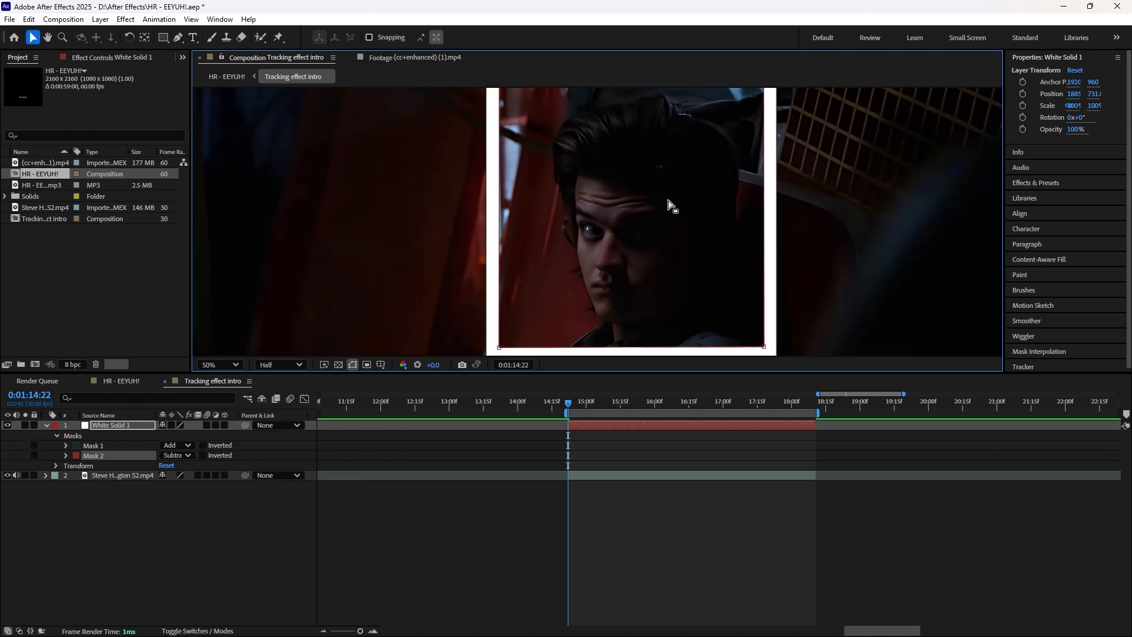
{"action": "scroll", "coordinate": [668, 200], "scroll_direction": "down", "scroll_amount": 1}
{"action": "key", "text": "ctrl+s"}
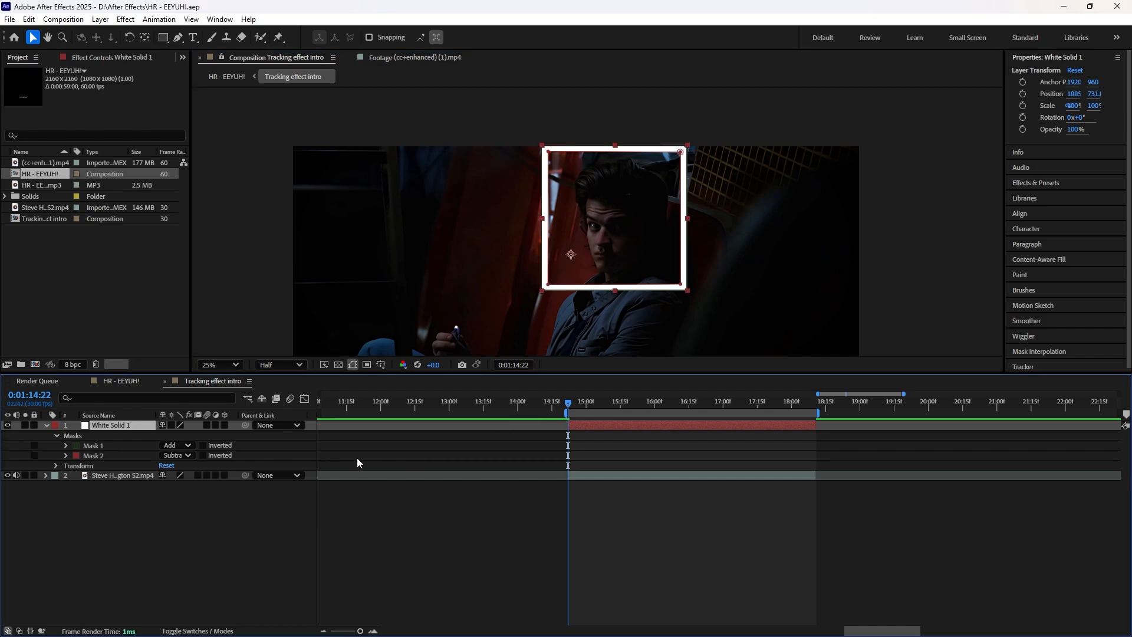
{"action": "left_click", "coordinate": [44, 475]}
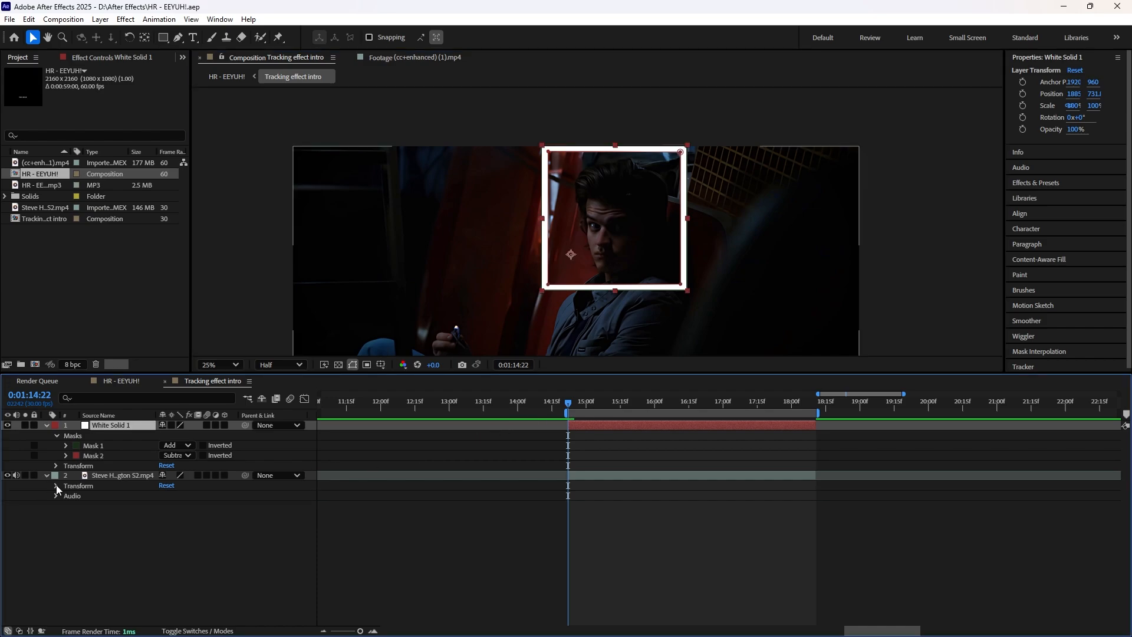
{"action": "left_click", "coordinate": [55, 484]}
{"action": "left_click", "coordinate": [56, 484]}
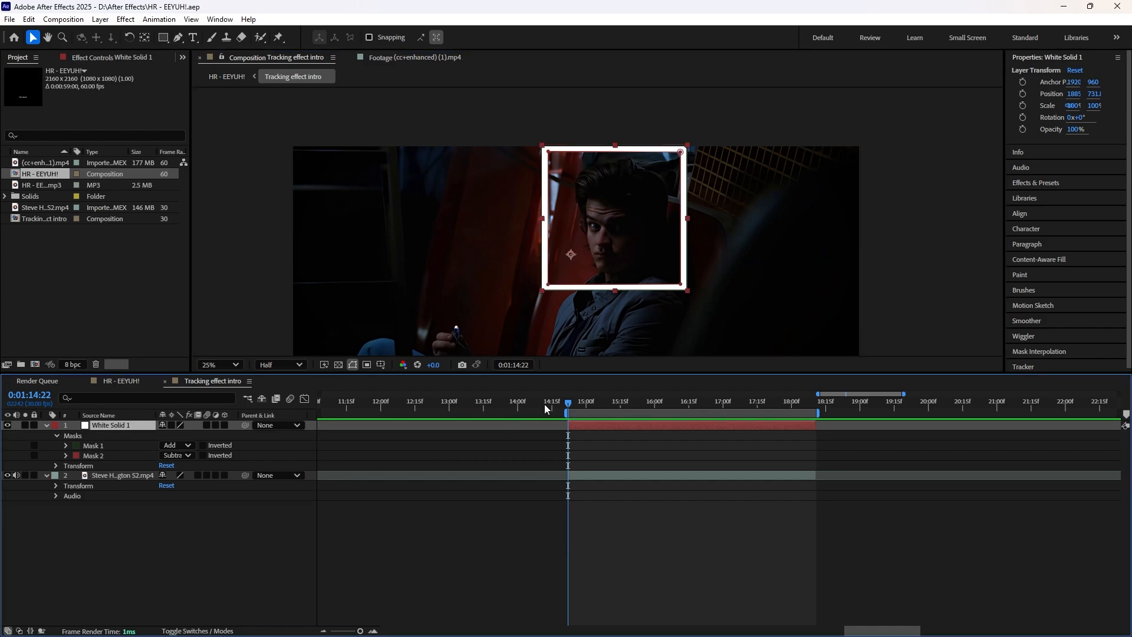
Step: Switch to the HR - EEYUH! composition and give the Tracking effect intro layer the Sandstone label color
{"action": "left_click", "coordinate": [121, 381]}
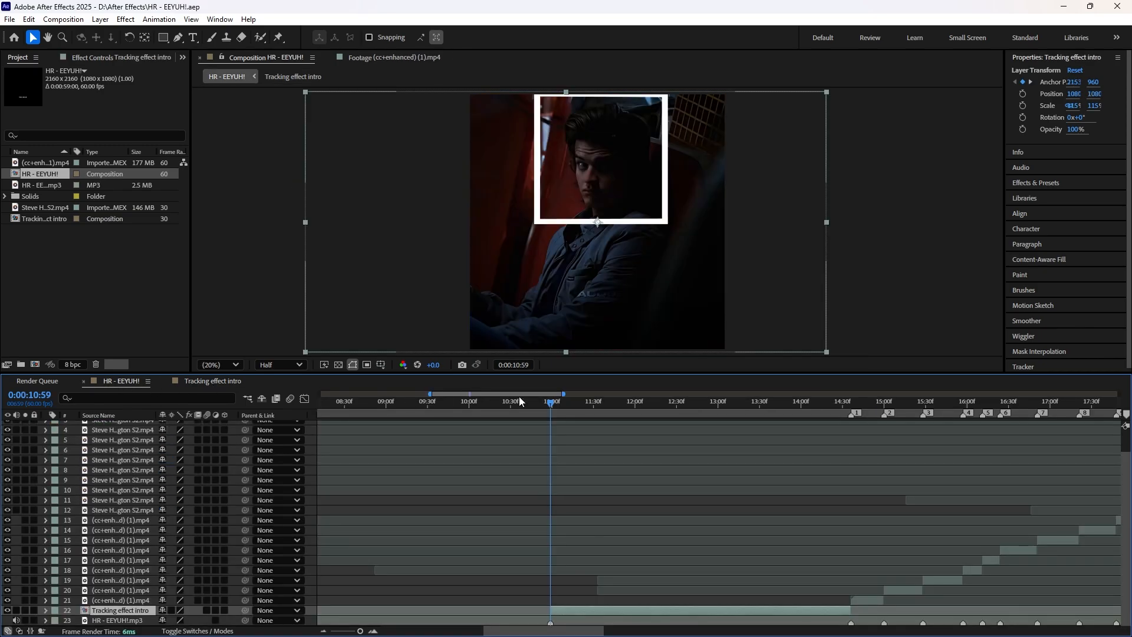
{"action": "mouse_move", "coordinate": [557, 402]}
{"action": "left_mouse_down"}
{"action": "mouse_move", "coordinate": [542, 401]}
{"action": "mouse_move", "coordinate": [847, 417]}
{"action": "mouse_move", "coordinate": [617, 423]}
{"action": "mouse_move", "coordinate": [818, 426]}
{"action": "mouse_move", "coordinate": [671, 427]}
{"action": "mouse_move", "coordinate": [721, 429]}
{"action": "mouse_move", "coordinate": [551, 412]}
{"action": "left_mouse_up"}
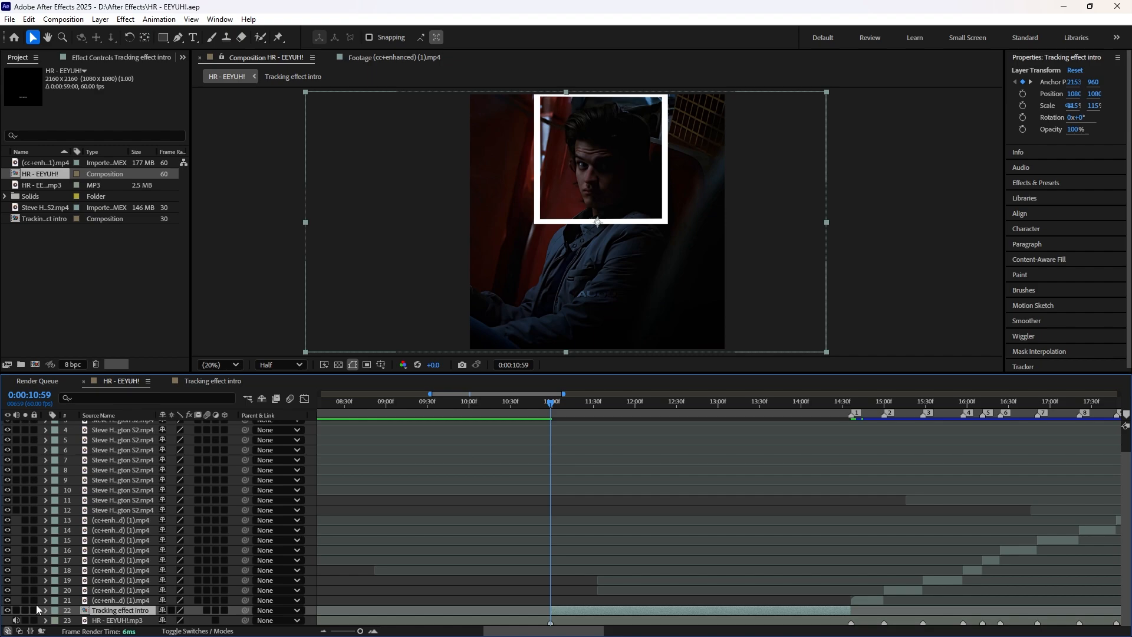
{"action": "left_click", "coordinate": [53, 612]}
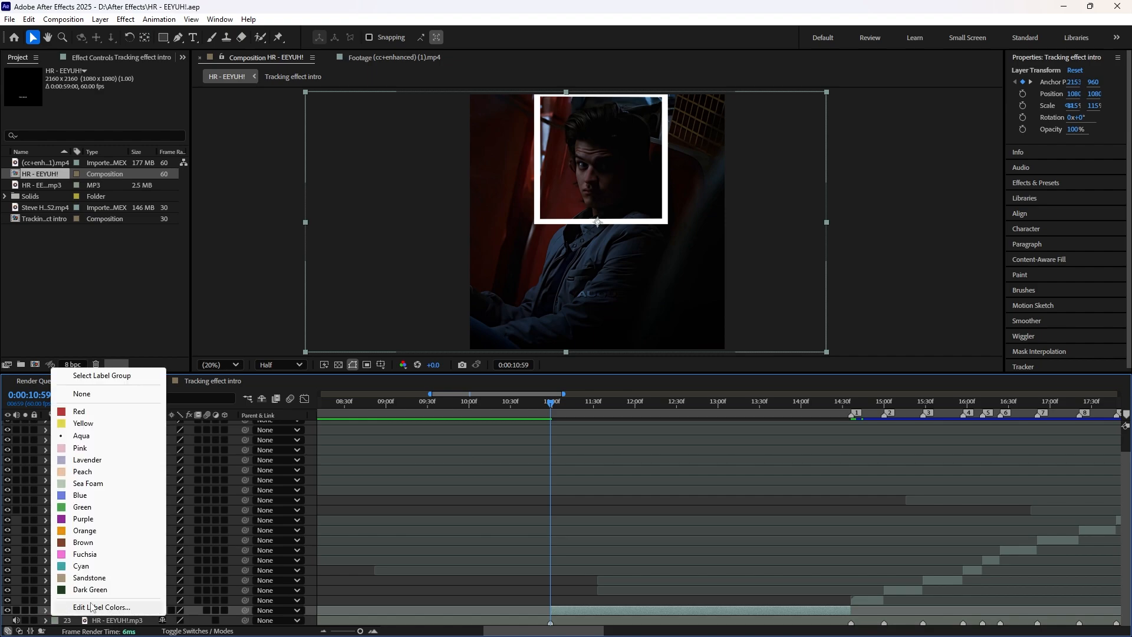
{"action": "left_click", "coordinate": [60, 580]}
{"action": "right_click", "coordinate": [721, 571]}
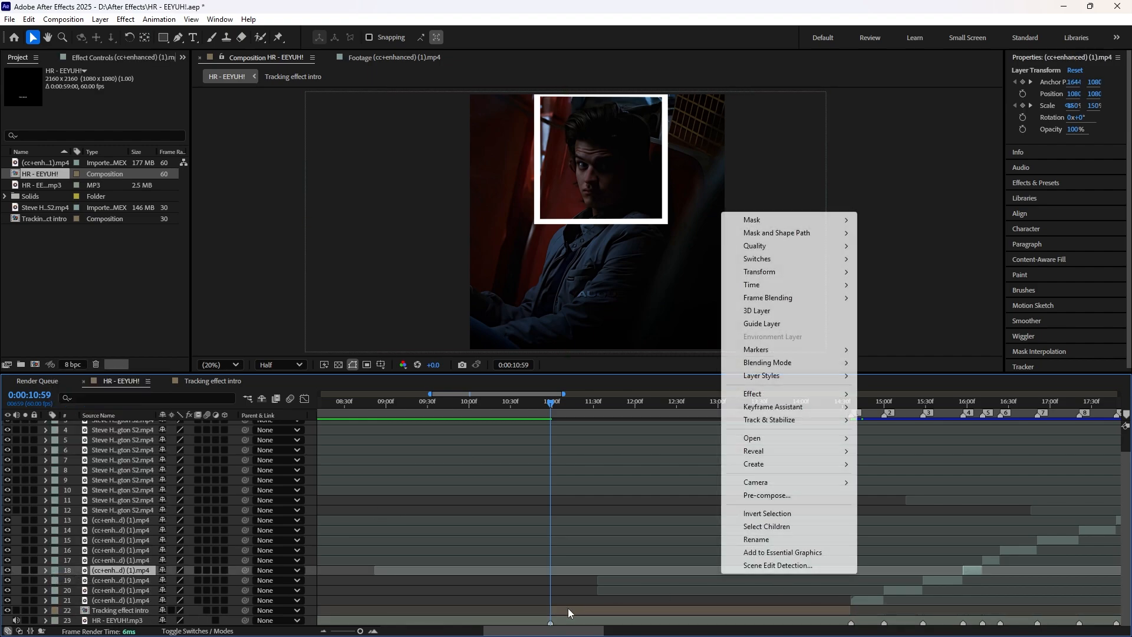
{"action": "left_click", "coordinate": [584, 526]}
{"action": "left_click", "coordinate": [580, 611]}
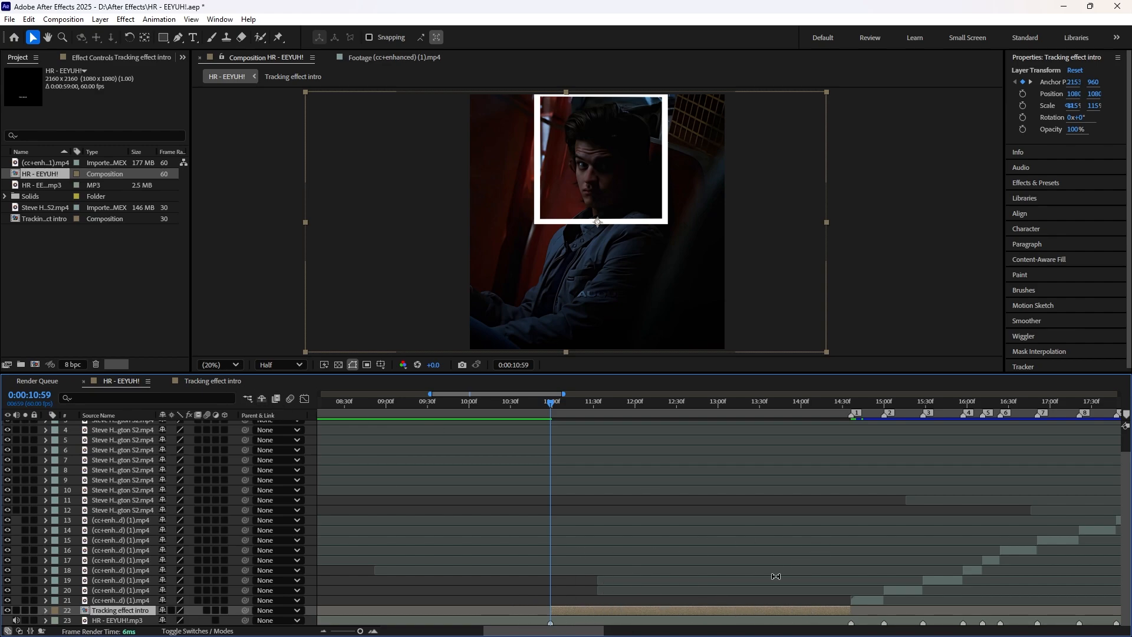
Step: Reopen the Tracking effect intro composition, mute the footage layer's audio and collapse that layer's properties
{"action": "left_click_drag", "start_coordinate": [598, 632], "coordinate": [686, 634]}
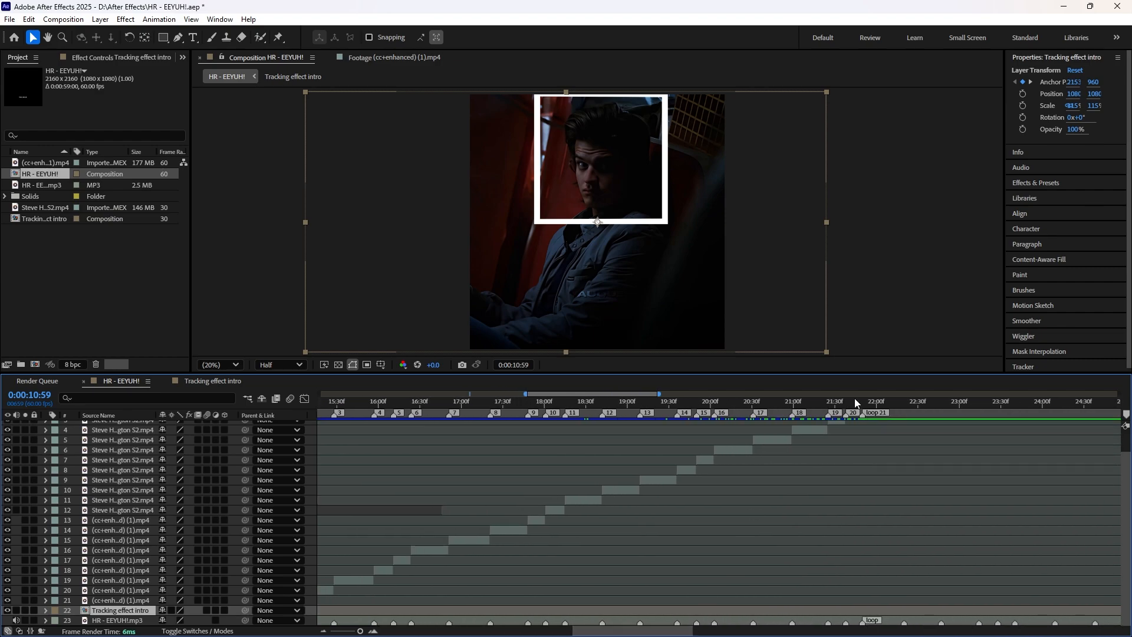
{"action": "scroll", "coordinate": [633, 469], "scroll_direction": "up", "scroll_amount": 2}
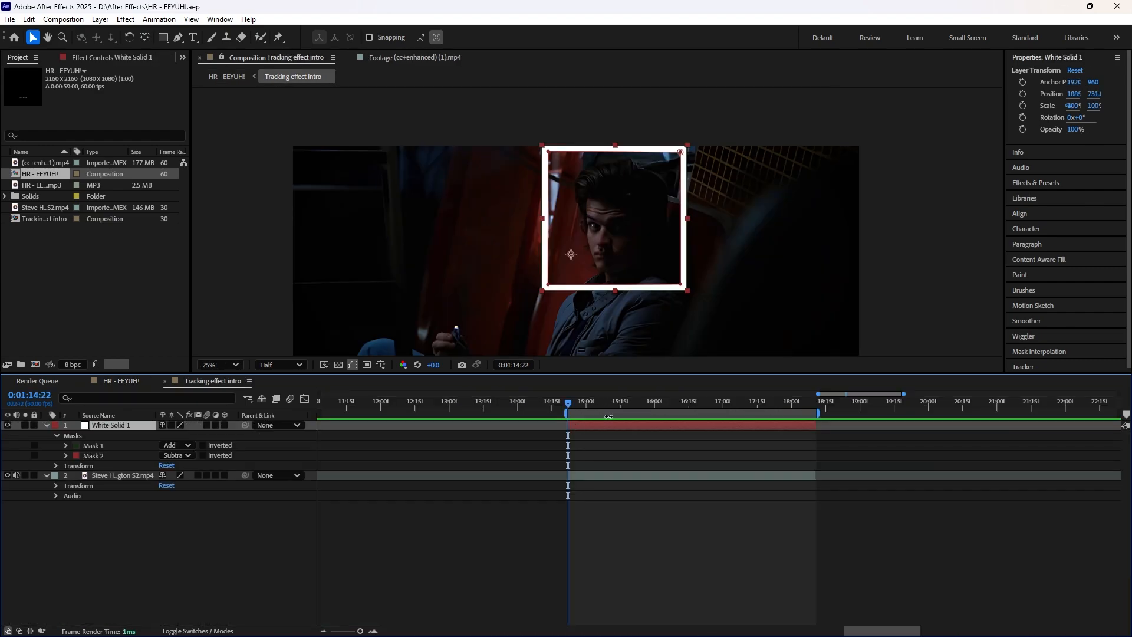
{"action": "left_click", "coordinate": [45, 475]}
Step: Cut a gap in the middle of the white frame's left side with a non-inverted rectangular mask set to Subtract
{"action": "key", "text": "q"}
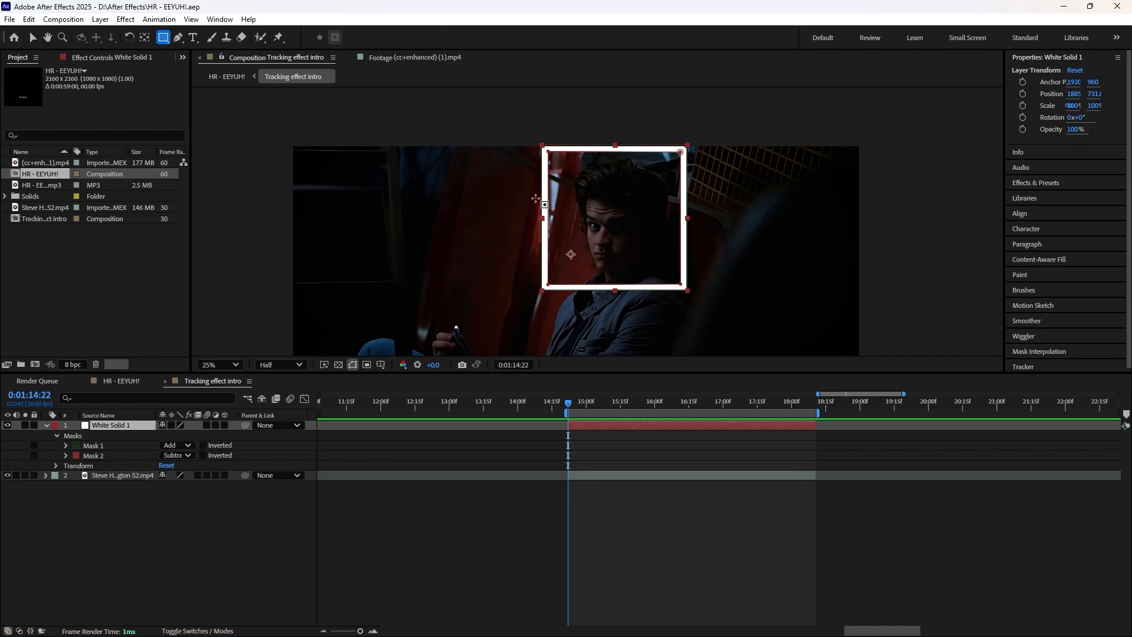
{"action": "left_click_drag", "start_coordinate": [534, 190], "coordinate": [556, 249]}
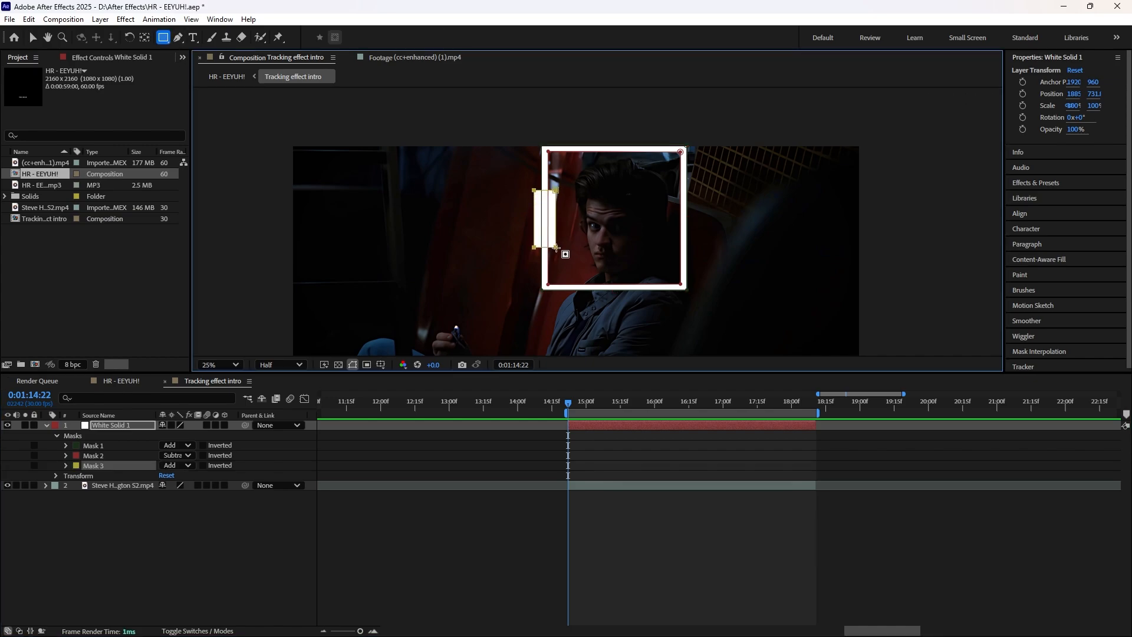
{"action": "left_click", "coordinate": [202, 465]}
{"action": "left_click", "coordinate": [177, 466]}
{"action": "left_click", "coordinate": [177, 501]}
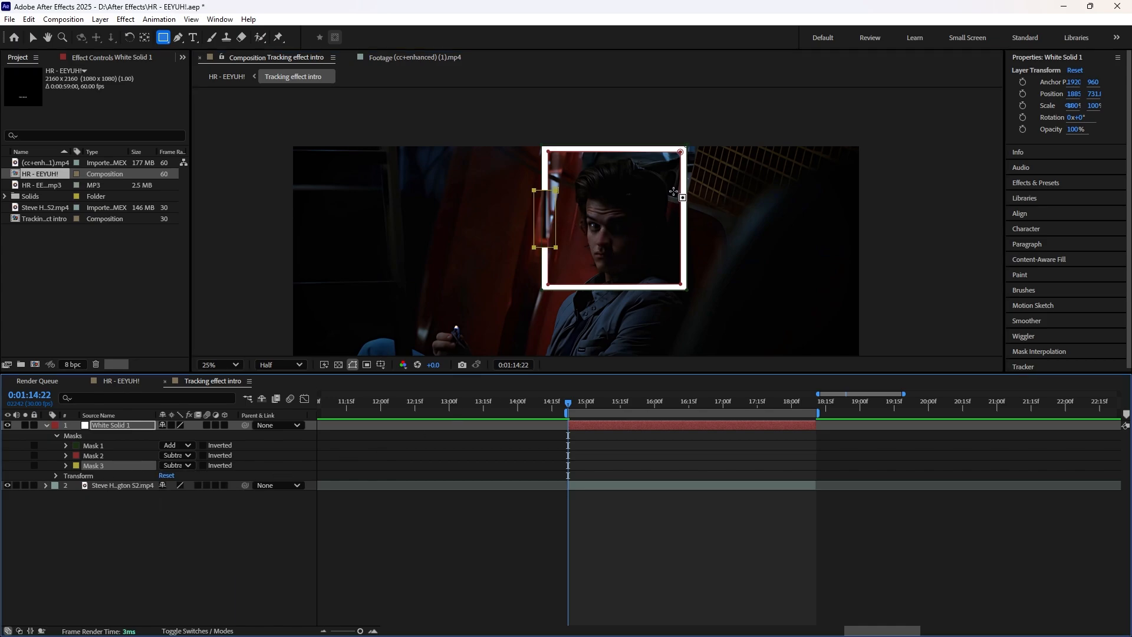
Step: Cut a matching gap in the middle of the frame's right side with a rectangular mask set to Subtract
{"action": "left_click_drag", "start_coordinate": [674, 191], "coordinate": [702, 249]}
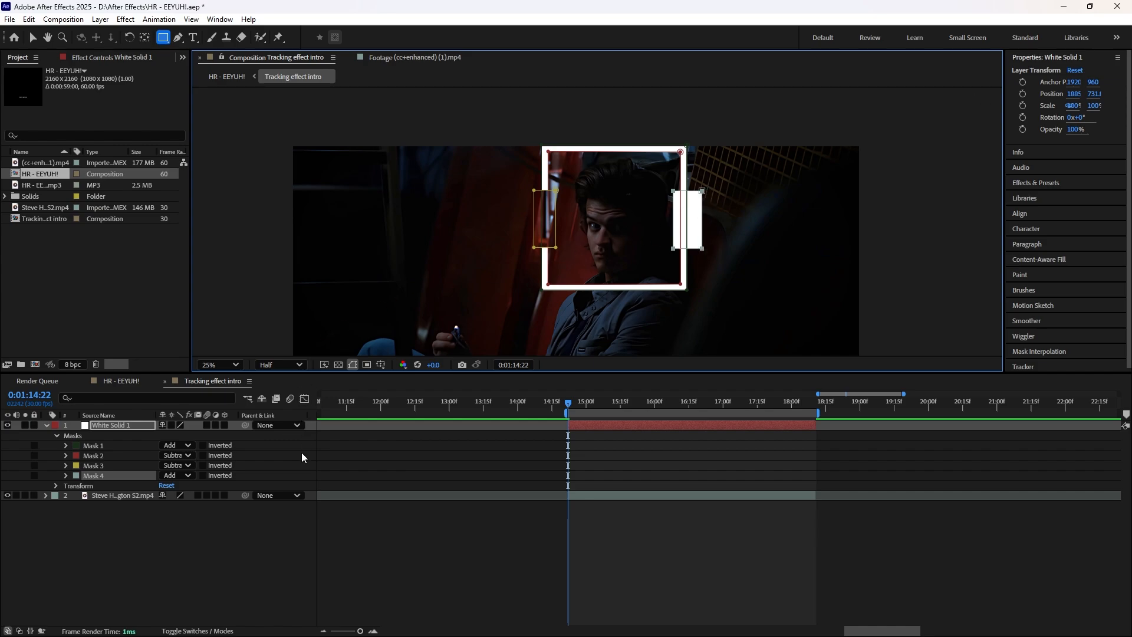
{"action": "left_click", "coordinate": [184, 476]}
{"action": "left_click", "coordinate": [205, 515]}
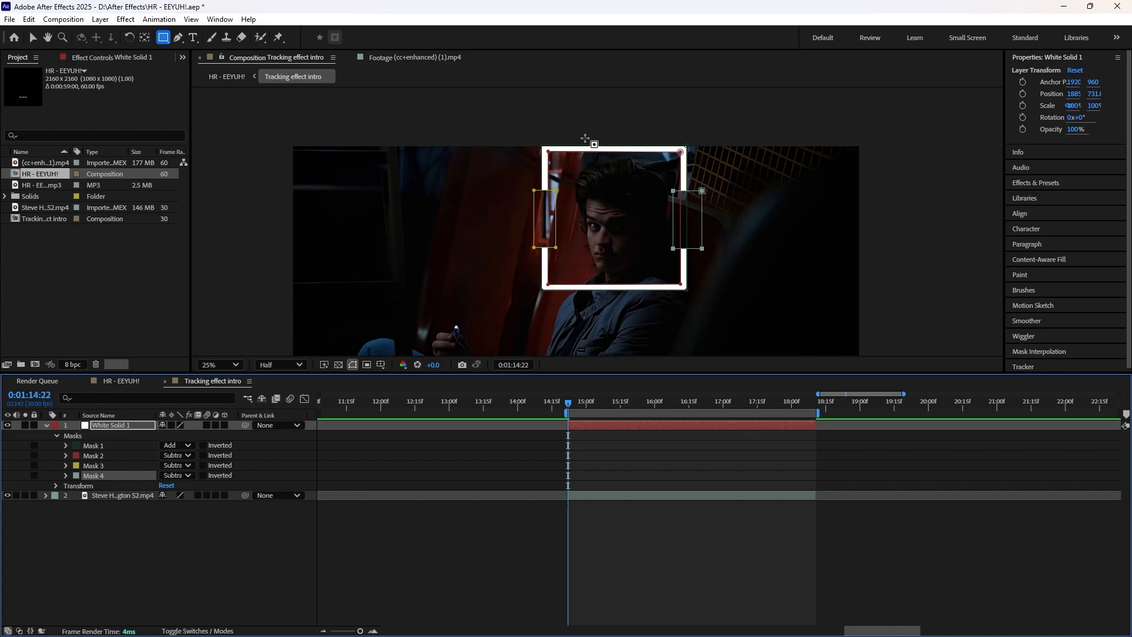
Step: Cut gaps in the middle of the white frame's top and bottom sides with two rectangular masks set to Subtract
{"action": "left_click_drag", "start_coordinate": [590, 137], "coordinate": [644, 163]}
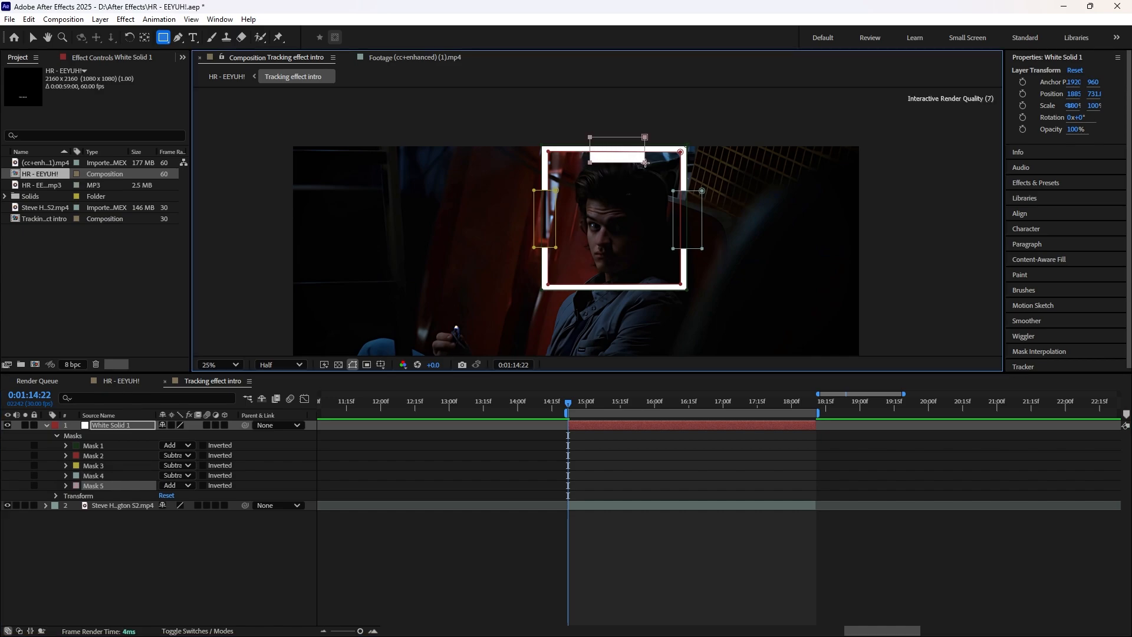
{"action": "left_click", "coordinate": [177, 485]}
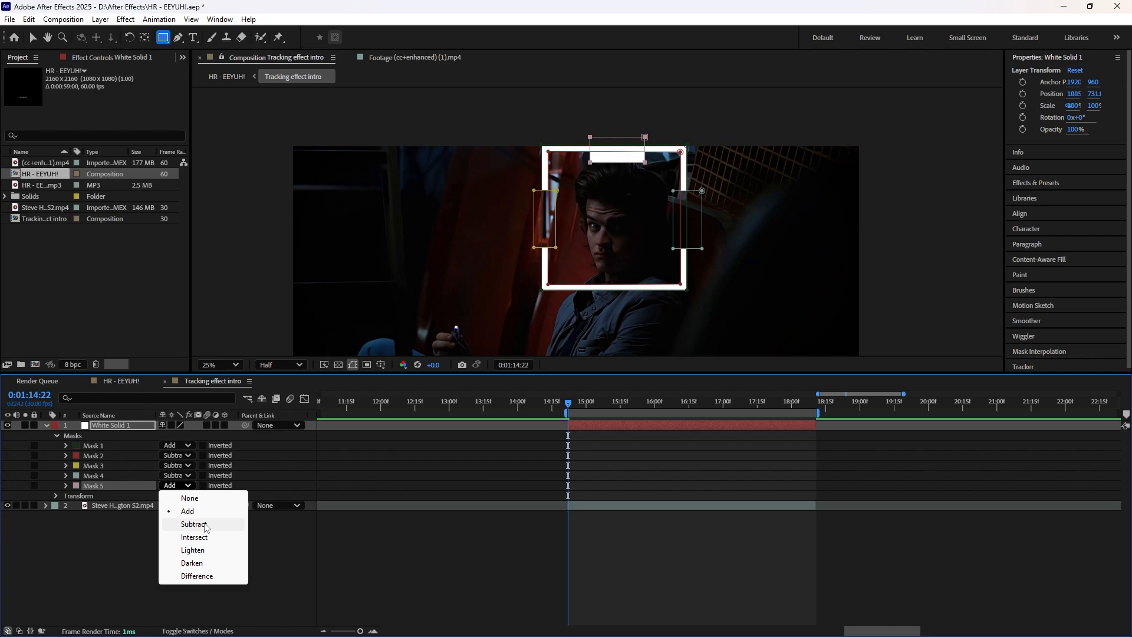
{"action": "left_click", "coordinate": [206, 526]}
{"action": "left_click_drag", "start_coordinate": [584, 278], "coordinate": [641, 300]}
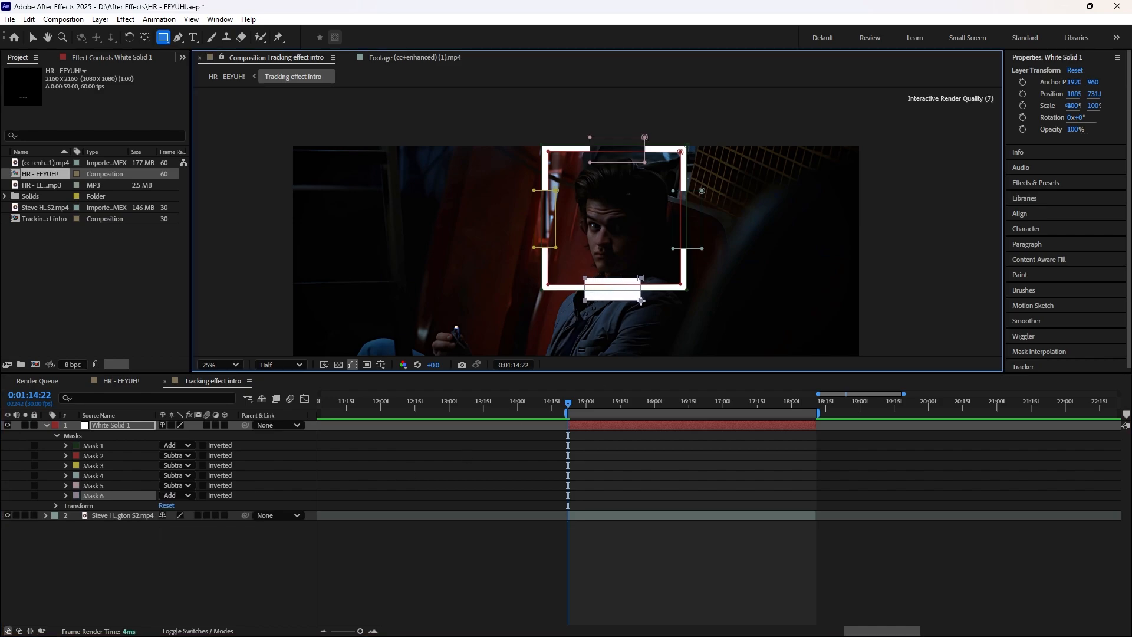
{"action": "left_click", "coordinate": [183, 497]}
{"action": "left_click", "coordinate": [177, 534]}
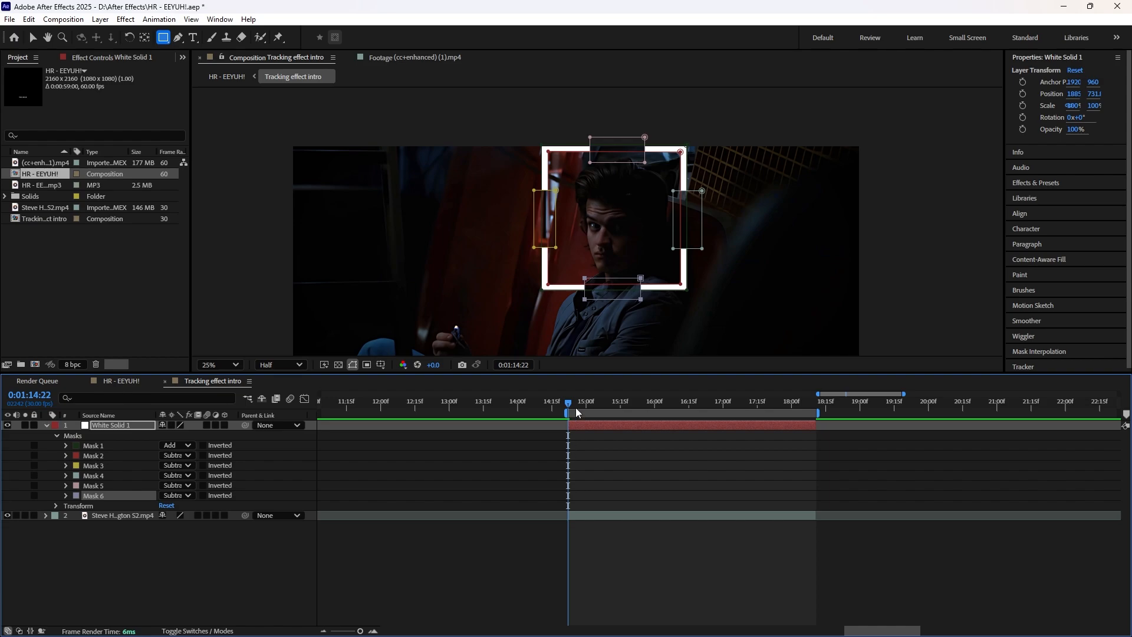
Step: Check the corner brackets in the HR - EEYUH! composition, return to Tracking effect intro and collapse the solid's properties
{"action": "mouse_move", "coordinate": [575, 408]}
{"action": "left_mouse_down"}
{"action": "mouse_move", "coordinate": [688, 416]}
{"action": "mouse_move", "coordinate": [575, 401]}
{"action": "left_mouse_up"}
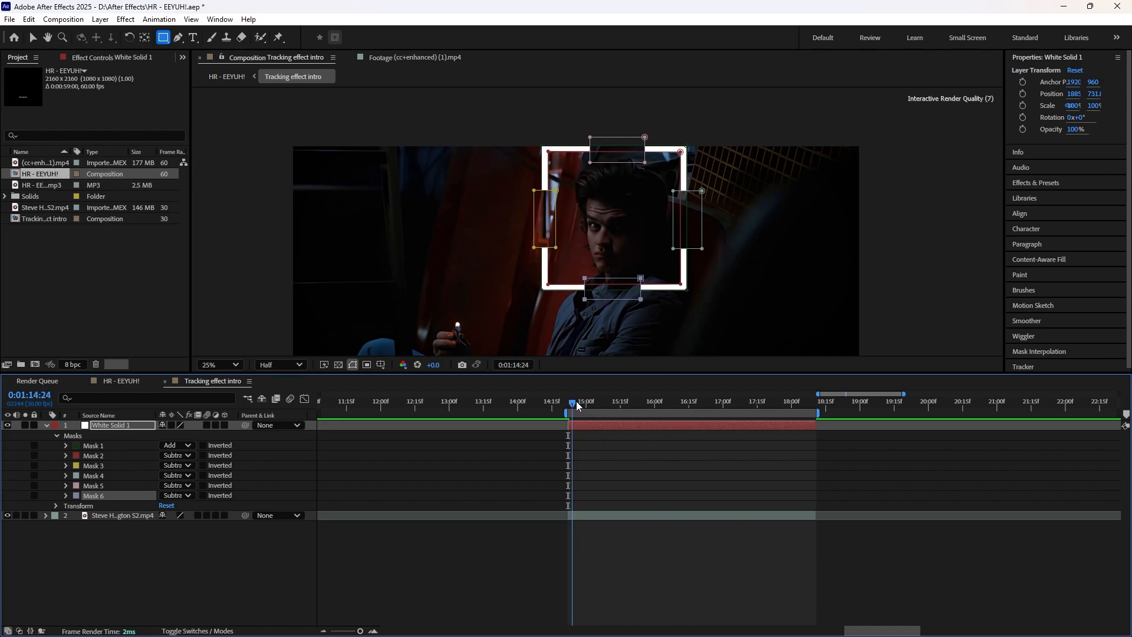
{"action": "key", "text": "Tab"}
{"action": "left_click", "coordinate": [589, 307]}
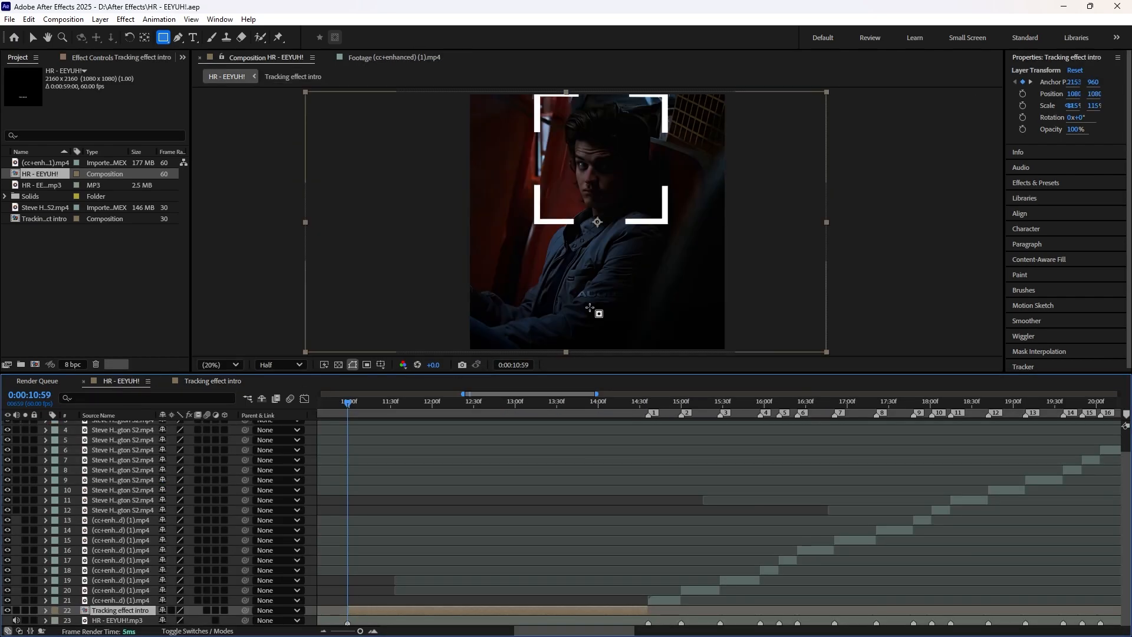
{"action": "left_click", "coordinate": [208, 380]}
{"action": "key", "text": "u"}
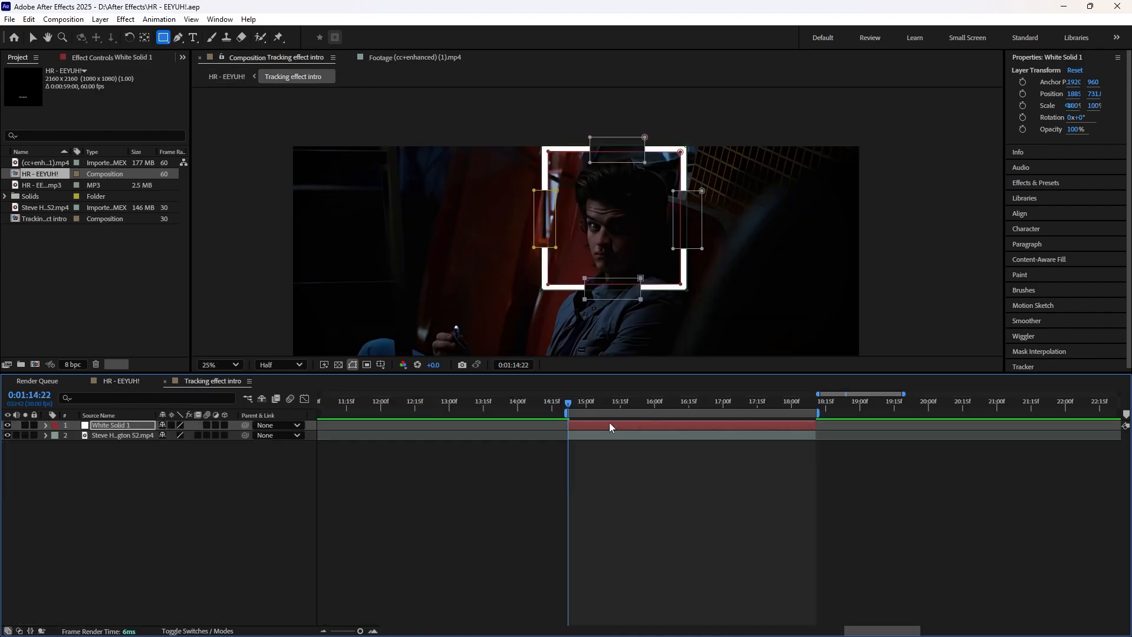
Step: Duplicate the white bracket frame layer and set the copy's rotation to 45°
{"action": "left_click", "coordinate": [610, 424]}
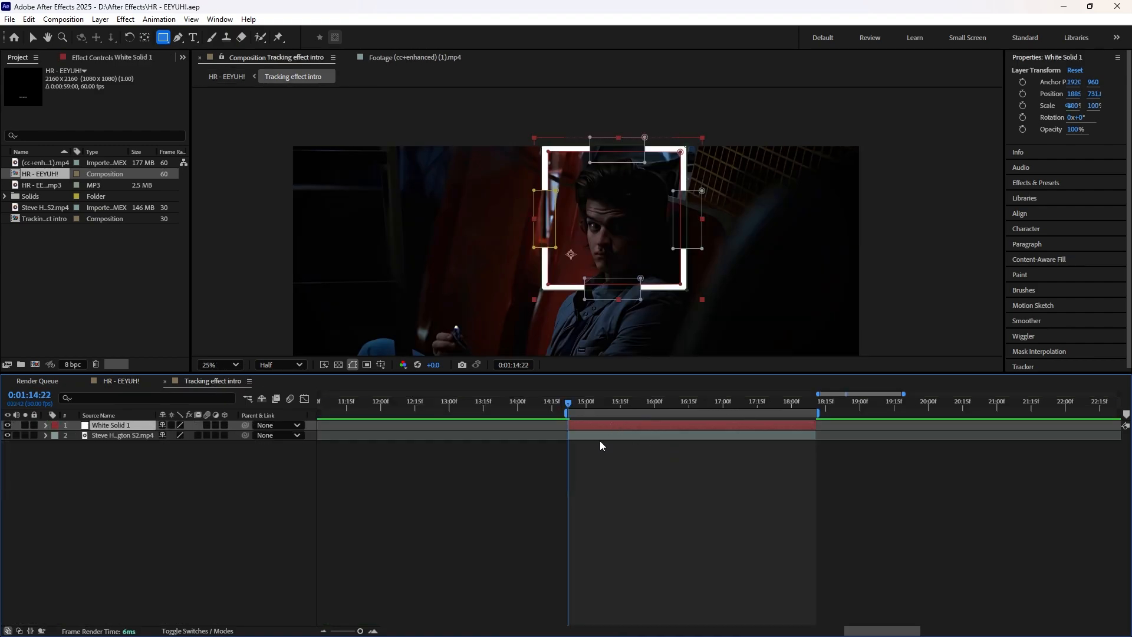
{"action": "key", "text": "ctrl+d"}
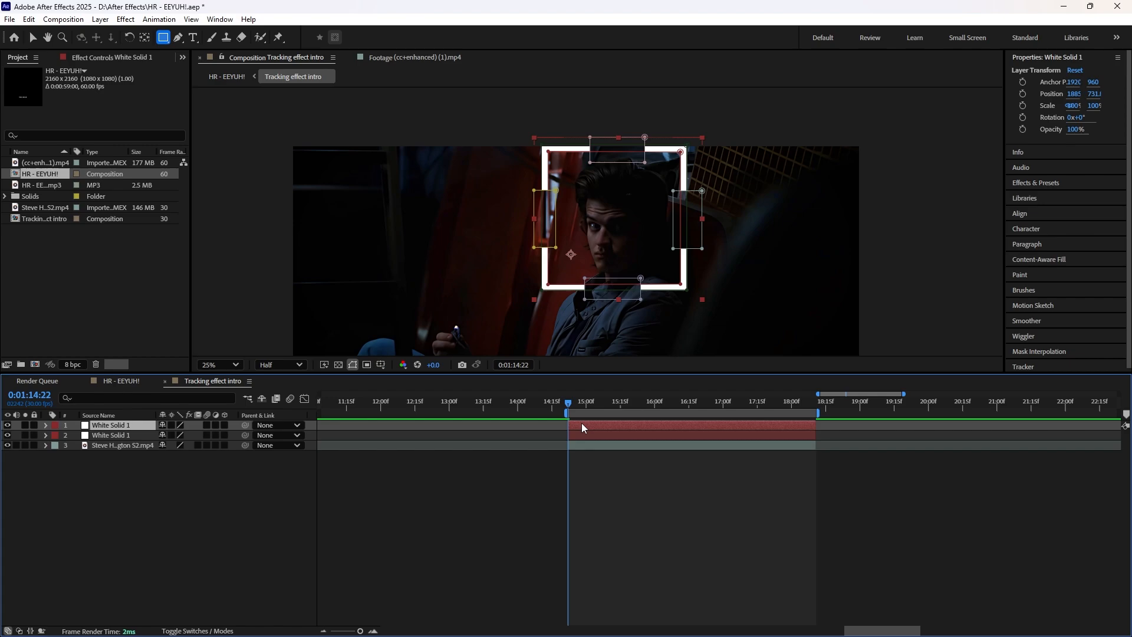
{"action": "left_click", "coordinate": [46, 425]}
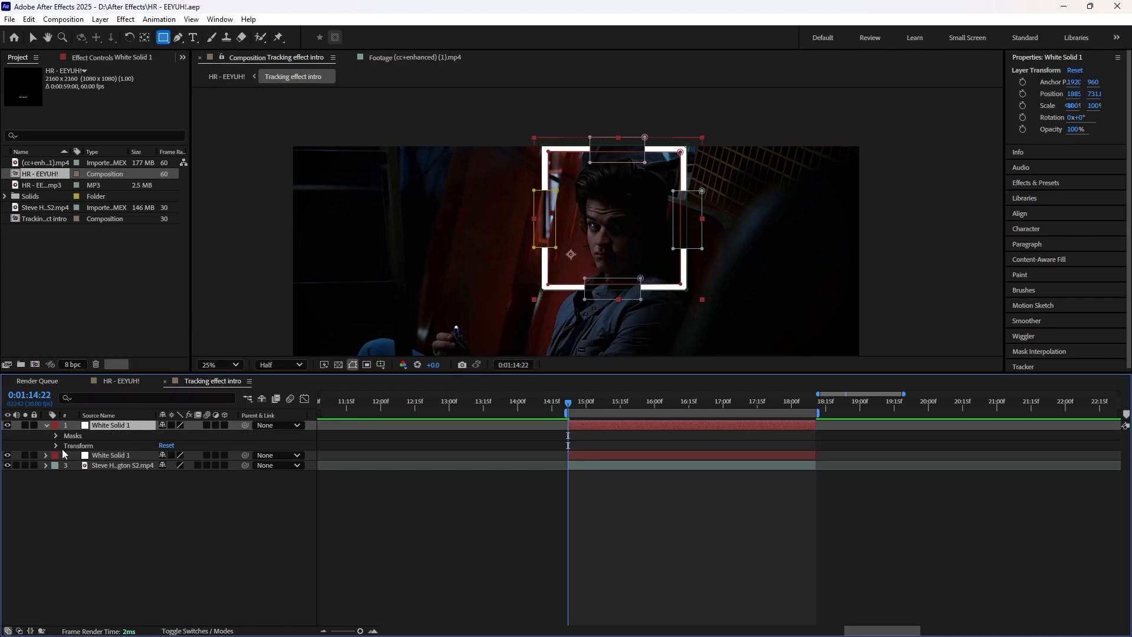
{"action": "left_click", "coordinate": [56, 446]}
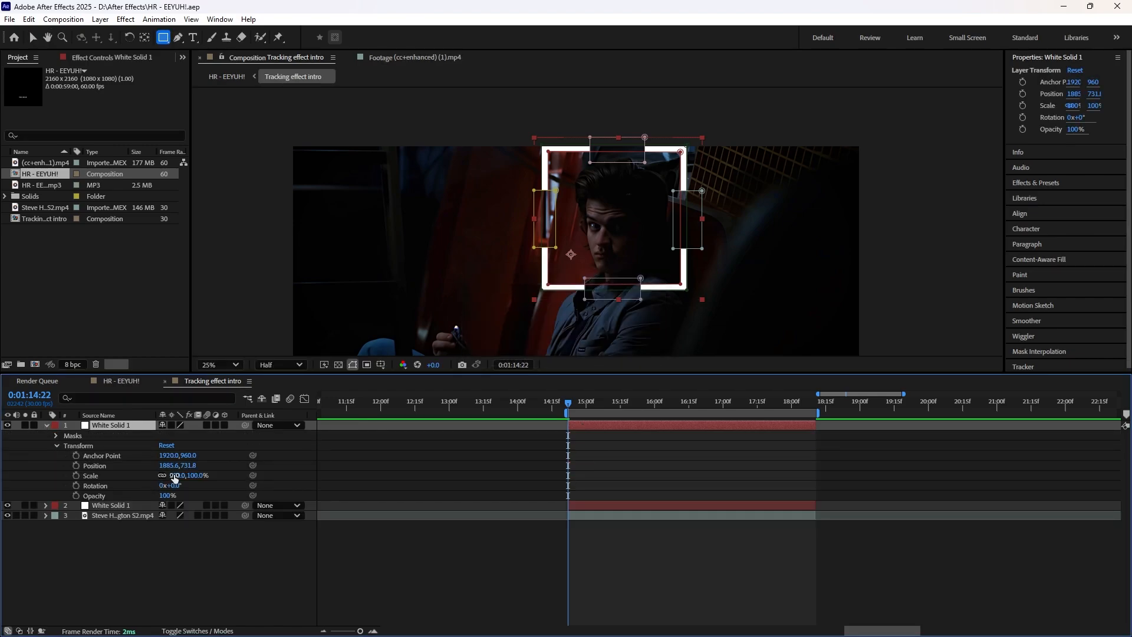
{"action": "left_click_drag", "start_coordinate": [175, 487], "coordinate": [199, 482]}
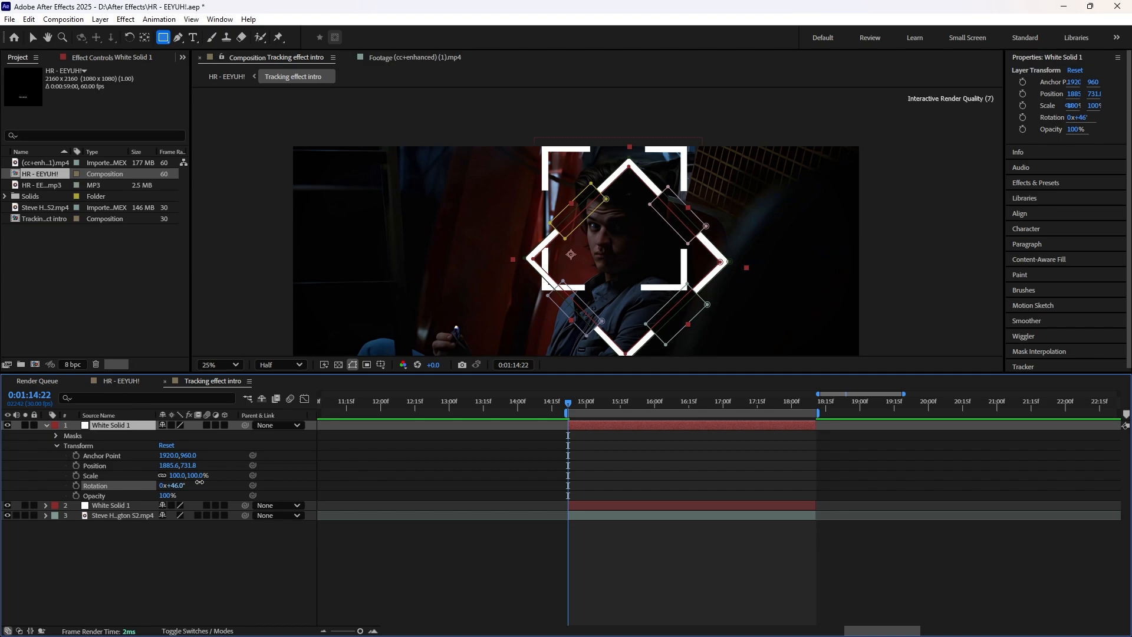
{"action": "left_click", "coordinate": [200, 483]}
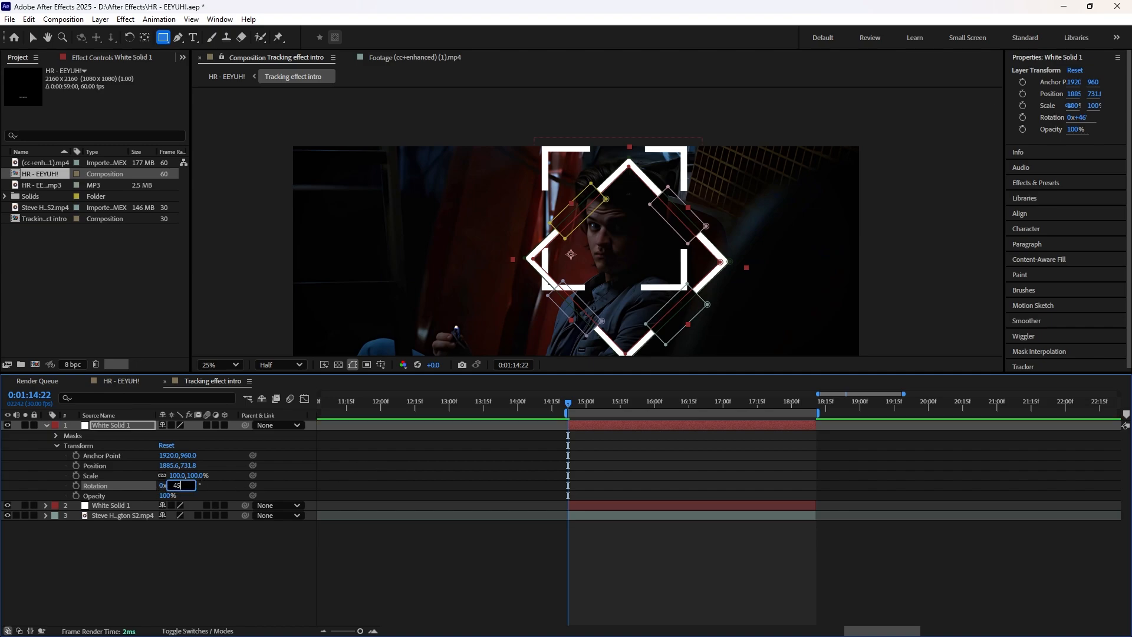
{"action": "type", "text": "45"}
{"action": "key", "text": "Return"}
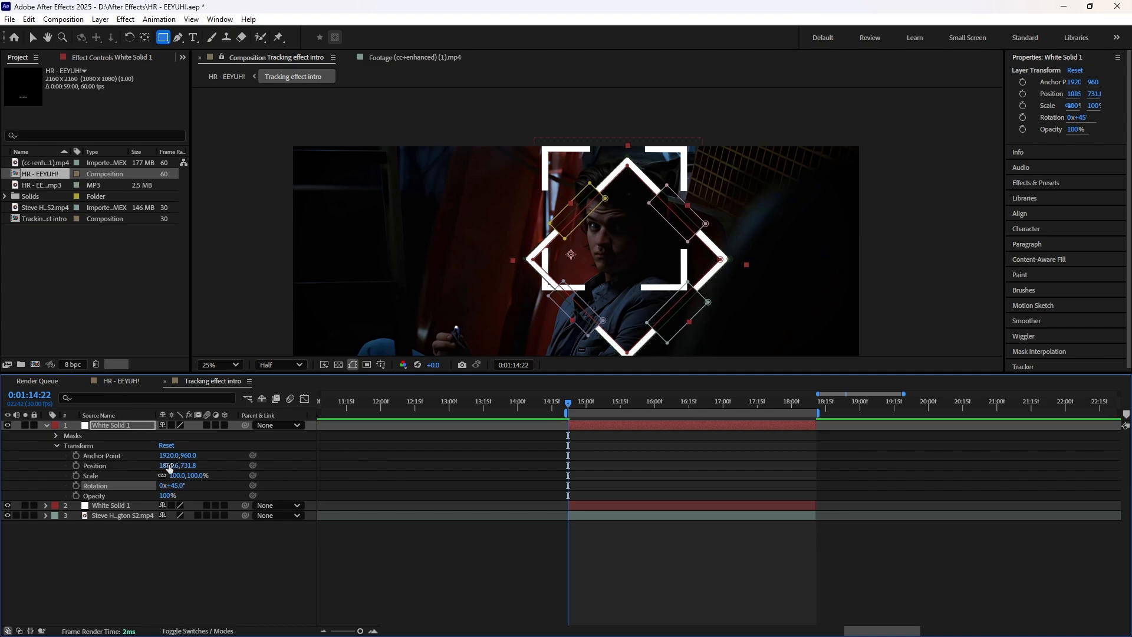
Step: Scale the rotated frame copy to 80% and center it over the square frame at about position 1875.6, 461.8
{"action": "left_click_drag", "start_coordinate": [165, 470], "coordinate": [115, 469]}
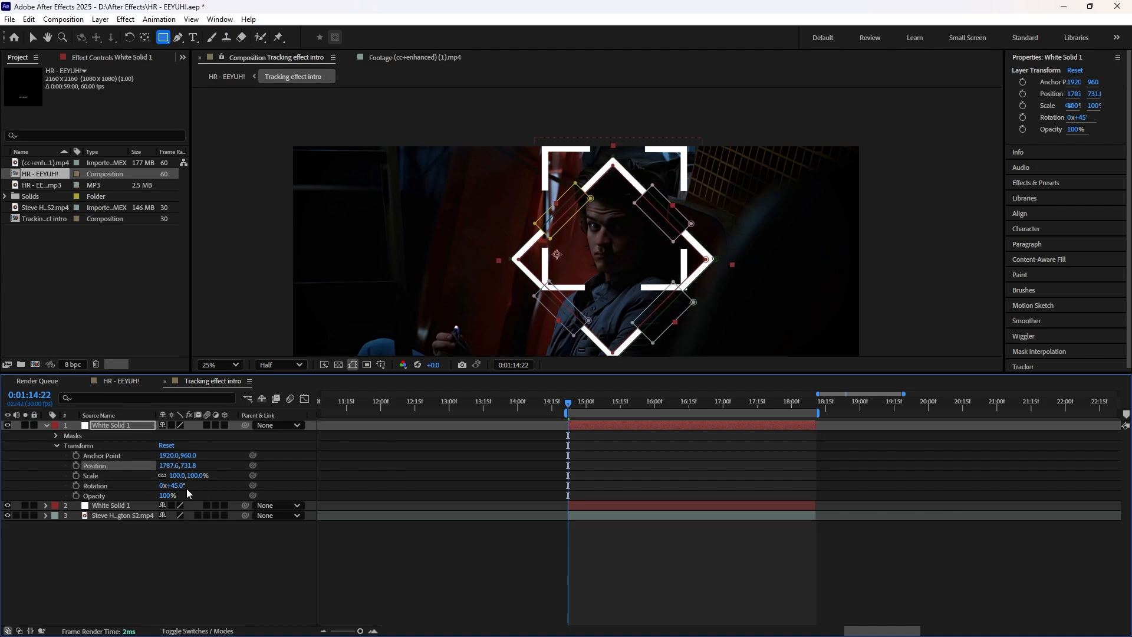
{"action": "left_click_drag", "start_coordinate": [186, 466], "coordinate": [23, 469]}
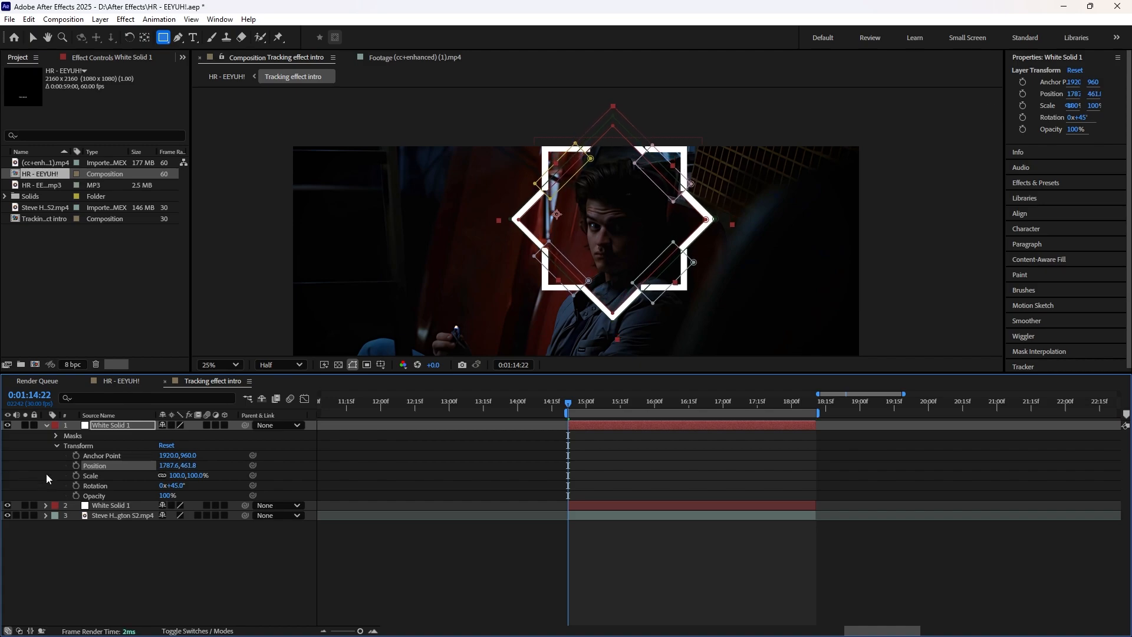
{"action": "left_click", "coordinate": [178, 475]}
{"action": "type", "text": "8"}
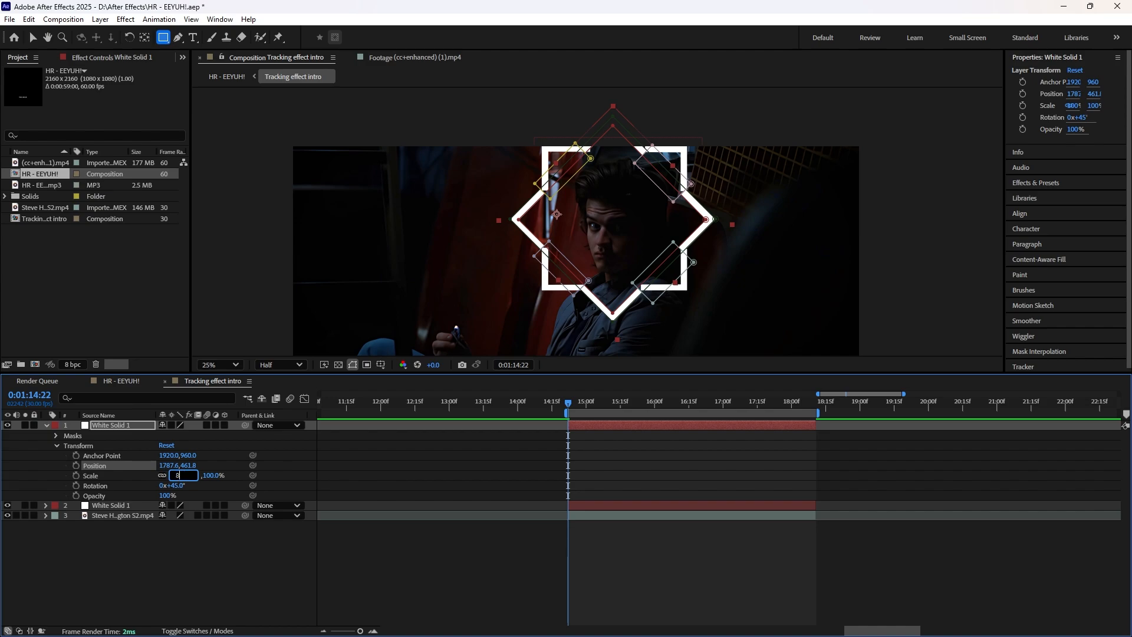
{"action": "type", "text": "0"}
{"action": "key", "text": "Return"}
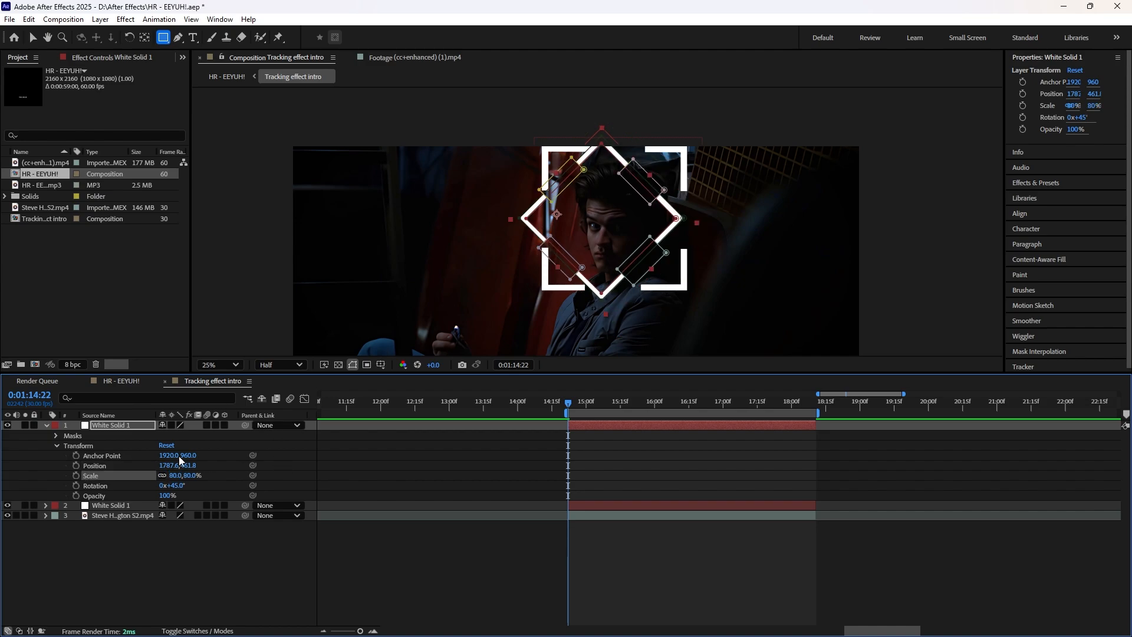
{"action": "left_click_drag", "start_coordinate": [166, 470], "coordinate": [211, 461]}
Step: Save the project, collapse the copy's properties and check both frames in the HR - EEYUH! composition before returning to Tracking effect intro
{"action": "key", "text": "ctrl+s"}
{"action": "left_click", "coordinate": [47, 425]}
{"action": "left_click", "coordinate": [96, 384]}
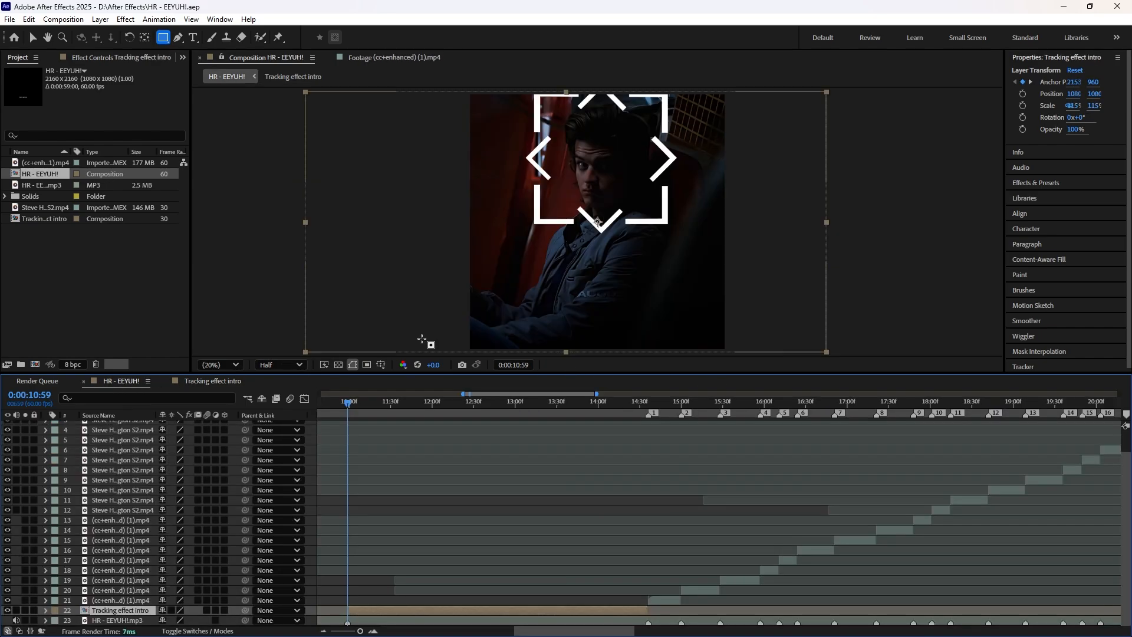
{"action": "left_click", "coordinate": [211, 381]}
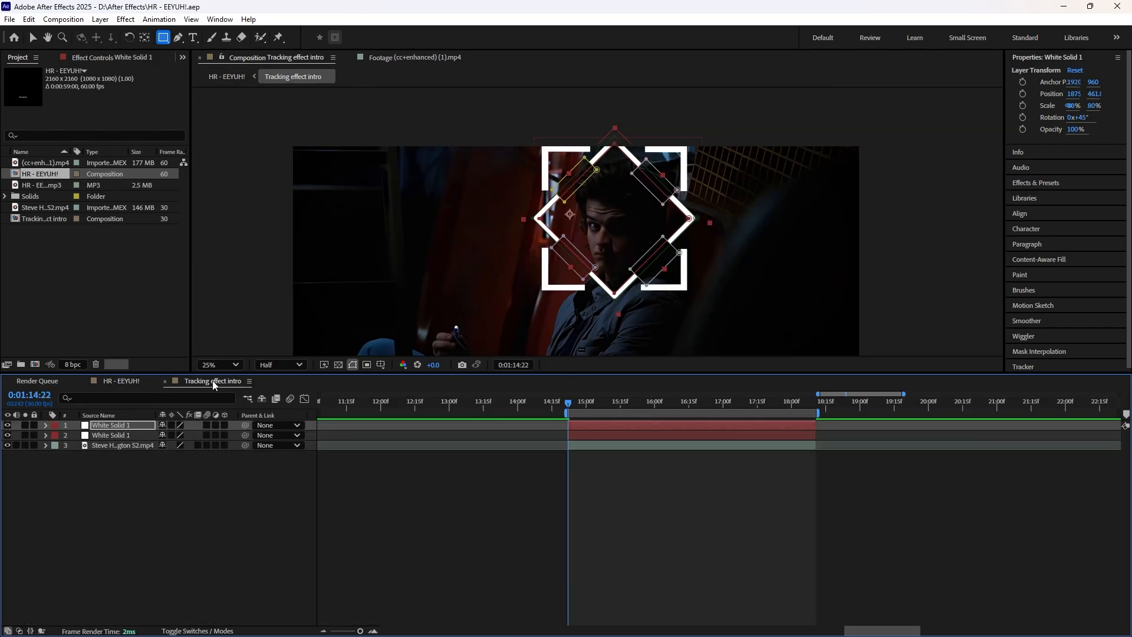
Step: Keyframe the square frame's rotation from 0x+0.0° at 0:01:14:22 to 2x+0.0° at 0:01:18:10
{"action": "left_click", "coordinate": [585, 437]}
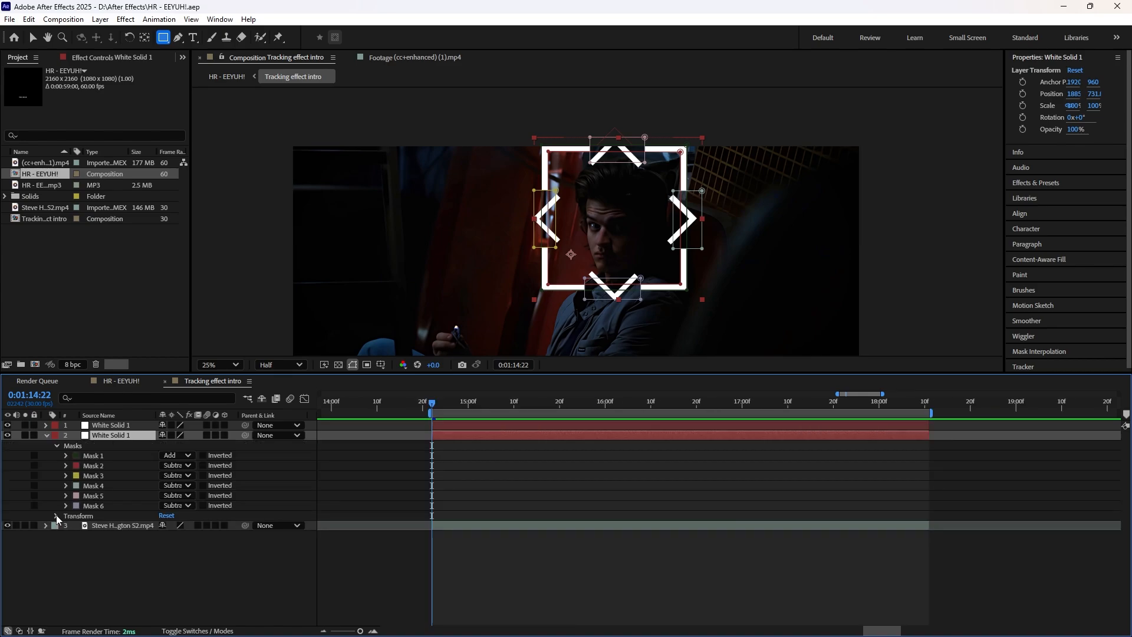
{"action": "left_click", "coordinate": [56, 515]}
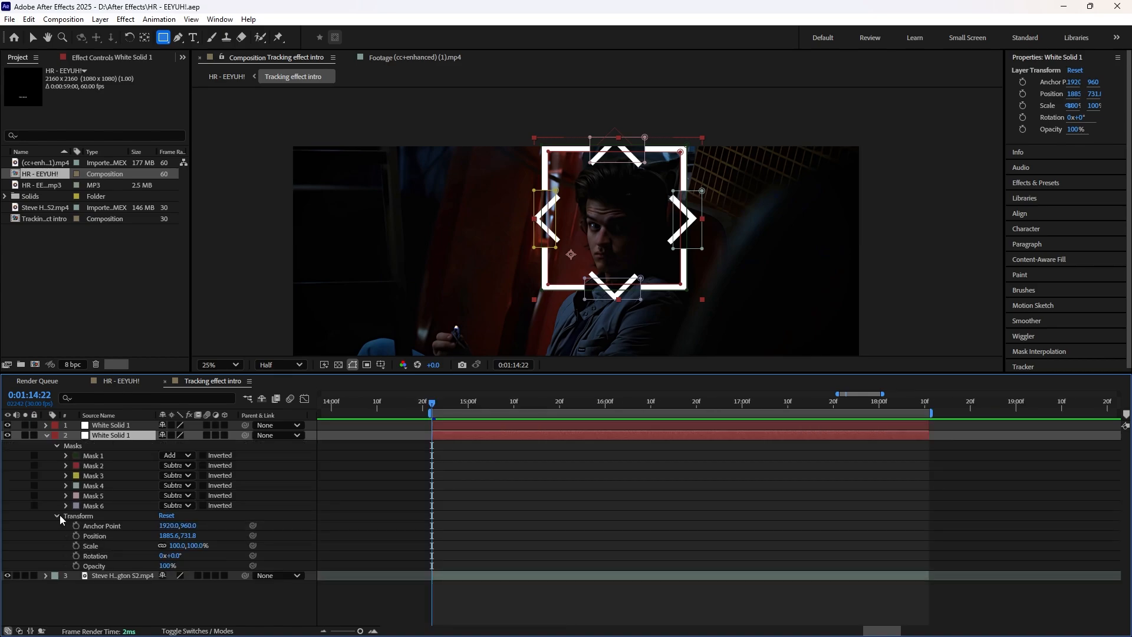
{"action": "left_click", "coordinate": [56, 446]}
{"action": "left_click", "coordinate": [56, 446]}
{"action": "left_click", "coordinate": [57, 446]}
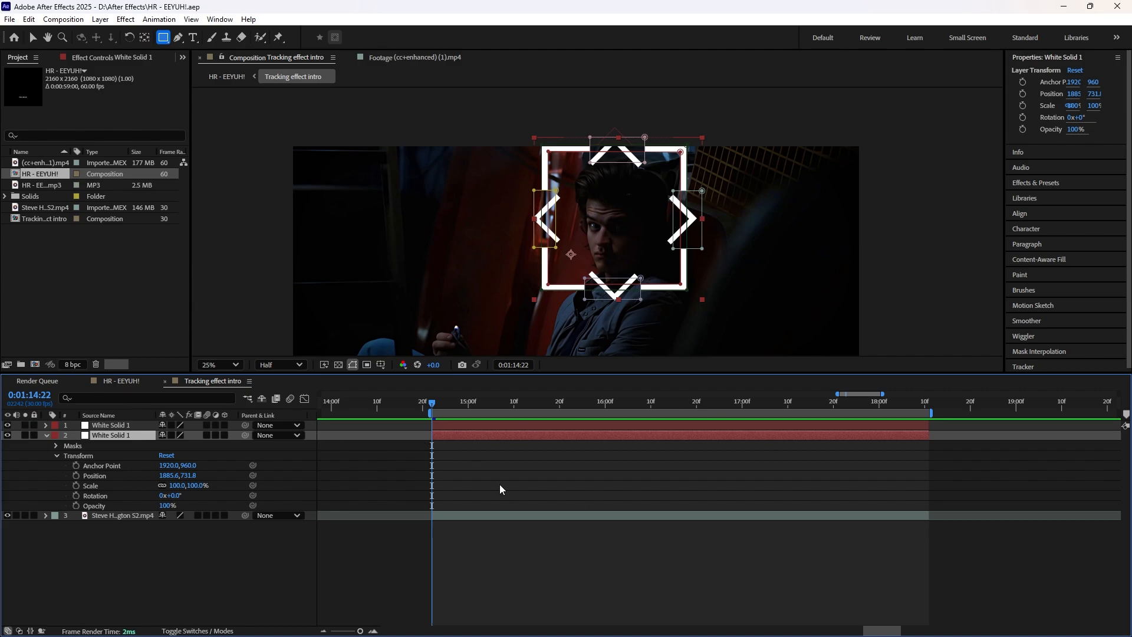
{"action": "left_click", "coordinate": [77, 496]}
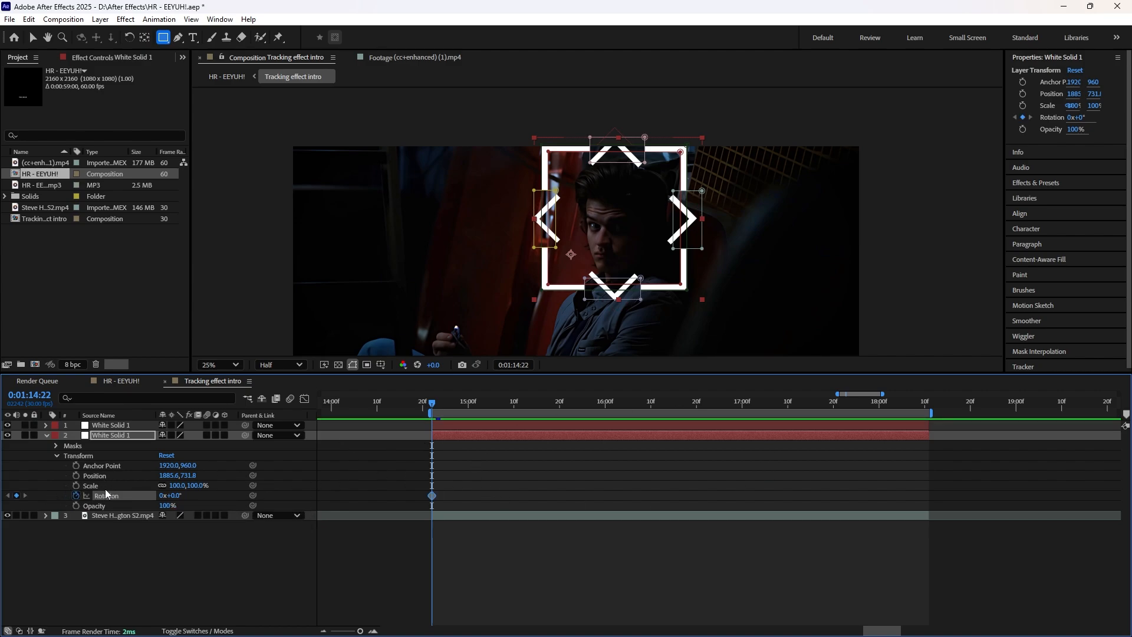
{"action": "left_click_drag", "start_coordinate": [440, 401], "coordinate": [926, 440]}
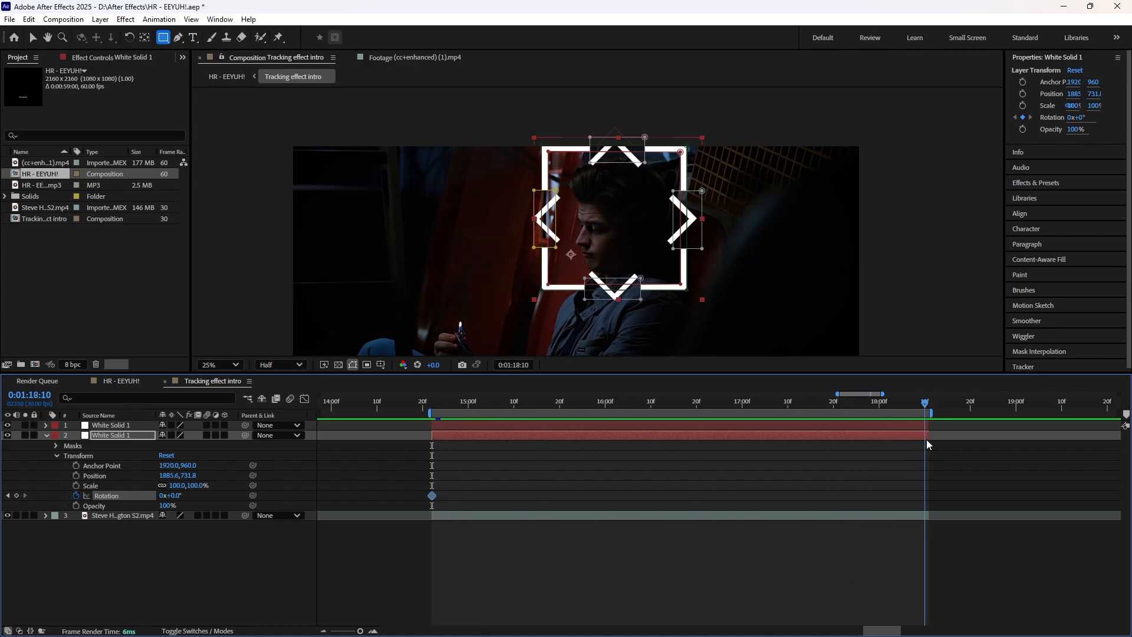
{"action": "left_click", "coordinate": [17, 495]}
{"action": "left_click", "coordinate": [163, 496]}
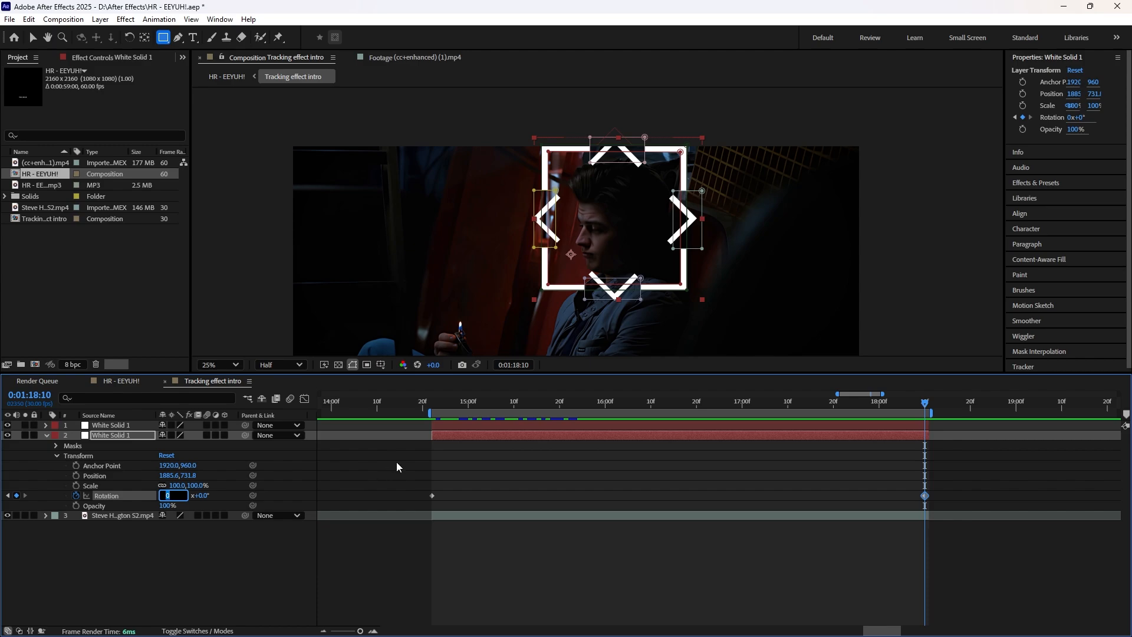
{"action": "key", "text": "Return"}
Step: Preview the square frame's rotation from the start of the clip and return the time indicator to 0:01:14:22
{"action": "left_click_drag", "start_coordinate": [460, 403], "coordinate": [433, 402]}
{"action": "key", "text": "space"}
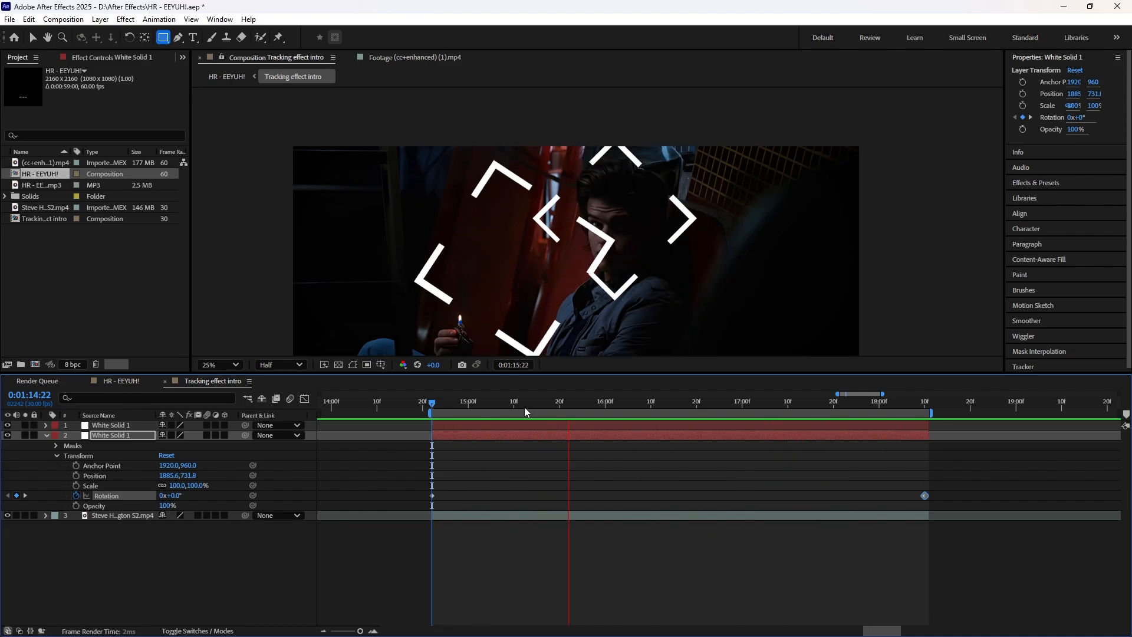
{"action": "key", "text": "space"}
{"action": "left_click_drag", "start_coordinate": [478, 399], "coordinate": [432, 405]}
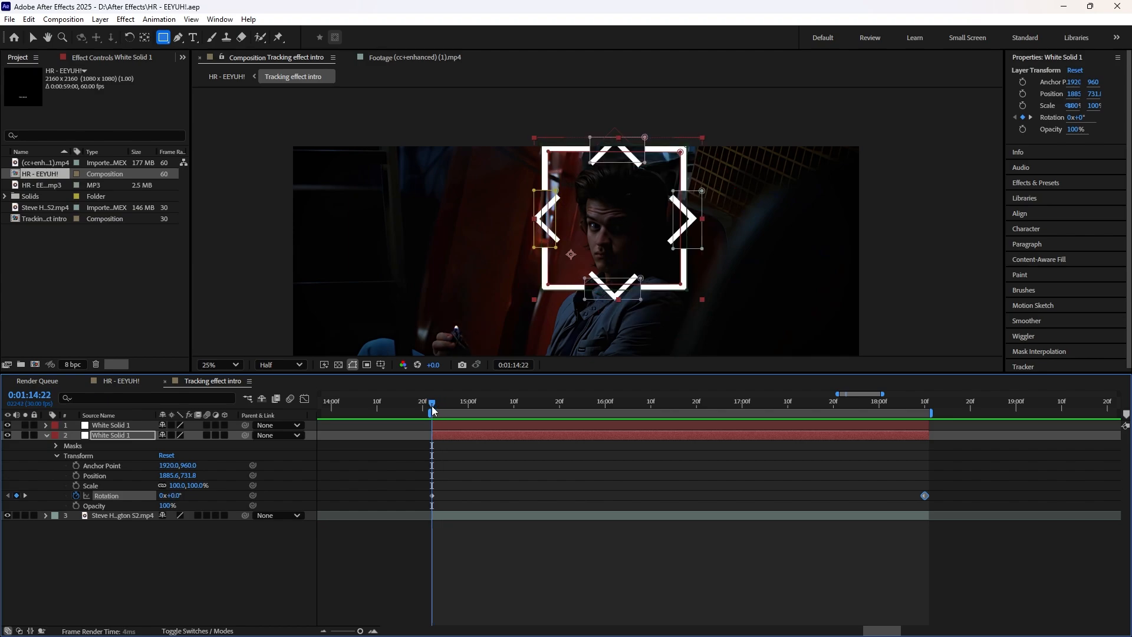
Step: Set the square frame layer's position to 1920, 1080
{"action": "left_click", "coordinate": [168, 475]}
{"action": "type", "text": "1920"}
{"action": "left_click", "coordinate": [349, 457]}
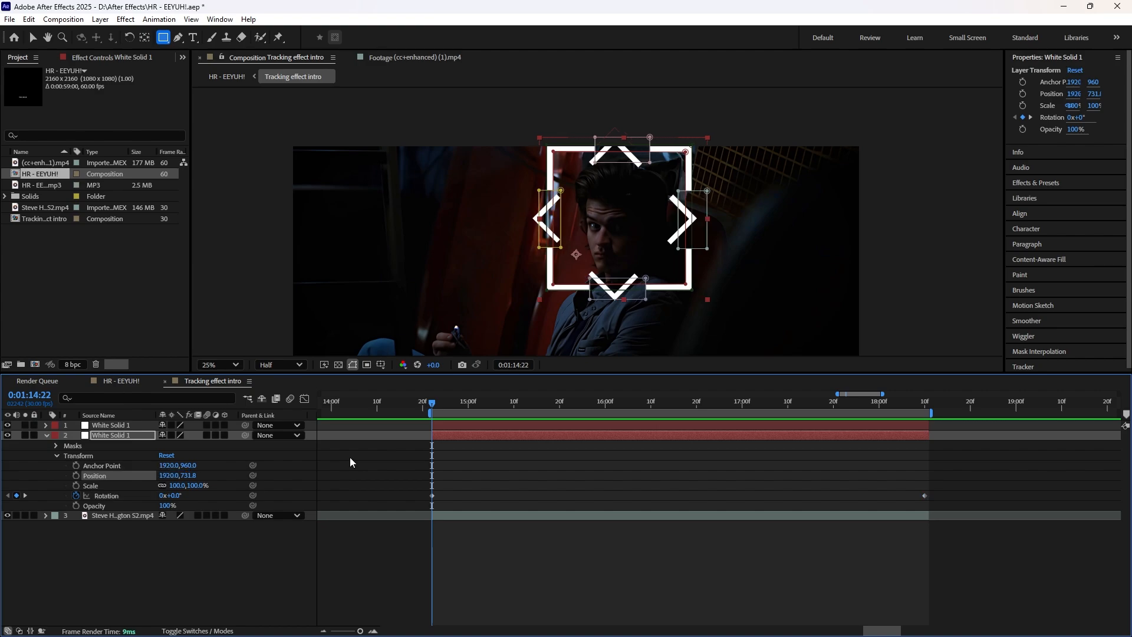
{"action": "left_click", "coordinate": [190, 476]}
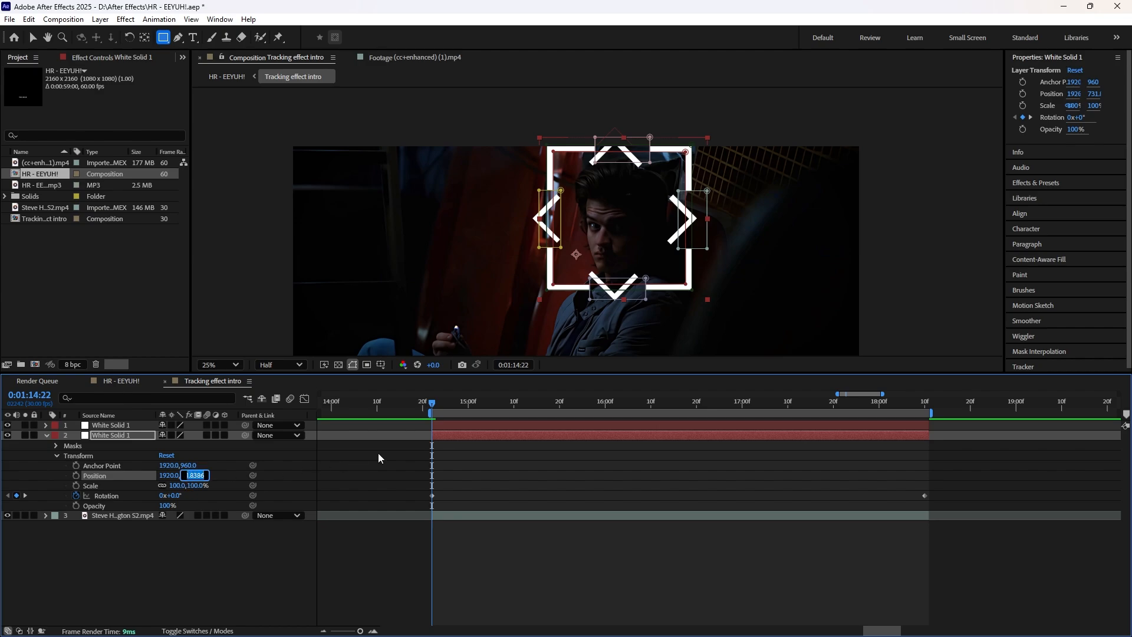
{"action": "type", "text": "960"}
{"action": "left_click", "coordinate": [378, 453]}
{"action": "left_click", "coordinate": [190, 476]}
{"action": "type", "text": "1080"}
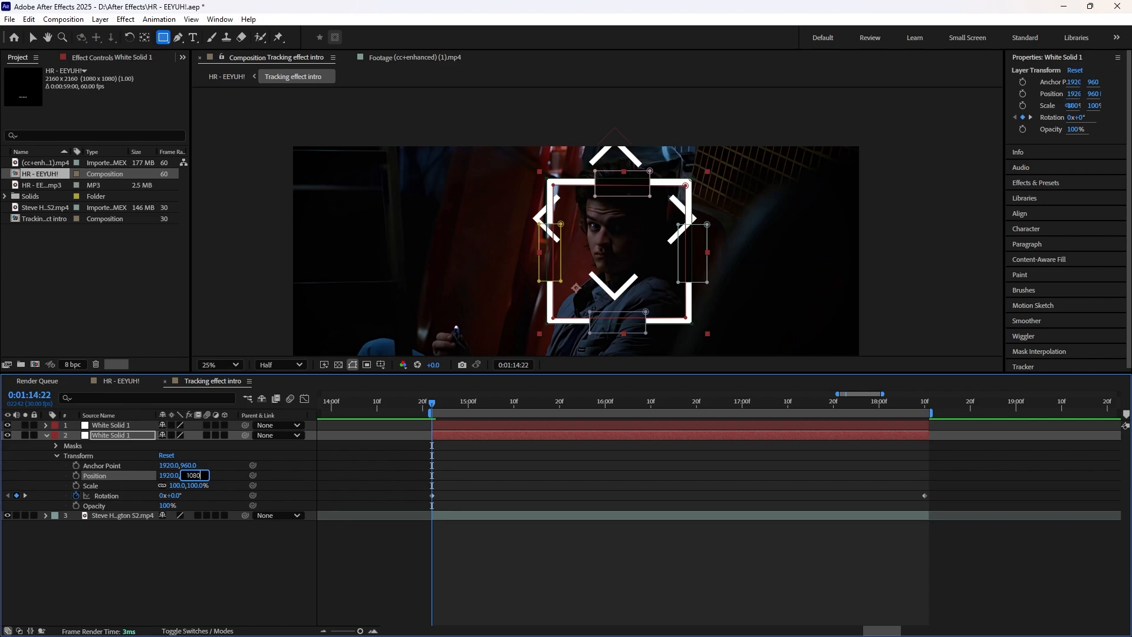
{"action": "key", "text": "Return"}
Step: Expand the rotated frame copy's properties and set its position to 1920, 960
{"action": "left_click", "coordinate": [448, 423]}
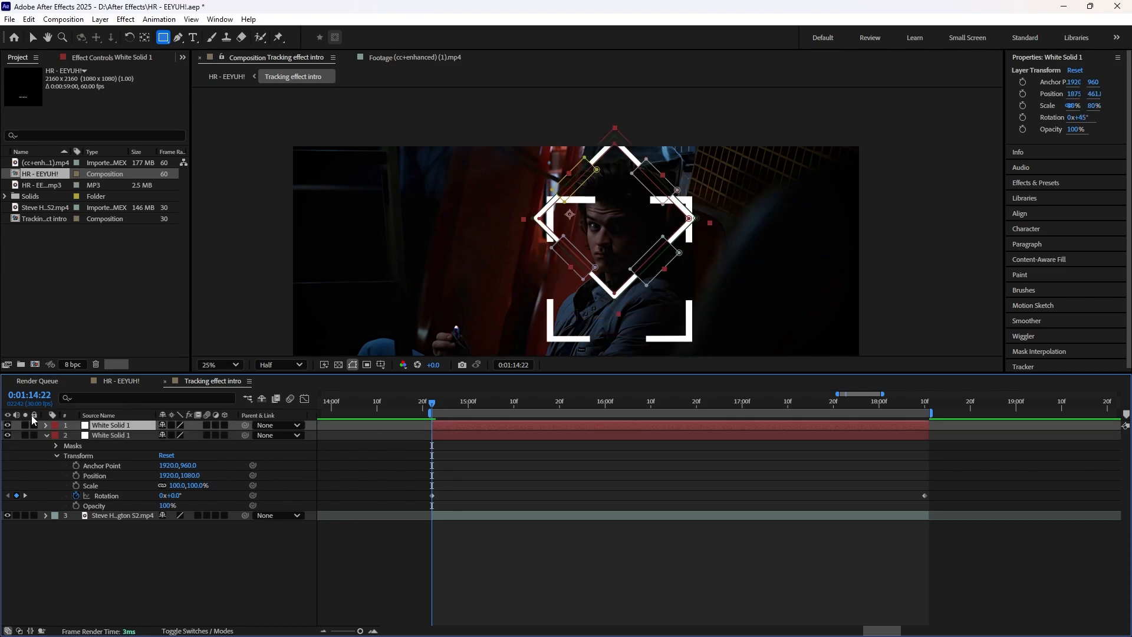
{"action": "left_click", "coordinate": [46, 425]}
{"action": "left_click", "coordinate": [175, 465]}
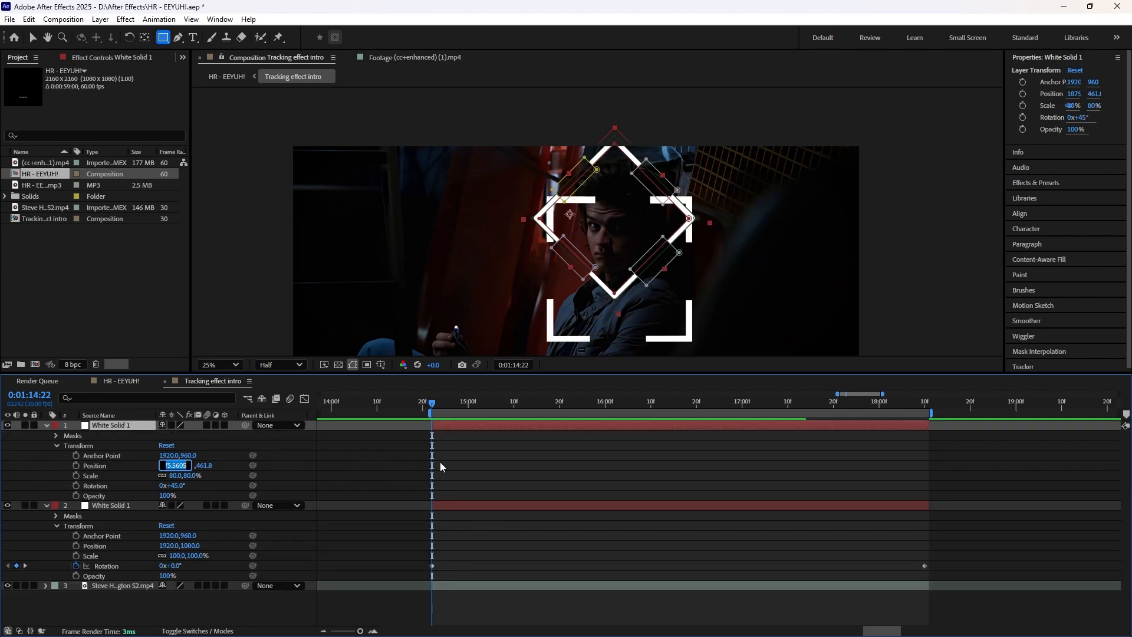
{"action": "type", "text": "1920"}
{"action": "key", "text": "Tab"}
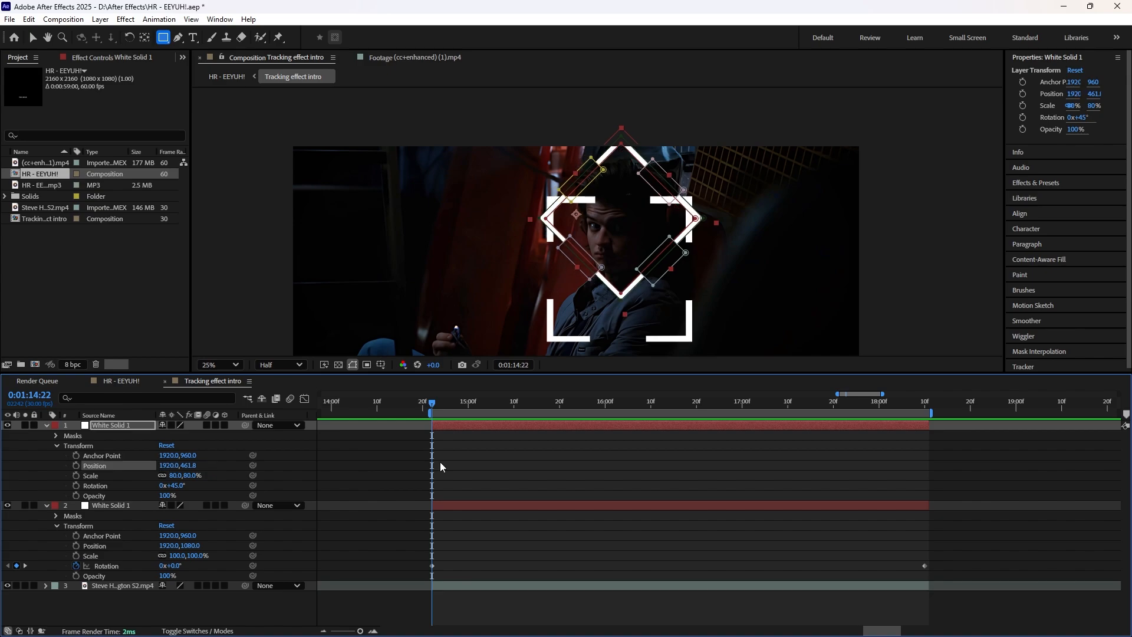
{"action": "type", "text": "108"}
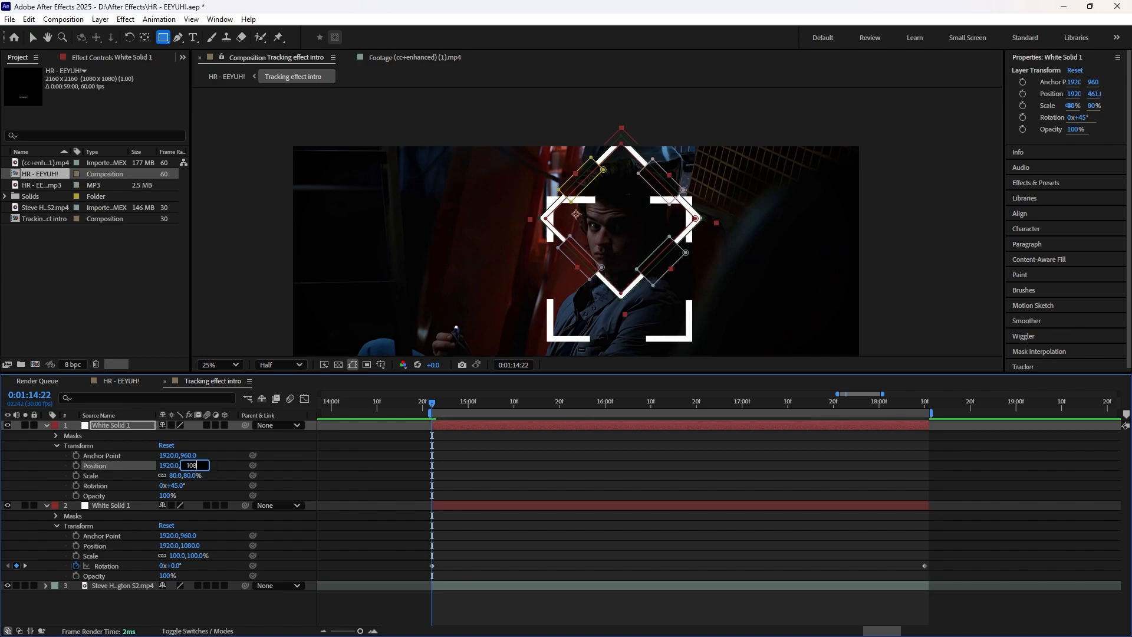
{"action": "type", "text": "0"}
{"action": "key", "text": "Return"}
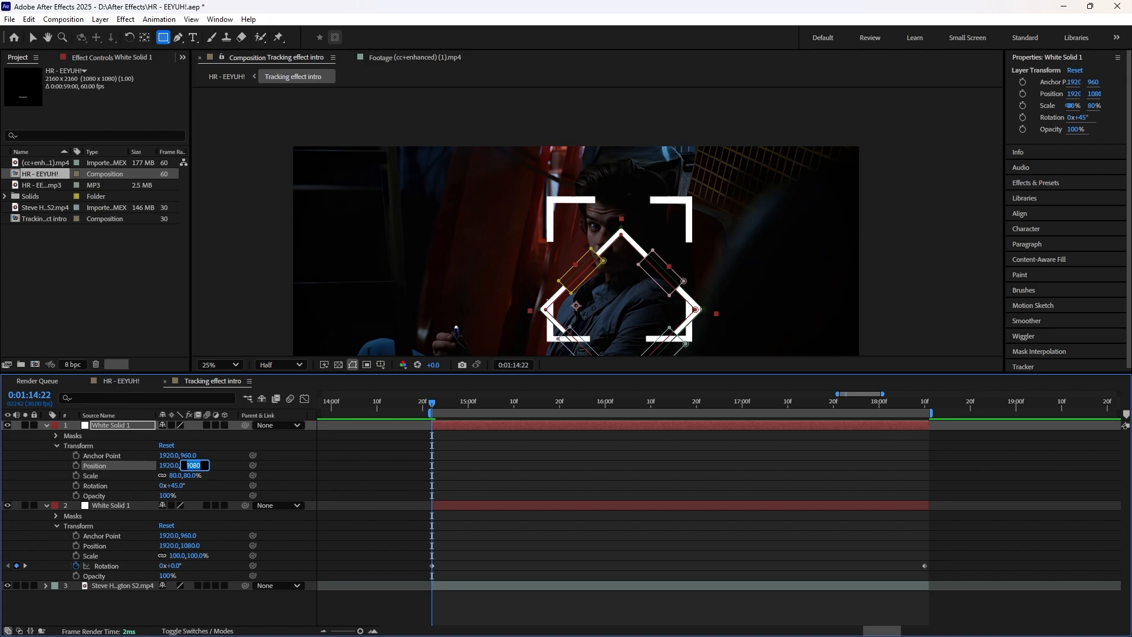
{"action": "type", "text": "960"}
{"action": "key", "text": "Return"}
Step: Keyframe the rotated frame copy's rotation from 0x+45.0° at 0:01:14:22 to 2x+45.0° at 0:01:18:10 and return to the first keyframe
{"action": "mouse_move", "coordinate": [434, 404]}
{"action": "left_mouse_down"}
{"action": "mouse_move", "coordinate": [455, 404]}
{"action": "mouse_move", "coordinate": [436, 404]}
{"action": "left_mouse_up"}
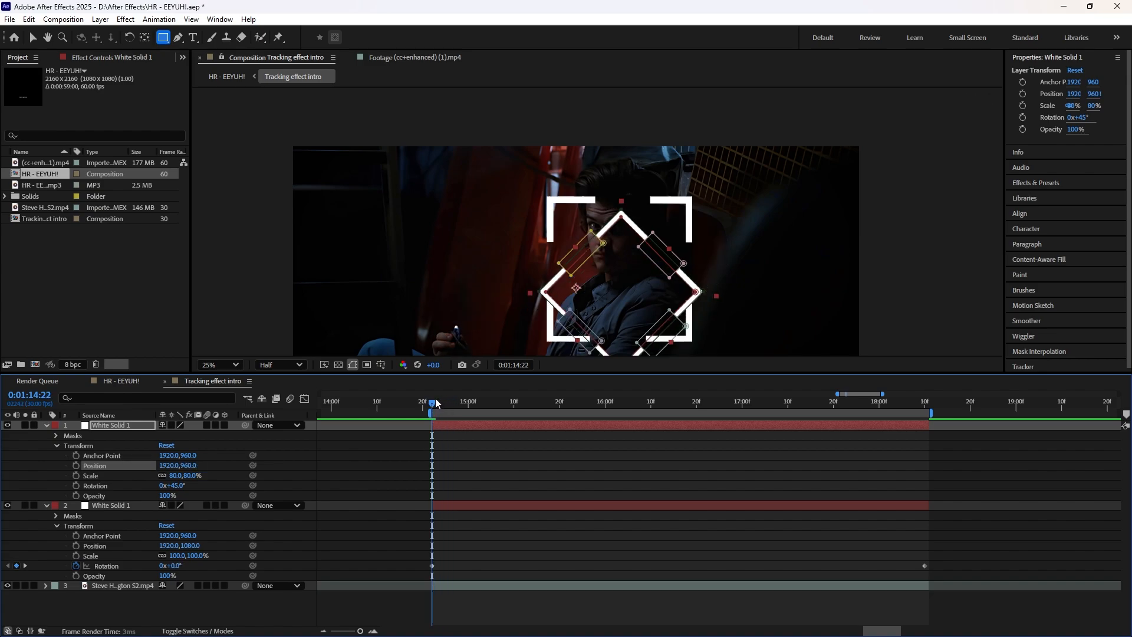
{"action": "left_click", "coordinate": [76, 485]}
{"action": "left_click_drag", "start_coordinate": [436, 403], "coordinate": [931, 424]}
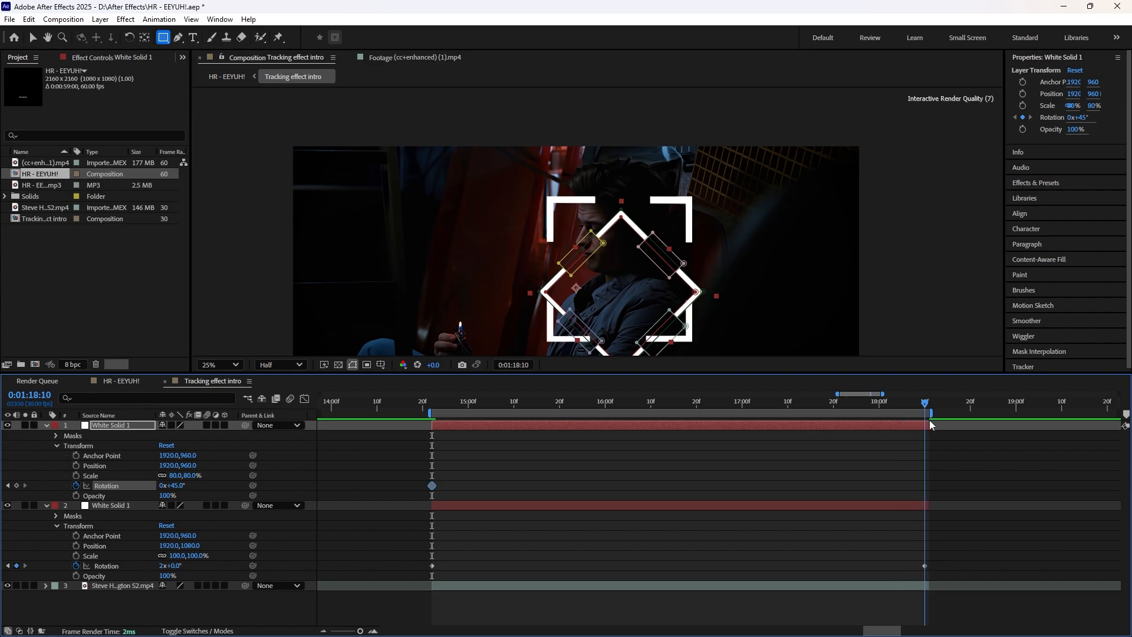
{"action": "left_click", "coordinate": [17, 486]}
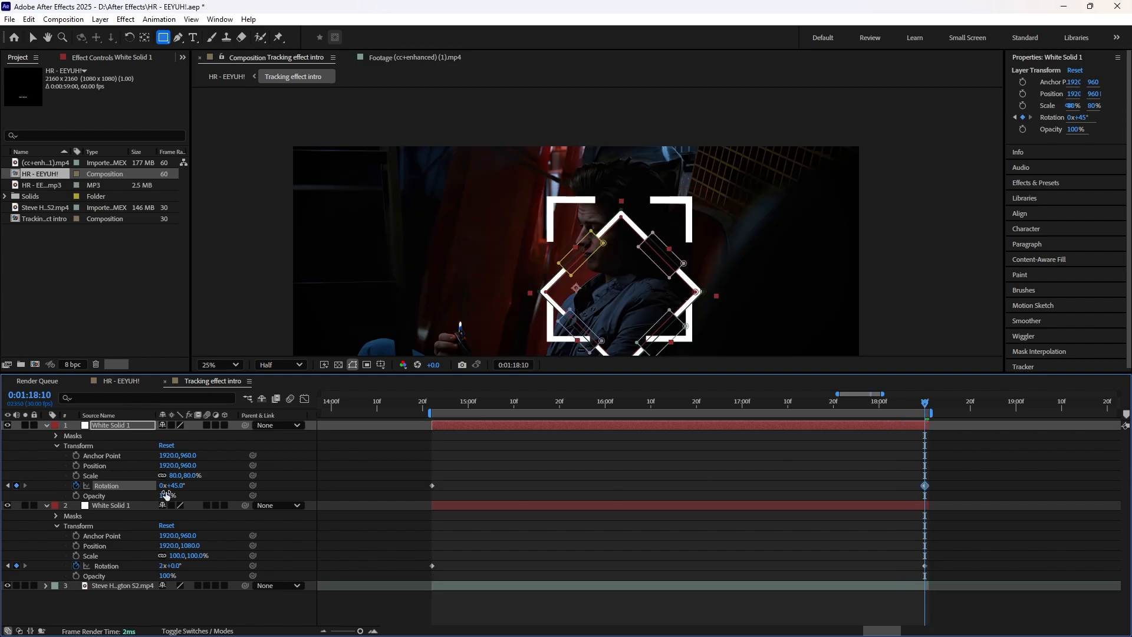
{"action": "left_click", "coordinate": [161, 485]}
{"action": "type", "text": "2"}
{"action": "key", "text": "Return"}
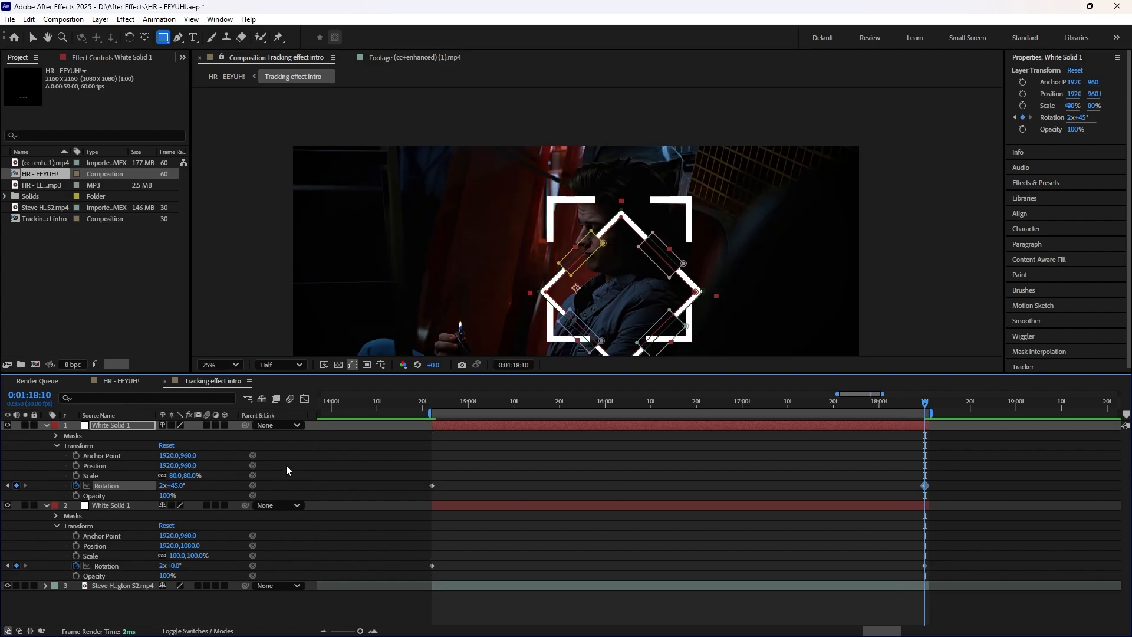
{"action": "mouse_move", "coordinate": [426, 404]}
{"action": "left_mouse_down"}
{"action": "mouse_move", "coordinate": [578, 426]}
{"action": "mouse_move", "coordinate": [434, 423]}
{"action": "left_mouse_up"}
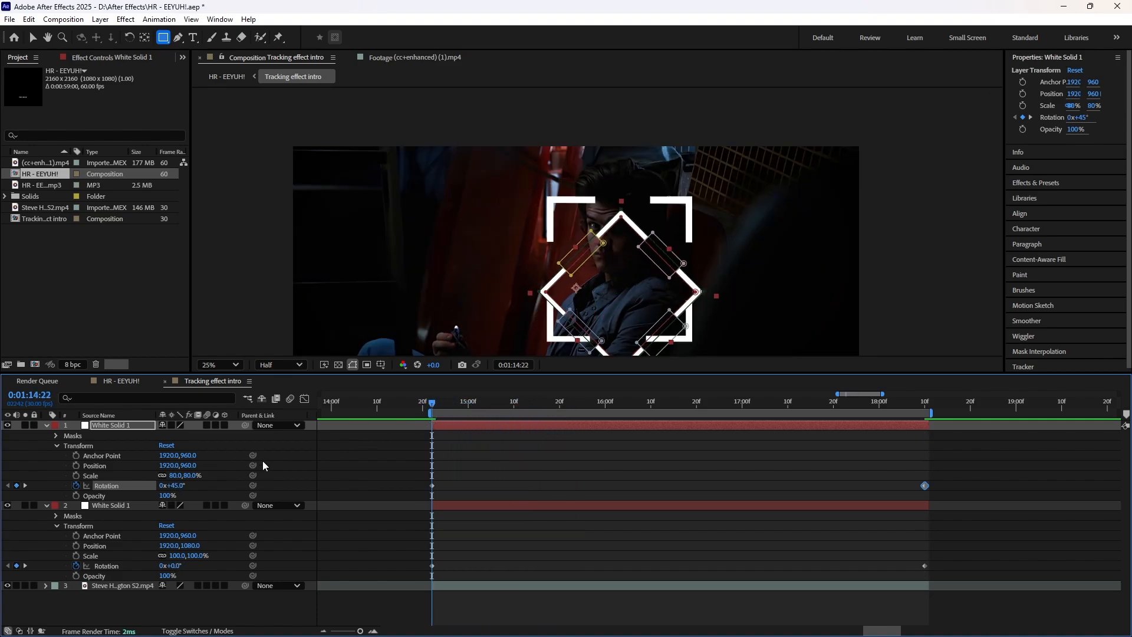
Step: Set the rotated frame copy's vertical position to 1080
{"action": "left_click", "coordinate": [461, 495]}
{"action": "left_click", "coordinate": [189, 466]}
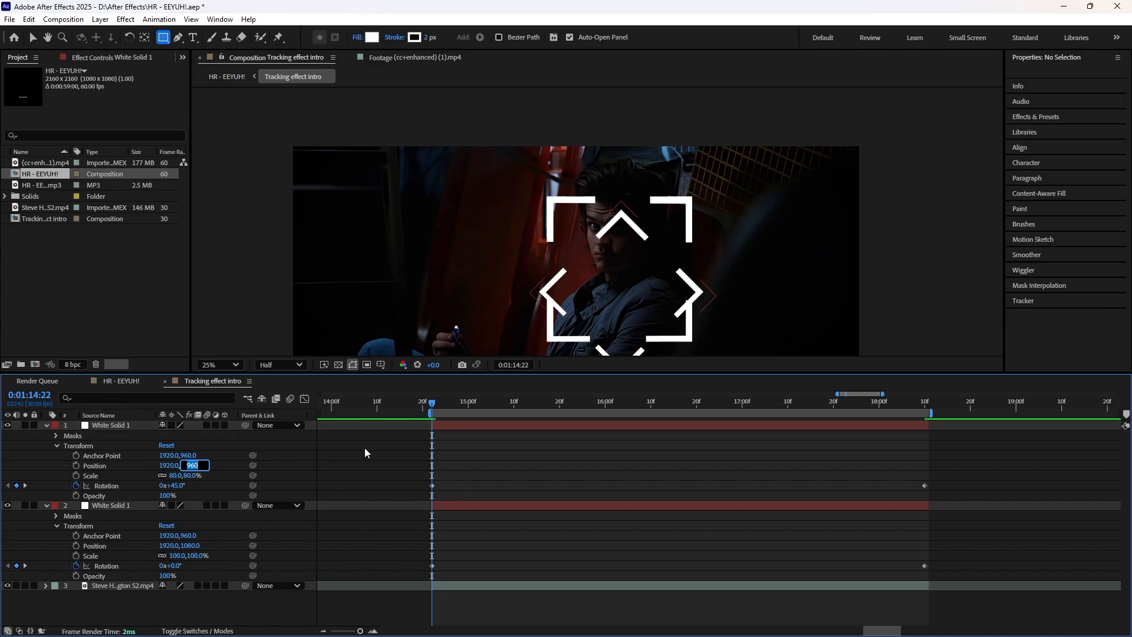
{"action": "type", "text": "1080"}
{"action": "key", "text": "Return"}
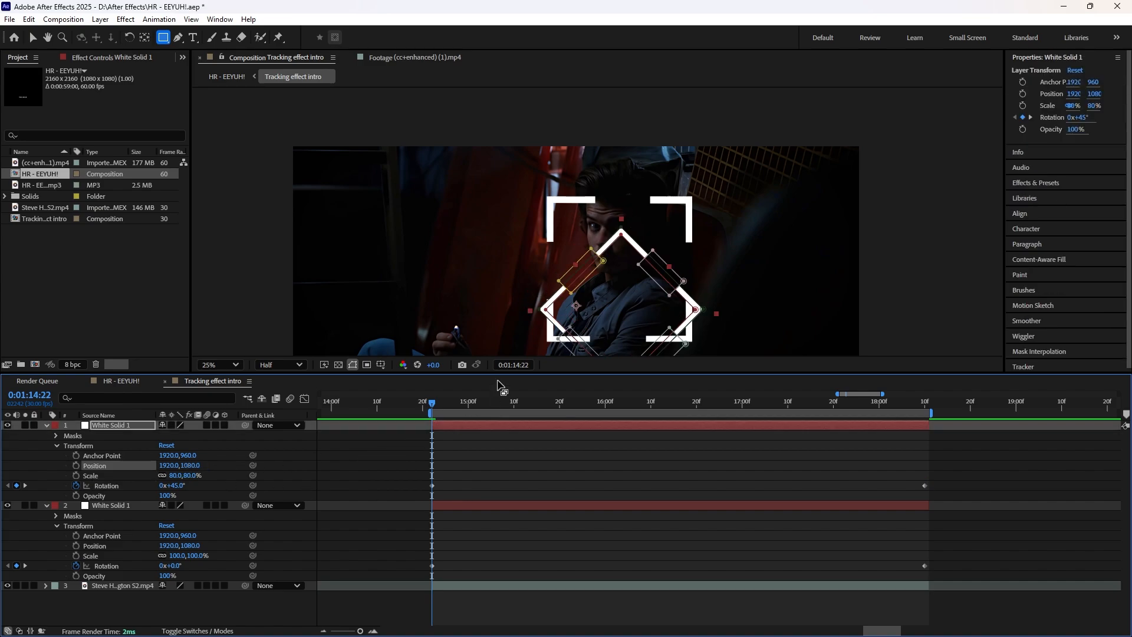
{"action": "mouse_move", "coordinate": [435, 405]}
{"action": "left_mouse_down"}
{"action": "mouse_move", "coordinate": [588, 419]}
{"action": "mouse_move", "coordinate": [434, 409]}
{"action": "left_mouse_up"}
Step: Hide both White Solid 1 frame layers and collapse their properties
{"action": "left_click", "coordinate": [7, 425]}
{"action": "left_click", "coordinate": [7, 505]}
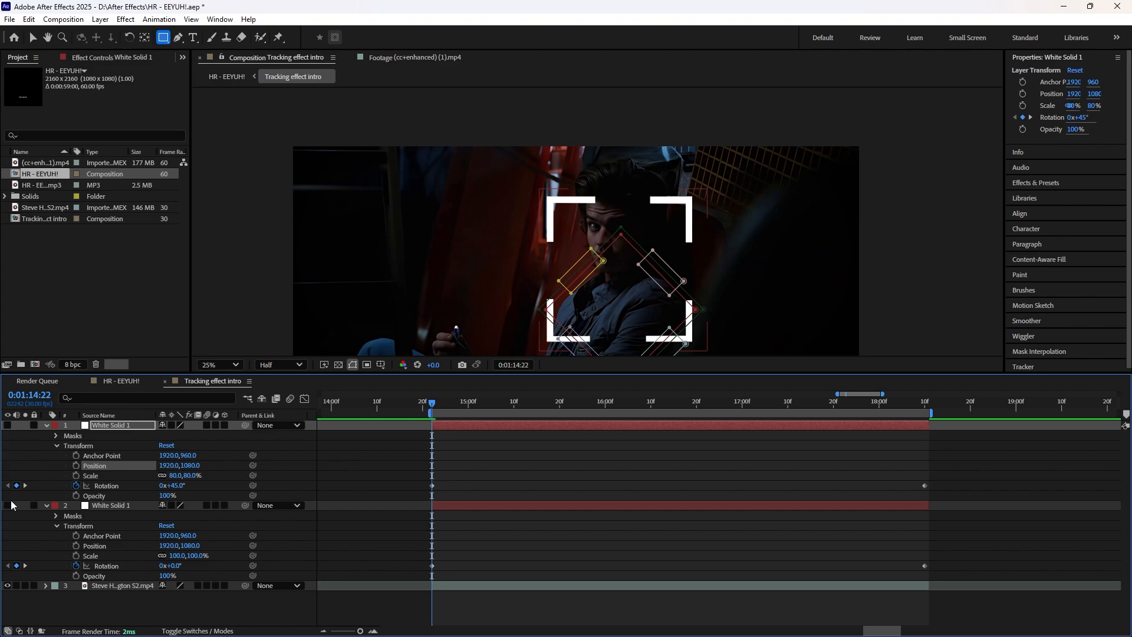
{"action": "left_click", "coordinate": [45, 424]}
{"action": "left_click", "coordinate": [45, 435]}
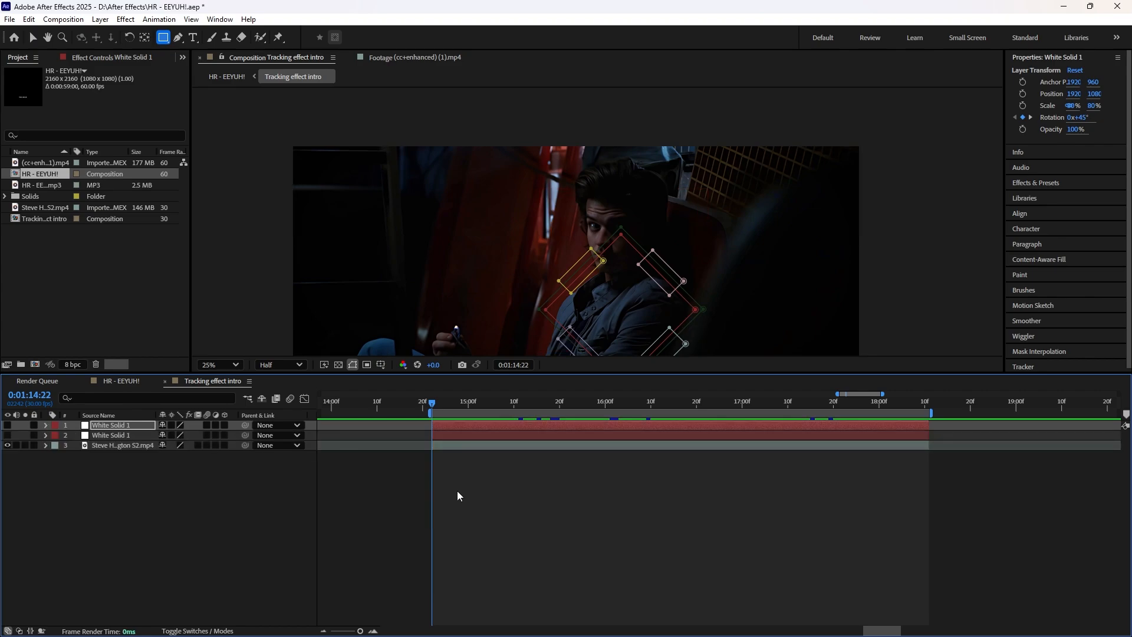
Step: Create a 3840 x 1920 px white solid and trim it to run from 0:01:14:22 to 0:01:18:11
{"action": "key", "text": "ctrl+y"}
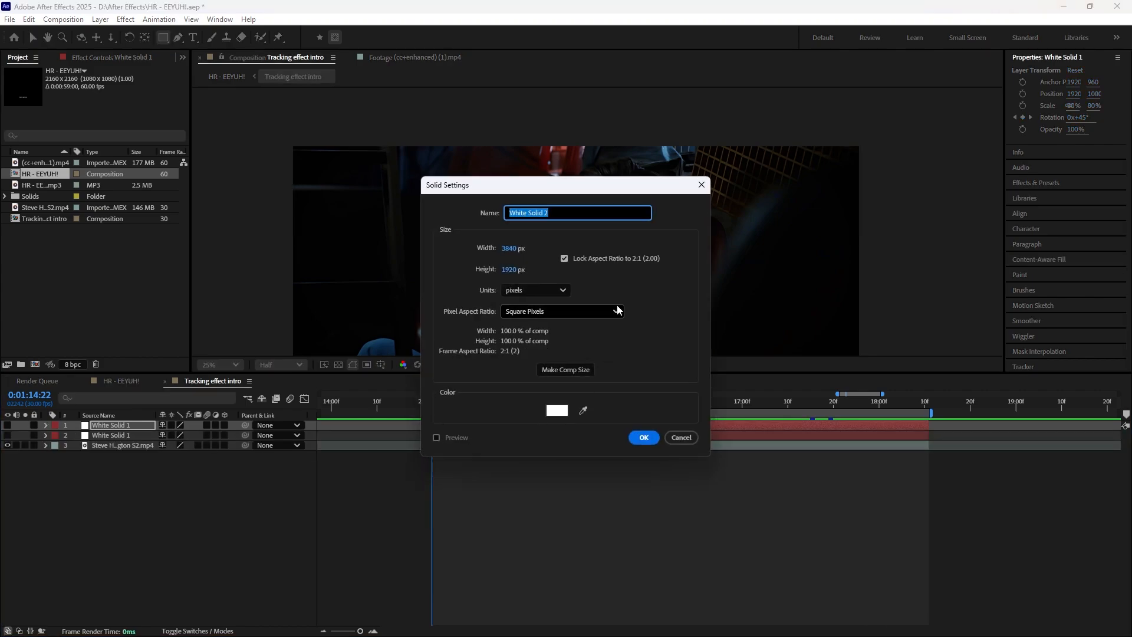
{"action": "left_click", "coordinate": [644, 437]}
{"action": "key", "text": "ctrl+shift+d"}
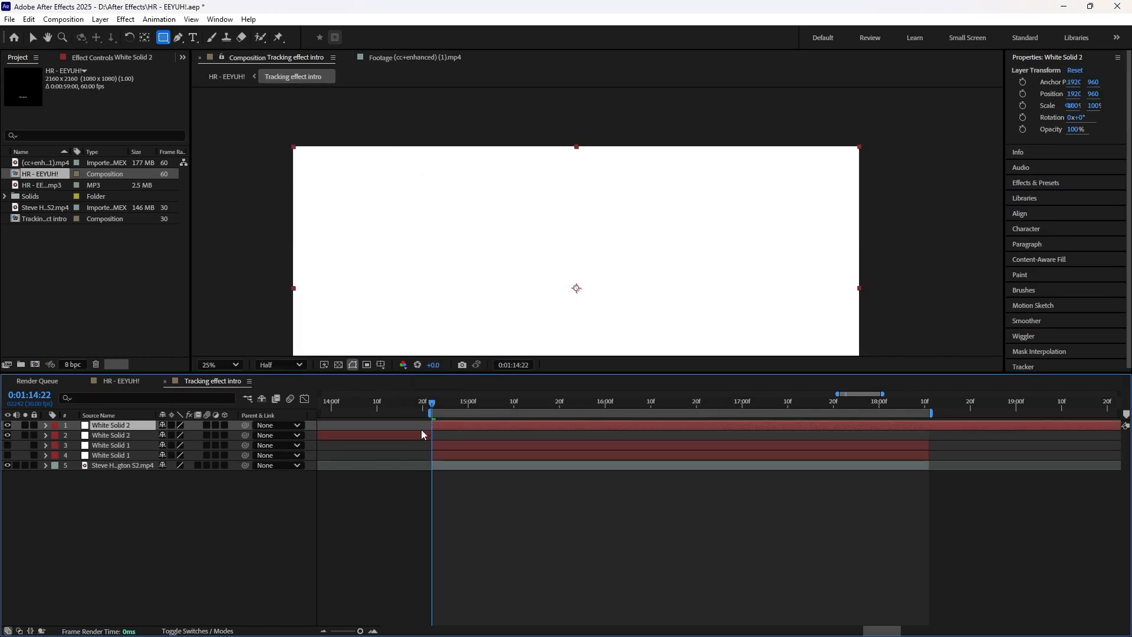
{"action": "left_click", "coordinate": [421, 435]}
{"action": "key", "text": "Delete"}
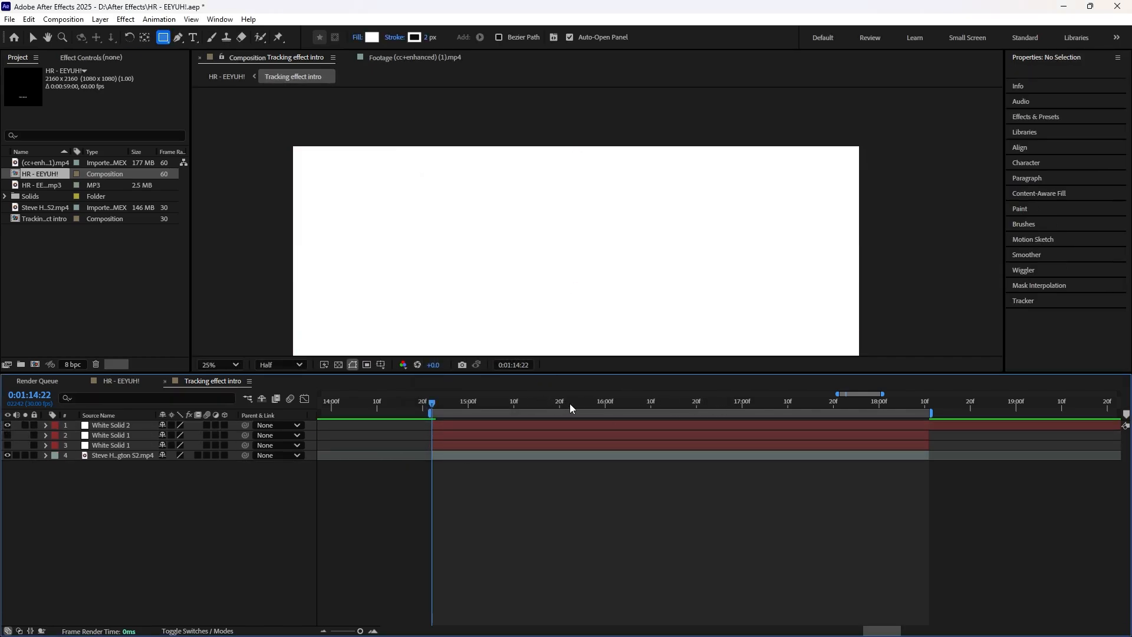
{"action": "left_click_drag", "start_coordinate": [570, 407], "coordinate": [930, 415]}
{"action": "left_click", "coordinate": [946, 424]}
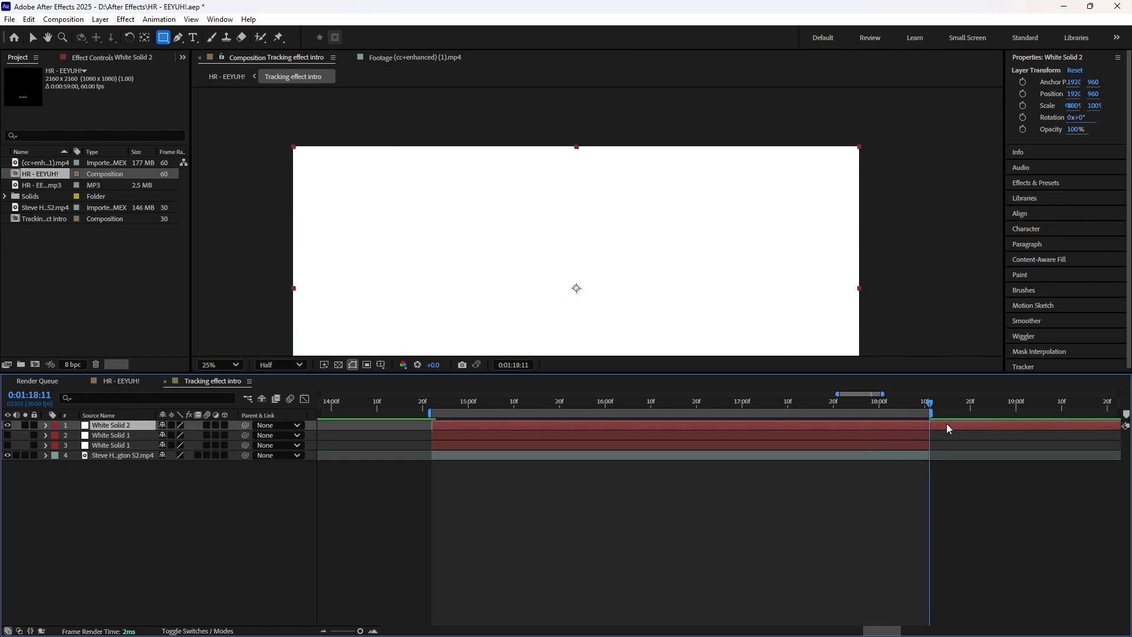
{"action": "key", "text": "ctrl+shift+d"}
{"action": "key", "text": "Delete"}
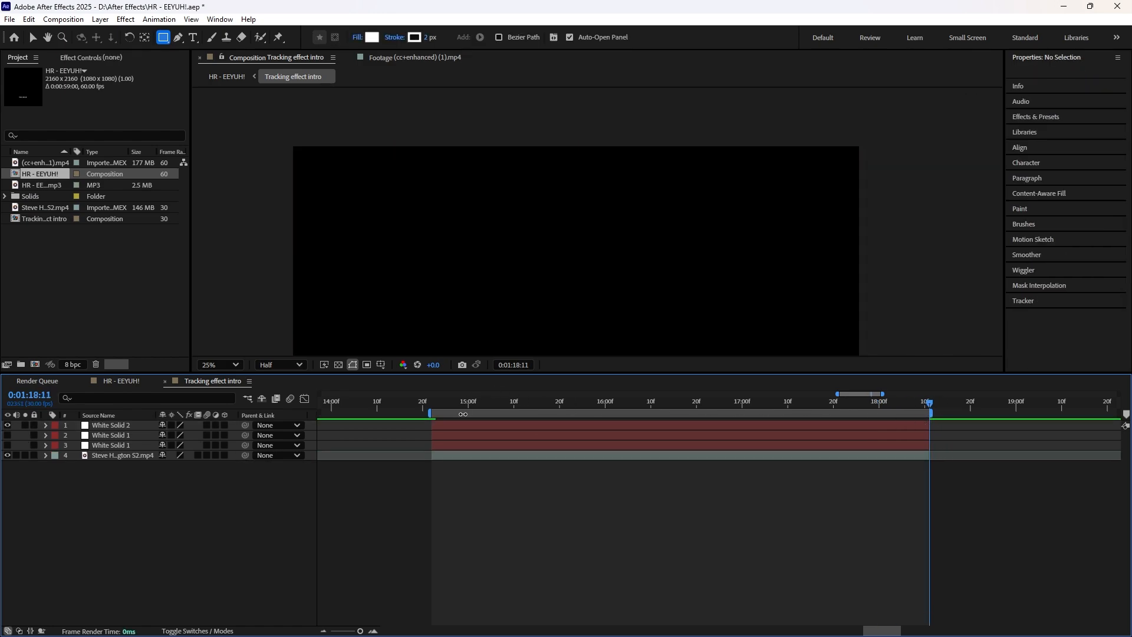
Step: Copy all six masks from the unrotated White Solid 1 layer onto the new white solid at 0:01:14:22
{"action": "left_click", "coordinate": [432, 405]}
{"action": "left_click", "coordinate": [441, 425]}
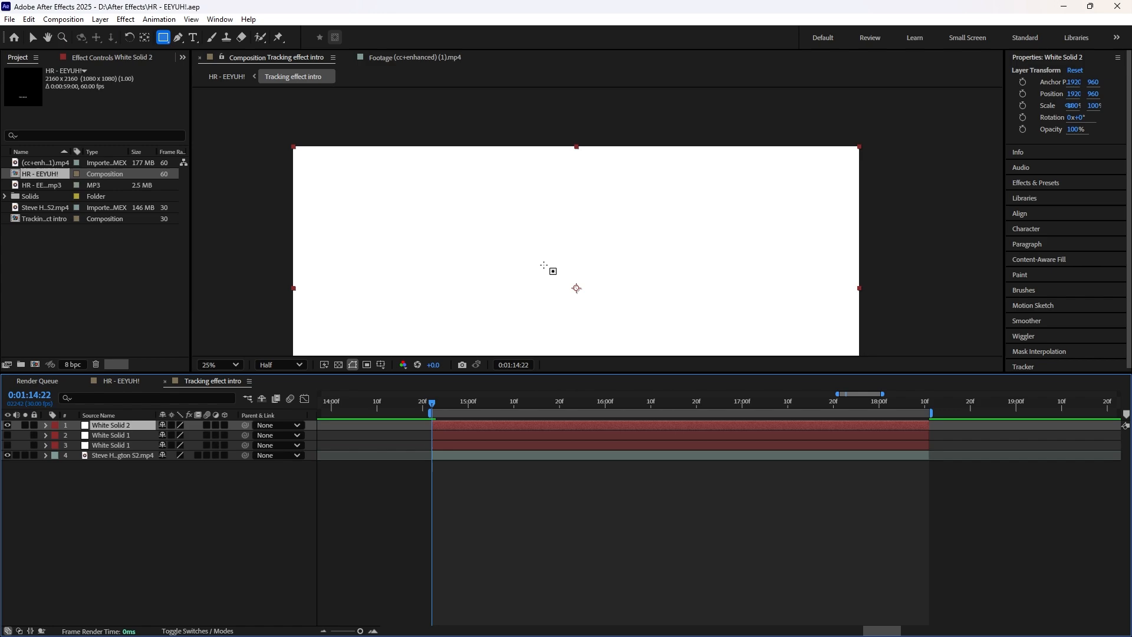
{"action": "key", "text": "comma"}
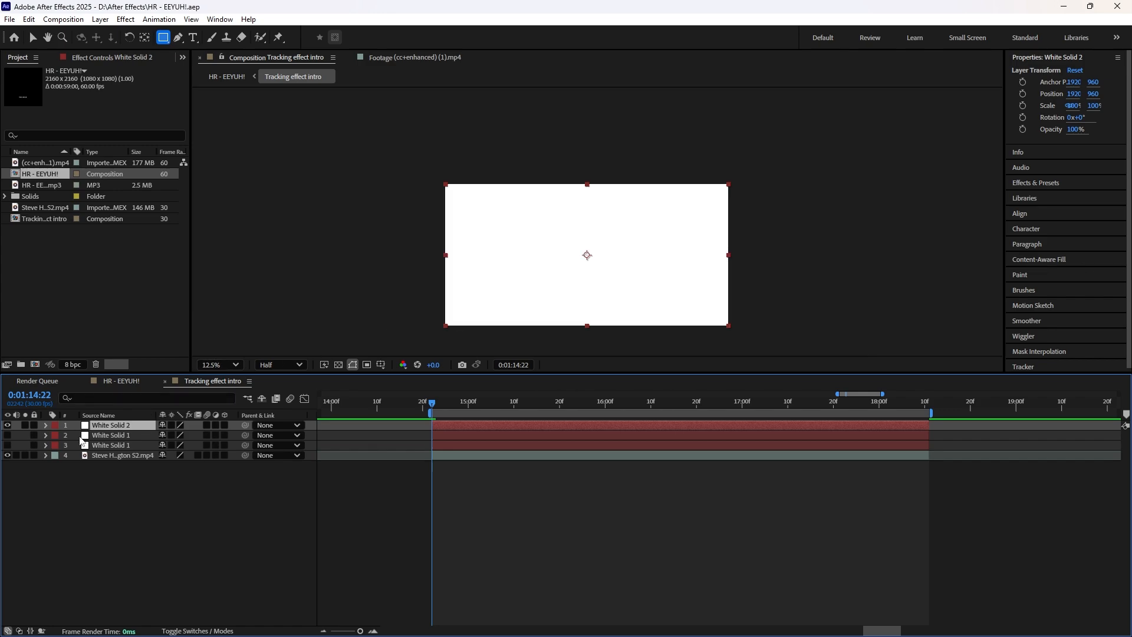
{"action": "left_click", "coordinate": [46, 445]}
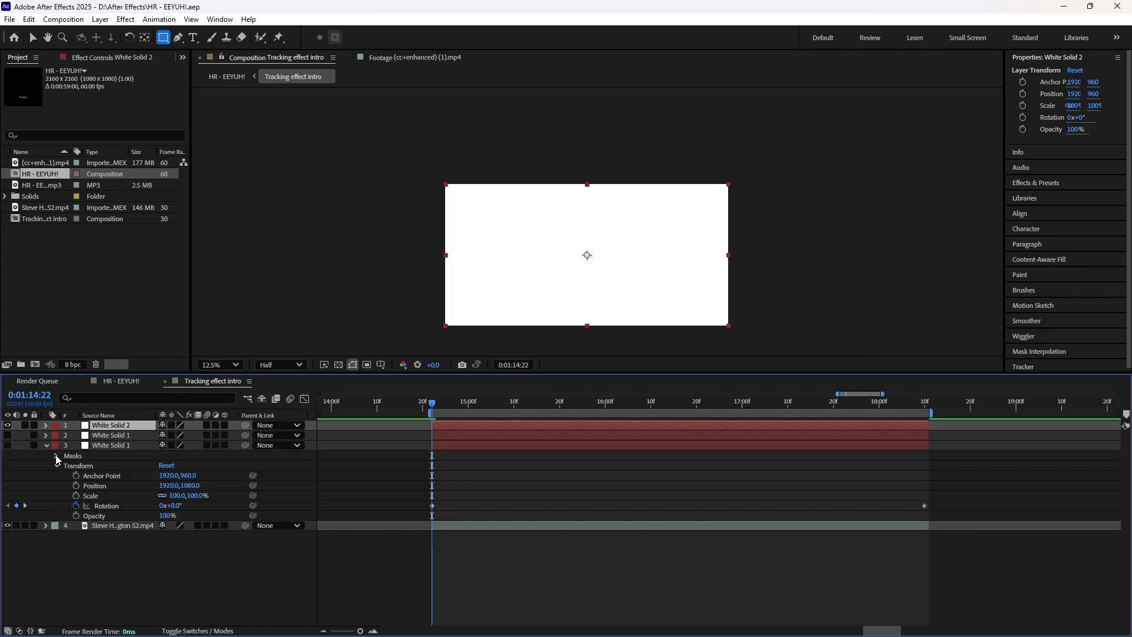
{"action": "left_click", "coordinate": [55, 455]}
{"action": "left_click", "coordinate": [98, 467]}
{"action": "left_click", "coordinate": [98, 515], "text": "shift"}
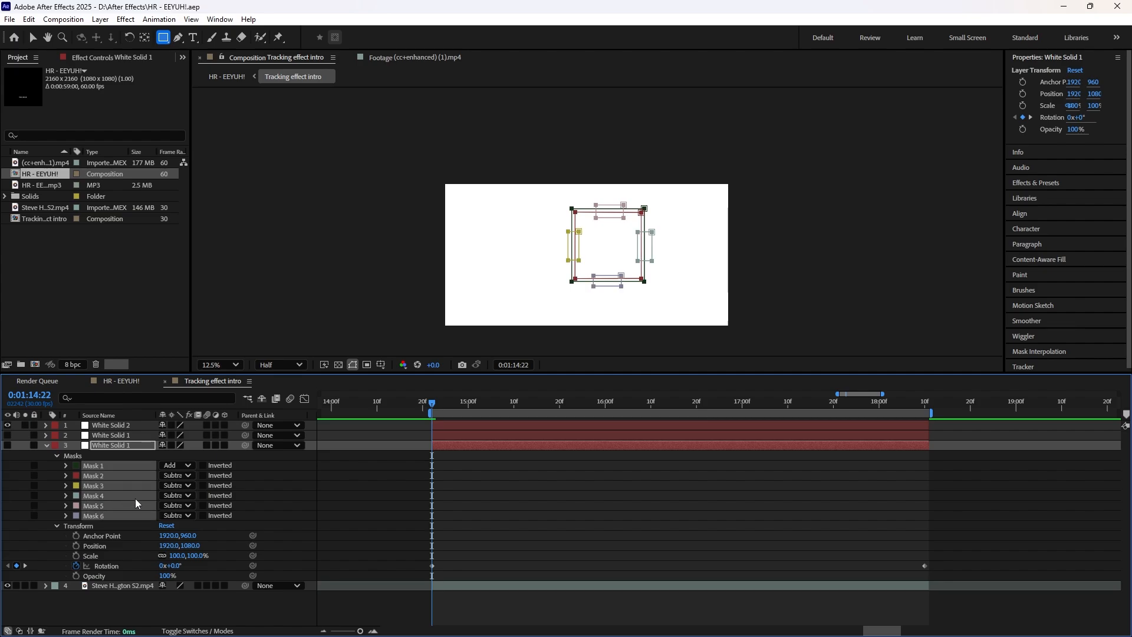
{"action": "left_click", "coordinate": [442, 428]}
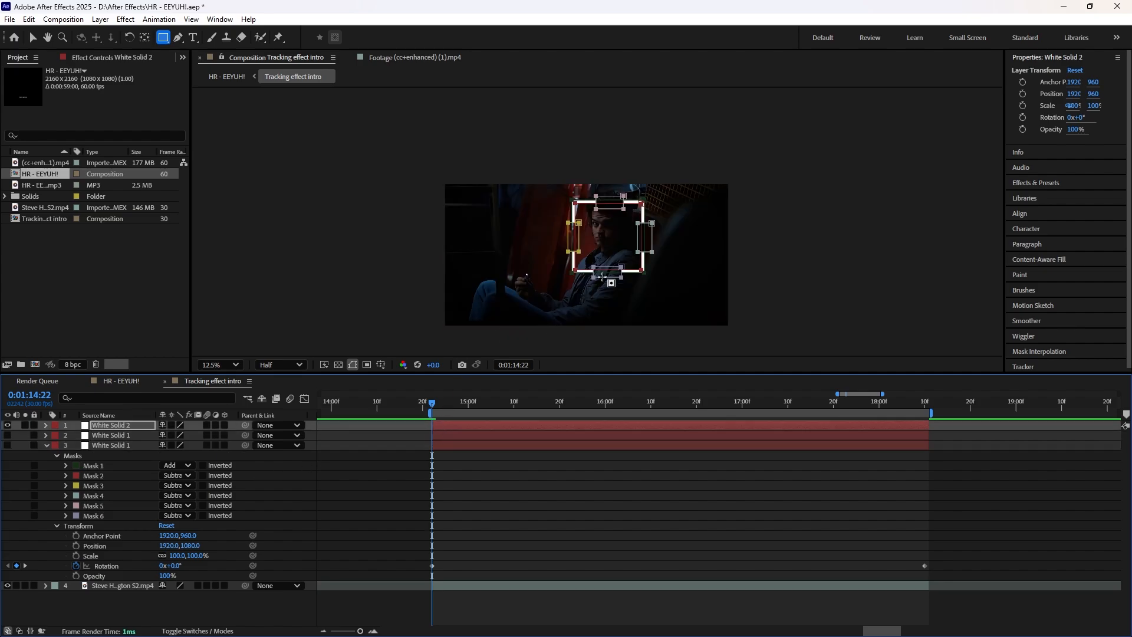
{"action": "scroll", "coordinate": [601, 275], "scroll_direction": "up", "scroll_amount": 1}
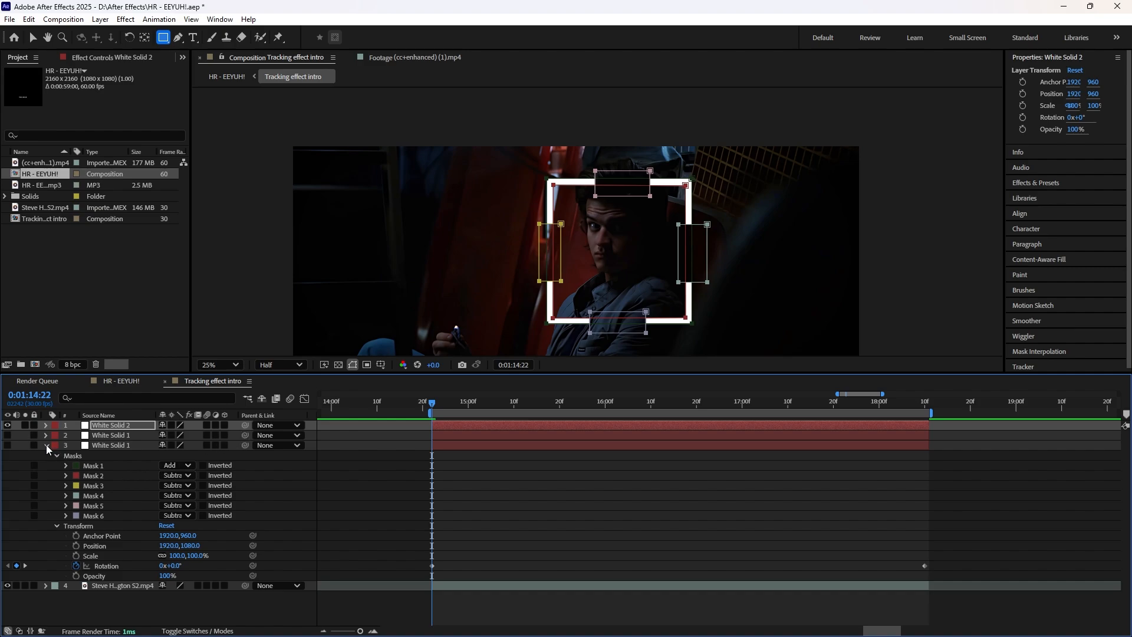
Step: Review the six masks on the unrotated White Solid 1 layer and collapse its properties
{"action": "left_click", "coordinate": [106, 467]}
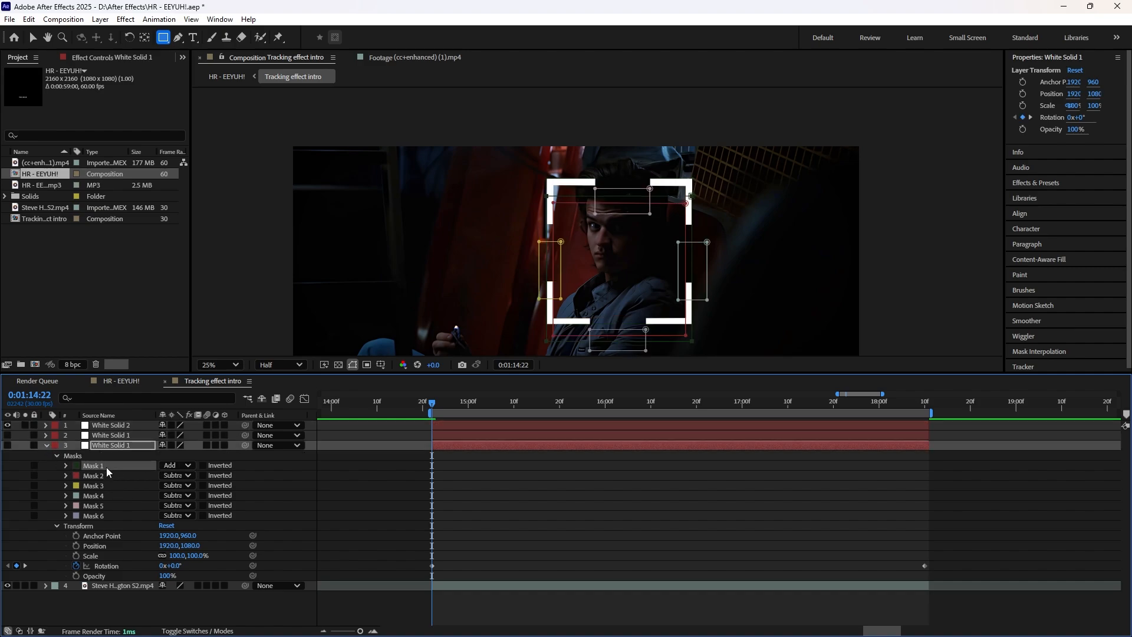
{"action": "left_click", "coordinate": [109, 514], "text": "shift"}
{"action": "left_click", "coordinate": [369, 508]}
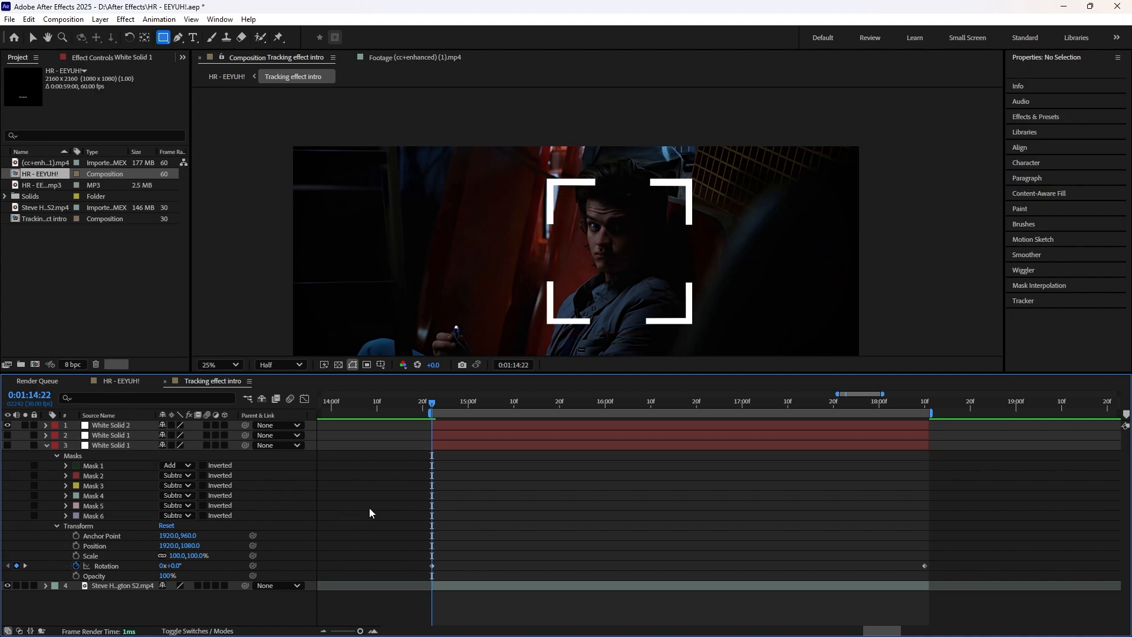
{"action": "left_click", "coordinate": [108, 466]}
{"action": "left_click", "coordinate": [111, 486], "text": "shift"}
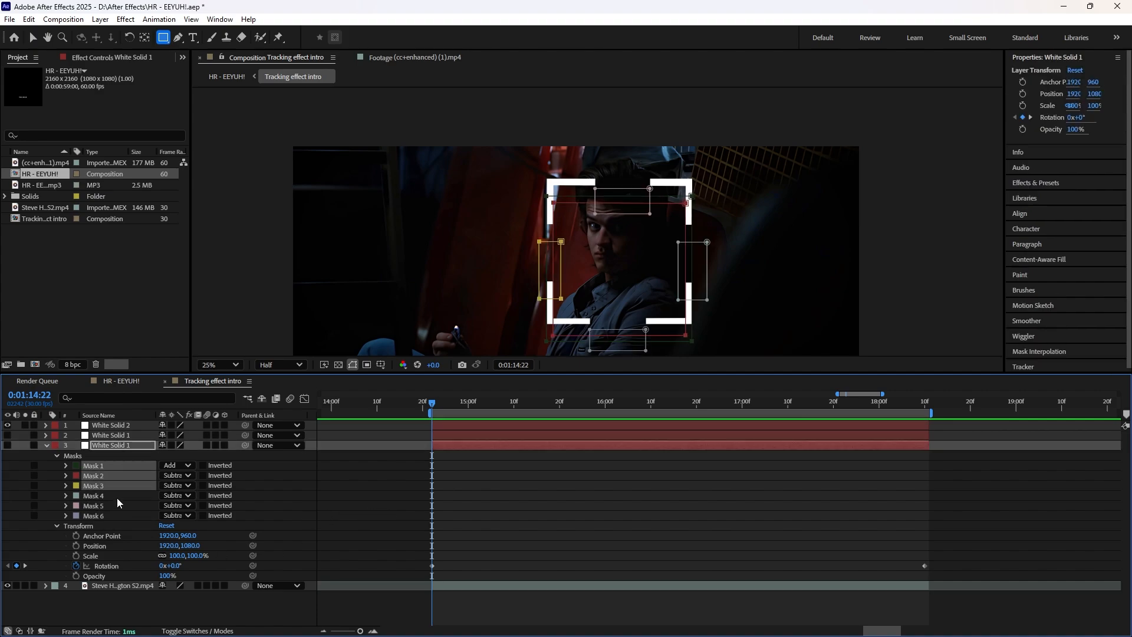
{"action": "left_click", "coordinate": [115, 515], "text": "shift"}
{"action": "left_click", "coordinate": [472, 535]}
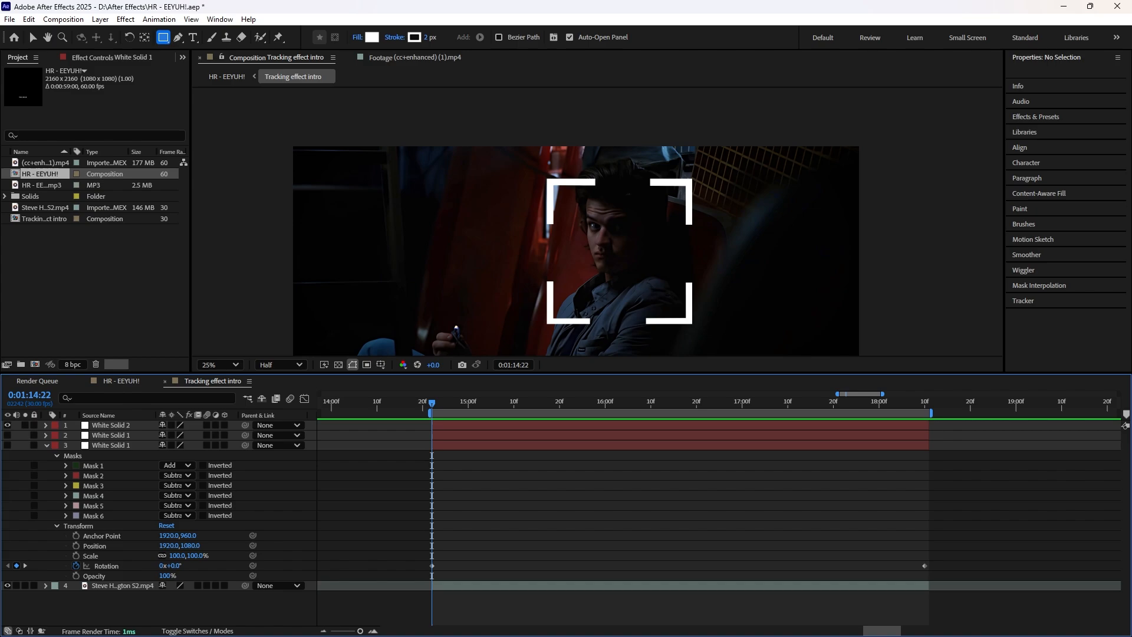
{"action": "left_click", "coordinate": [56, 454]}
{"action": "left_click", "coordinate": [45, 445]}
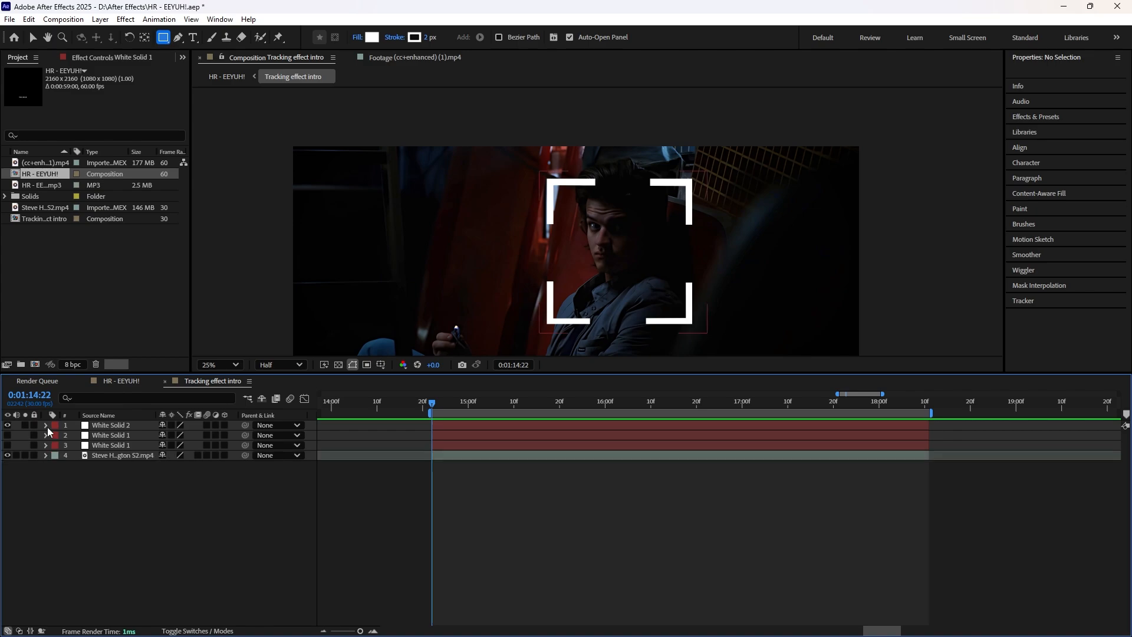
{"action": "left_click", "coordinate": [459, 426]}
{"action": "key", "text": "ctrl+y"}
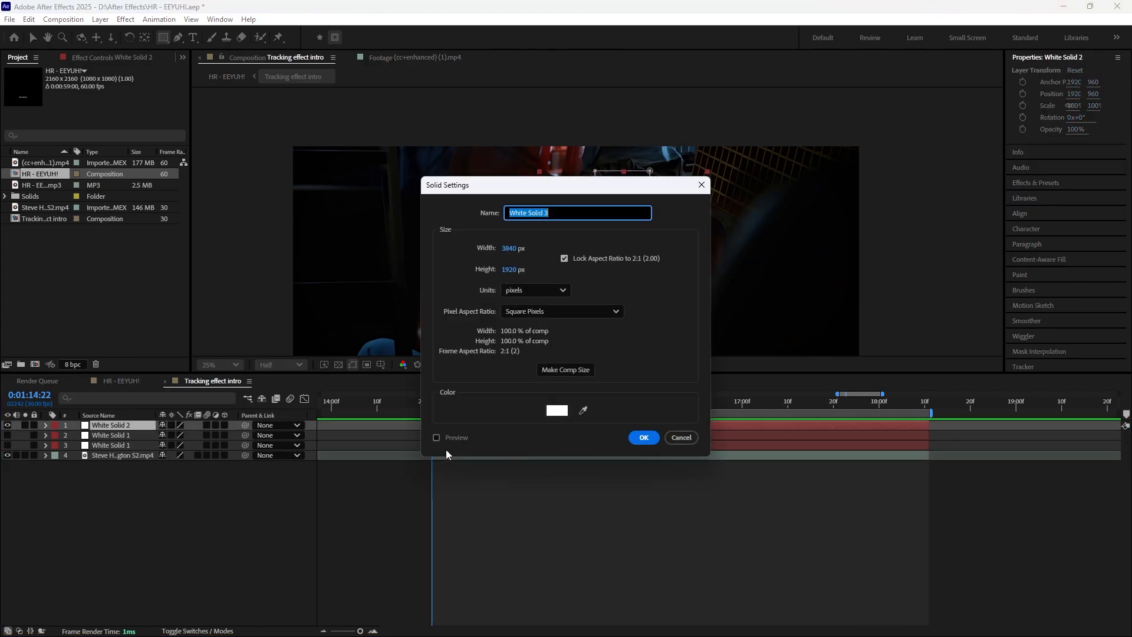
{"action": "left_click", "coordinate": [643, 439]}
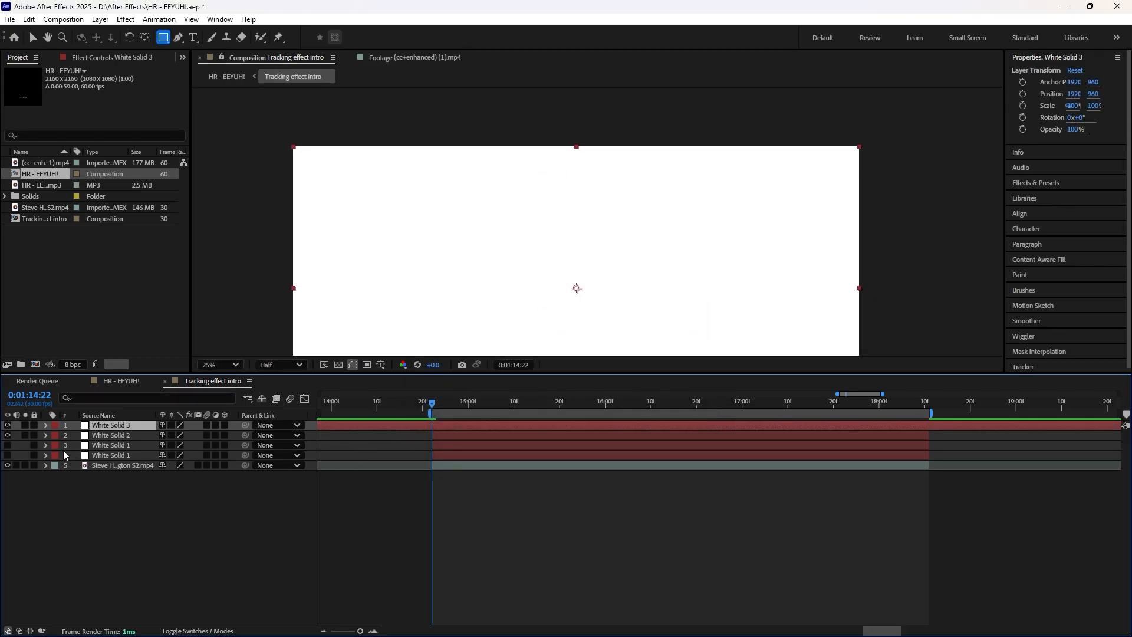
{"action": "left_click", "coordinate": [45, 445]}
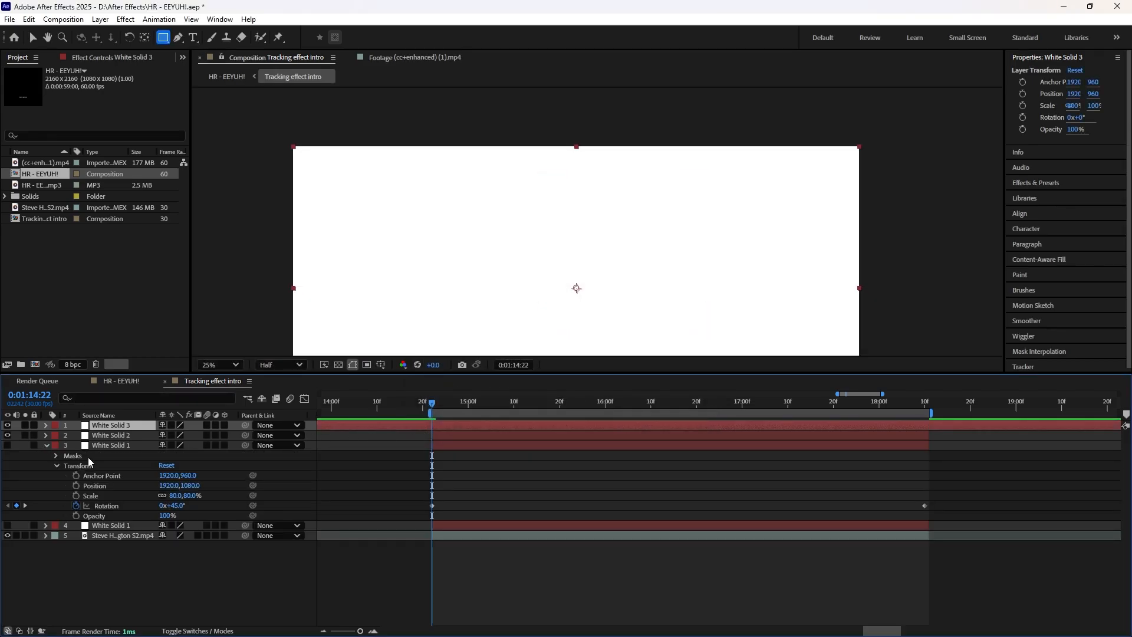
{"action": "left_click", "coordinate": [55, 456]}
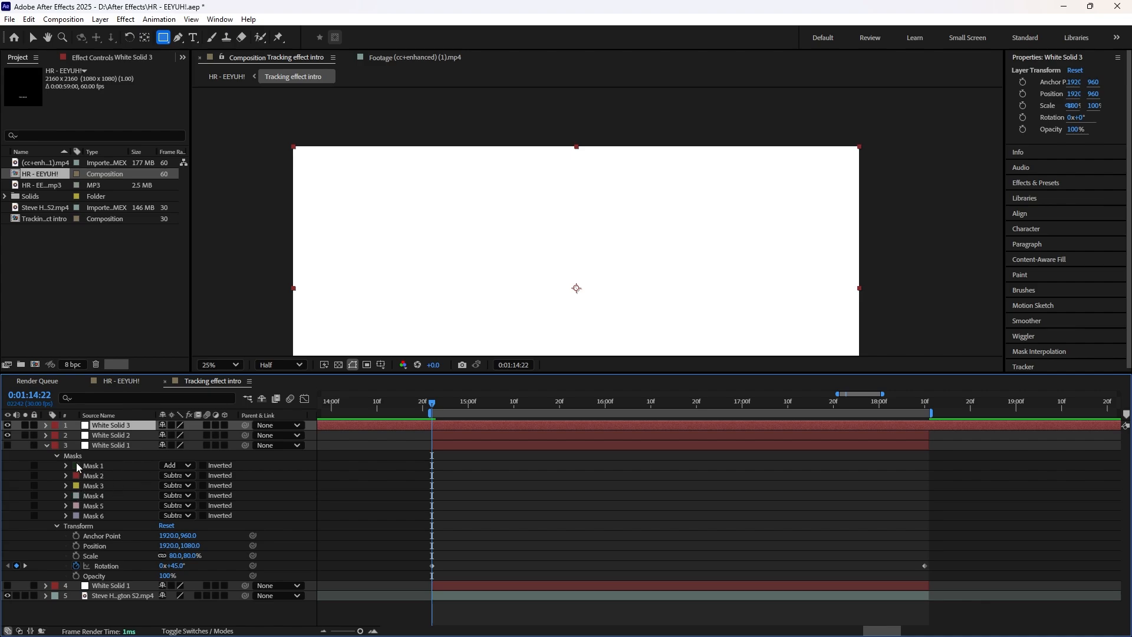
{"action": "left_click", "coordinate": [56, 456]}
{"action": "left_click", "coordinate": [46, 445]}
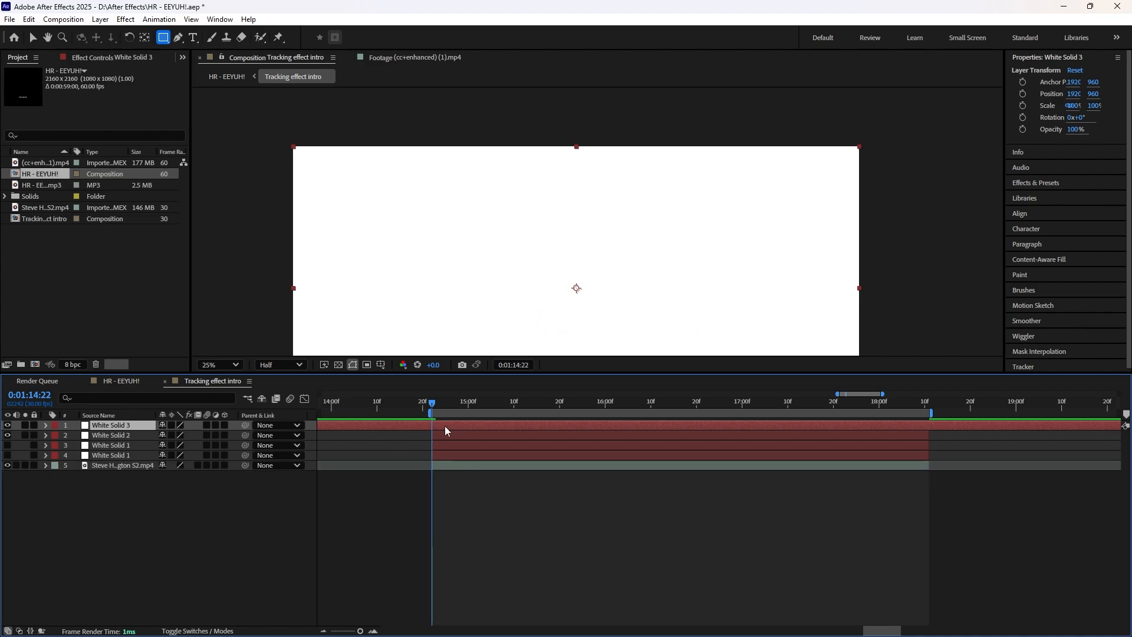
{"action": "key", "text": "Delete"}
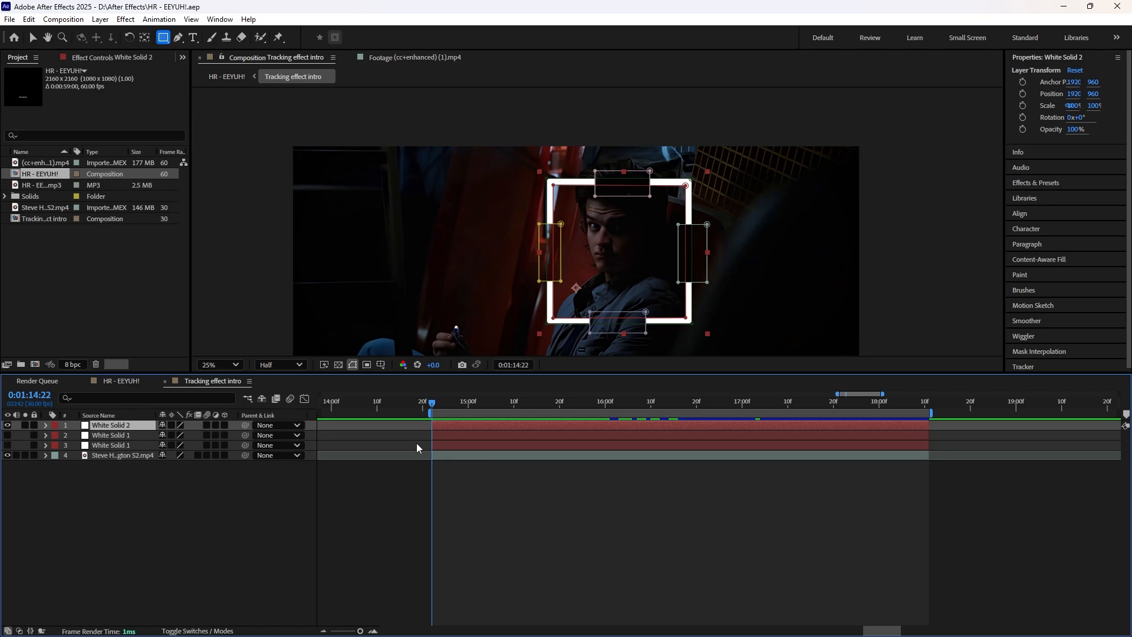
Step: Duplicate the masked White Solid 2 layer and set the copy's scale to 80%
{"action": "key", "text": "ctrl+d"}
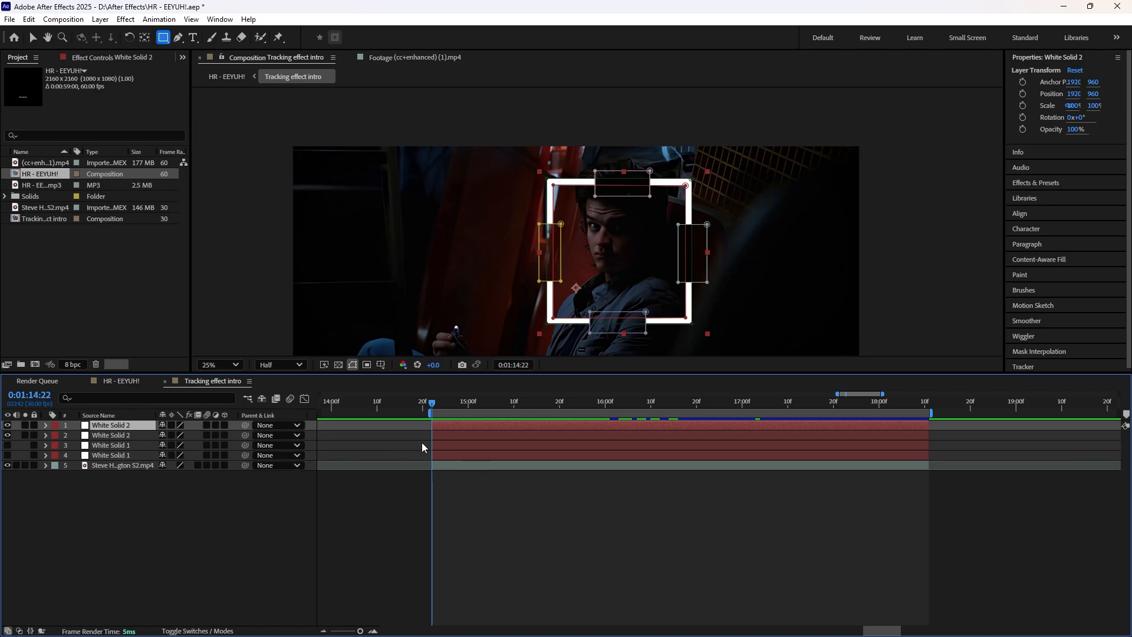
{"action": "key", "text": "ctrl+shift+a"}
{"action": "left_click", "coordinate": [44, 425]}
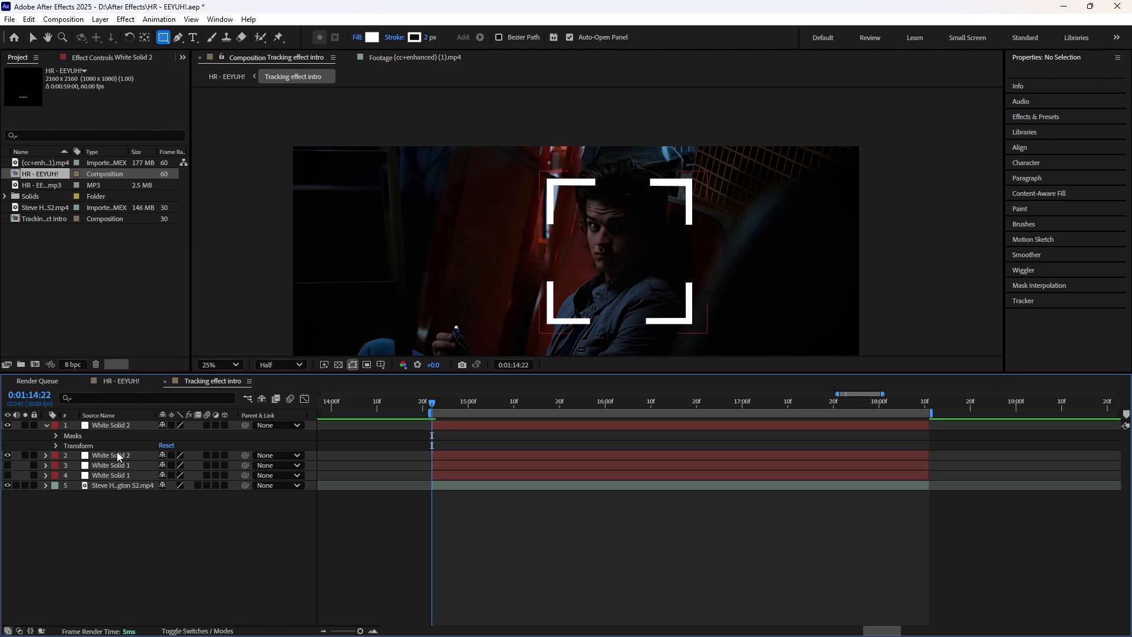
{"action": "left_click", "coordinate": [56, 446]}
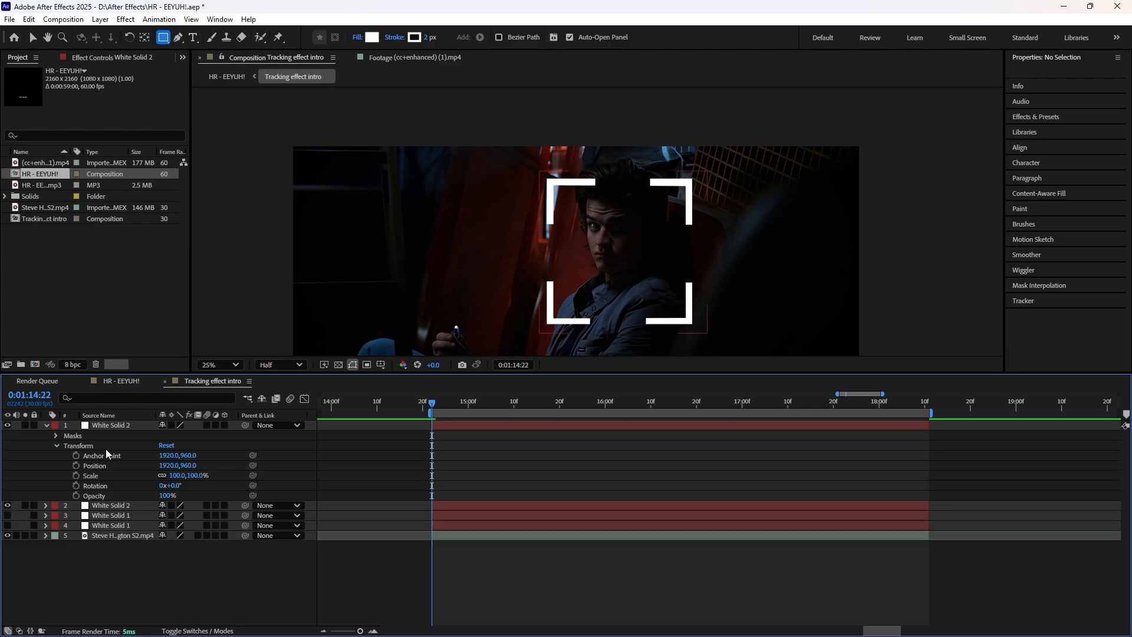
{"action": "left_click", "coordinate": [177, 475]}
{"action": "key", "text": "Return"}
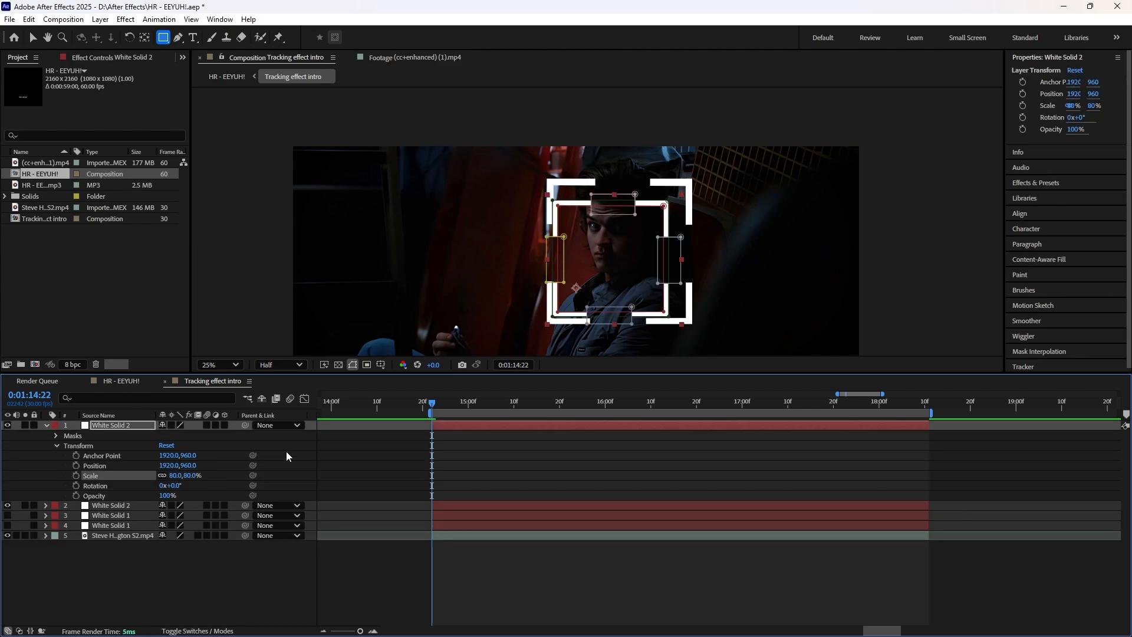
Step: Set the rotation of the White Solid 2 copy to 45°
{"action": "left_click", "coordinate": [178, 487]}
{"action": "type", "text": "45"}
{"action": "key", "text": "Return"}
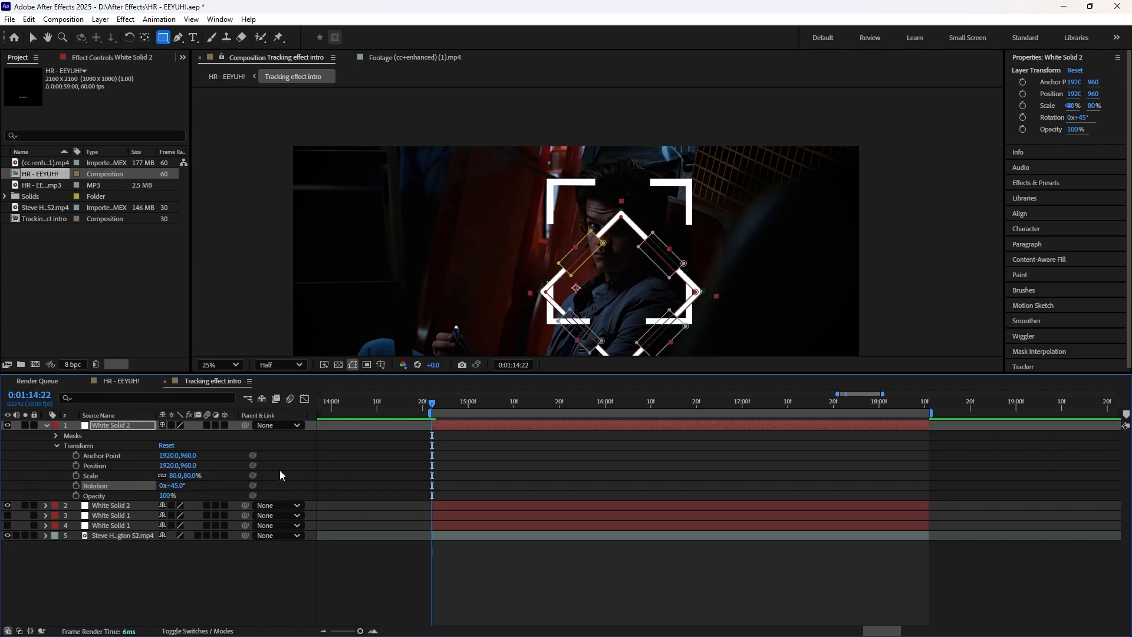
Step: Collapse the copy's transform properties and expand those of the unrotated White Solid 2 layer
{"action": "left_click", "coordinate": [56, 446]}
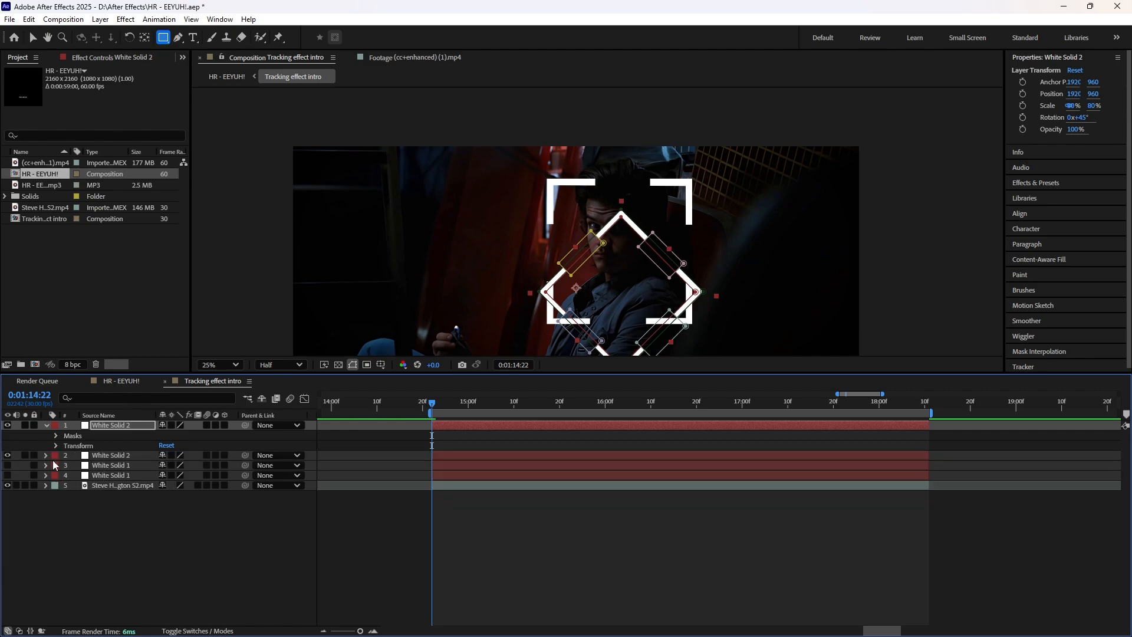
{"action": "left_click", "coordinate": [45, 455]}
{"action": "left_click", "coordinate": [56, 476]}
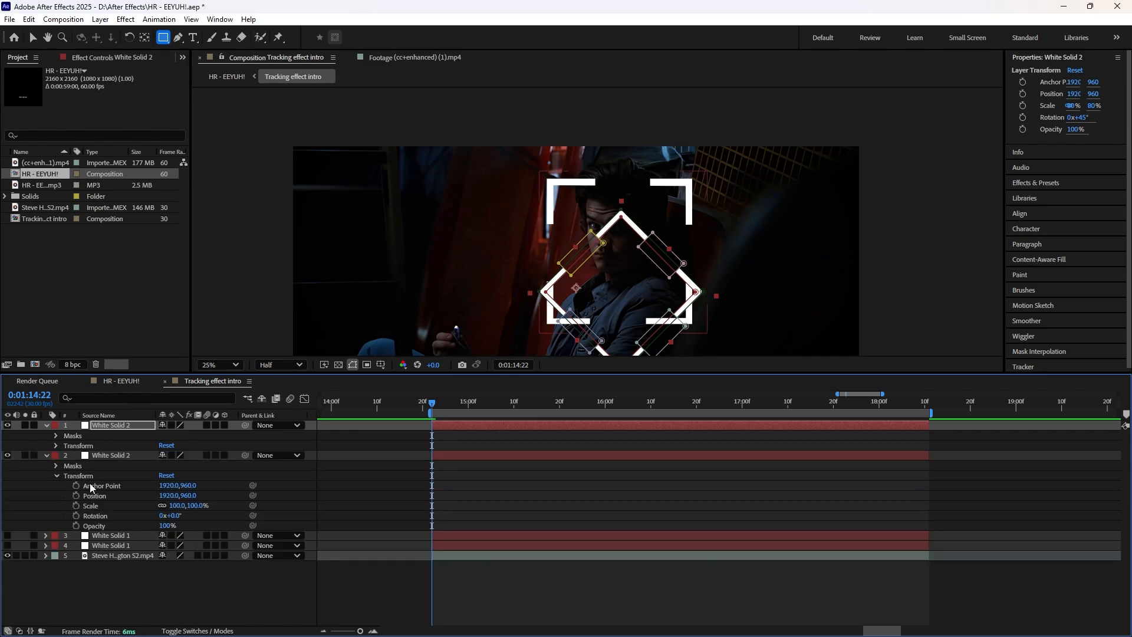
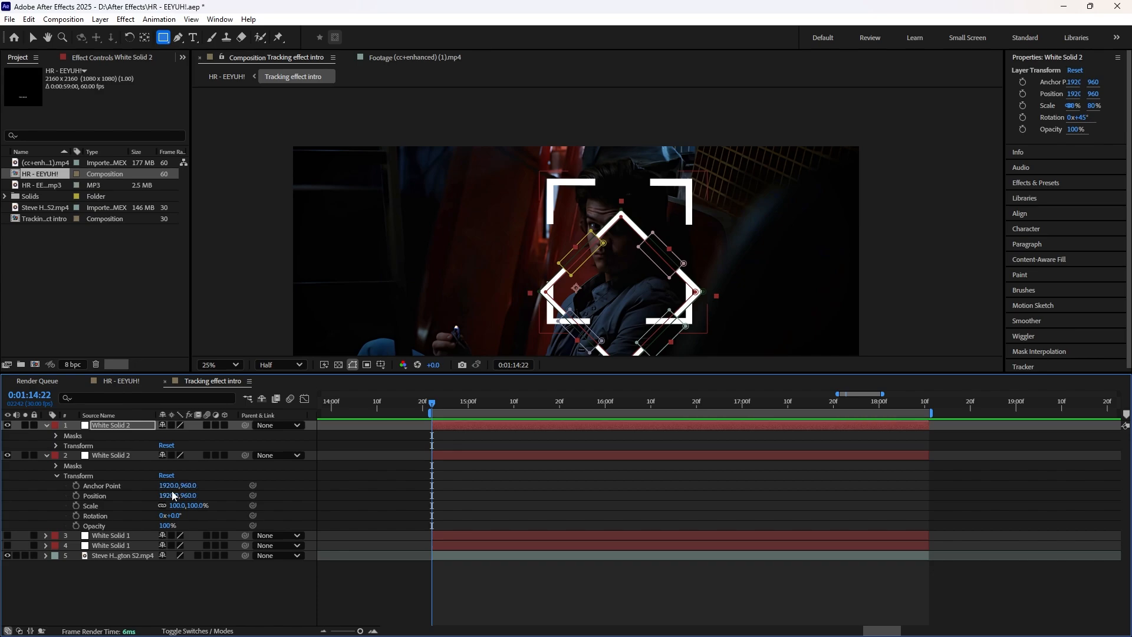
Step: Set the anchor point of the unrotated White Solid 2 to 1923, 1159 and of the rotated copy to 1915, 960
{"action": "left_click_drag", "start_coordinate": [163, 489], "coordinate": [306, 484]}
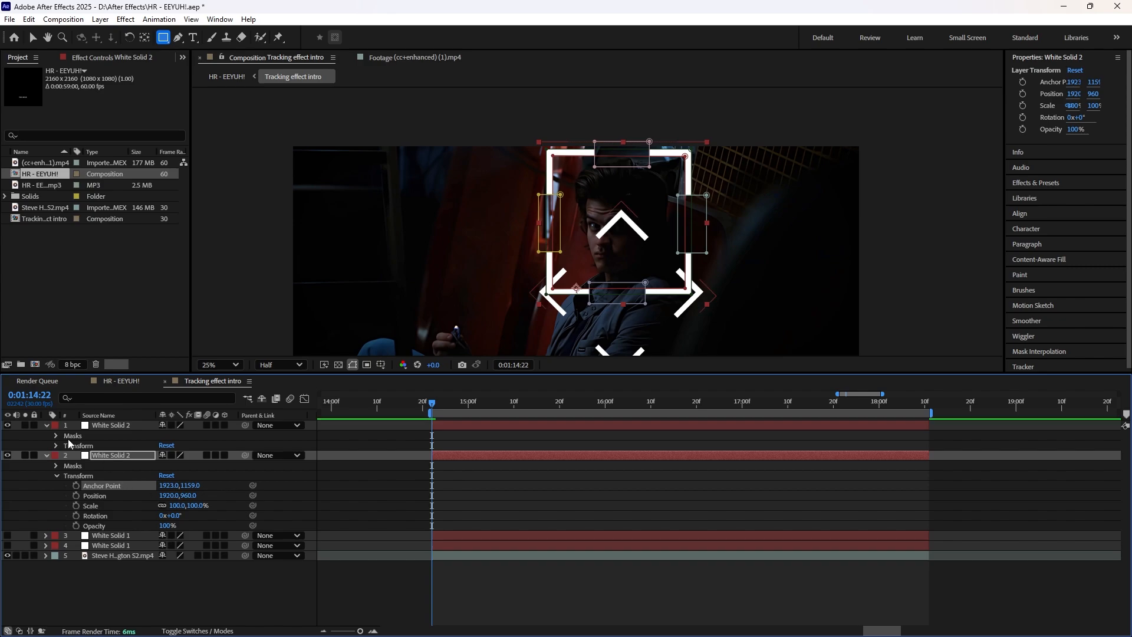
{"action": "left_click", "coordinate": [56, 447]}
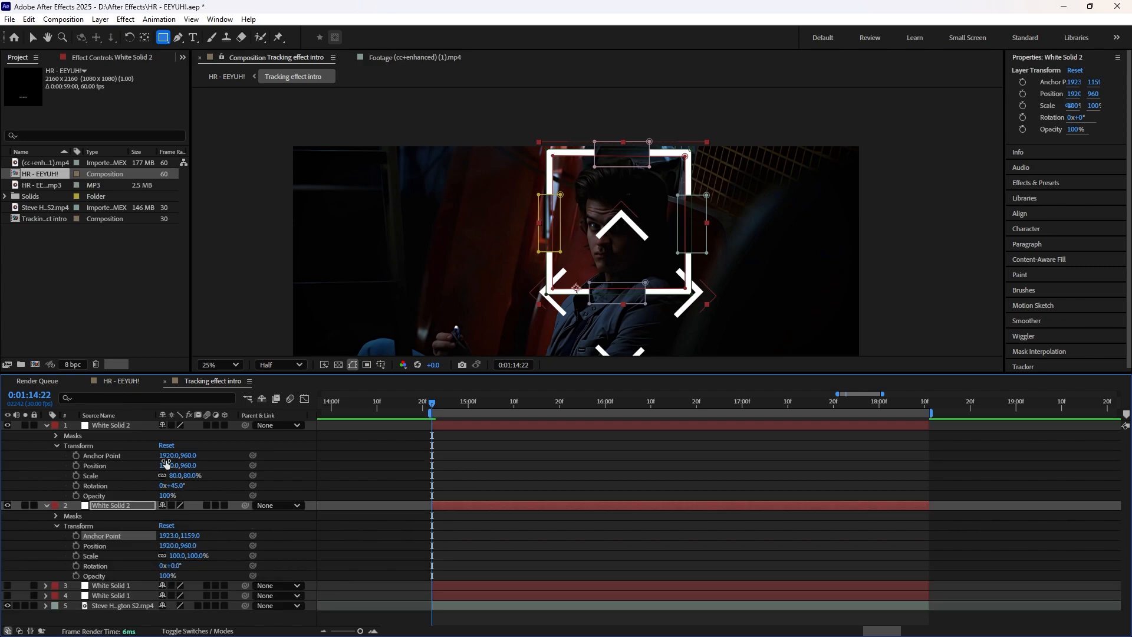
{"action": "left_click_drag", "start_coordinate": [165, 458], "coordinate": [163, 458]}
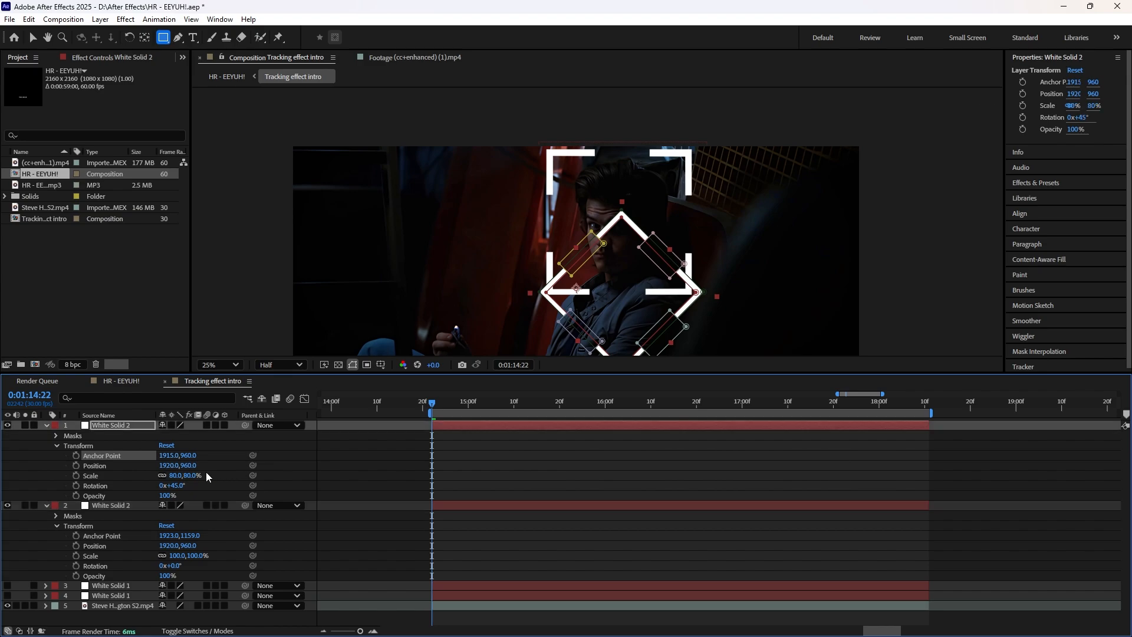
Step: Set the rotated White Solid 2 copy's vertical position to 500 and save the project
{"action": "left_click_drag", "start_coordinate": [185, 467], "coordinate": [0, 471]}
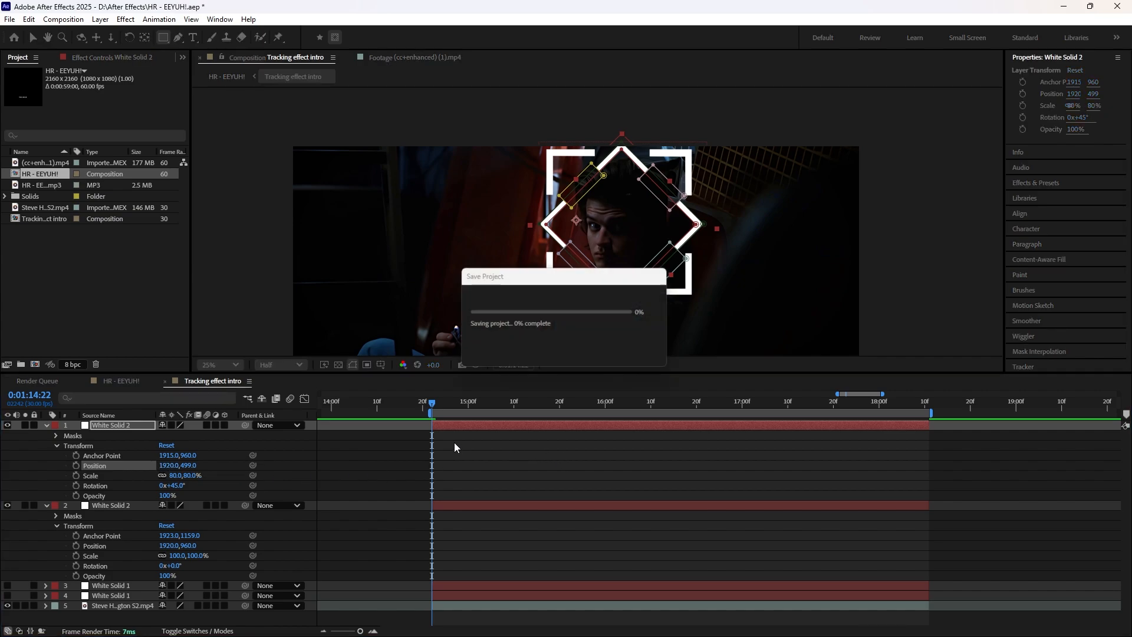
{"action": "left_click", "coordinate": [191, 465]}
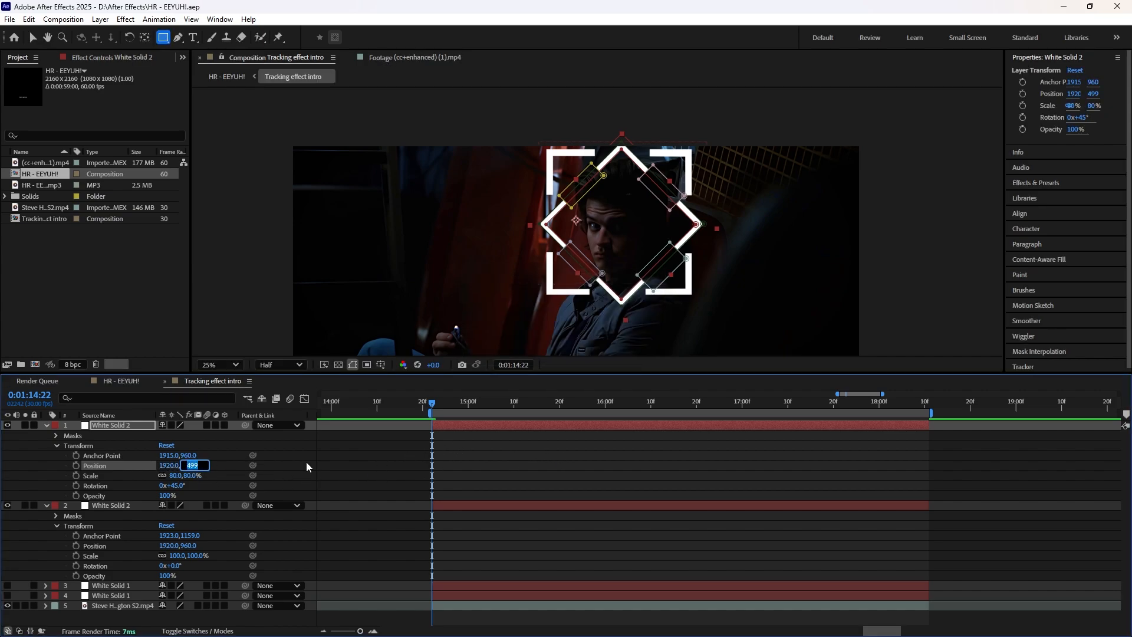
{"action": "type", "text": "500"}
{"action": "key", "text": "Return"}
{"action": "key", "text": "ctrl+s"}
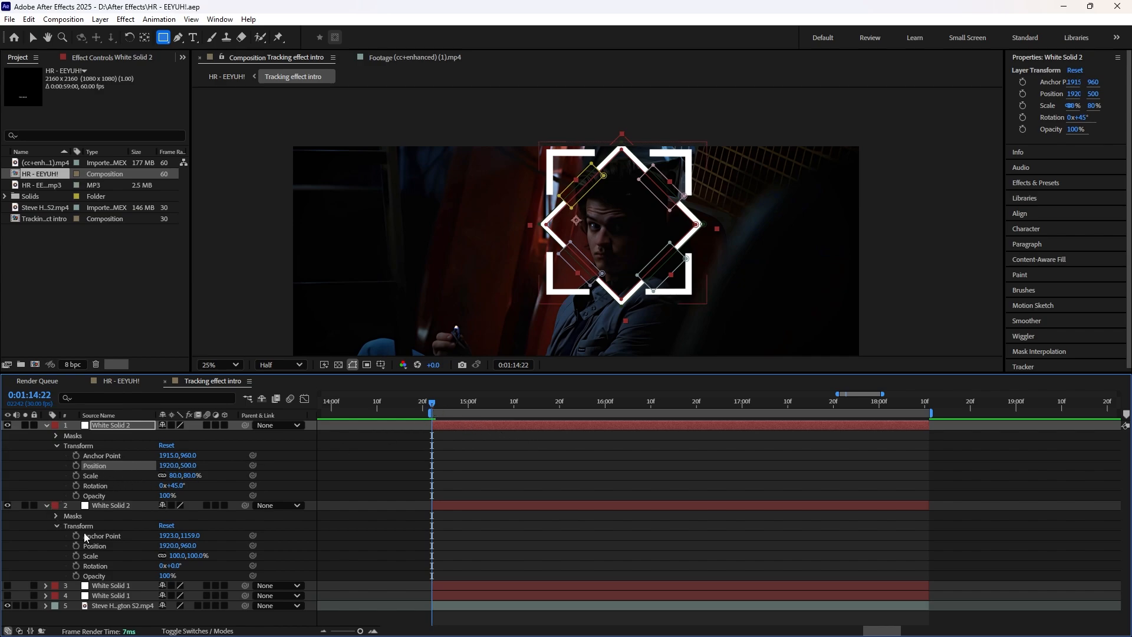
Step: Keyframe the unrotated White Solid 2's rotation from 0° at 0:01:14:22 to two full turns at 0:01:18:10
{"action": "left_click", "coordinate": [75, 566]}
{"action": "left_click_drag", "start_coordinate": [452, 403], "coordinate": [923, 438]}
{"action": "left_click", "coordinate": [17, 565]}
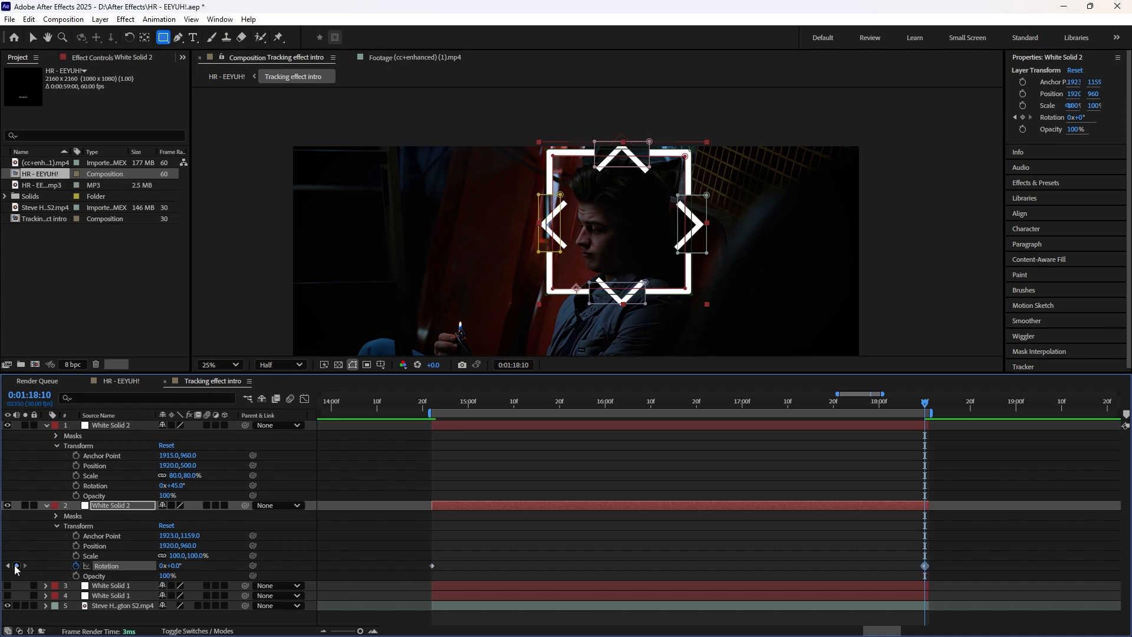
{"action": "left_click", "coordinate": [166, 566]}
{"action": "type", "text": "2"}
{"action": "key", "text": "Return"}
Step: Keyframe the rotated White Solid 2 copy's rotation from 45° at 0:01:14:22 through two full turns at 0:01:18:10
{"action": "left_click_drag", "start_coordinate": [458, 403], "coordinate": [432, 401]}
{"action": "left_click", "coordinate": [75, 486]}
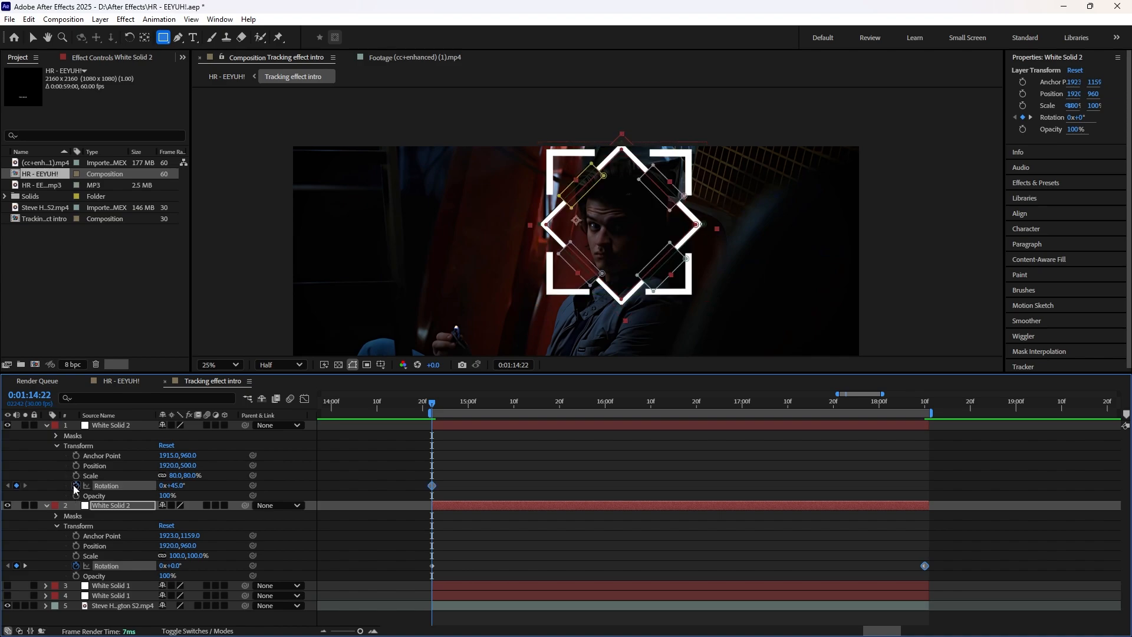
{"action": "left_click_drag", "start_coordinate": [474, 402], "coordinate": [925, 445]}
{"action": "left_click", "coordinate": [161, 486]}
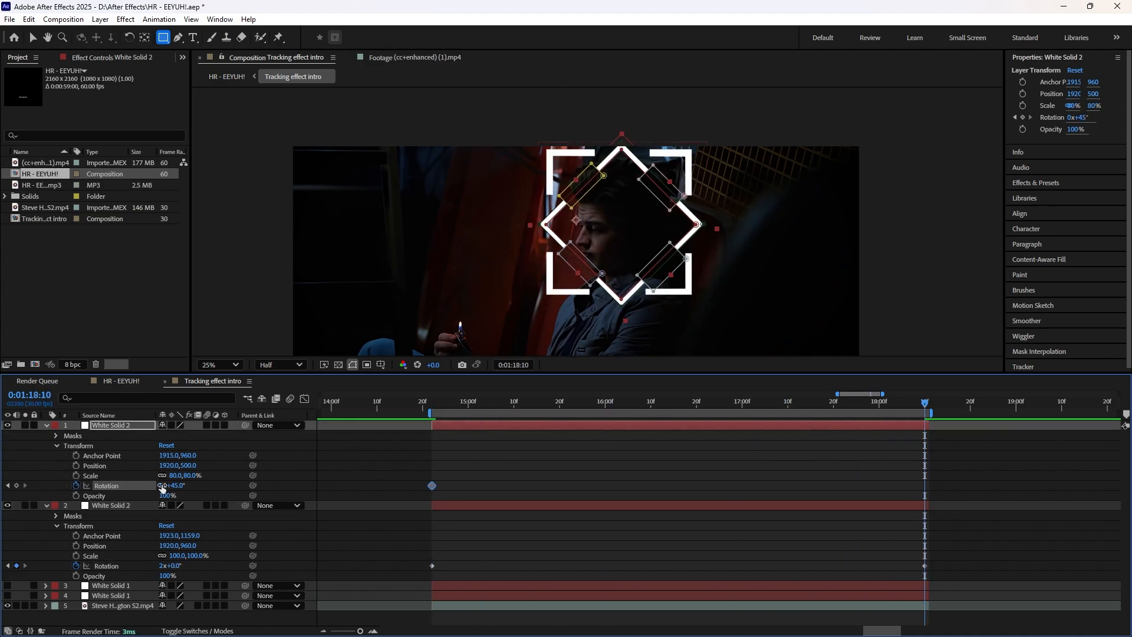
{"action": "type", "text": "2"}
{"action": "key", "text": "Return"}
{"action": "left_click_drag", "start_coordinate": [434, 402], "coordinate": [433, 463]}
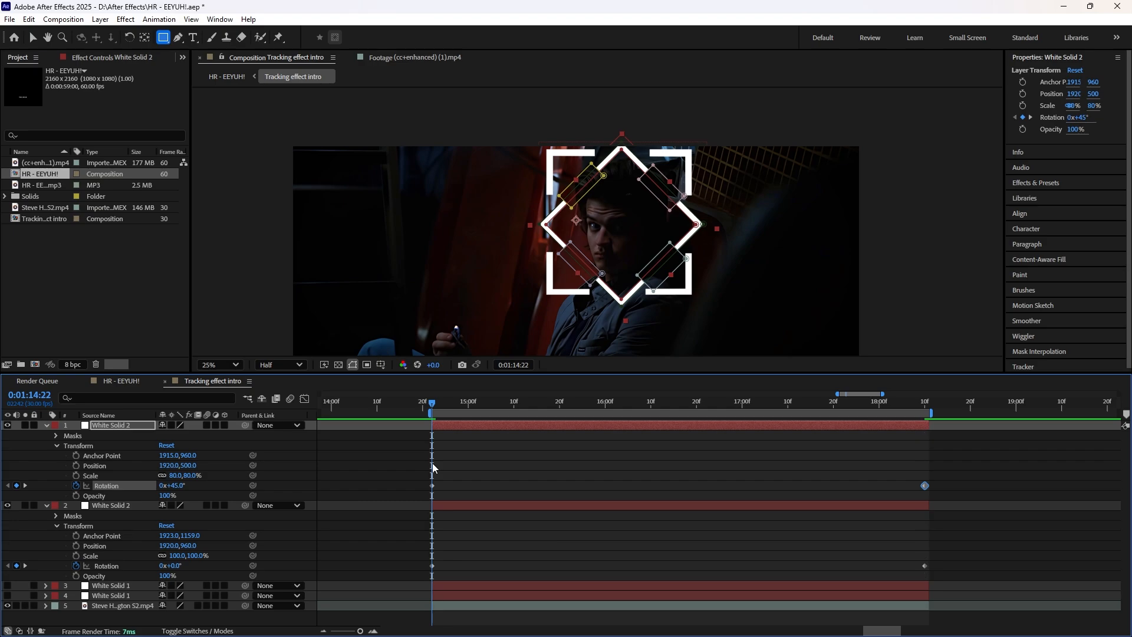
Step: Save the project and pre-compose the two White Solid 2 layers as Rotating squares
{"action": "key", "text": "ctrl+s"}
{"action": "key", "text": "ctrl+shift+c"}
{"action": "key", "text": "Return"}
{"action": "left_click_drag", "start_coordinate": [432, 406], "coordinate": [511, 417]}
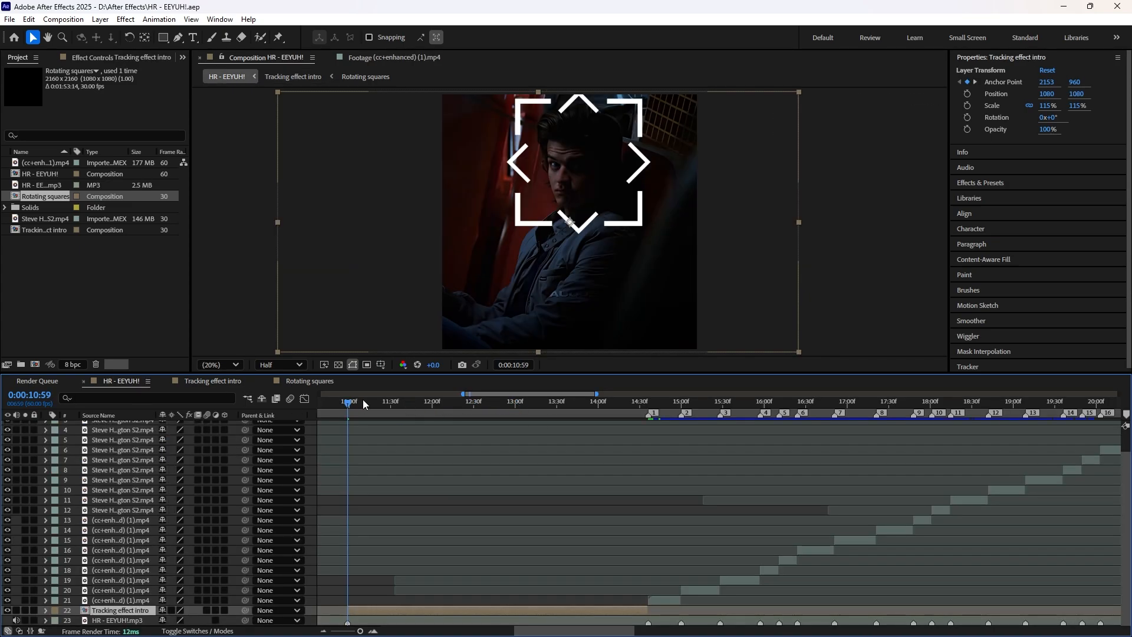
Step: Examine the rotating brackets in the HR - EEYUH!, Tracking effect intro and Rotating squares compositions
{"action": "mouse_move", "coordinate": [352, 405]}
{"action": "left_mouse_down"}
{"action": "mouse_move", "coordinate": [543, 416]}
{"action": "mouse_move", "coordinate": [458, 419]}
{"action": "mouse_move", "coordinate": [348, 394]}
{"action": "left_mouse_up"}
{"action": "left_click", "coordinate": [227, 381]}
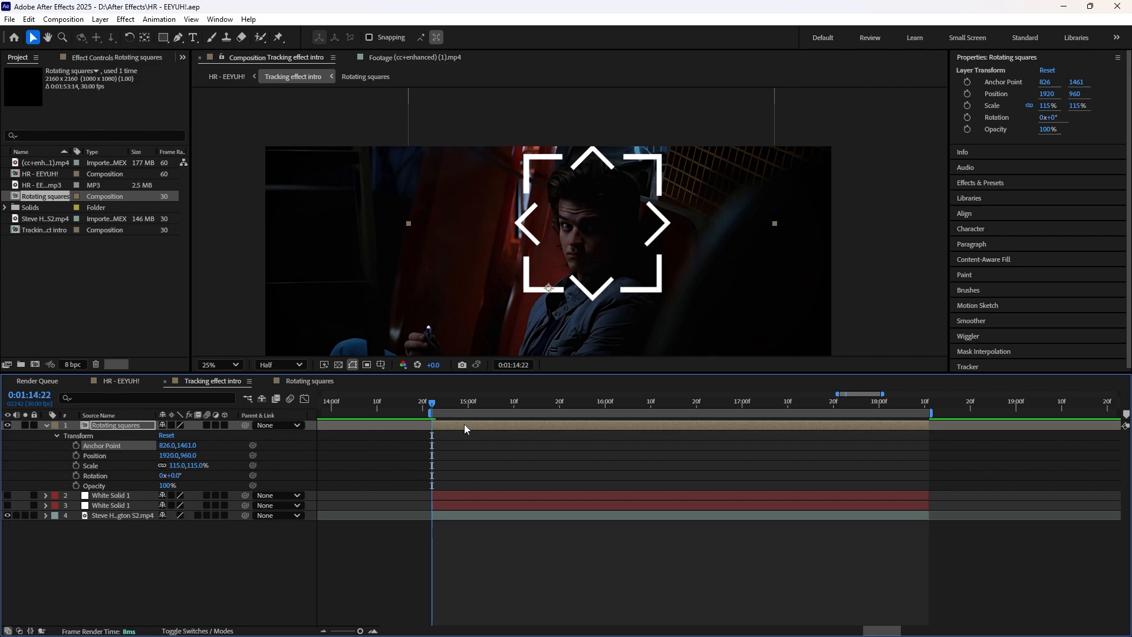
{"action": "left_click", "coordinate": [308, 382]}
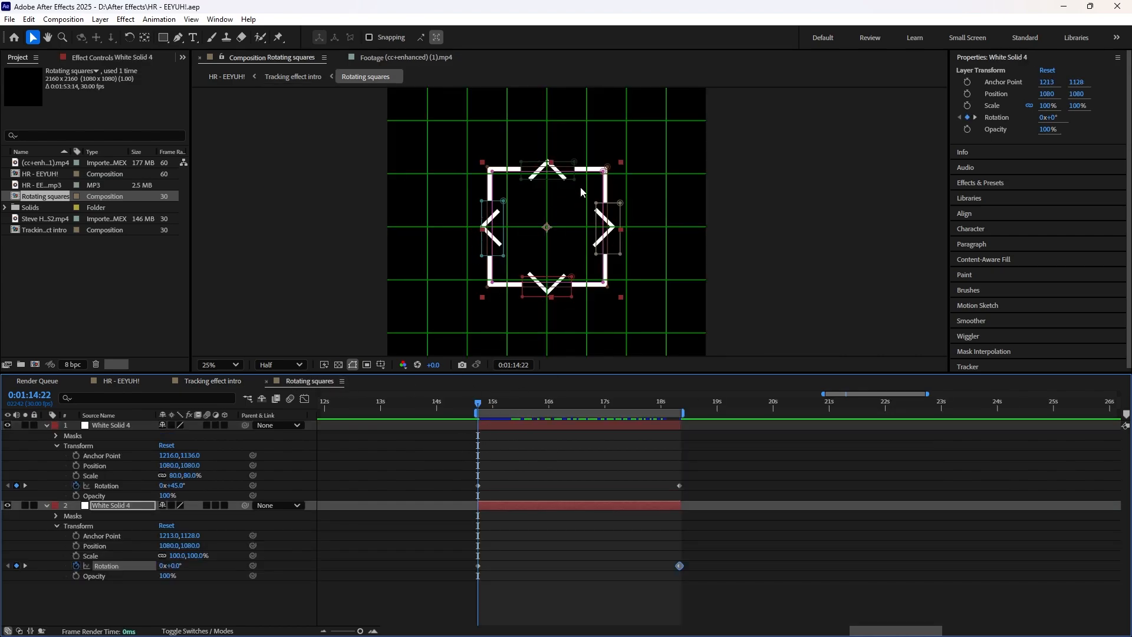
{"action": "left_click_drag", "start_coordinate": [477, 437], "coordinate": [432, 413]}
{"action": "left_click", "coordinate": [231, 382]}
{"action": "left_click", "coordinate": [129, 382]}
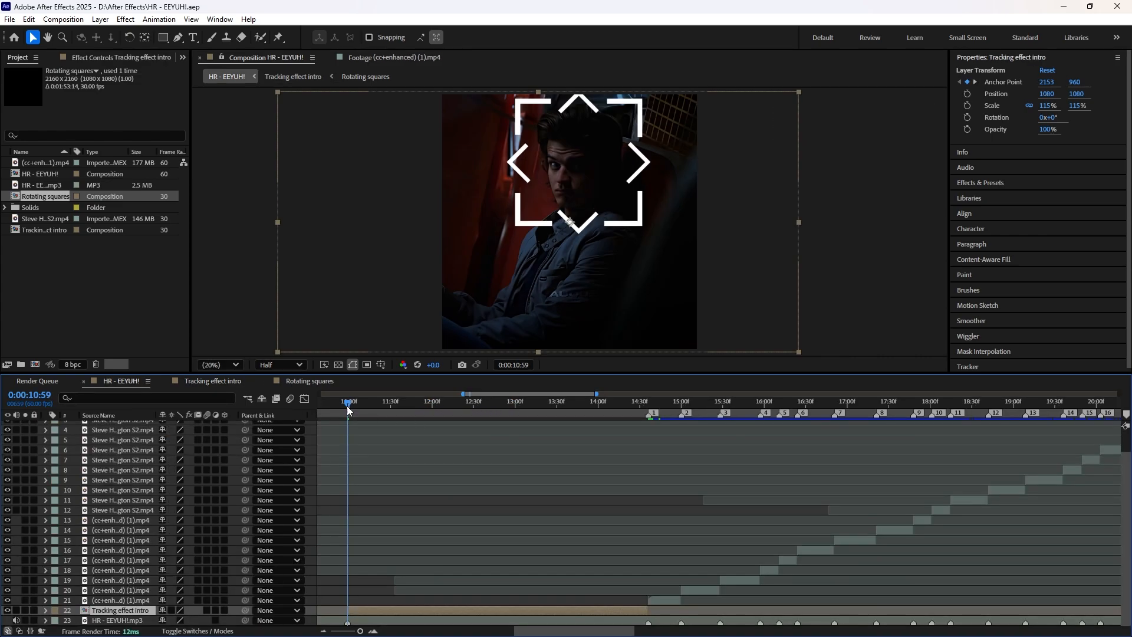
{"action": "mouse_move", "coordinate": [349, 403]}
{"action": "left_mouse_down"}
{"action": "mouse_move", "coordinate": [648, 427]}
{"action": "mouse_move", "coordinate": [369, 420]}
{"action": "mouse_move", "coordinate": [348, 404]}
{"action": "left_mouse_up"}
{"action": "left_click", "coordinate": [313, 383]}
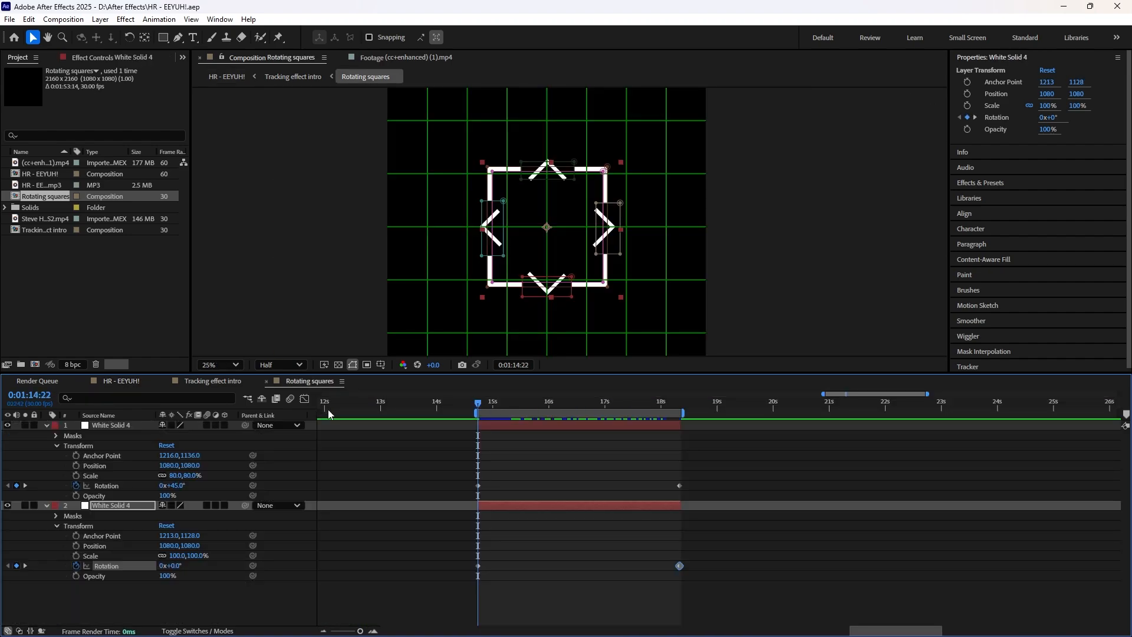
Step: Apply the Stylize Glow effect to the Rotating squares layer in the Tracking effect intro composition
{"action": "left_click", "coordinate": [212, 382]}
{"action": "left_click", "coordinate": [448, 426]}
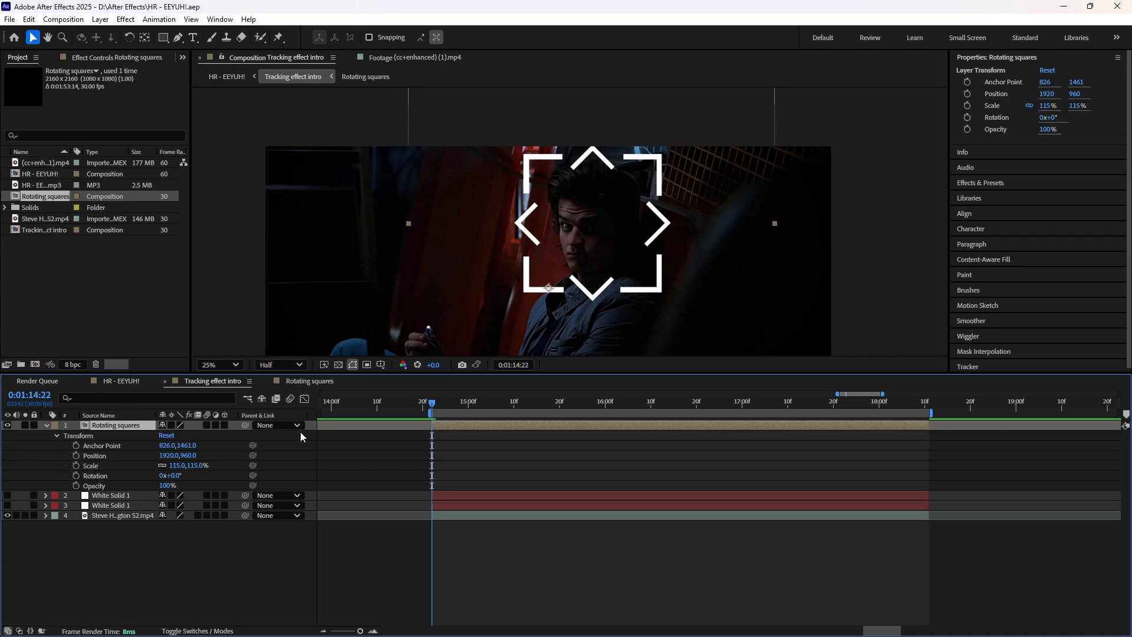
{"action": "left_click", "coordinate": [984, 184]}
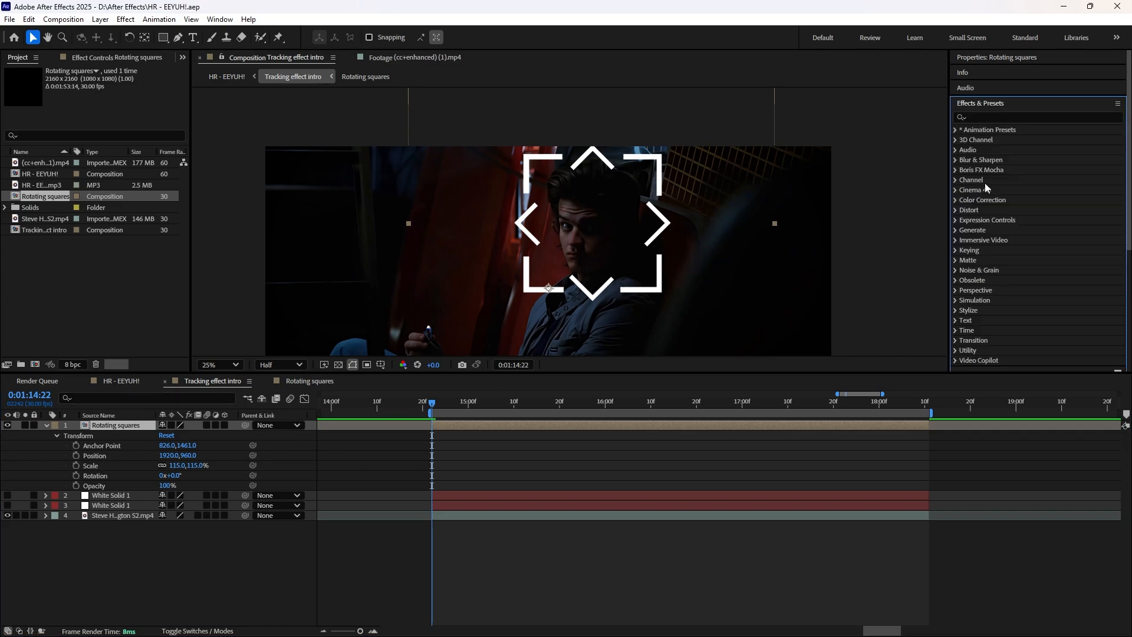
{"action": "left_click", "coordinate": [995, 117]}
{"action": "type", "text": "glow"}
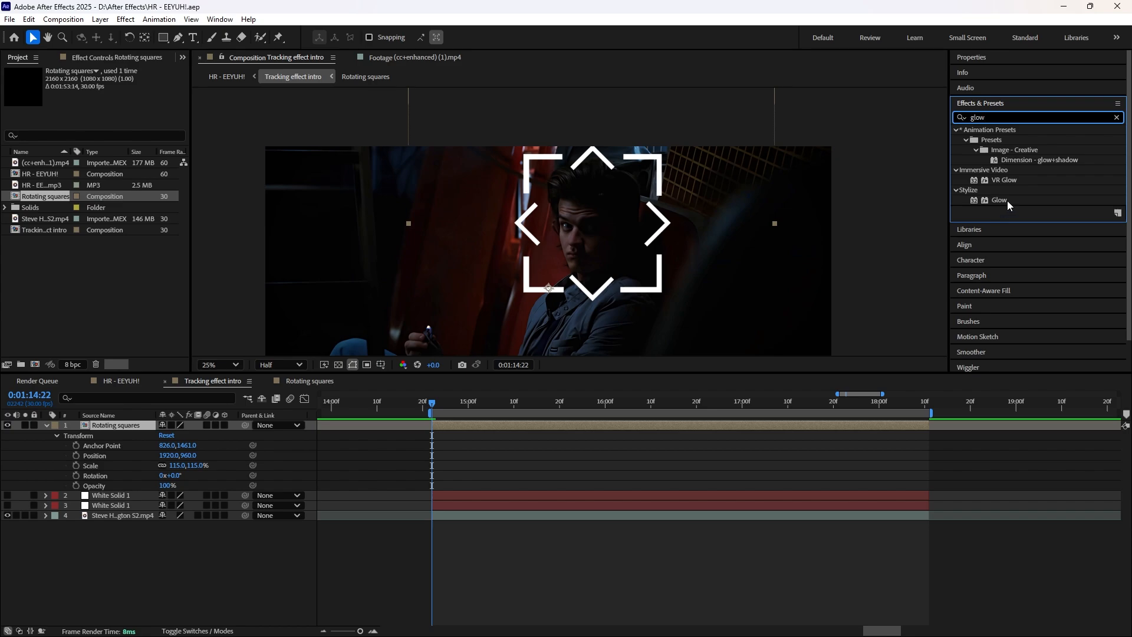
{"action": "left_click_drag", "start_coordinate": [1007, 200], "coordinate": [500, 430]}
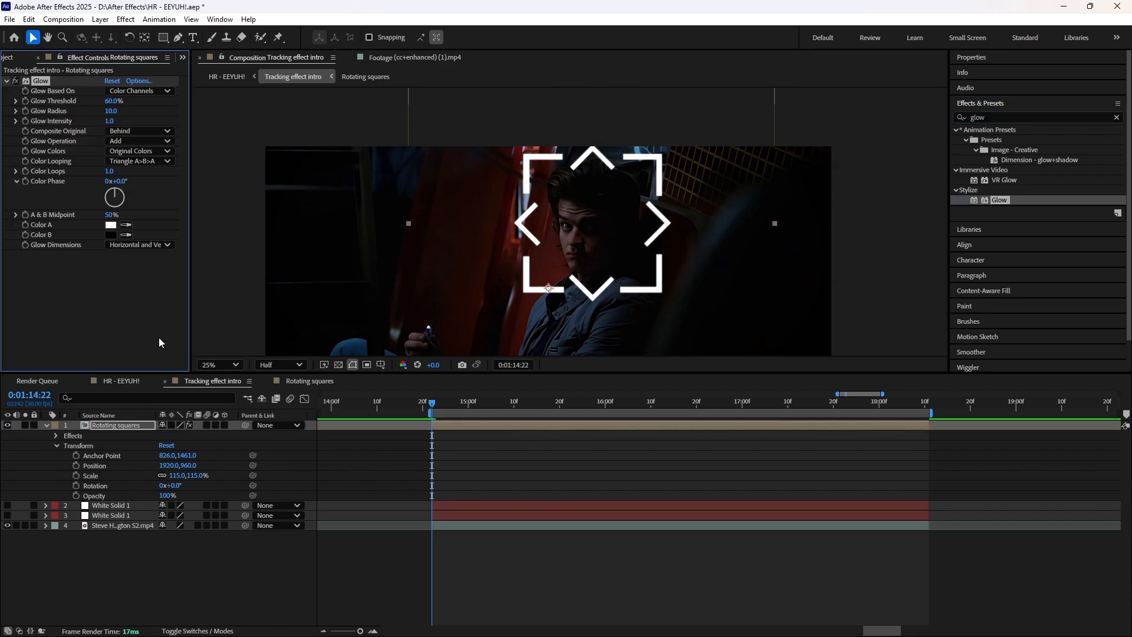
Step: Set the Glow threshold to 0% and its radius to 50, saving the project
{"action": "left_click_drag", "start_coordinate": [113, 101], "coordinate": [181, 102]}
{"action": "left_click_drag", "start_coordinate": [464, 105], "coordinate": [103, 115]}
{"action": "key", "text": "ctrl+s"}
{"action": "left_click", "coordinate": [111, 110]}
{"action": "type", "text": "50"}
{"action": "key", "text": "Return"}
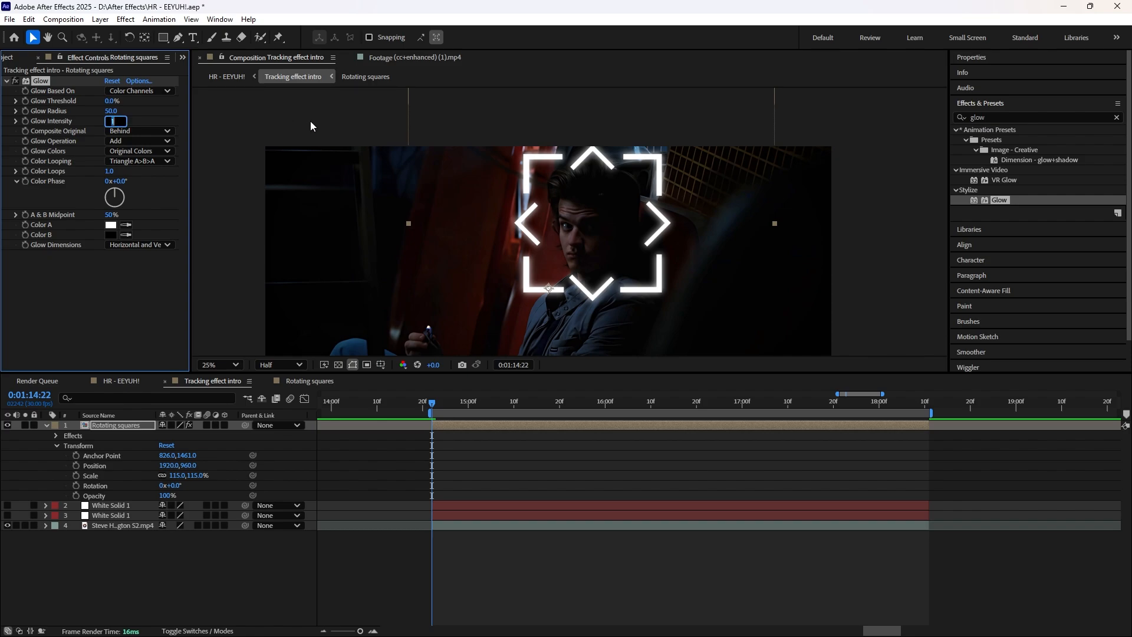
Step: Set the Glow intensity to 10 and increase its radius to 100
{"action": "type", "text": "10"}
{"action": "key", "text": "Return"}
{"action": "key", "text": "Return"}
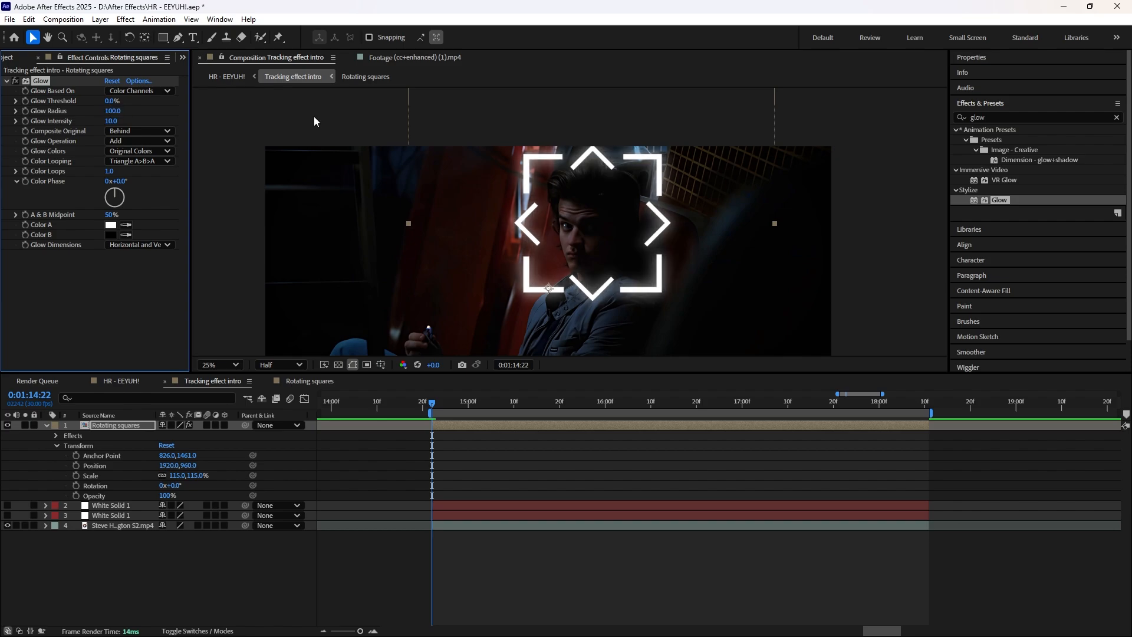
Step: Preview the glowing rotating brackets in HR - EEYUH! from 0:00:09:52 into the drop
{"action": "left_click", "coordinate": [450, 410]}
{"action": "mouse_move", "coordinate": [450, 410]}
{"action": "left_mouse_down"}
{"action": "mouse_move", "coordinate": [877, 414]}
{"action": "mouse_move", "coordinate": [432, 412]}
{"action": "left_mouse_up"}
{"action": "left_click", "coordinate": [309, 381]}
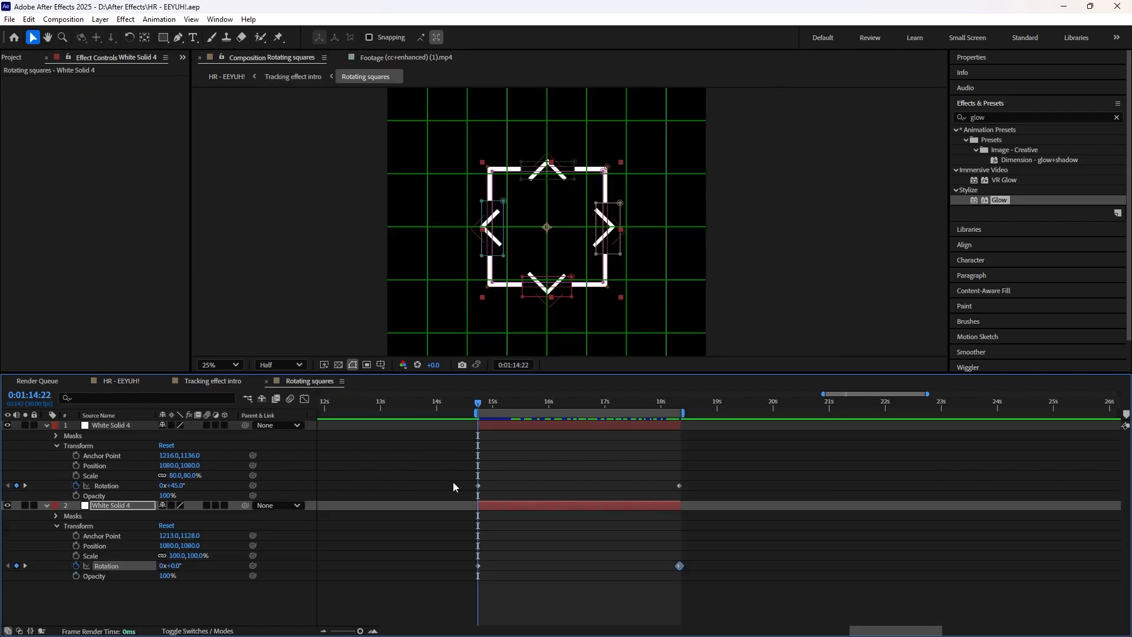
{"action": "left_click", "coordinate": [121, 381]}
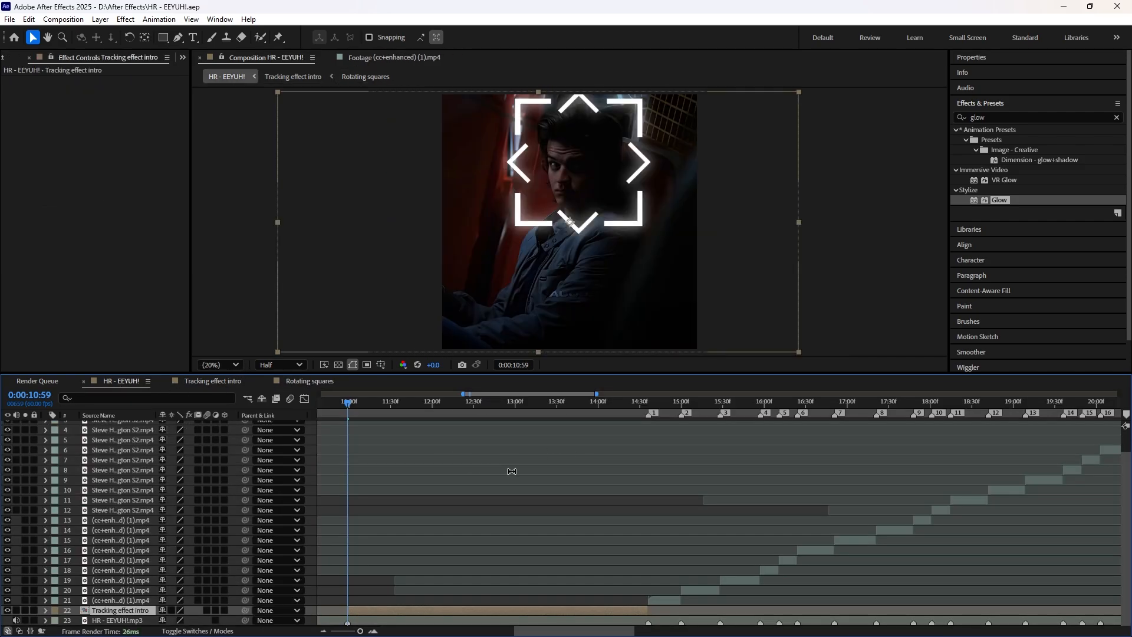
{"action": "scroll", "coordinate": [481, 484], "scroll_direction": "down", "scroll_amount": 3, "text": "alt"}
{"action": "left_click_drag", "start_coordinate": [512, 403], "coordinate": [465, 412]}
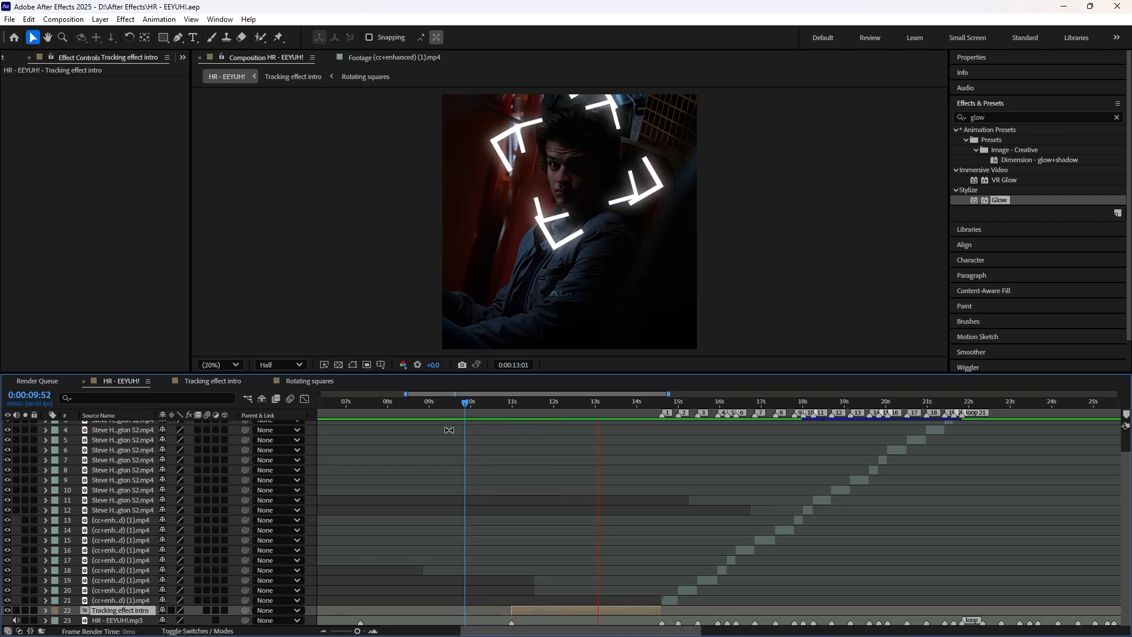
{"action": "key", "text": "space"}
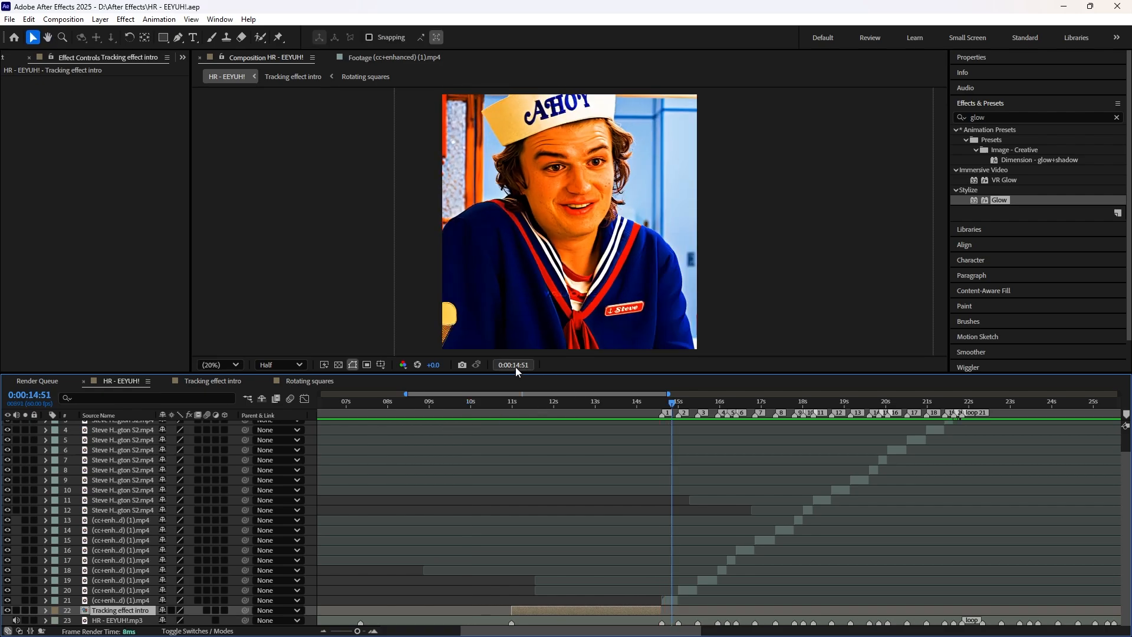
{"action": "left_click", "coordinate": [512, 403]}
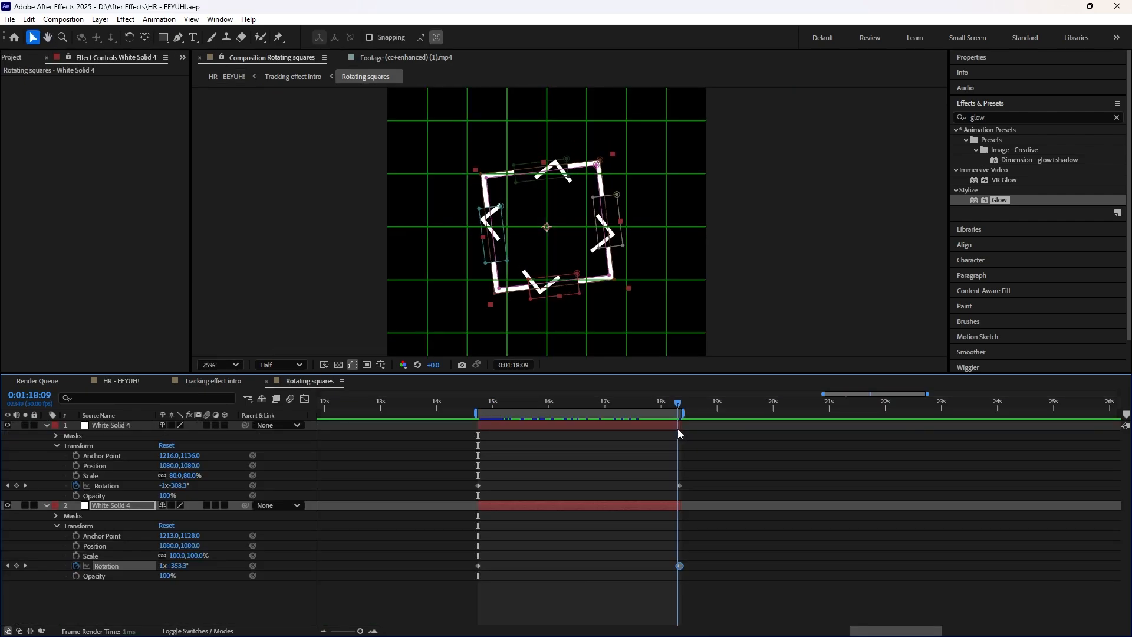
Step: In Rotating squares, set the 80% White Solid 4's end rotation at 0:01:18:10 to 0 revolutions, keeping −315°
{"action": "key", "text": "Page_Down"}
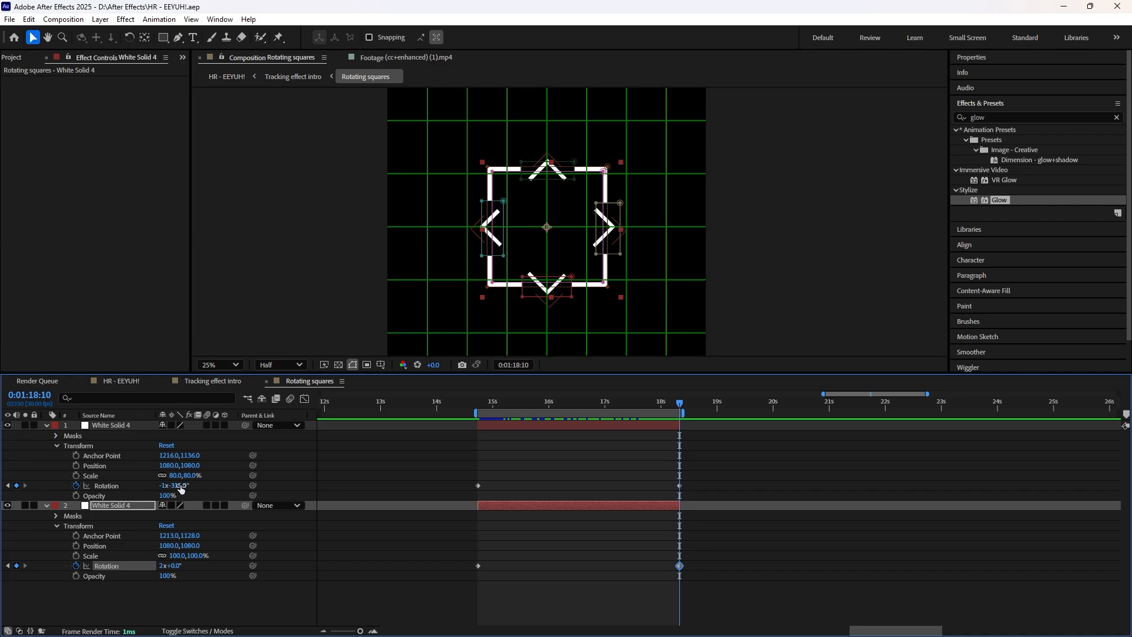
{"action": "left_click", "coordinate": [166, 486]}
{"action": "type", "text": "0"}
{"action": "key", "text": "Return"}
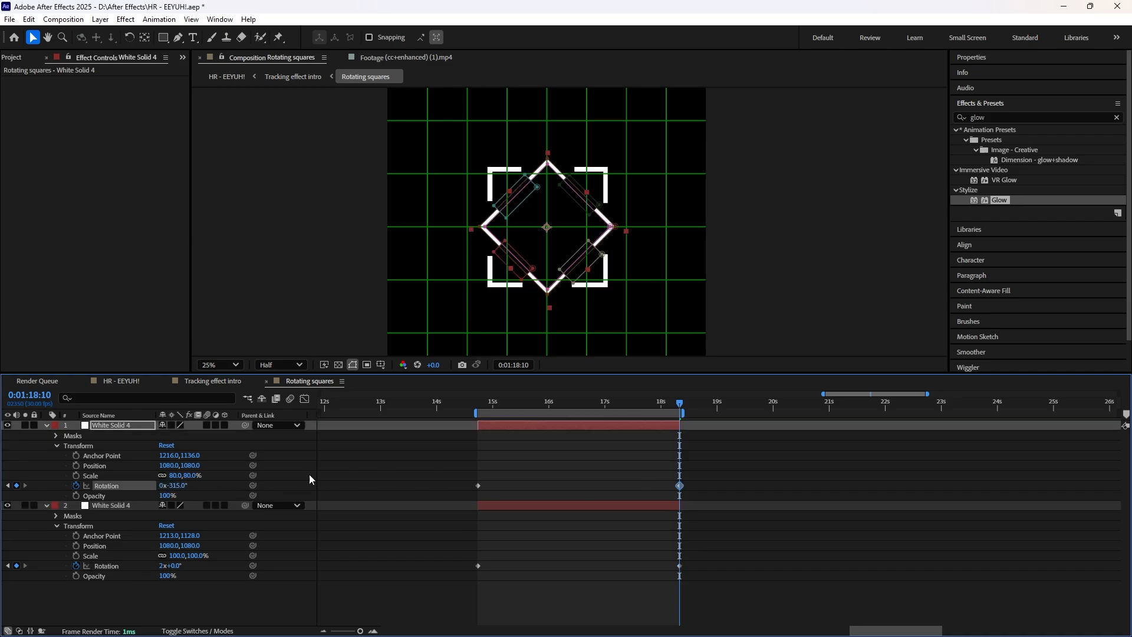
Step: Try 45° as the 80% White Solid 4's end rotation and restore it to −315°
{"action": "left_click", "coordinate": [179, 485]}
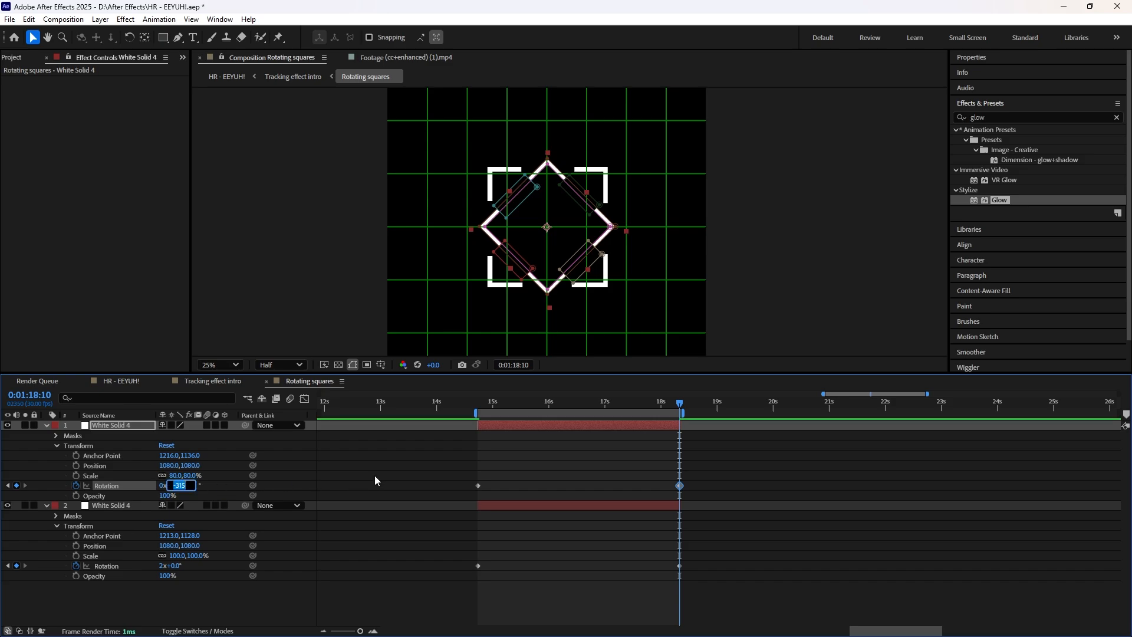
{"action": "type", "text": "45"}
{"action": "key", "text": "Return"}
{"action": "left_click", "coordinate": [168, 487]}
{"action": "type", "text": "-31"}
{"action": "key", "text": "Return"}
Step: Set the full-size White Solid 4's end rotation to one full turn and save the project
{"action": "left_click", "coordinate": [168, 567]}
{"action": "type", "text": "1"}
{"action": "key", "text": "Return"}
{"action": "key", "text": "ctrl+s"}
Step: Preview the revised rotation in Rotating squares and HR - EEYUH!, and return to the Tracking effect intro composition
{"action": "left_click", "coordinate": [478, 406]}
{"action": "key", "text": "space"}
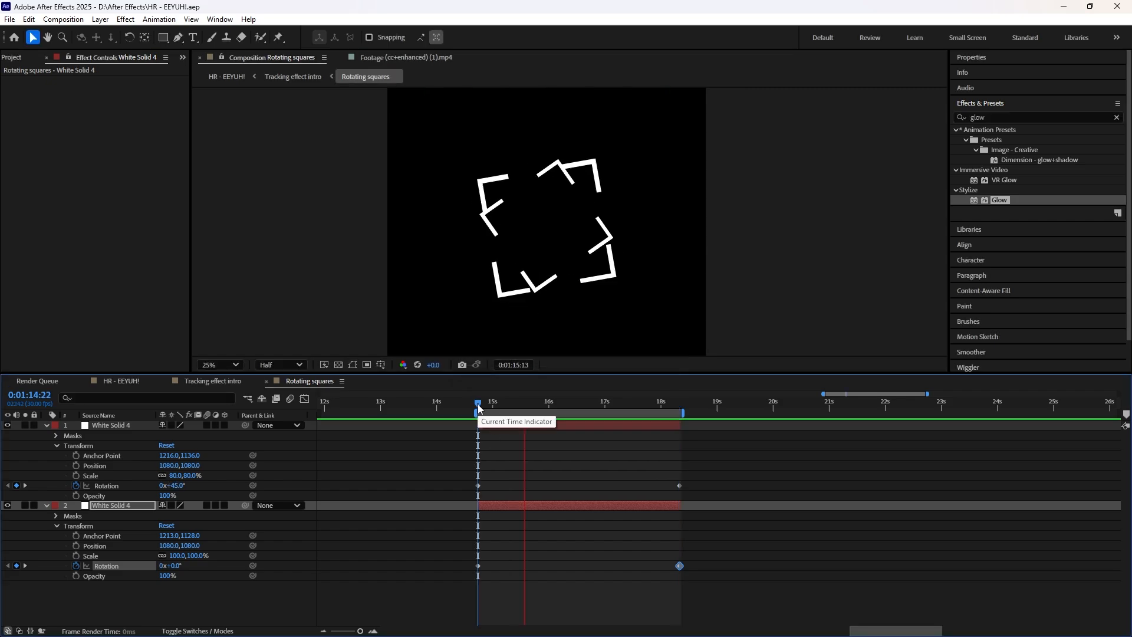
{"action": "mouse_move", "coordinate": [478, 406]}
{"action": "left_mouse_down"}
{"action": "mouse_move", "coordinate": [518, 403]}
{"action": "mouse_move", "coordinate": [481, 401]}
{"action": "left_mouse_up"}
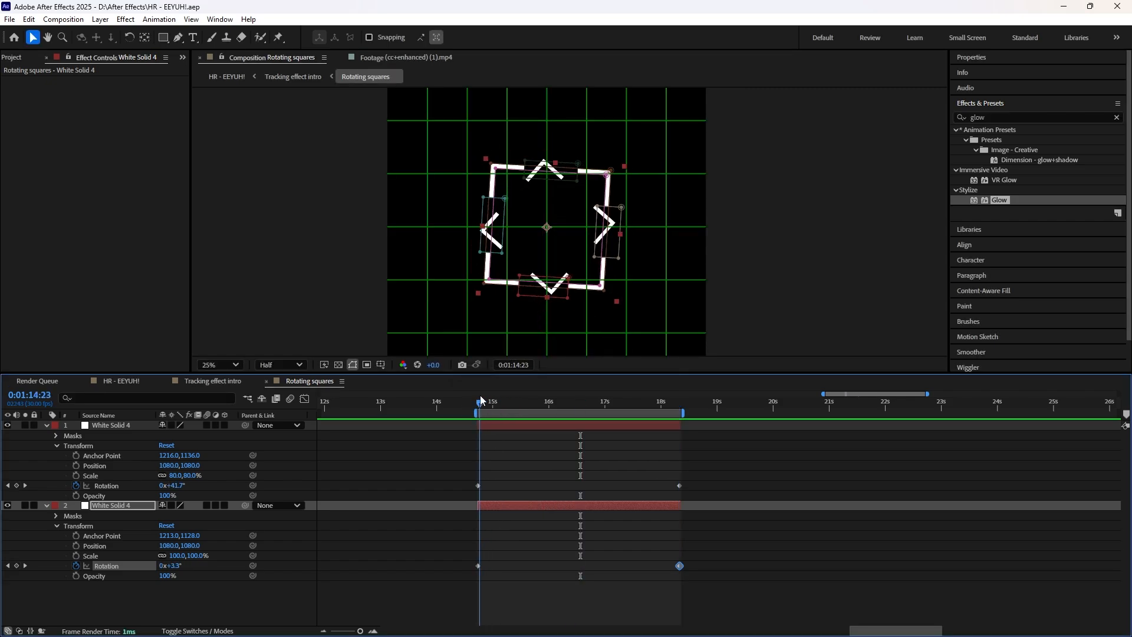
{"action": "left_click", "coordinate": [121, 380]}
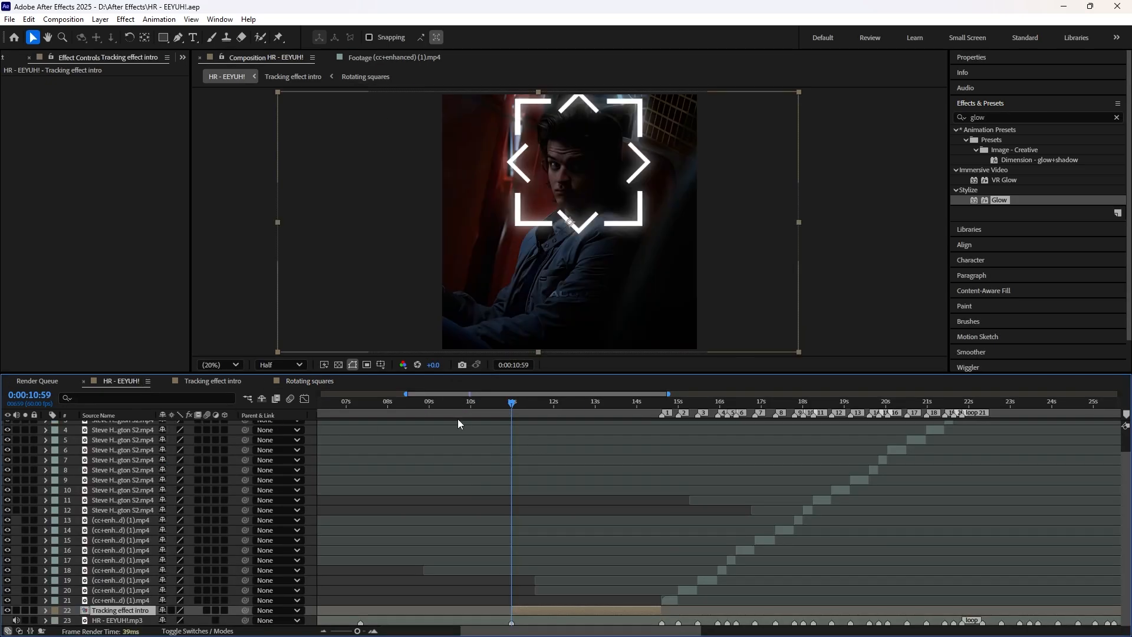
{"action": "left_click_drag", "start_coordinate": [519, 402], "coordinate": [473, 405]}
{"action": "key", "text": "space"}
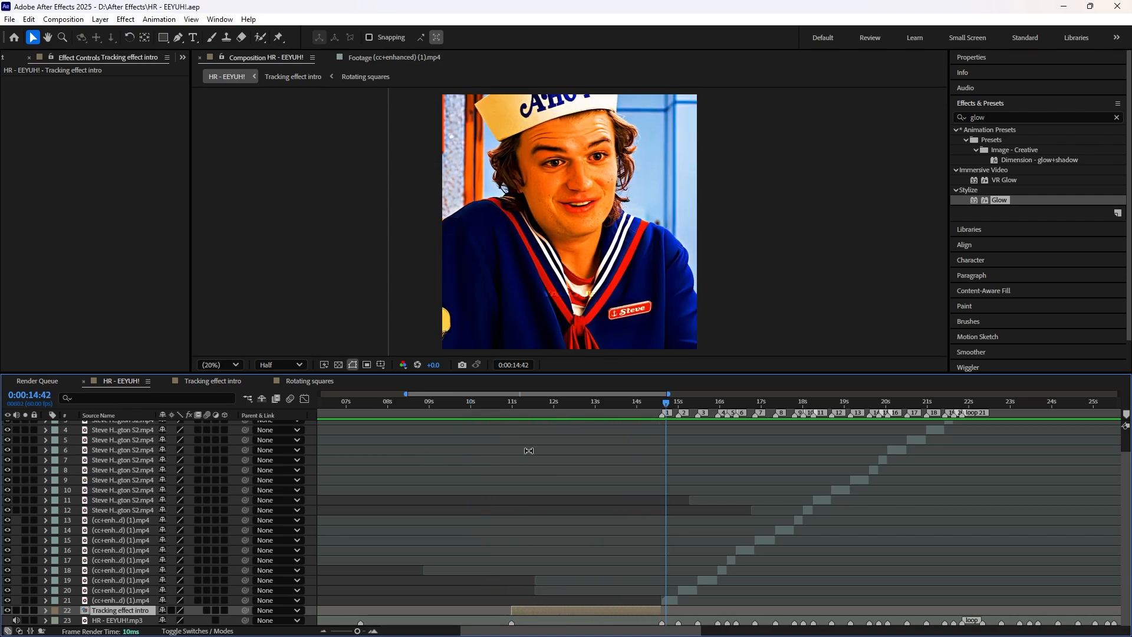
{"action": "left_click", "coordinate": [512, 401]}
{"action": "left_click", "coordinate": [209, 380]}
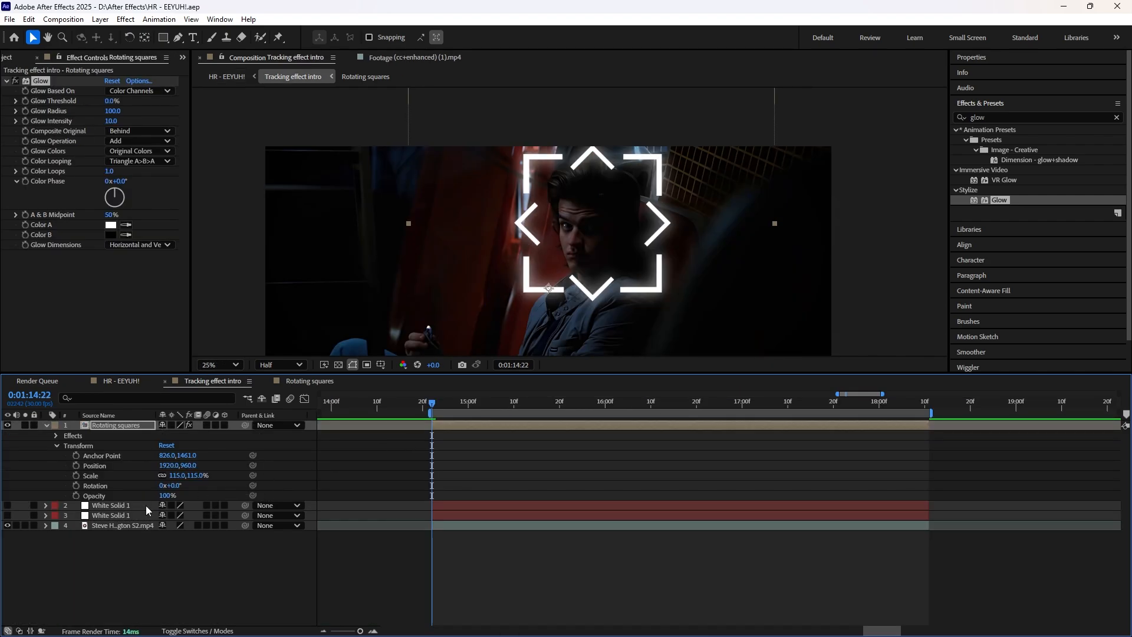
Step: Add opacity keyframes at 100% to the Rotating squares layer at 0:01:14:22, 0:01:16:14 and 0:01:18:10
{"action": "left_click", "coordinate": [131, 505]}
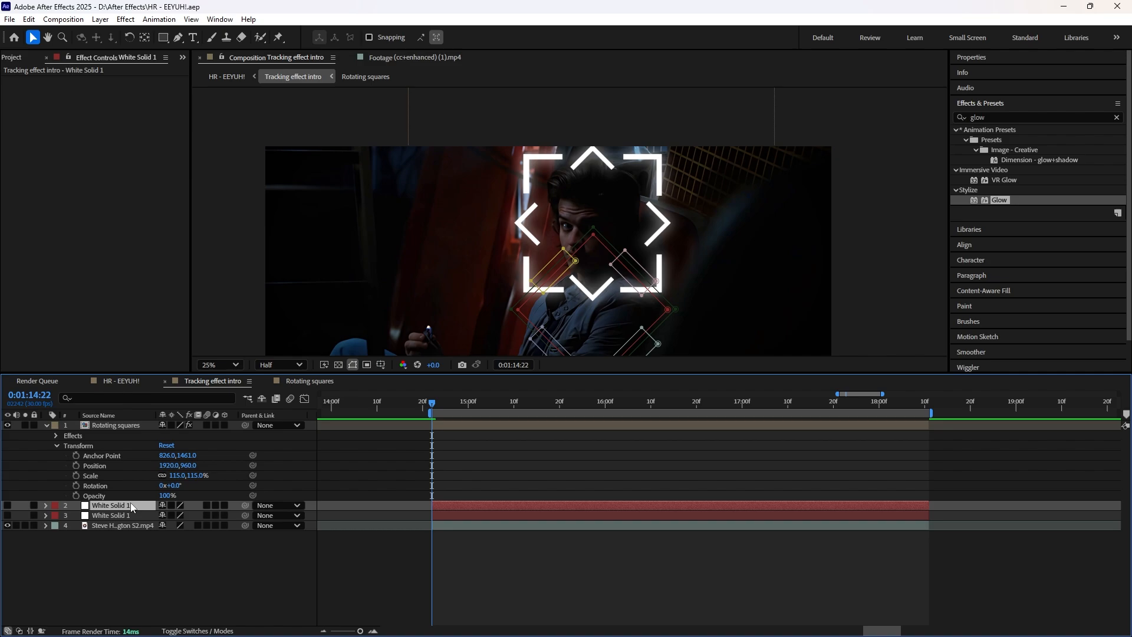
{"action": "left_click", "coordinate": [455, 423]}
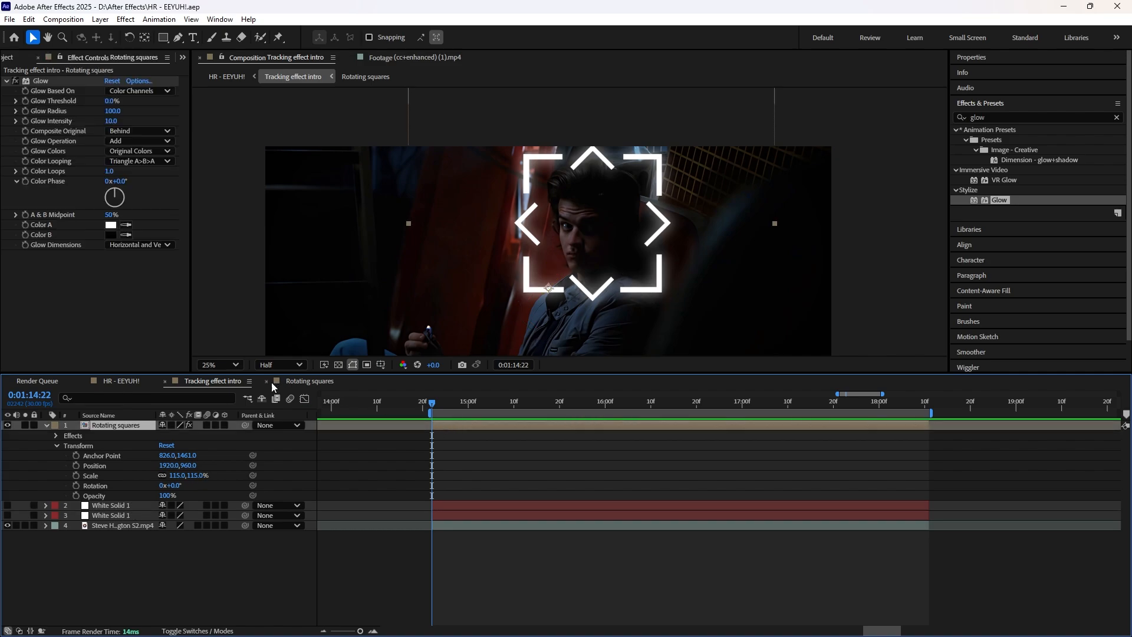
{"action": "left_click_drag", "start_coordinate": [433, 403], "coordinate": [432, 403]}
{"action": "left_click", "coordinate": [76, 495]}
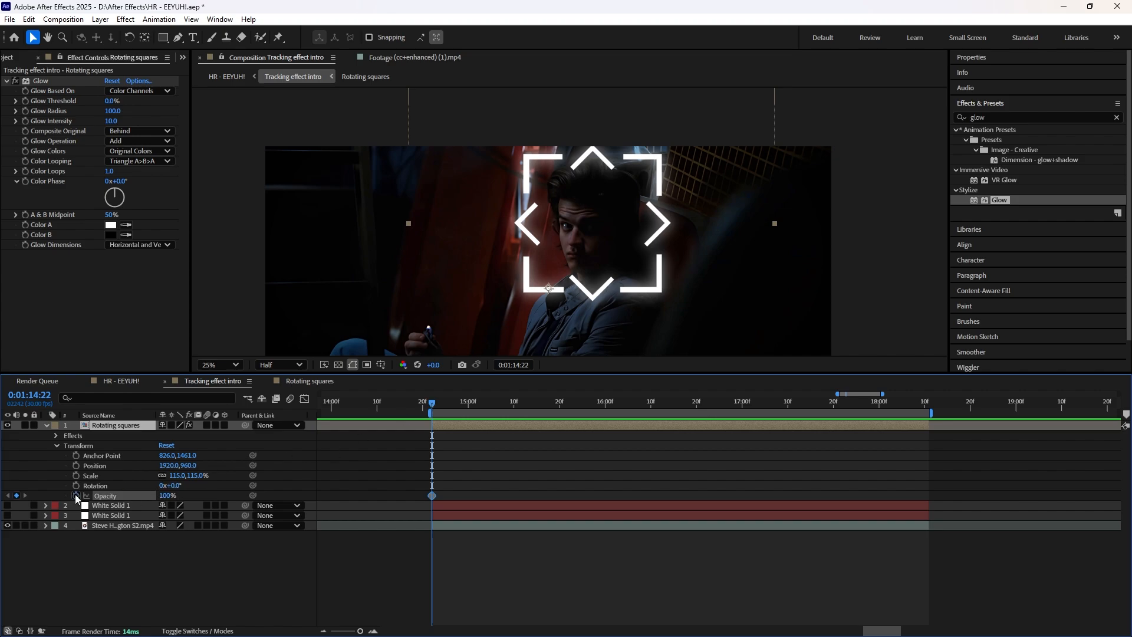
{"action": "left_click_drag", "start_coordinate": [433, 407], "coordinate": [926, 439]}
{"action": "left_click", "coordinate": [16, 495]}
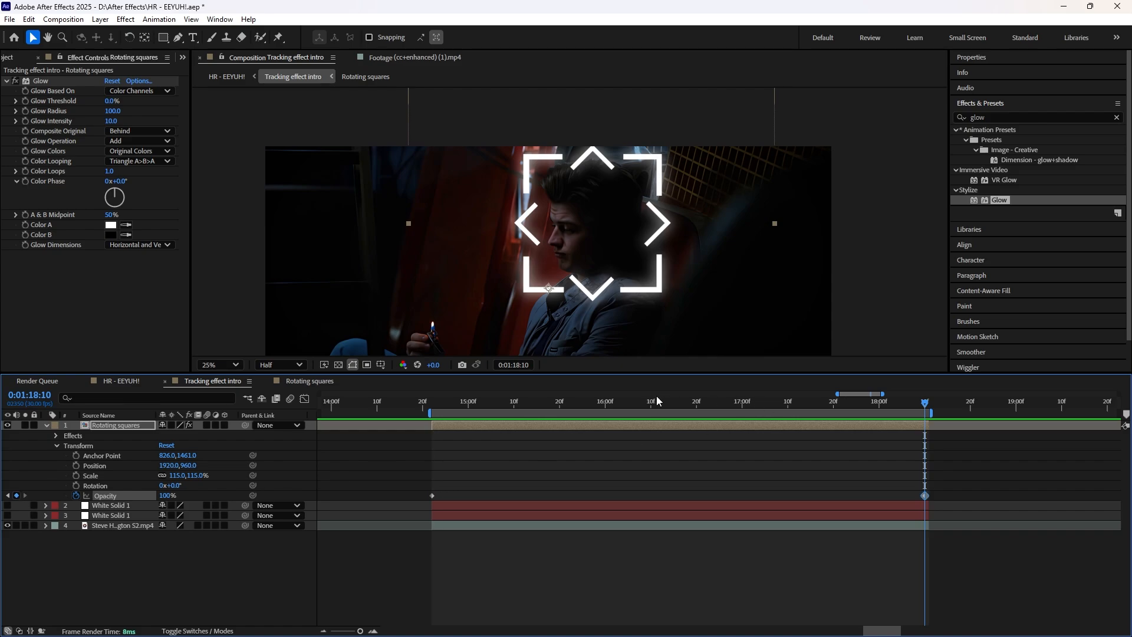
{"action": "left_click_drag", "start_coordinate": [715, 408], "coordinate": [670, 408]}
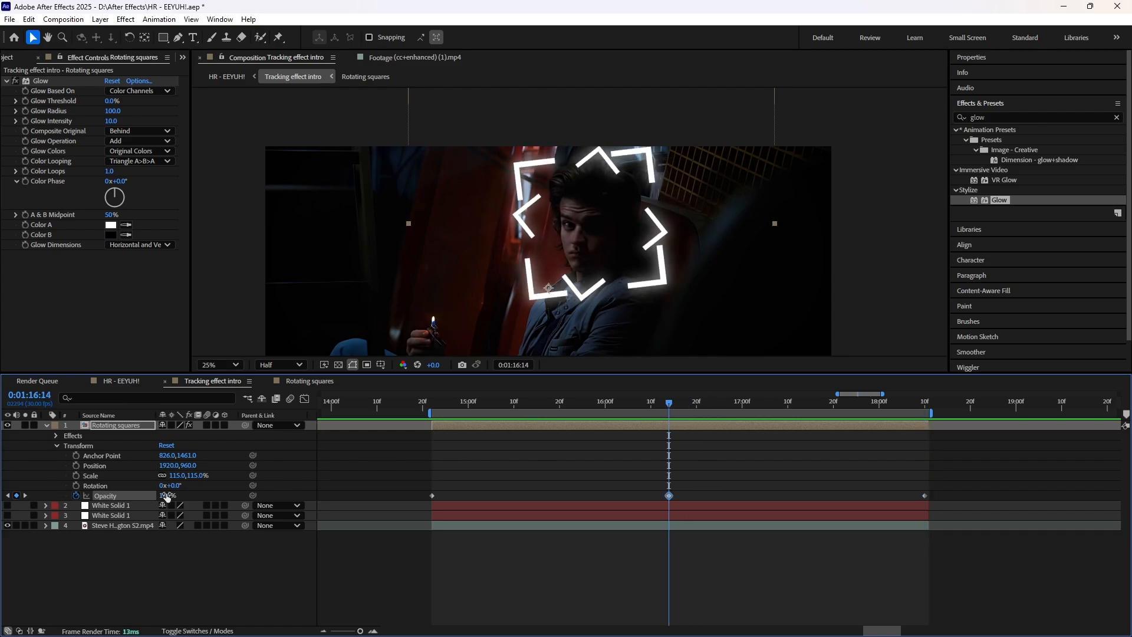
Step: Set the Rotating squares opacity to 0% at 0:01:14:22 and 0:01:18:10, save the project and preview the fade
{"action": "left_click_drag", "start_coordinate": [504, 407], "coordinate": [431, 407]}
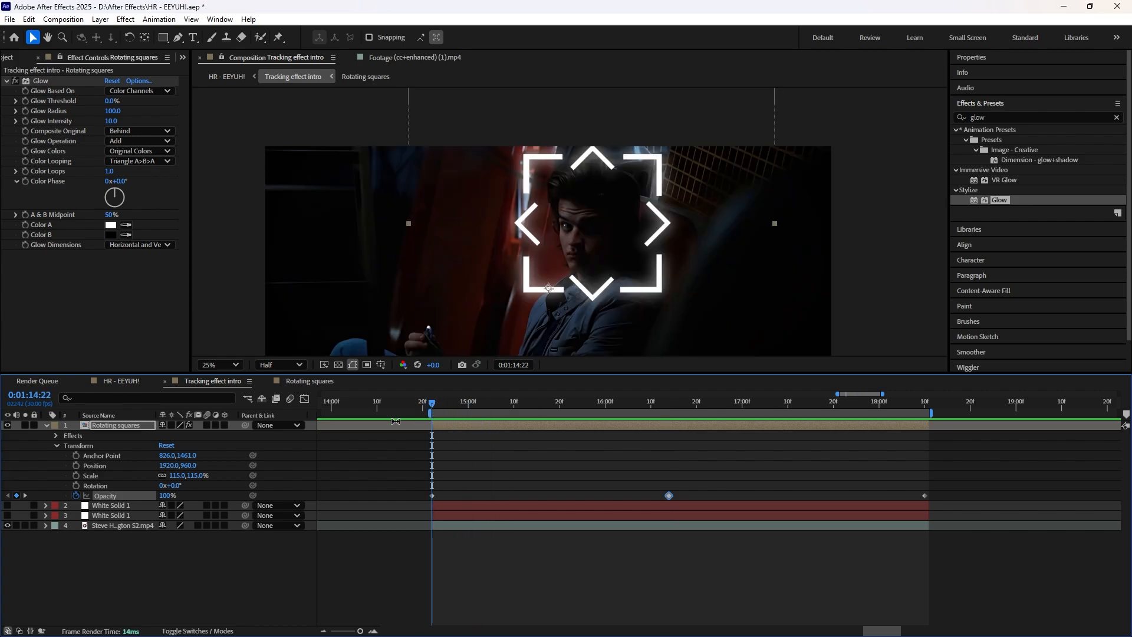
{"action": "left_click", "coordinate": [160, 495]}
{"action": "key", "text": "Return"}
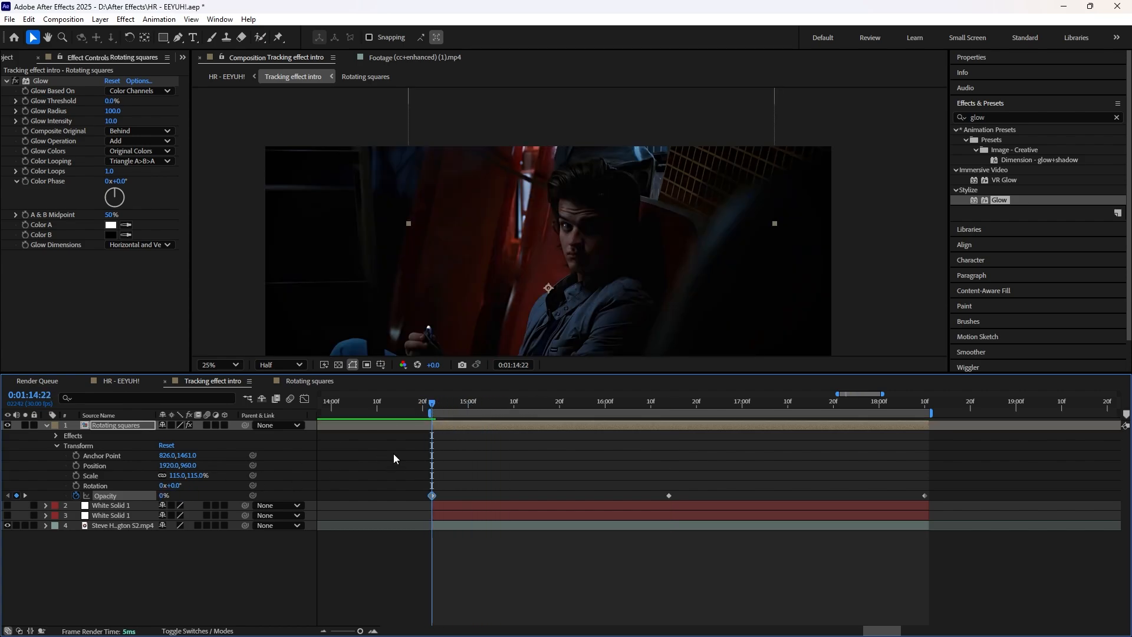
{"action": "left_click", "coordinate": [917, 405]}
{"action": "left_click_drag", "start_coordinate": [918, 405], "coordinate": [925, 405]}
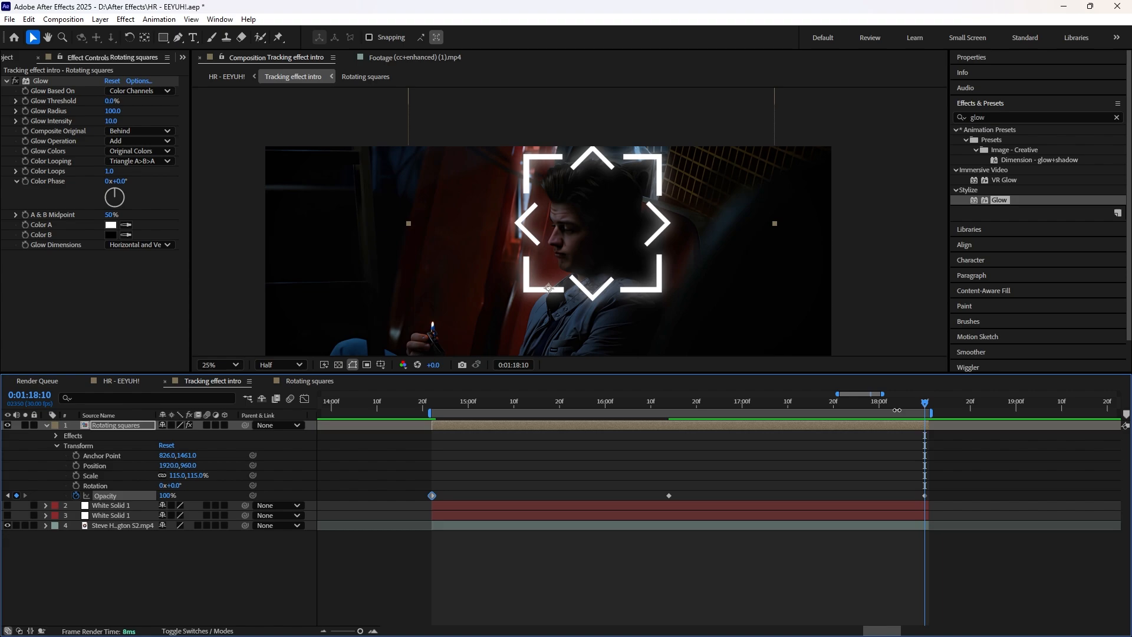
{"action": "left_click", "coordinate": [164, 496]}
{"action": "type", "text": "0"}
{"action": "key", "text": "Return"}
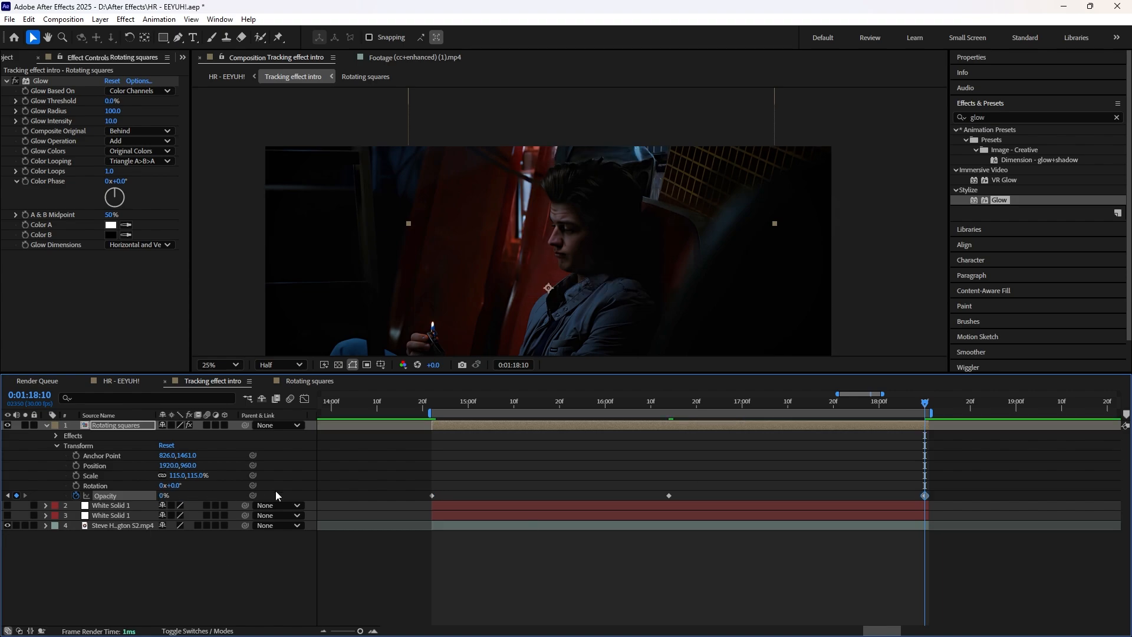
{"action": "left_click", "coordinate": [433, 401]}
{"action": "key", "text": "space"}
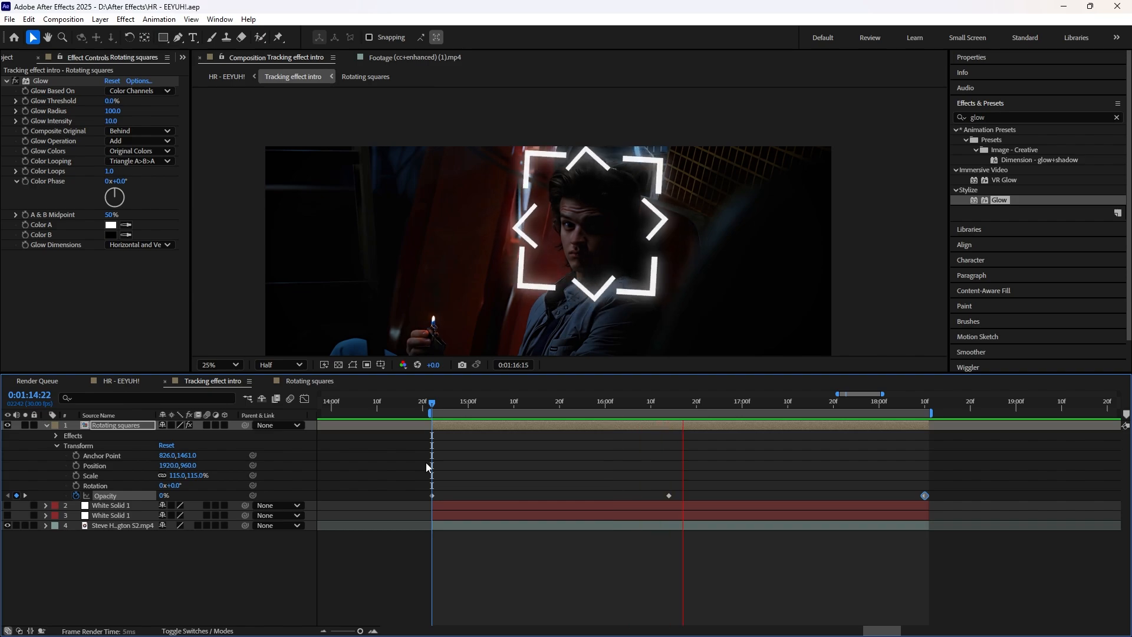
{"action": "key", "text": "space"}
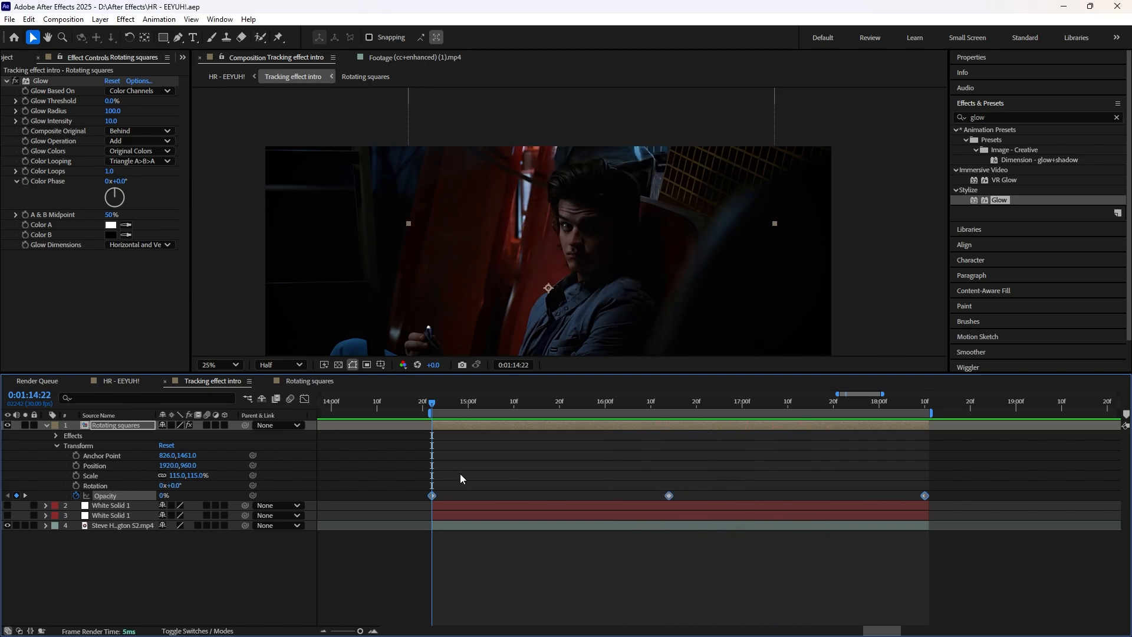
Step: Easy-ease the opacity keyframes in the graph and extend the middle keyframe's handles out to the start and end keyframes
{"action": "left_click", "coordinate": [304, 399]}
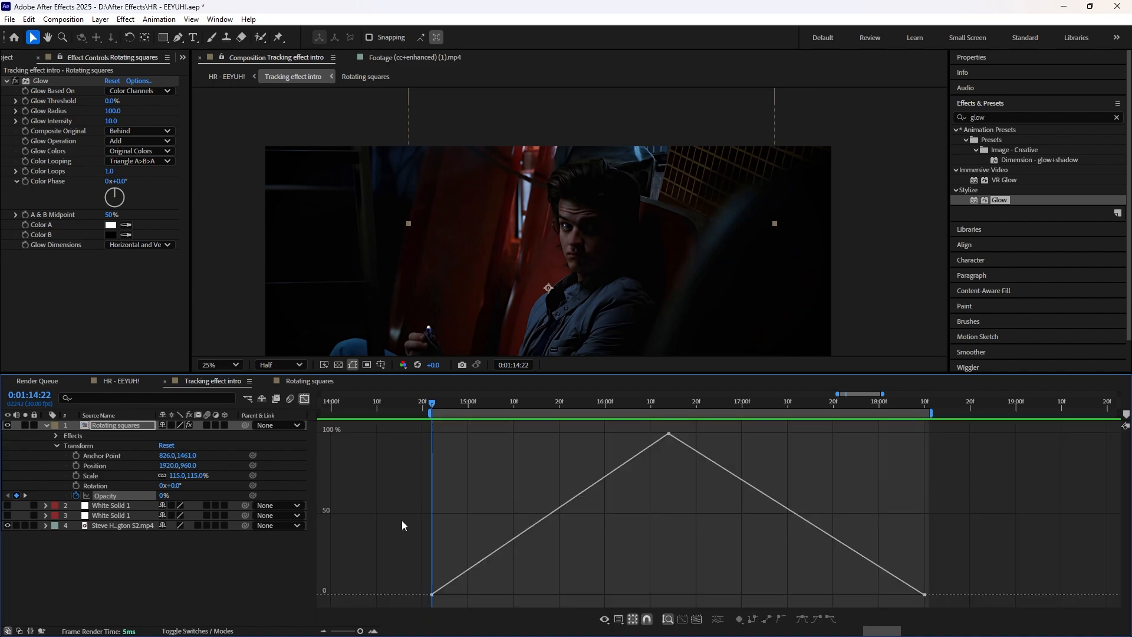
{"action": "left_click", "coordinate": [669, 434]}
{"action": "key", "text": "F9"}
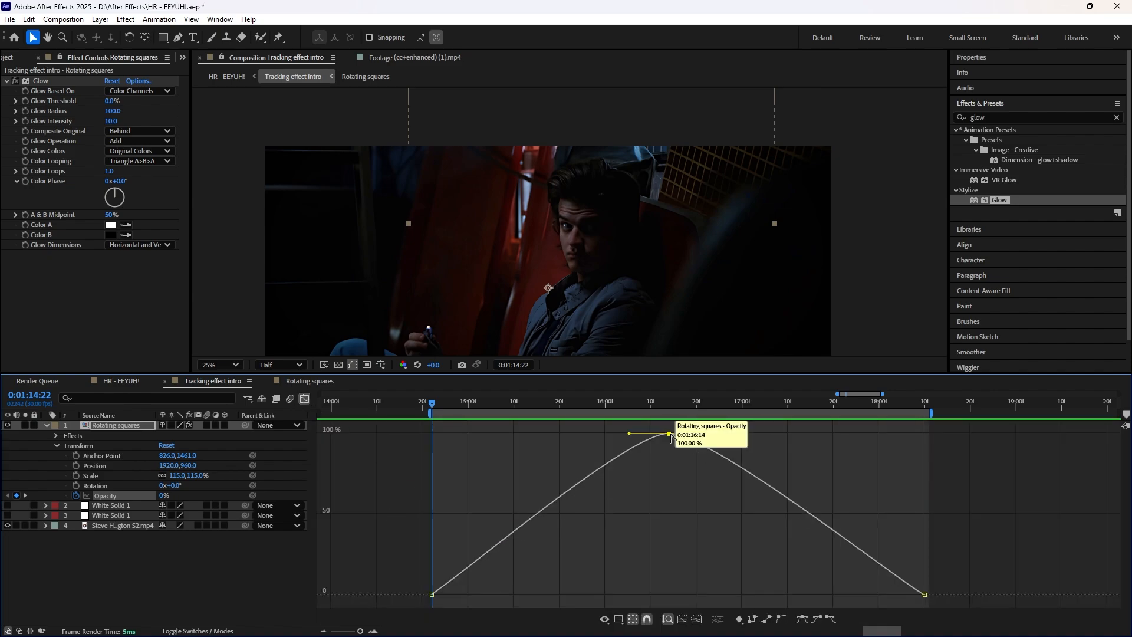
{"action": "left_click_drag", "start_coordinate": [629, 433], "coordinate": [435, 434]}
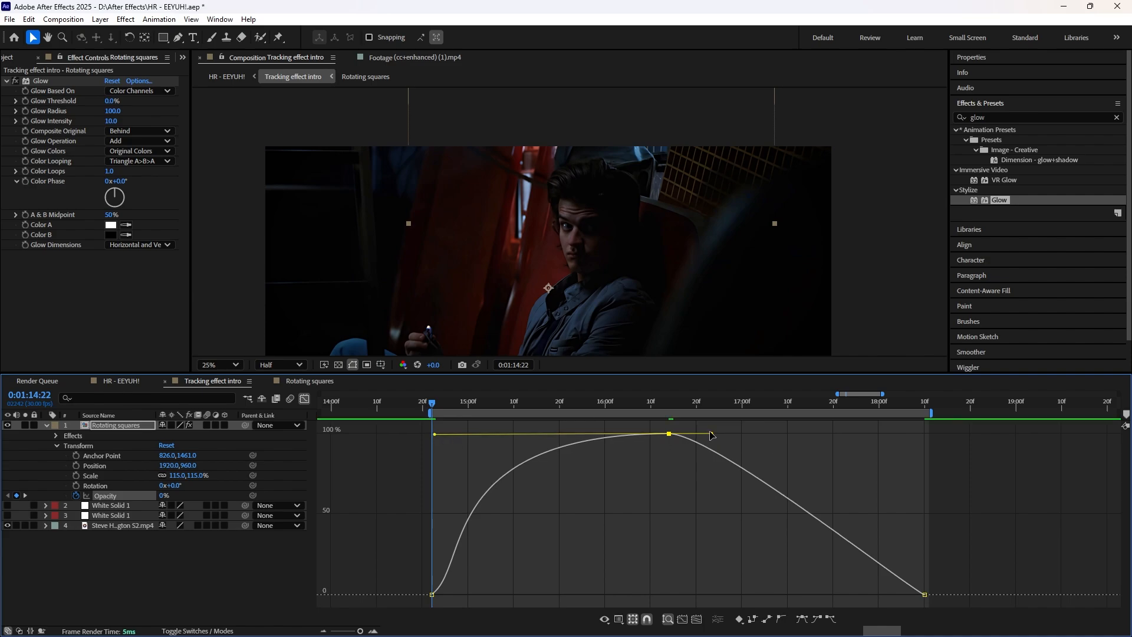
{"action": "left_click_drag", "start_coordinate": [710, 435], "coordinate": [923, 425]}
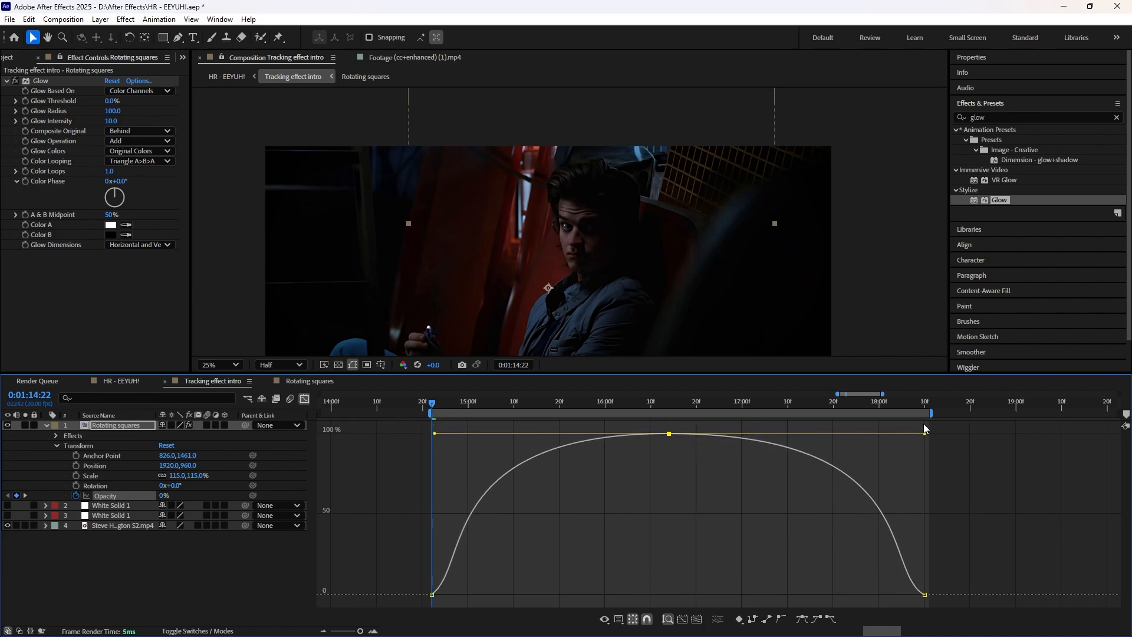
Step: Steepen the opacity curve at the first and last keyframes by raising their handles almost vertically, and preview the fade
{"action": "left_click", "coordinate": [433, 594]}
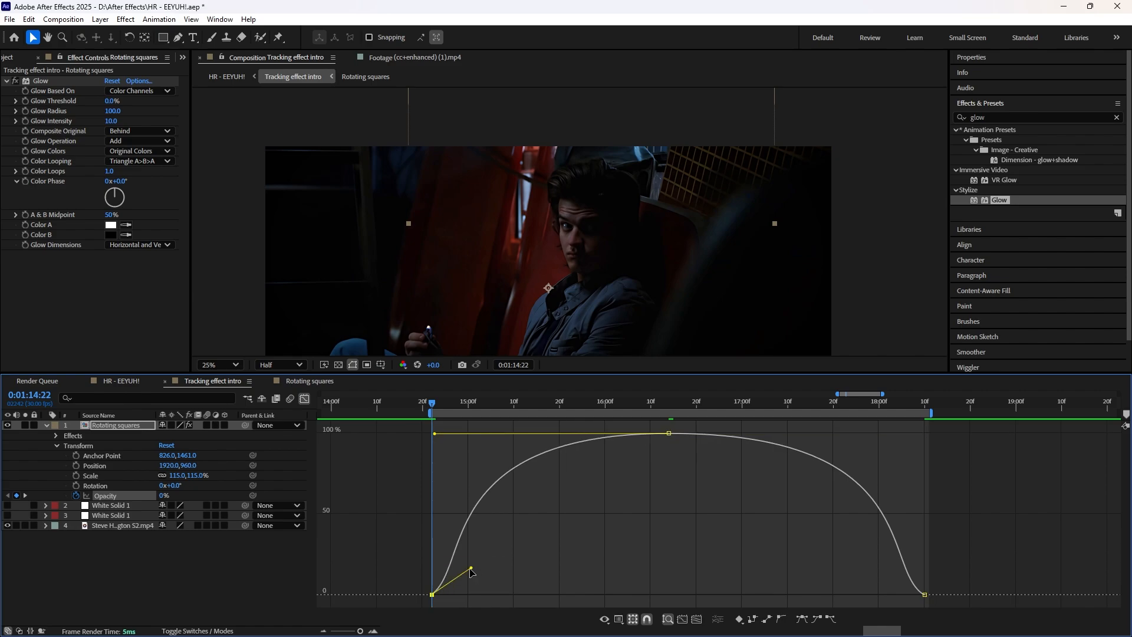
{"action": "left_click_drag", "start_coordinate": [473, 570], "coordinate": [434, 494]}
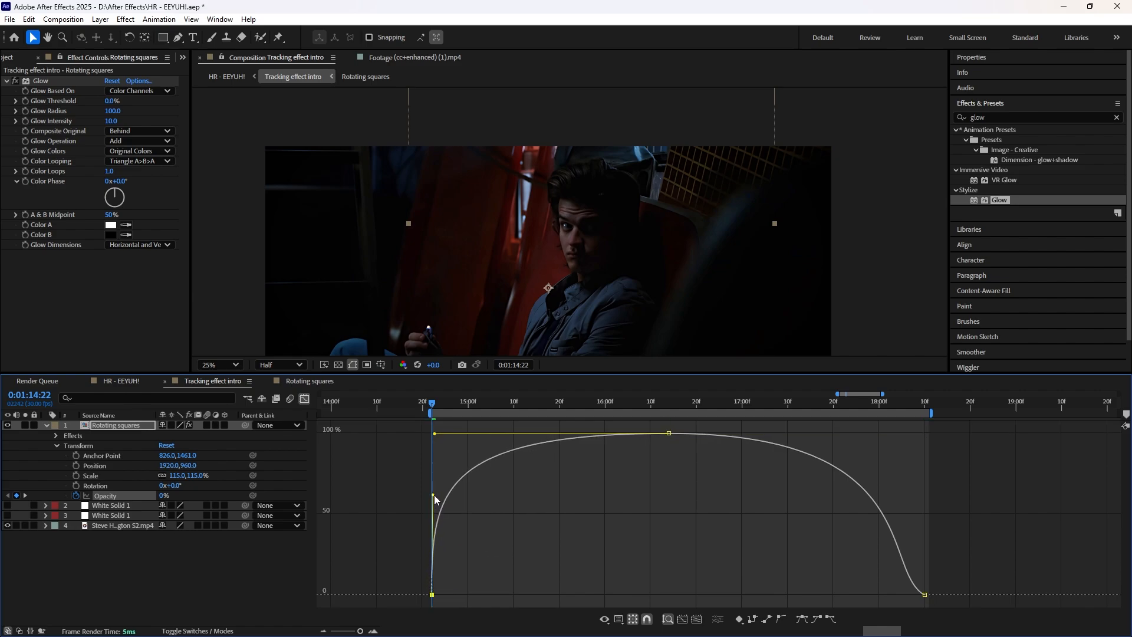
{"action": "left_click", "coordinate": [925, 595]}
{"action": "left_click_drag", "start_coordinate": [883, 568], "coordinate": [940, 516]}
{"action": "key", "text": "space"}
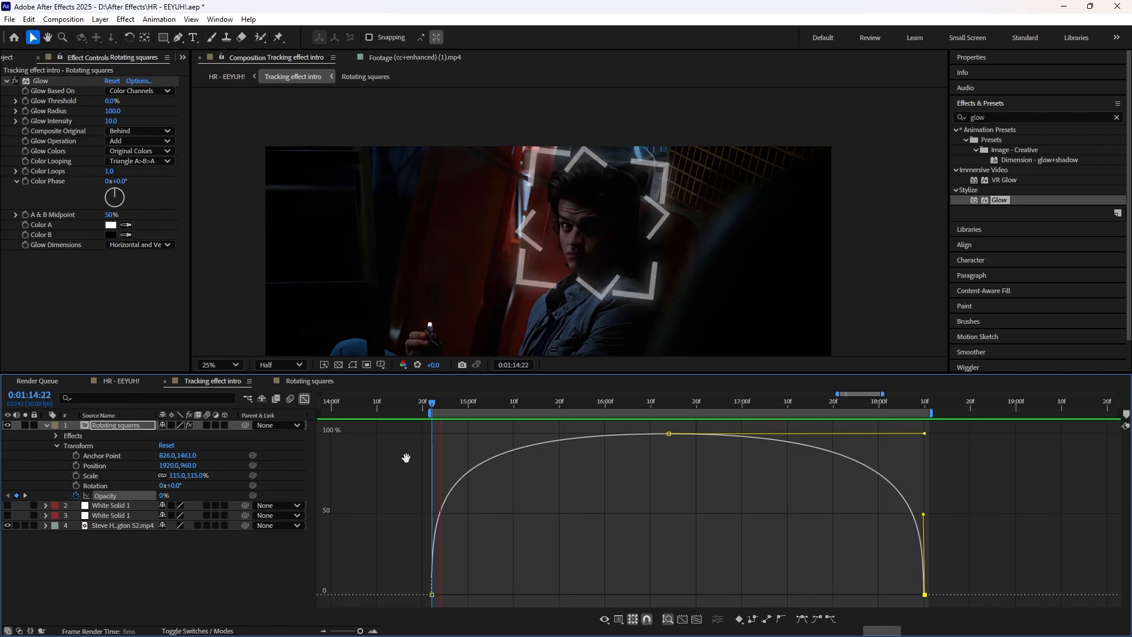
{"action": "key", "text": "space"}
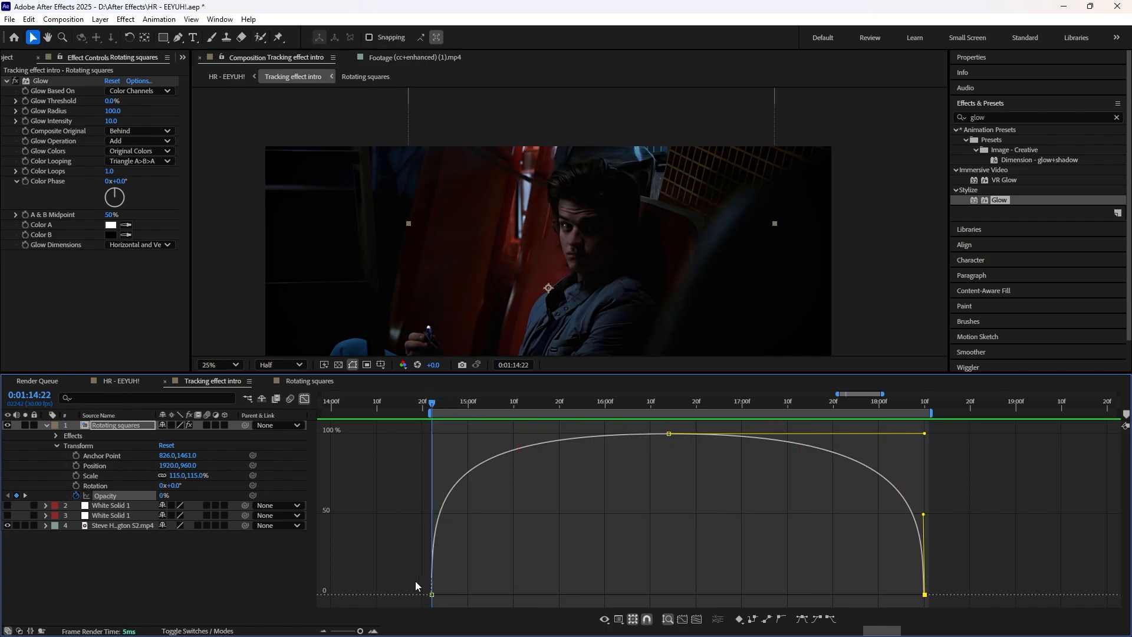
Step: Shorten both handles of the middle opacity keyframe and raise the first keyframe's handle for a quicker fade-in
{"action": "left_click", "coordinate": [431, 594]}
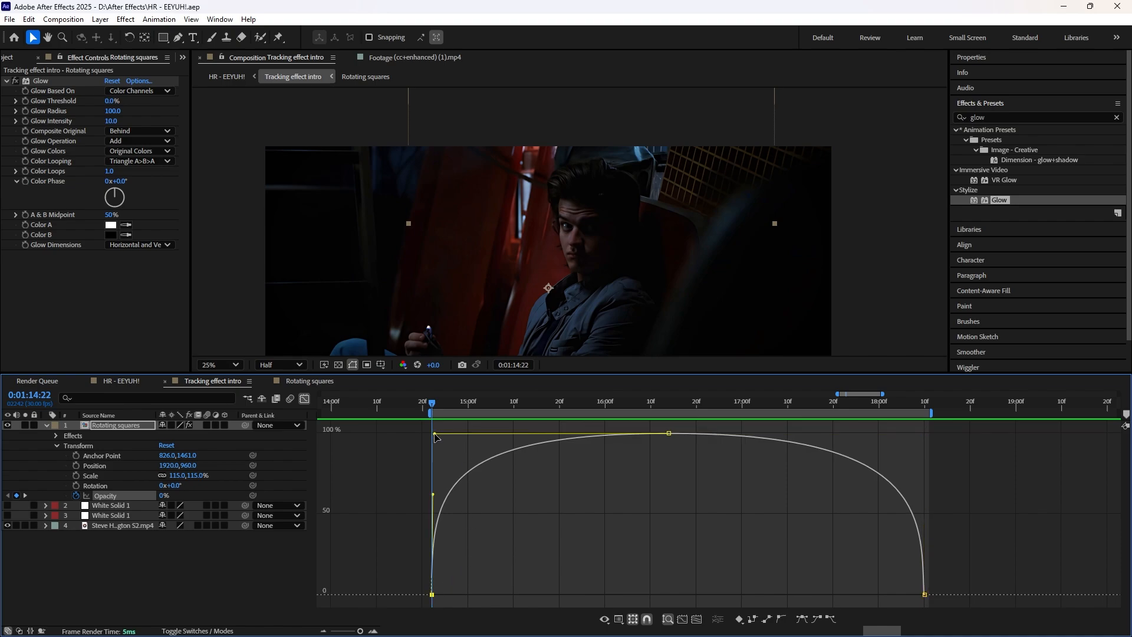
{"action": "left_click_drag", "start_coordinate": [435, 434], "coordinate": [468, 437]}
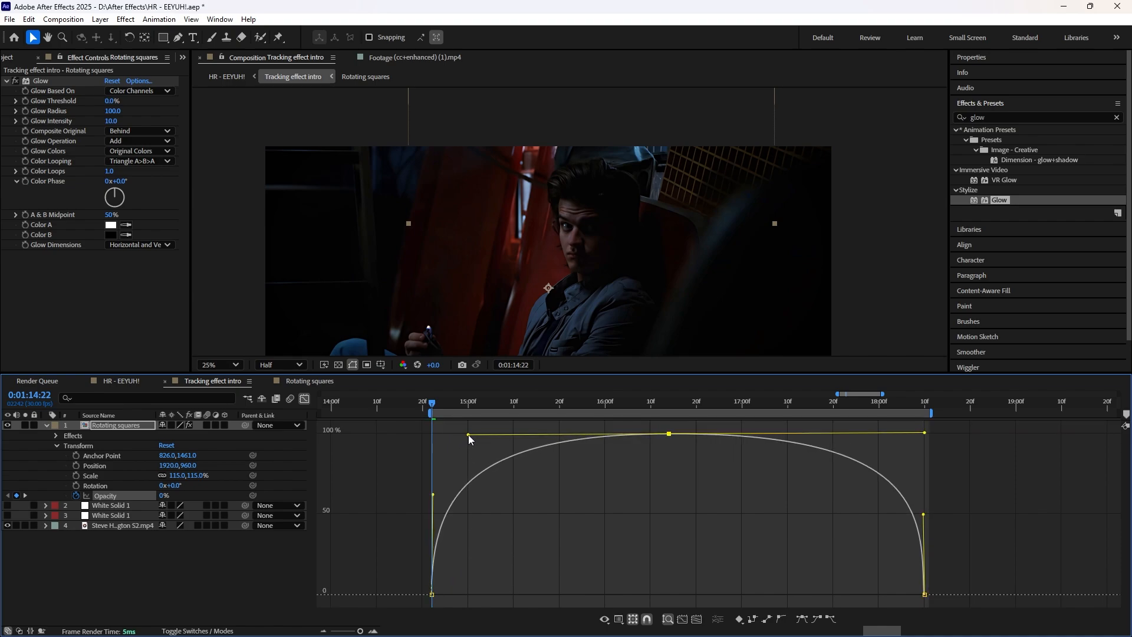
{"action": "left_click_drag", "start_coordinate": [433, 499], "coordinate": [423, 447]}
{"action": "left_click", "coordinate": [669, 434]}
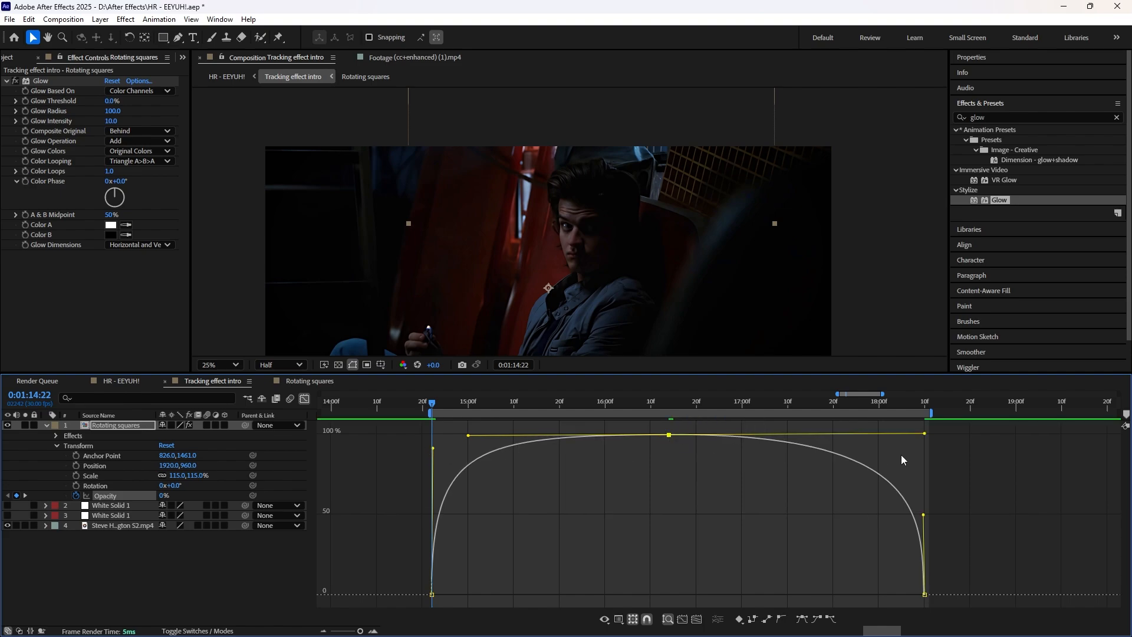
{"action": "left_click_drag", "start_coordinate": [925, 435], "coordinate": [871, 434]}
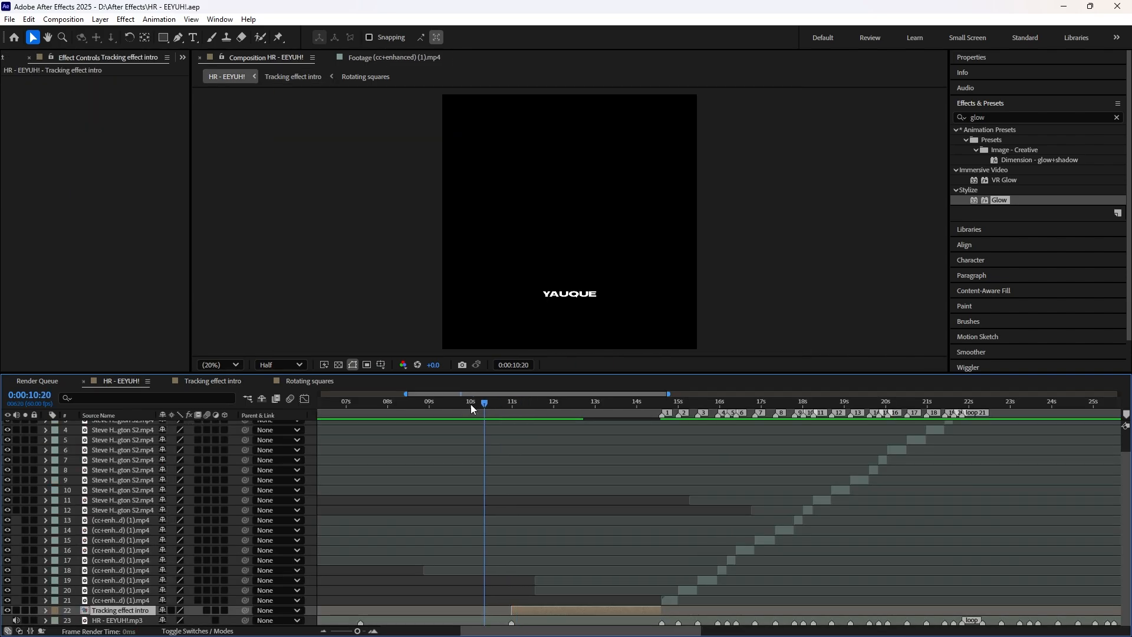
Step: Save the project and preview the transition from the tracking intro into the first clips in the HR - EEYUH! composition
{"action": "left_click", "coordinate": [469, 406]}
{"action": "key", "text": "space"}
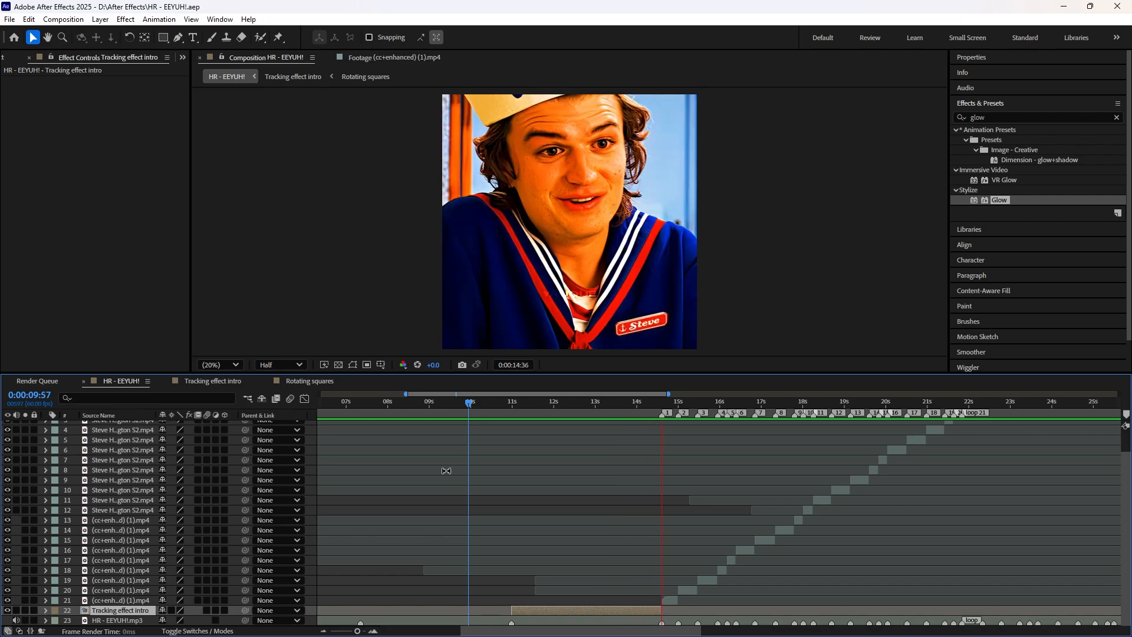
{"action": "key", "text": "space"}
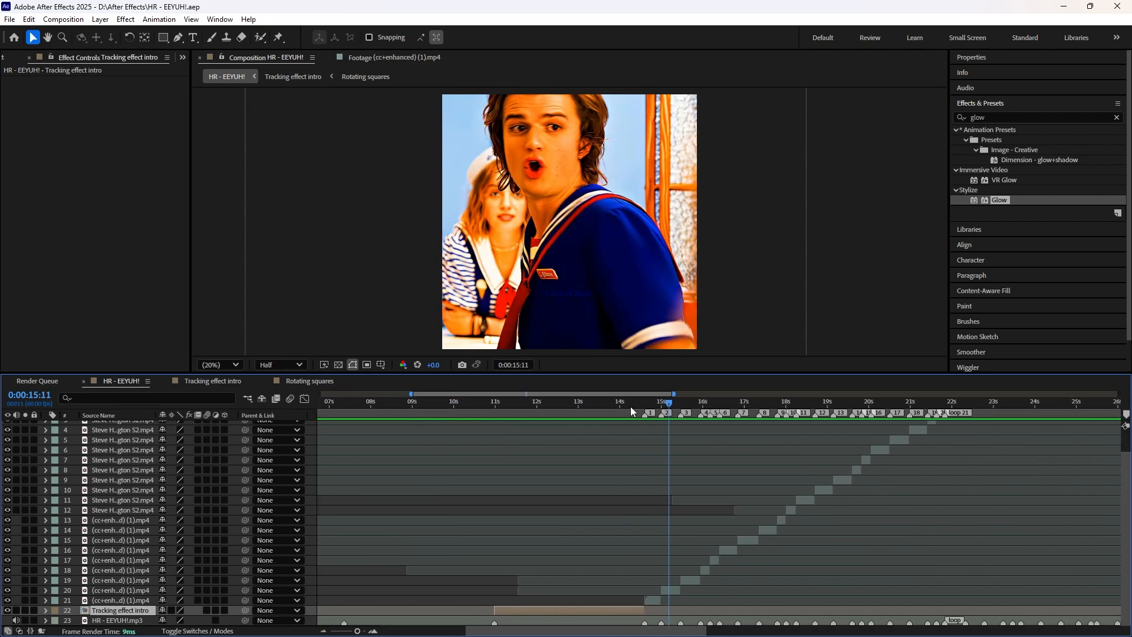
Step: Enable motion blur for the Tracking effect intro layer and the HR - EEYUH! composition, and save the project
{"action": "left_click_drag", "start_coordinate": [630, 406], "coordinate": [430, 413]}
{"action": "left_click", "coordinate": [206, 609]}
{"action": "left_click", "coordinate": [290, 399]}
{"action": "key", "text": "ctrl+s"}
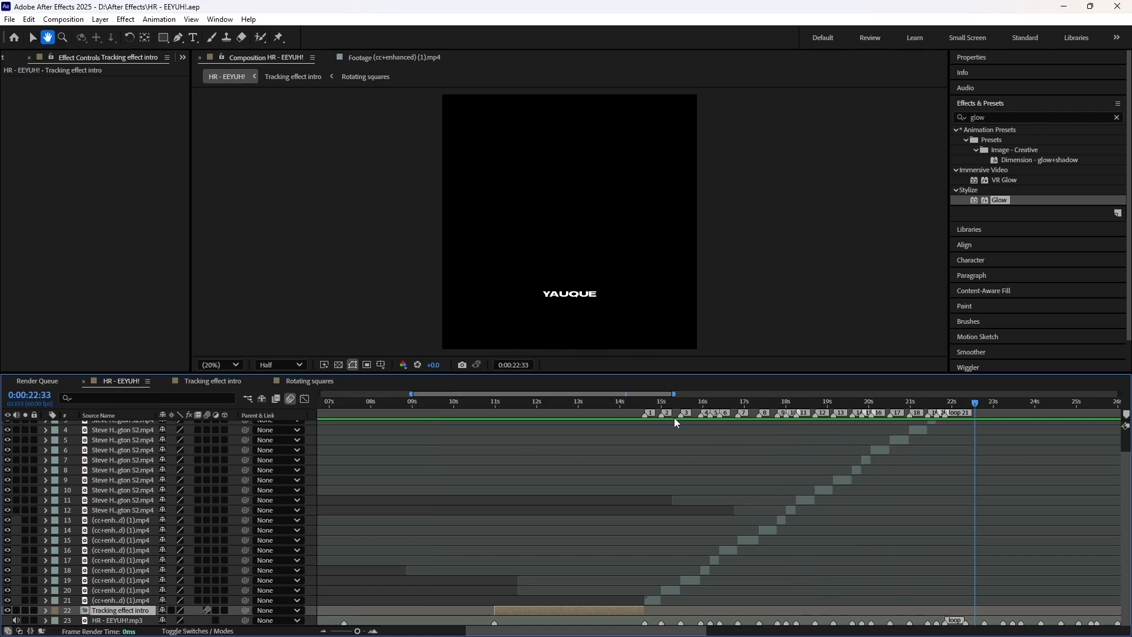
{"action": "left_click_drag", "start_coordinate": [599, 402], "coordinate": [493, 407]}
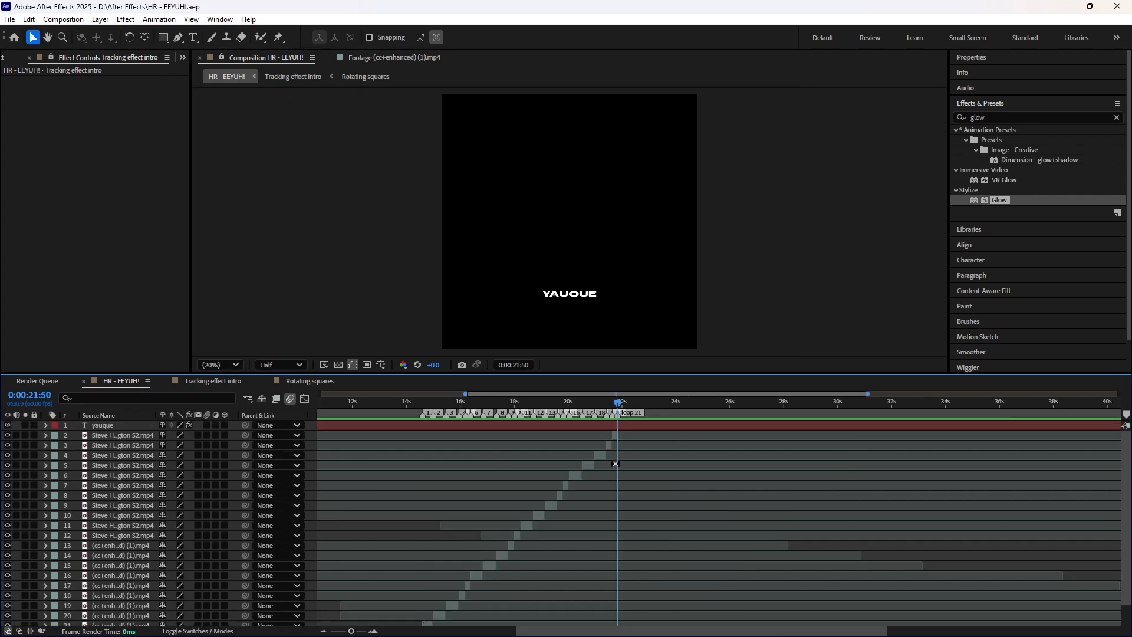
Step: Duplicate all twenty clip layers that follow the drop, with the current time set to the loop 21 marker at 0:00:21:50
{"action": "scroll", "coordinate": [615, 460], "scroll_direction": "down", "scroll_amount": 1}
{"action": "left_click_drag", "start_coordinate": [623, 404], "coordinate": [426, 422]}
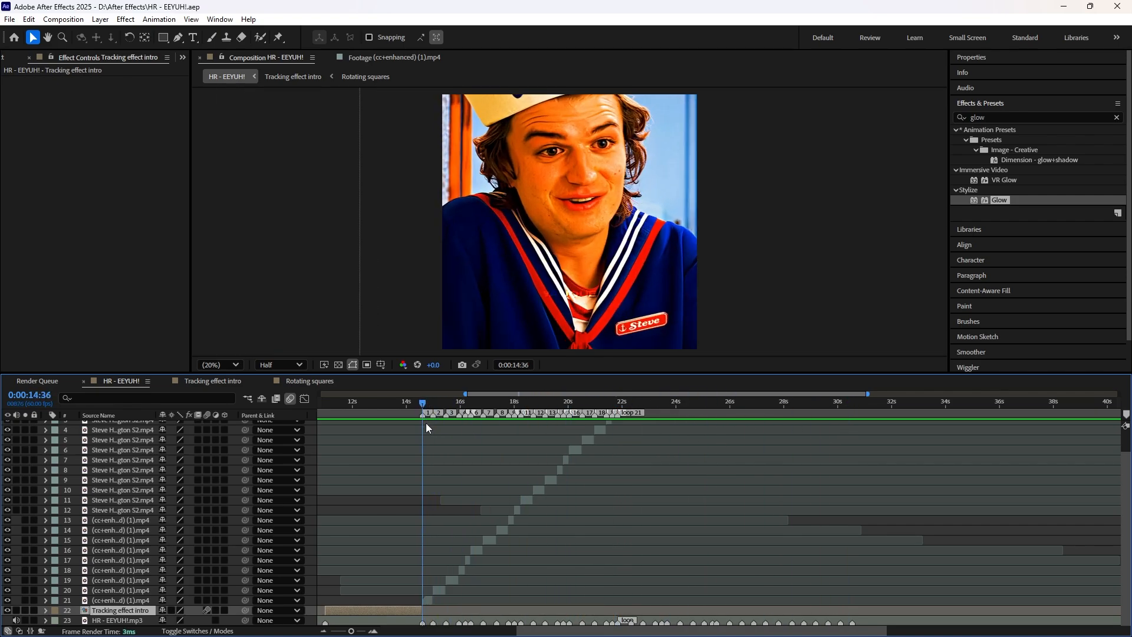
{"action": "key", "text": "equal"}
{"action": "key", "text": "equal"}
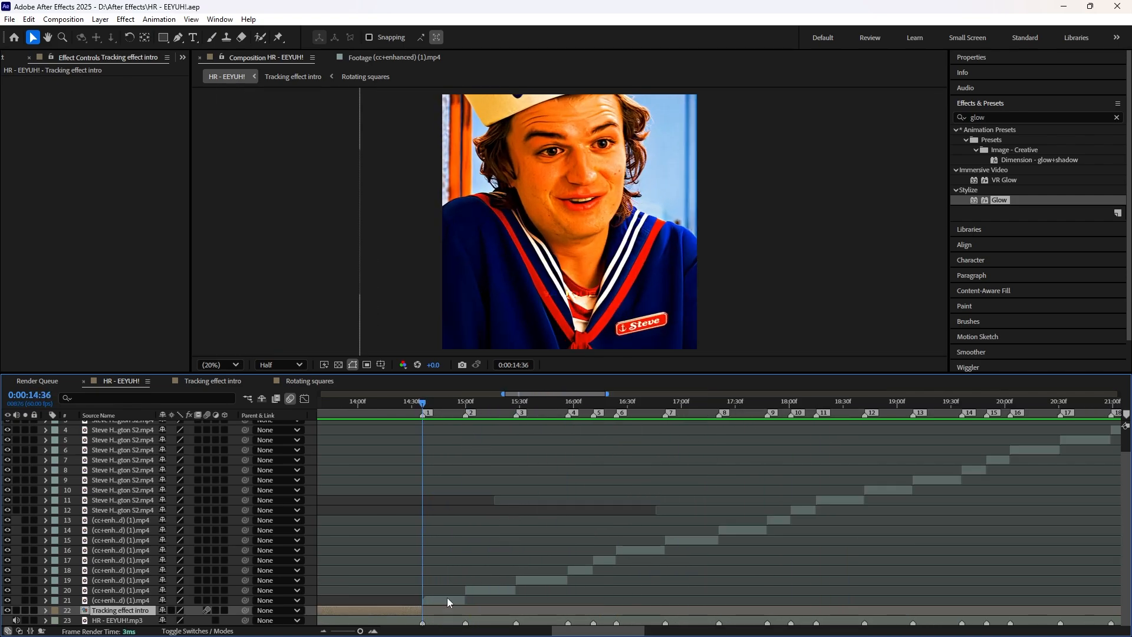
{"action": "left_click", "coordinate": [447, 598]}
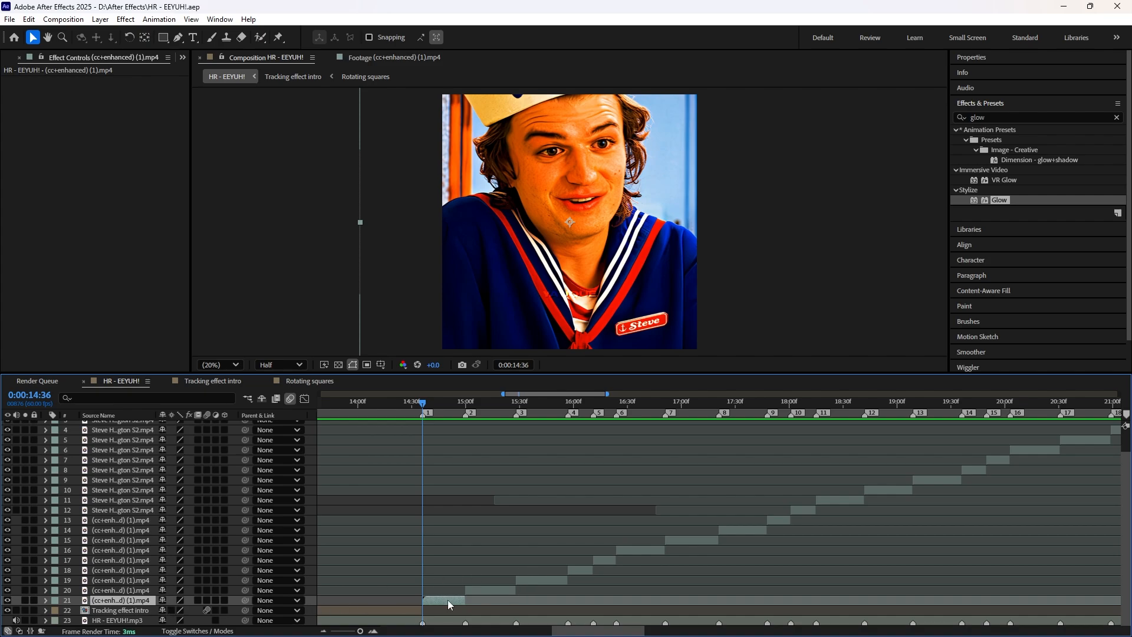
{"action": "scroll", "coordinate": [667, 541], "scroll_direction": "up", "scroll_amount": 2}
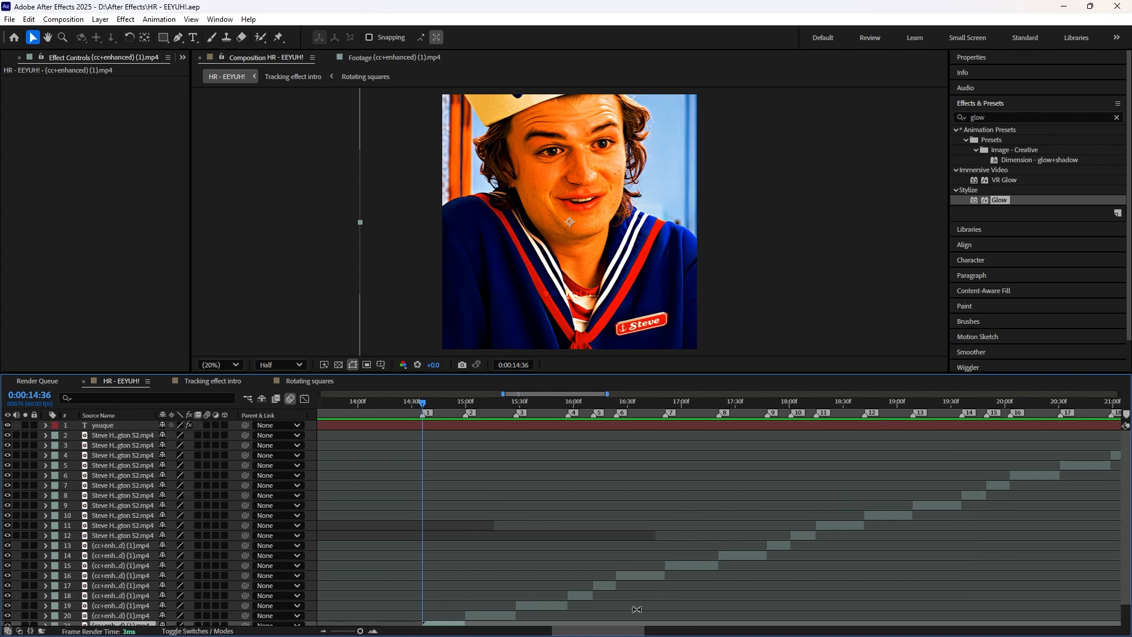
{"action": "scroll", "coordinate": [636, 609], "scroll_direction": "right", "scroll_amount": 10}
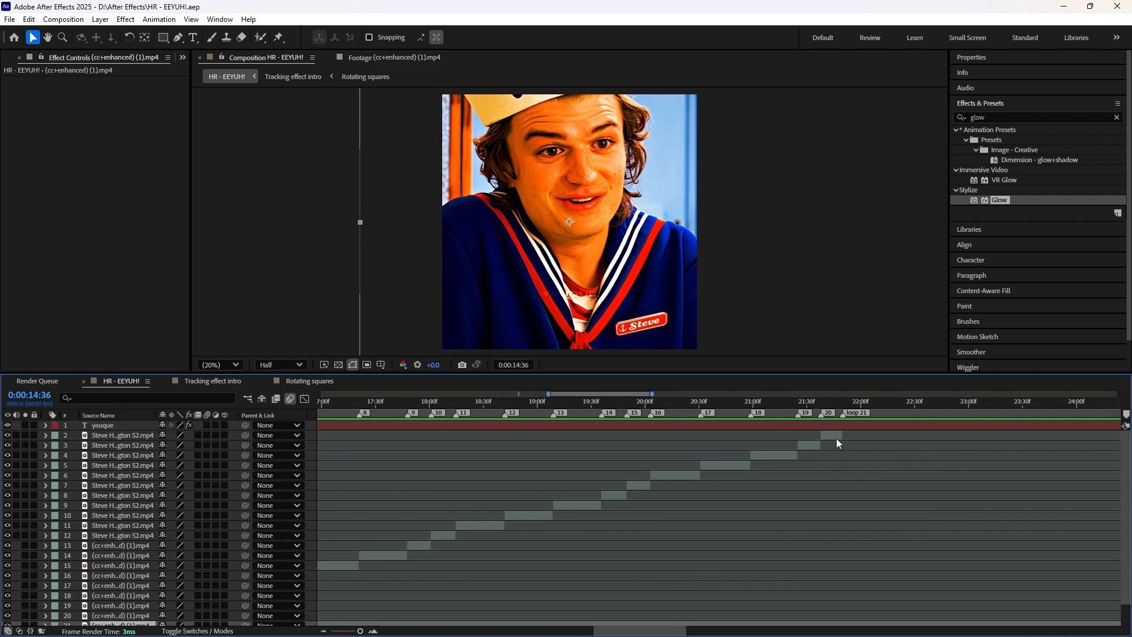
{"action": "left_click", "coordinate": [832, 434], "text": "shift"}
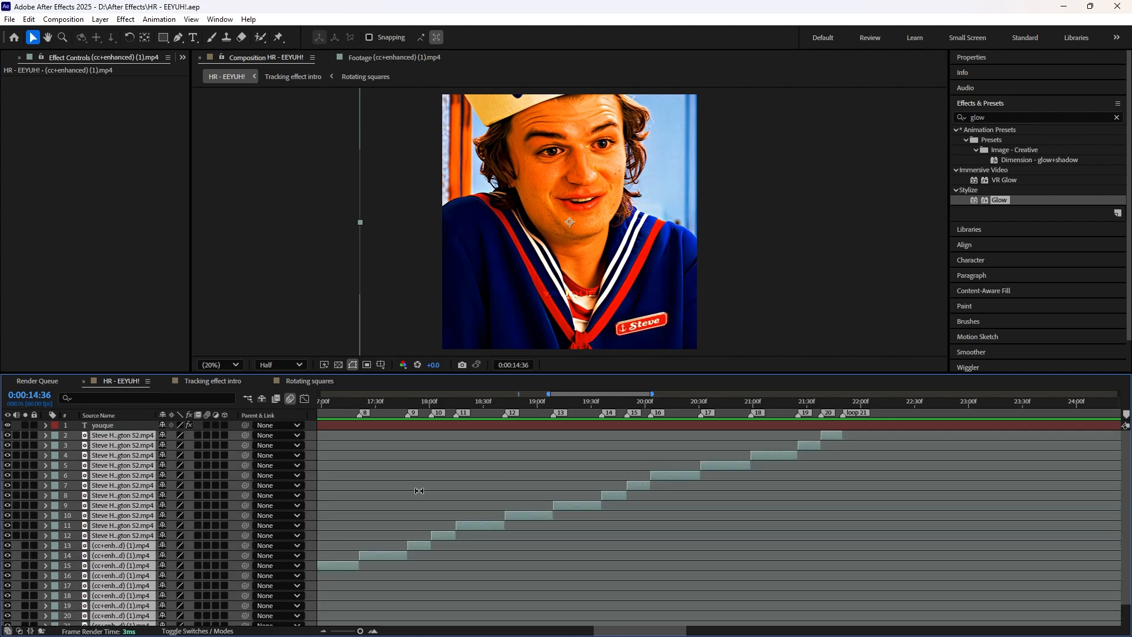
{"action": "key", "text": "minus"}
{"action": "key", "text": "minus"}
{"action": "scroll", "coordinate": [568, 511], "scroll_direction": "down", "scroll_amount": 1}
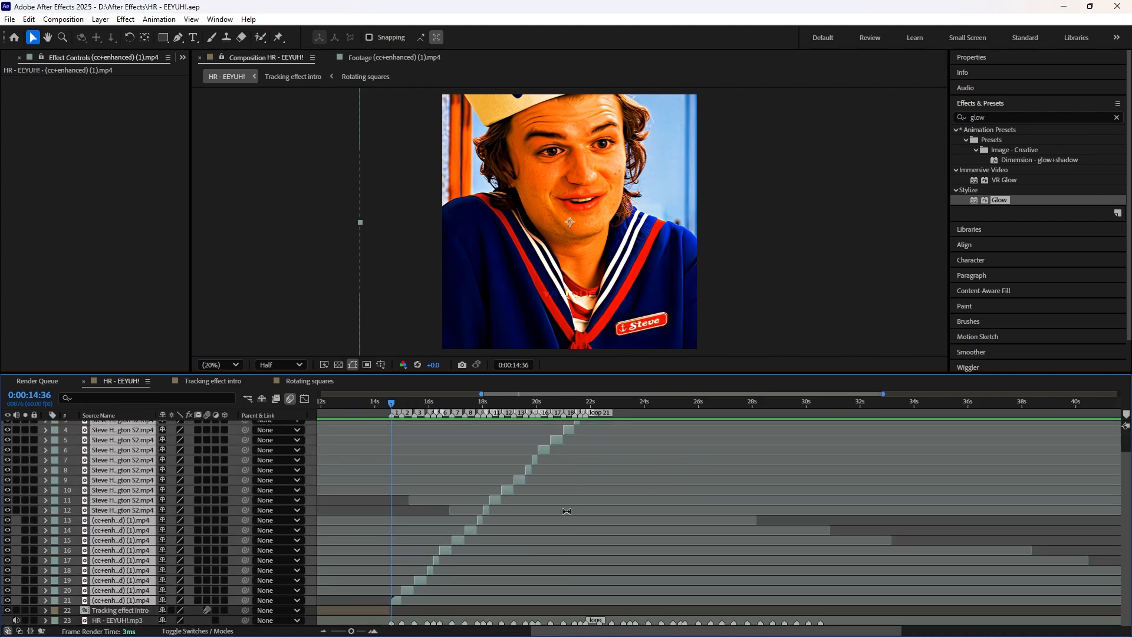
{"action": "left_click", "coordinate": [591, 404]}
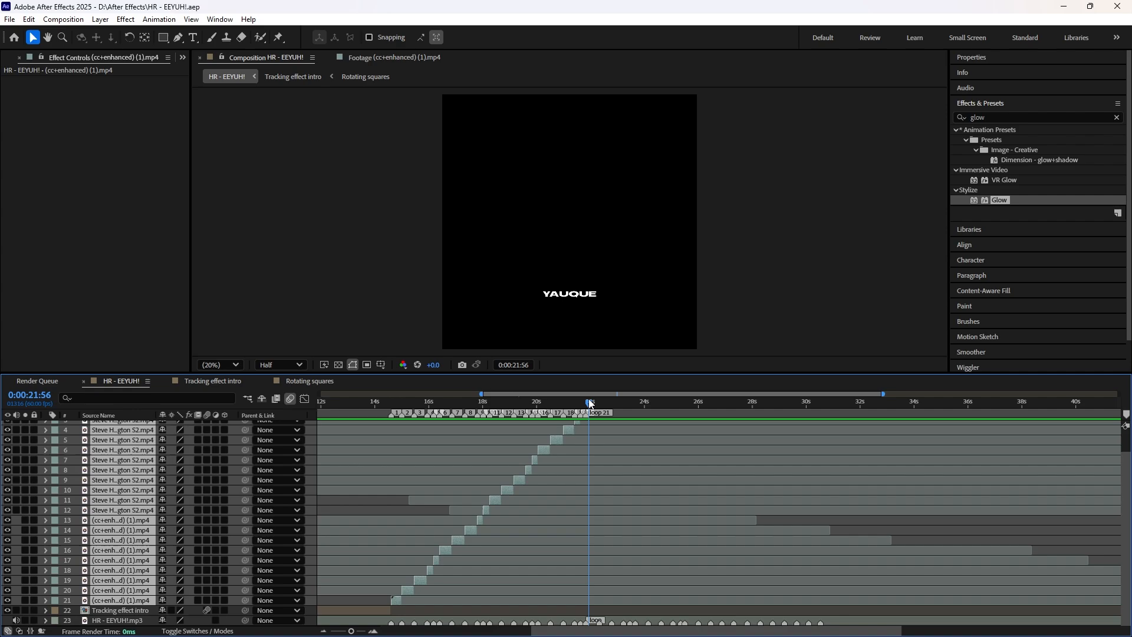
{"action": "scroll", "coordinate": [605, 480], "scroll_direction": "up", "scroll_amount": 1}
{"action": "key", "text": "equal"}
{"action": "key", "text": "equal"}
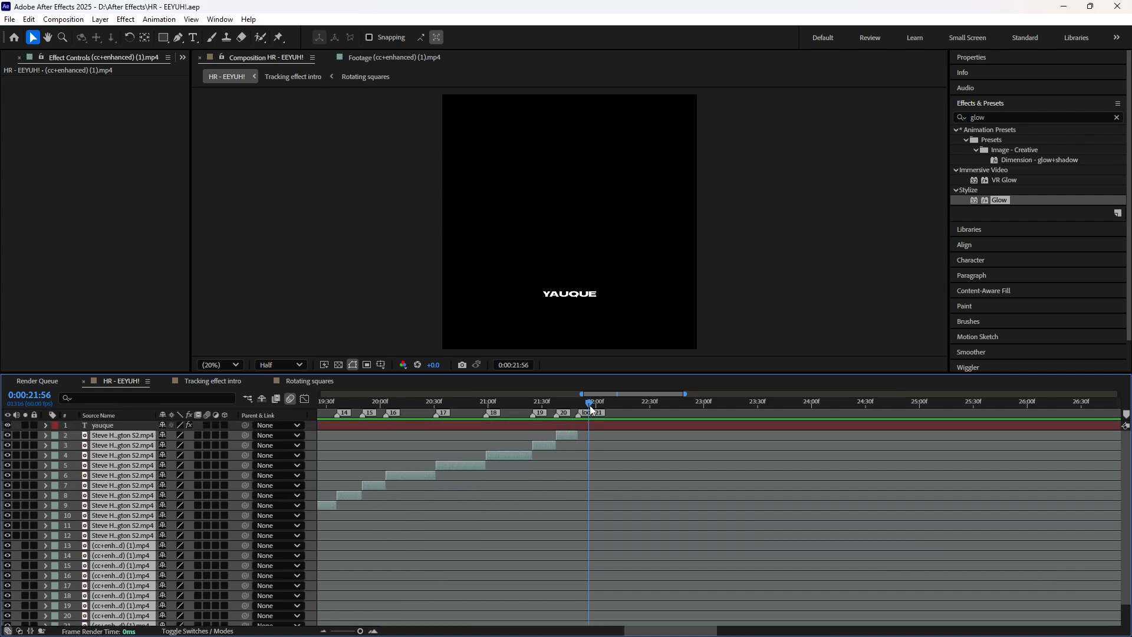
{"action": "left_click_drag", "start_coordinate": [588, 402], "coordinate": [578, 403]}
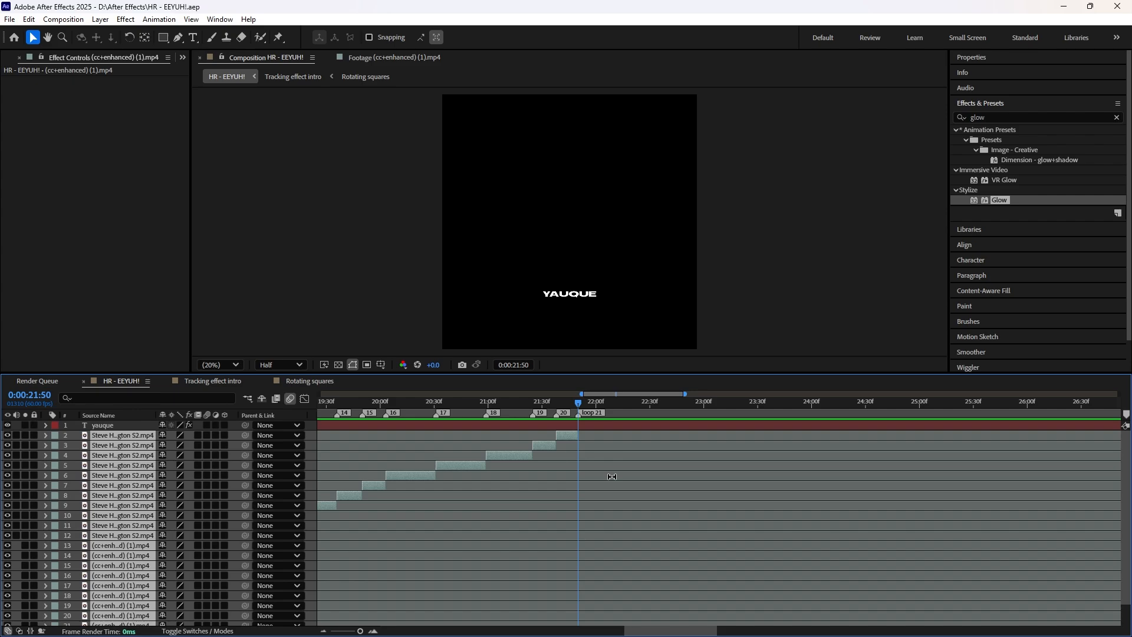
{"action": "key", "text": "ctrl+d"}
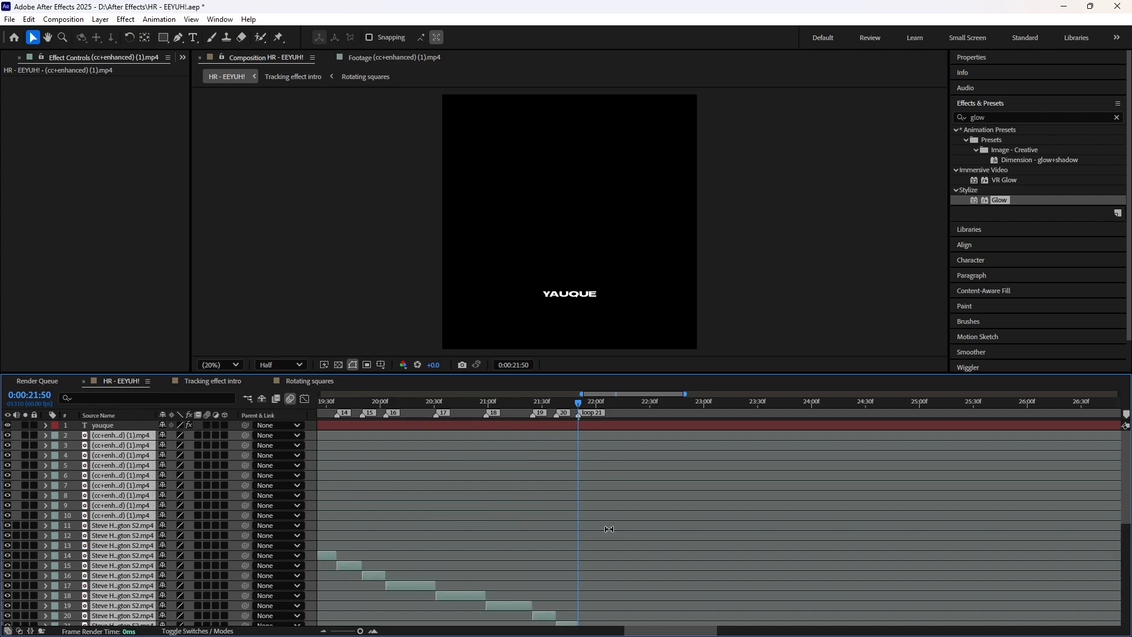
Step: Move the duplicated clips so the first one starts exactly at the loop 21 marker at 0:00:21:50, and save the project
{"action": "scroll", "coordinate": [608, 529], "scroll_direction": "down", "scroll_amount": 3}
{"action": "left_click_drag", "start_coordinate": [409, 498], "coordinate": [752, 485]}
{"action": "scroll", "coordinate": [593, 471], "scroll_direction": "up", "scroll_amount": 3}
{"action": "left_click_drag", "start_coordinate": [434, 428], "coordinate": [584, 435]}
{"action": "scroll", "coordinate": [592, 436], "scroll_direction": "up", "scroll_amount": 2}
{"action": "left_click_drag", "start_coordinate": [388, 437], "coordinate": [603, 452]}
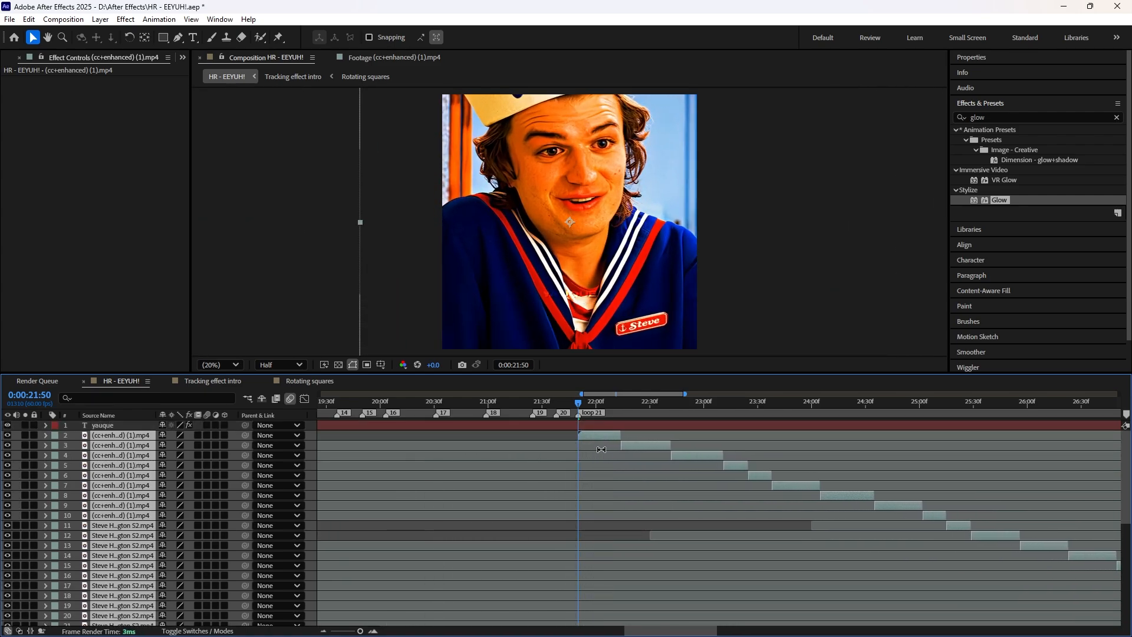
{"action": "scroll", "coordinate": [603, 449], "scroll_direction": "up", "scroll_amount": 3}
{"action": "scroll", "coordinate": [595, 451], "scroll_direction": "down", "scroll_amount": 4}
{"action": "scroll", "coordinate": [592, 453], "scroll_direction": "up", "scroll_amount": 4}
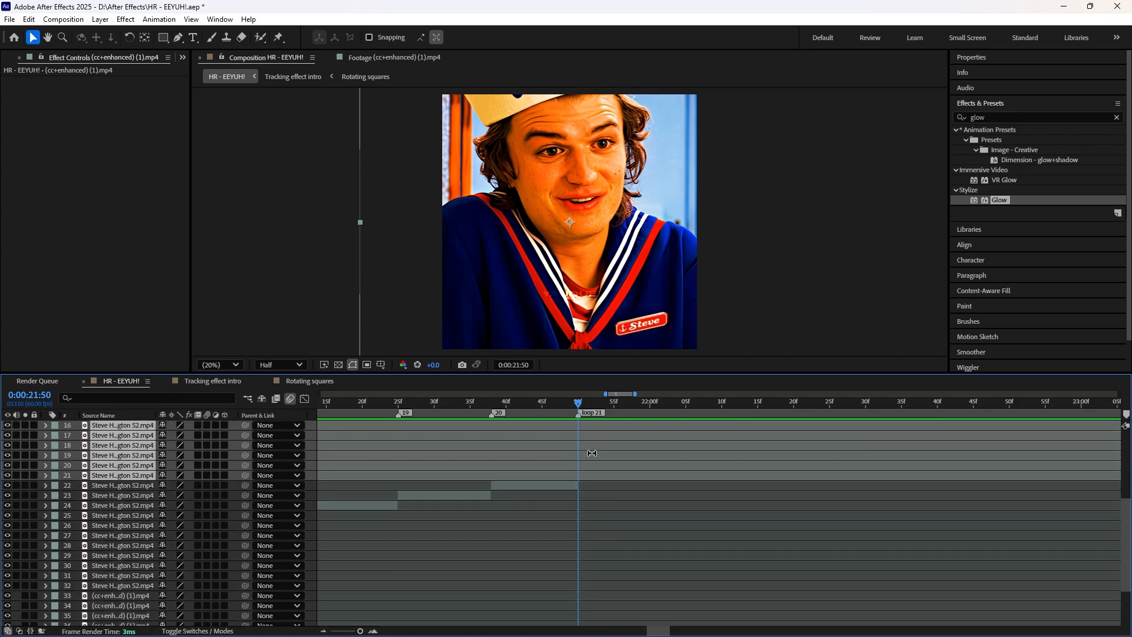
{"action": "scroll", "coordinate": [591, 454], "scroll_direction": "down", "scroll_amount": 5}
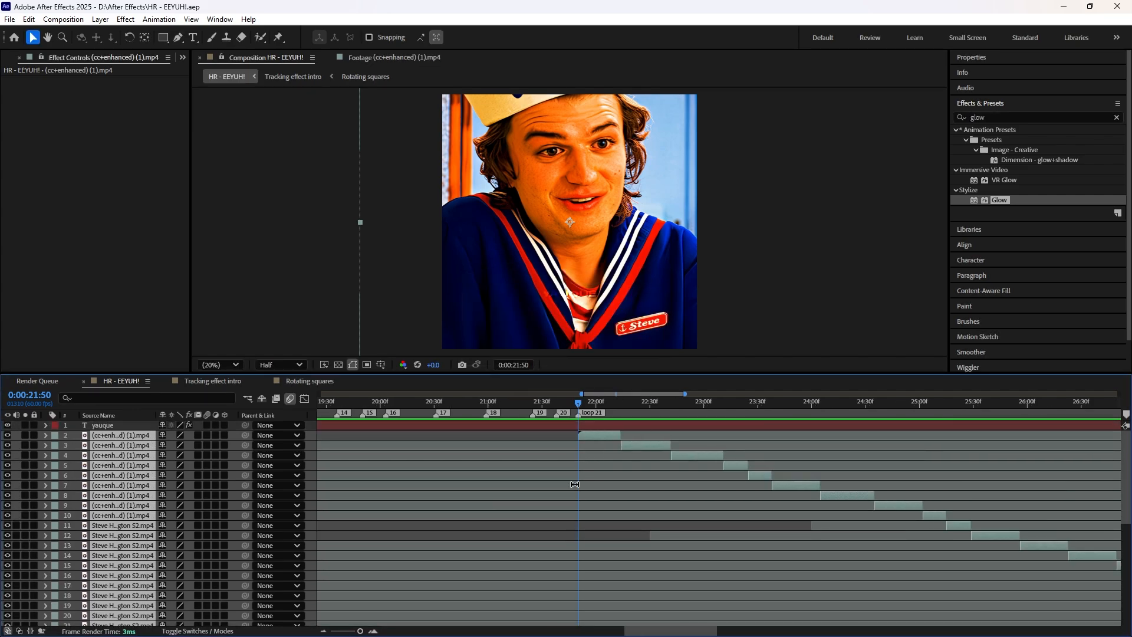
Step: Enlarge the timeline to show every layer, and check the duplicated clips against the audio's beat markers following the loop point
{"action": "scroll", "coordinate": [604, 528], "scroll_direction": "down", "scroll_amount": 4}
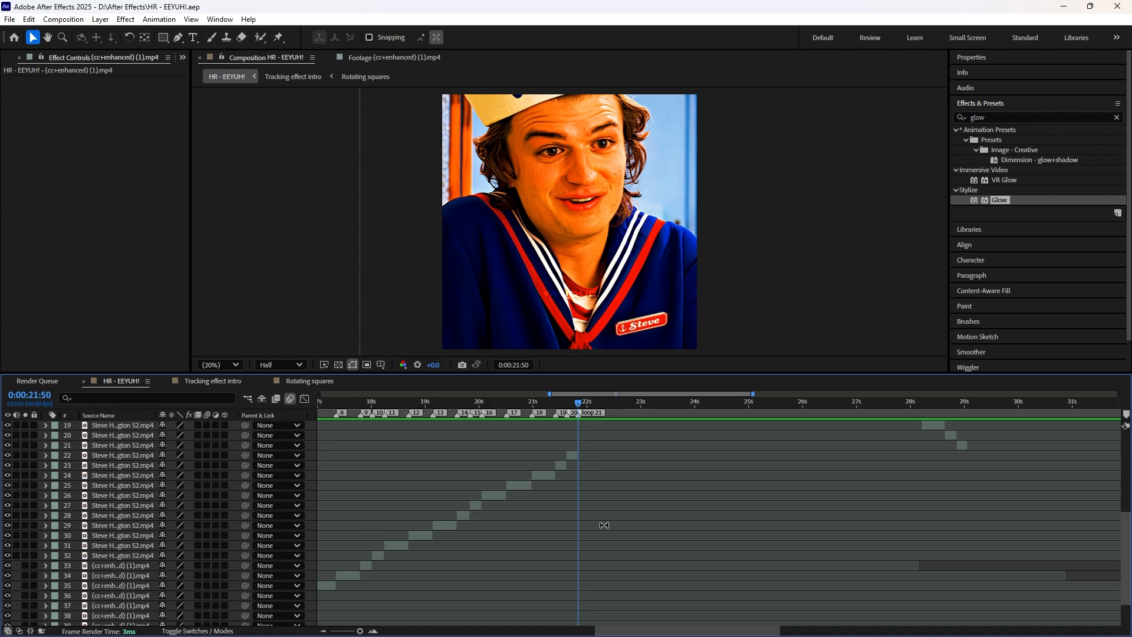
{"action": "scroll", "coordinate": [602, 525], "scroll_direction": "up", "scroll_amount": 4}
{"action": "scroll", "coordinate": [696, 475], "scroll_direction": "down", "scroll_amount": 1}
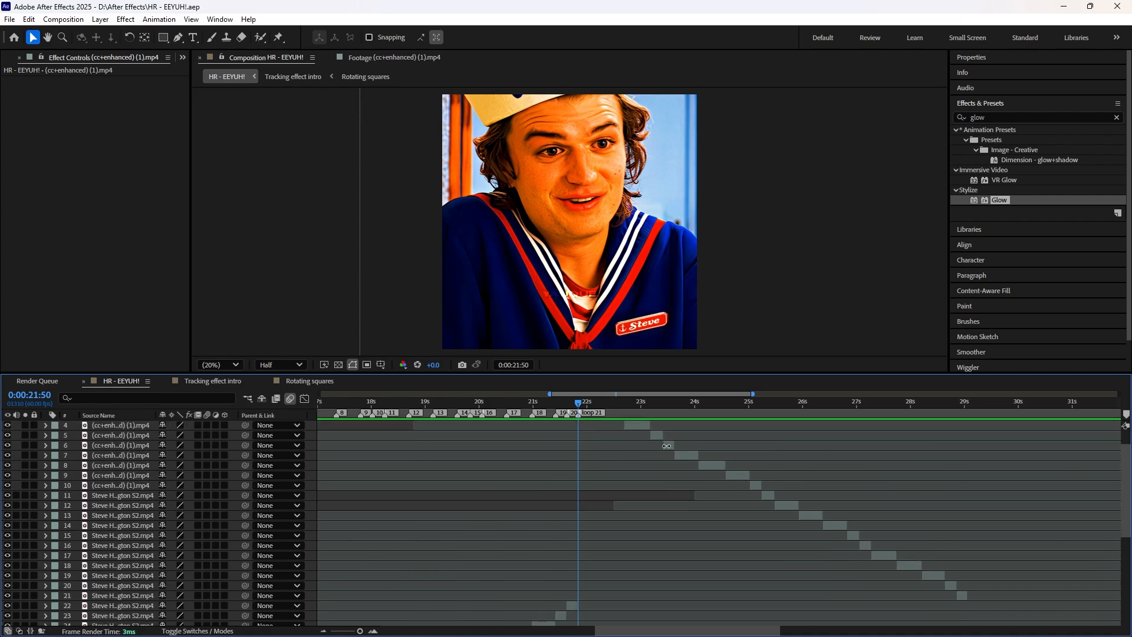
{"action": "left_click_drag", "start_coordinate": [742, 373], "coordinate": [749, 141]}
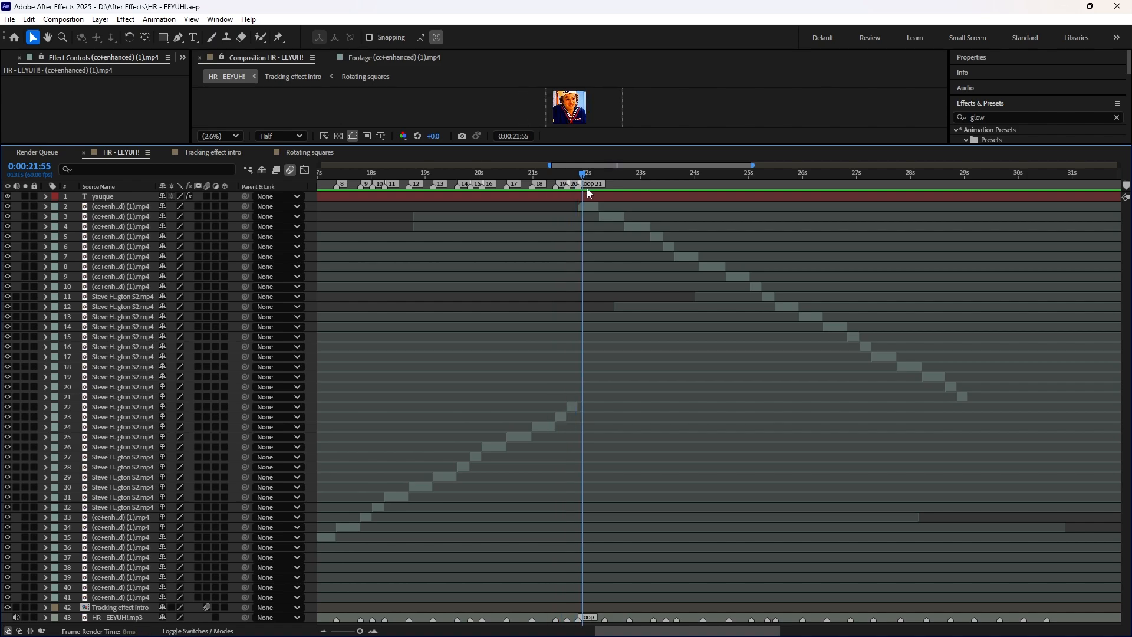
{"action": "left_click_drag", "start_coordinate": [582, 179], "coordinate": [609, 295]}
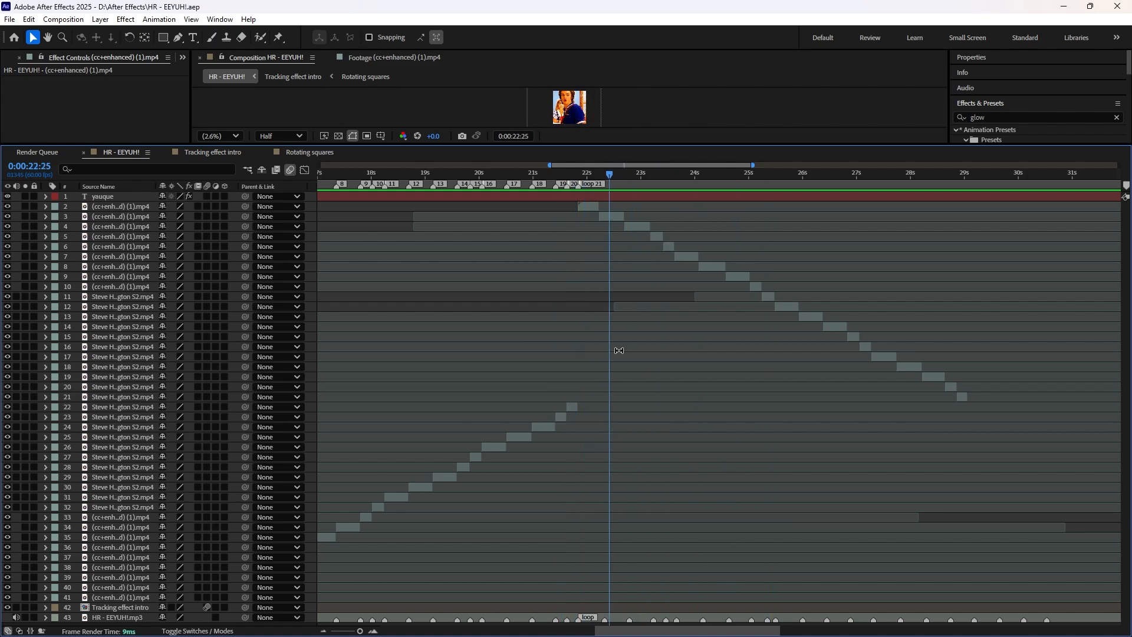
{"action": "left_click_drag", "start_coordinate": [722, 146], "coordinate": [696, 332]}
{"action": "scroll", "coordinate": [617, 478], "scroll_direction": "up", "scroll_amount": 3}
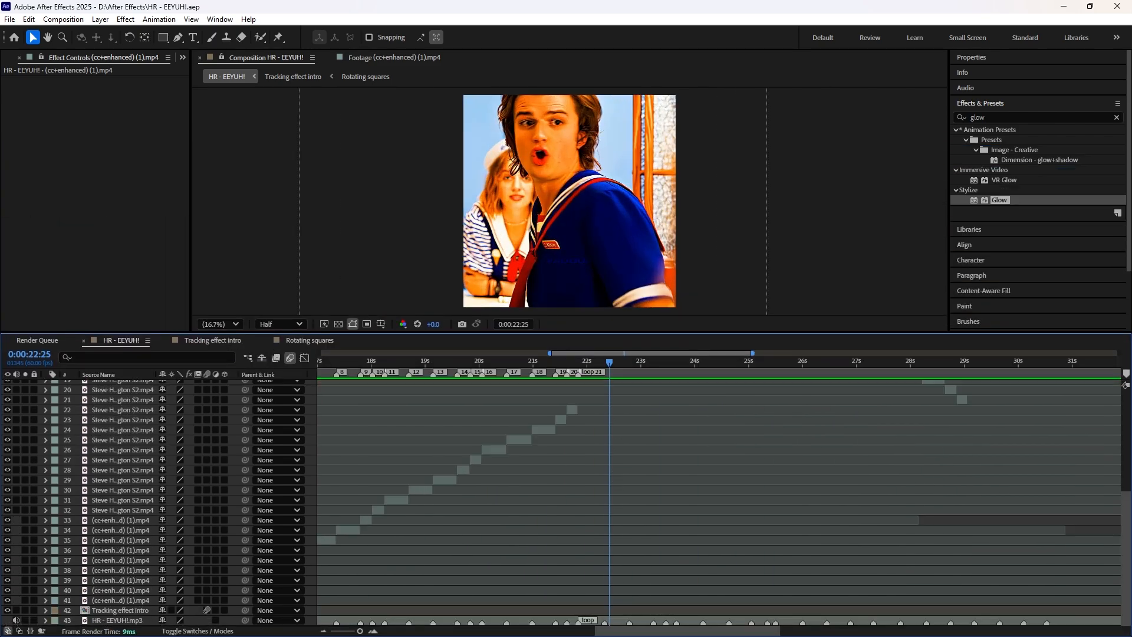
{"action": "left_click_drag", "start_coordinate": [602, 332], "coordinate": [607, 127]}
{"action": "mouse_move", "coordinate": [609, 178]}
{"action": "left_mouse_down"}
{"action": "mouse_move", "coordinate": [578, 178]}
{"action": "mouse_move", "coordinate": [628, 178]}
{"action": "left_mouse_up"}
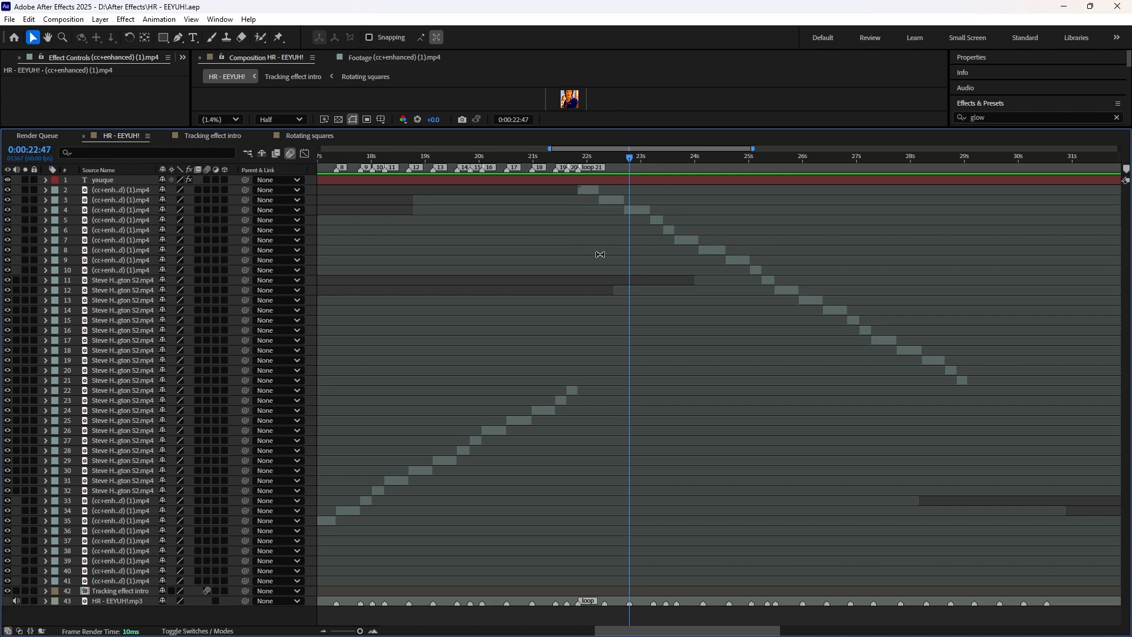
{"action": "left_click_drag", "start_coordinate": [633, 163], "coordinate": [592, 169]}
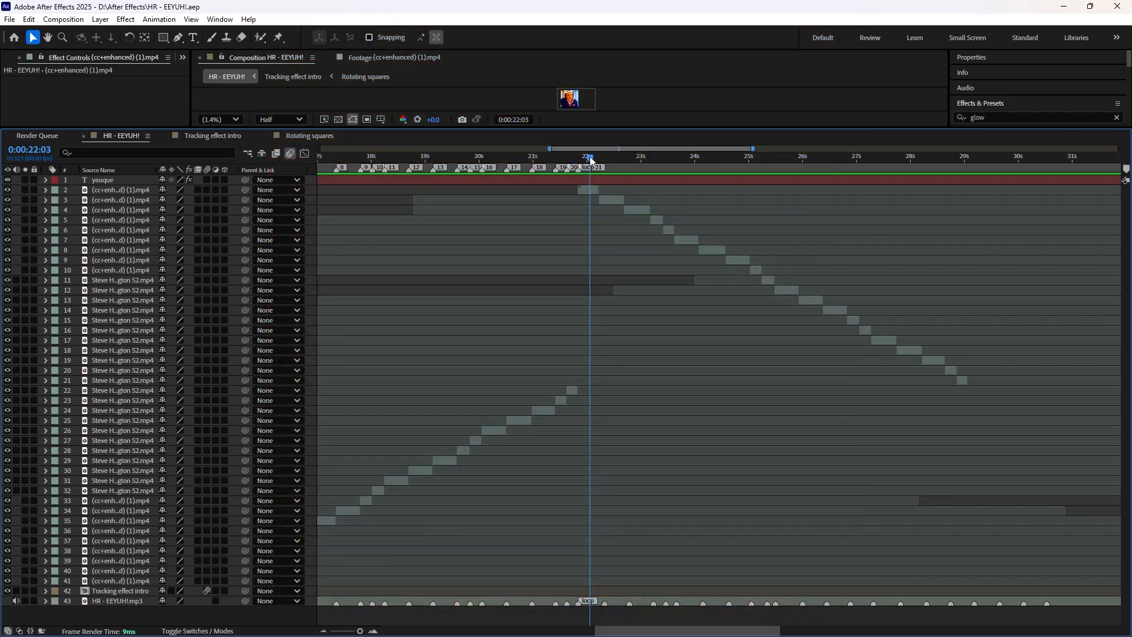
{"action": "left_click_drag", "start_coordinate": [589, 159], "coordinate": [582, 160]}
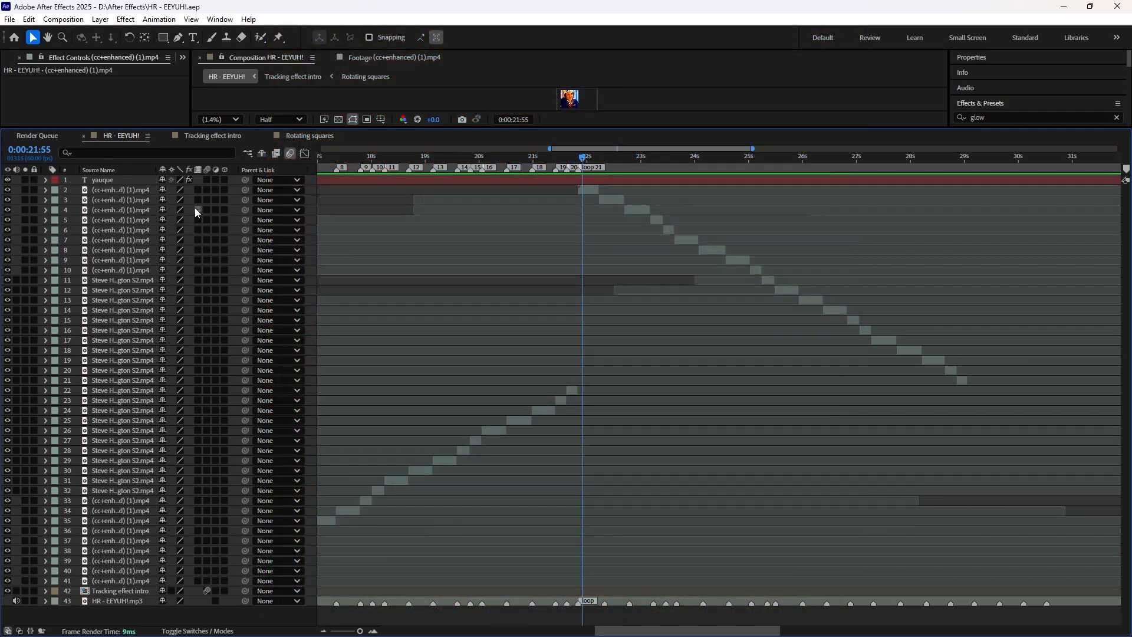
Step: Reverse the stacking order of the duplicated clip layers so they ascend in time like the original clips, and save the project
{"action": "left_click_drag", "start_coordinate": [125, 191], "coordinate": [120, 390]}
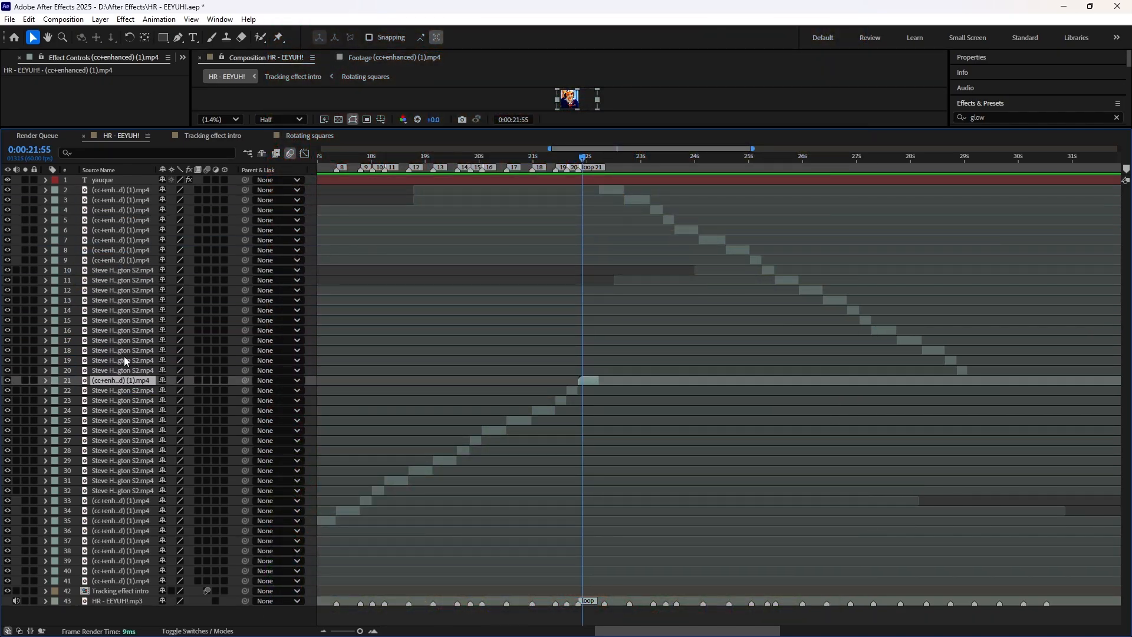
{"action": "left_click_drag", "start_coordinate": [104, 192], "coordinate": [121, 378]}
{"action": "left_click_drag", "start_coordinate": [110, 192], "coordinate": [130, 354]}
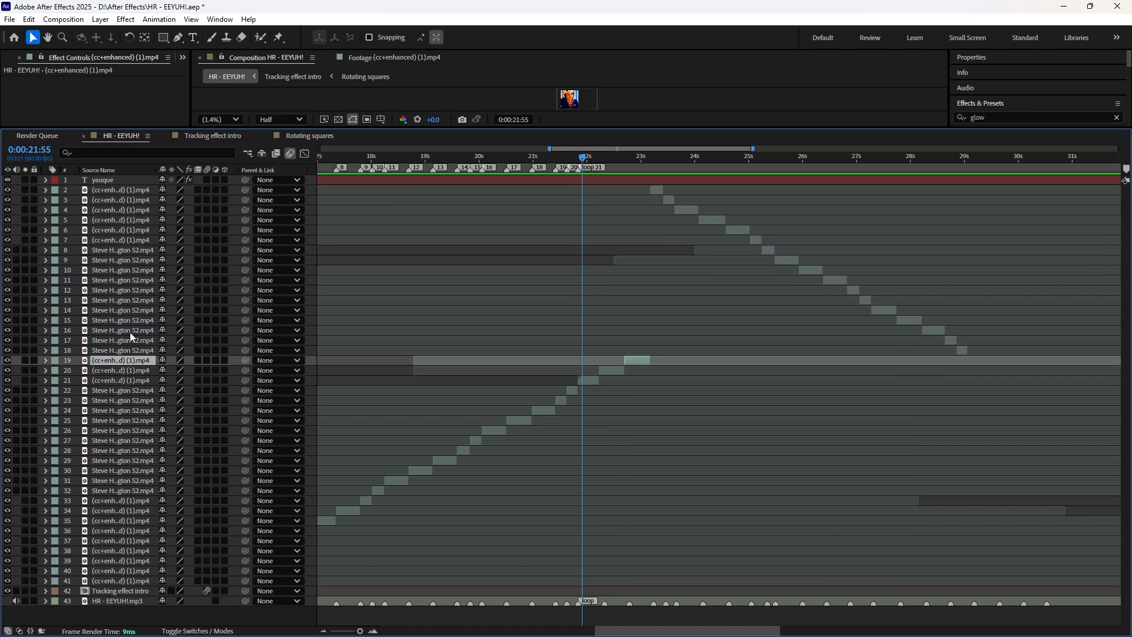
{"action": "left_click_drag", "start_coordinate": [113, 193], "coordinate": [117, 345]}
{"action": "left_click_drag", "start_coordinate": [118, 190], "coordinate": [117, 334]}
{"action": "left_click_drag", "start_coordinate": [118, 191], "coordinate": [117, 324]}
{"action": "left_click_drag", "start_coordinate": [119, 191], "coordinate": [119, 315]}
{"action": "left_click_drag", "start_coordinate": [120, 191], "coordinate": [127, 295]}
{"action": "left_click_drag", "start_coordinate": [127, 190], "coordinate": [126, 286]}
{"action": "left_click_drag", "start_coordinate": [127, 190], "coordinate": [126, 276]}
{"action": "left_click_drag", "start_coordinate": [130, 190], "coordinate": [129, 265]}
{"action": "left_click_drag", "start_coordinate": [132, 191], "coordinate": [134, 246]}
{"action": "left_click_drag", "start_coordinate": [133, 190], "coordinate": [131, 235]}
{"action": "left_click_drag", "start_coordinate": [139, 196], "coordinate": [140, 205]}
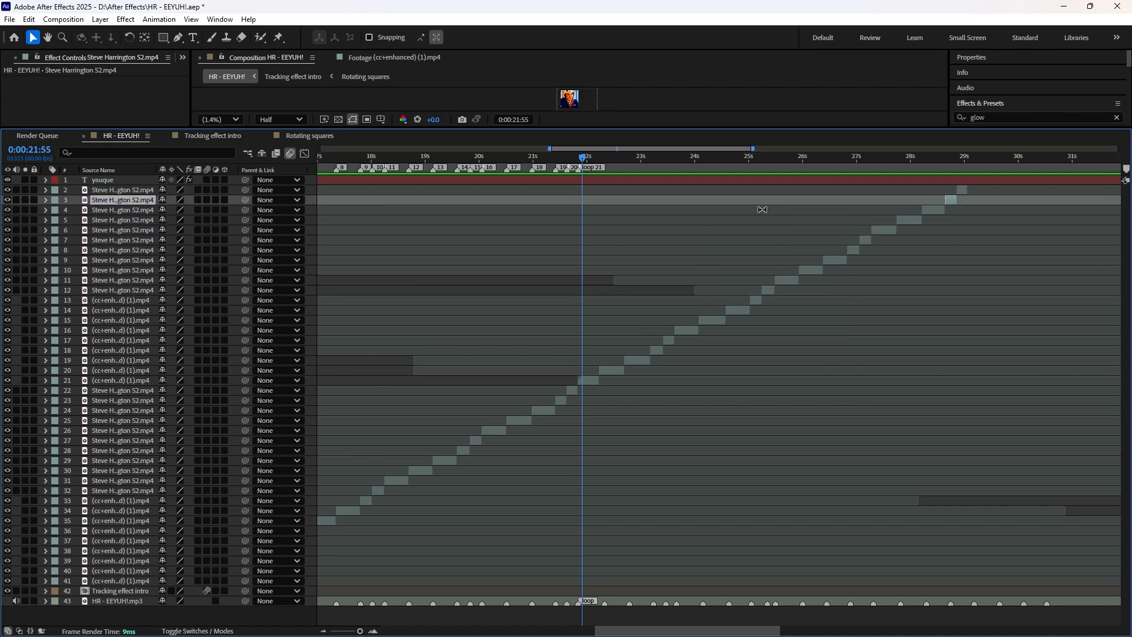
{"action": "key", "text": "ctrl+s"}
Step: Return the current time to 0:00:10:59, restore the larger preview area, and play the edit through the looped clips
{"action": "key", "text": "minus"}
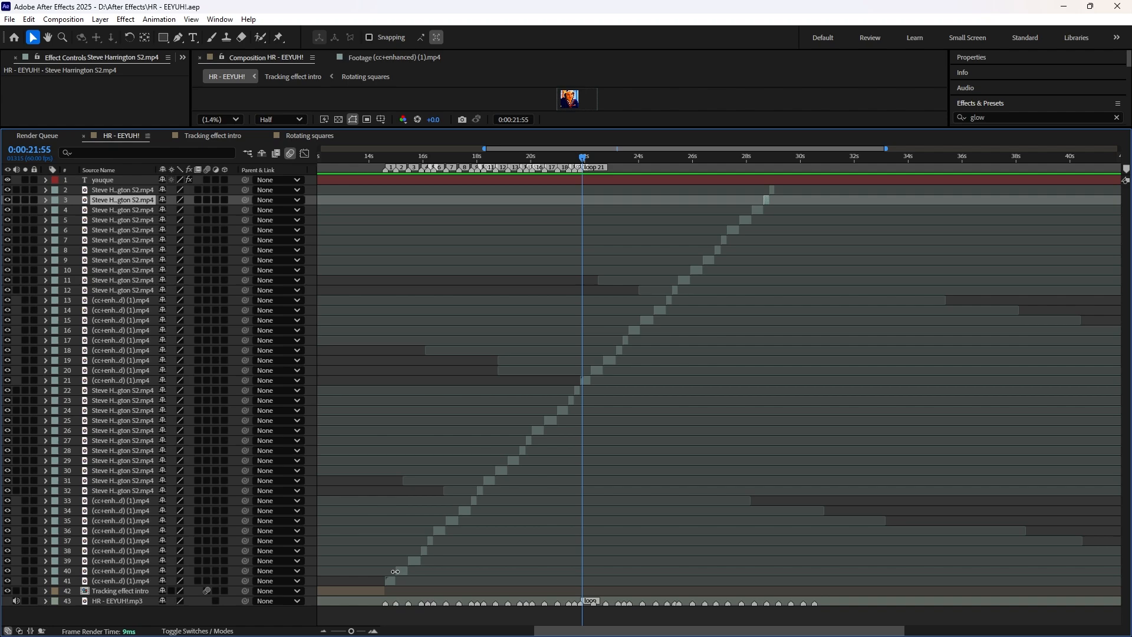
{"action": "left_click_drag", "start_coordinate": [719, 631], "coordinate": [657, 621]}
{"action": "left_click_drag", "start_coordinate": [523, 158], "coordinate": [424, 158]}
{"action": "left_click_drag", "start_coordinate": [611, 129], "coordinate": [640, 379]}
{"action": "key", "text": "space"}
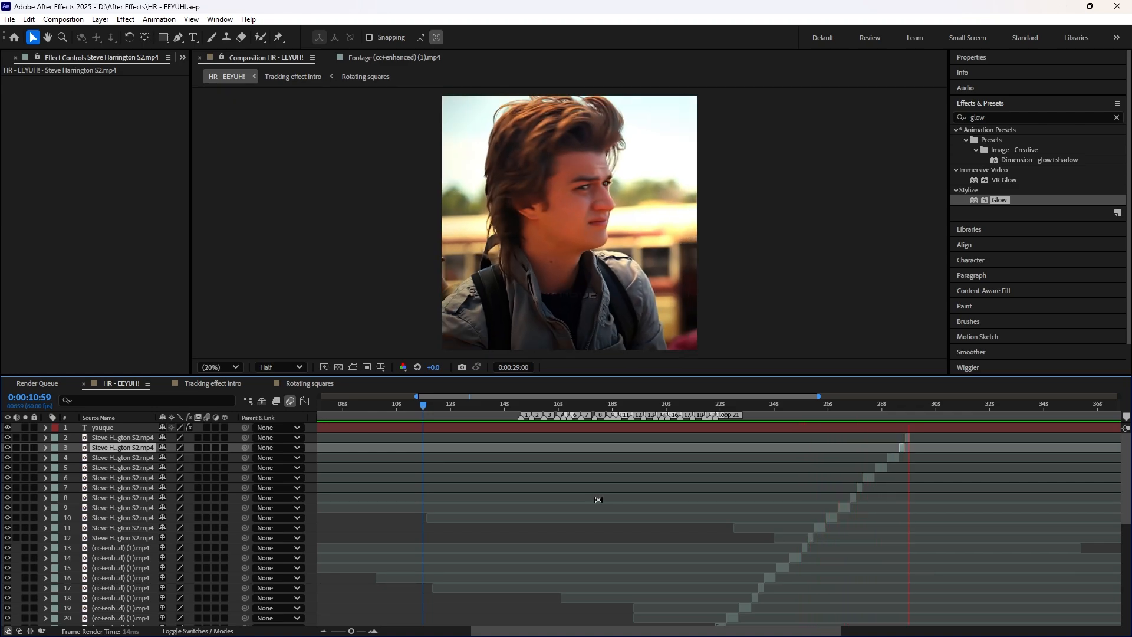
{"action": "scroll", "coordinate": [549, 479], "scroll_direction": "down", "scroll_amount": 8}
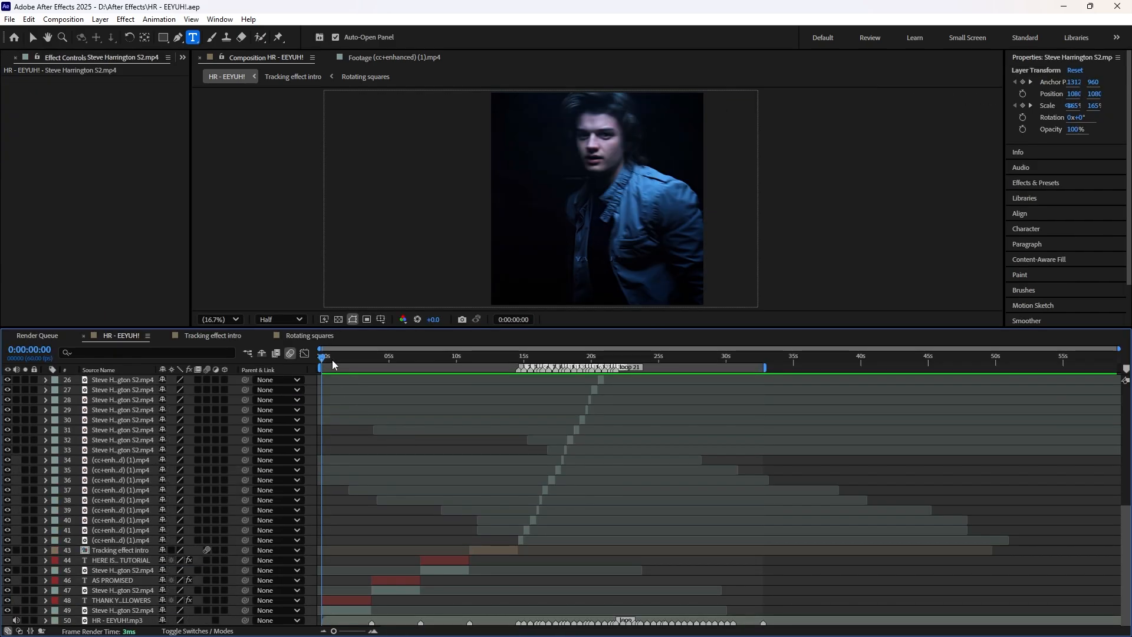
Step: Play the edit from 0:00:00:00 and inspect the Glow Radius, Scale and Opacity keyframes of the THANK YOU ALL FOR 1000 FOLLOWERS text layer
{"action": "left_click_drag", "start_coordinate": [333, 363], "coordinate": [268, 385]}
{"action": "key", "text": "space"}
{"action": "left_click", "coordinate": [344, 601]}
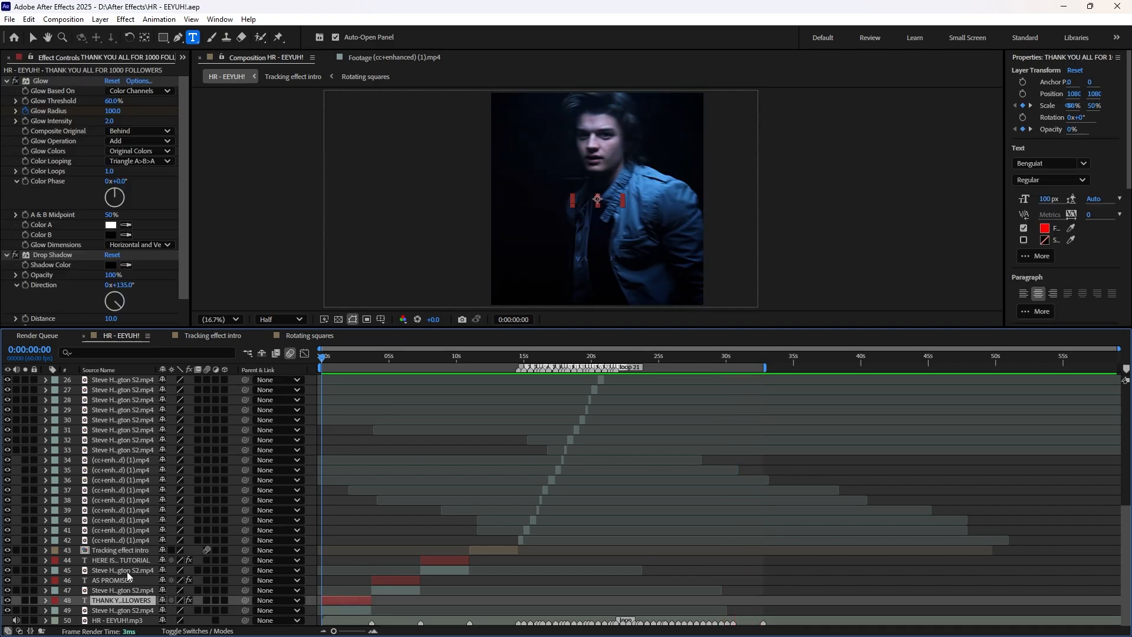
{"action": "left_click", "coordinate": [45, 600]}
{"action": "scroll", "coordinate": [241, 518], "scroll_direction": "up", "scroll_amount": 3}
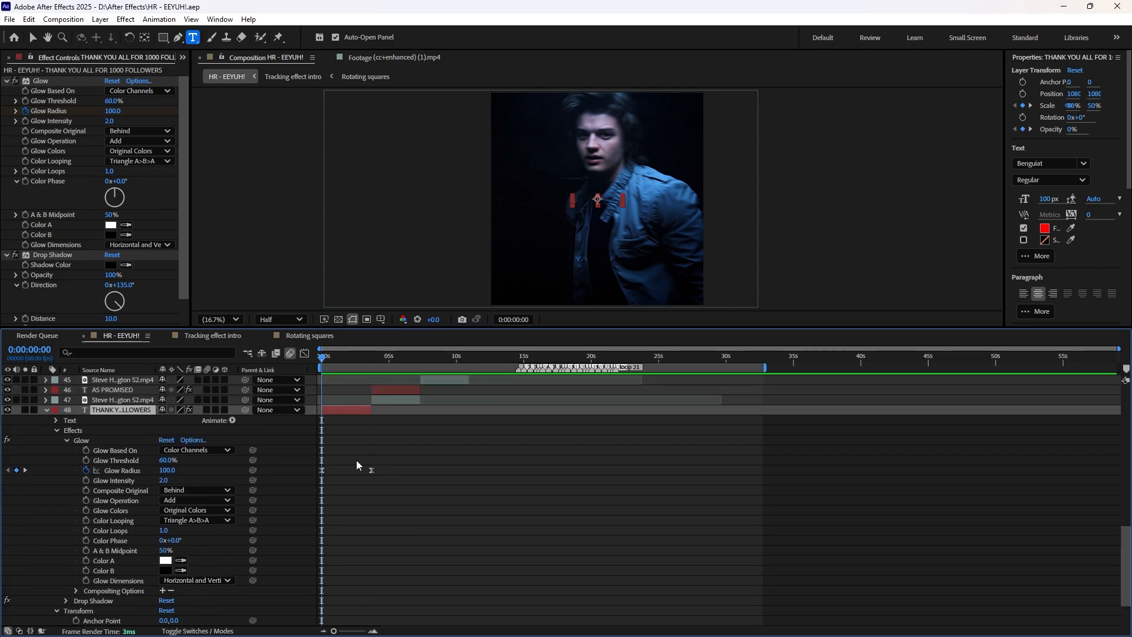
{"action": "scroll", "coordinate": [357, 484], "scroll_direction": "down", "scroll_amount": 3}
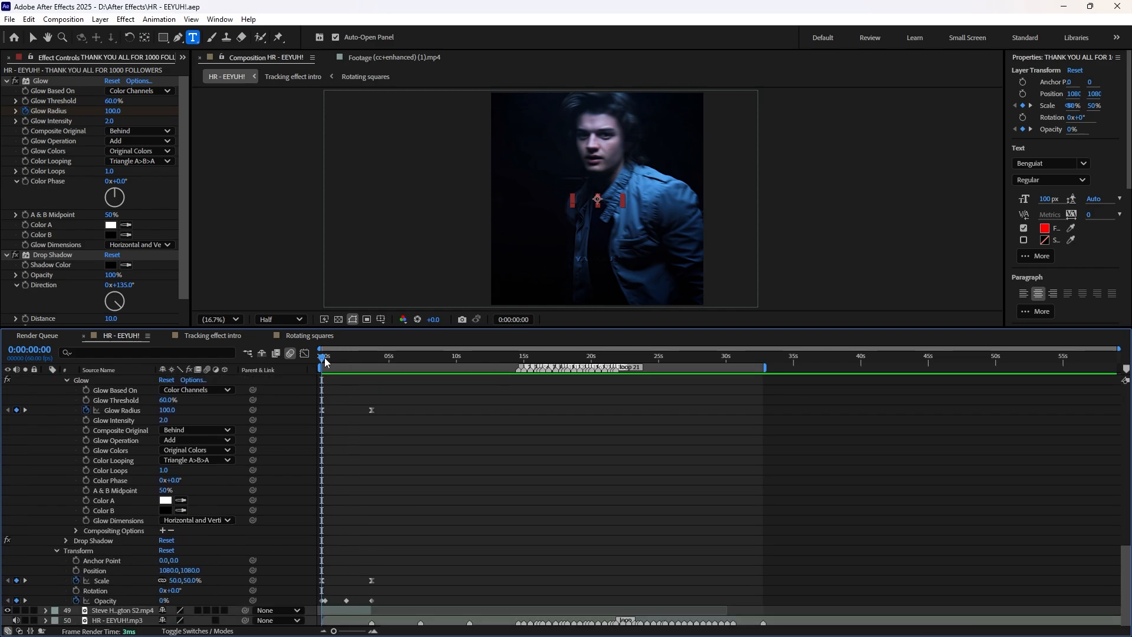
{"action": "left_click_drag", "start_coordinate": [325, 362], "coordinate": [240, 352]}
{"action": "scroll", "coordinate": [326, 451], "scroll_direction": "up", "scroll_amount": 5}
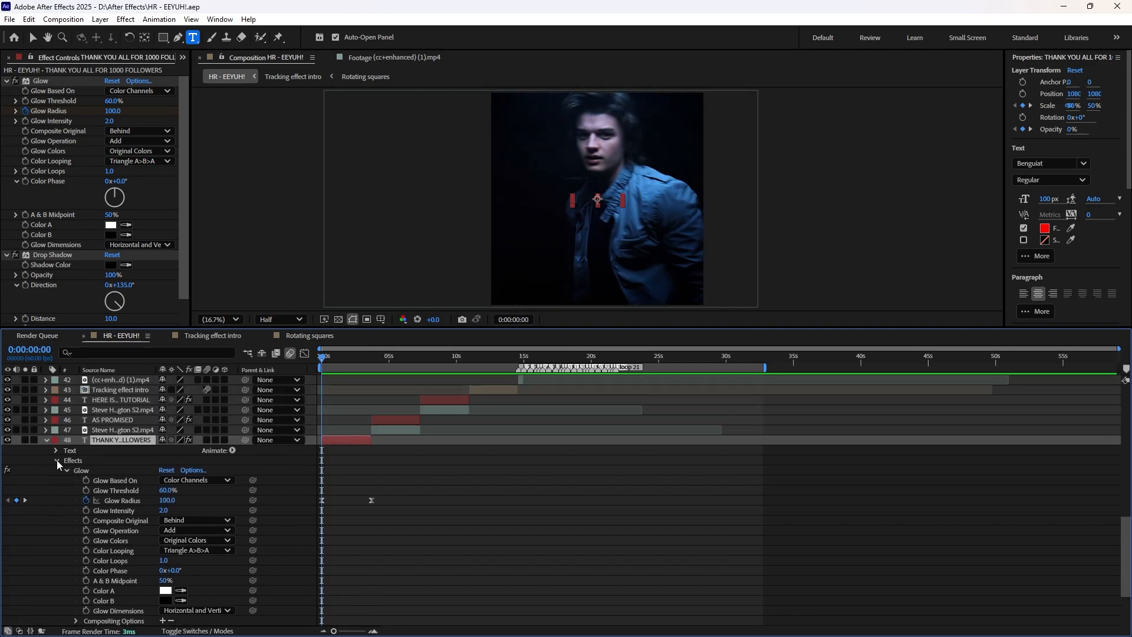
{"action": "left_click", "coordinate": [56, 460]}
{"action": "left_click", "coordinate": [394, 499]}
Step: Scrub through the whole HR - EEYUH! composition, return to 0:00:00:00 and review its layer stack
{"action": "left_click_drag", "start_coordinate": [388, 361], "coordinate": [512, 391]}
{"action": "scroll", "coordinate": [628, 404], "scroll_direction": "up", "scroll_amount": 10}
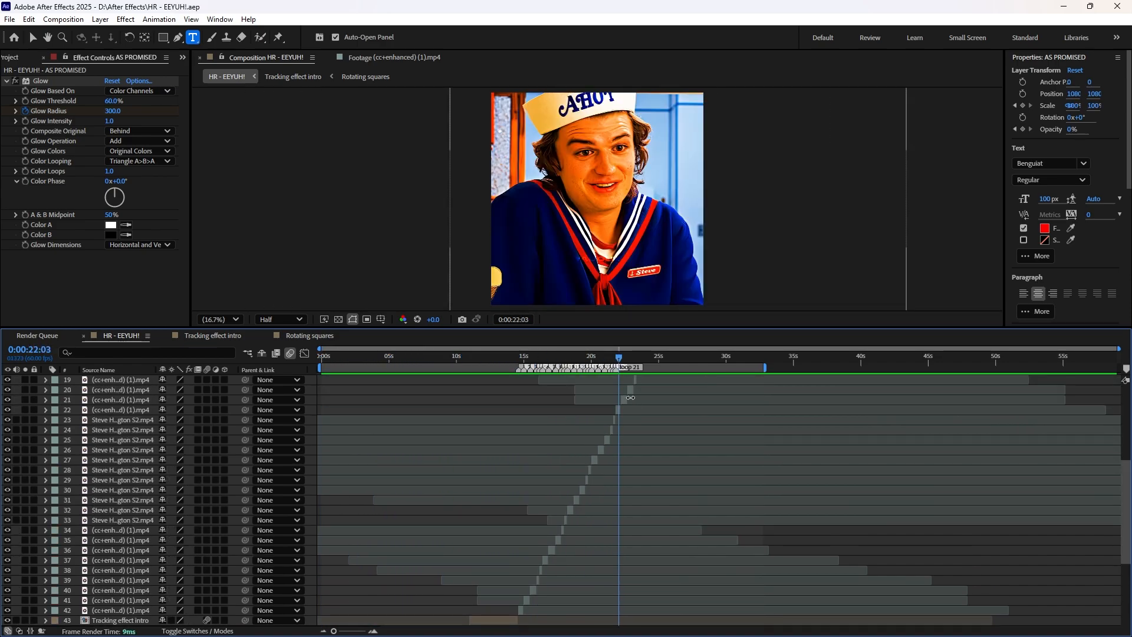
{"action": "left_click_drag", "start_coordinate": [713, 364], "coordinate": [329, 370]}
{"action": "scroll", "coordinate": [388, 479], "scroll_direction": "down", "scroll_amount": 10}
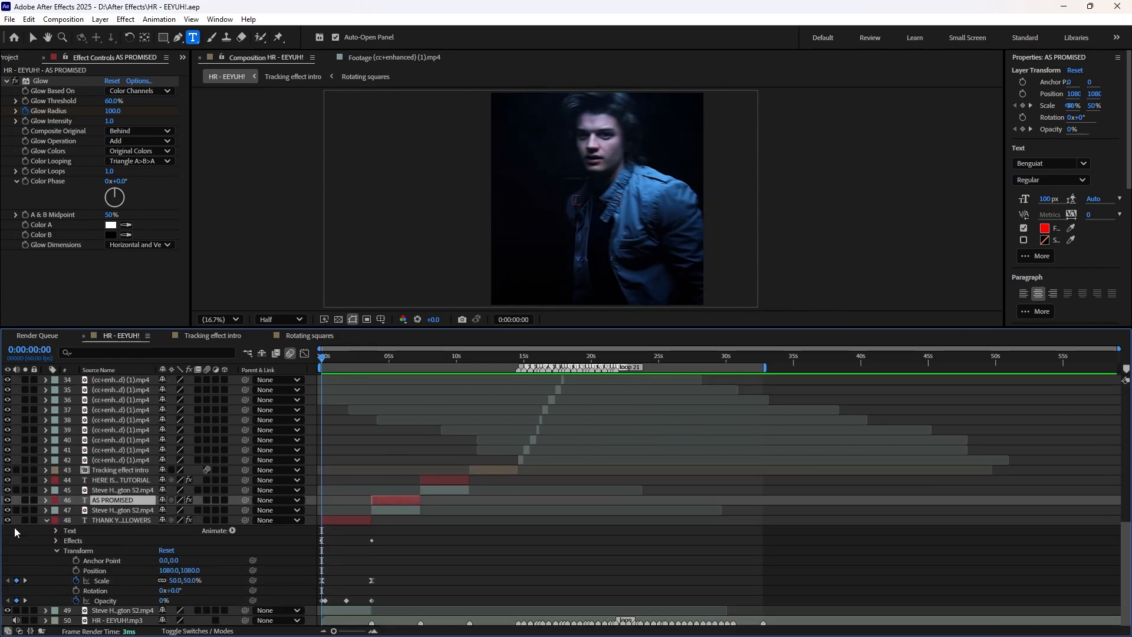
{"action": "scroll", "coordinate": [344, 507], "scroll_direction": "up", "scroll_amount": 10}
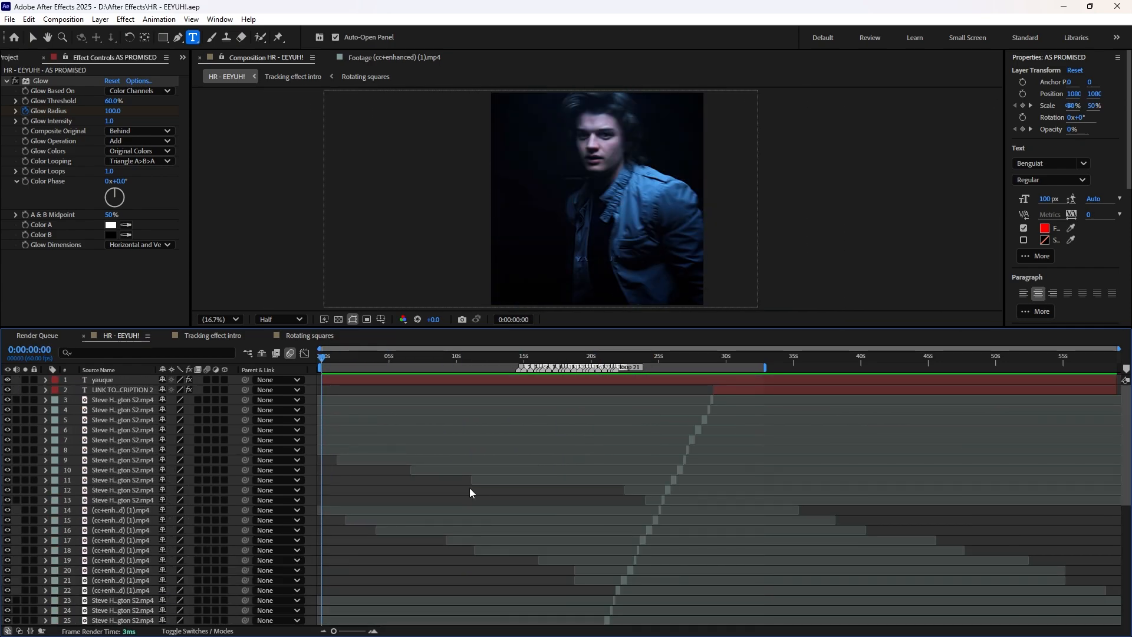